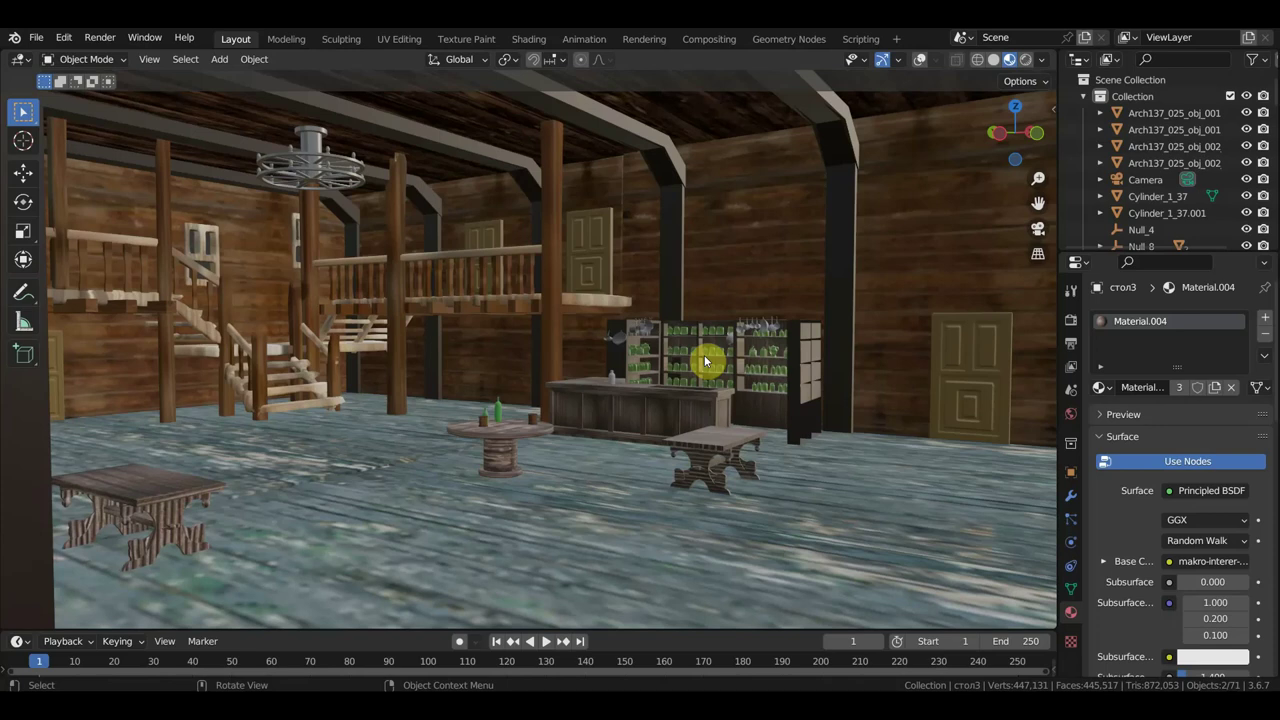
# - Orbit and zoom around the saloon to survey the left side, shelves, staircases and back wall
pyautogui.moveTo(700, 343)
pyautogui.mouseDown(button='middle')
pyautogui.moveTo(661, 332)
pyautogui.moveTo(595, 343)
pyautogui.moveTo(618, 343)
pyautogui.mouseUp(button='middle')
pyautogui.scroll(3, 480, 338)
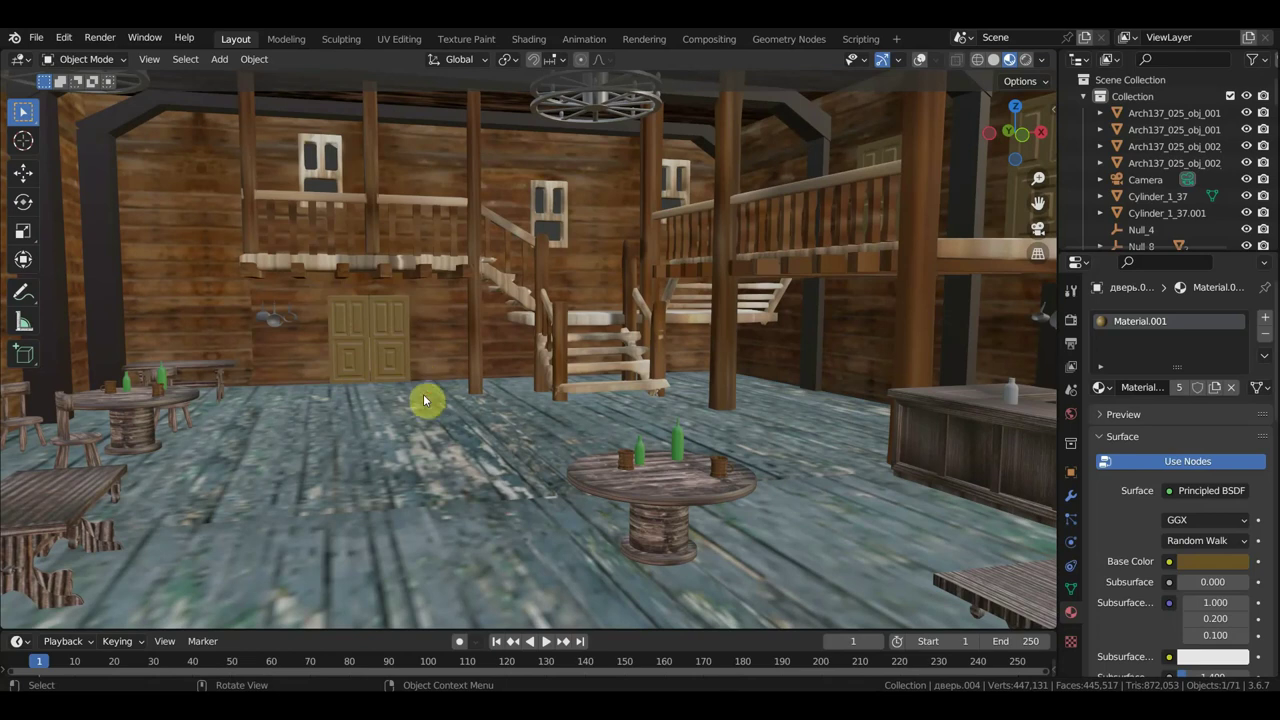
pyautogui.scroll(-4, 424, 400)
pyautogui.moveTo(491, 390); pyautogui.dragTo(537, 388, button='middle')
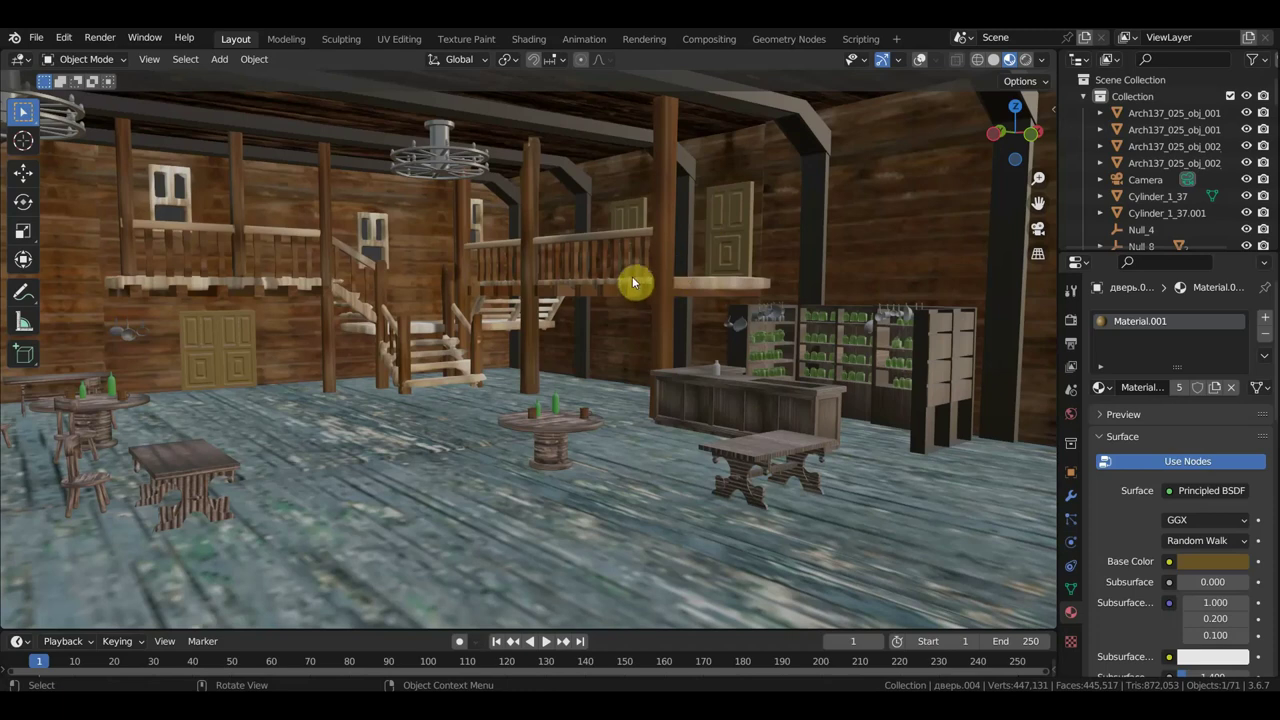
pyautogui.moveTo(648, 277)
pyautogui.mouseDown(button='middle')
pyautogui.moveTo(669, 277)
pyautogui.moveTo(762, 360)
pyautogui.mouseUp(button='middle')
pyautogui.scroll(3, 665, 412)
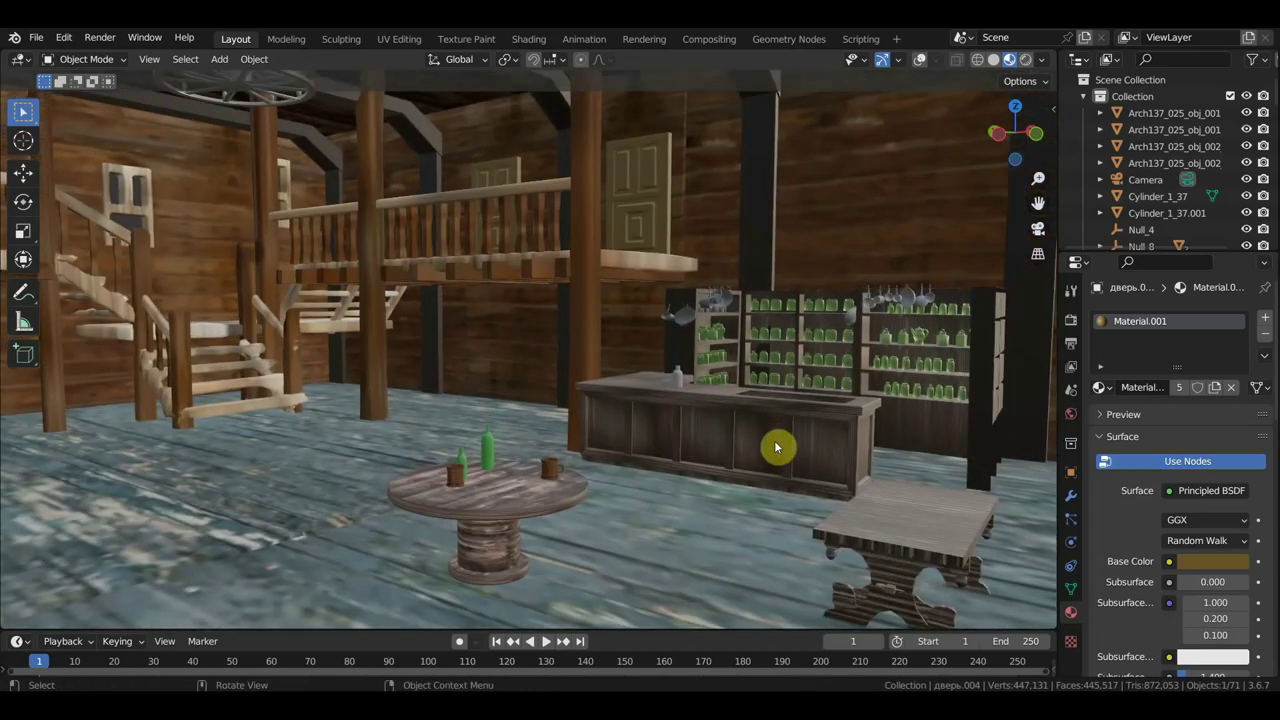
pyautogui.scroll(-2, 826, 417)
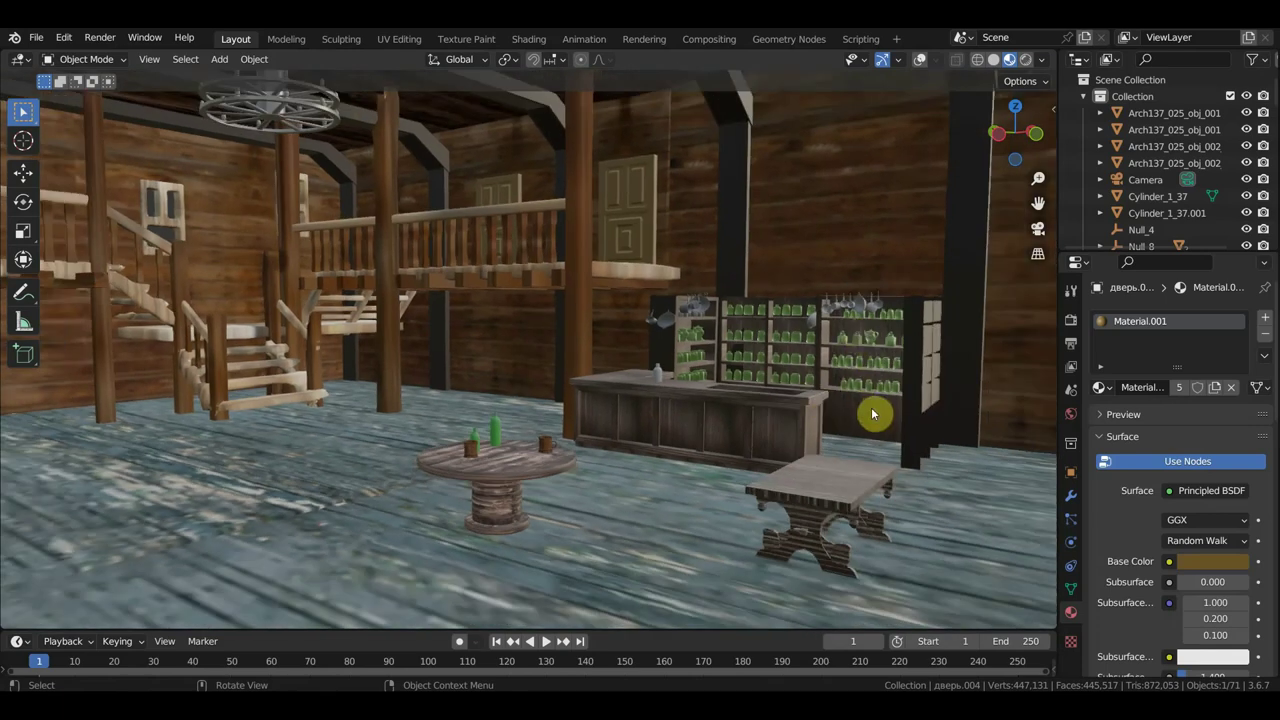
pyautogui.moveTo(783, 358)
pyautogui.mouseDown(button='middle')
pyautogui.moveTo(673, 372)
pyautogui.moveTo(737, 366)
pyautogui.mouseUp(button='middle')
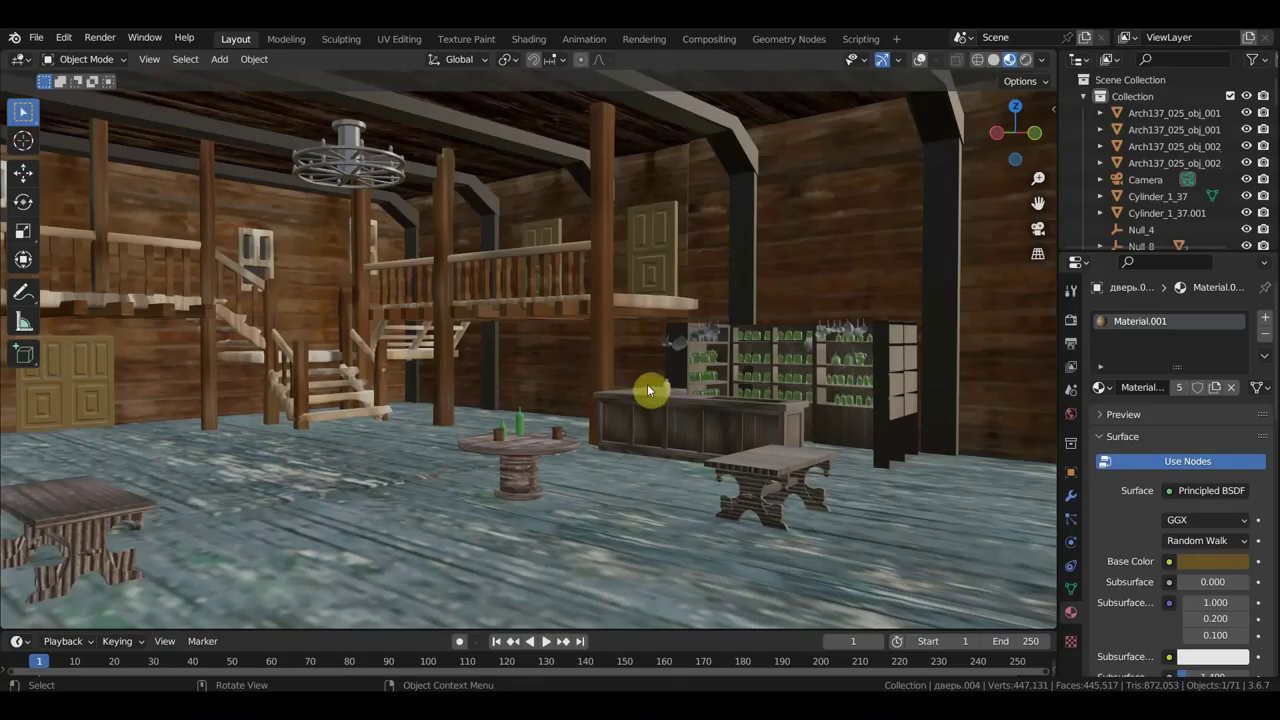
# - Select the mug on the round table and add the green bottle to the selection
pyautogui.moveTo(617, 387); pyautogui.dragTo(578, 380, button='middle')
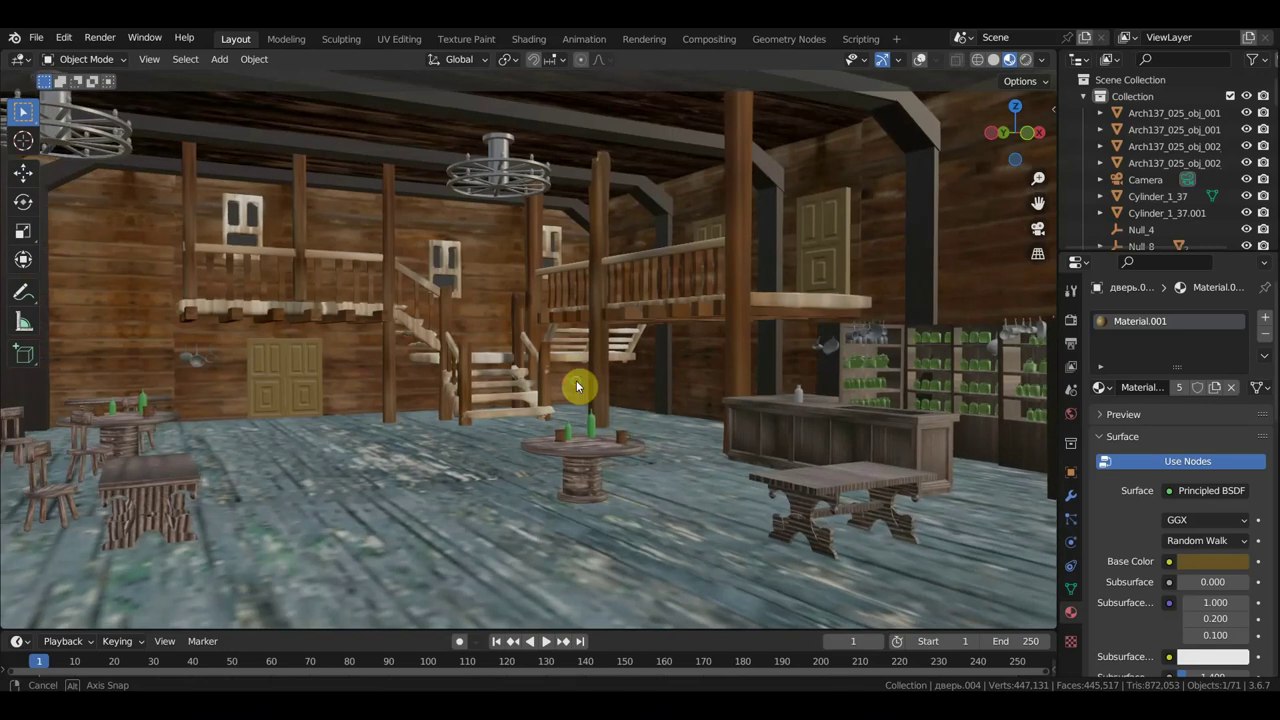
pyautogui.scroll(2, 580, 394)
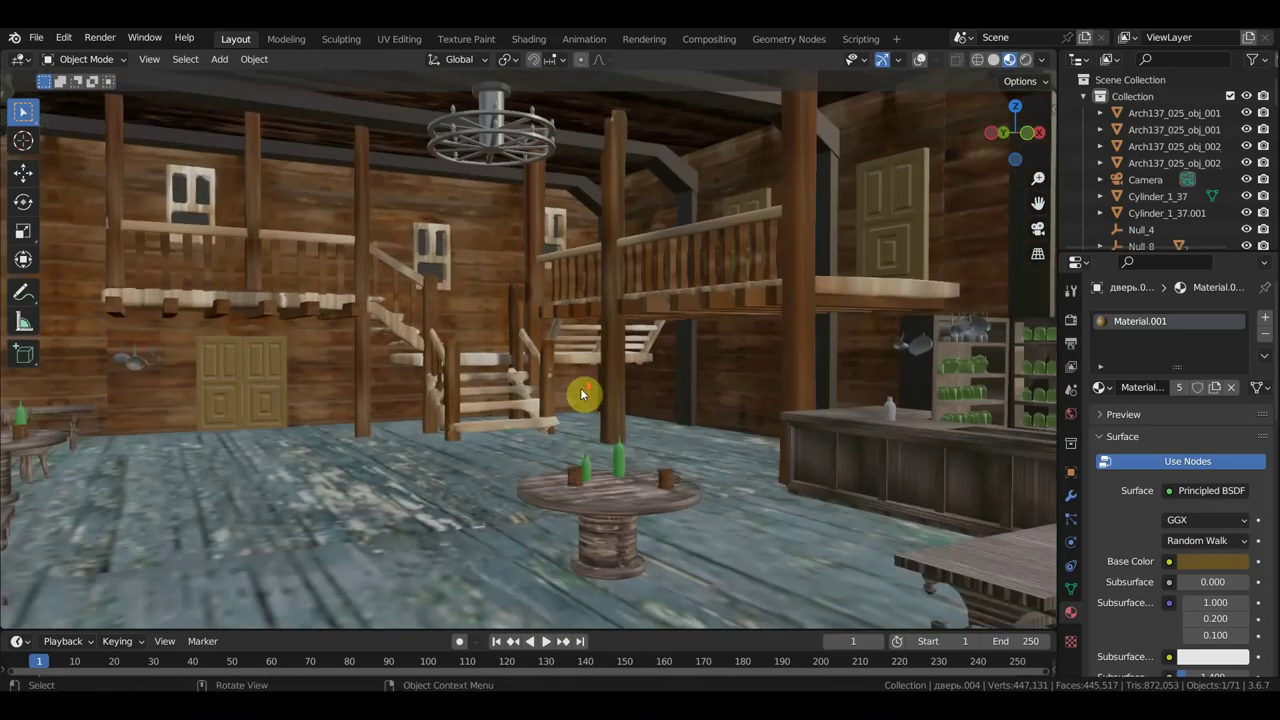
pyautogui.scroll(-2, 661, 490)
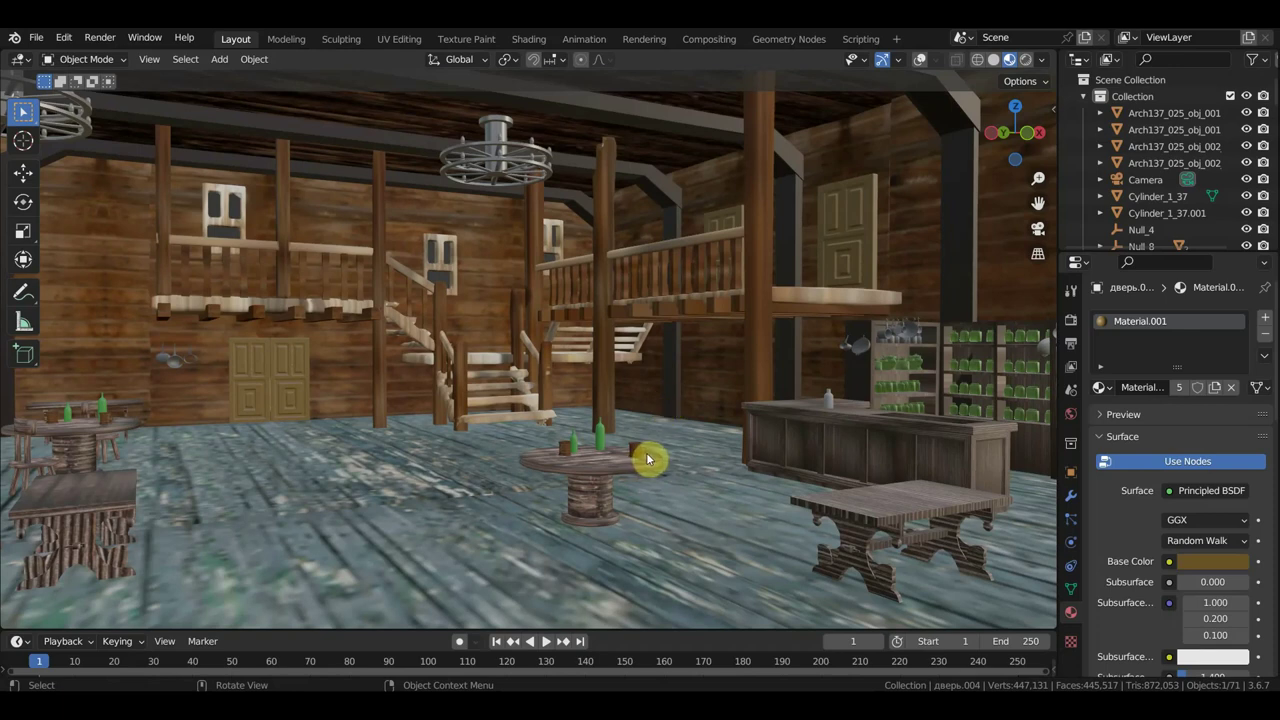
pyautogui.click(585, 450)
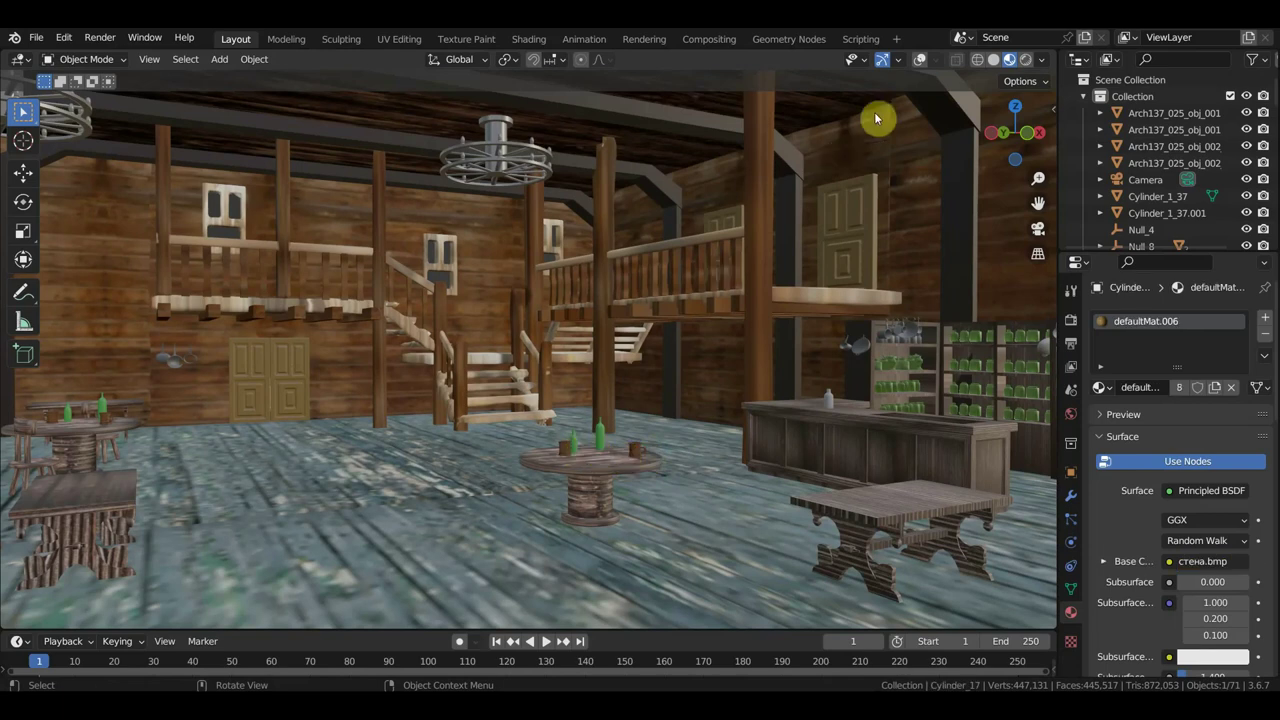
pyautogui.scroll(2, 700, 470)
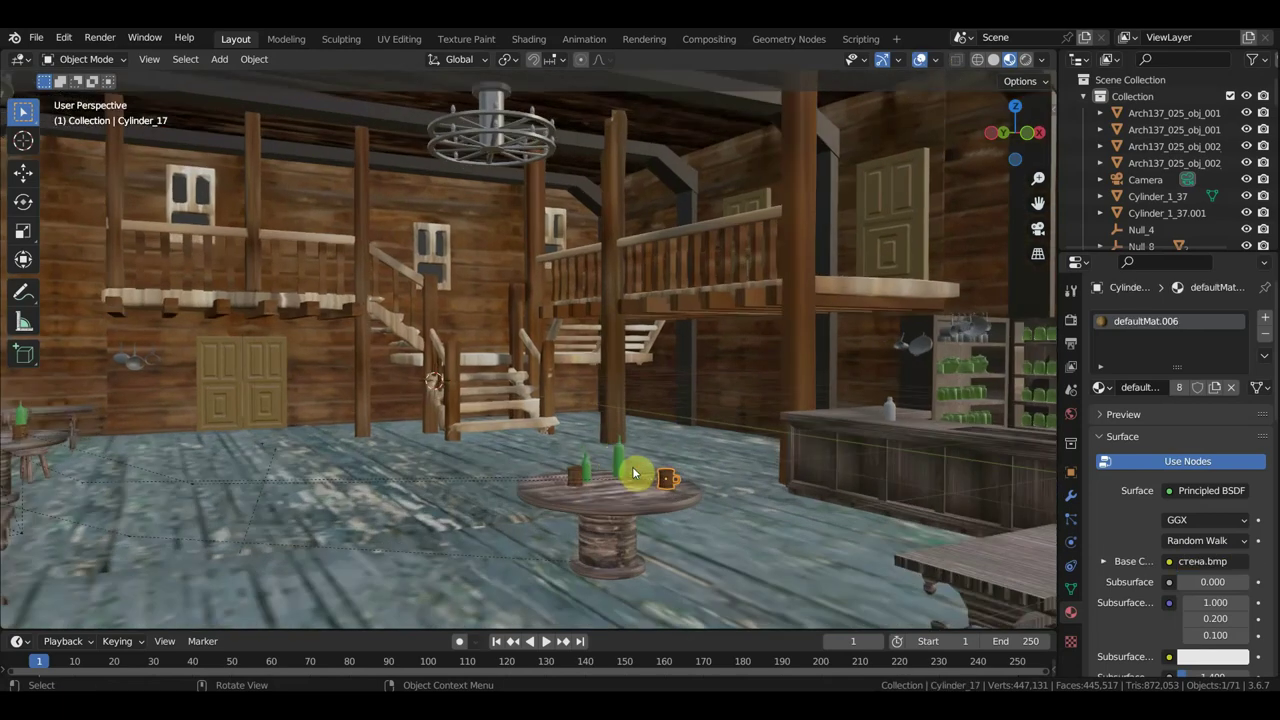
pyautogui.click(622, 461)
# - Add the other mug, the remaining bottle and the round table itself to the selection
pyautogui.keyDown('shift'); pyautogui.click(666, 480); pyautogui.keyUp('shift')
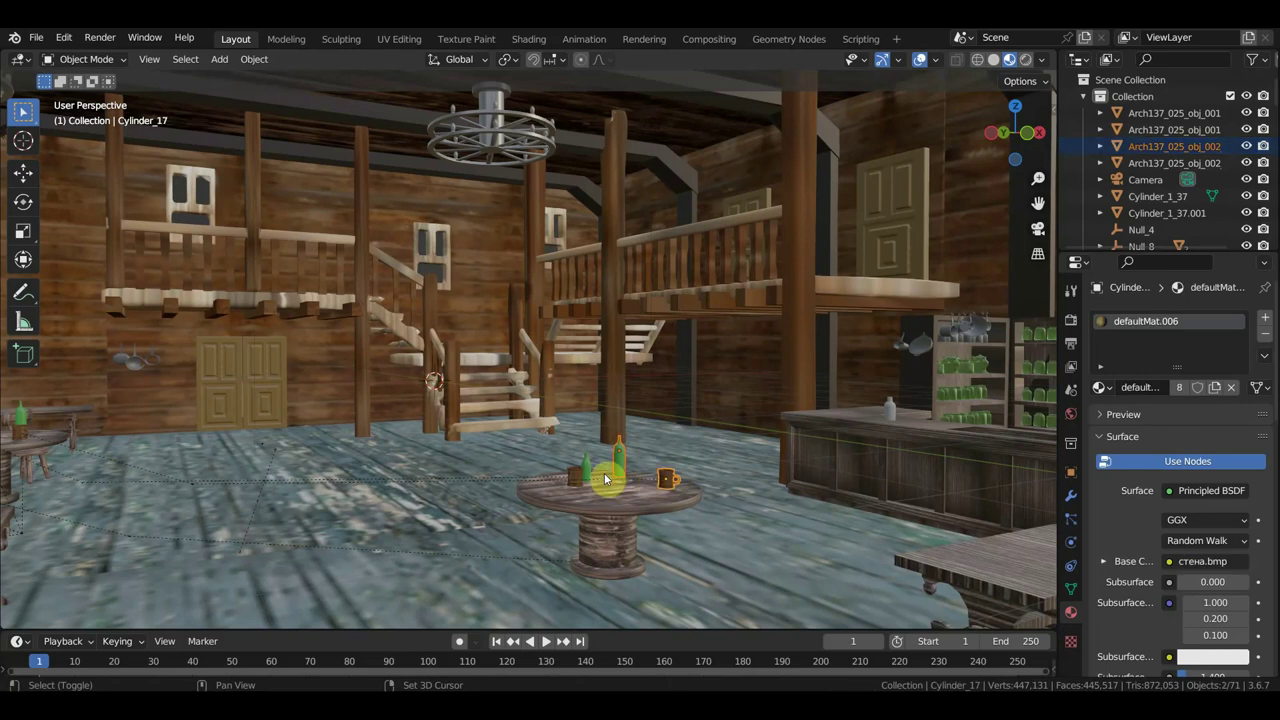
pyautogui.keyDown('shift'); pyautogui.click(590, 467); pyautogui.keyUp('shift')
pyautogui.keyDown('shift'); pyautogui.click(576, 478); pyautogui.keyUp('shift')
pyautogui.click(613, 518)
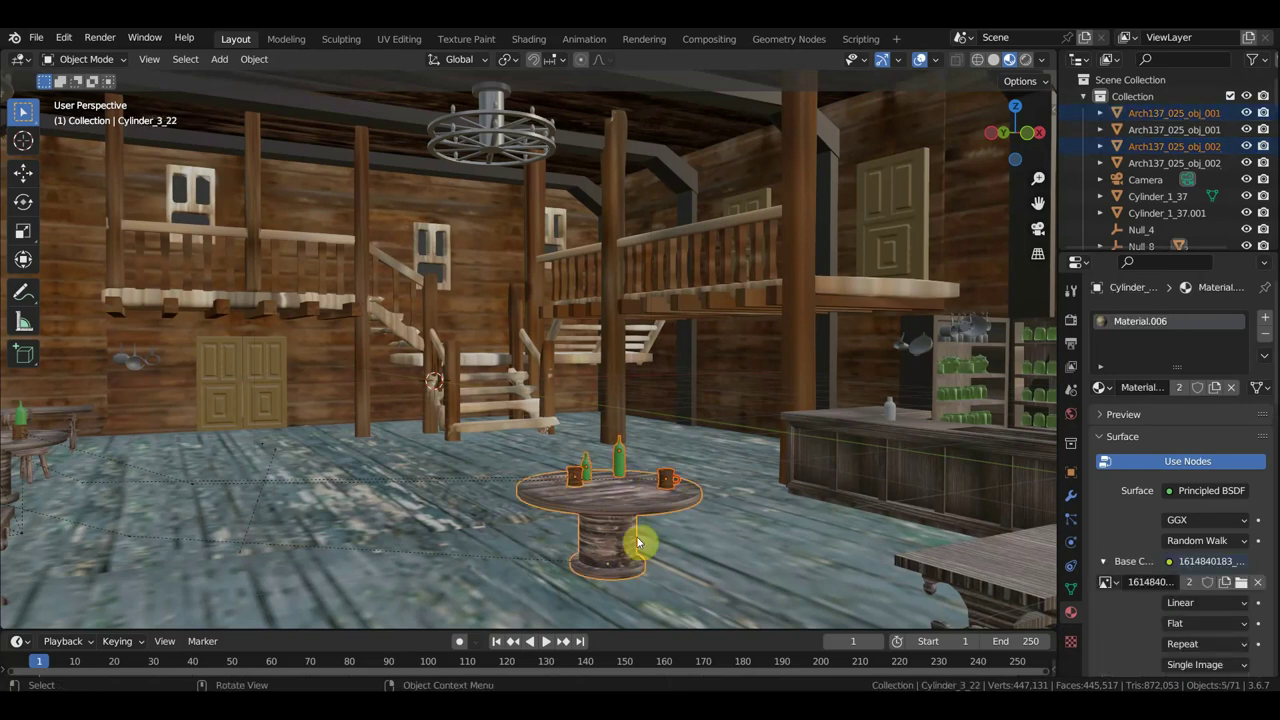
pyautogui.moveTo(620, 522); pyautogui.dragTo(637, 533, button='middle')
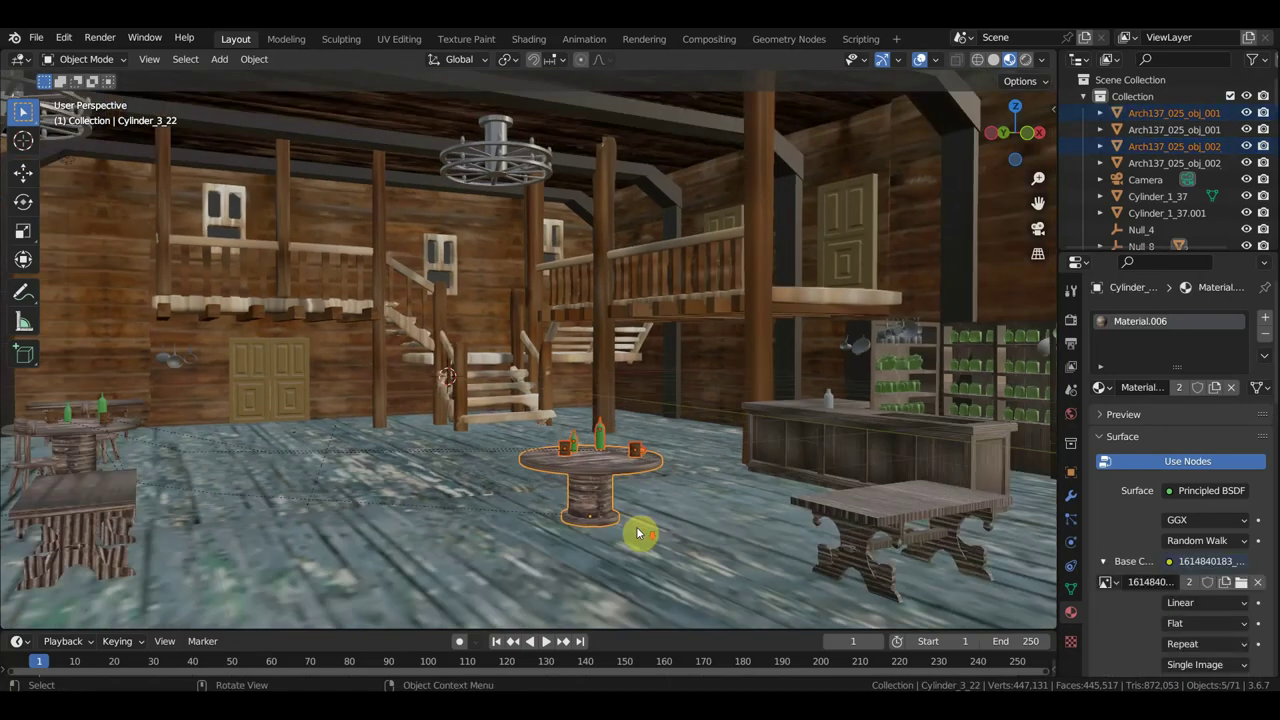
# - Move the selected table group 1.238 m along the X axis with the Move tool
pyautogui.click(25, 178)
pyautogui.moveTo(660, 457); pyautogui.dragTo(556, 474)
pyautogui.moveTo(602, 487)
pyautogui.mouseDown(button='middle')
pyautogui.moveTo(713, 495)
pyautogui.moveTo(903, 449)
pyautogui.moveTo(606, 449)
pyautogui.moveTo(634, 466)
pyautogui.moveTo(651, 431)
pyautogui.moveTo(773, 449)
pyautogui.moveTo(820, 446)
pyautogui.moveTo(780, 437)
pyautogui.moveTo(914, 431)
pyautogui.moveTo(763, 453)
pyautogui.mouseUp(button='middle')
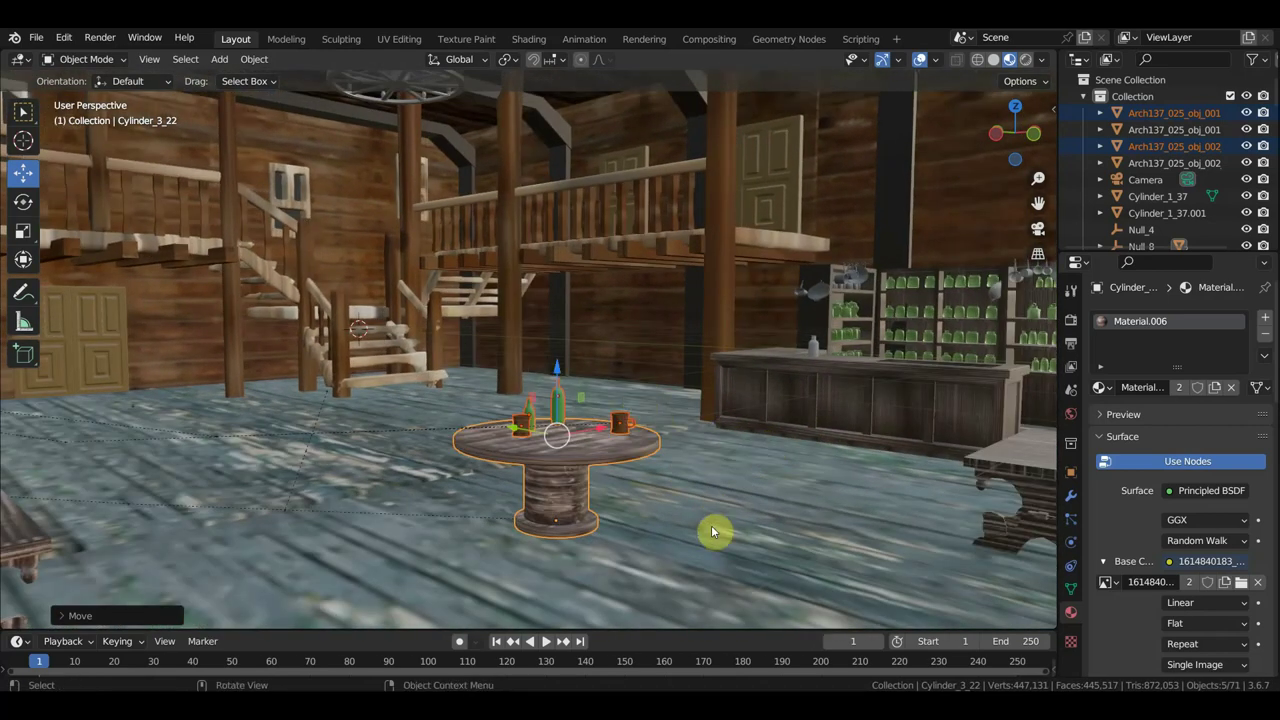
pyautogui.moveTo(686, 485)
pyautogui.mouseDown(button='middle')
pyautogui.moveTo(766, 477)
pyautogui.moveTo(717, 503)
pyautogui.moveTo(733, 505)
pyautogui.mouseUp(button='middle')
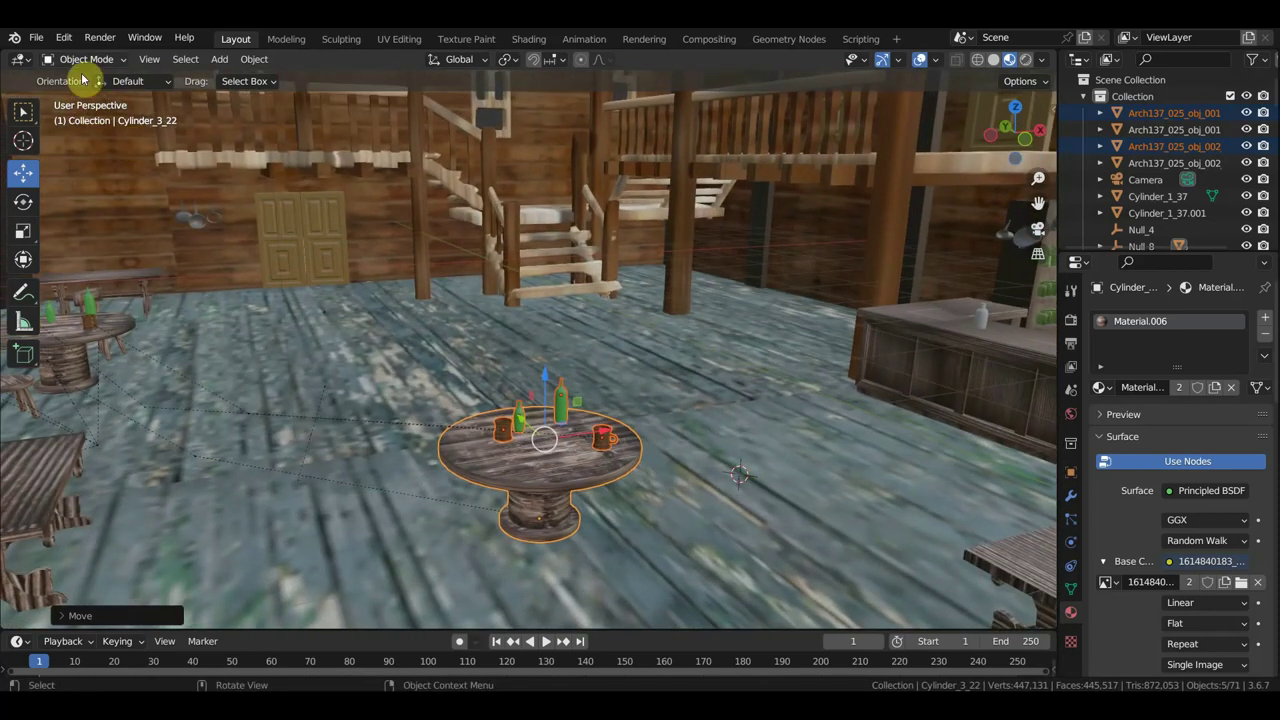
# - Link the Collection from 'шериф молча курит .blend' in the recent шериф folder
pyautogui.click(37, 38)
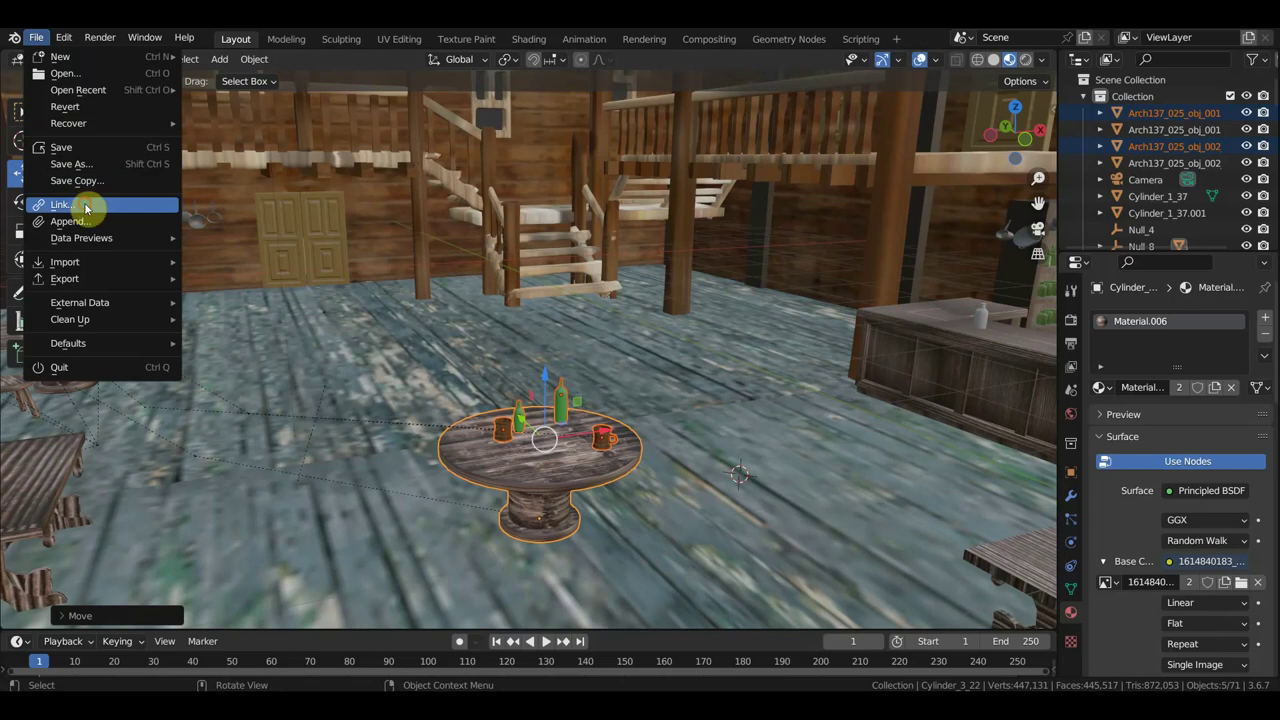
pyautogui.click(86, 206)
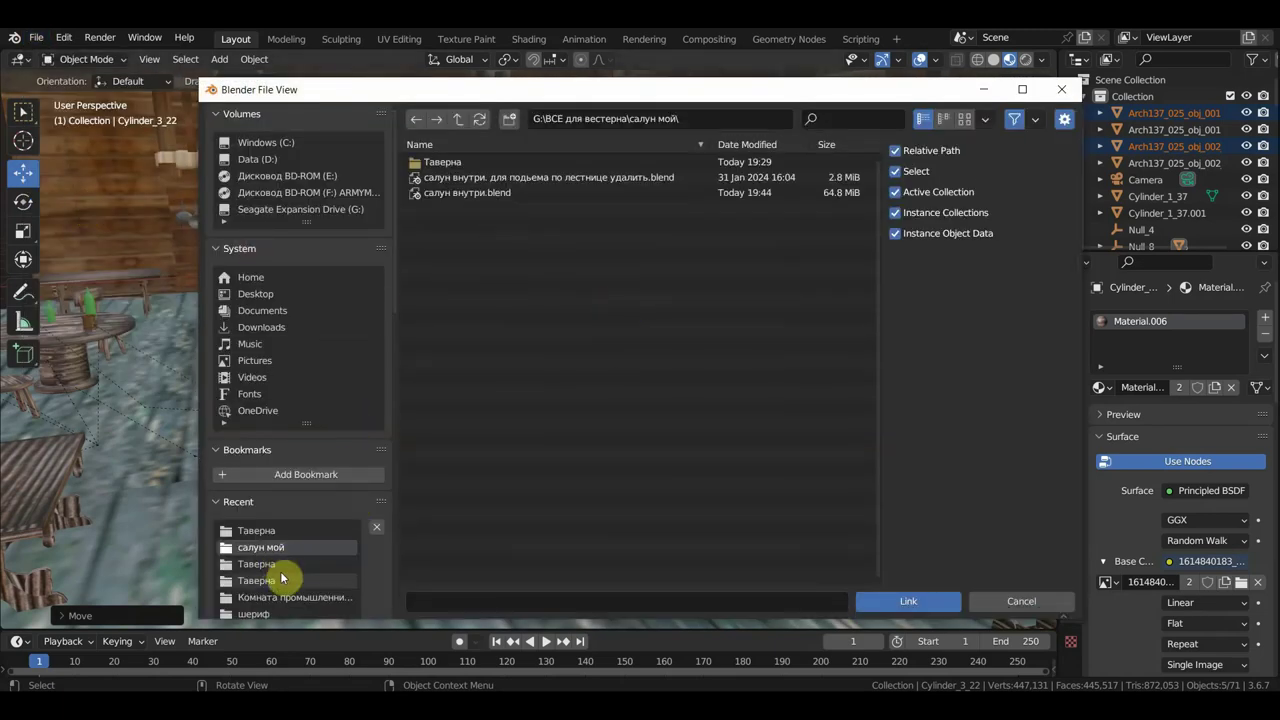
pyautogui.scroll(-1, 297, 569)
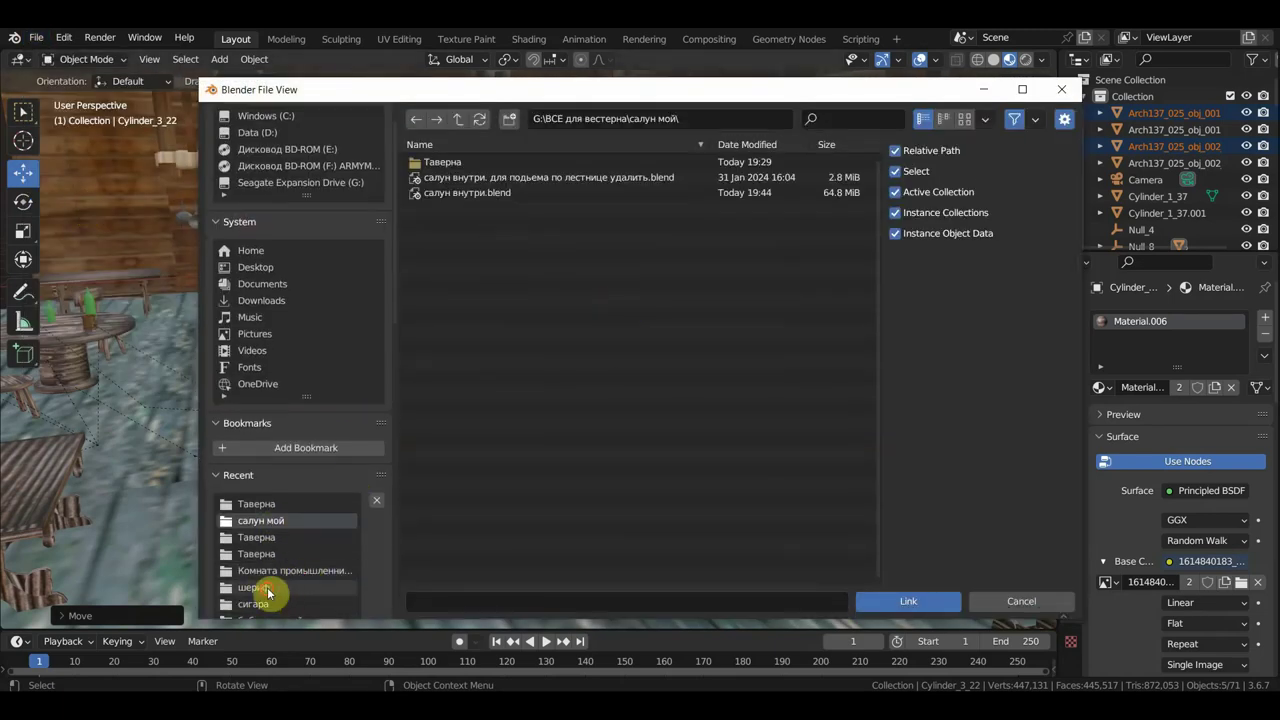
pyautogui.click(312, 587)
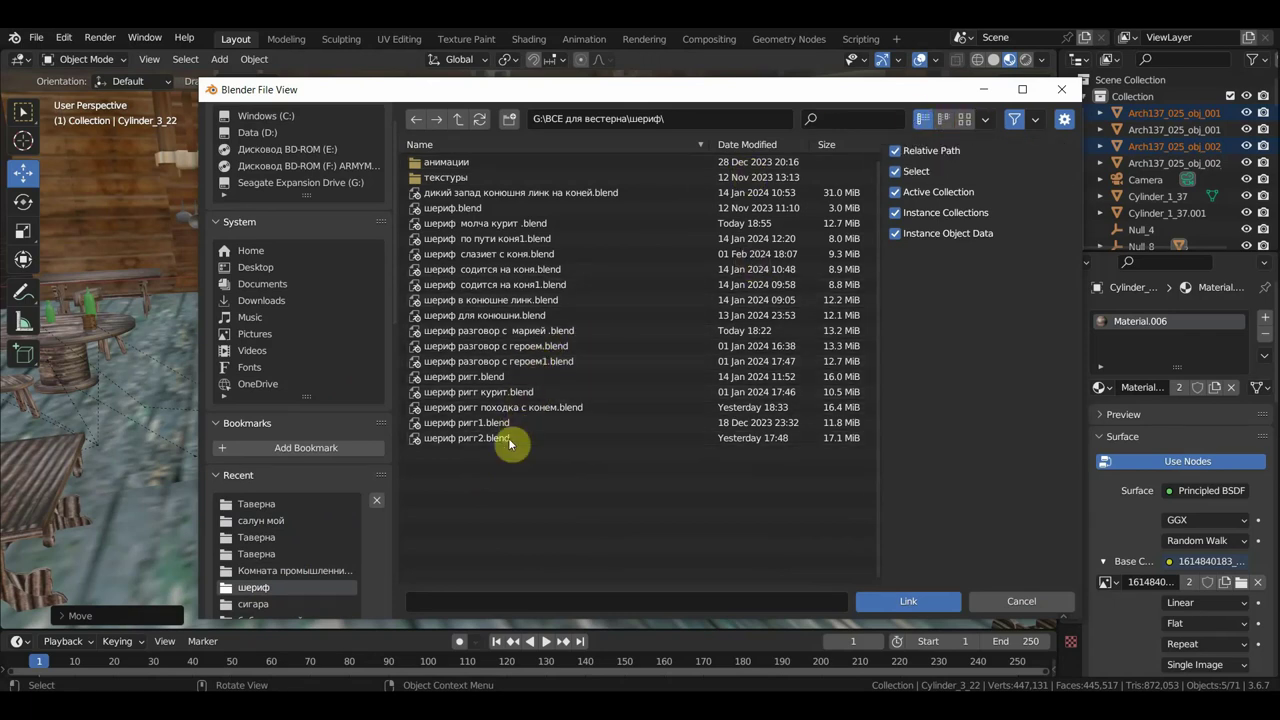
pyautogui.click(511, 226)
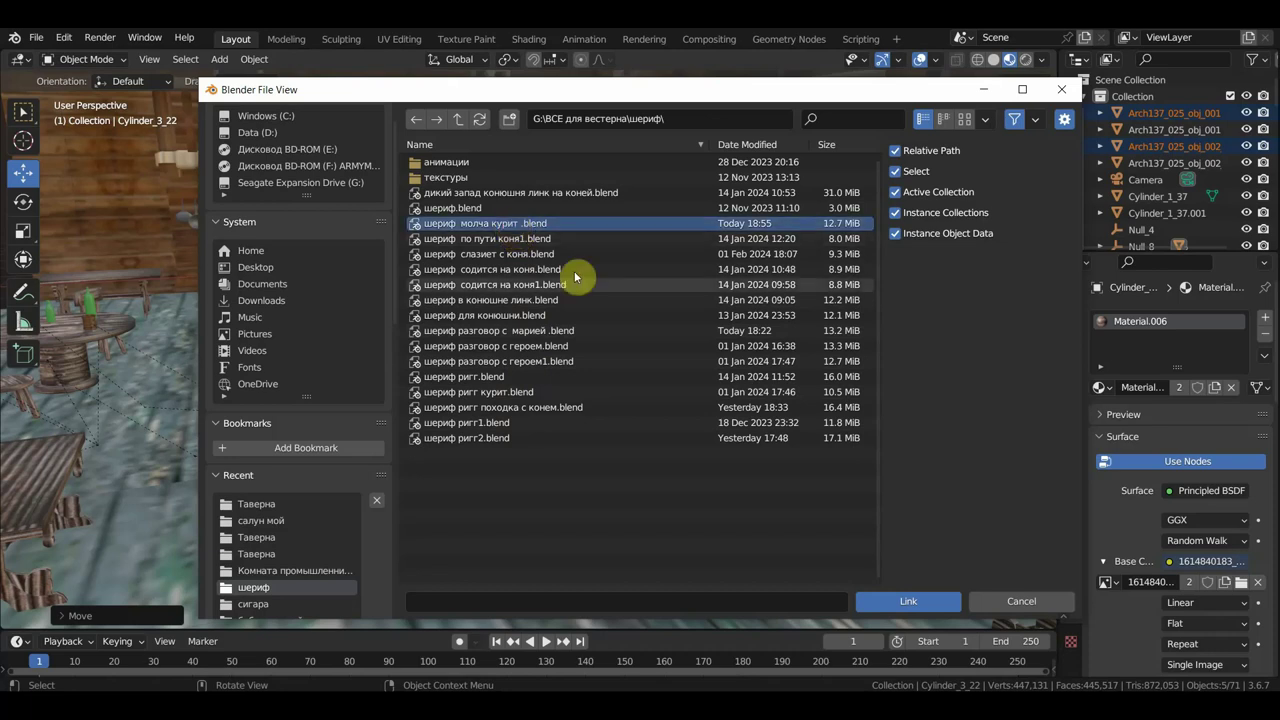
pyautogui.click(909, 604)
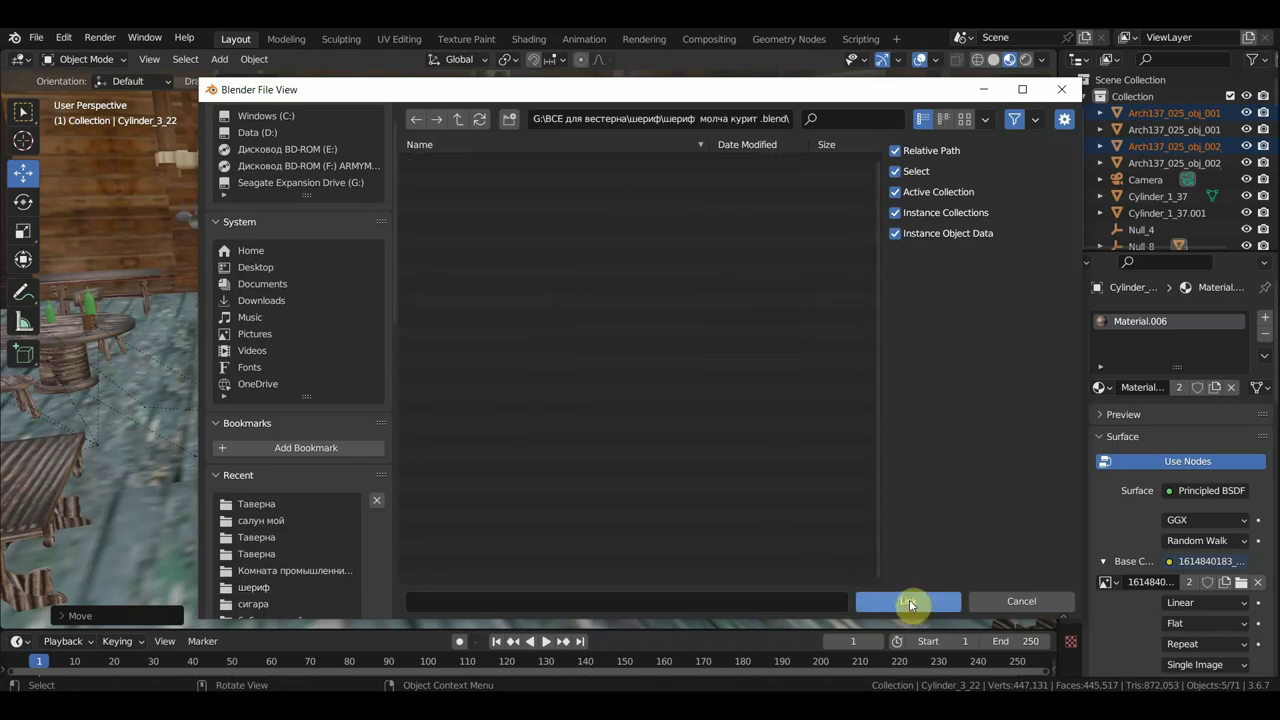
pyautogui.click(441, 211)
pyautogui.doubleClick(441, 211)
pyautogui.doubleClick(443, 163)
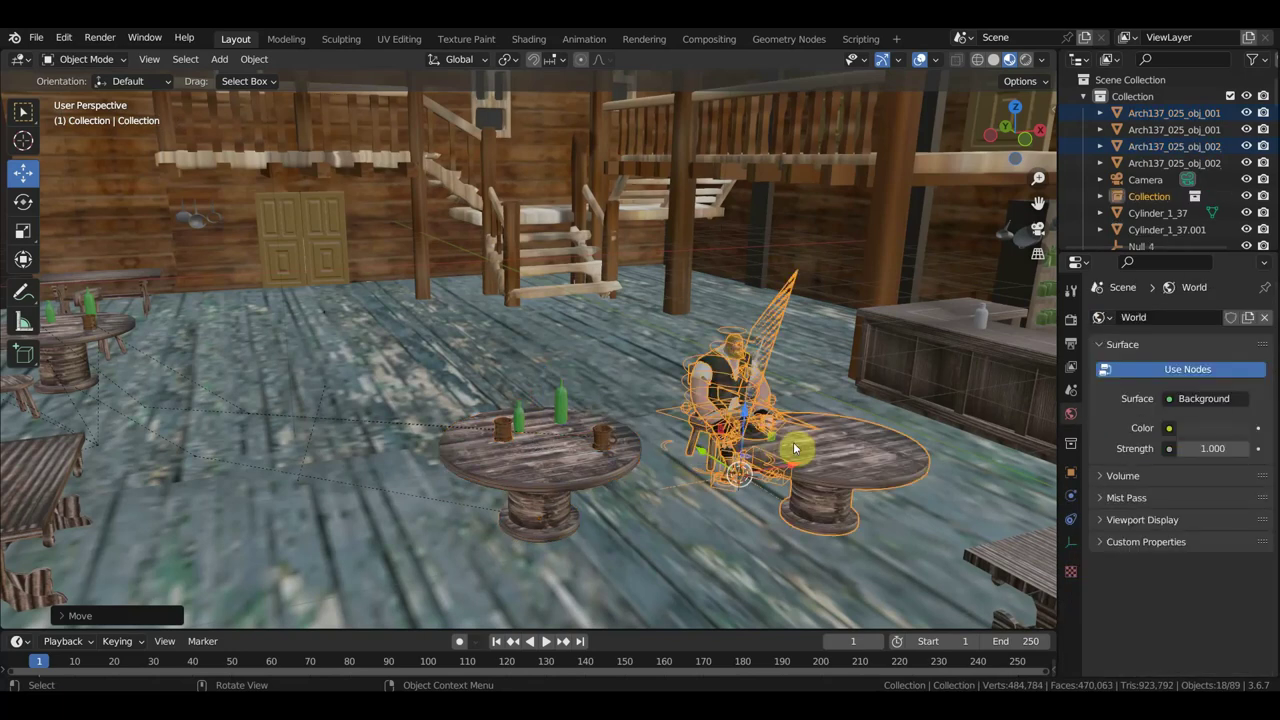
pyautogui.moveTo(795, 440)
pyautogui.mouseDown(button='middle')
pyautogui.moveTo(612, 415)
pyautogui.moveTo(625, 405)
pyautogui.moveTo(657, 423)
pyautogui.moveTo(674, 408)
pyautogui.moveTo(566, 343)
pyautogui.moveTo(594, 351)
pyautogui.mouseUp(button='middle')
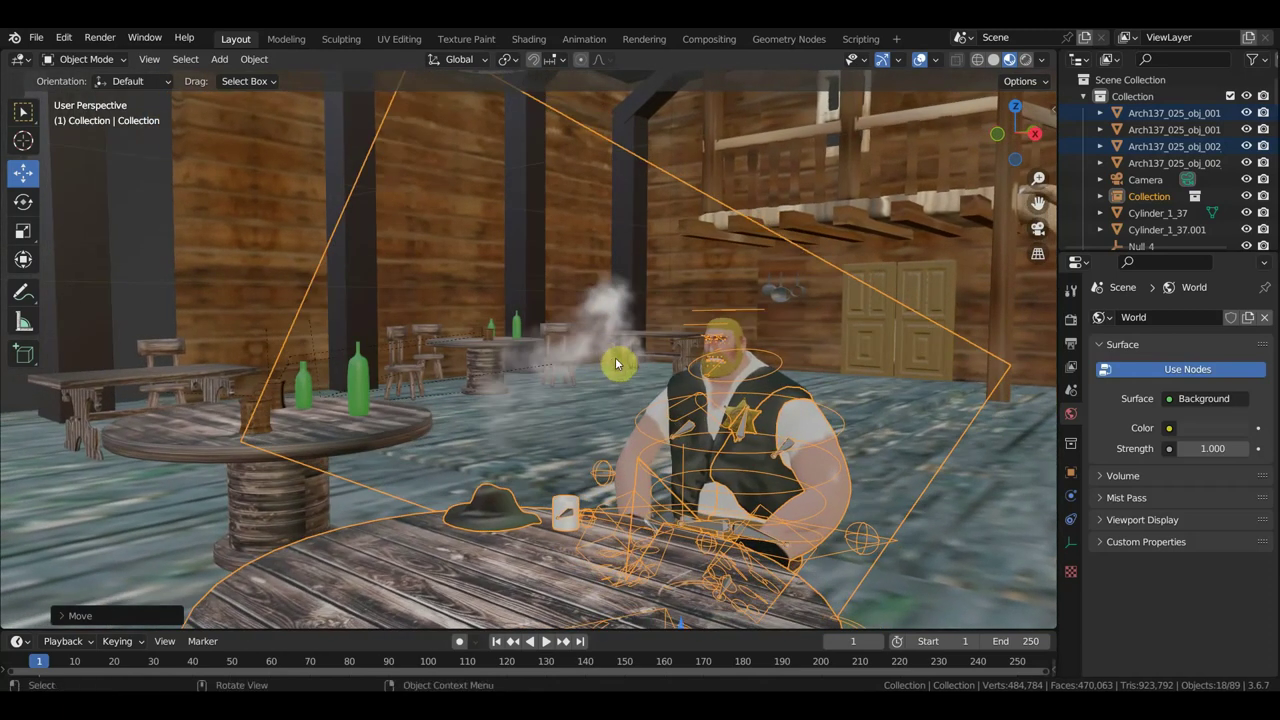
pyautogui.scroll(-2, 659, 394)
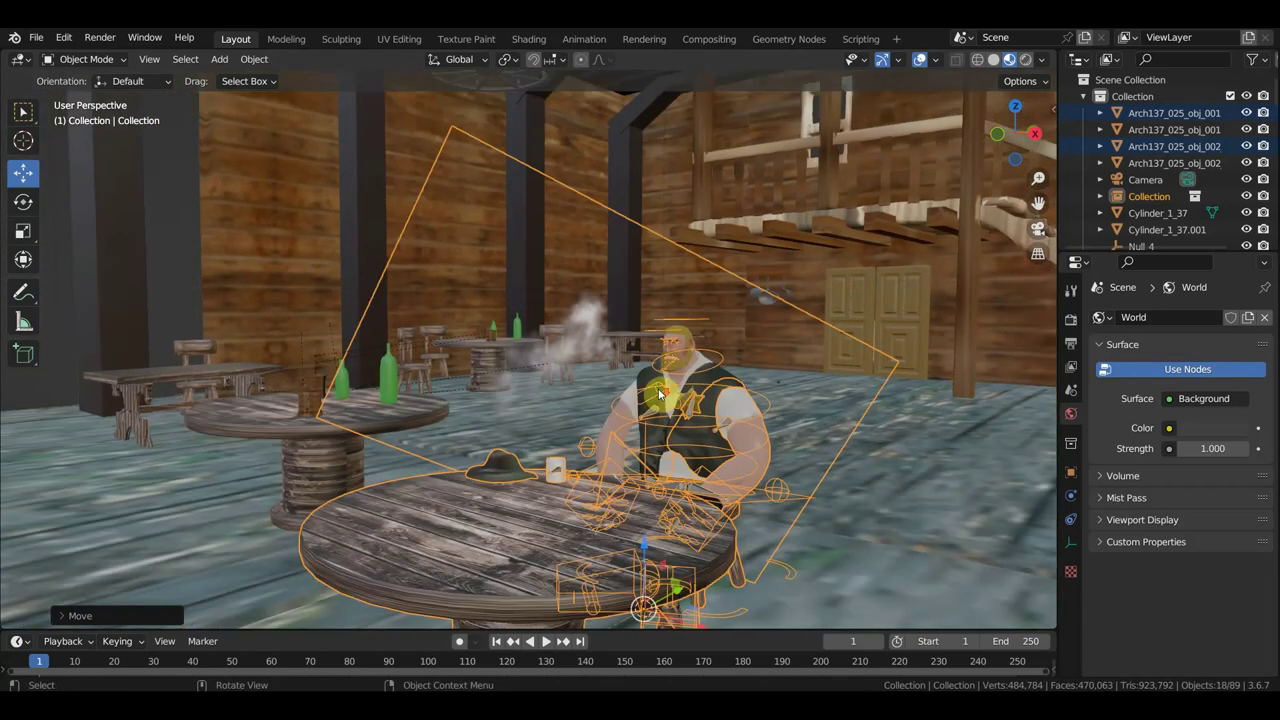
pyautogui.moveTo(659, 394)
pyautogui.mouseDown(button='middle')
pyautogui.moveTo(667, 379)
pyautogui.moveTo(675, 387)
pyautogui.mouseUp(button='middle')
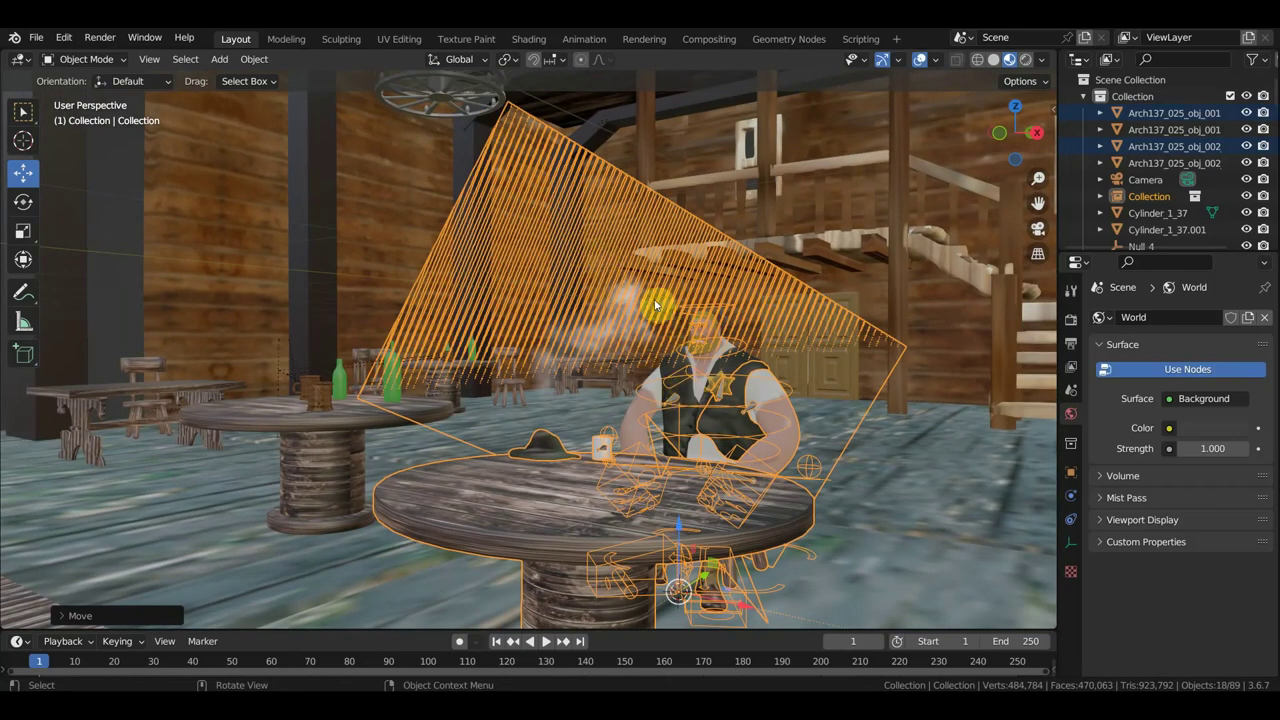
pyautogui.click(920, 62)
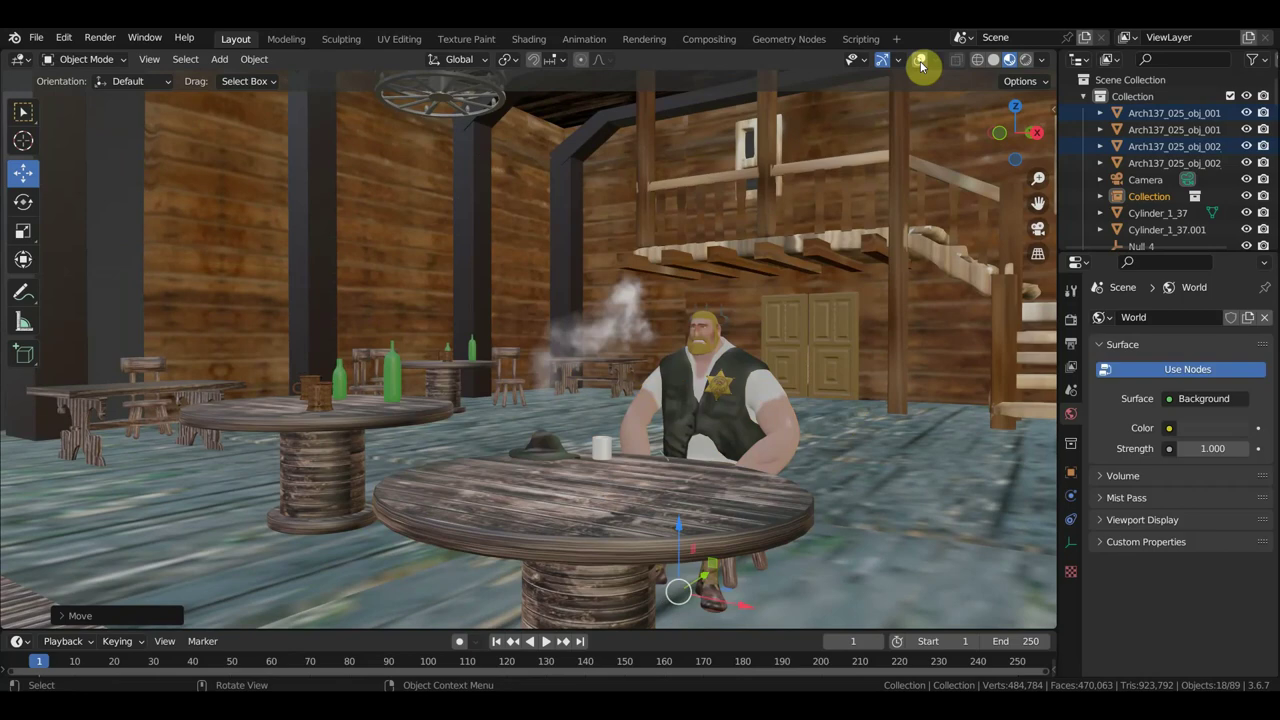
pyautogui.click(920, 62)
pyautogui.moveTo(869, 201)
pyautogui.mouseDown(button='middle')
pyautogui.moveTo(826, 214)
pyautogui.moveTo(800, 243)
pyautogui.moveTo(780, 226)
pyautogui.moveTo(707, 275)
pyautogui.moveTo(603, 309)
pyautogui.moveTo(600, 289)
pyautogui.mouseUp(button='middle')
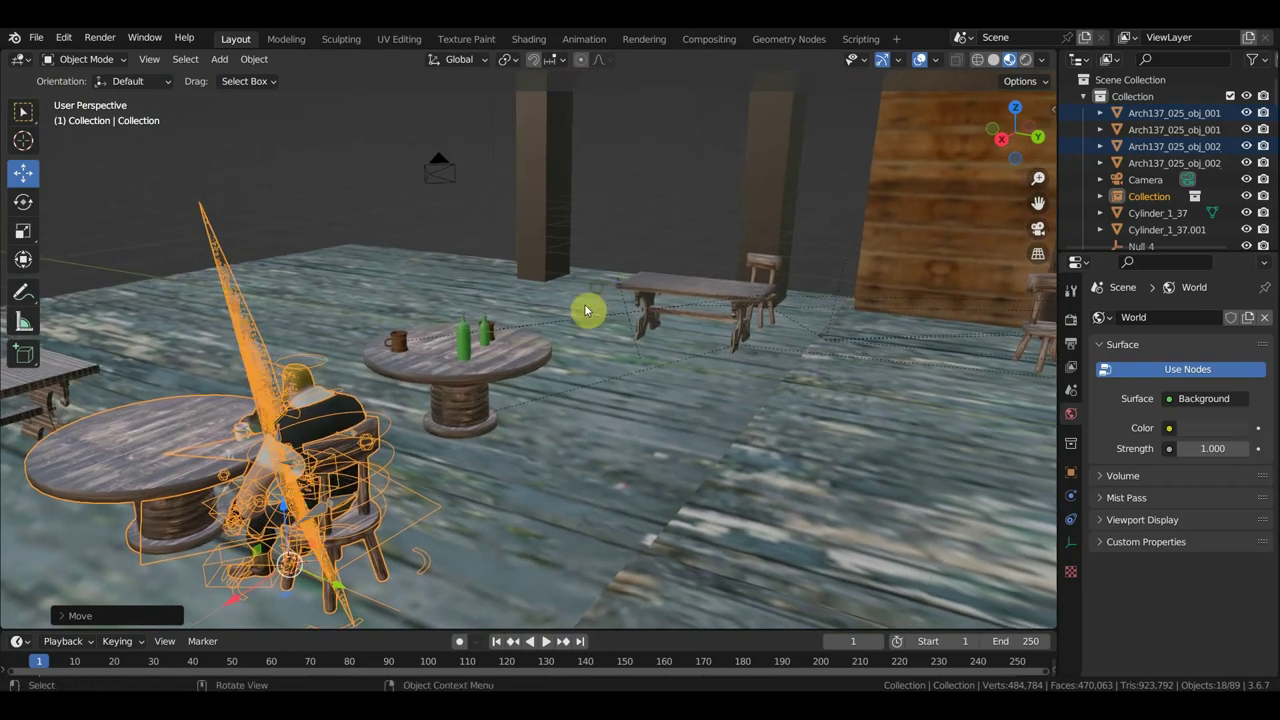
pyautogui.moveTo(509, 437)
pyautogui.mouseDown(button='middle')
pyautogui.moveTo(645, 422)
pyautogui.moveTo(605, 277)
pyautogui.mouseUp(button='middle')
pyautogui.moveTo(647, 383); pyautogui.dragTo(667, 416, button='middle')
pyautogui.scroll(-3, 667, 416)
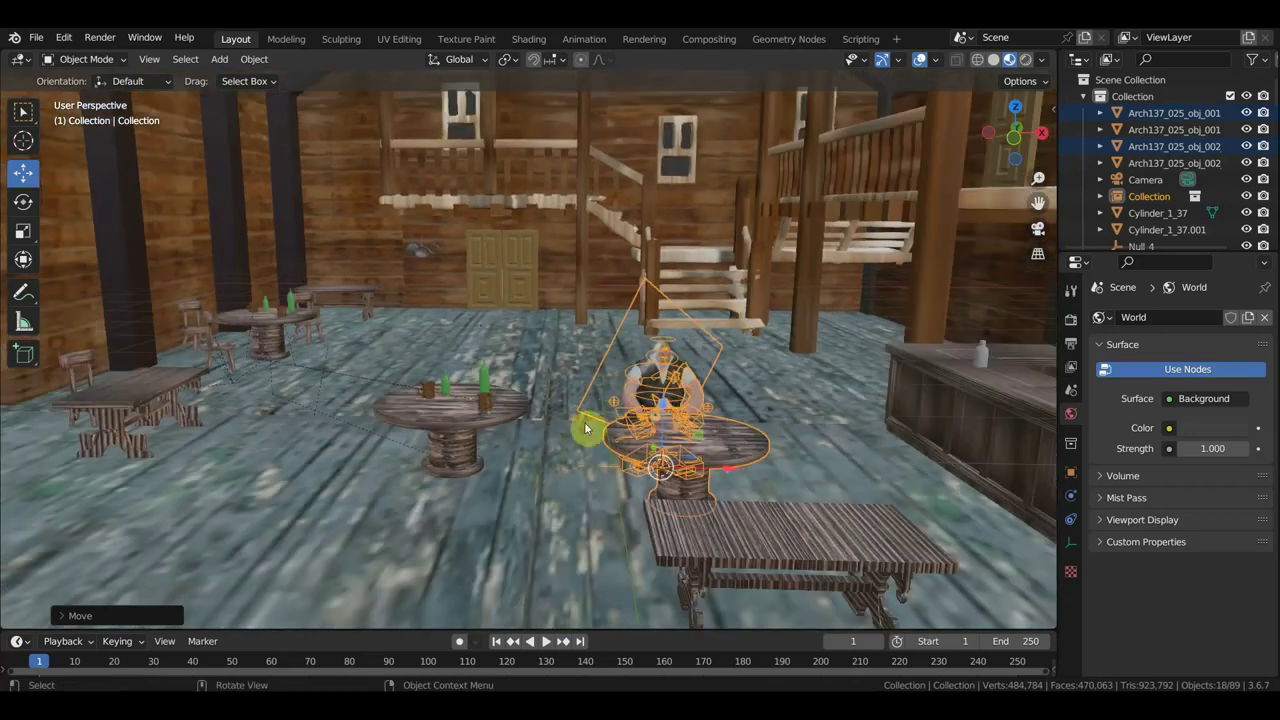
# - Select the bottles and mug on the left table and move them along X
pyautogui.click(489, 404)
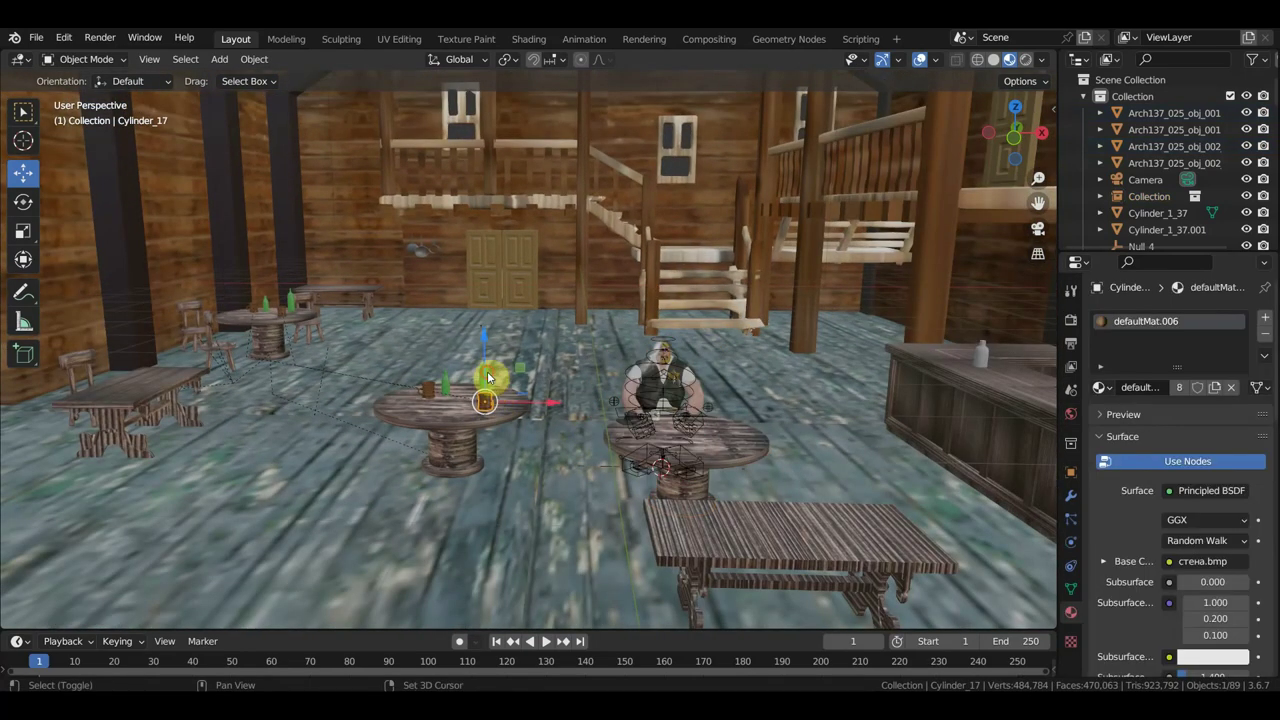
pyautogui.keyDown('shift'); pyautogui.click(470, 388); pyautogui.keyUp('shift')
pyautogui.keyDown('shift'); pyautogui.click(444, 388); pyautogui.keyUp('shift')
pyautogui.keyDown('shift'); pyautogui.click(480, 403); pyautogui.keyUp('shift')
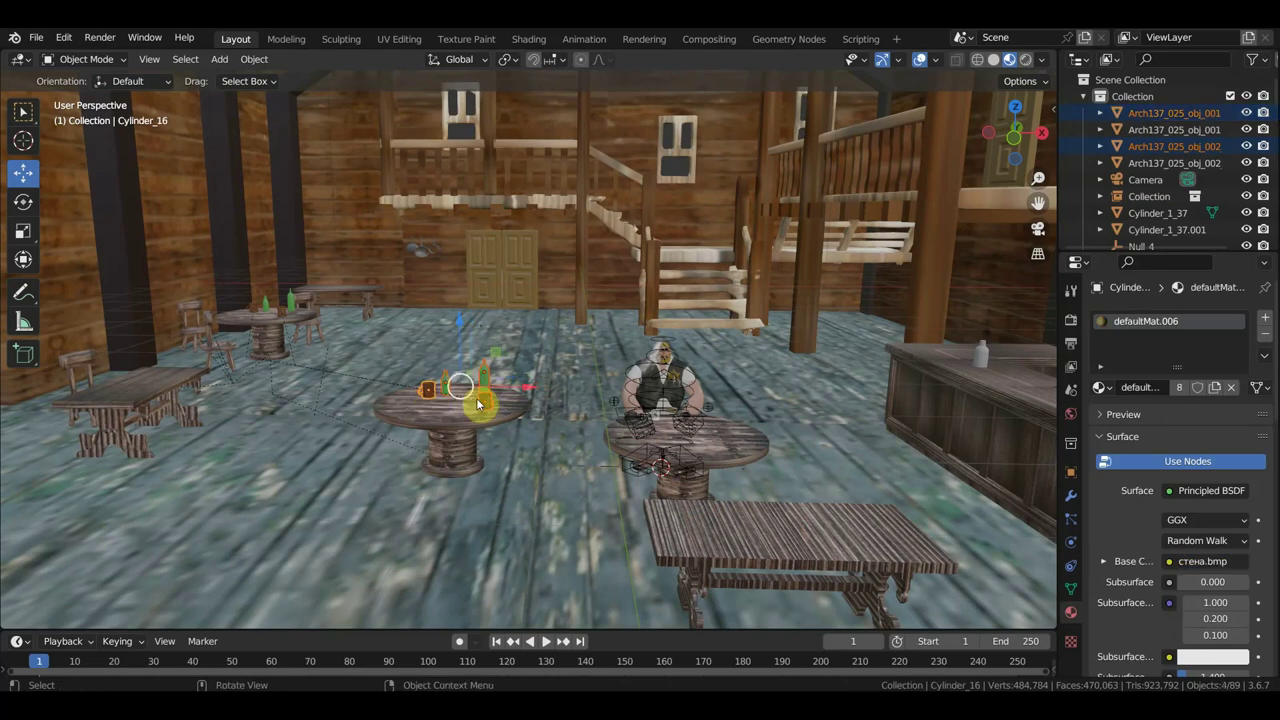
pyautogui.press('g')
pyautogui.press('x')
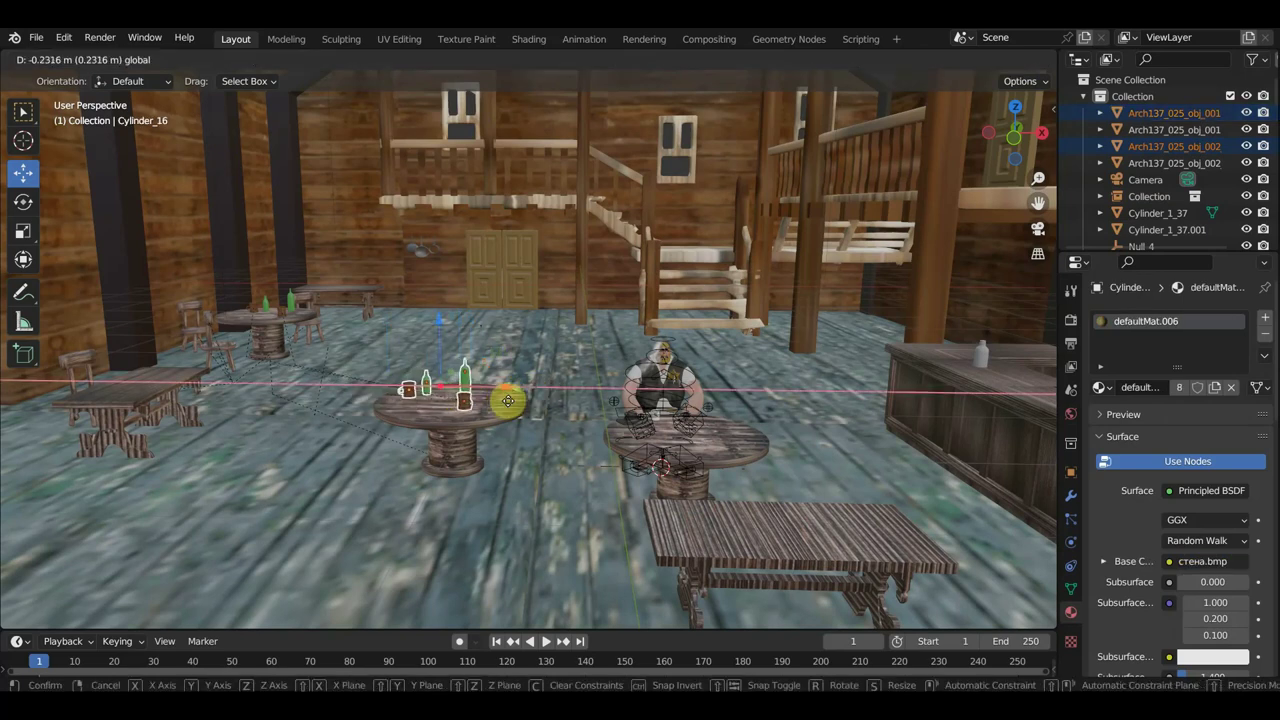
pyautogui.click(520, 410)
# - Slide the round table Cylinder_3_22 further left along X, then select chair Cylinder_2_12
pyautogui.click(520, 412)
pyautogui.moveTo(520, 413); pyautogui.dragTo(364, 455, button='middle')
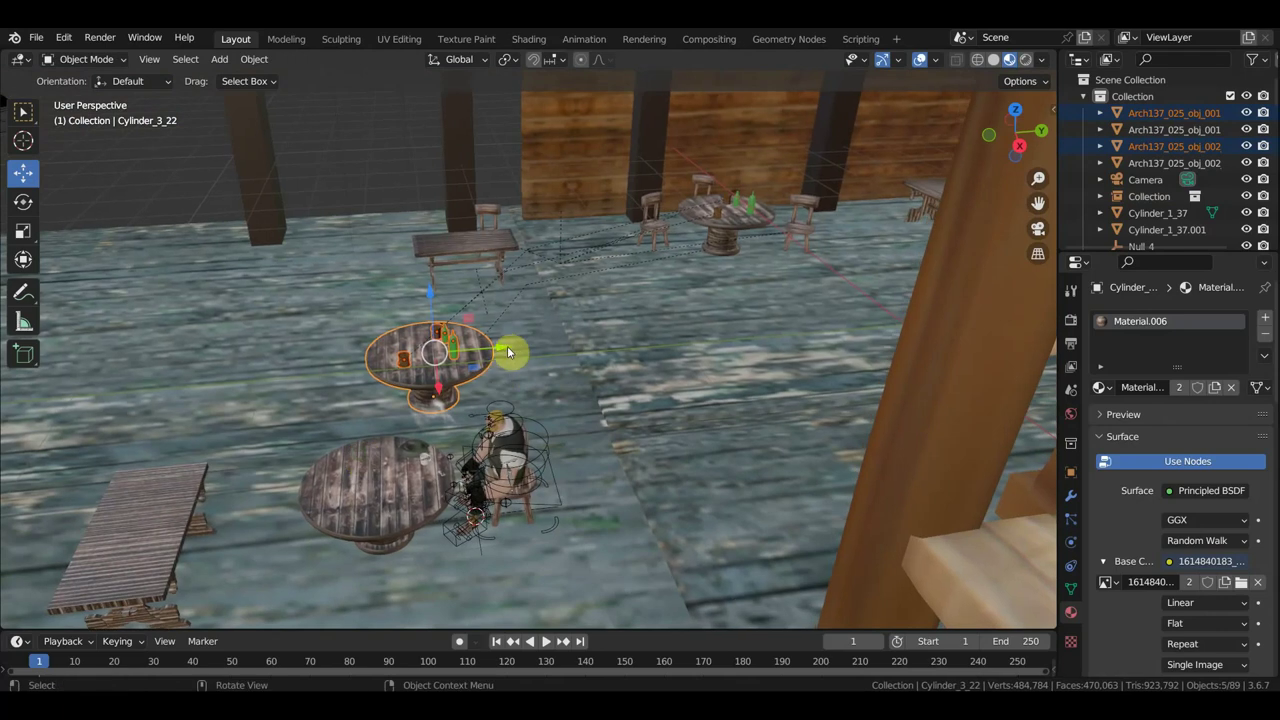
pyautogui.moveTo(506, 351); pyautogui.dragTo(563, 342)
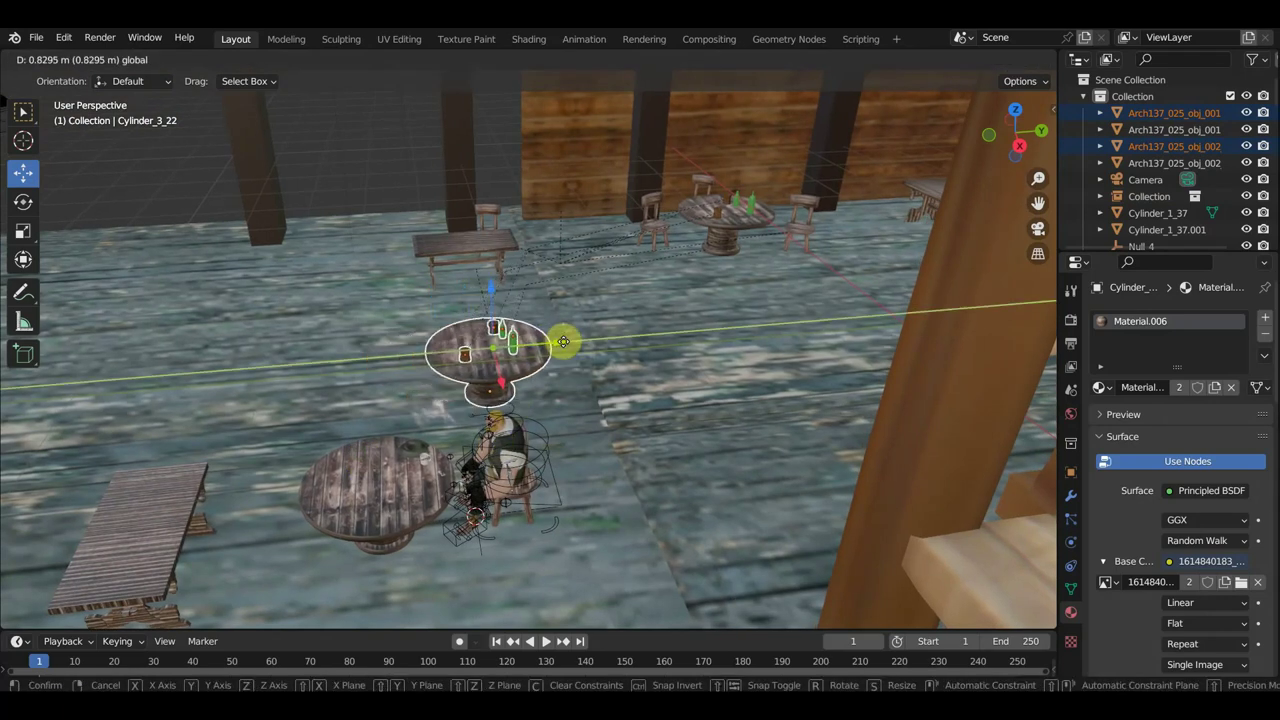
pyautogui.moveTo(563, 342); pyautogui.dragTo(443, 341)
pyautogui.moveTo(443, 341)
pyautogui.mouseDown(button='middle')
pyautogui.moveTo(474, 355)
pyautogui.moveTo(638, 300)
pyautogui.mouseUp(button='middle')
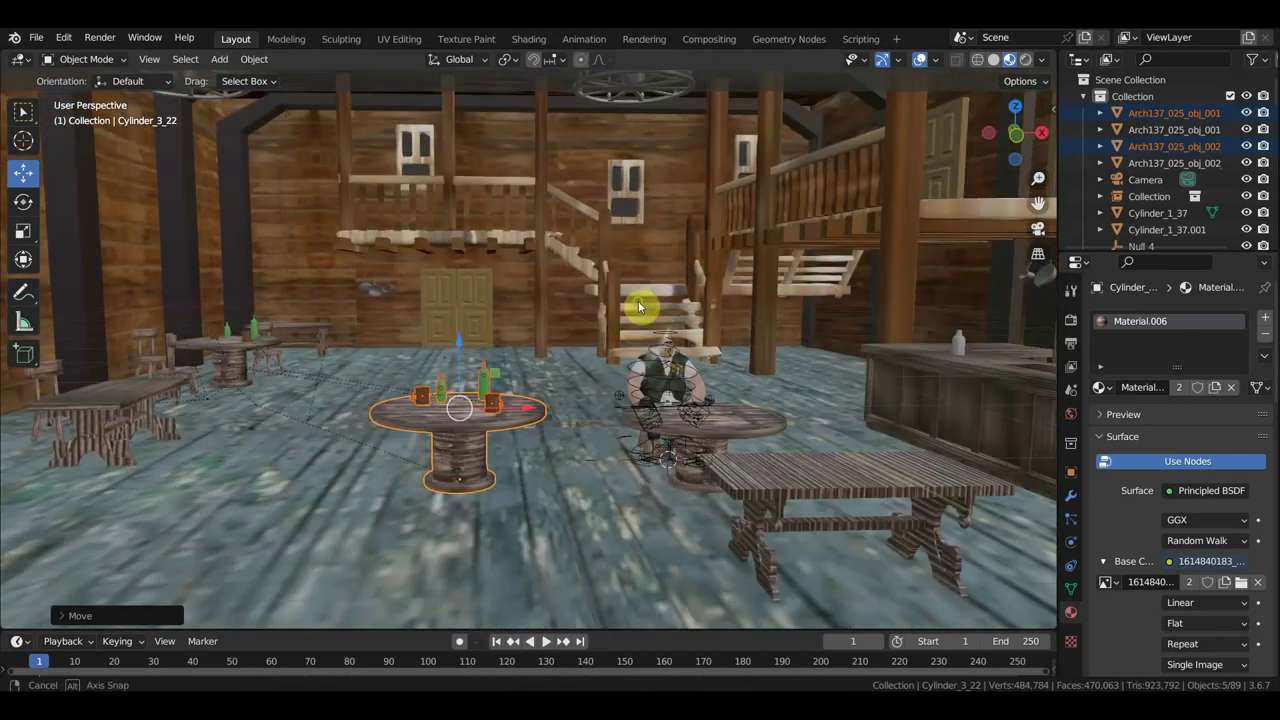
pyautogui.moveTo(532, 408); pyautogui.dragTo(429, 409)
pyautogui.moveTo(429, 409)
pyautogui.mouseDown(button='middle')
pyautogui.moveTo(482, 434)
pyautogui.moveTo(434, 447)
pyautogui.mouseUp(button='middle')
pyautogui.click(450, 222)
pyautogui.scroll(6, 414, 271)
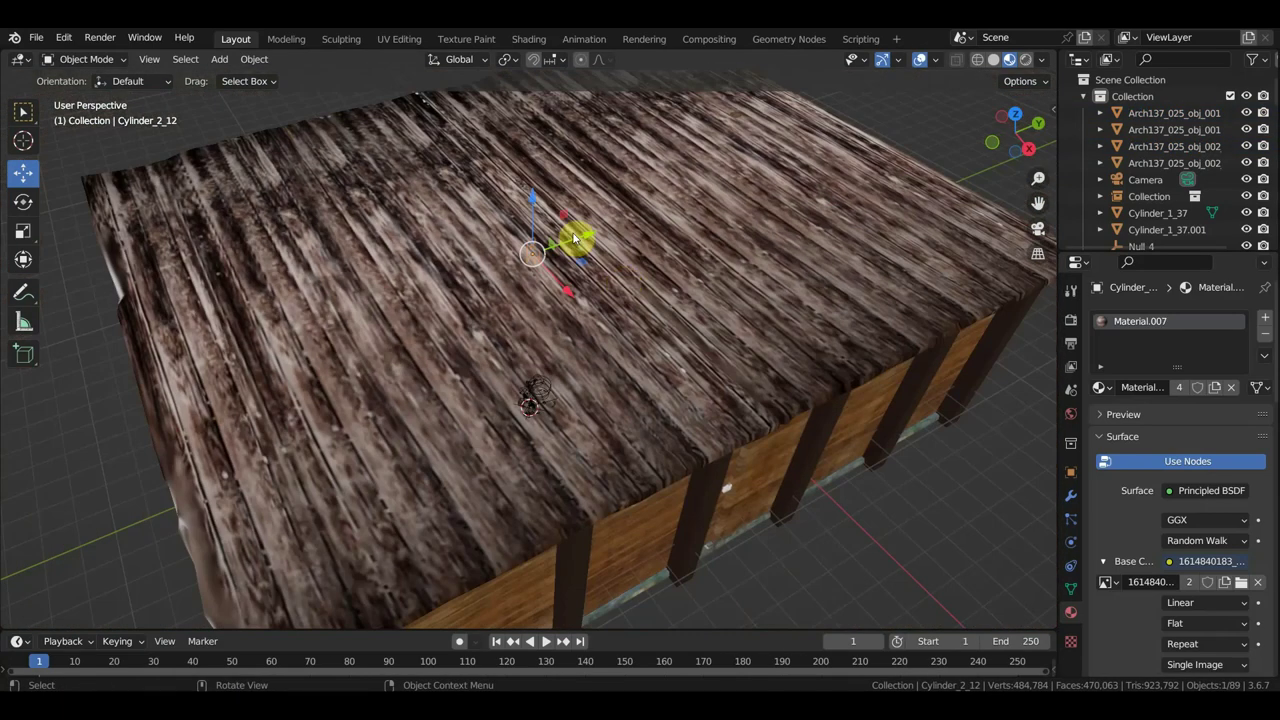
# - Hide both roof sections and the ceiling beams with H
pyautogui.click(621, 286)
pyautogui.click(709, 264)
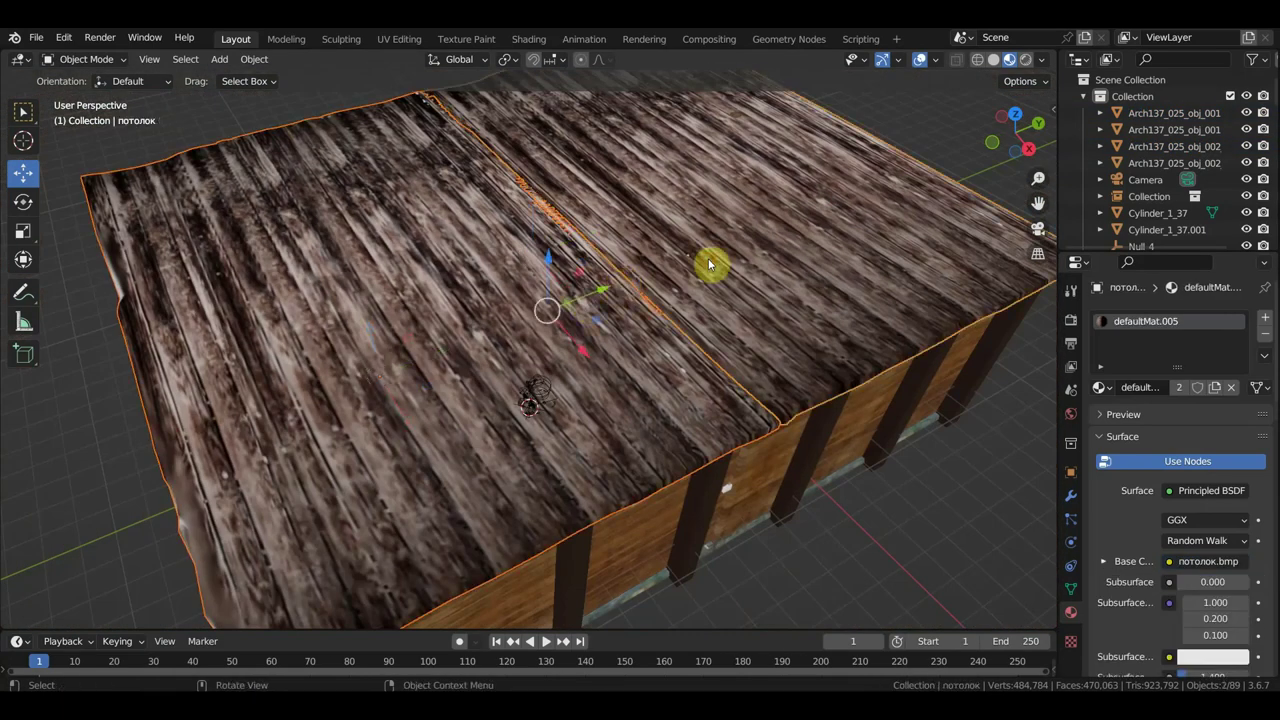
pyautogui.press('h')
pyautogui.scroll(3, 650, 262)
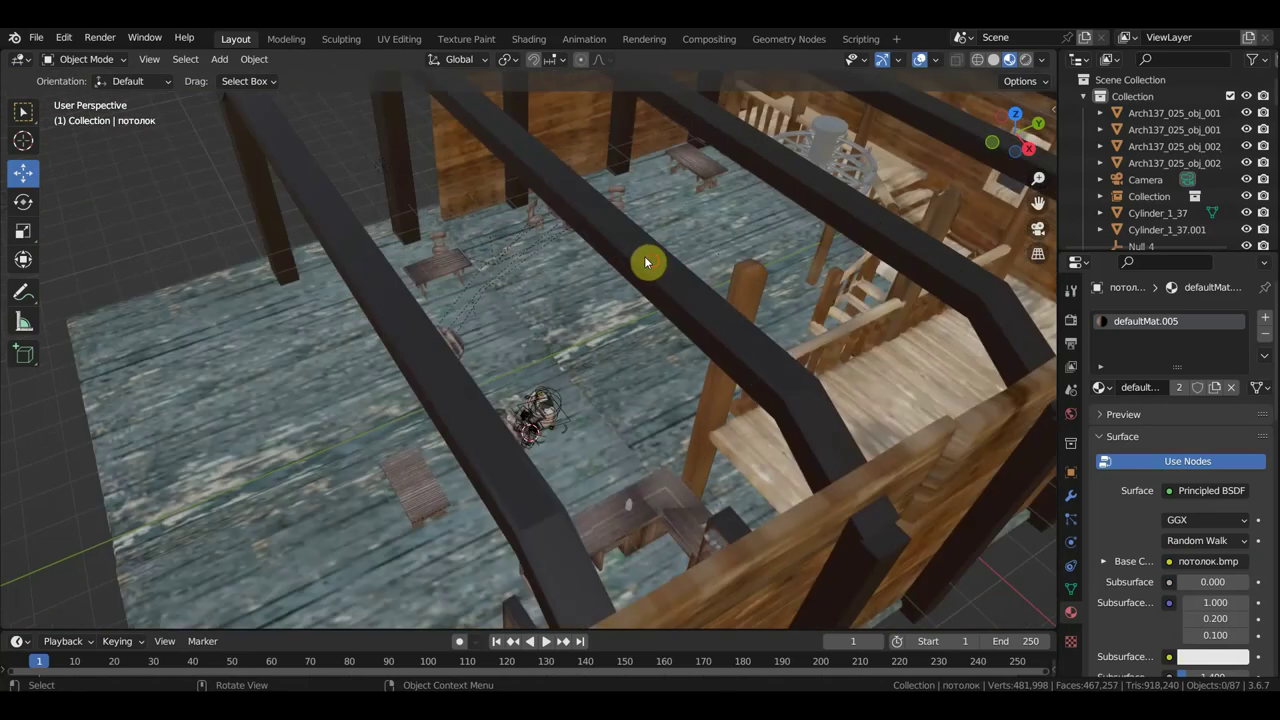
pyautogui.click(652, 265)
pyautogui.press('h')
pyautogui.moveTo(653, 260)
pyautogui.mouseDown(button='middle')
pyautogui.moveTo(619, 290)
pyautogui.moveTo(642, 320)
pyautogui.moveTo(580, 391)
pyautogui.mouseUp(button='middle')
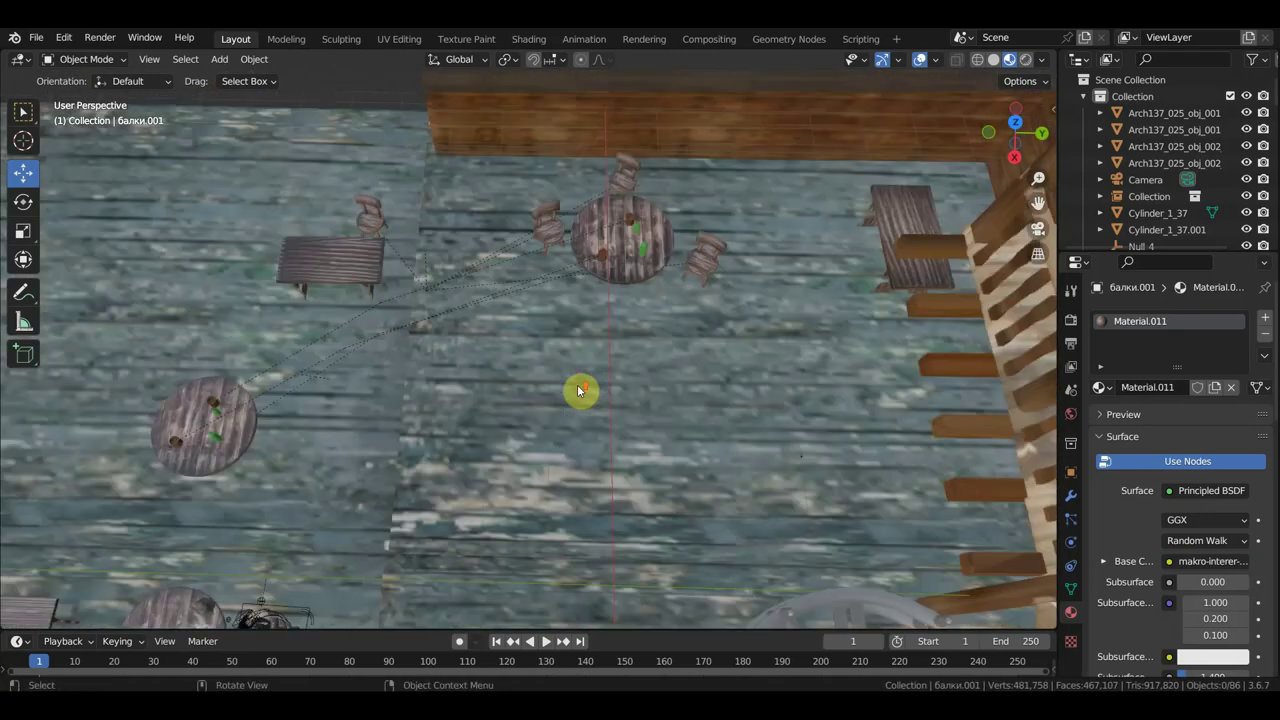
# - Select the three chairs and switch to top orthographic view
pyautogui.click(623, 180)
pyautogui.keyDown('shift'); pyautogui.click(571, 230); pyautogui.keyUp('shift')
pyautogui.keyDown('shift'); pyautogui.click(701, 256); pyautogui.keyUp('shift')
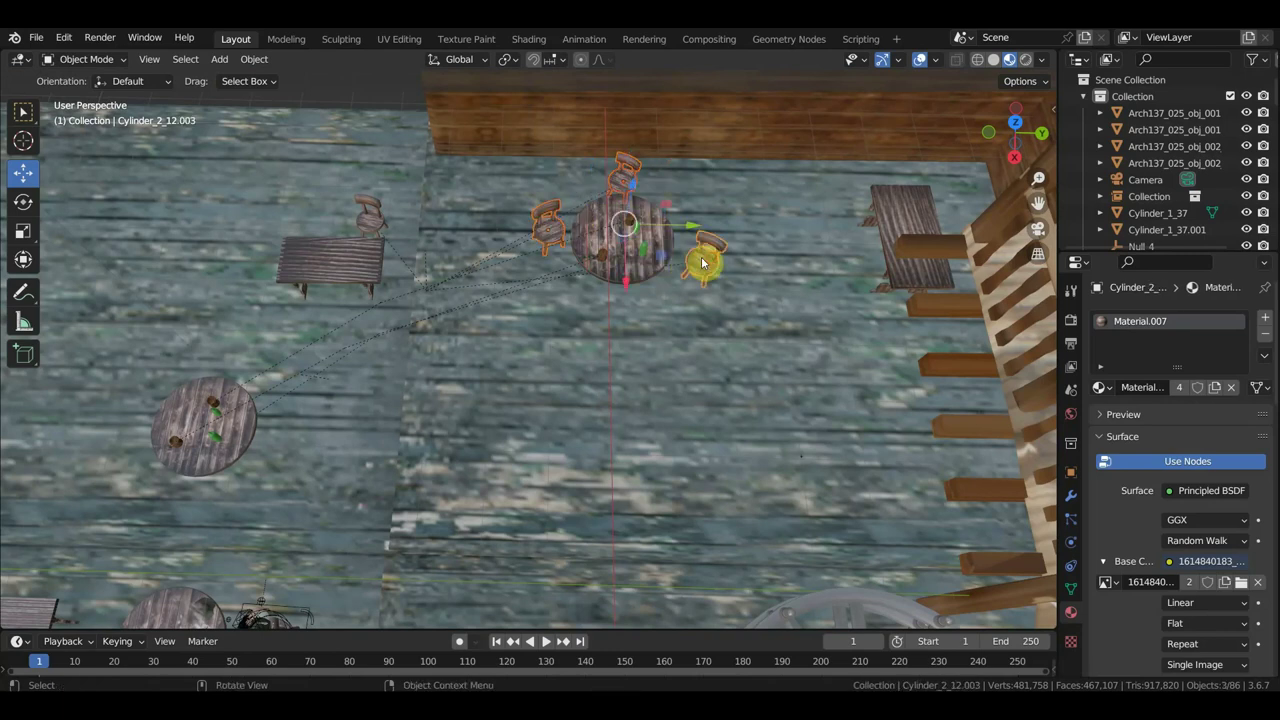
pyautogui.press('KP_7')
# - Move and rotate the three chairs into place around the lower round table
pyautogui.scroll(-3, 690, 285)
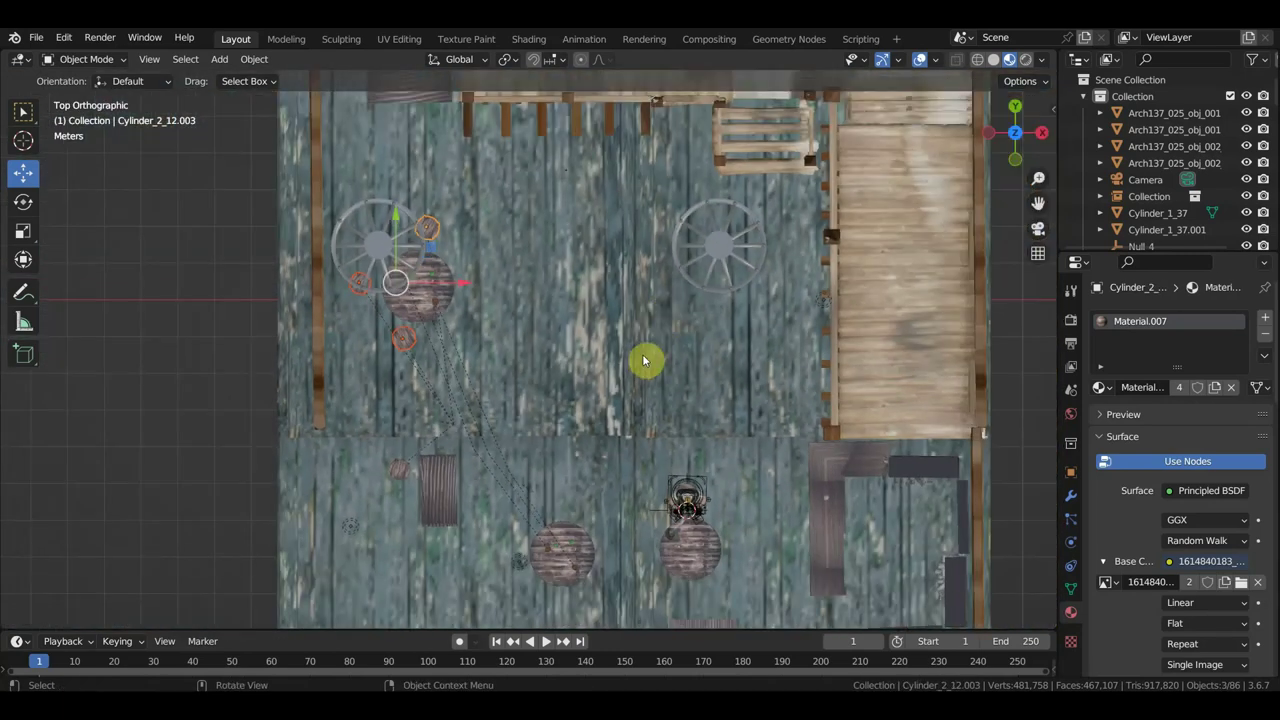
pyautogui.press('g')
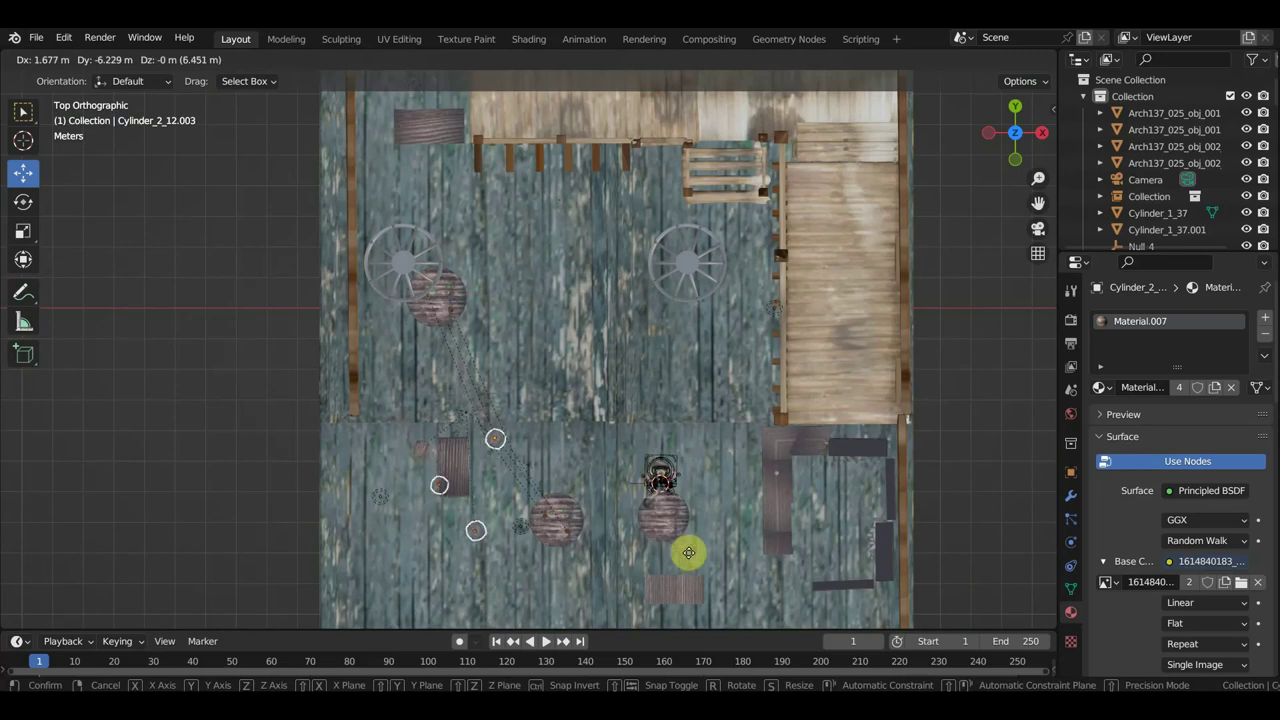
pyautogui.click(745, 581)
pyautogui.moveTo(748, 588); pyautogui.dragTo(726, 400, button='middle')
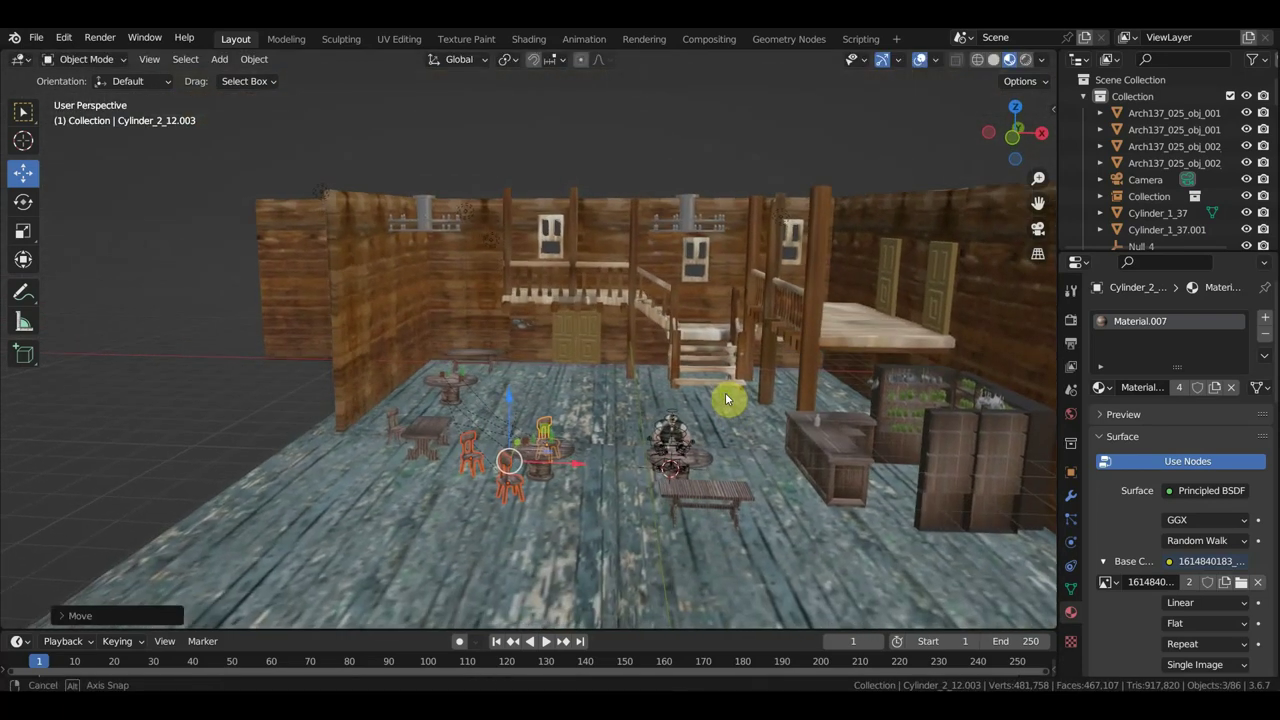
pyautogui.scroll(2, 726, 400)
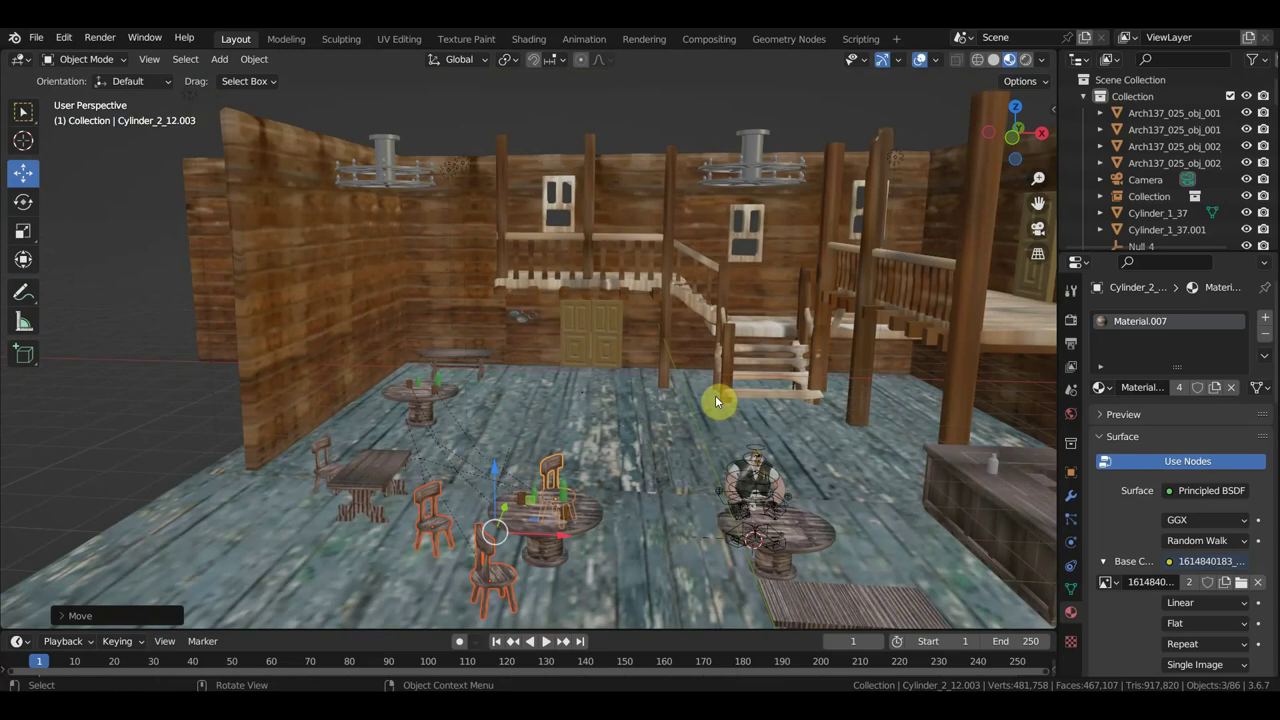
pyautogui.press('KP_7')
pyautogui.scroll(-3, 717, 434)
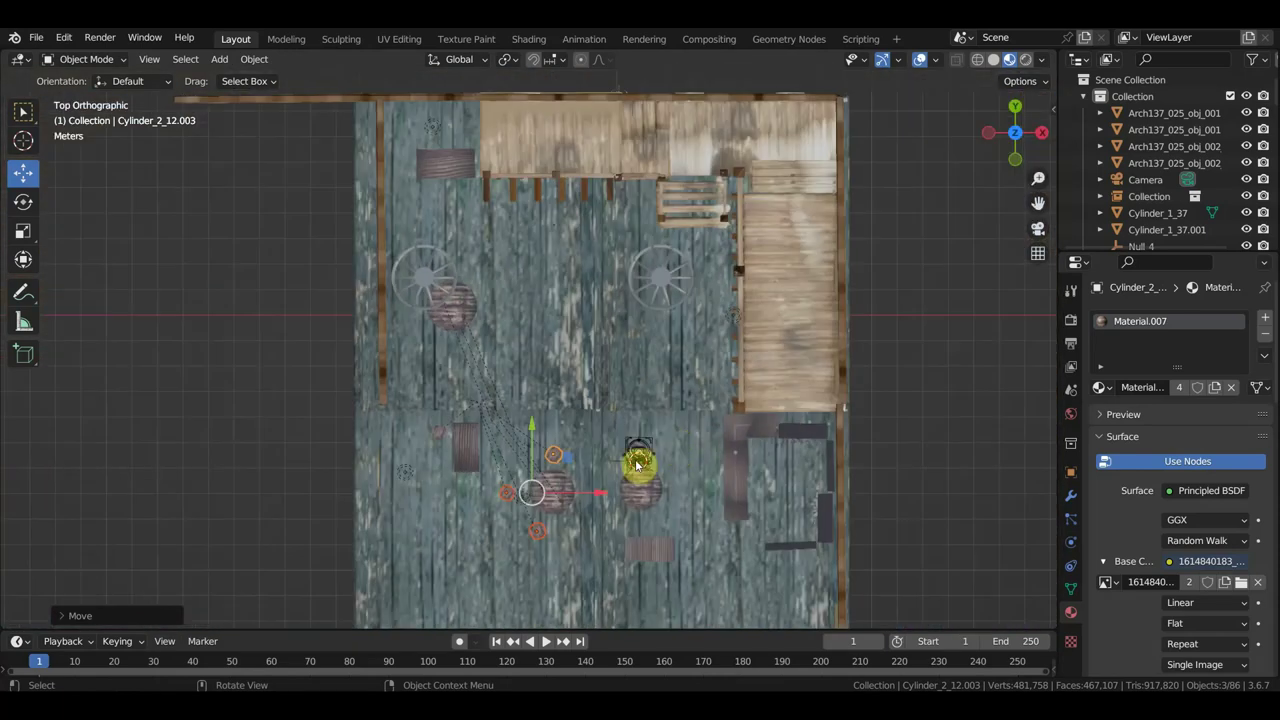
pyautogui.press('r')
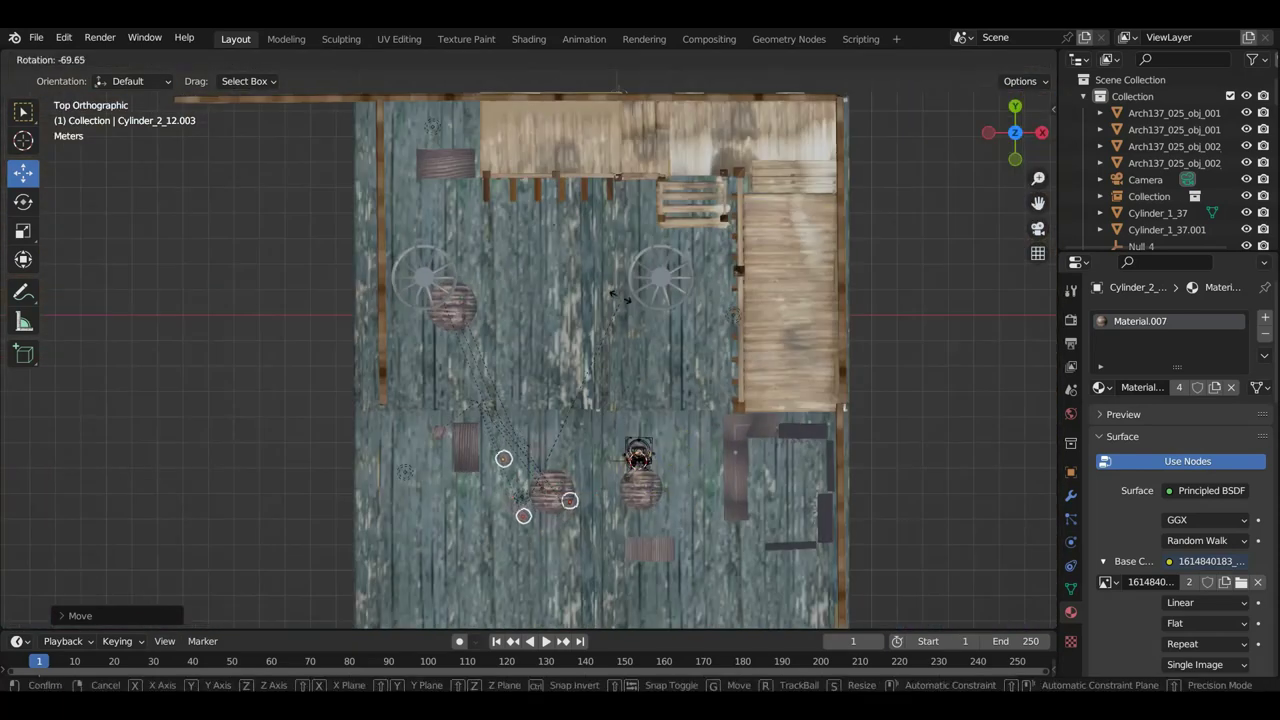
pyautogui.click(568, 290)
pyautogui.press('g')
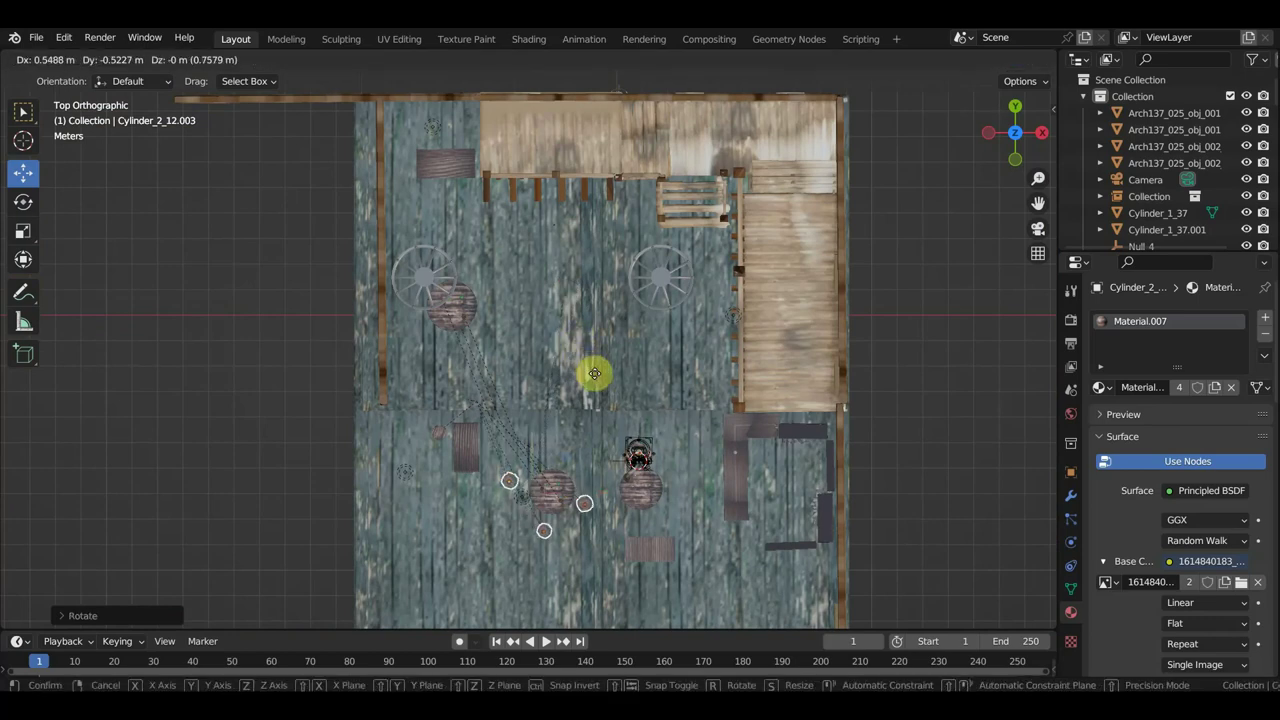
pyautogui.click(597, 379)
# - Orbit and zoom into the saloon to inspect the repositioned chairs and tables
pyautogui.moveTo(655, 471)
pyautogui.mouseDown(button='middle')
pyautogui.moveTo(573, 412)
pyautogui.moveTo(543, 317)
pyautogui.mouseUp(button='middle')
pyautogui.scroll(5, 523, 363)
pyautogui.moveTo(543, 366)
pyautogui.mouseDown(button='middle')
pyautogui.moveTo(751, 363)
pyautogui.moveTo(588, 334)
pyautogui.mouseUp(button='middle')
pyautogui.scroll(2, 660, 334)
pyautogui.scroll(1, 663, 323)
pyautogui.scroll(1, 727, 362)
pyautogui.scroll(-1, 634, 334)
pyautogui.scroll(-2, 640, 337)
pyautogui.scroll(-1, 643, 343)
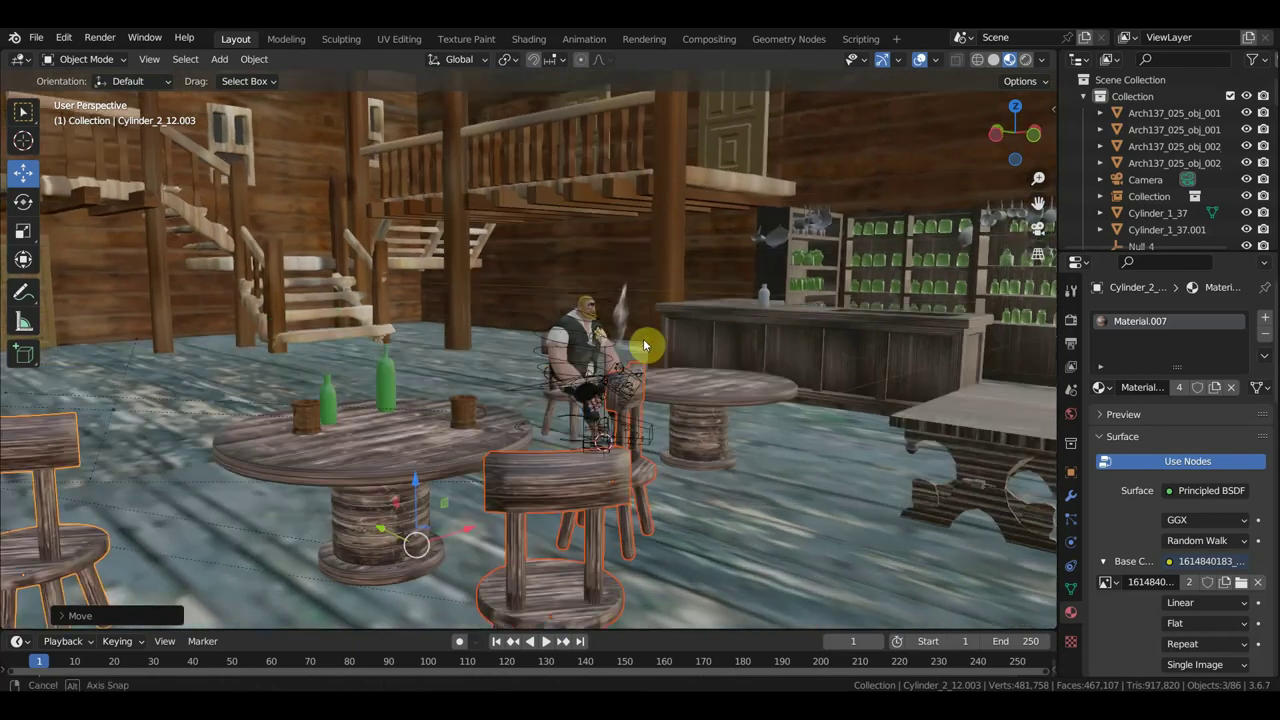
pyautogui.moveTo(643, 338)
pyautogui.mouseDown(button='middle')
pyautogui.moveTo(662, 336)
pyautogui.moveTo(621, 343)
pyautogui.mouseUp(button='middle')
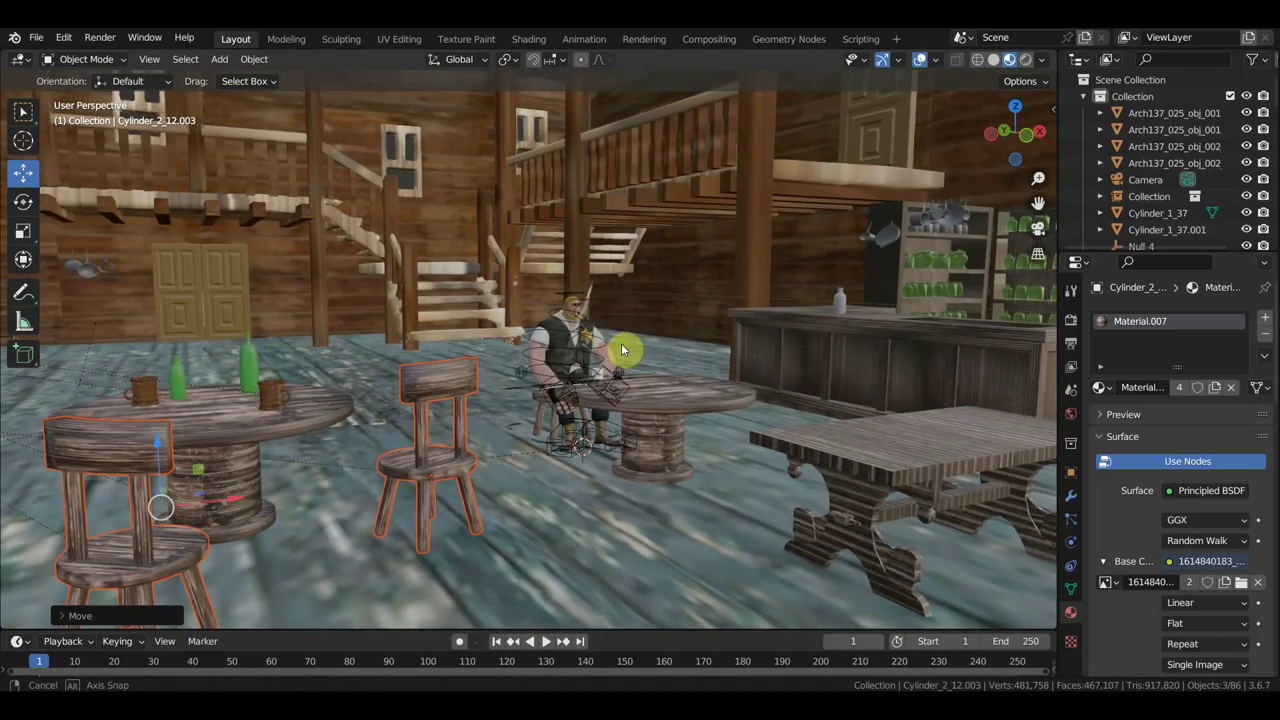
# - Scale the seated man with his table up by about 1.24, then select the small square table
pyautogui.click(632, 390)
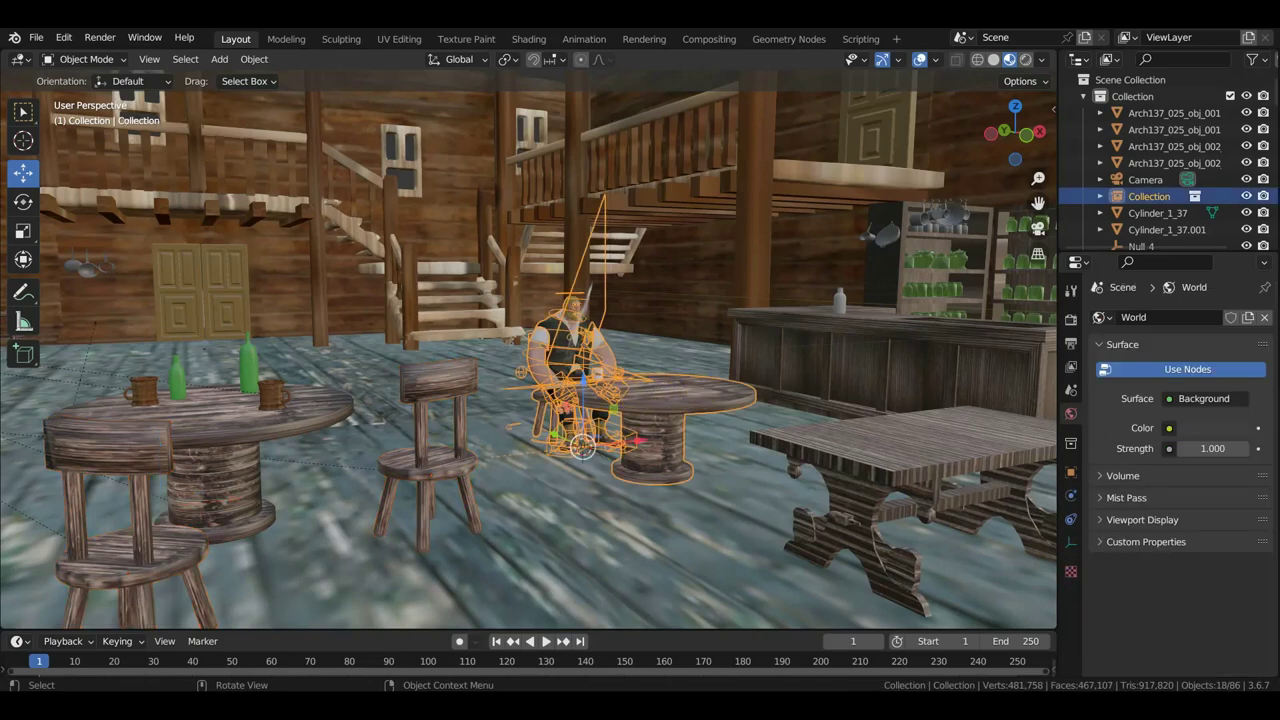
pyautogui.press('s')
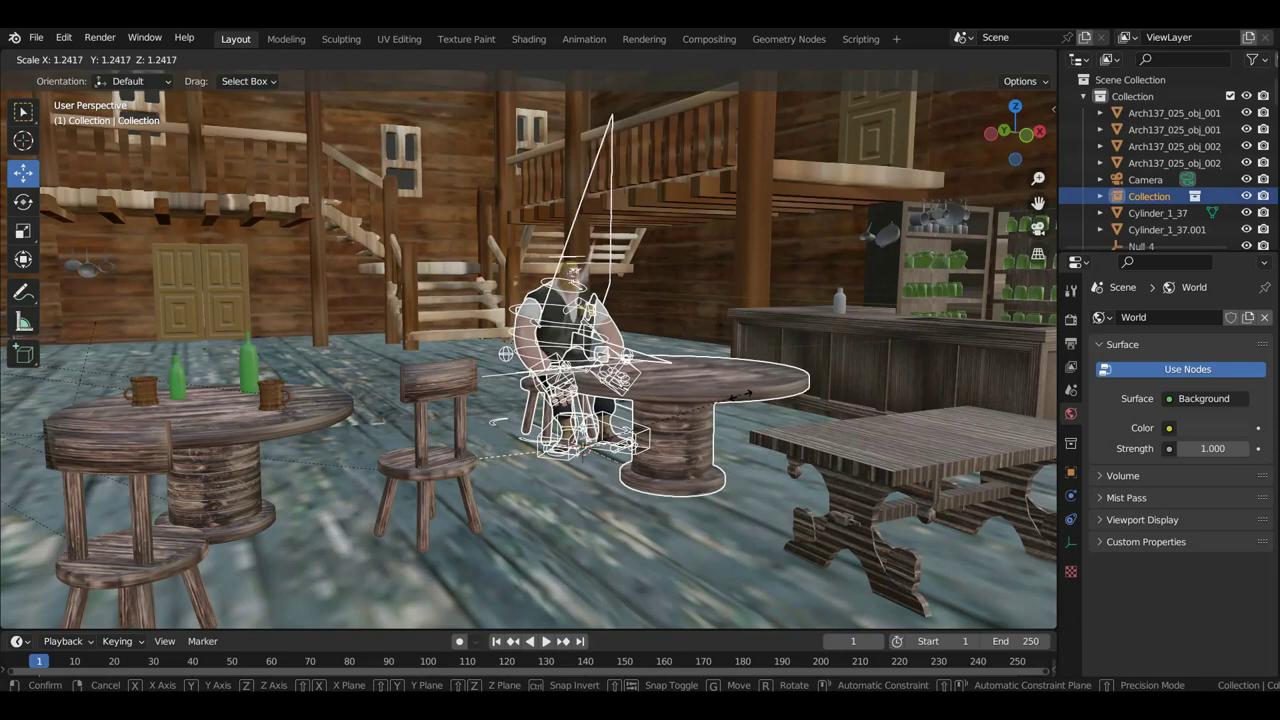
pyautogui.click(740, 400)
pyautogui.scroll(1, 723, 405)
pyautogui.moveTo(724, 405)
pyautogui.mouseDown(button='middle')
pyautogui.moveTo(775, 403)
pyautogui.moveTo(732, 384)
pyautogui.moveTo(808, 449)
pyautogui.moveTo(840, 454)
pyautogui.mouseUp(button='middle')
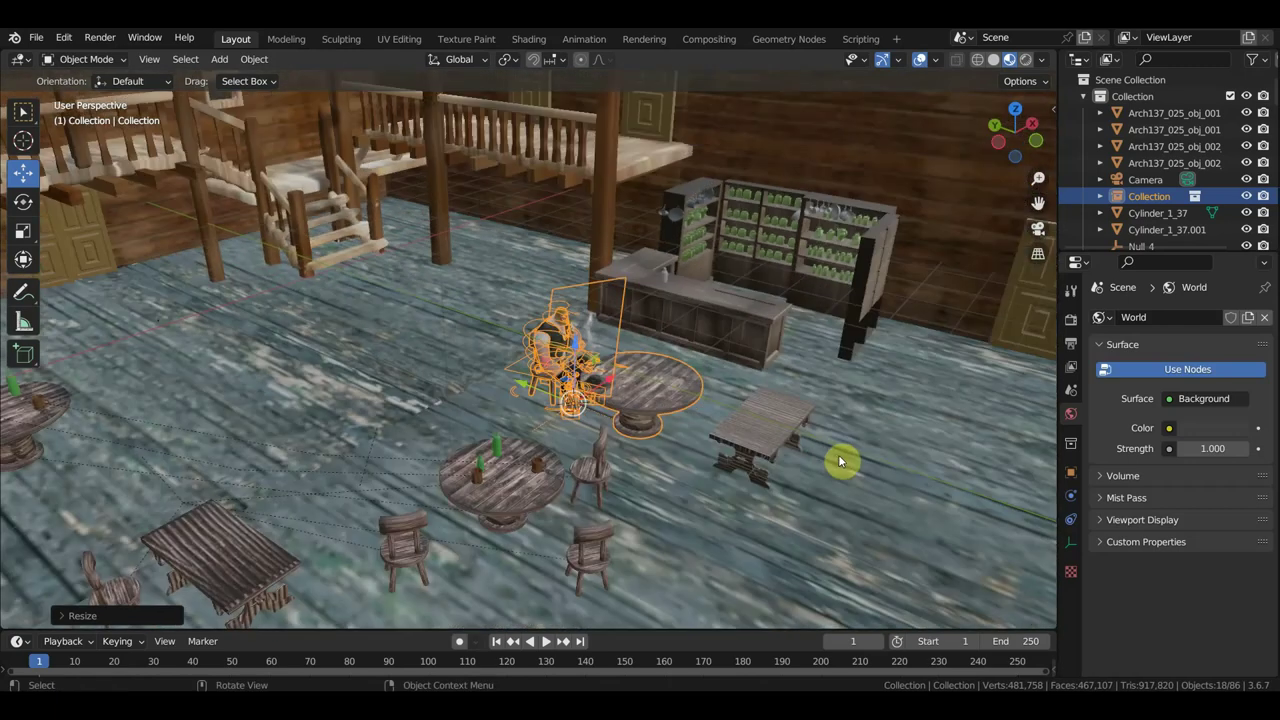
pyautogui.click(764, 440)
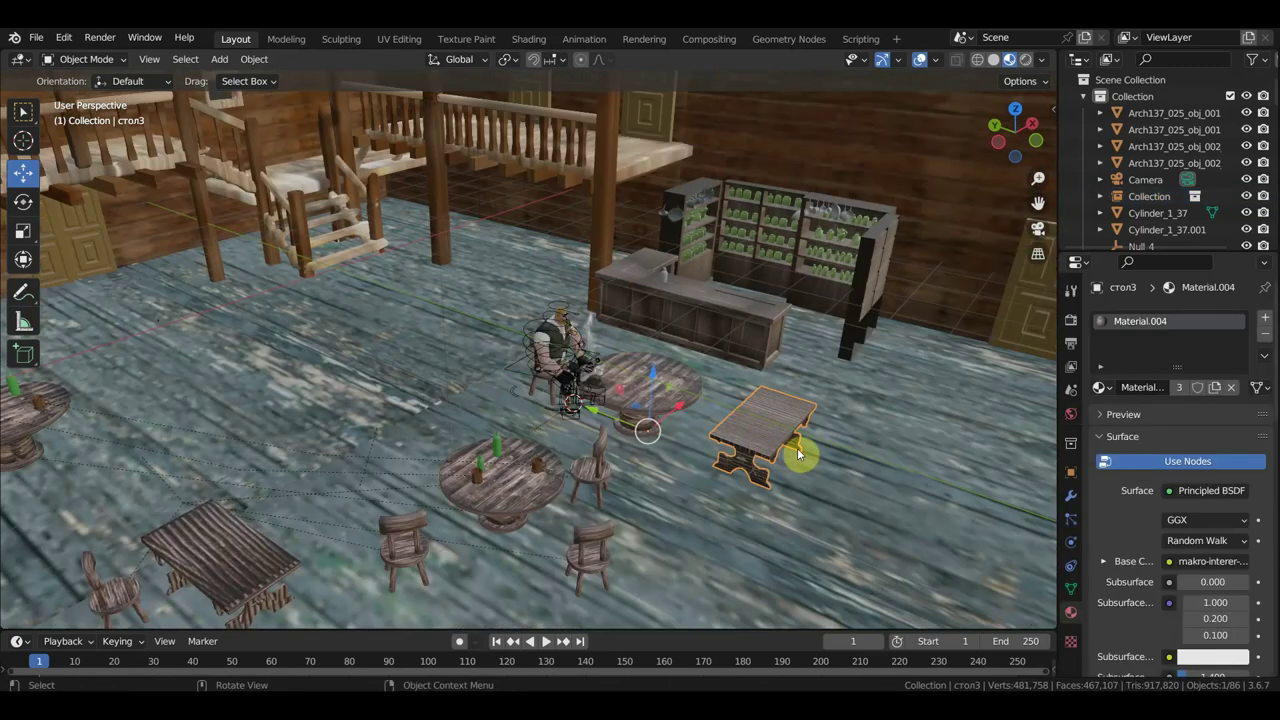
# - Delete the small square table стол3 beside the seated man and open the File menu
pyautogui.press('Delete')
pyautogui.click(235, 568)
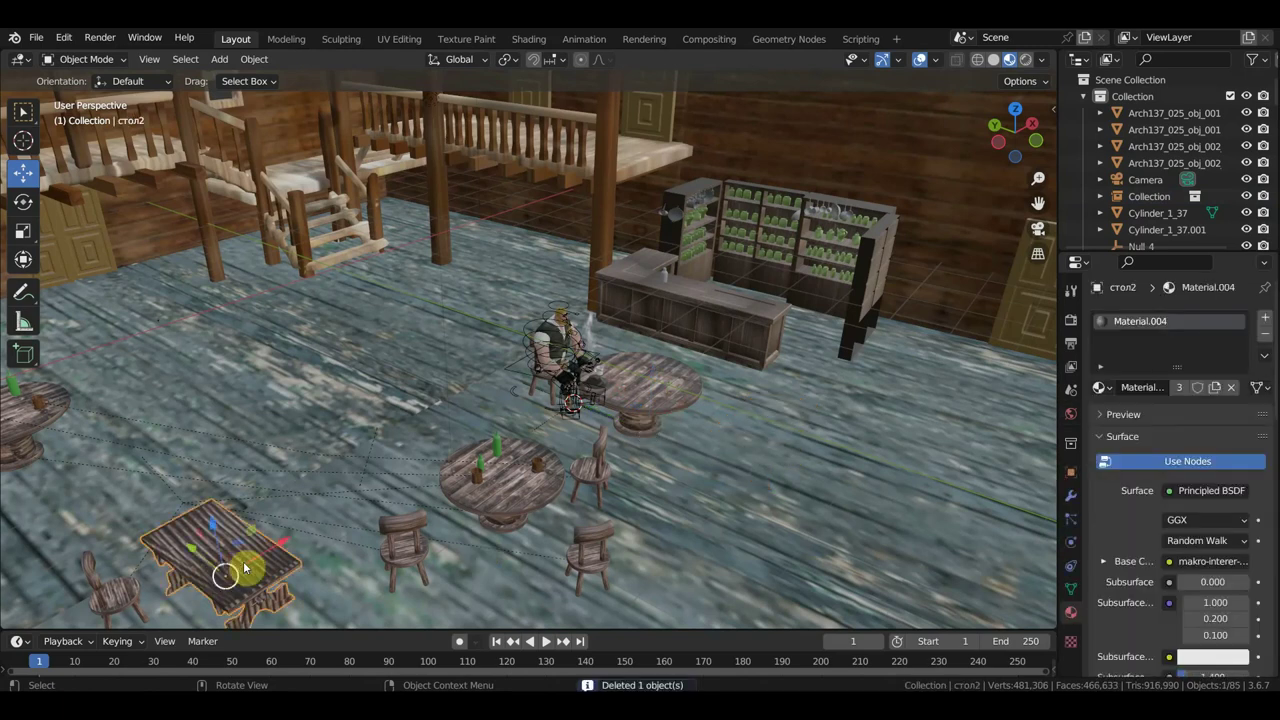
pyautogui.moveTo(578, 437); pyautogui.dragTo(512, 390, button='middle')
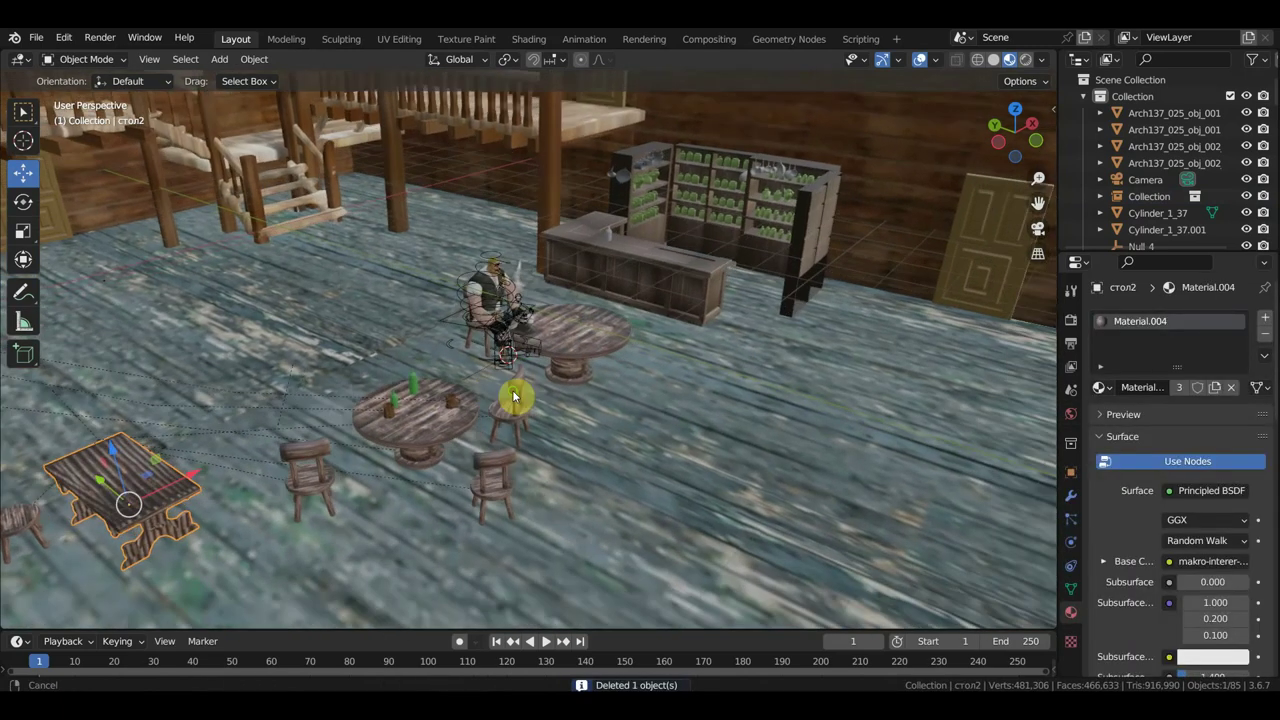
pyautogui.click(509, 396)
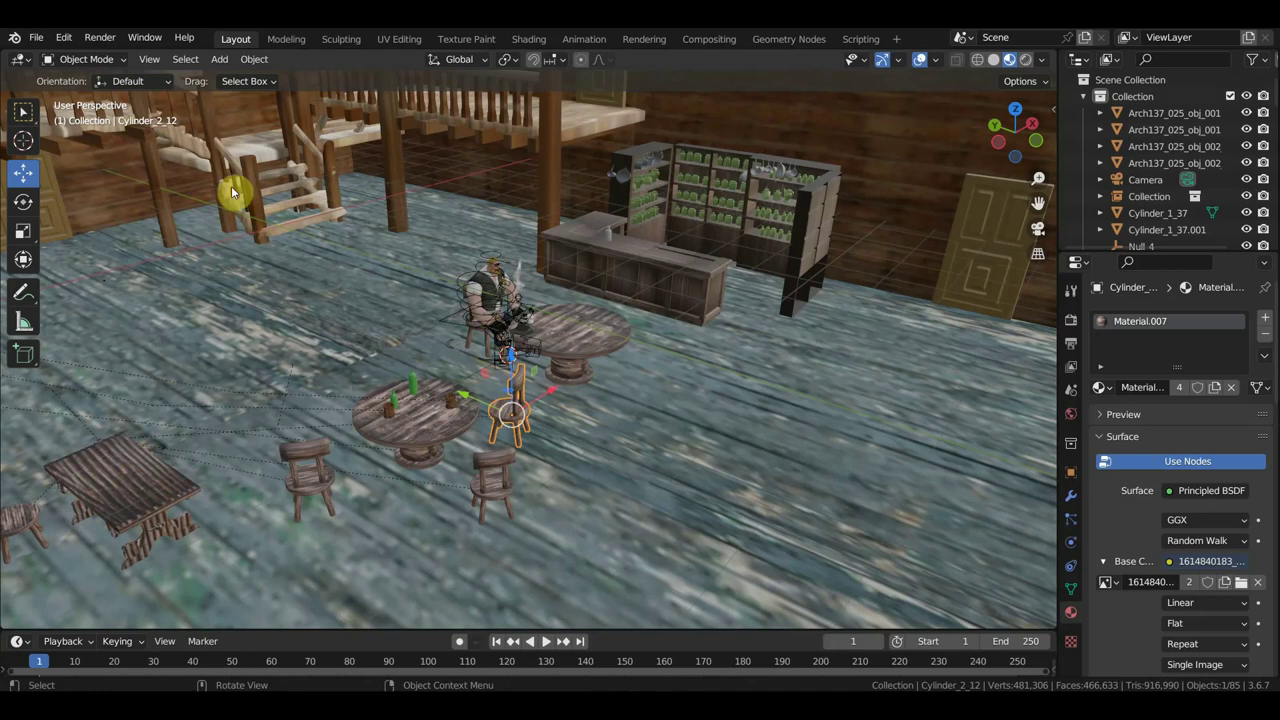
pyautogui.click(36, 38)
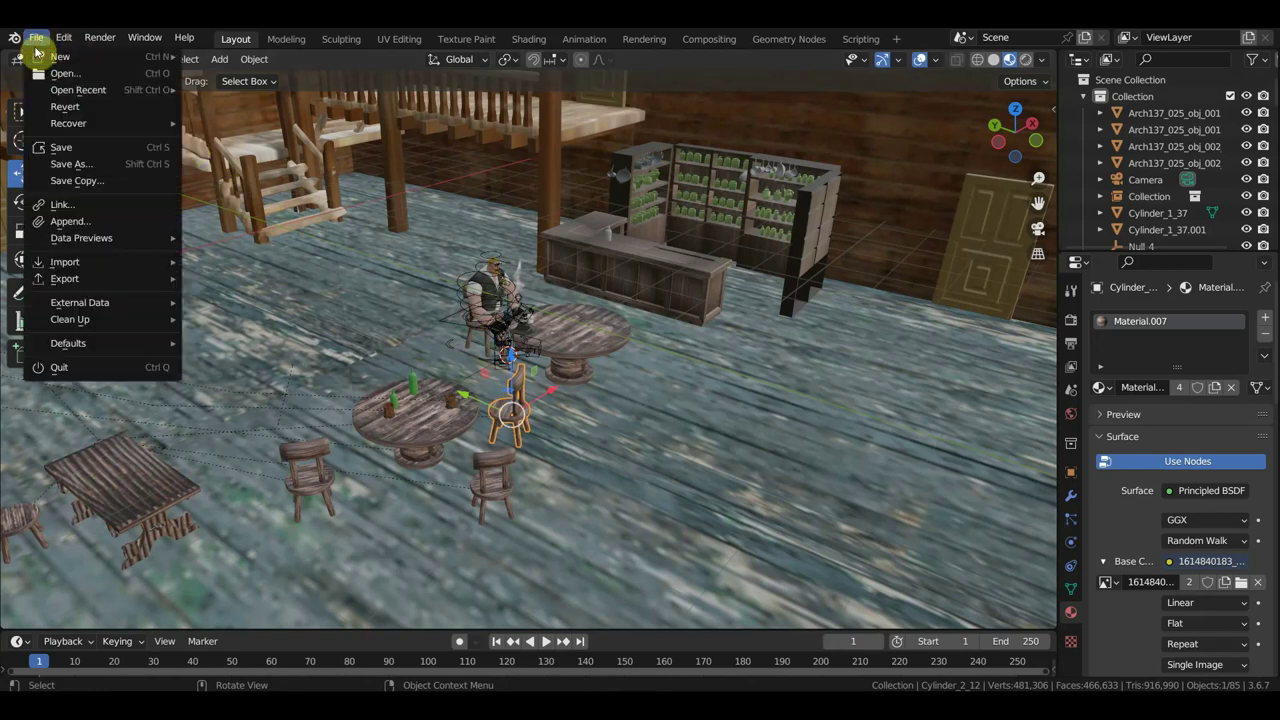
# - Link Collection from 'баба дикий запад.разговор салун.blend' in the баба на дикий запад folder
pyautogui.click(101, 202)
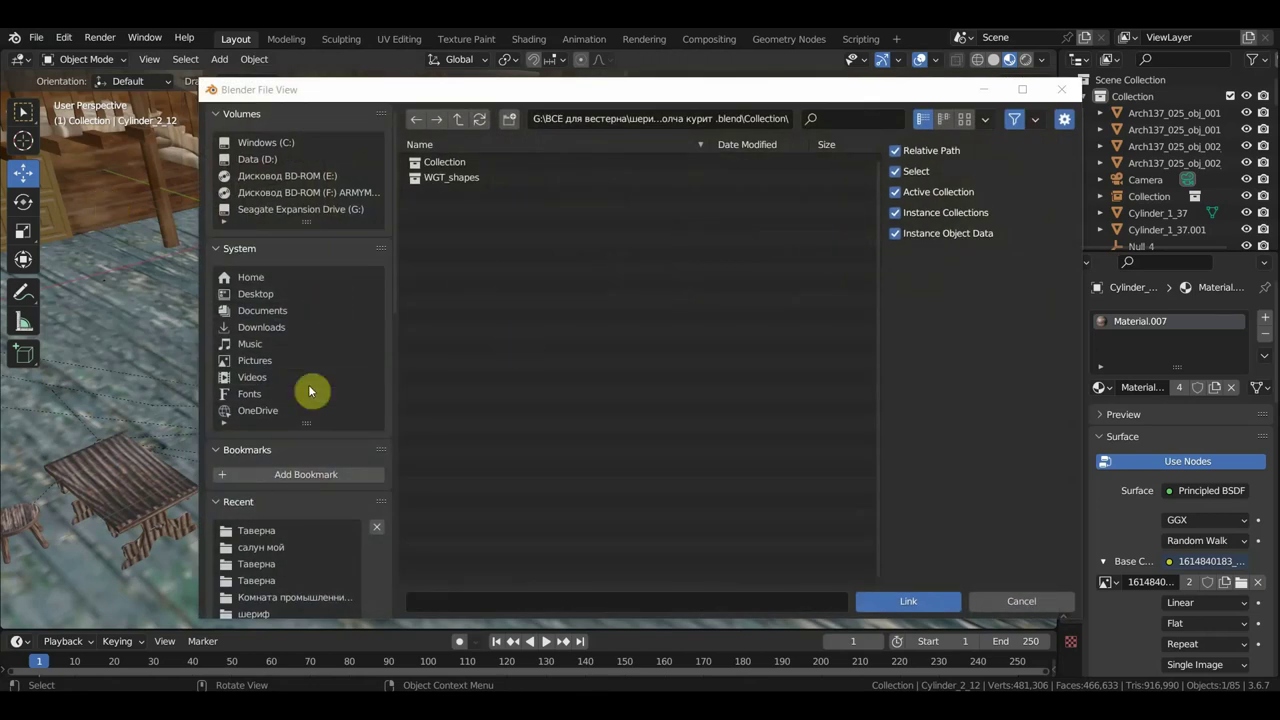
pyautogui.scroll(-3, 309, 590)
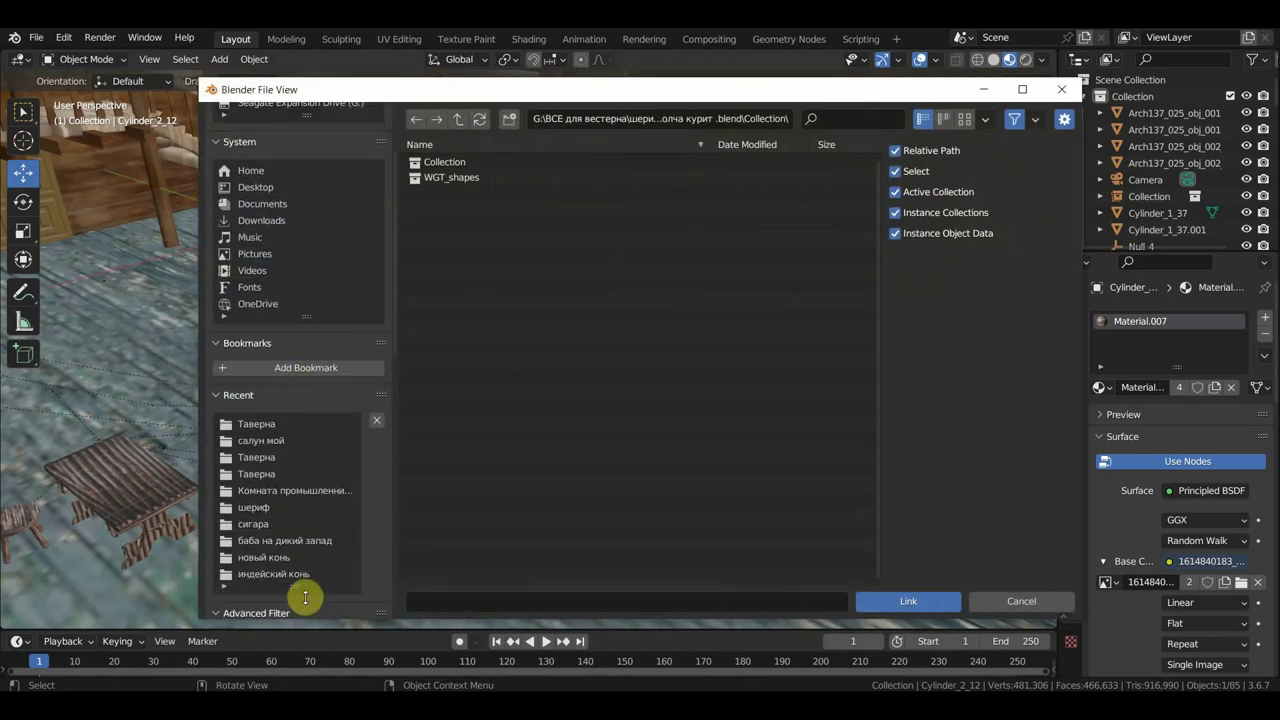
pyautogui.click(300, 542)
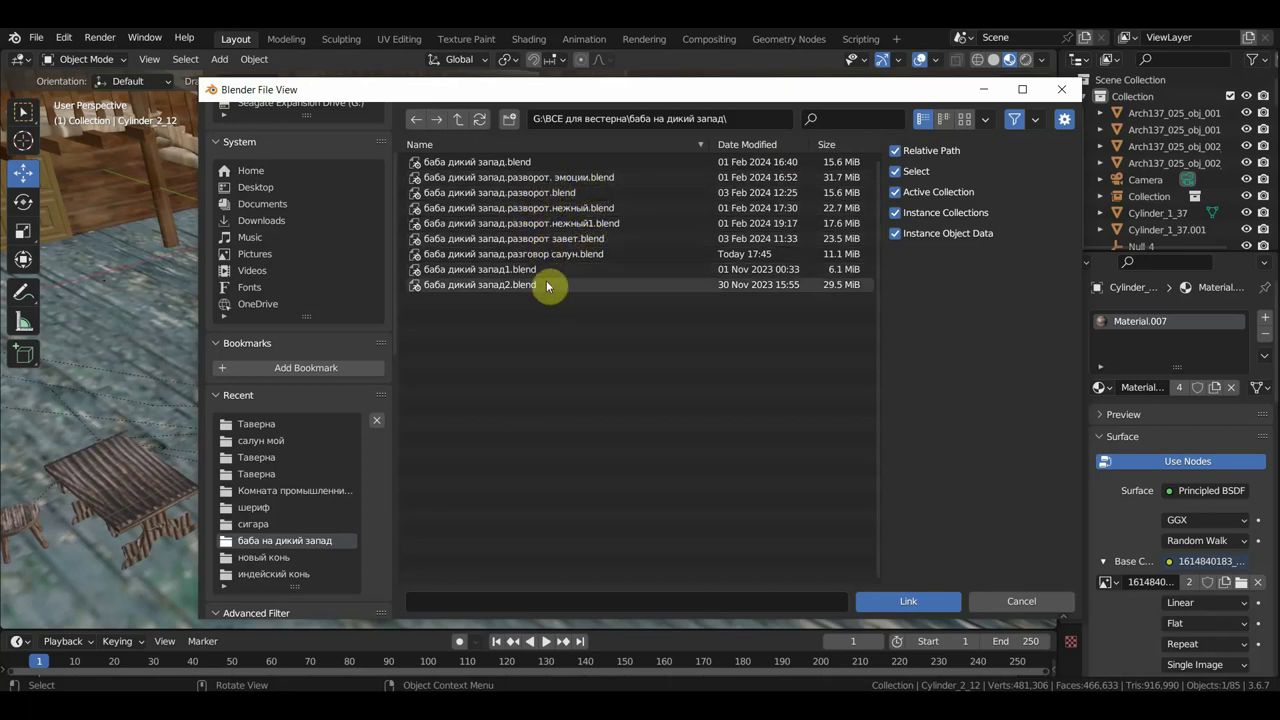
pyautogui.click(550, 254)
pyautogui.doubleClick(550, 254)
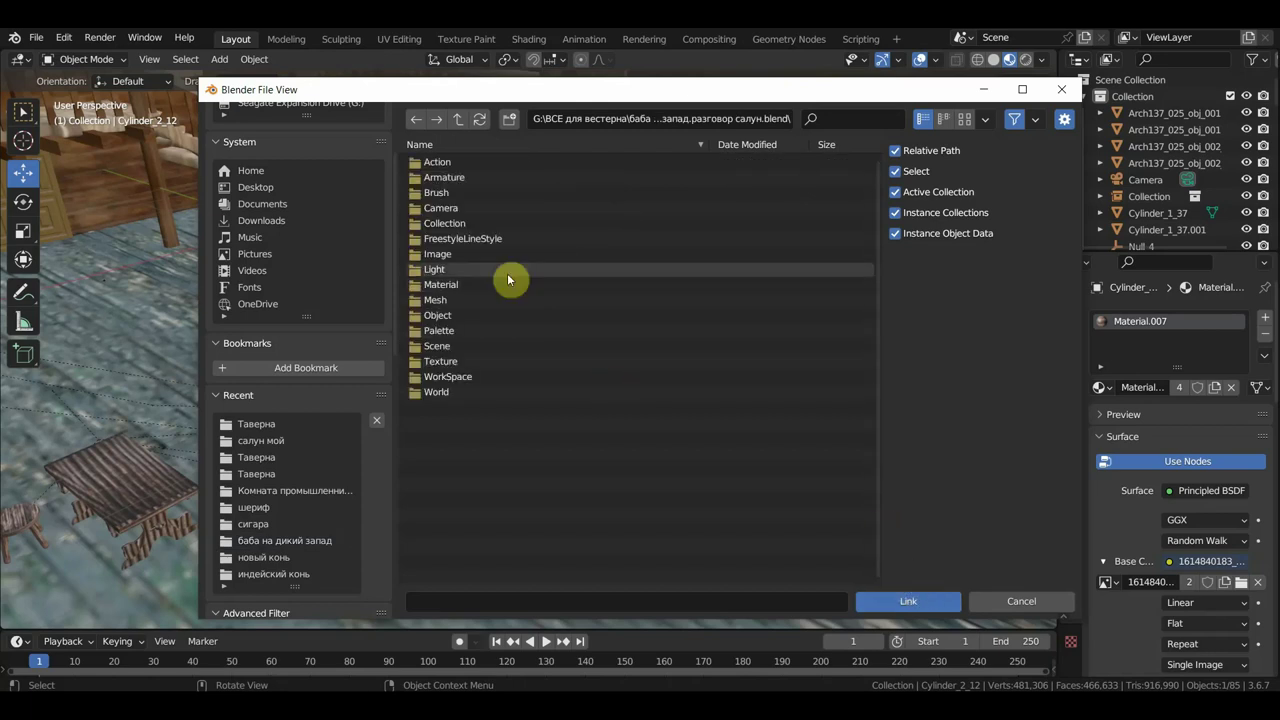
pyautogui.doubleClick(450, 222)
pyautogui.doubleClick(443, 163)
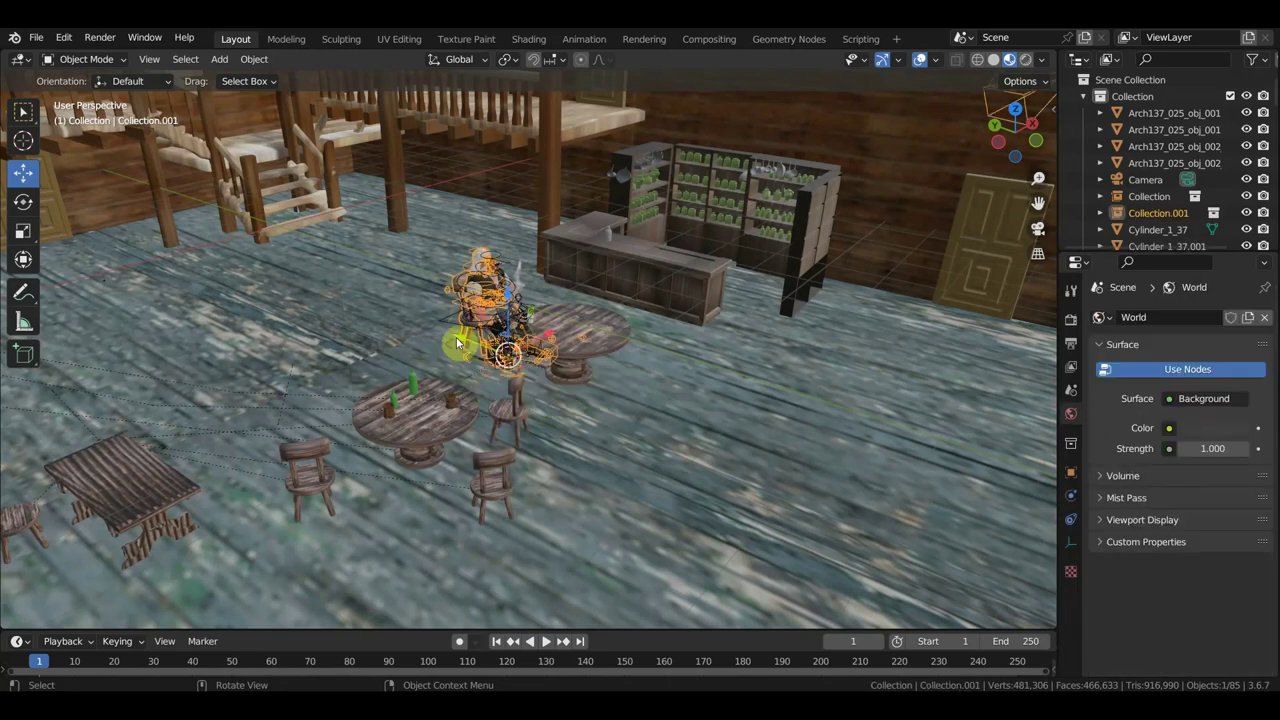
# - Move the linked woman along Y, rotate her about 170°, and place her facing the man's table
pyautogui.press('g')
pyautogui.press('y')
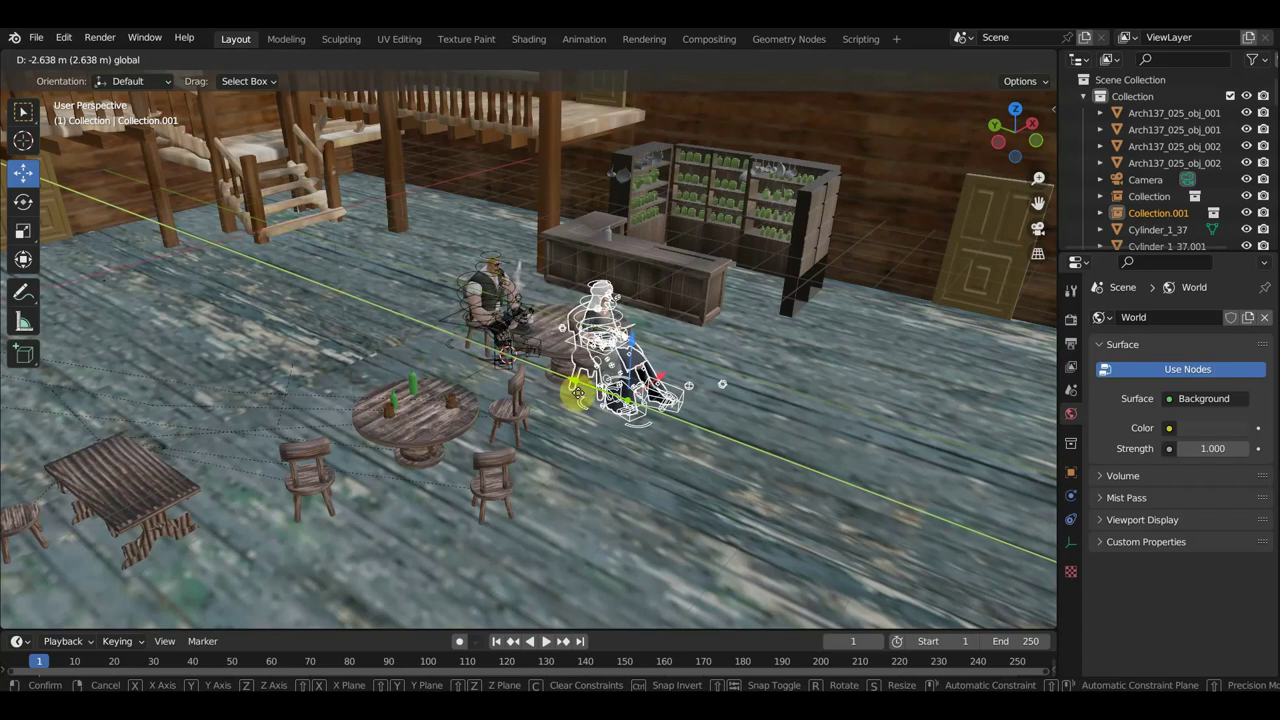
pyautogui.click(580, 399)
pyautogui.press('KP_7')
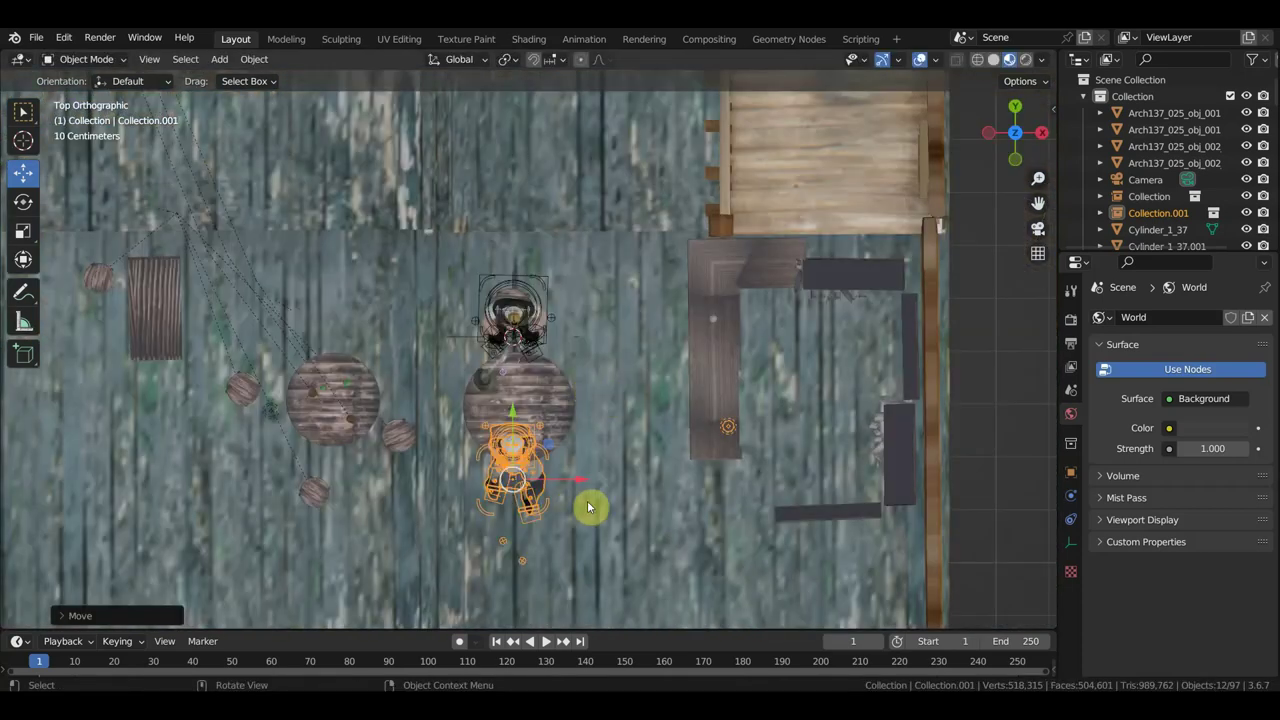
pyautogui.press('r')
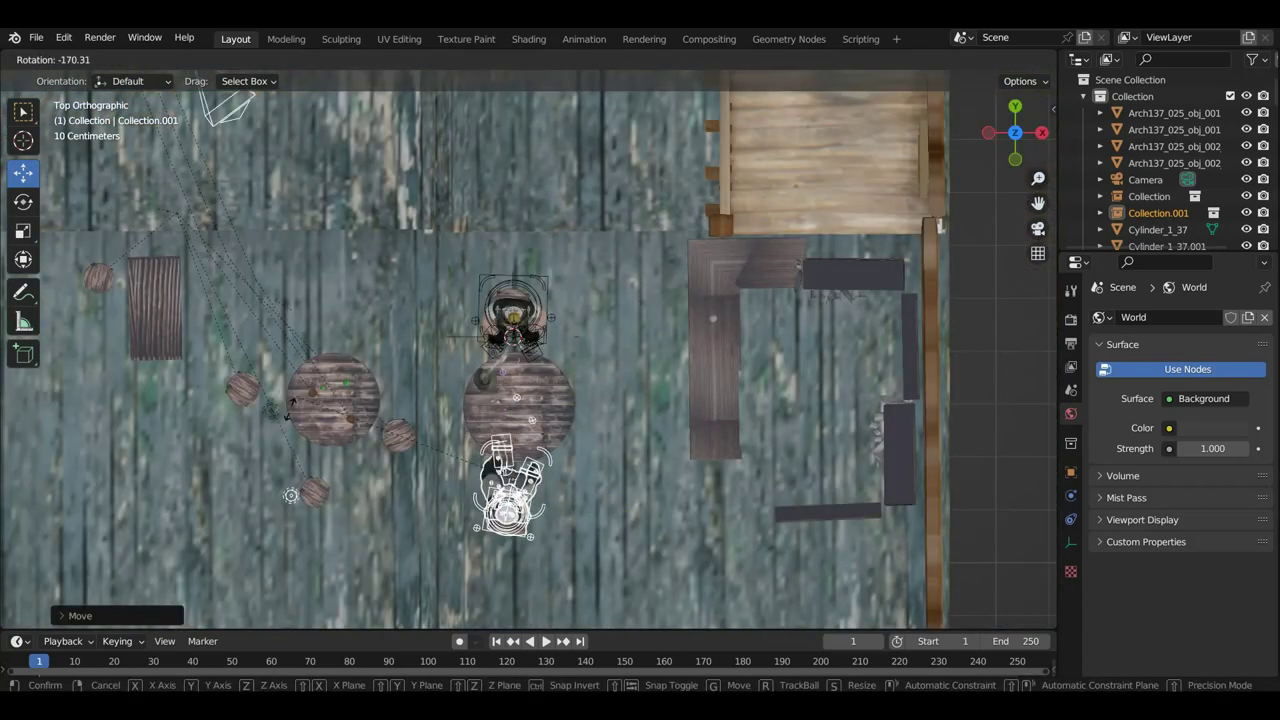
pyautogui.click(303, 503)
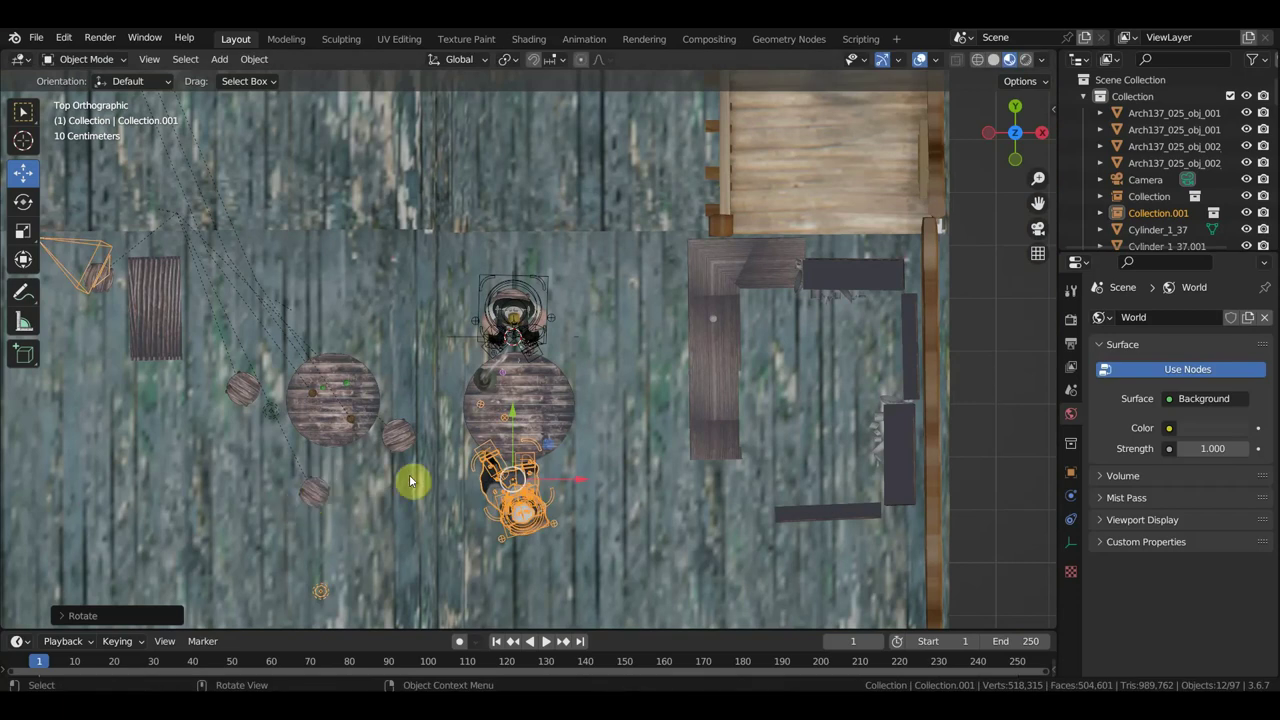
pyautogui.press('g')
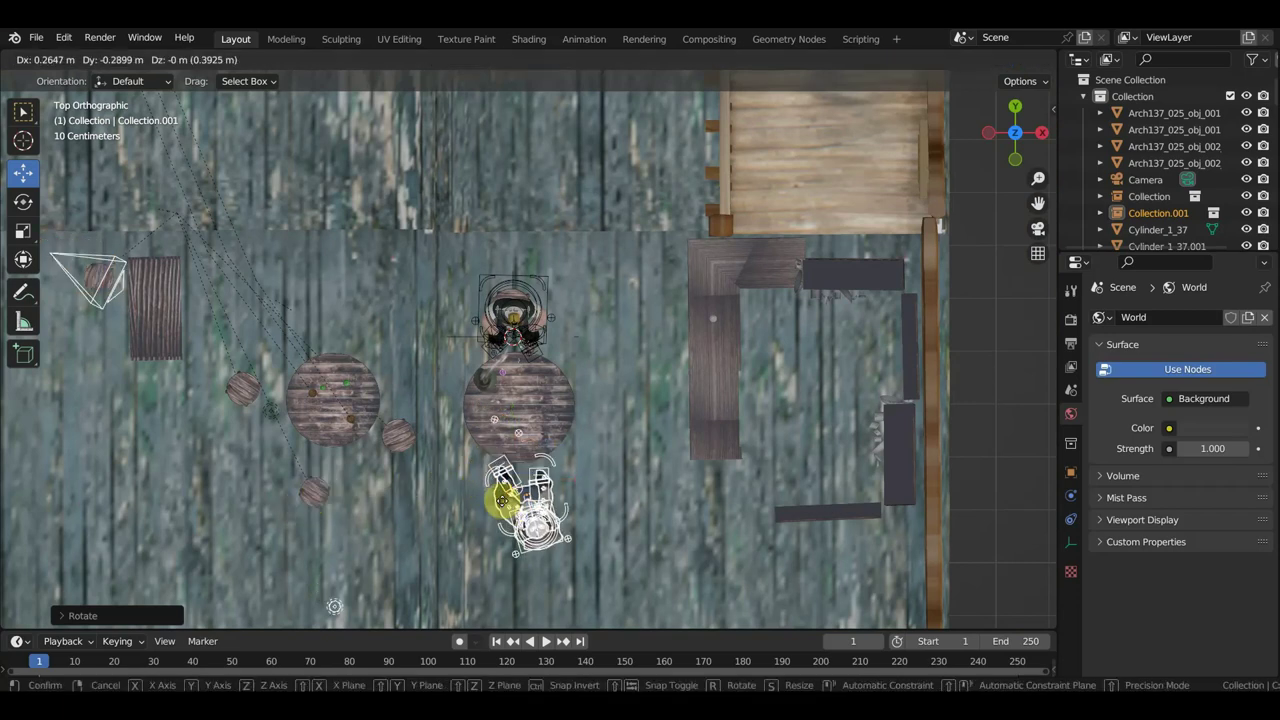
pyautogui.click(515, 513)
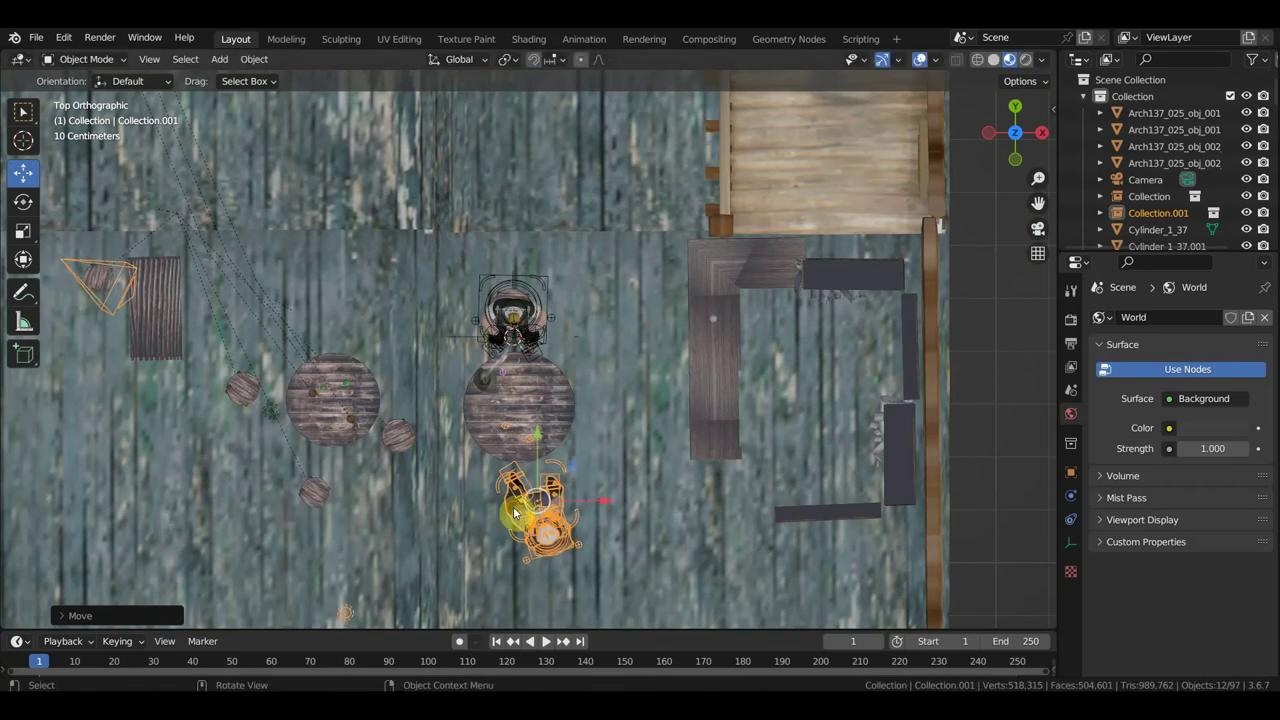
pyautogui.moveTo(562, 511); pyautogui.dragTo(695, 358, button='middle')
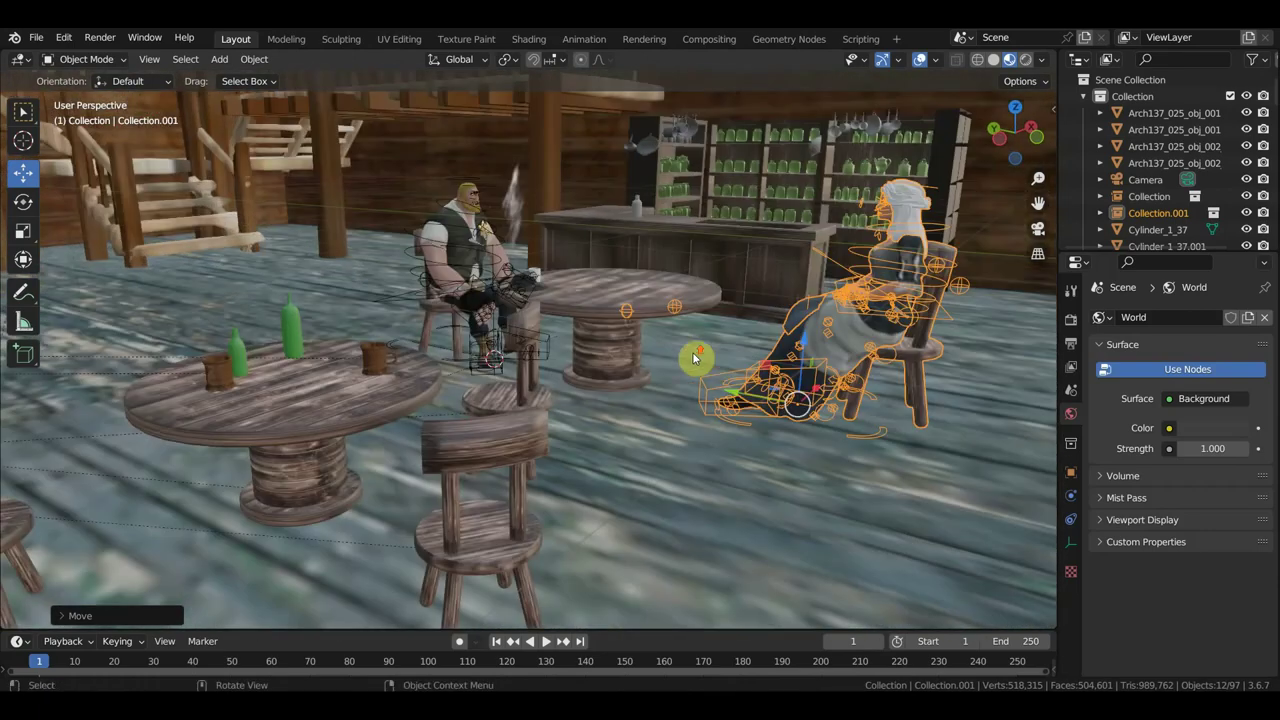
# - Scale the woman down by about 0.97, then again by about 0.94
pyautogui.moveTo(794, 348); pyautogui.dragTo(833, 347, button='middle')
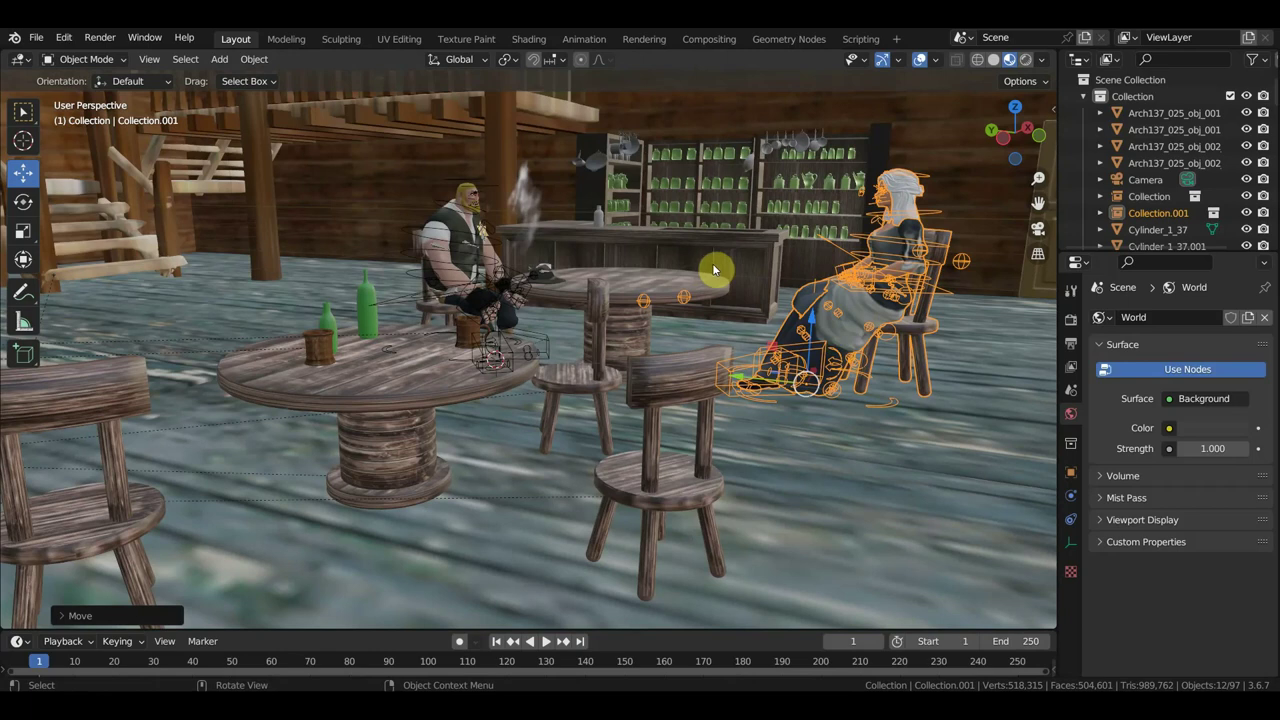
pyautogui.press('s')
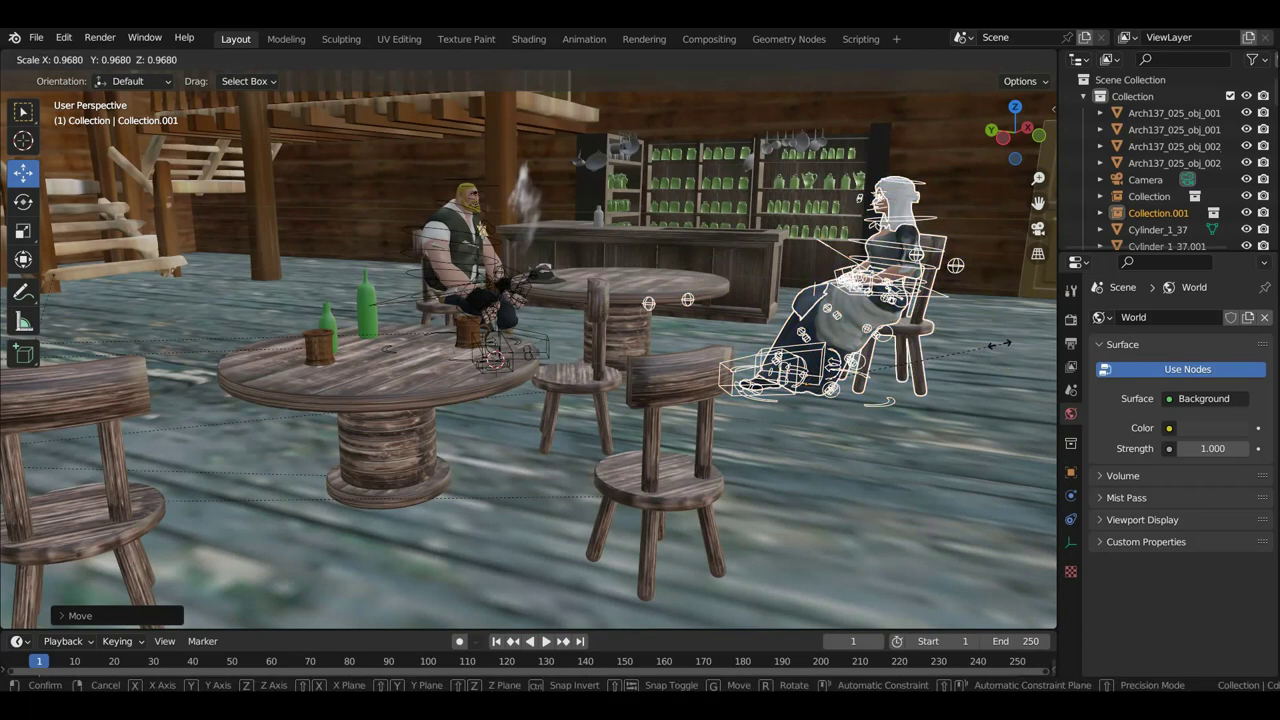
pyautogui.click(977, 349)
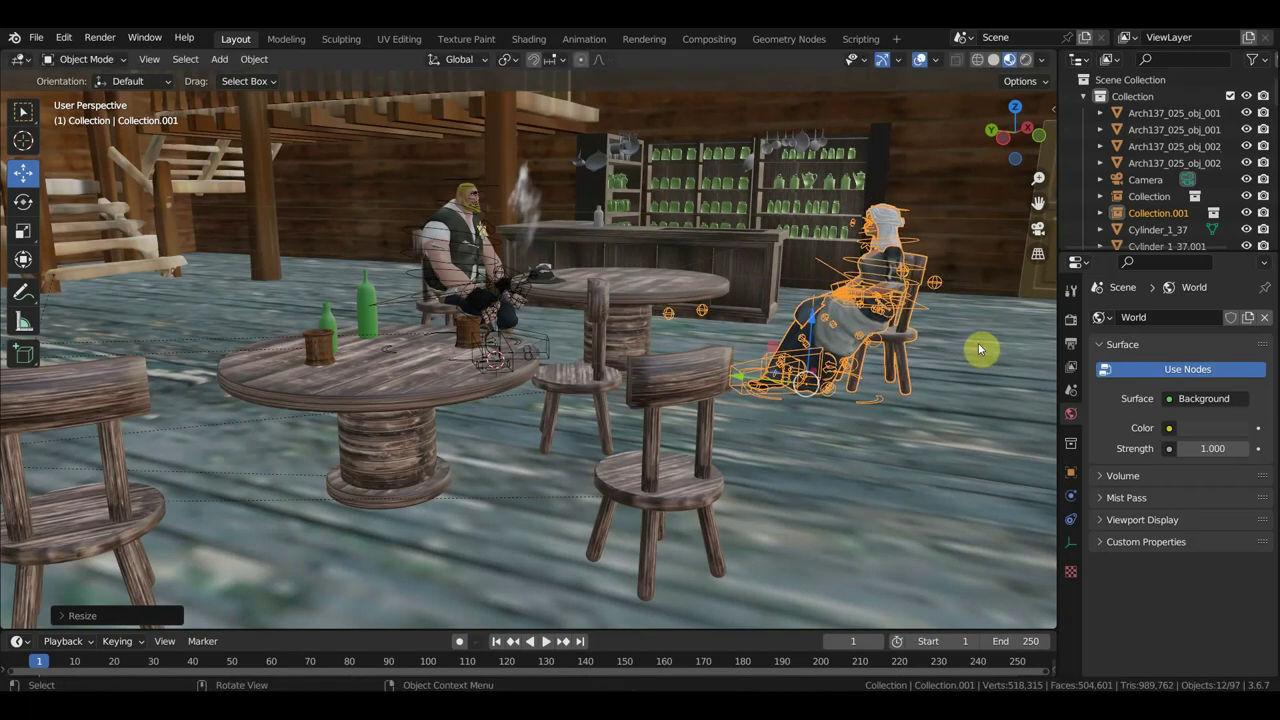
pyautogui.keyDown('shift'); pyautogui.moveTo(978, 343); pyautogui.dragTo(885, 368, button='middle'); pyautogui.keyUp('shift')
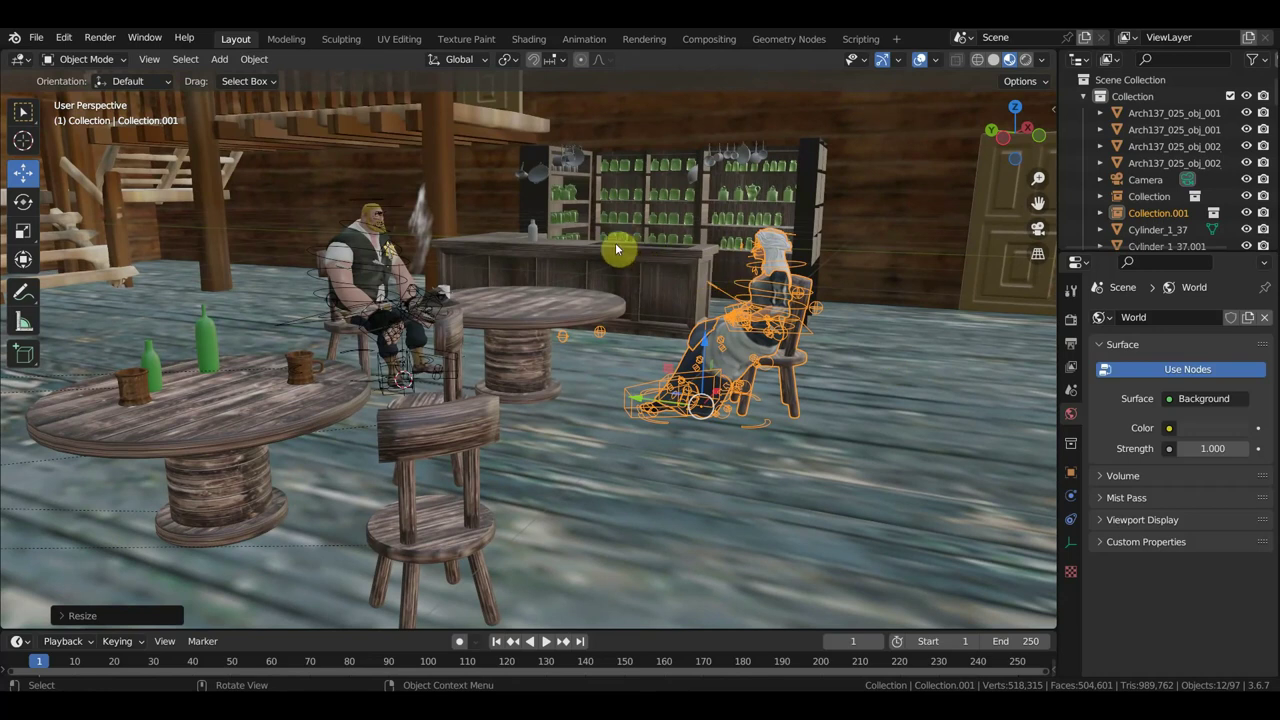
pyautogui.moveTo(737, 276); pyautogui.dragTo(756, 274, button='middle')
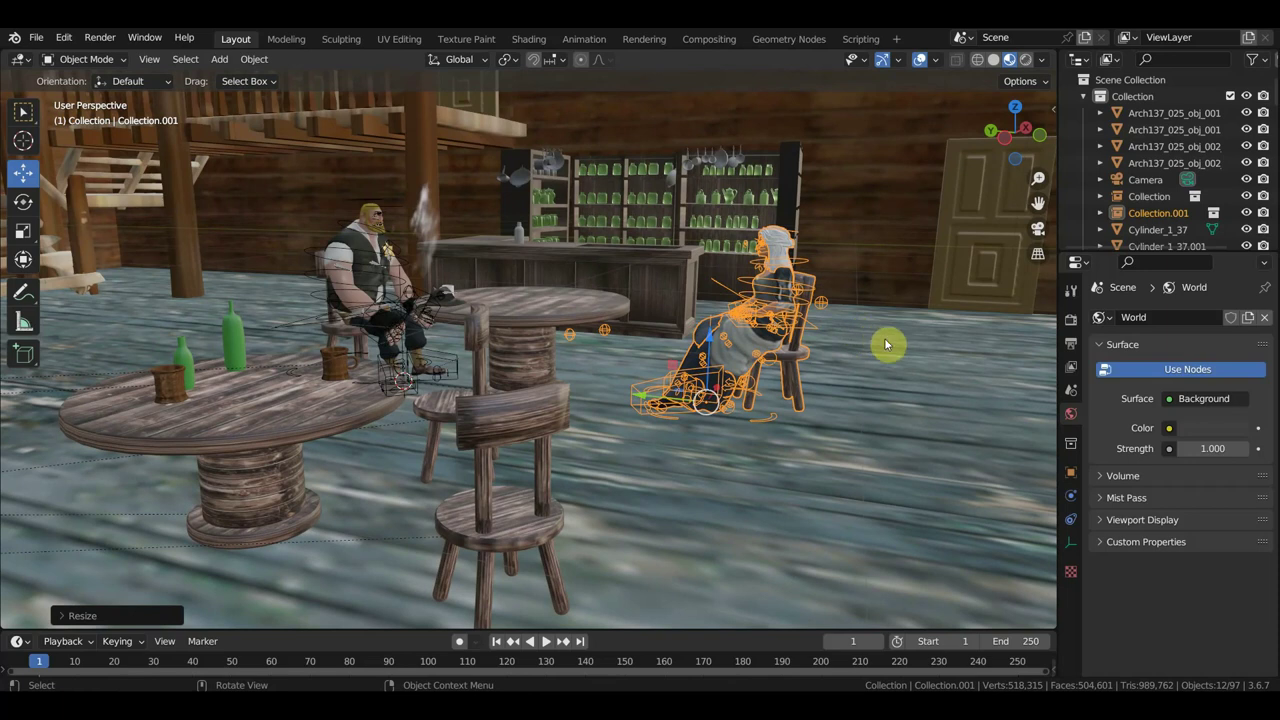
pyautogui.press('s')
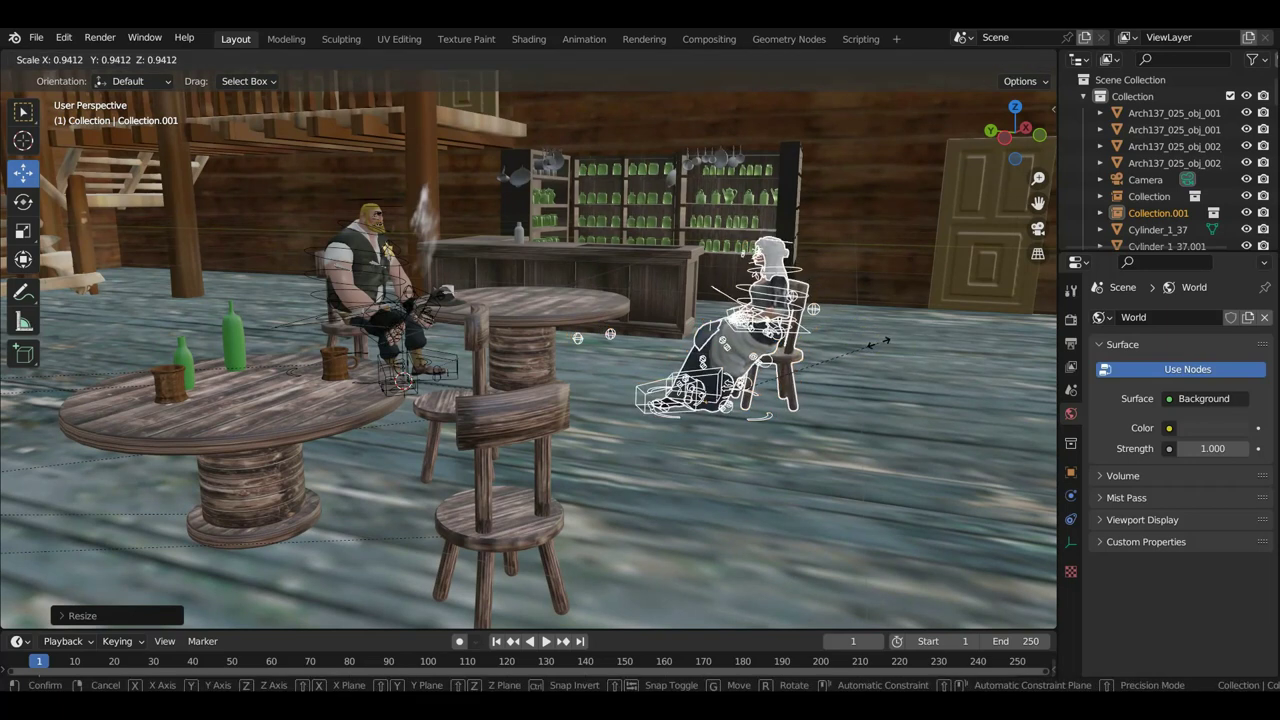
pyautogui.click(881, 345)
# - Slide the woman along Y toward the table so she sits opposite the man
pyautogui.moveTo(725, 408); pyautogui.dragTo(620, 393)
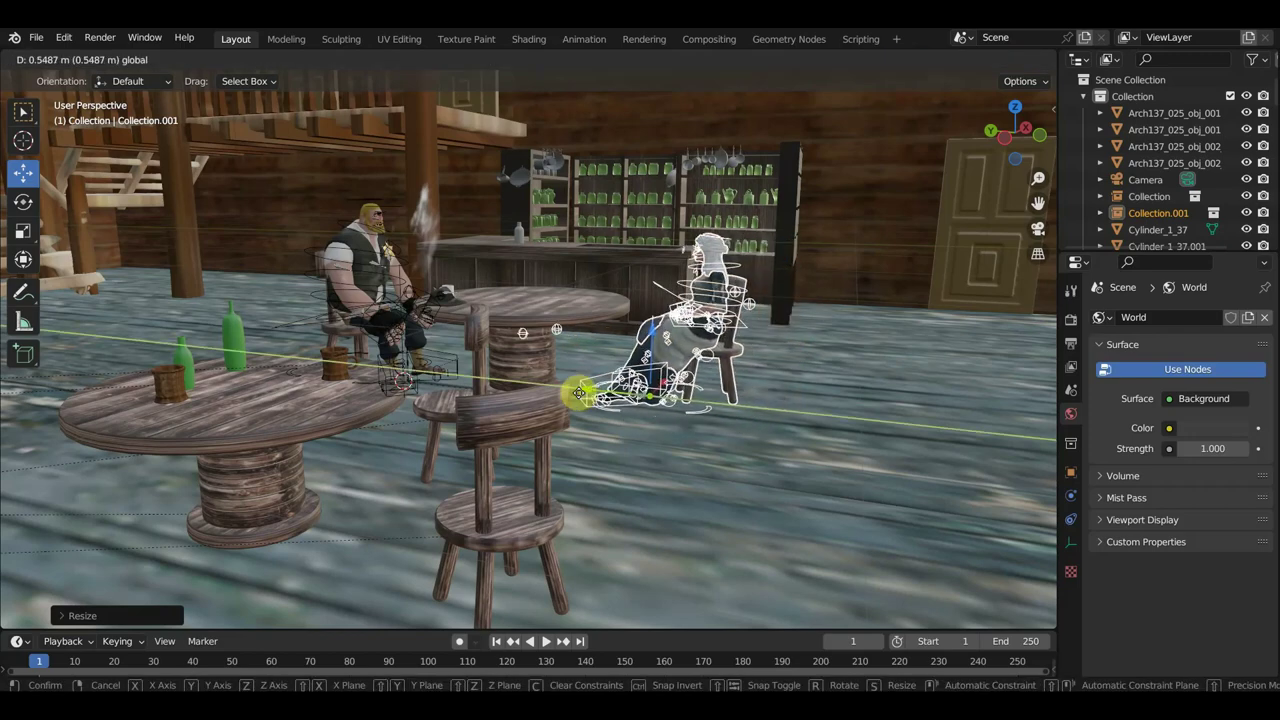
pyautogui.moveTo(620, 393); pyautogui.dragTo(566, 391)
pyautogui.moveTo(634, 391)
pyautogui.mouseDown(button='middle')
pyautogui.moveTo(655, 404)
pyautogui.moveTo(623, 414)
pyautogui.moveTo(569, 394)
pyautogui.moveTo(563, 374)
pyautogui.moveTo(384, 402)
pyautogui.moveTo(272, 400)
pyautogui.moveTo(283, 384)
pyautogui.mouseUp(button='middle')
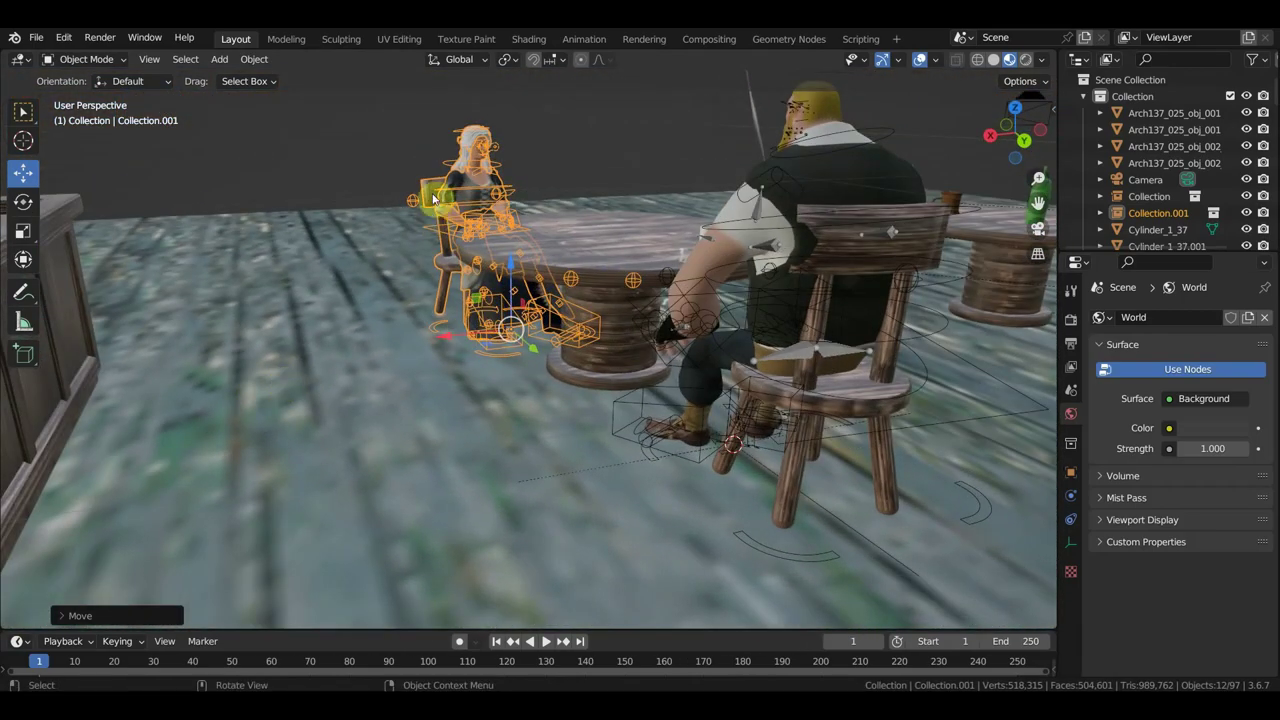
pyautogui.moveTo(569, 191)
pyautogui.mouseDown(button='middle')
pyautogui.moveTo(450, 300)
pyautogui.moveTo(445, 275)
pyautogui.moveTo(429, 271)
pyautogui.moveTo(314, 283)
pyautogui.mouseUp(button='middle')
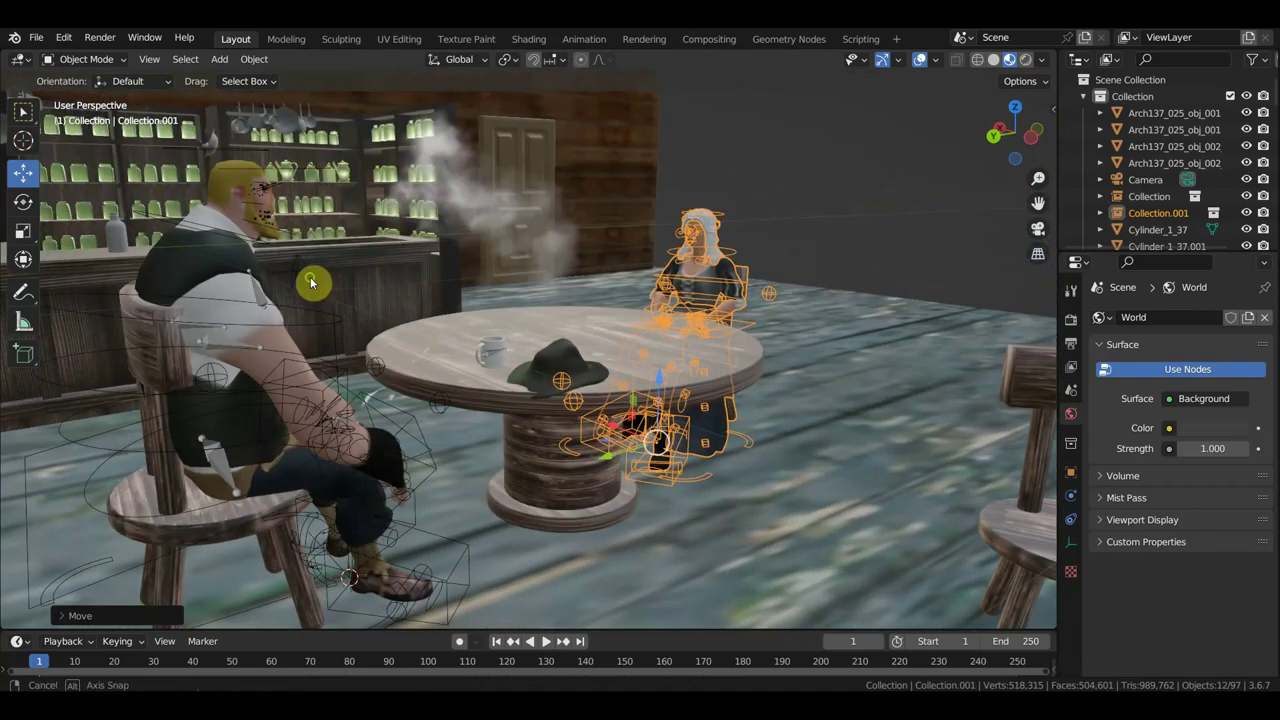
pyautogui.scroll(-3, 809, 194)
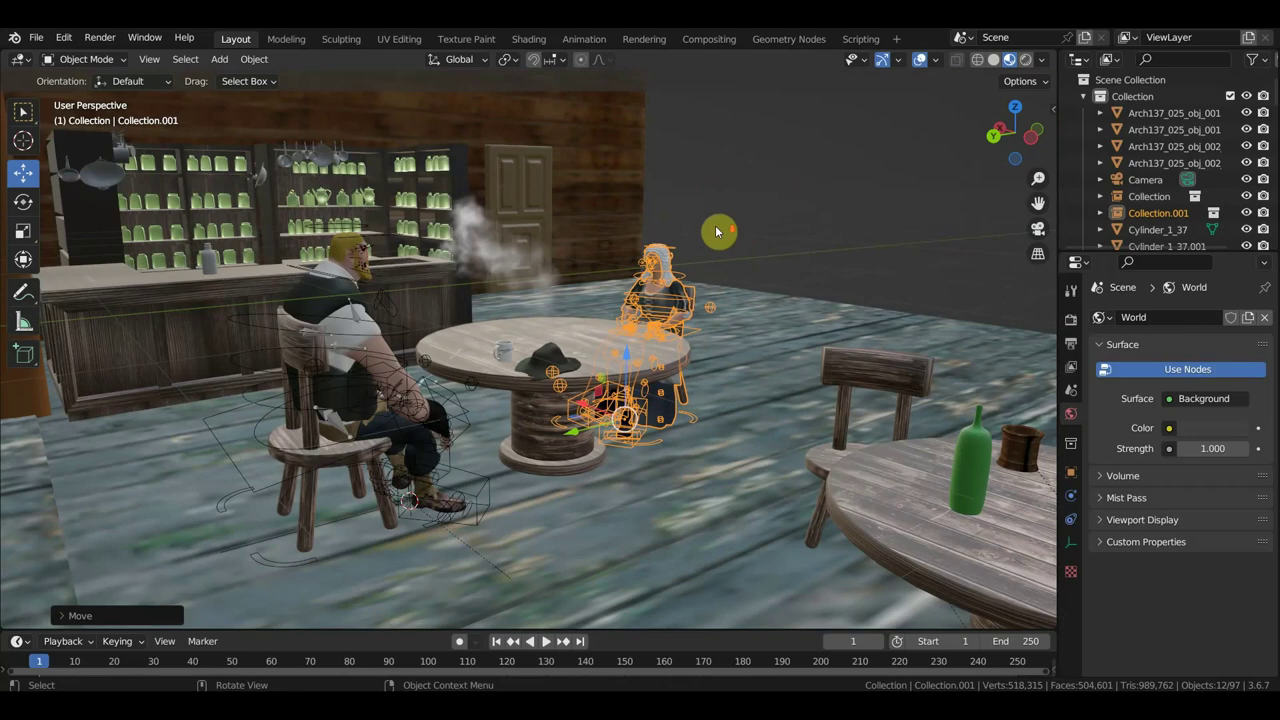
pyautogui.scroll(-2, 720, 229)
pyautogui.moveTo(960, 296)
pyautogui.mouseDown(button='middle')
pyautogui.moveTo(766, 271)
pyautogui.moveTo(846, 294)
pyautogui.mouseUp(button='middle')
pyautogui.scroll(-3, 840, 292)
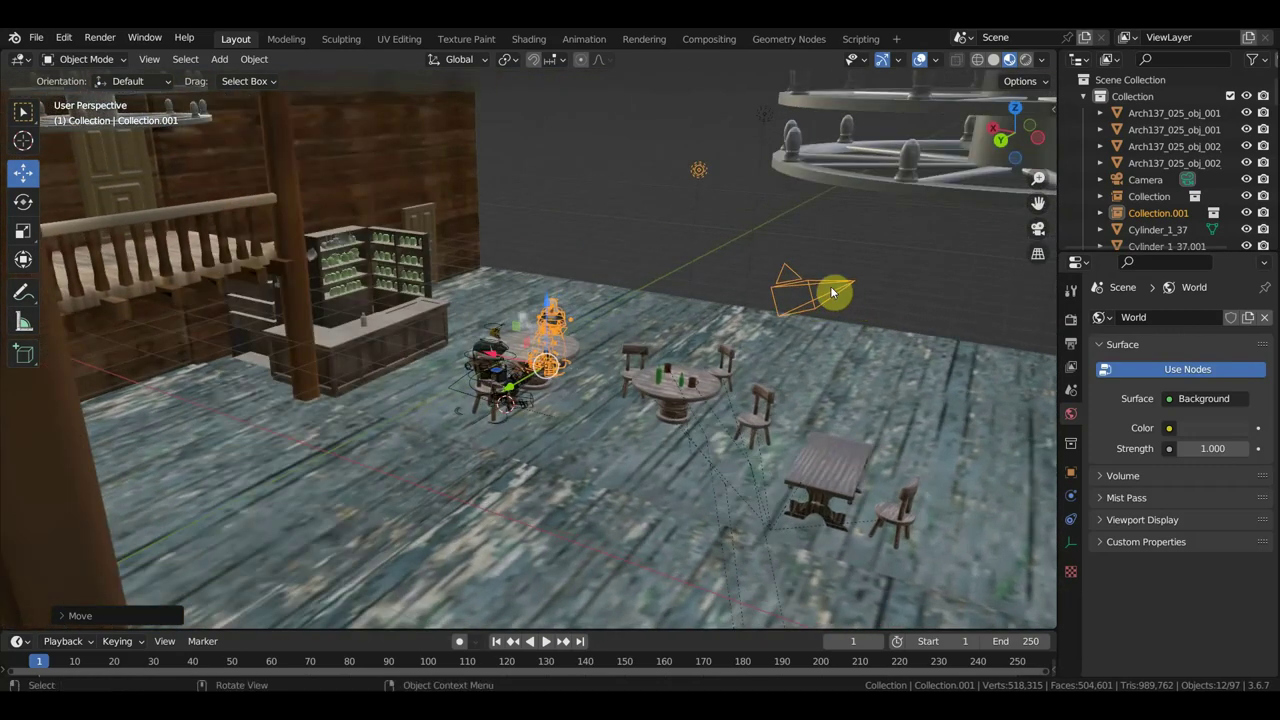
pyautogui.scroll(-3, 831, 291)
pyautogui.moveTo(746, 364); pyautogui.dragTo(752, 417, button='middle')
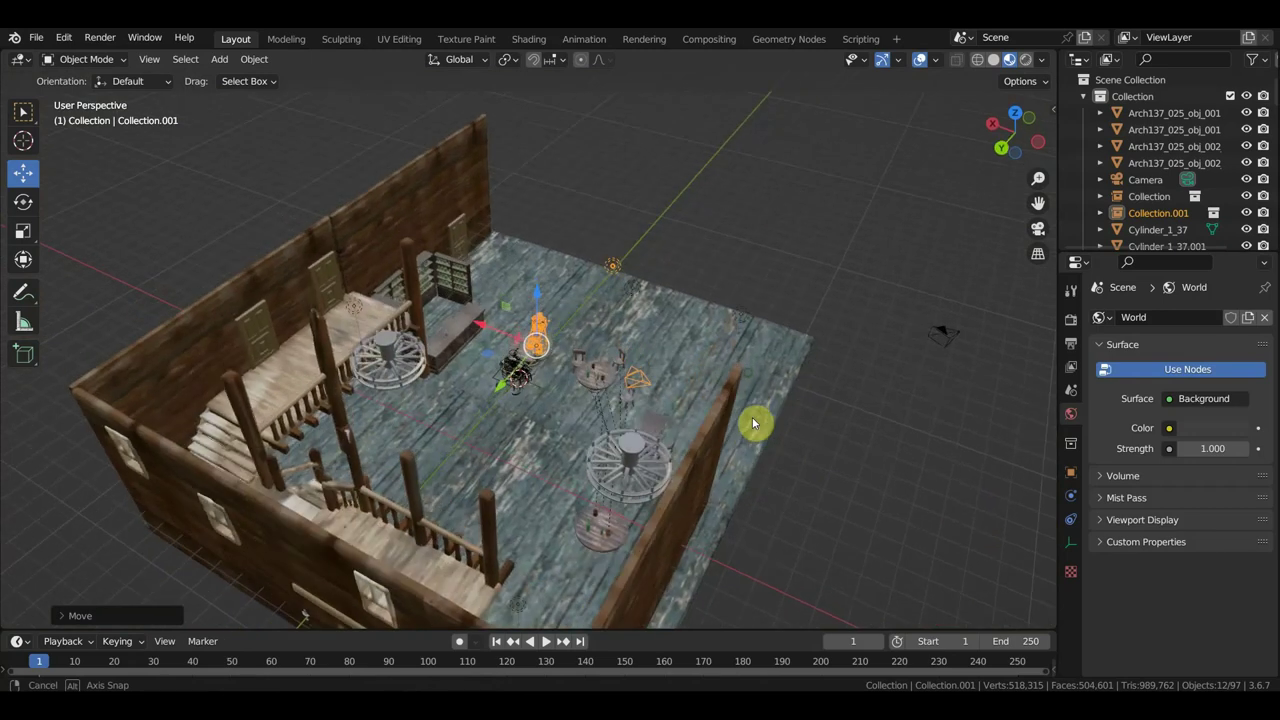
# - Duplicate wall стена.003 in top view, turn the copy crosswise, and set it along the floor's bottom edge
pyautogui.click(692, 490)
pyautogui.press('KP_7')
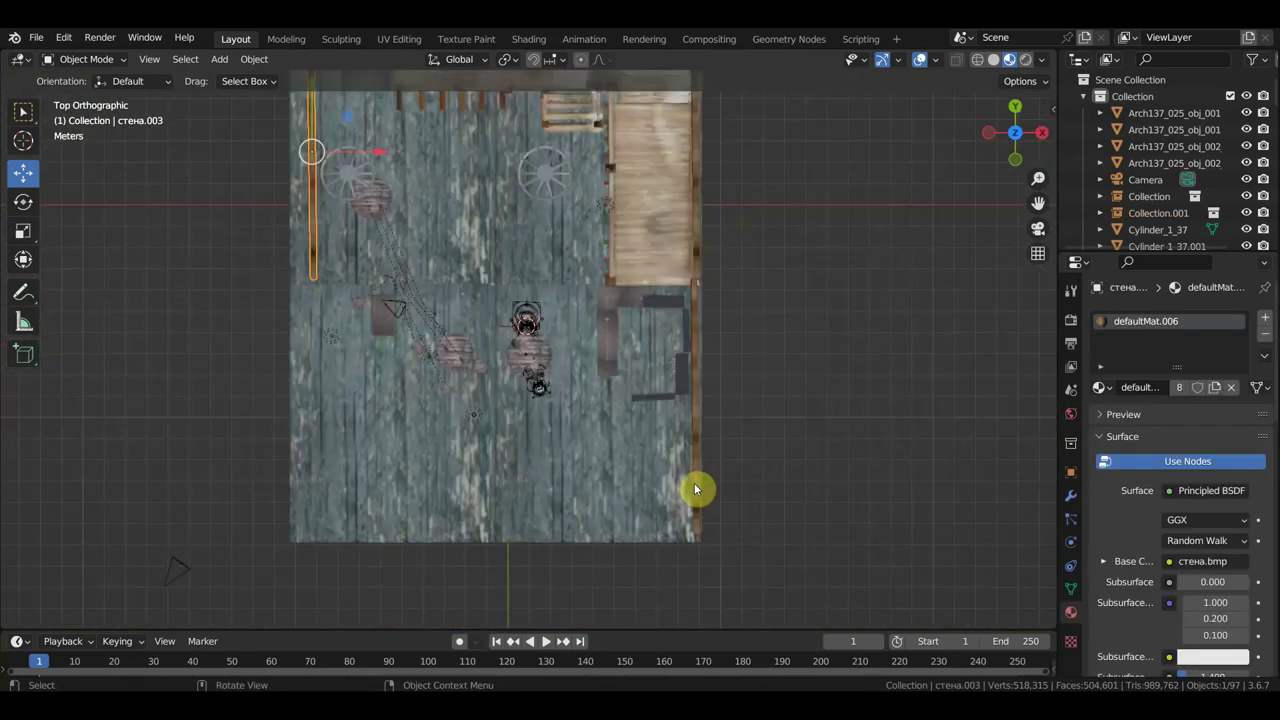
pyautogui.scroll(-3, 742, 408)
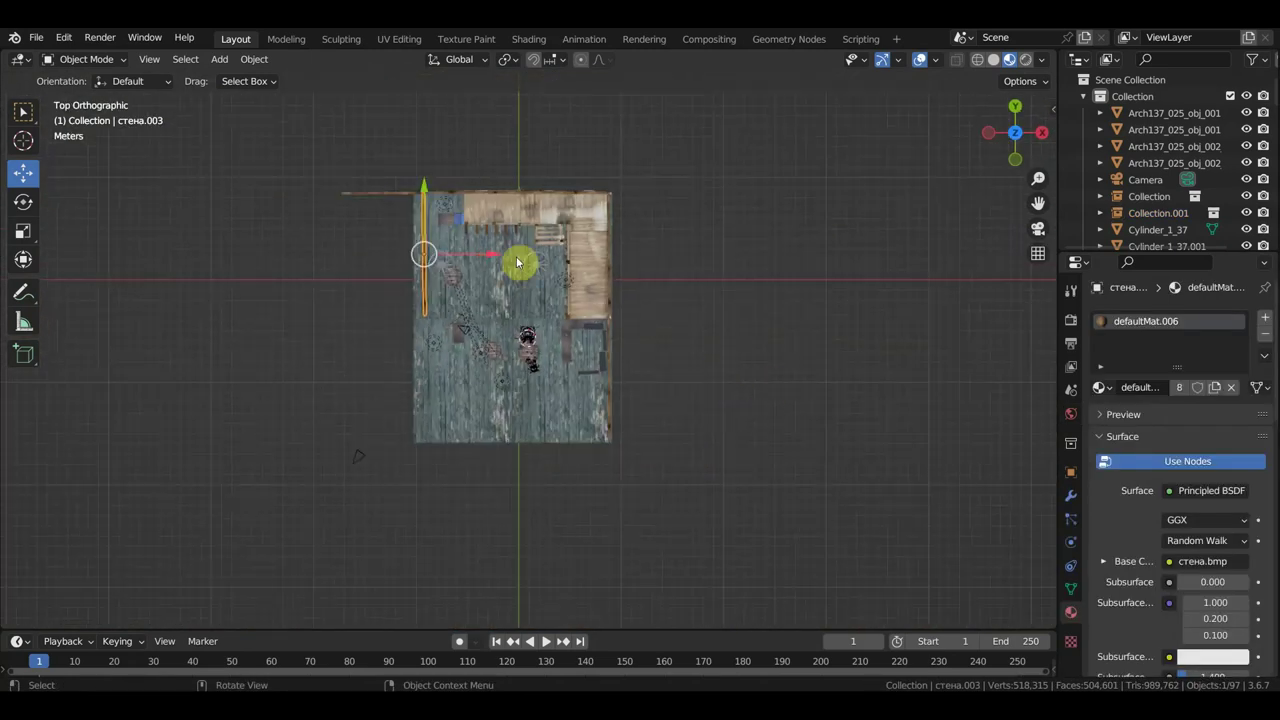
pyautogui.hotkey('shift', 'd')
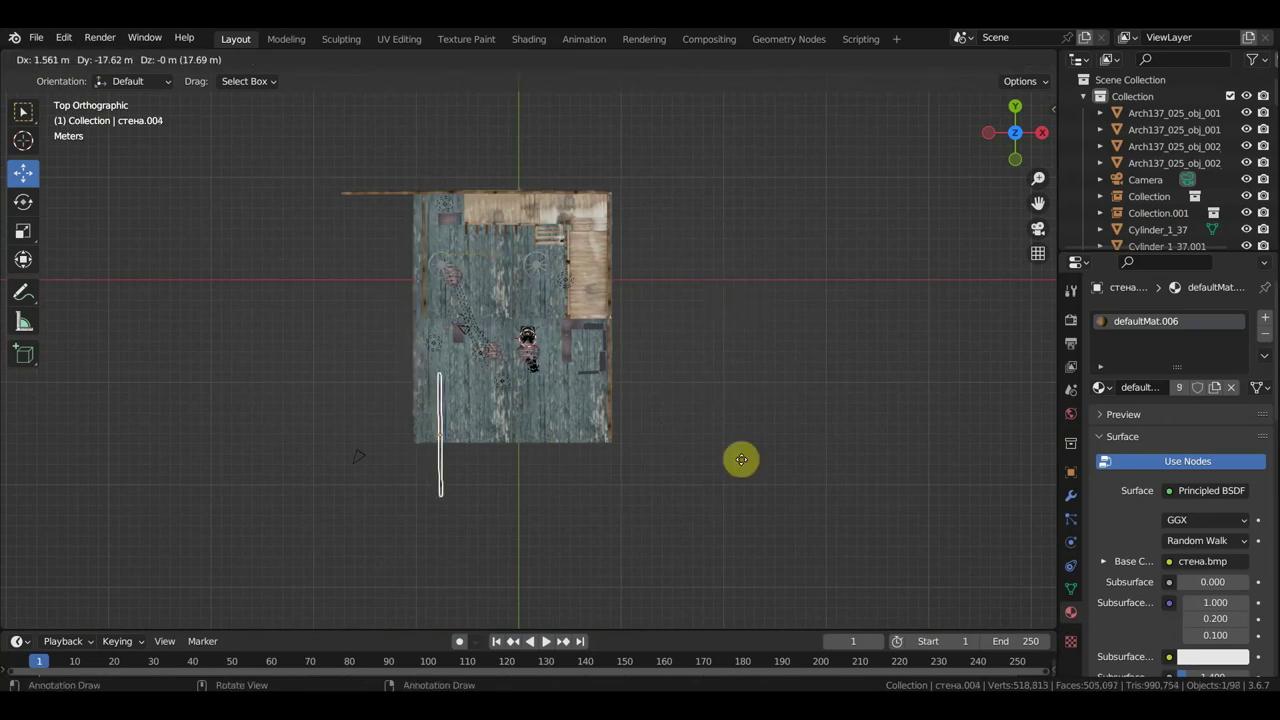
pyautogui.click(840, 530)
pyautogui.press('r')
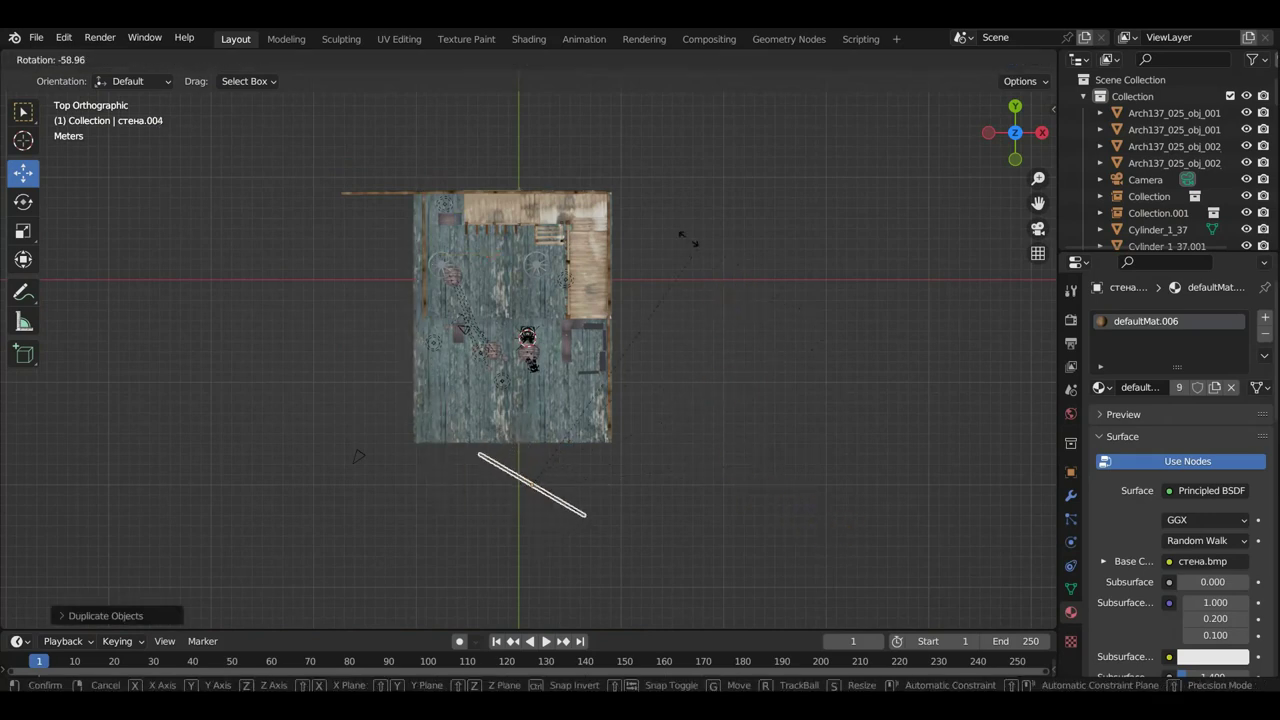
pyautogui.click(565, 207)
pyautogui.press('g')
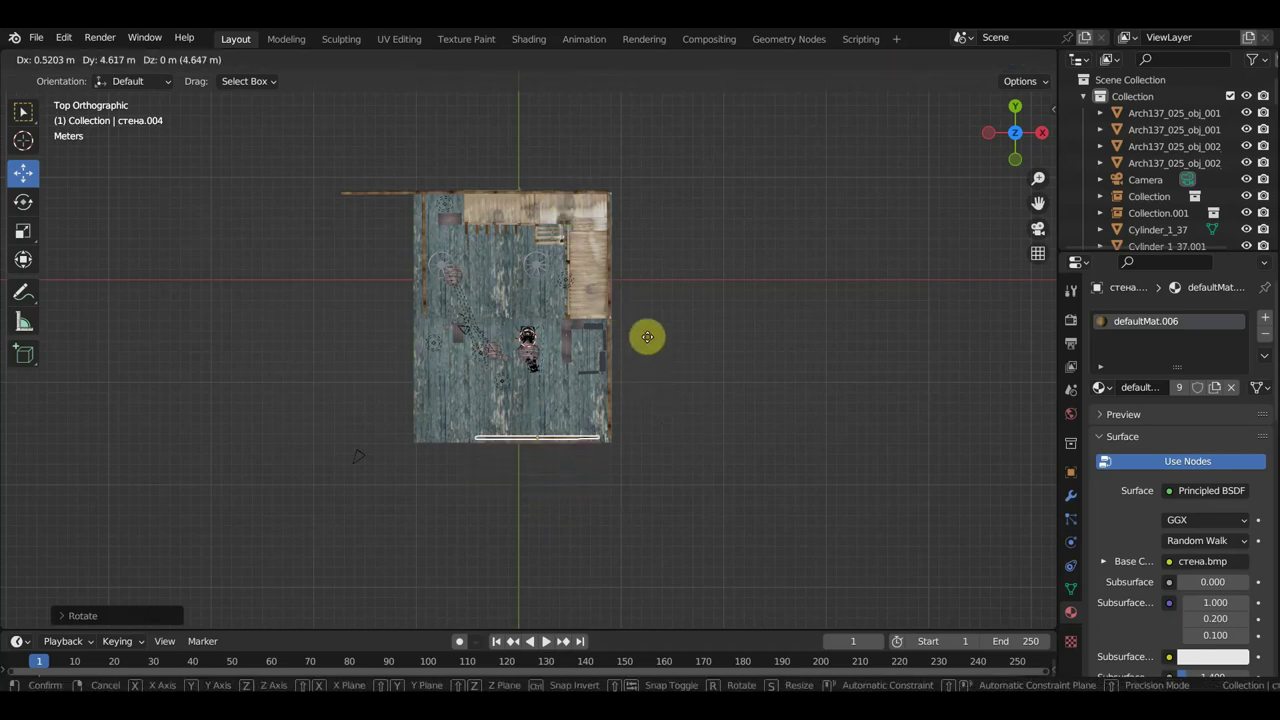
pyautogui.click(657, 337)
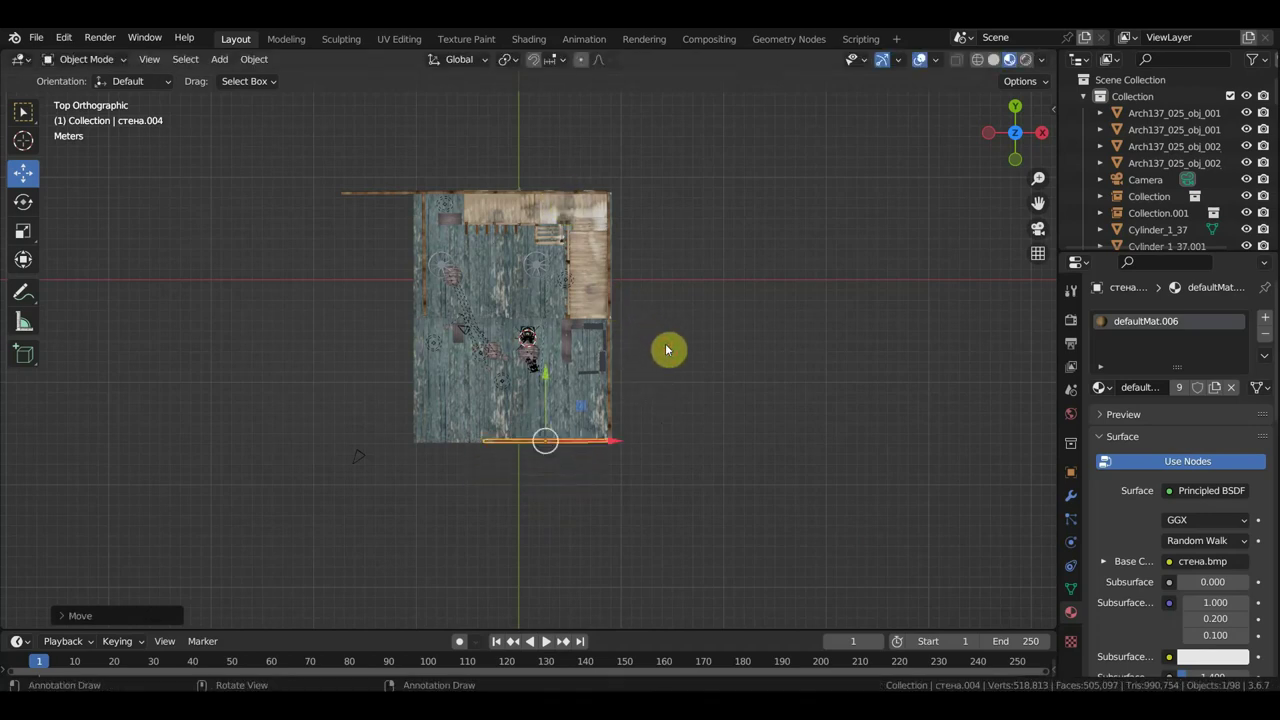
# - Select the left wall стена.002 and orbit around the room toward the tables and counter
pyautogui.moveTo(695, 360); pyautogui.dragTo(415, 389, button='middle')
pyautogui.click(118, 306)
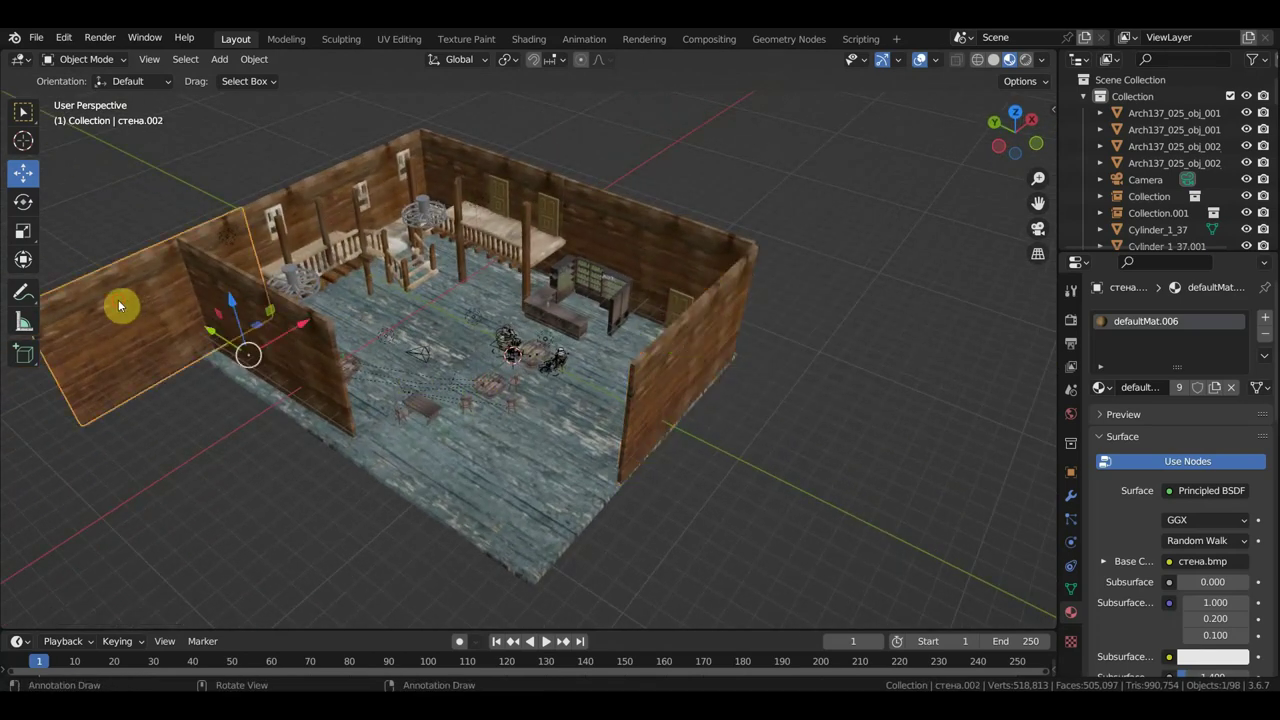
pyautogui.moveTo(164, 307)
pyautogui.mouseDown(button='middle')
pyautogui.moveTo(124, 304)
pyautogui.moveTo(358, 198)
pyautogui.mouseUp(button='middle')
pyautogui.scroll(5, 473, 427)
pyautogui.moveTo(471, 423)
pyautogui.mouseDown(button='middle')
pyautogui.moveTo(498, 425)
pyautogui.moveTo(408, 406)
pyautogui.moveTo(494, 394)
pyautogui.moveTo(543, 346)
pyautogui.moveTo(601, 405)
pyautogui.mouseUp(button='middle')
pyautogui.moveTo(783, 218); pyautogui.dragTo(817, 288, button='middle')
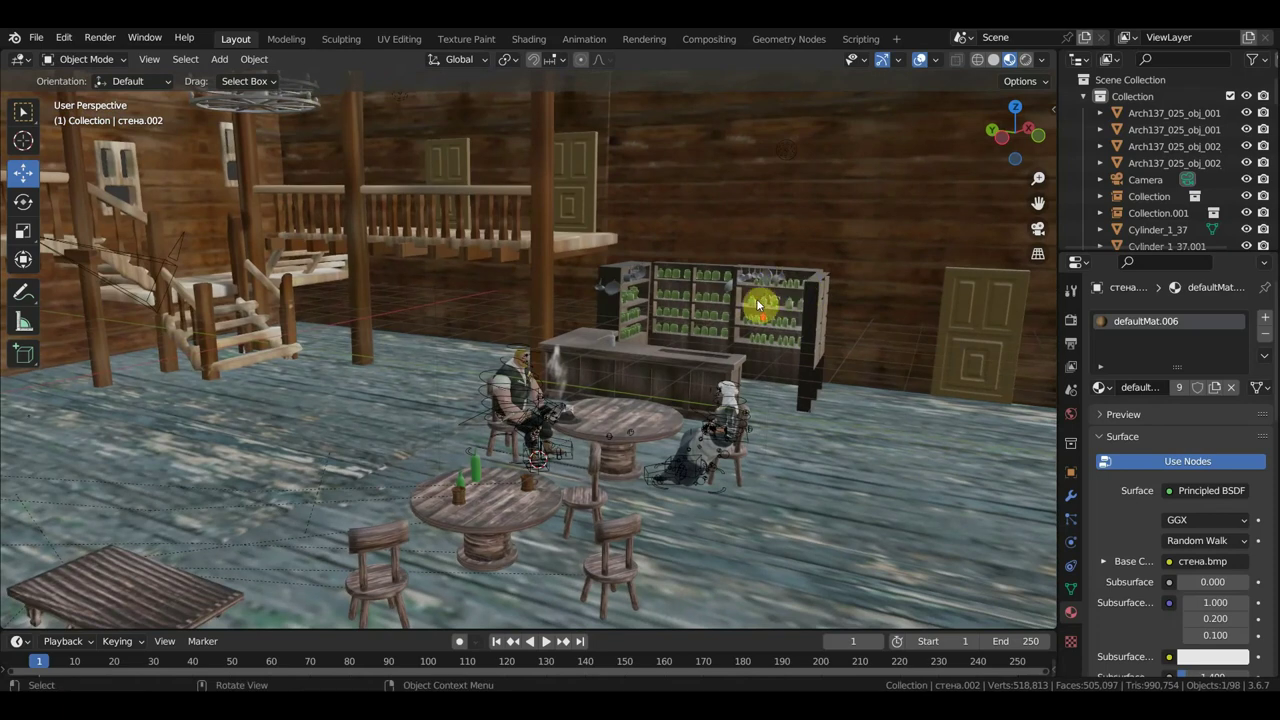
# - Select both shelf cabinets and their bottle sets and scale them up
pyautogui.scroll(1, 758, 305)
pyautogui.scroll(1, 737, 323)
pyautogui.scroll(2, 634, 305)
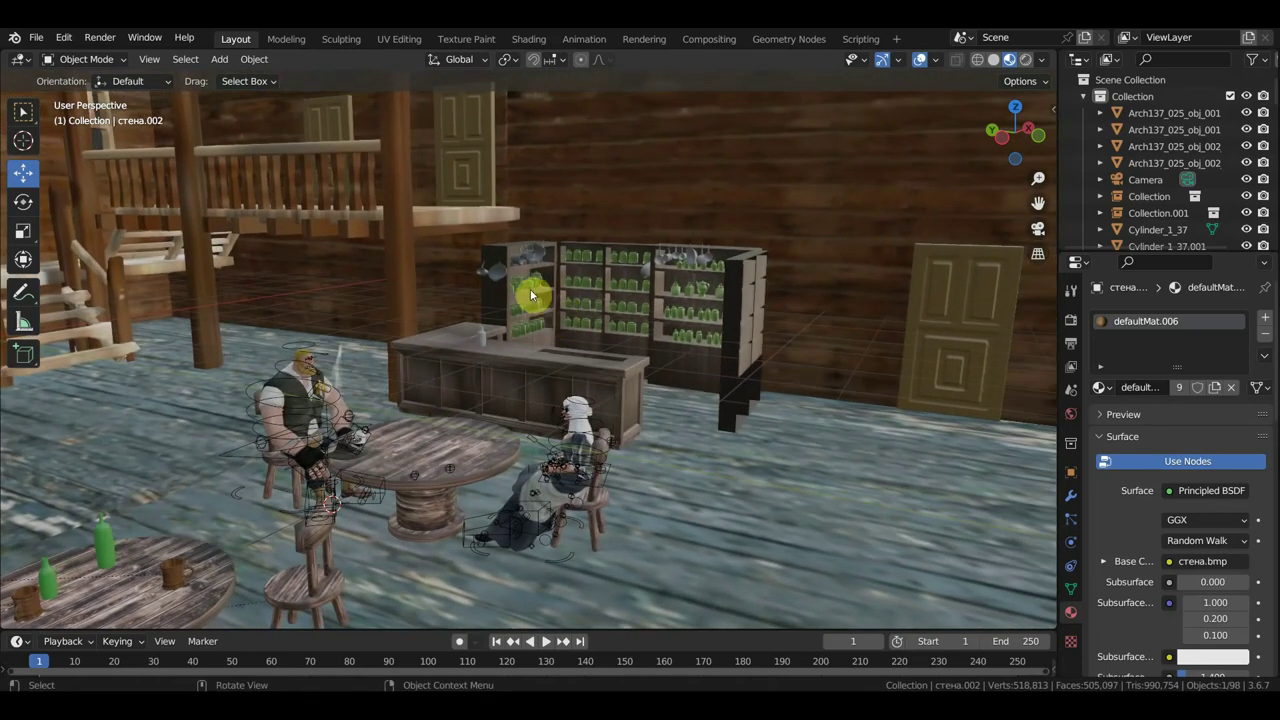
pyautogui.click(530, 289)
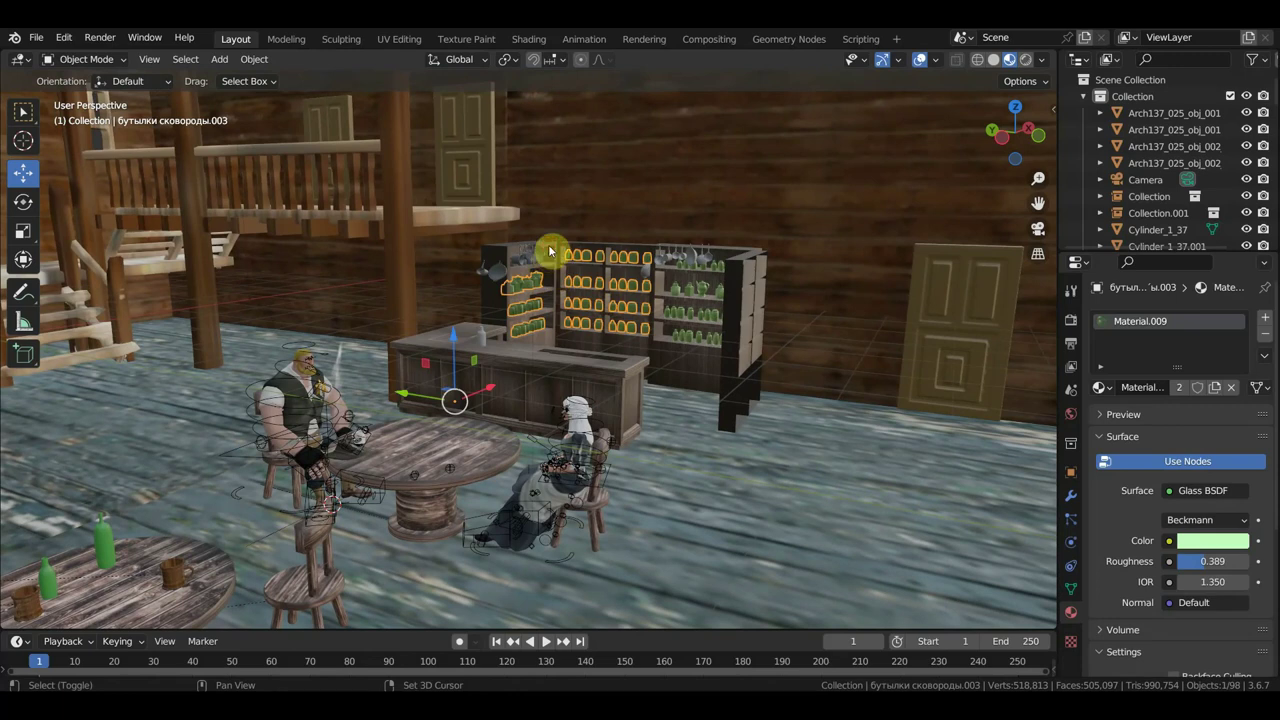
pyautogui.keyDown('shift'); pyautogui.click(548, 255); pyautogui.keyUp('shift')
pyautogui.keyDown('shift'); pyautogui.click(573, 268); pyautogui.keyUp('shift')
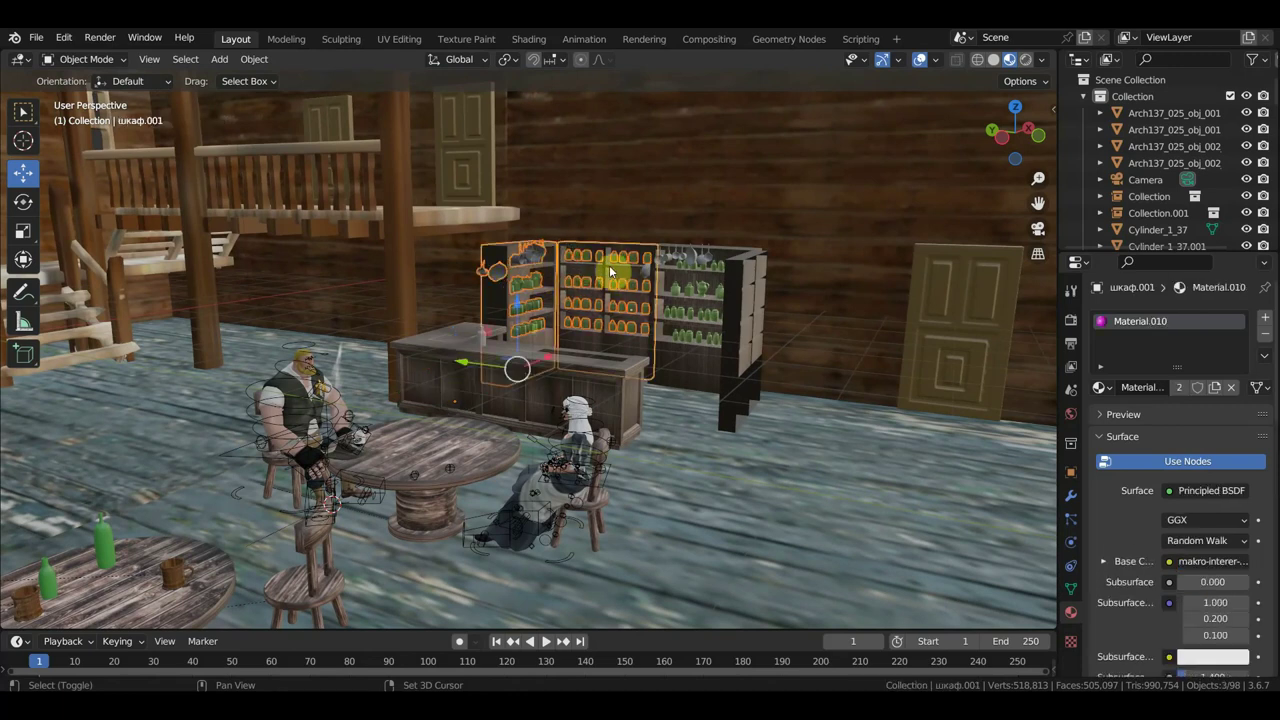
pyautogui.keyDown('shift'); pyautogui.click(700, 266); pyautogui.keyUp('shift')
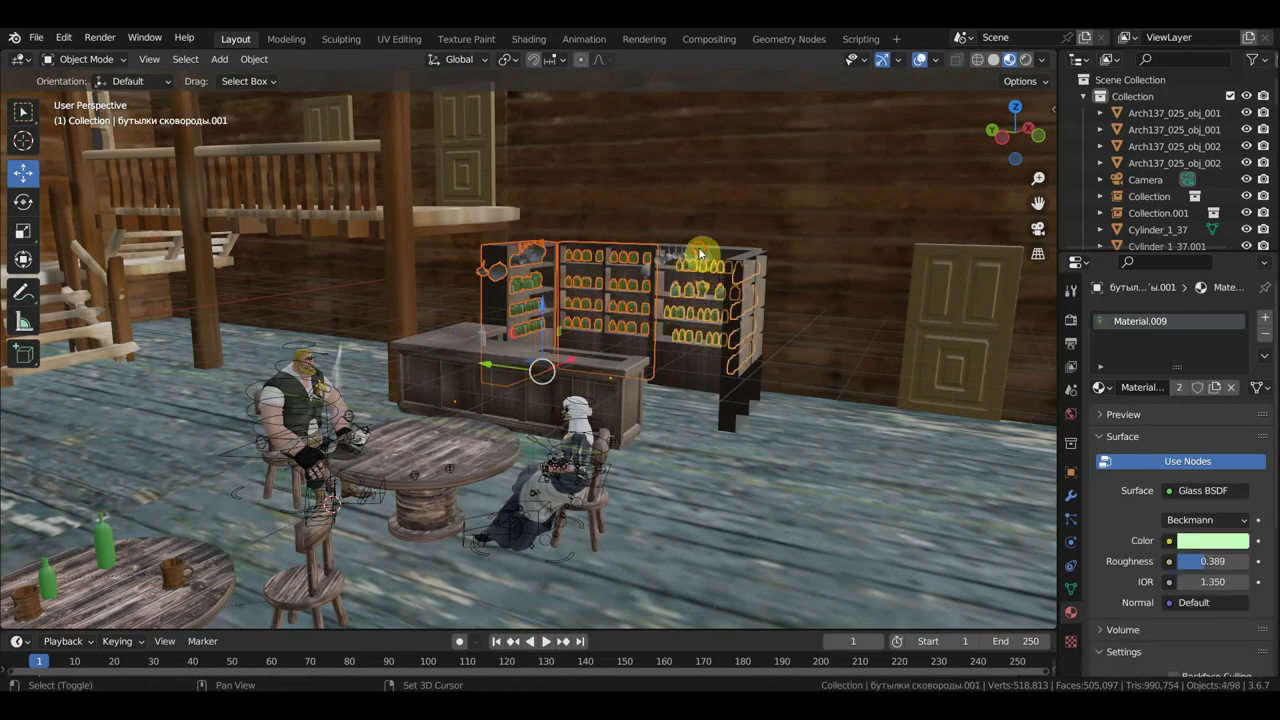
pyautogui.keyDown('shift'); pyautogui.click(705, 255); pyautogui.keyUp('shift')
pyautogui.keyDown('shift'); pyautogui.click(737, 268); pyautogui.keyUp('shift')
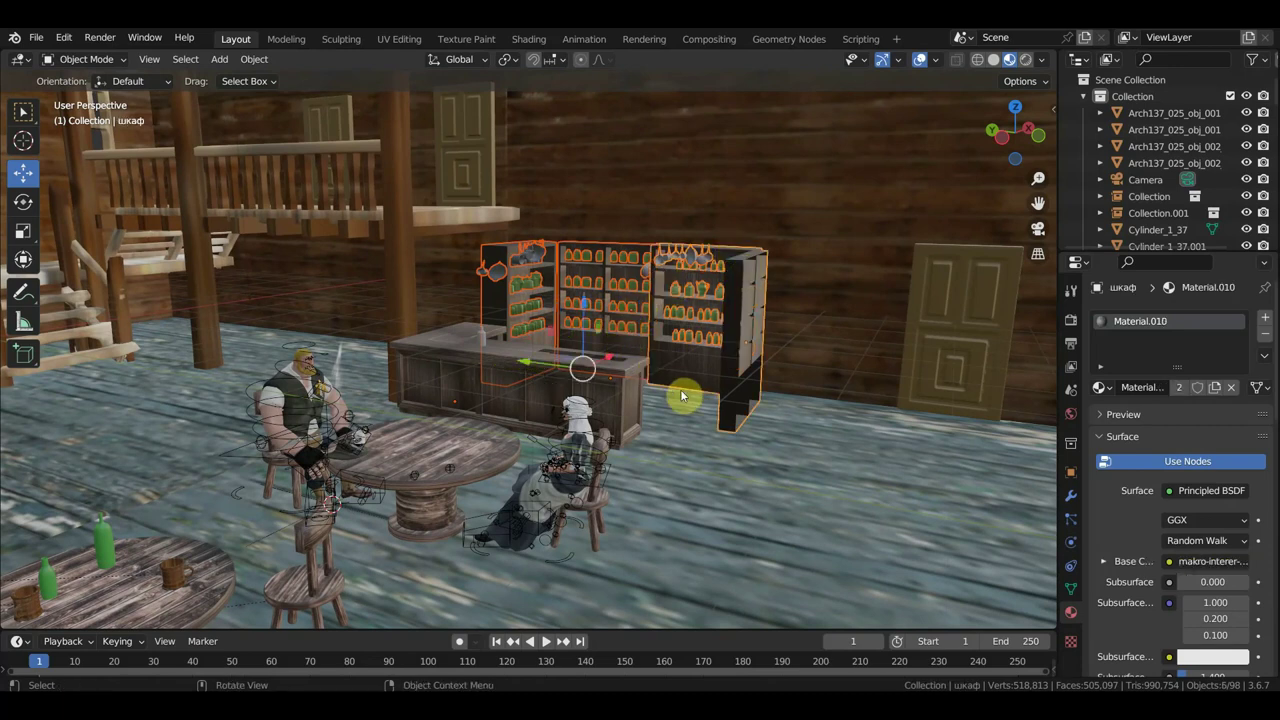
pyautogui.press('s')
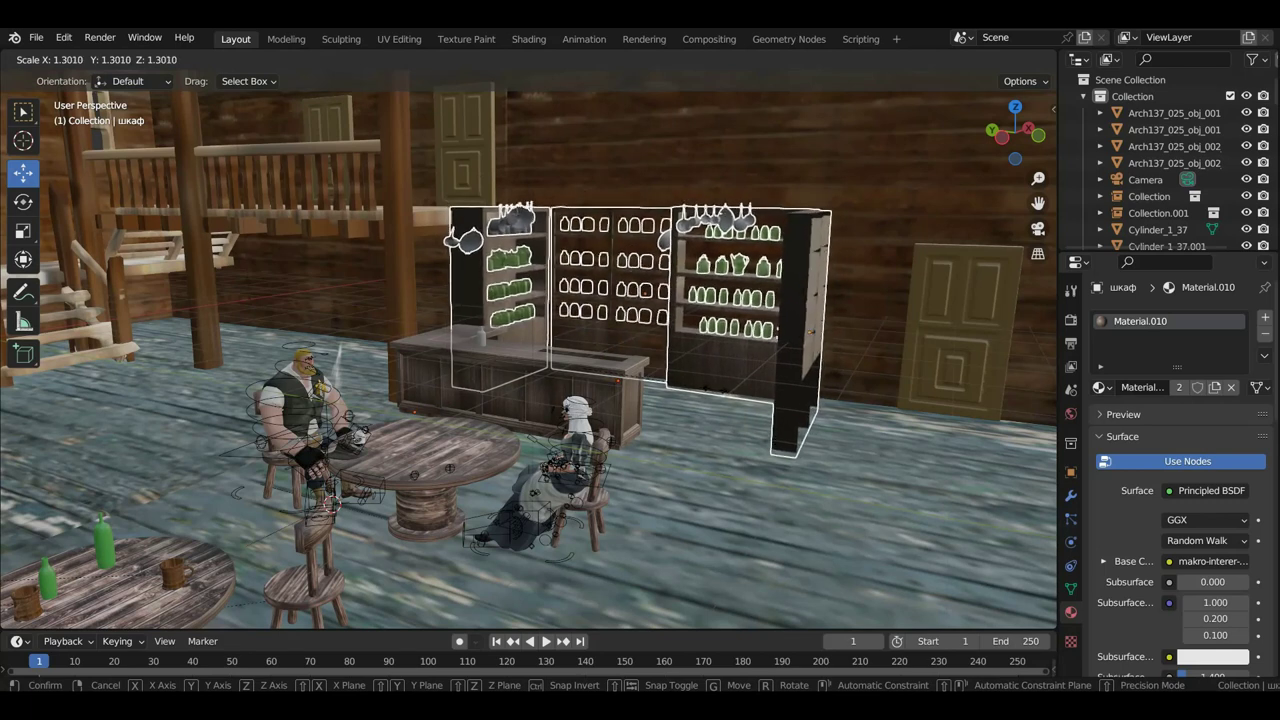
pyautogui.click(716, 394)
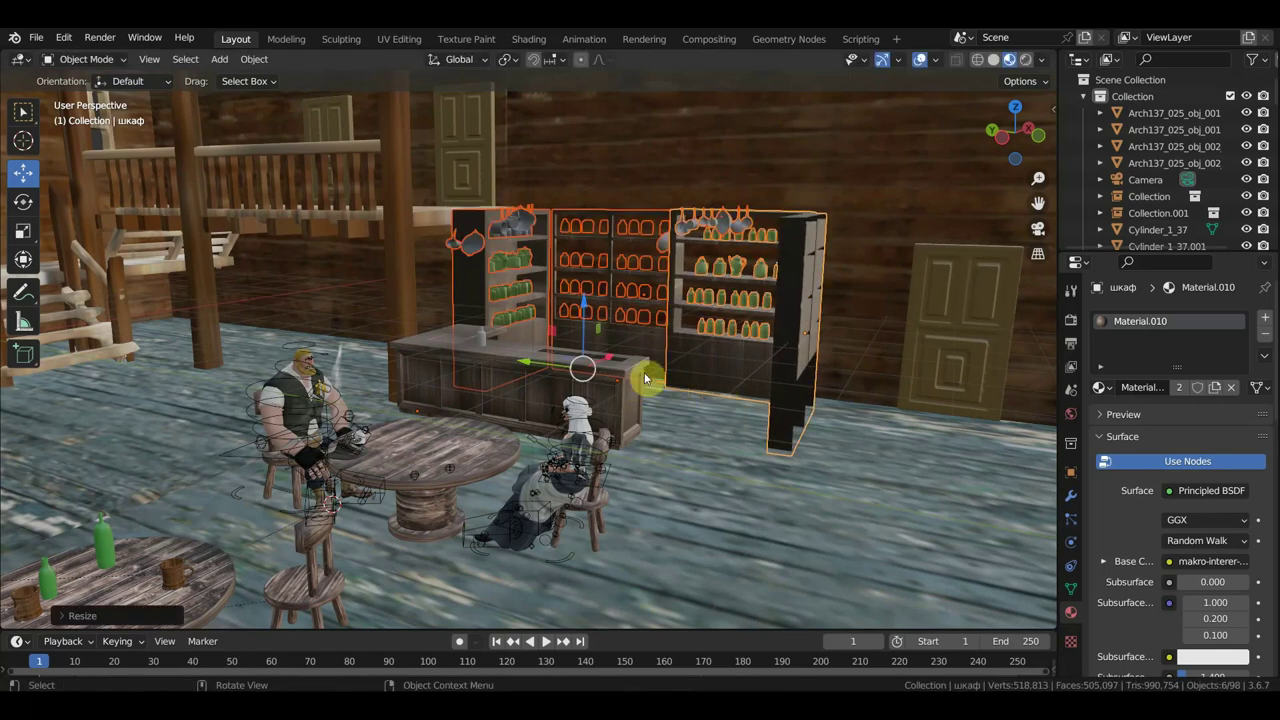
# - Enlarge the shelves and bottles a little more
pyautogui.moveTo(654, 375); pyautogui.dragTo(684, 375, button='middle')
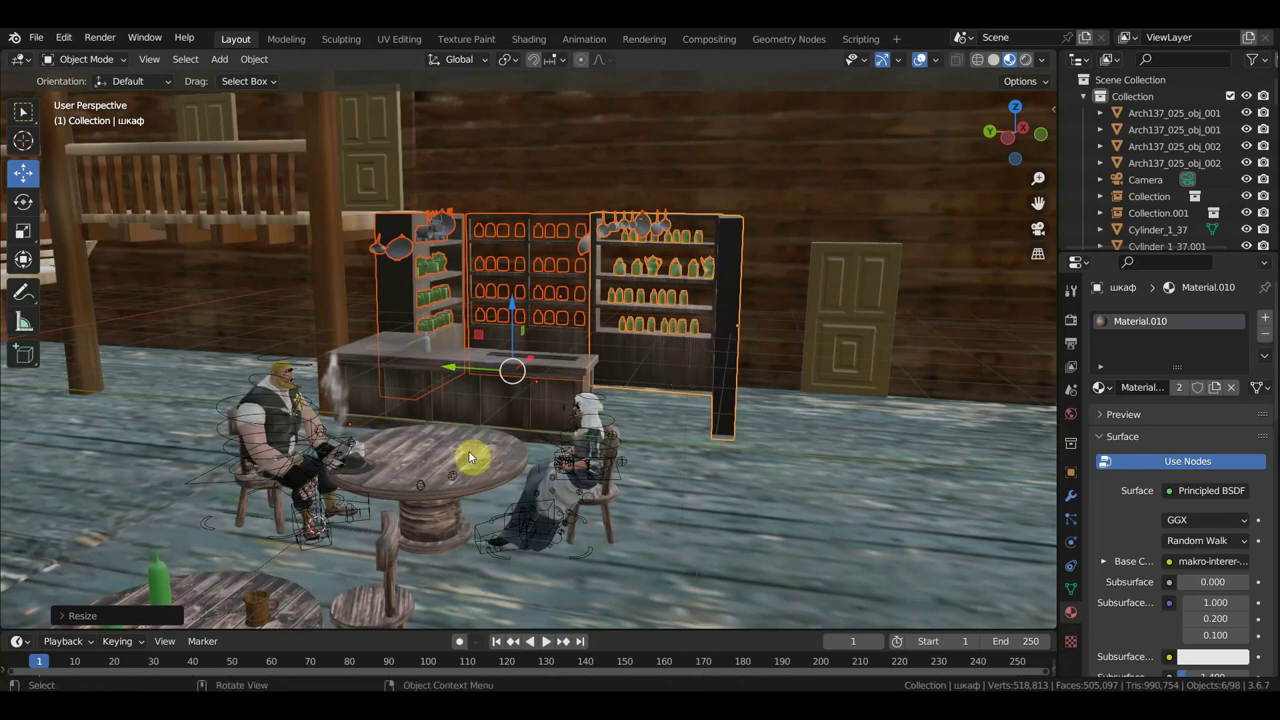
pyautogui.scroll(3, 490, 430)
pyautogui.scroll(1, 550, 320)
pyautogui.keyDown('ctrl'); pyautogui.moveTo(710, 258); pyautogui.dragTo(552, 348, button='middle'); pyautogui.keyUp('ctrl')
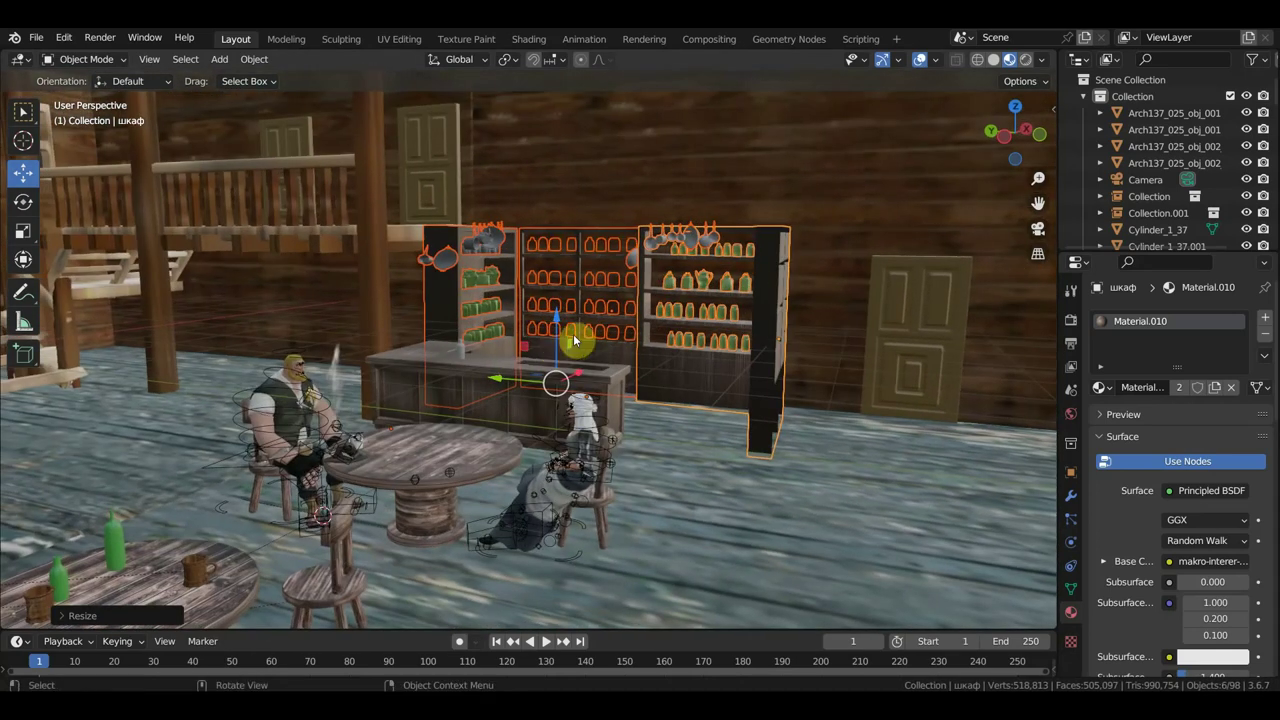
pyautogui.press('s')
pyautogui.click(685, 350)
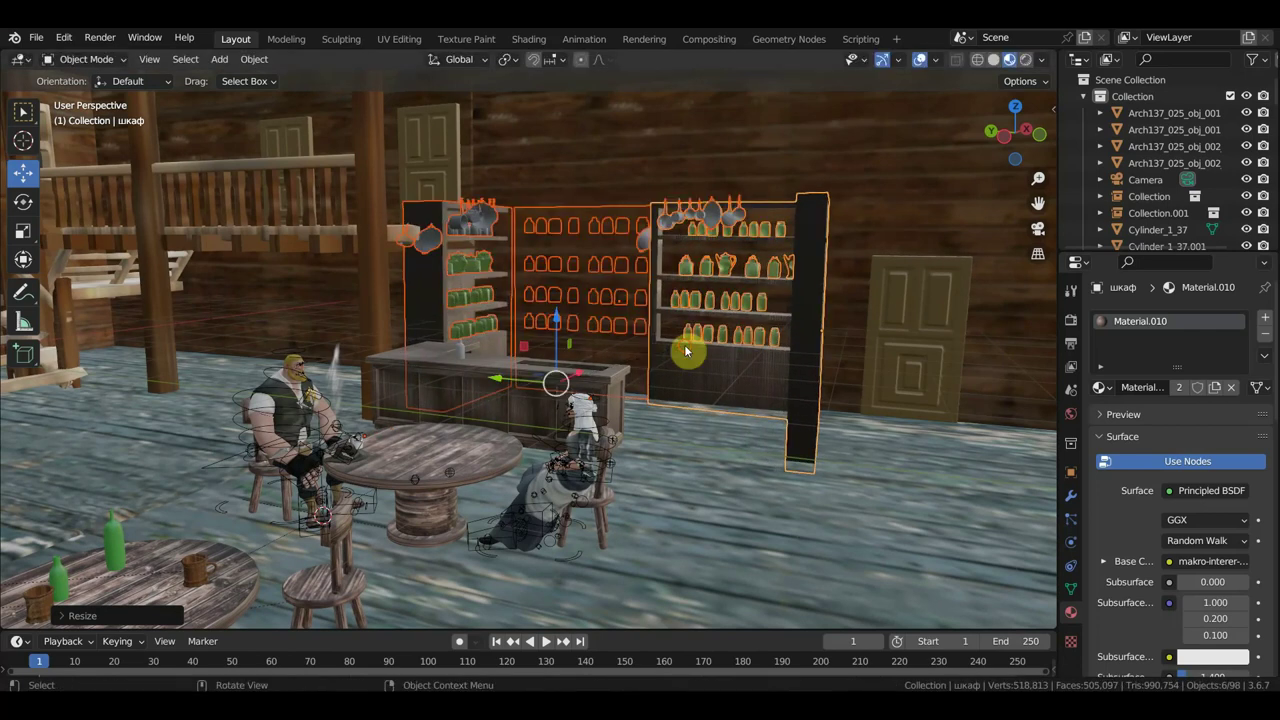
# - Push the shelving about 0.3 m back along Y behind the counter, then select the wooden wall
pyautogui.moveTo(495, 385); pyautogui.dragTo(510, 382)
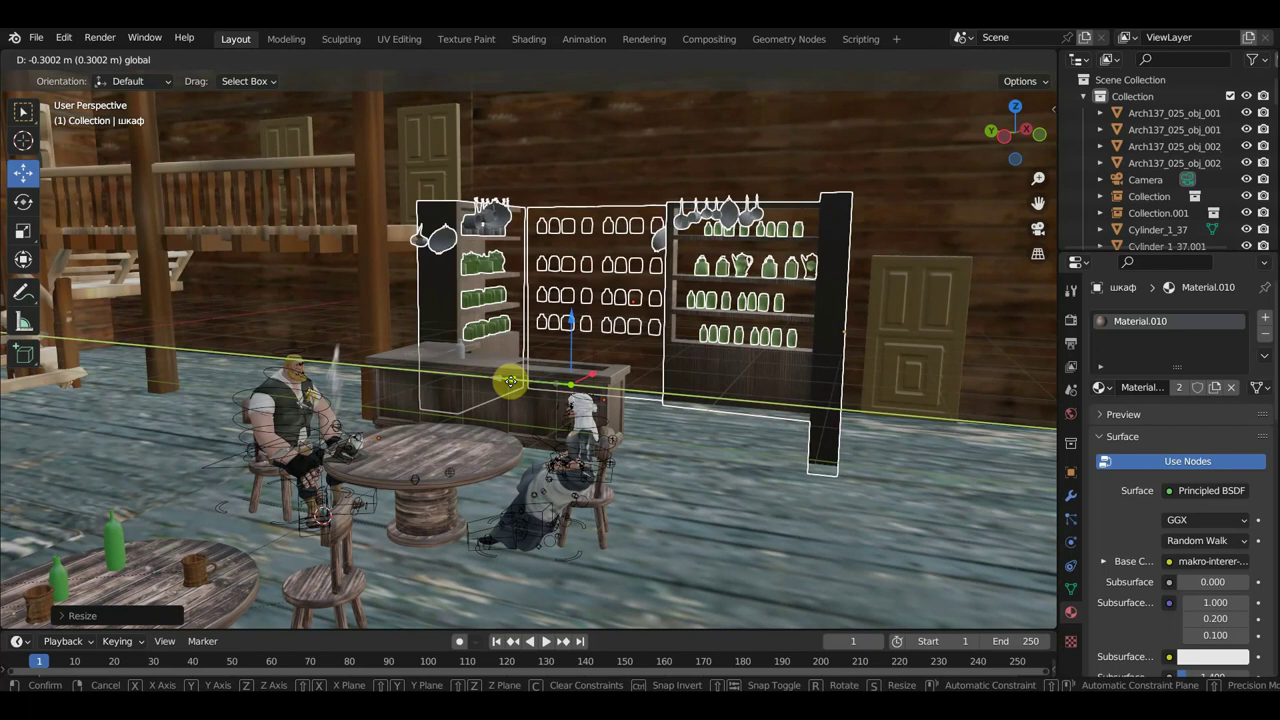
pyautogui.moveTo(510, 382); pyautogui.dragTo(506, 378)
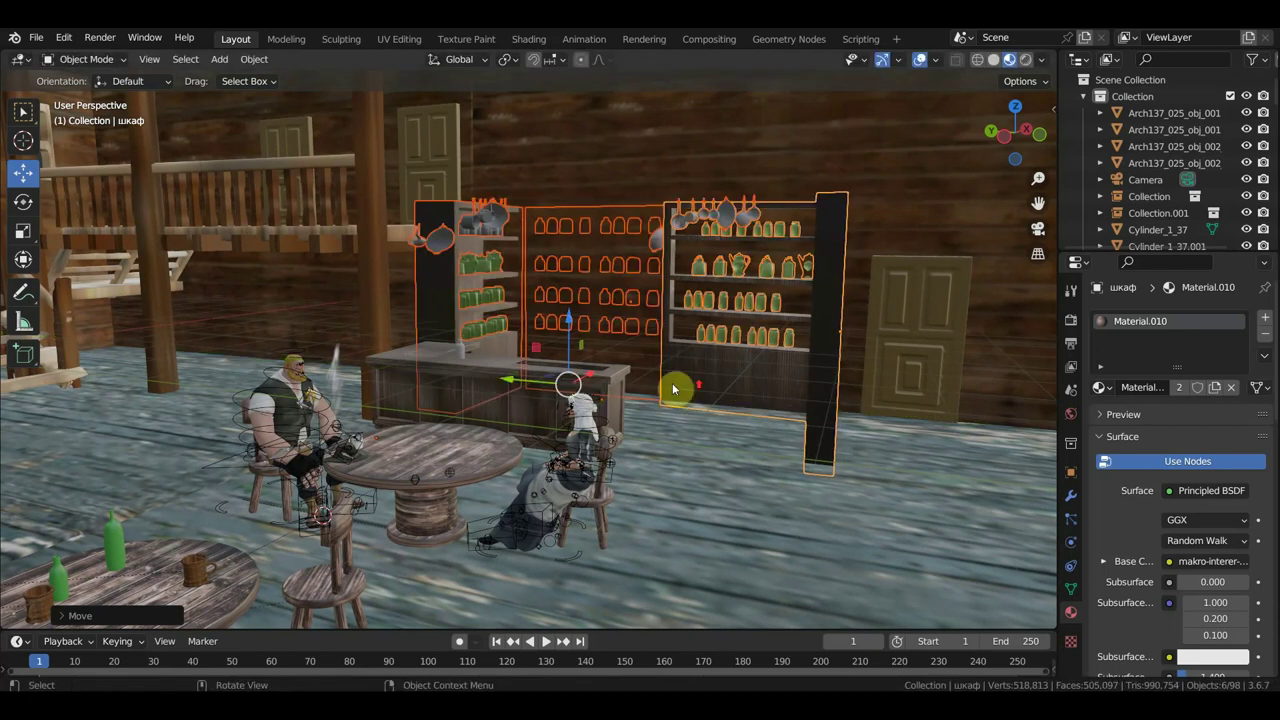
pyautogui.moveTo(677, 386); pyautogui.dragTo(737, 380, button='middle')
pyautogui.moveTo(791, 337)
pyautogui.mouseDown(button='middle')
pyautogui.moveTo(846, 346)
pyautogui.moveTo(833, 276)
pyautogui.mouseUp(button='middle')
pyautogui.click(833, 276)
# - Slide wall стена.004 about 0.81 m along its axis
pyautogui.moveTo(744, 248)
pyautogui.mouseDown(button='middle')
pyautogui.moveTo(703, 269)
pyautogui.moveTo(753, 271)
pyautogui.mouseUp(button='middle')
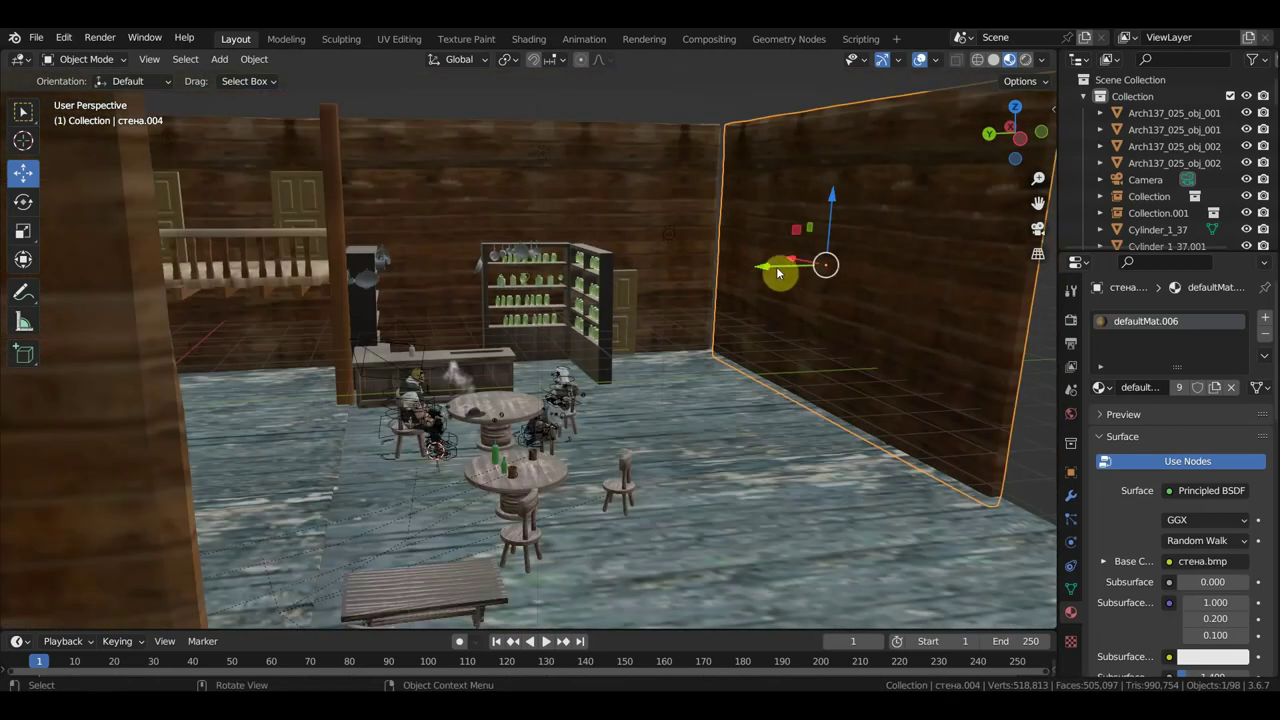
pyautogui.moveTo(771, 270); pyautogui.dragTo(623, 294)
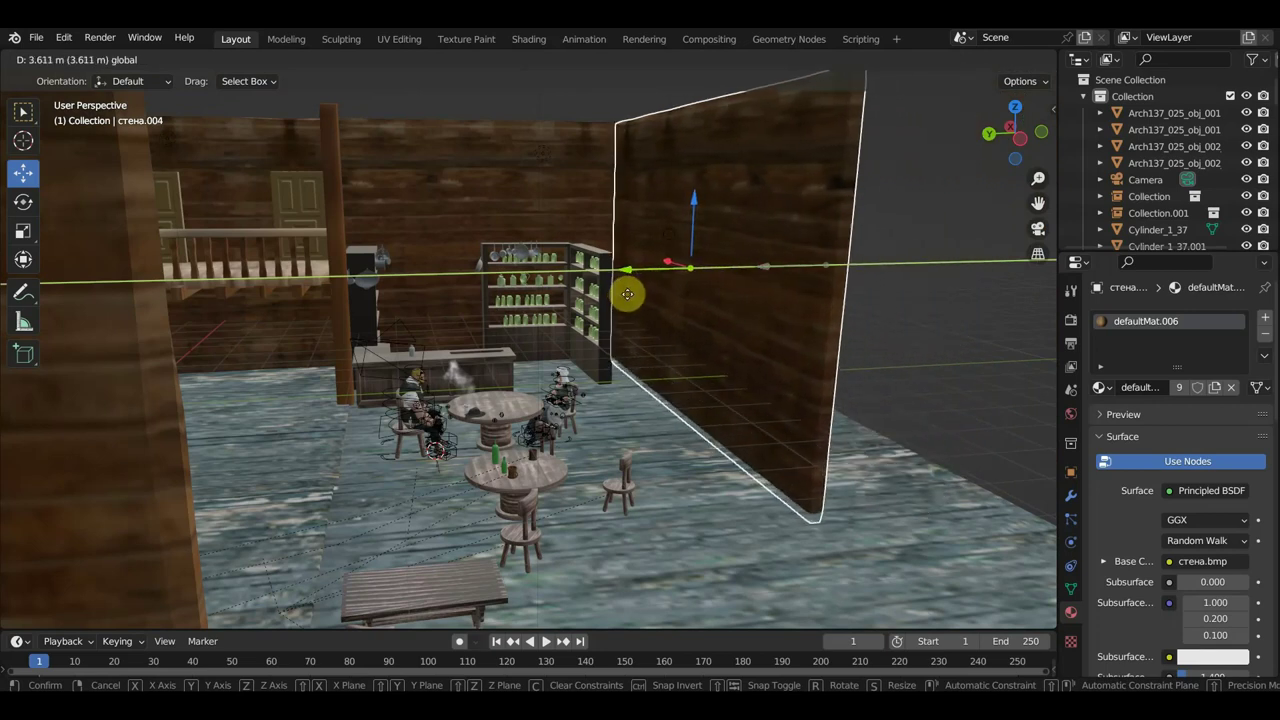
pyautogui.moveTo(623, 294); pyautogui.dragTo(623, 289)
pyautogui.scroll(5, 691, 306)
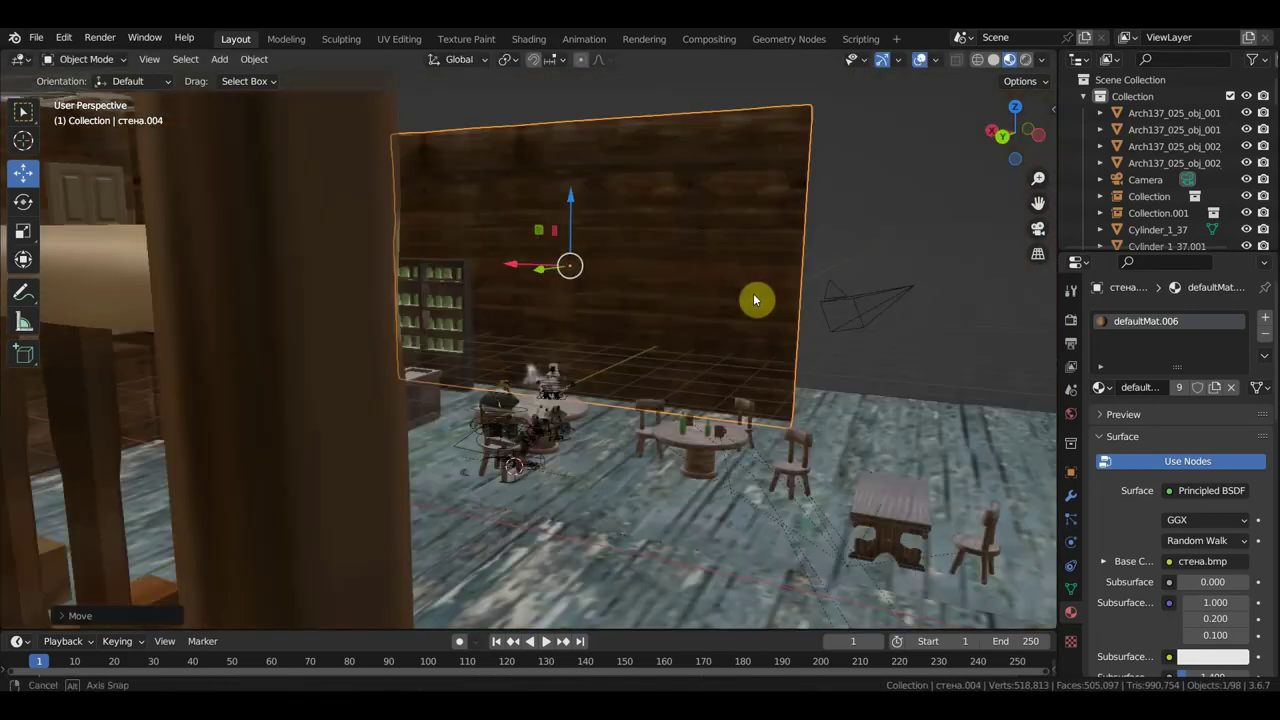
pyautogui.moveTo(744, 300); pyautogui.dragTo(638, 296, button='middle')
pyautogui.moveTo(722, 189); pyautogui.dragTo(662, 207)
pyautogui.moveTo(697, 226)
pyautogui.mouseDown(button='middle')
pyautogui.moveTo(723, 243)
pyautogui.moveTo(606, 243)
pyautogui.mouseUp(button='middle')
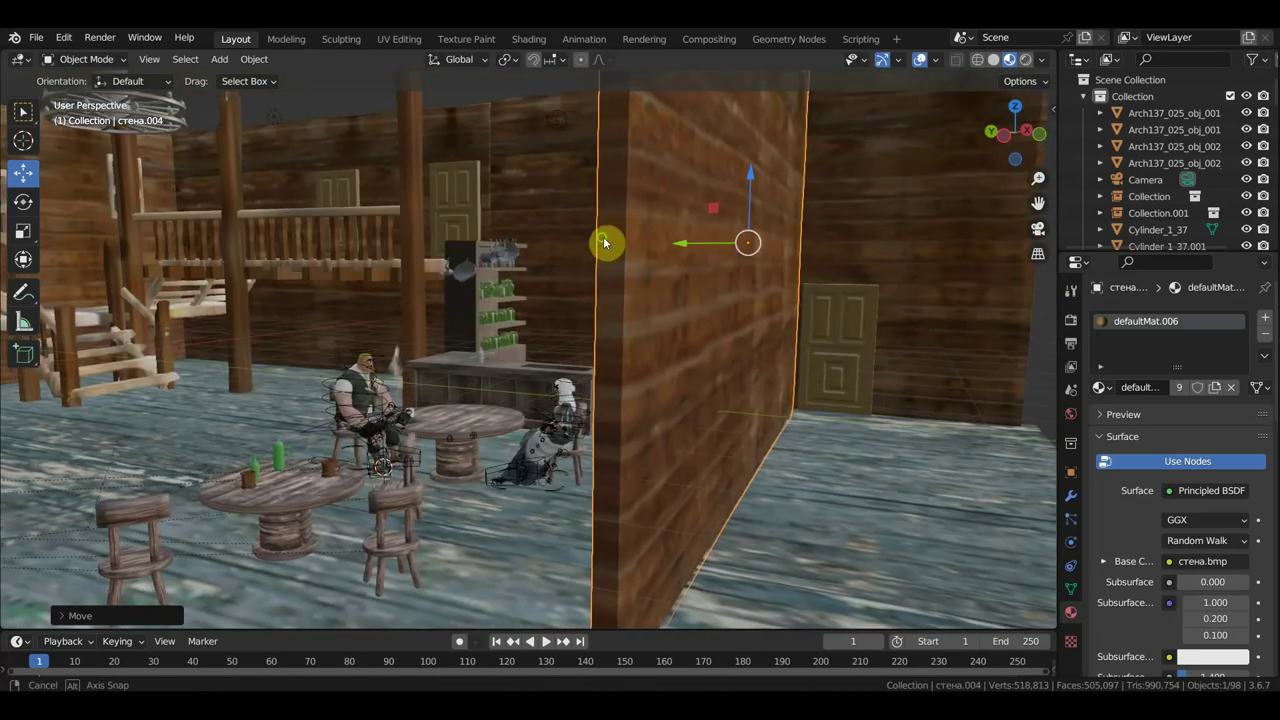
# - Slide door дверь.006 sideways along X beside the wall
pyautogui.click(849, 347)
pyautogui.moveTo(834, 356)
pyautogui.mouseDown(button='middle')
pyautogui.moveTo(729, 371)
pyautogui.moveTo(900, 370)
pyautogui.mouseUp(button='middle')
pyautogui.moveTo(918, 416)
pyautogui.mouseDown()
pyautogui.moveTo(697, 420)
pyautogui.moveTo(712, 421)
pyautogui.mouseUp()
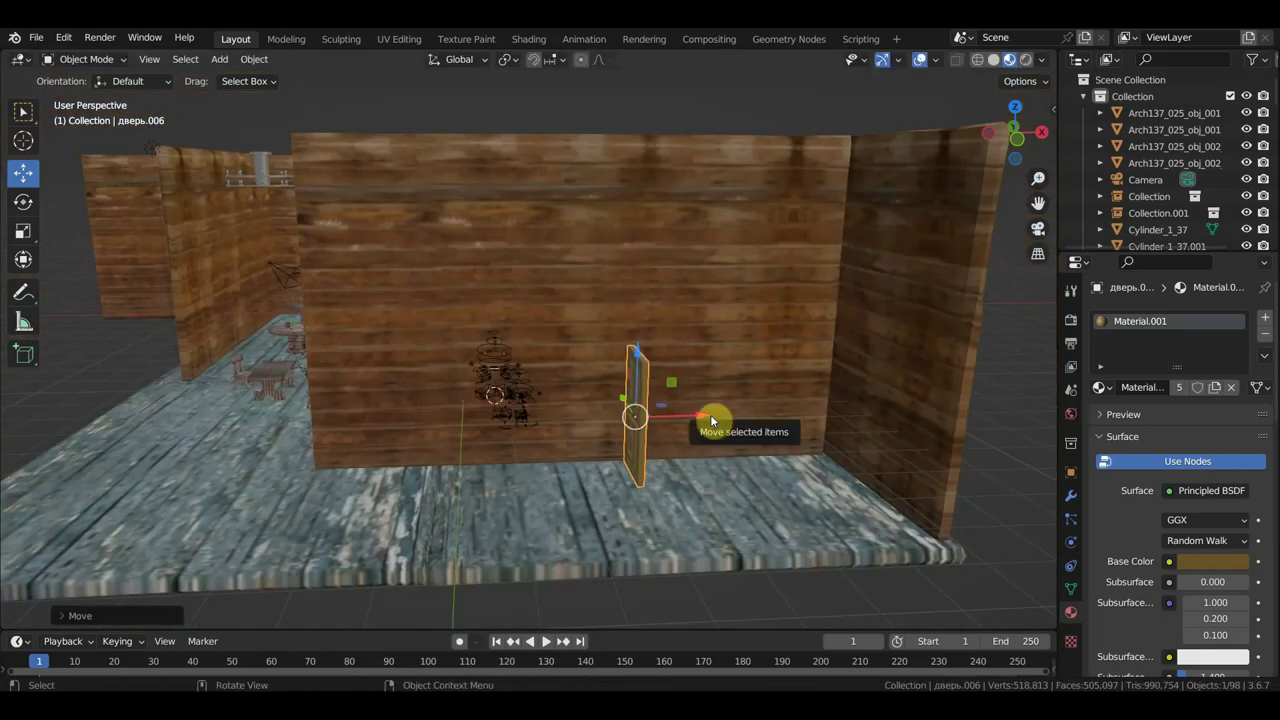
# - Rotate door дверь.006 by 90° in top view and shift it along Y
pyautogui.press('KP_7')
pyautogui.press('r')
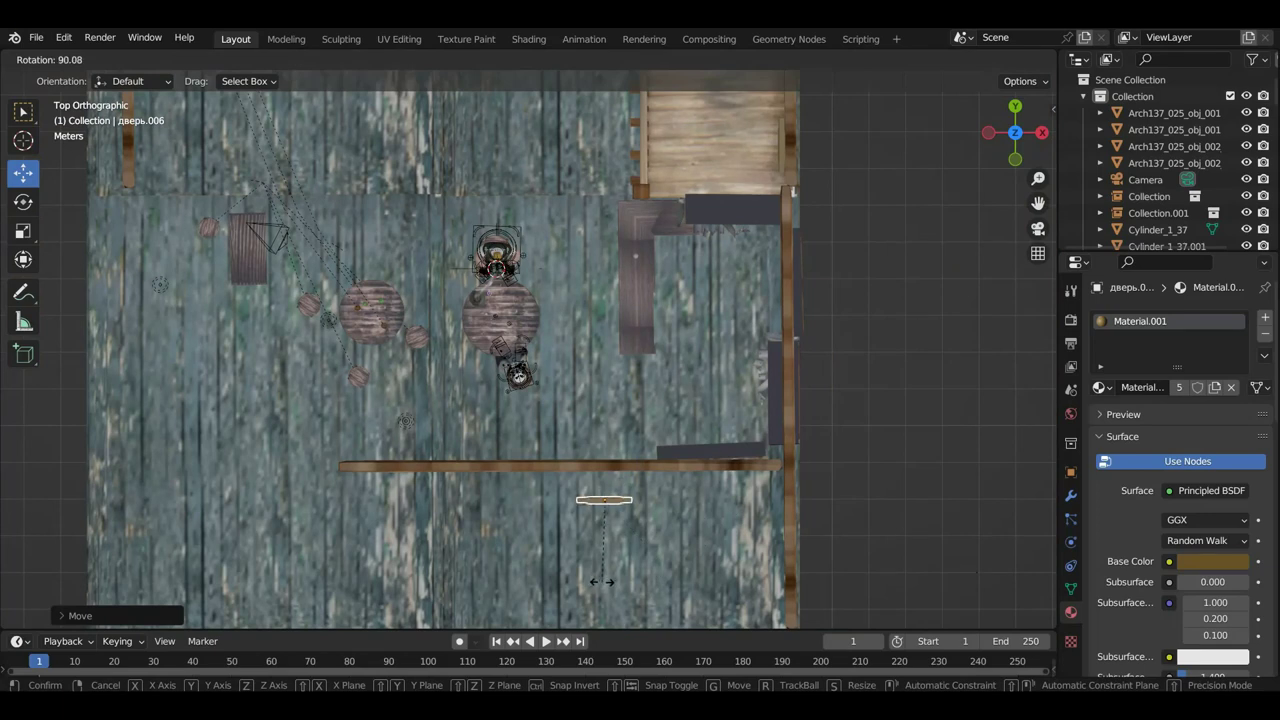
pyautogui.click(605, 580)
pyautogui.moveTo(604, 452)
pyautogui.mouseDown()
pyautogui.moveTo(604, 397)
pyautogui.moveTo(605, 467)
pyautogui.moveTo(590, 467)
pyautogui.mouseUp()
# - Slide the door along X until it stands against the back wall near the couple's table
pyautogui.press('x')
pyautogui.moveTo(590, 467)
pyautogui.mouseDown(button='middle')
pyautogui.moveTo(652, 457)
pyautogui.moveTo(877, 329)
pyautogui.moveTo(742, 345)
pyautogui.moveTo(813, 316)
pyautogui.moveTo(657, 334)
pyautogui.moveTo(783, 317)
pyautogui.moveTo(677, 387)
pyautogui.mouseUp(button='middle')
pyautogui.scroll(4, 742, 345)
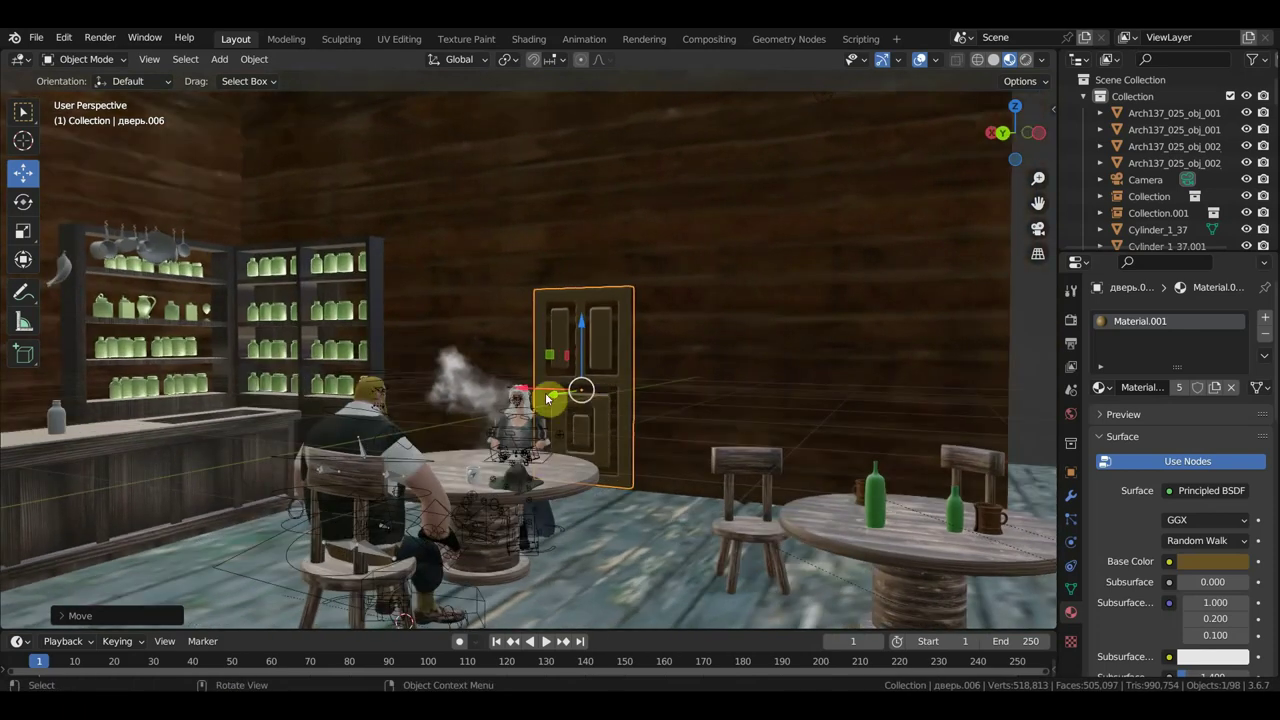
pyautogui.moveTo(522, 389)
pyautogui.mouseDown()
pyautogui.moveTo(646, 423)
pyautogui.moveTo(531, 434)
pyautogui.moveTo(481, 409)
pyautogui.moveTo(588, 395)
pyautogui.mouseUp()
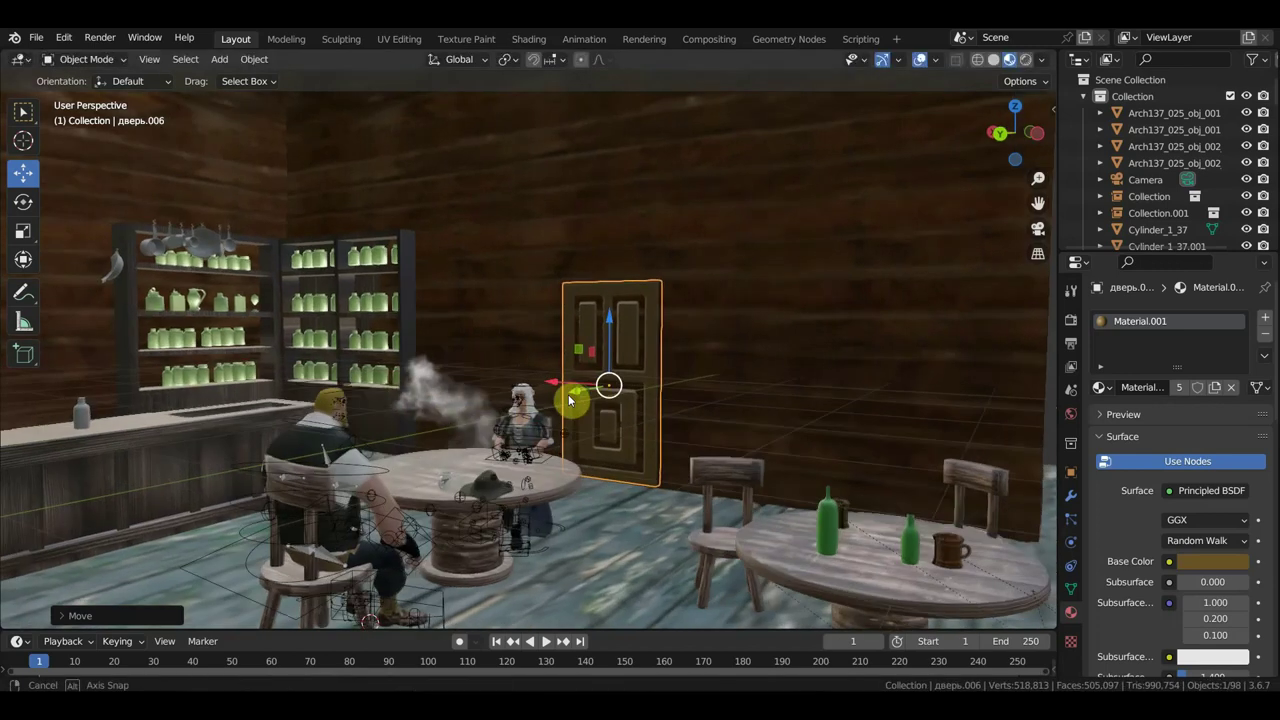
pyautogui.moveTo(588, 395); pyautogui.dragTo(573, 405, button='middle')
pyautogui.moveTo(605, 395); pyautogui.dragTo(600, 386)
pyautogui.moveTo(600, 386); pyautogui.dragTo(644, 376, button='middle')
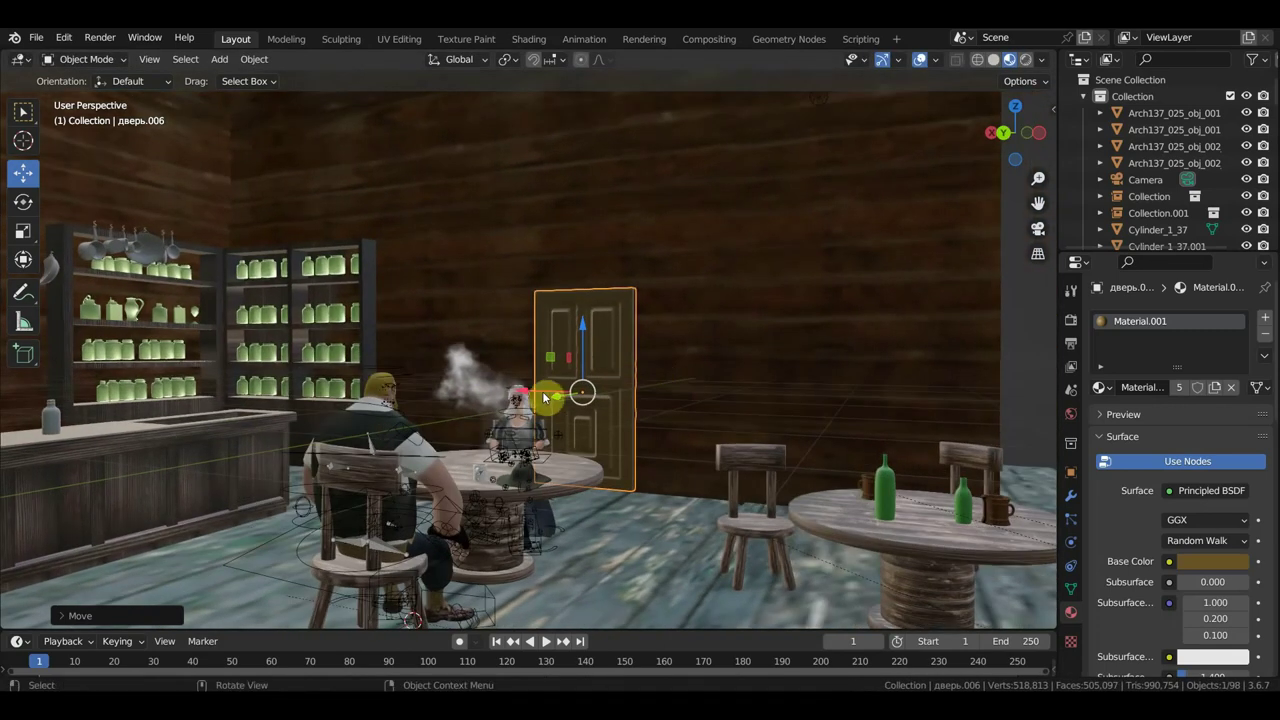
pyautogui.moveTo(525, 396); pyautogui.dragTo(567, 399)
pyautogui.moveTo(658, 414)
pyautogui.mouseDown(button='middle')
pyautogui.moveTo(723, 343)
pyautogui.moveTo(583, 354)
pyautogui.moveTo(563, 343)
pyautogui.moveTo(543, 357)
pyautogui.mouseUp(button='middle')
pyautogui.moveTo(463, 271)
pyautogui.mouseDown(button='middle')
pyautogui.moveTo(426, 286)
pyautogui.moveTo(480, 306)
pyautogui.moveTo(501, 267)
pyautogui.moveTo(491, 360)
pyautogui.moveTo(277, 506)
pyautogui.moveTo(443, 383)
pyautogui.moveTo(421, 456)
pyautogui.moveTo(337, 457)
pyautogui.moveTo(700, 323)
pyautogui.moveTo(671, 331)
pyautogui.moveTo(569, 272)
pyautogui.moveTo(551, 246)
pyautogui.moveTo(617, 389)
pyautogui.moveTo(671, 336)
pyautogui.moveTo(607, 296)
pyautogui.mouseUp(button='middle')
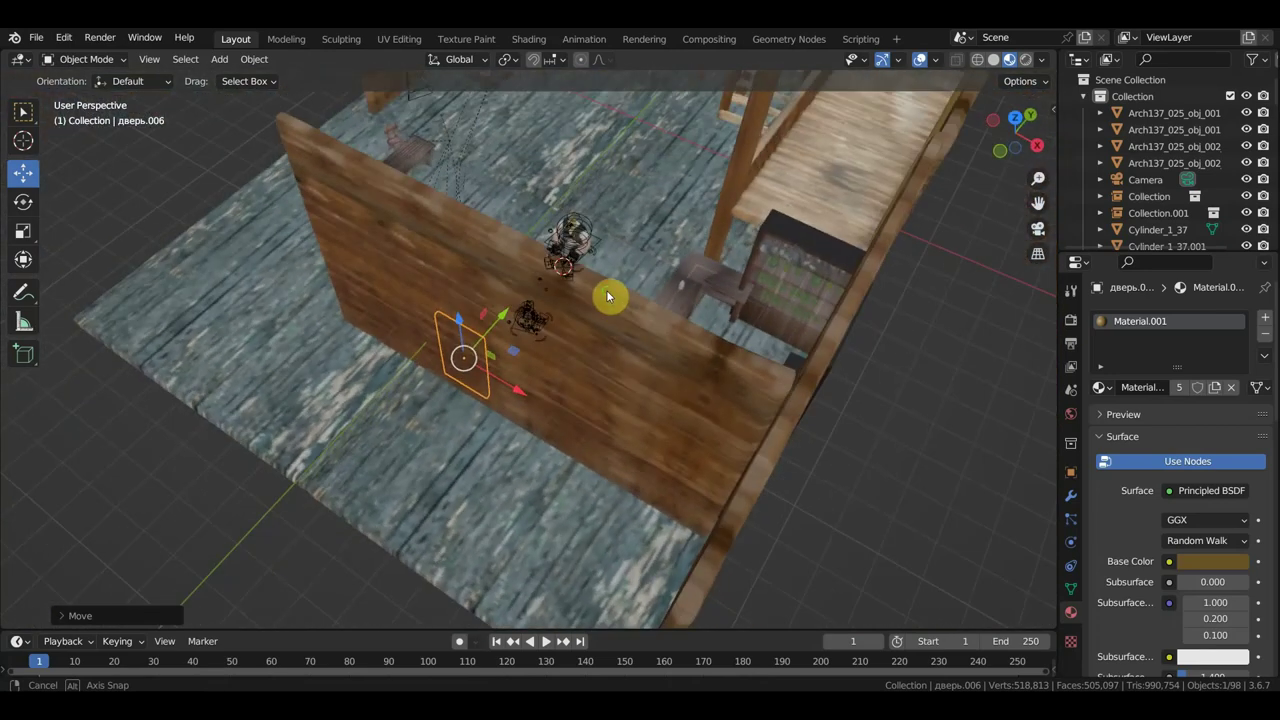
# - Delete the wall running along the room's edge
pyautogui.click(860, 298)
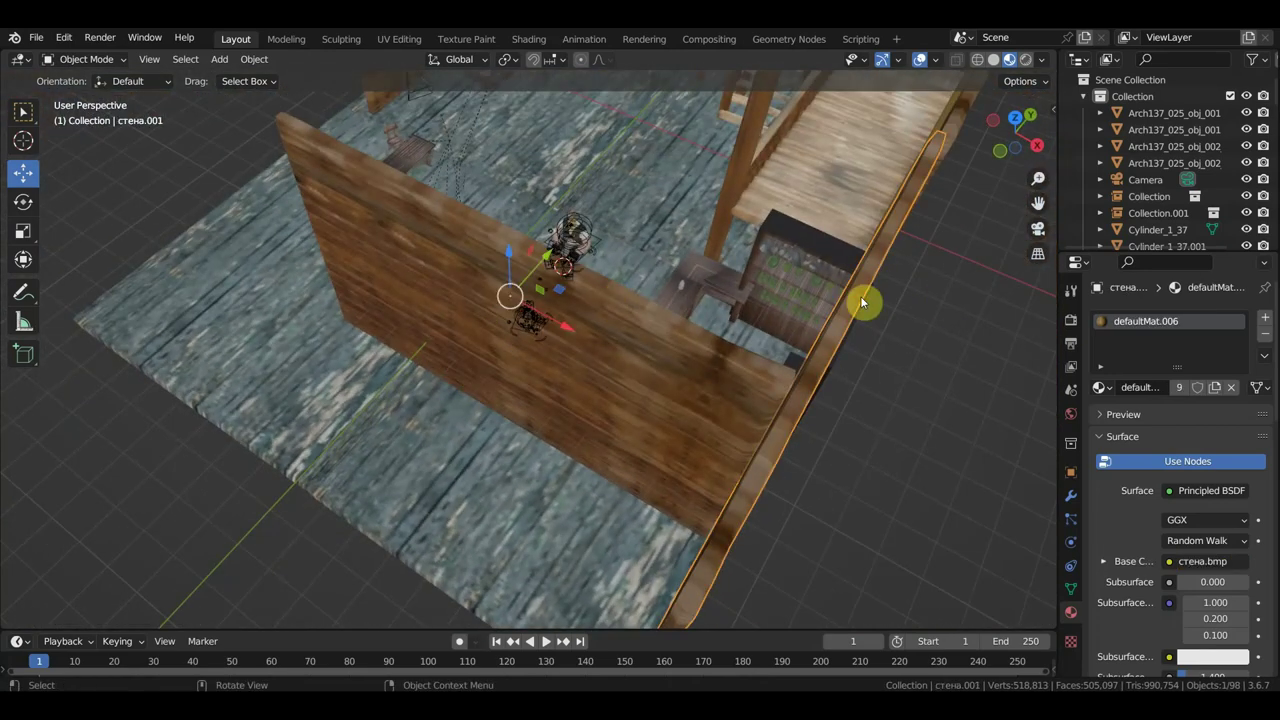
pyautogui.press('Delete')
pyautogui.moveTo(888, 318)
pyautogui.mouseDown(button='middle')
pyautogui.moveTo(808, 334)
pyautogui.moveTo(766, 272)
pyautogui.moveTo(763, 363)
pyautogui.moveTo(757, 354)
pyautogui.moveTo(740, 400)
pyautogui.mouseUp(button='middle')
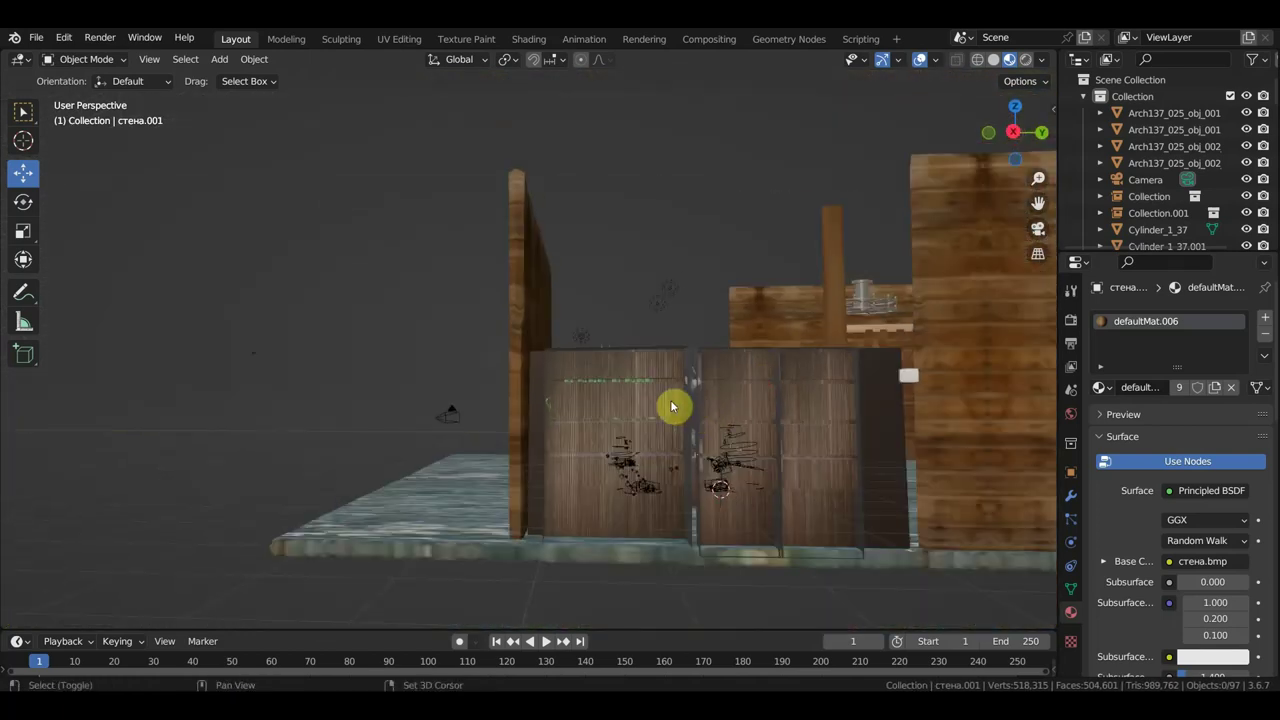
# - Move both shelf cabinets and their bottle sets about 0.65 m along X, then paste in the roof pieces
pyautogui.click(643, 380)
pyautogui.keyDown('shift'); pyautogui.click(820, 380); pyautogui.keyUp('shift')
pyautogui.moveTo(820, 380); pyautogui.dragTo(820, 543, button='middle')
pyautogui.press('g')
pyautogui.moveTo(680, 541)
pyautogui.mouseDown(button='middle')
pyautogui.moveTo(409, 480)
pyautogui.moveTo(306, 413)
pyautogui.mouseUp(button='middle')
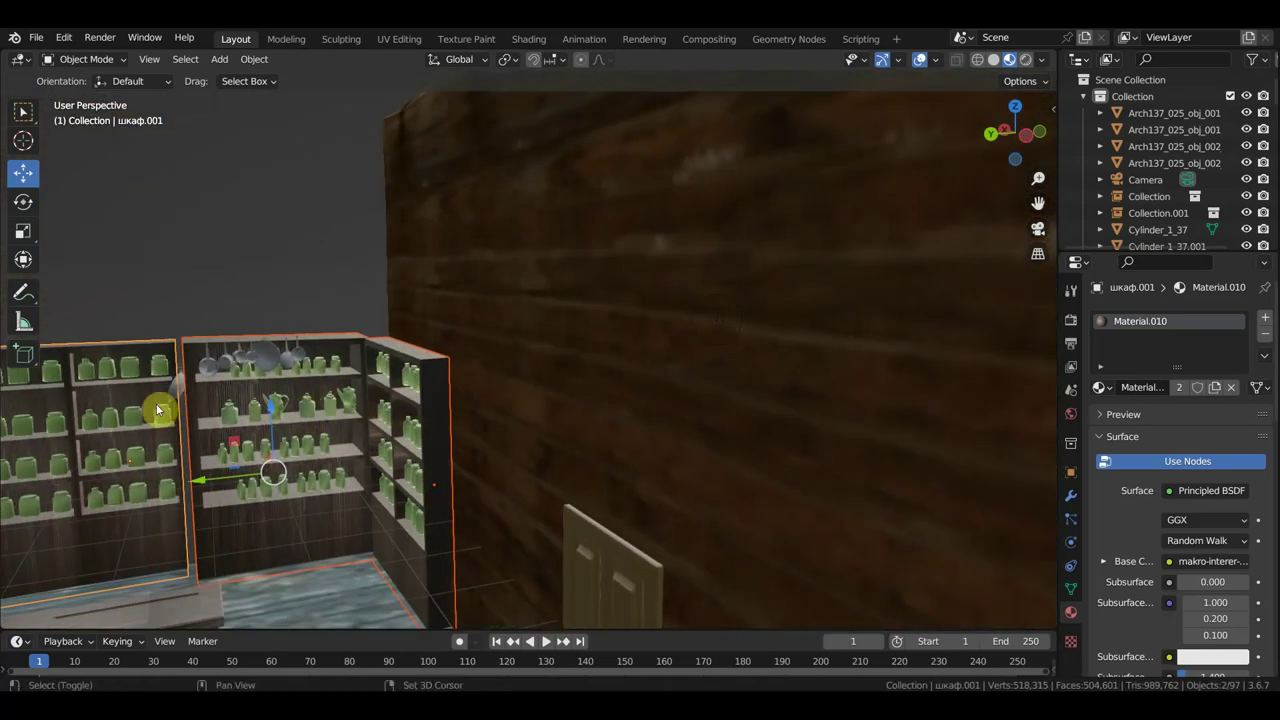
pyautogui.keyDown('shift'); pyautogui.click(136, 374); pyautogui.keyUp('shift')
pyautogui.keyDown('shift'); pyautogui.click(300, 366); pyautogui.keyUp('shift')
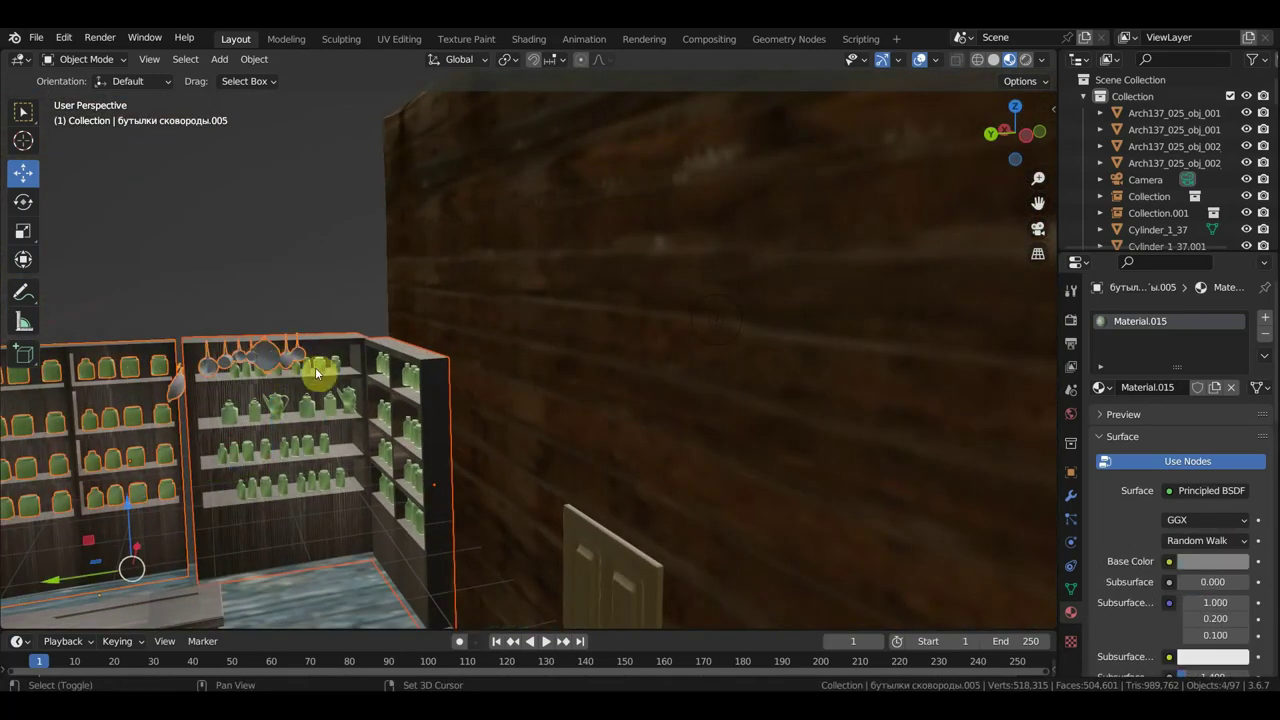
pyautogui.keyDown('shift'); pyautogui.click(321, 365); pyautogui.keyUp('shift')
pyautogui.scroll(-3, 360, 378)
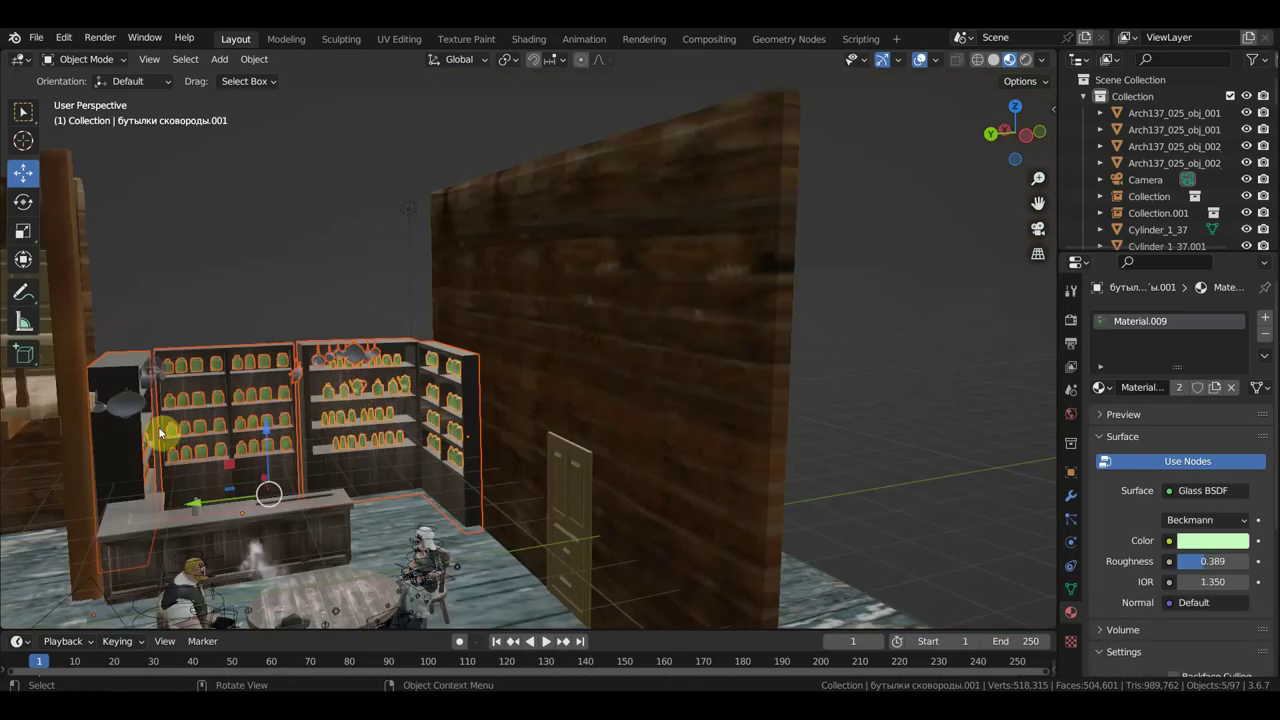
pyautogui.keyDown('shift'); pyautogui.click(125, 408); pyautogui.keyUp('shift')
pyautogui.scroll(-3, 110, 414)
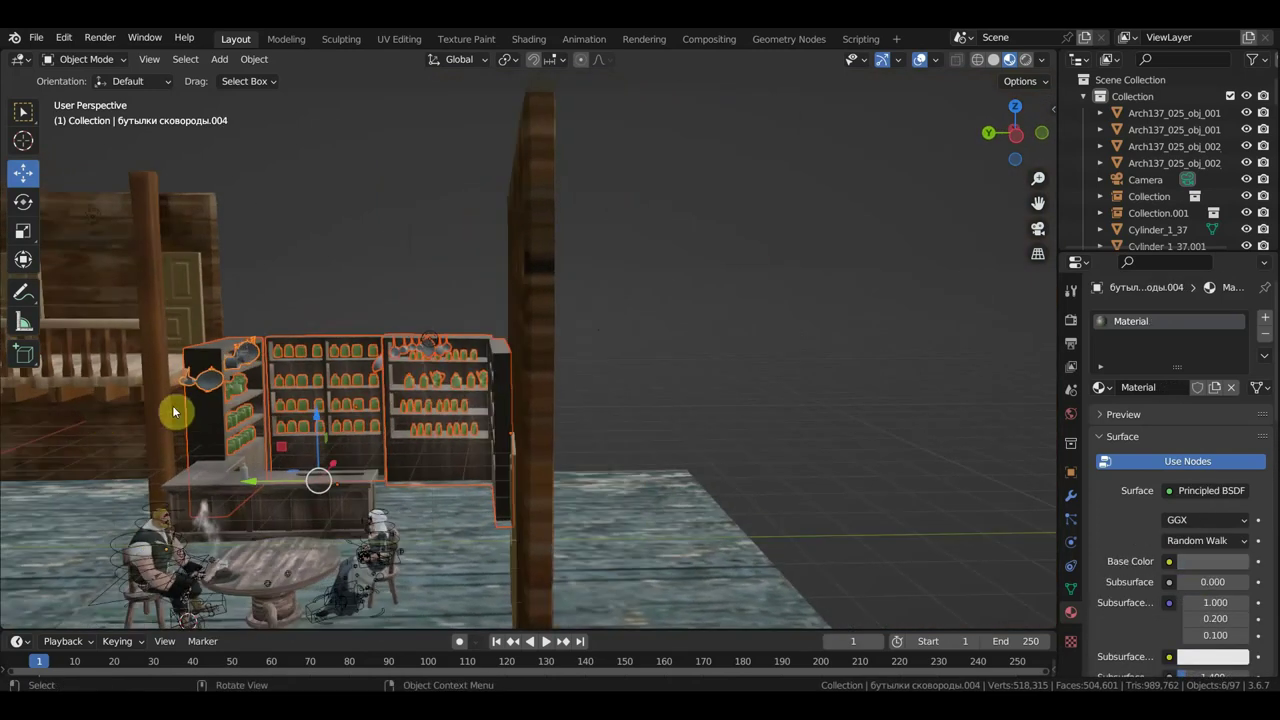
pyautogui.moveTo(409, 371); pyautogui.dragTo(703, 354, button='middle')
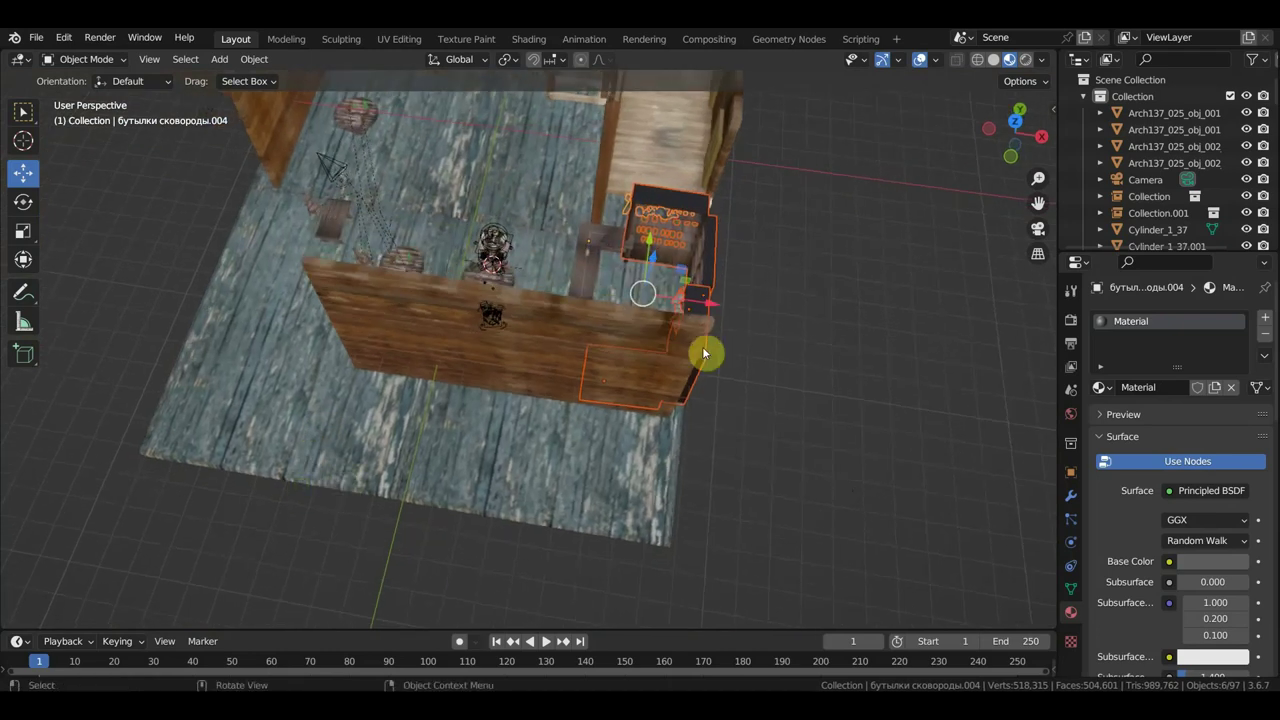
pyautogui.moveTo(735, 311); pyautogui.dragTo(696, 309)
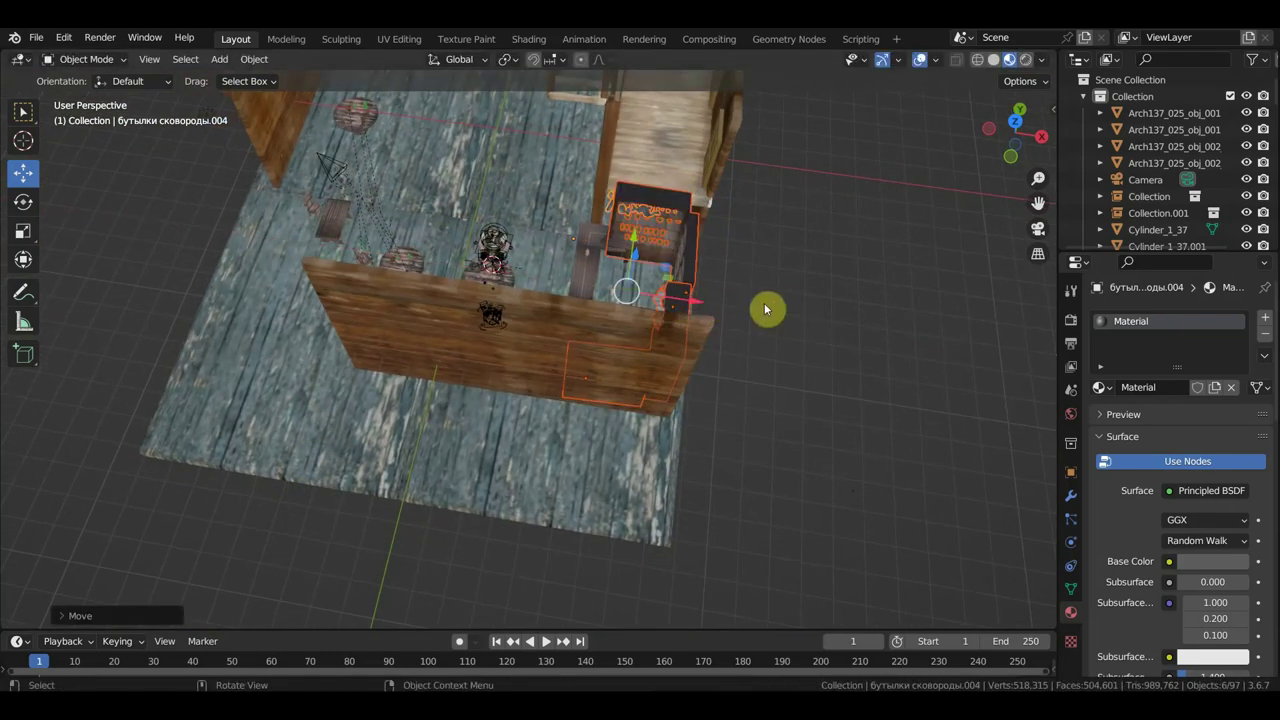
pyautogui.hotkey('ctrl', 'v')
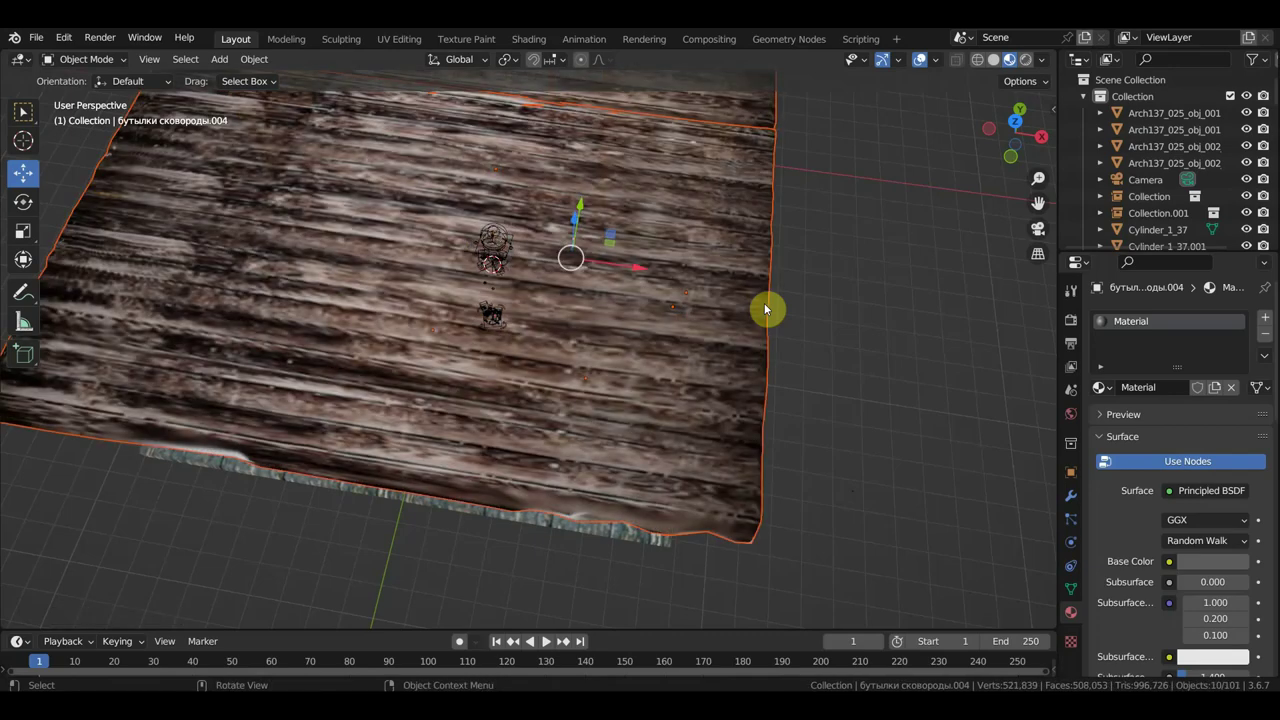
pyautogui.moveTo(766, 303); pyautogui.dragTo(770, 215, button='middle')
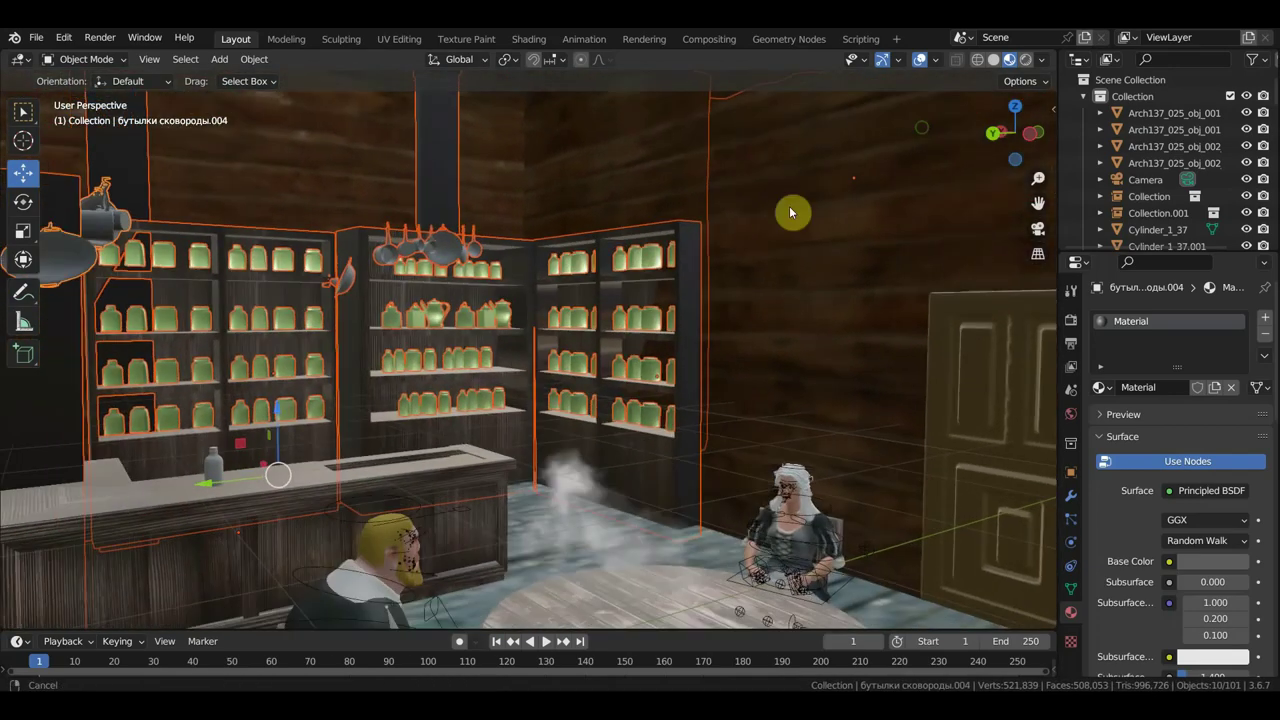
pyautogui.moveTo(770, 222)
pyautogui.mouseDown(button='middle')
pyautogui.moveTo(712, 278)
pyautogui.moveTo(398, 338)
pyautogui.moveTo(437, 337)
pyautogui.mouseUp(button='middle')
pyautogui.scroll(-5, 710, 279)
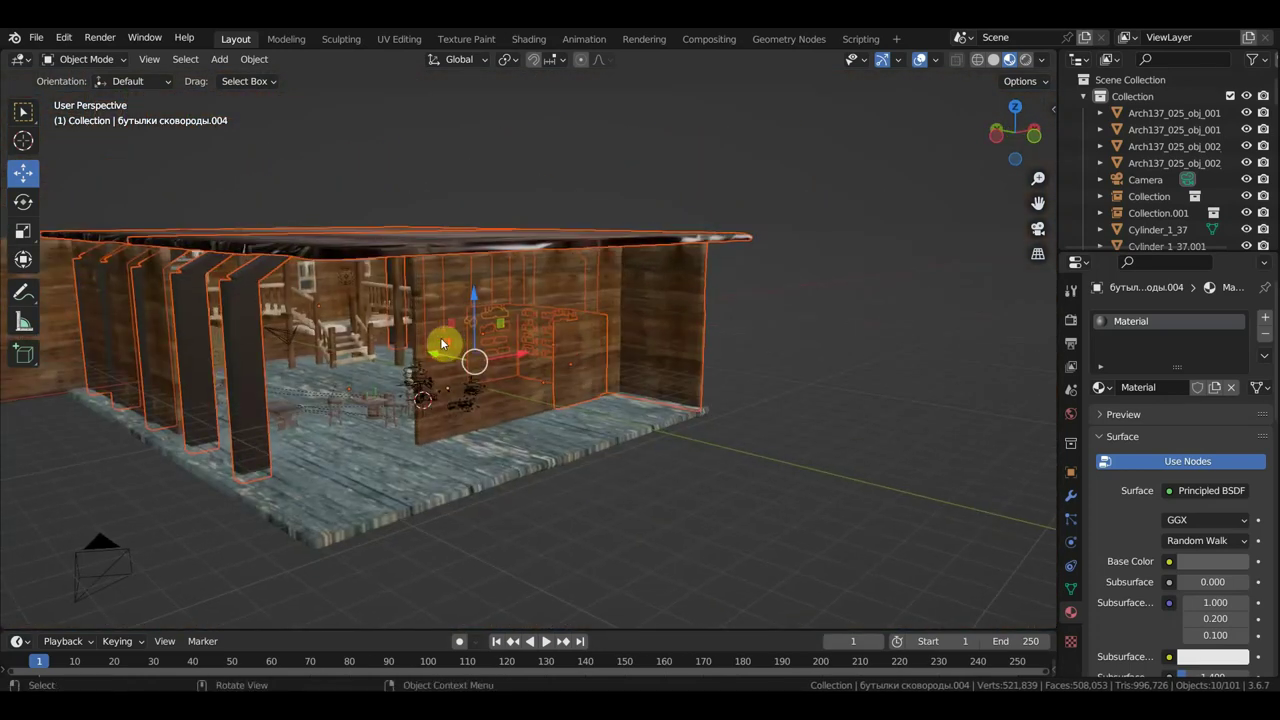
pyautogui.scroll(10, 440, 335)
pyautogui.moveTo(312, 311)
pyautogui.mouseDown(button='middle')
pyautogui.moveTo(89, 305)
pyautogui.moveTo(139, 308)
pyautogui.mouseUp(button='middle')
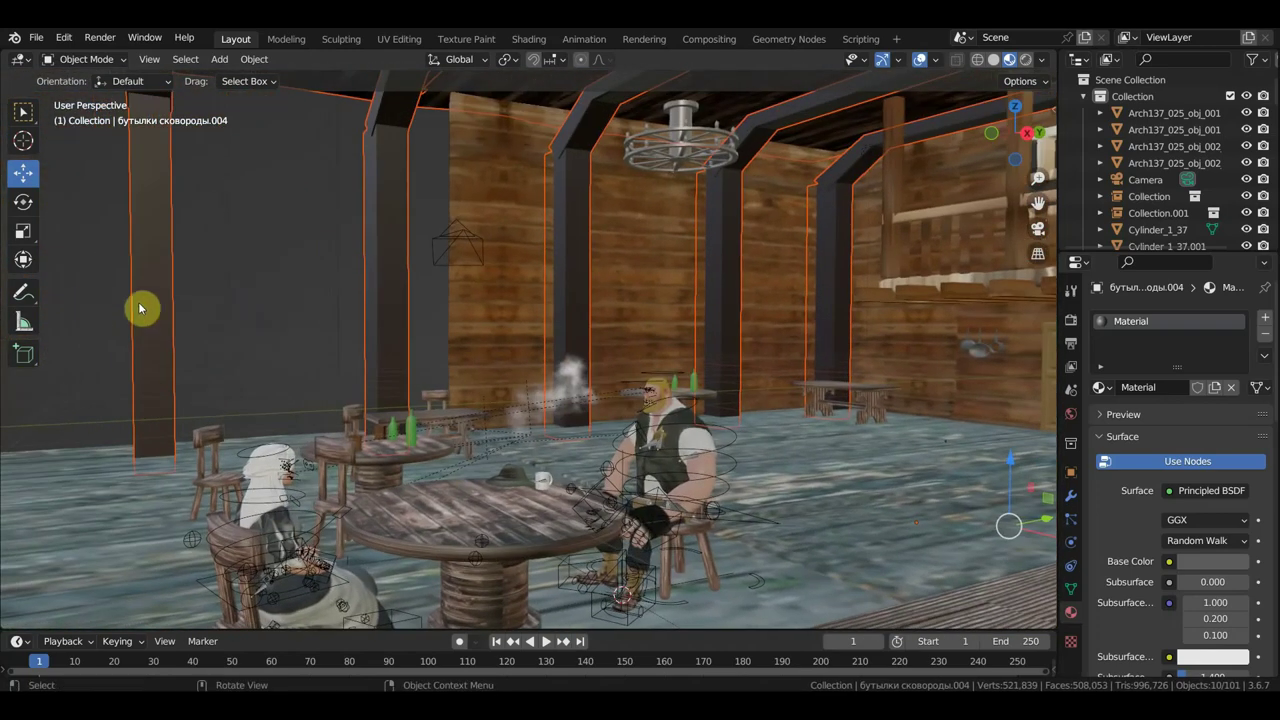
pyautogui.moveTo(310, 323)
pyautogui.mouseDown(button='middle')
pyautogui.moveTo(400, 323)
pyautogui.moveTo(440, 289)
pyautogui.moveTo(443, 251)
pyautogui.moveTo(543, 283)
pyautogui.moveTo(514, 283)
pyautogui.moveTo(617, 281)
pyautogui.moveTo(434, 345)
pyautogui.mouseUp(button='middle')
pyautogui.scroll(1, 549, 337)
pyautogui.scroll(2, 980, 374)
pyautogui.scroll(2, 726, 423)
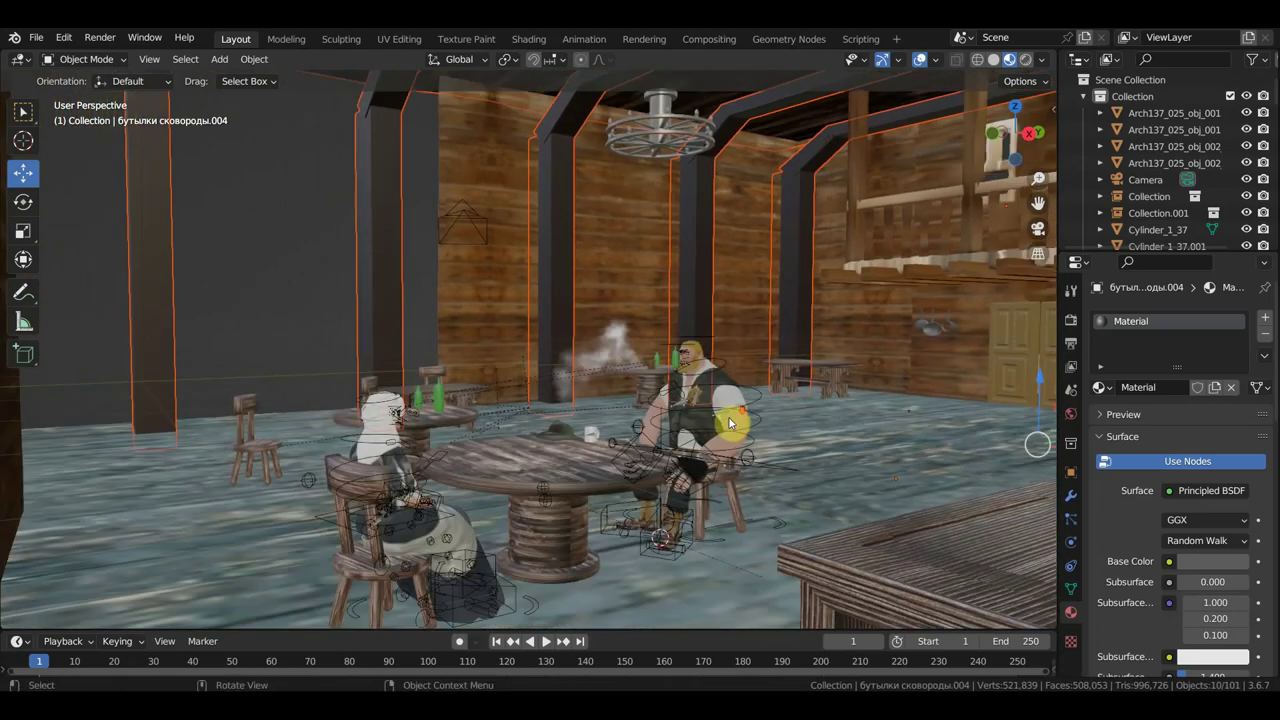
pyautogui.scroll(3, 722, 427)
pyautogui.scroll(-2, 817, 437)
pyautogui.scroll(-2, 534, 457)
pyautogui.scroll(-3, 517, 457)
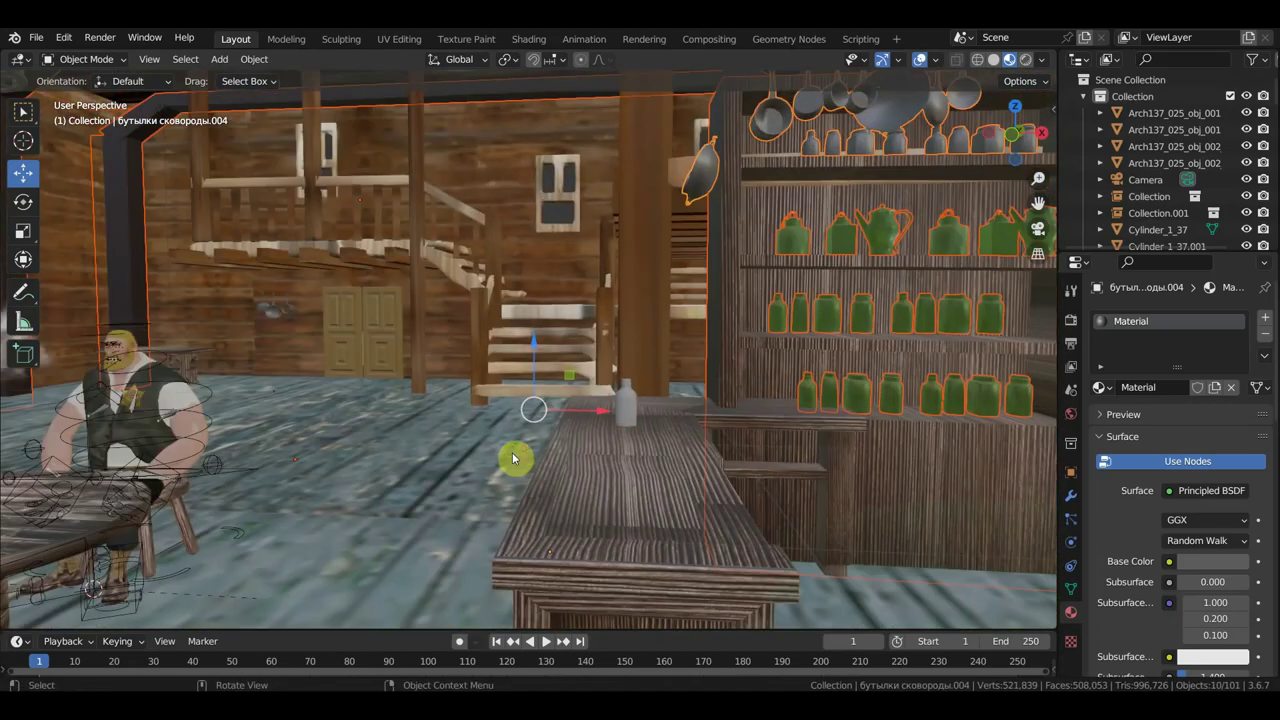
pyautogui.scroll(-2, 955, 447)
pyautogui.moveTo(955, 447)
pyautogui.mouseDown(button='middle')
pyautogui.moveTo(654, 446)
pyautogui.moveTo(700, 409)
pyautogui.moveTo(775, 388)
pyautogui.moveTo(800, 211)
pyautogui.moveTo(909, 106)
pyautogui.moveTo(136, 597)
pyautogui.moveTo(157, 565)
pyautogui.mouseUp(button='middle')
pyautogui.scroll(-5, 394, 423)
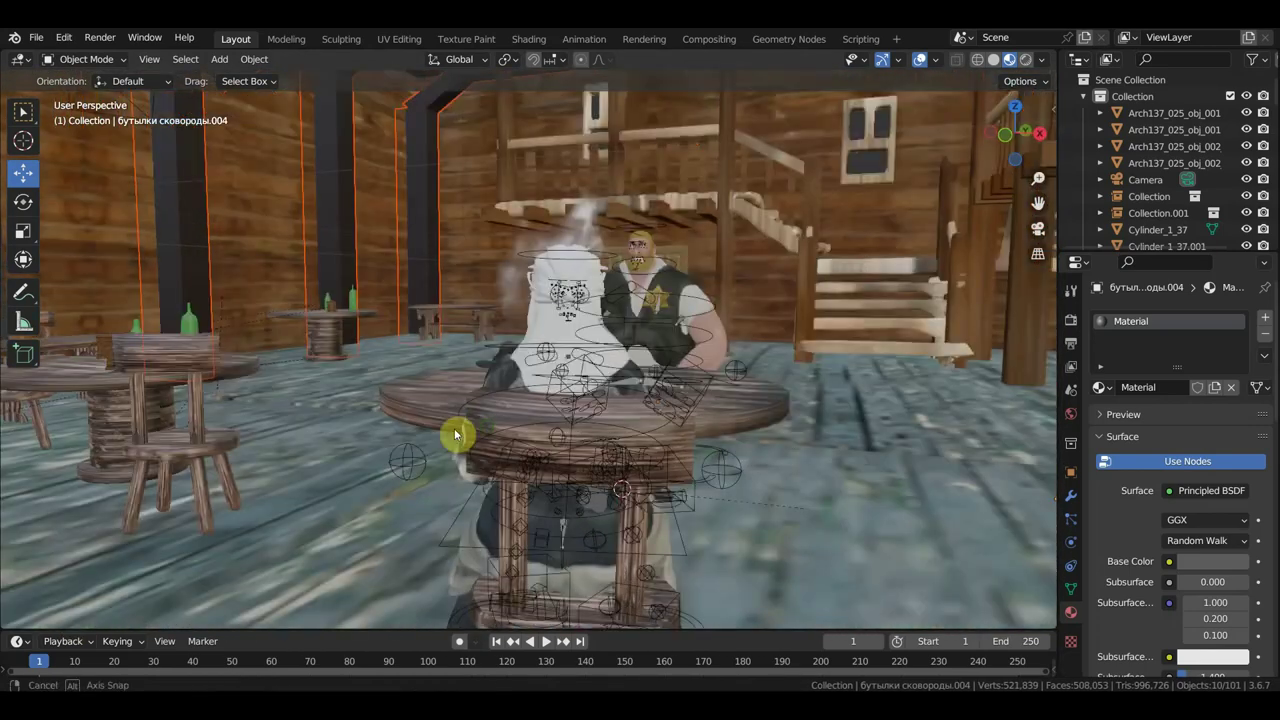
pyautogui.scroll(-3, 434, 434)
# - Lengthen wall стена.003 toward the left with the Transform tool's scale handle
pyautogui.click(441, 205)
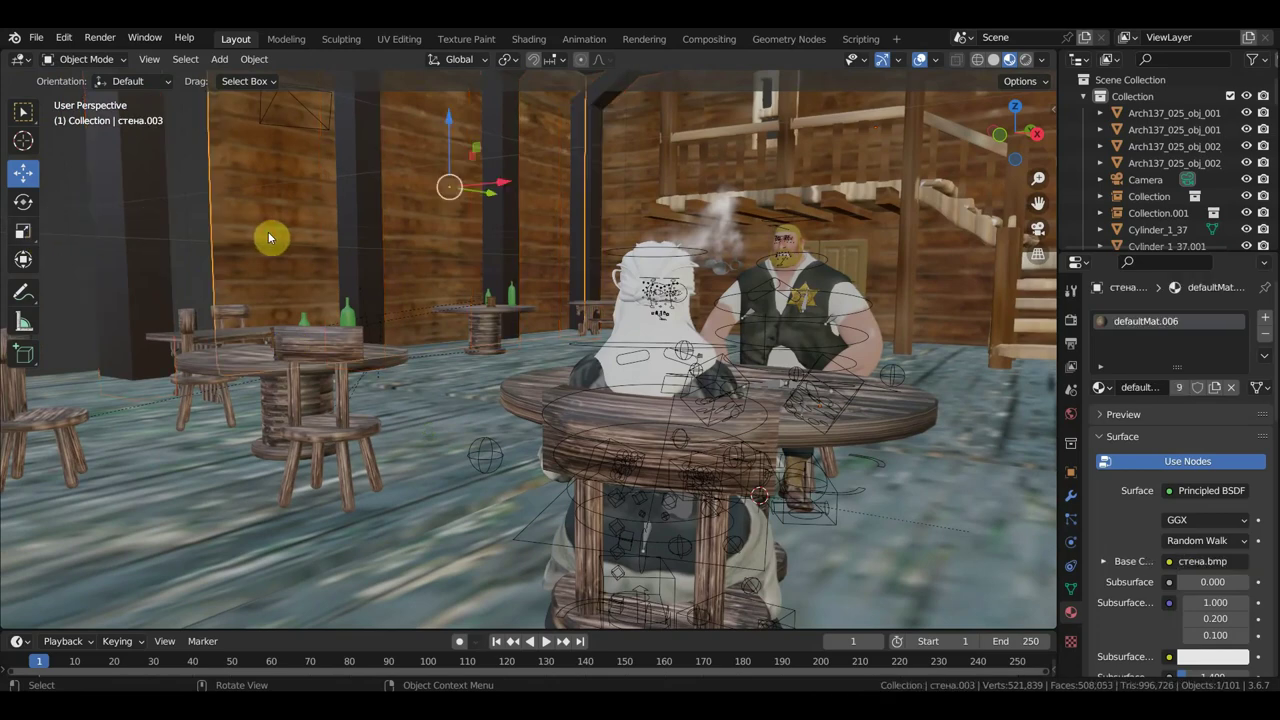
pyautogui.click(20, 257)
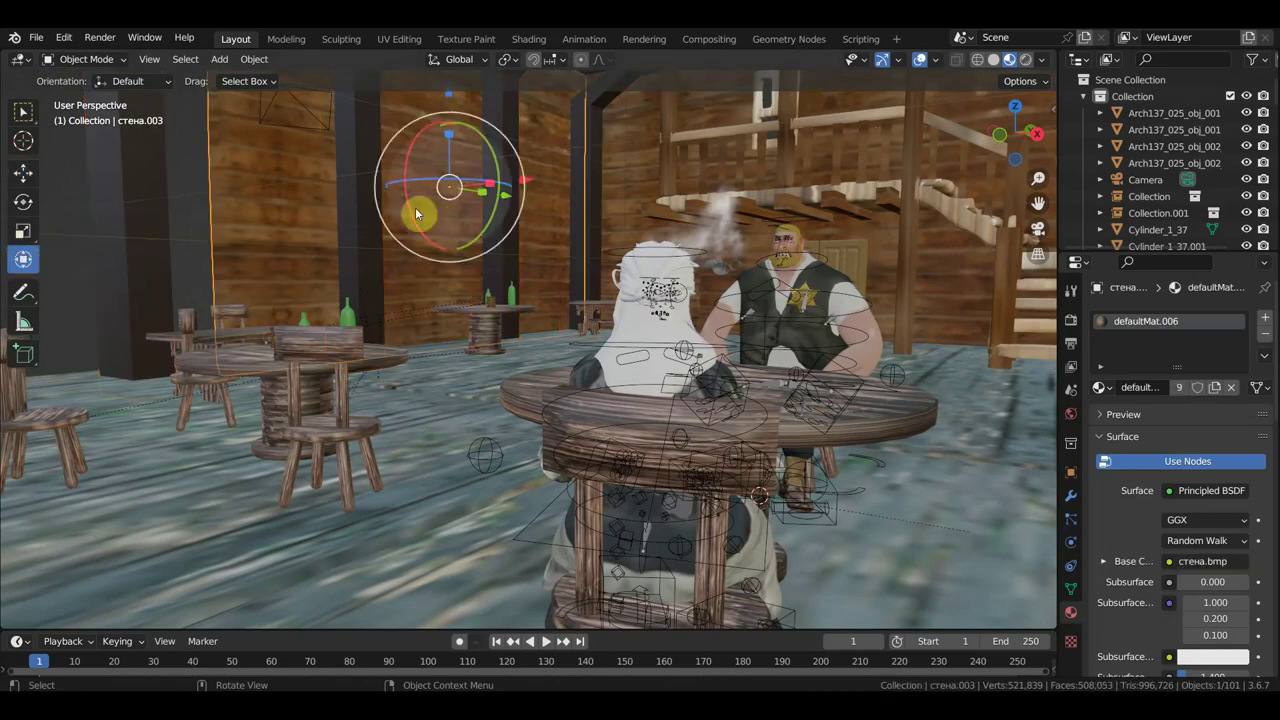
pyautogui.moveTo(517, 189)
pyautogui.mouseDown(button='middle')
pyautogui.moveTo(755, 210)
pyautogui.moveTo(520, 323)
pyautogui.moveTo(257, 423)
pyautogui.mouseUp(button='middle')
pyautogui.scroll(-3, 252, 428)
pyautogui.scroll(-2, 254, 430)
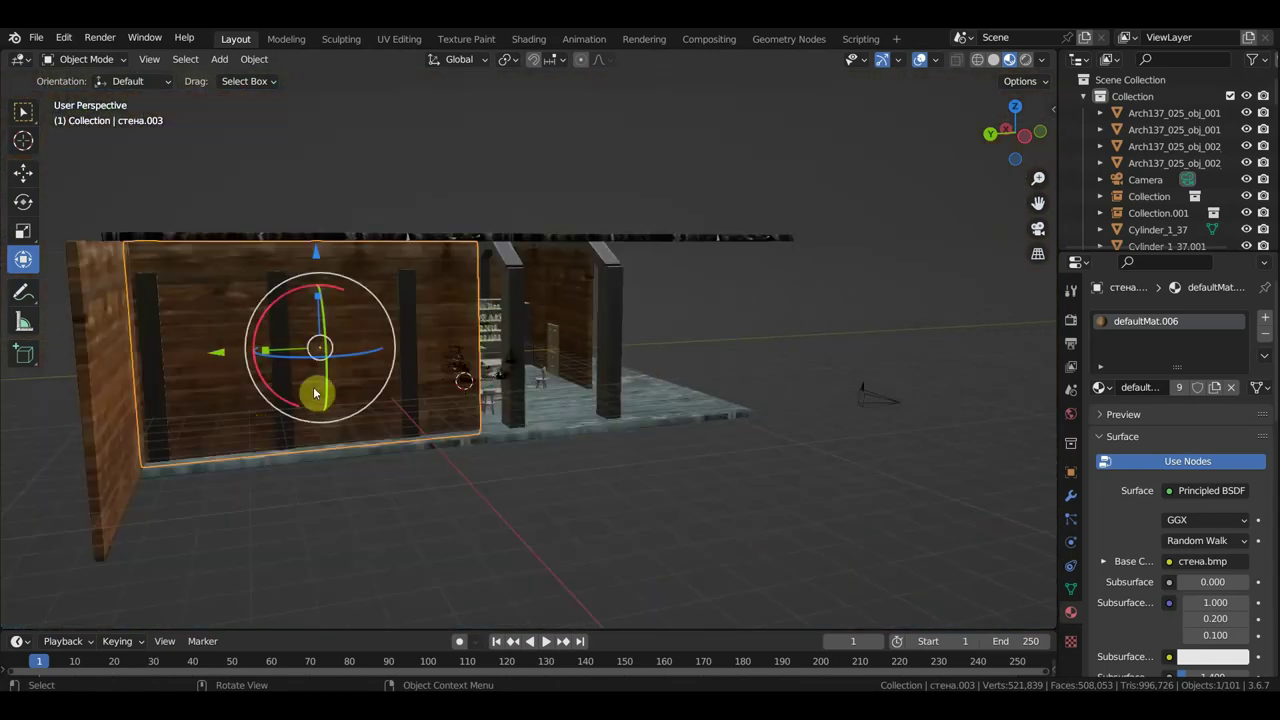
pyautogui.moveTo(264, 350)
pyautogui.mouseDown()
pyautogui.moveTo(227, 352)
pyautogui.moveTo(325, 373)
pyautogui.mouseUp()
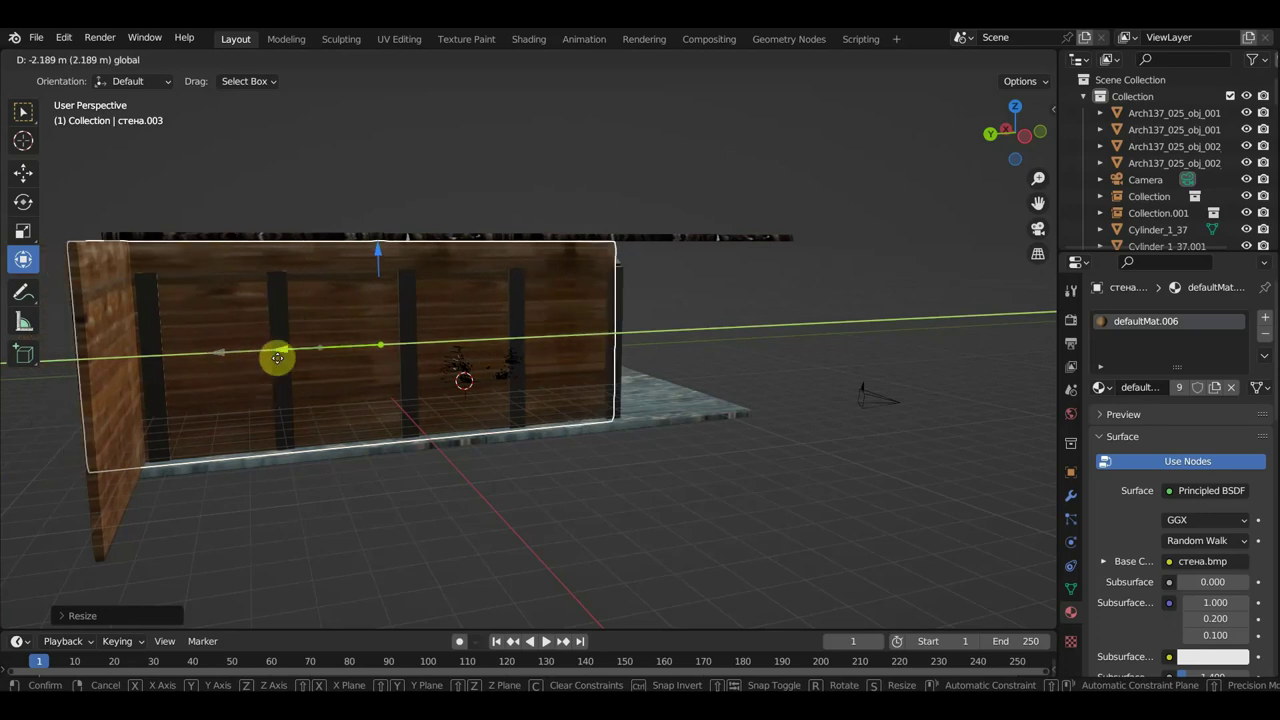
pyautogui.click(322, 372)
pyautogui.moveTo(322, 372)
pyautogui.mouseDown(button='middle')
pyautogui.moveTo(348, 374)
pyautogui.moveTo(162, 375)
pyautogui.moveTo(280, 351)
pyautogui.moveTo(376, 369)
pyautogui.moveTo(337, 363)
pyautogui.moveTo(400, 343)
pyautogui.moveTo(325, 362)
pyautogui.moveTo(410, 385)
pyautogui.mouseUp(button='middle')
pyautogui.scroll(5, 162, 375)
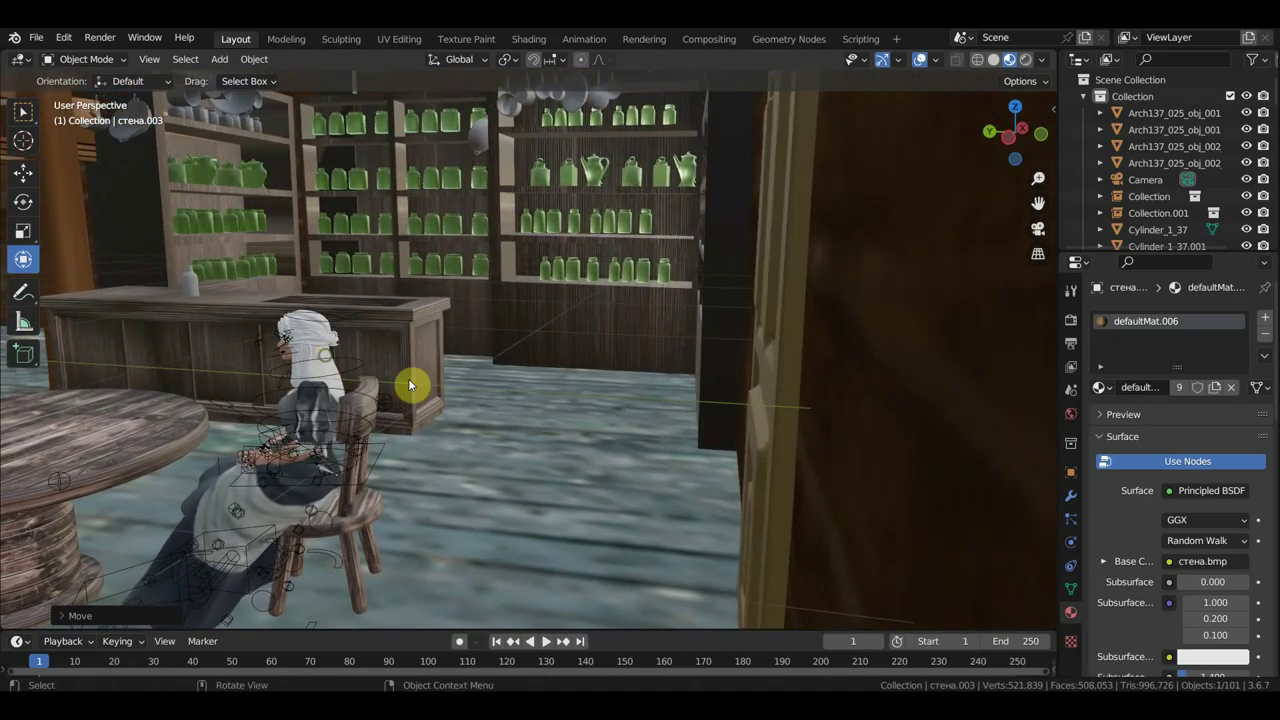
# - Nudge door дверь.006 about 0.01 m along the wall, then select the green bottles
pyautogui.click(780, 495)
pyautogui.moveTo(688, 400); pyautogui.dragTo(686, 400)
pyautogui.moveTo(686, 400)
pyautogui.mouseDown(button='middle')
pyautogui.moveTo(883, 400)
pyautogui.moveTo(755, 422)
pyautogui.moveTo(823, 377)
pyautogui.moveTo(689, 374)
pyautogui.mouseUp(button='middle')
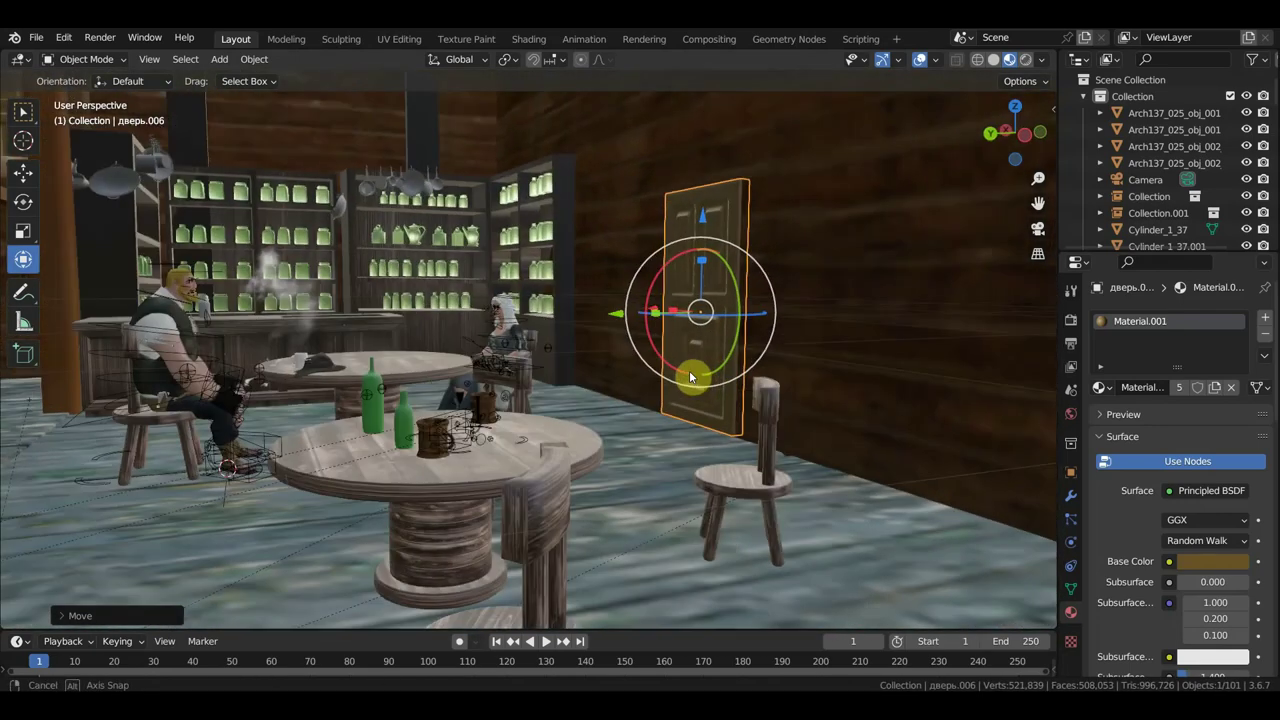
pyautogui.moveTo(500, 391)
pyautogui.mouseDown(button='middle')
pyautogui.moveTo(334, 380)
pyautogui.moveTo(563, 420)
pyautogui.moveTo(449, 400)
pyautogui.moveTo(543, 366)
pyautogui.moveTo(566, 312)
pyautogui.mouseUp(button='middle')
pyautogui.click(566, 309)
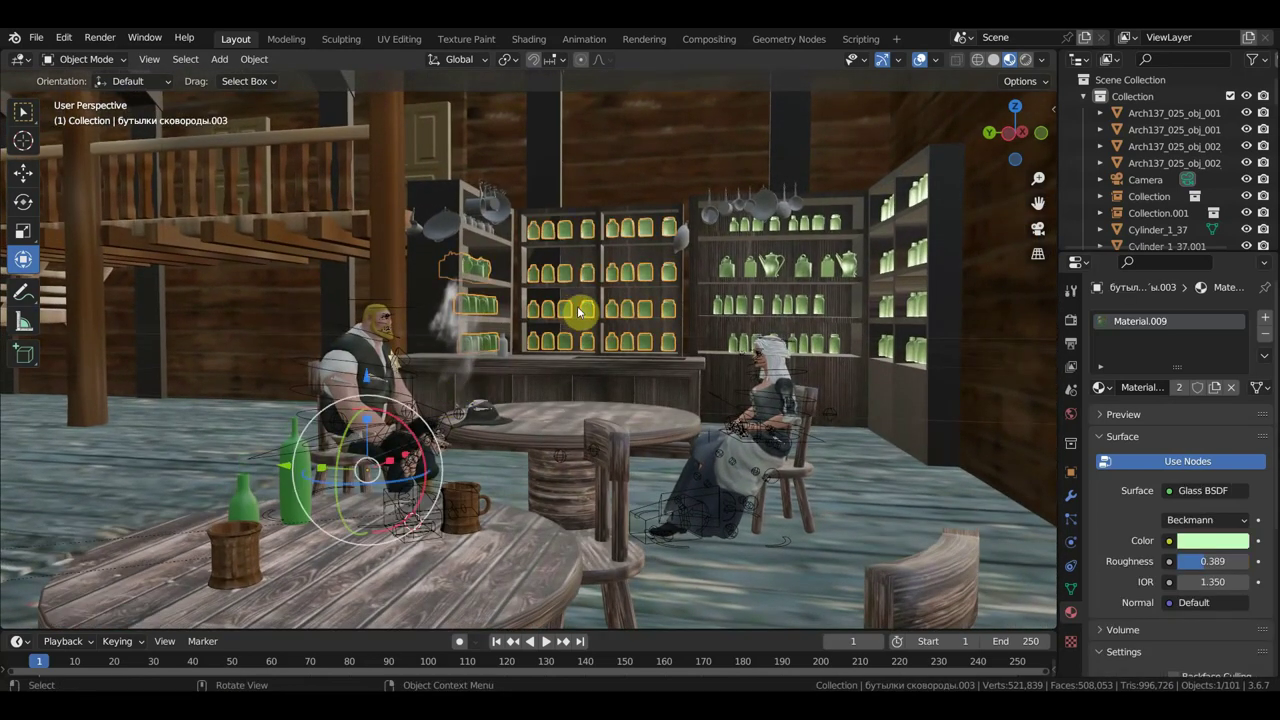
# - Set the green bottles' origin to geometry and shrink them along one axis
pyautogui.moveTo(586, 314)
pyautogui.mouseDown(button='middle')
pyautogui.moveTo(543, 343)
pyautogui.moveTo(571, 349)
pyautogui.mouseUp(button='middle')
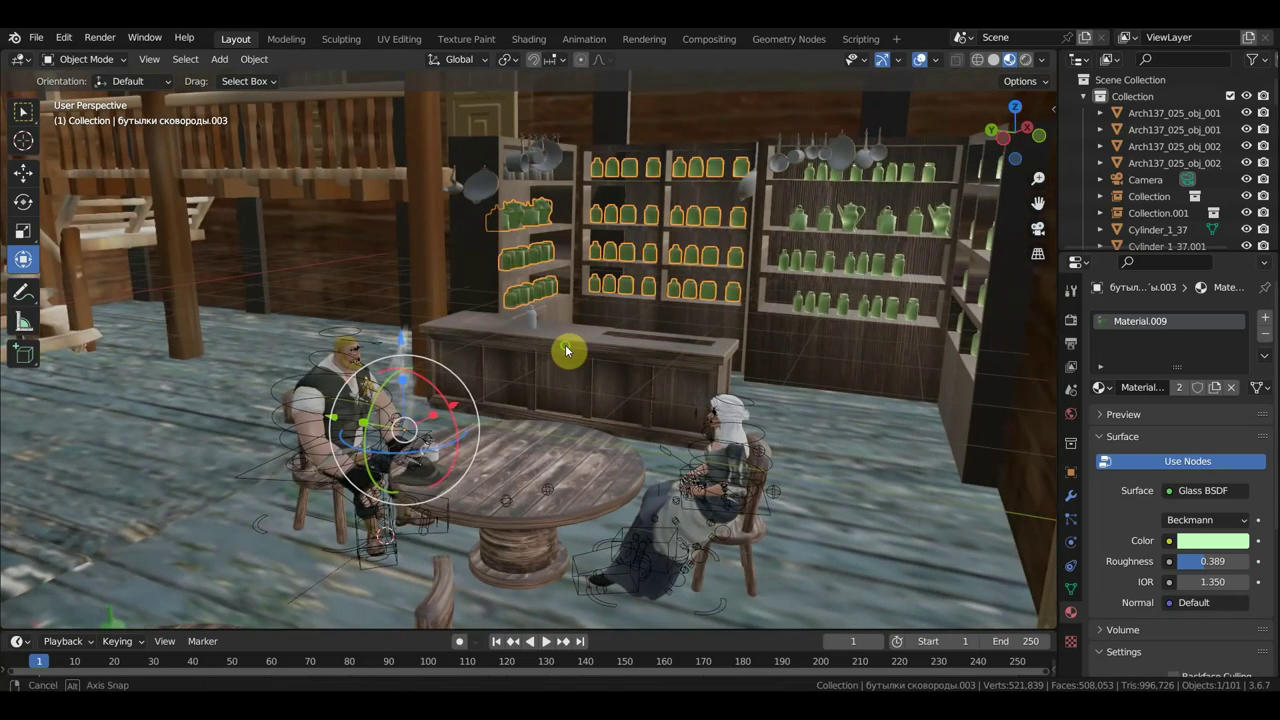
pyautogui.scroll(3, 586, 339)
pyautogui.moveTo(652, 275)
pyautogui.mouseDown(button='middle')
pyautogui.moveTo(612, 306)
pyautogui.moveTo(648, 280)
pyautogui.mouseUp(button='middle')
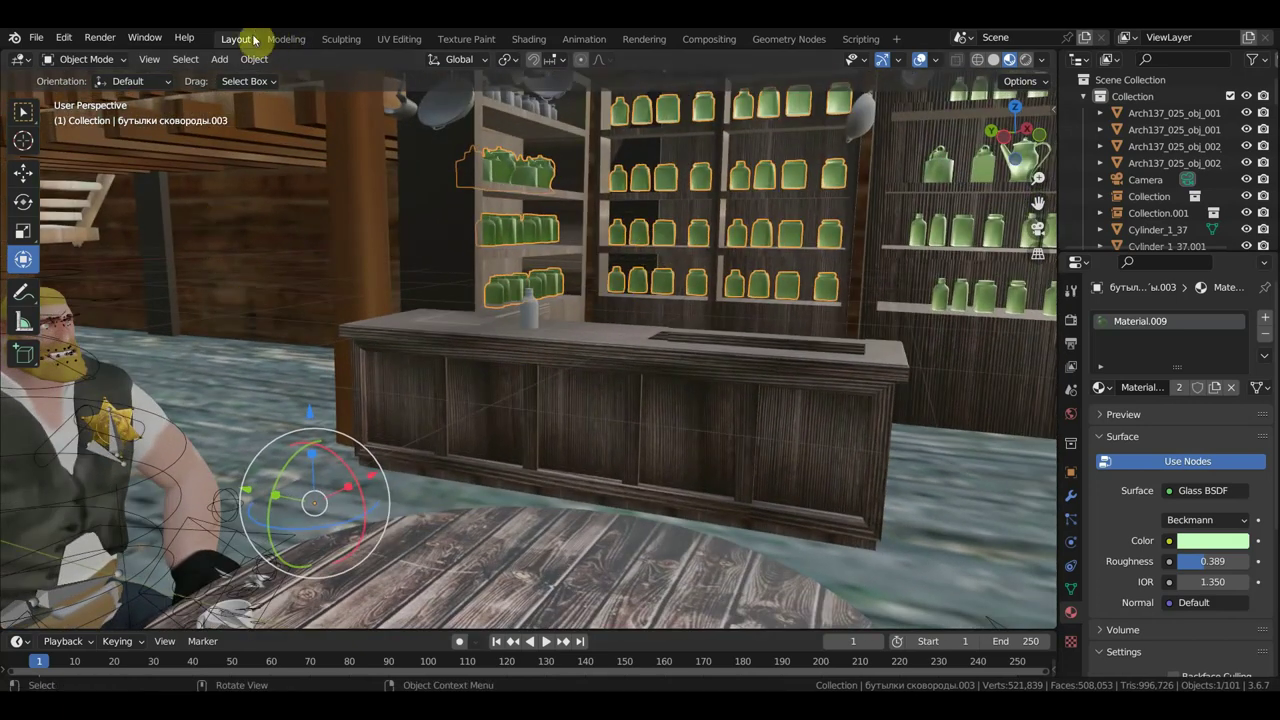
pyautogui.click(254, 59)
pyautogui.click(516, 148)
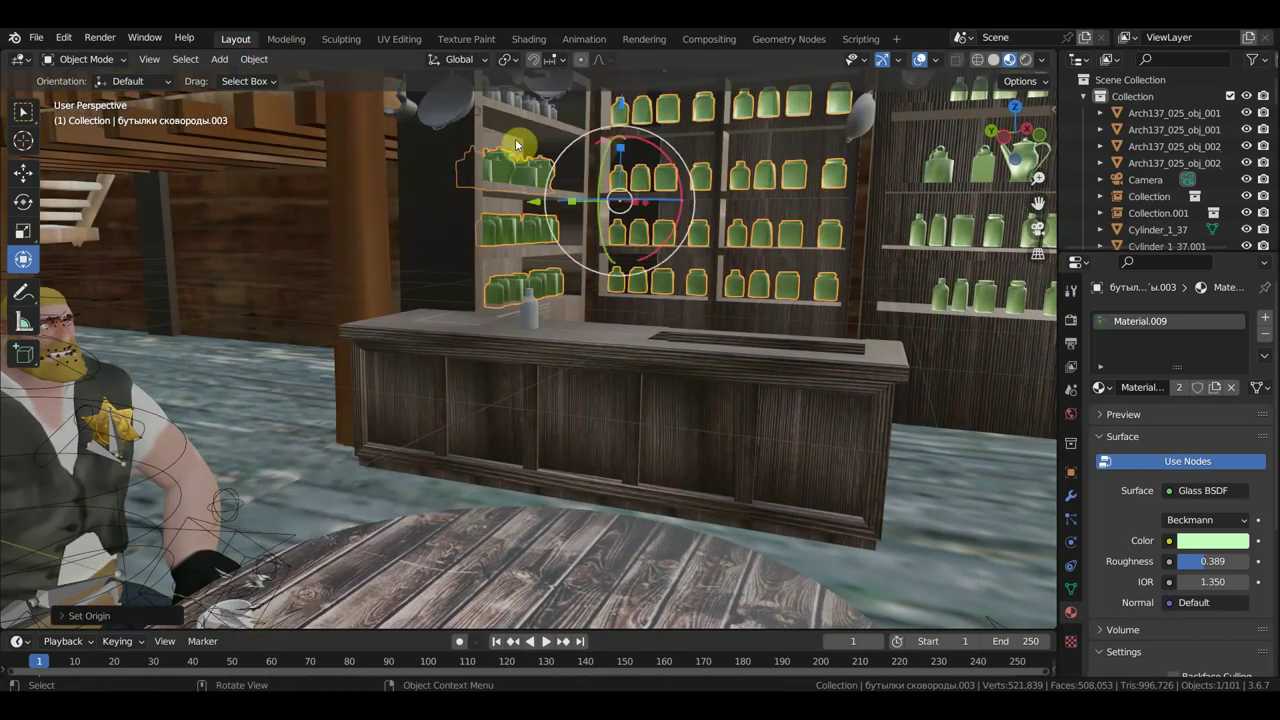
pyautogui.moveTo(578, 203); pyautogui.dragTo(538, 204)
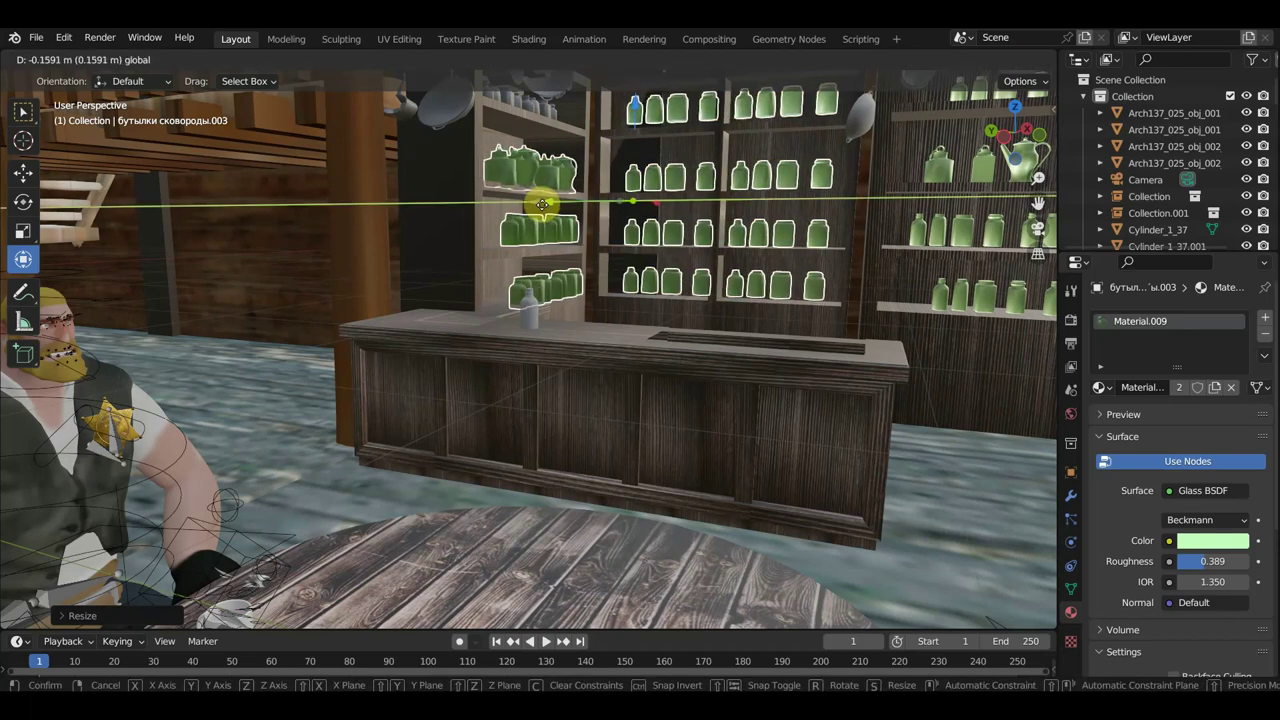
pyautogui.moveTo(538, 204); pyautogui.dragTo(540, 205)
# - Shift the green bottles slightly to the left on the shelves
pyautogui.moveTo(548, 207)
pyautogui.mouseDown(button='middle')
pyautogui.moveTo(560, 244)
pyautogui.moveTo(594, 229)
pyautogui.mouseUp(button='middle')
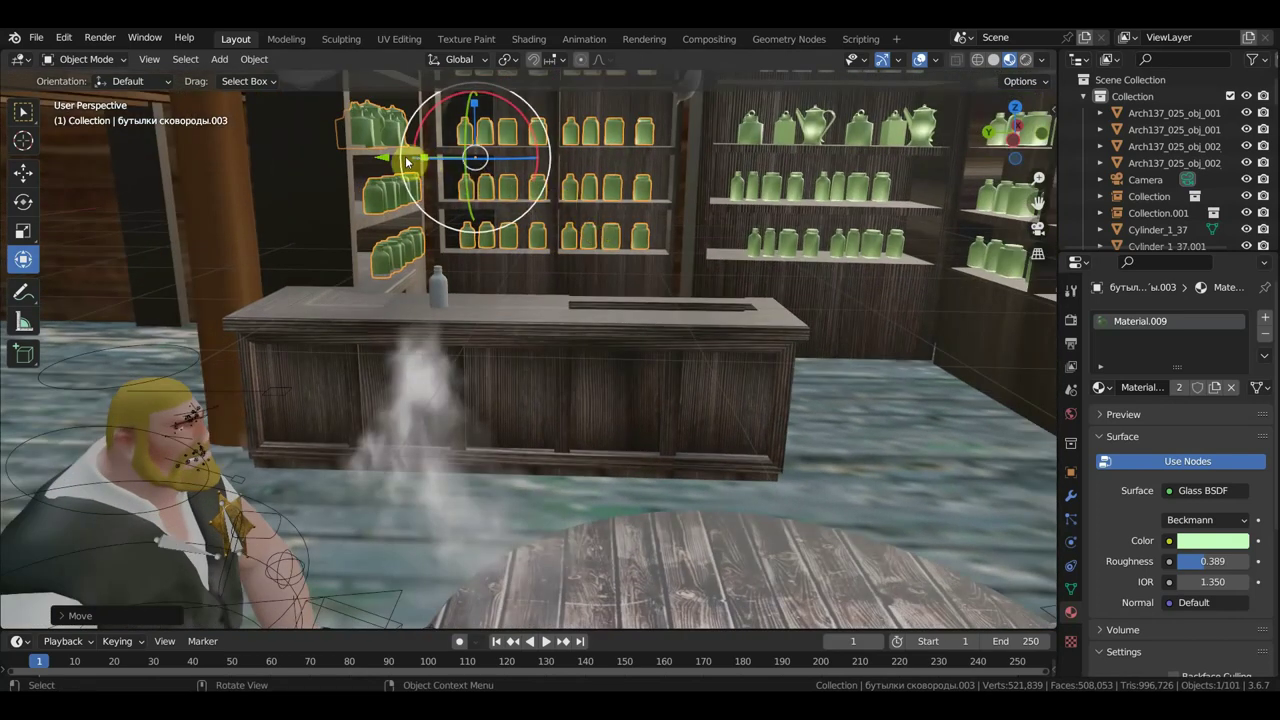
pyautogui.moveTo(381, 160); pyautogui.dragTo(376, 160)
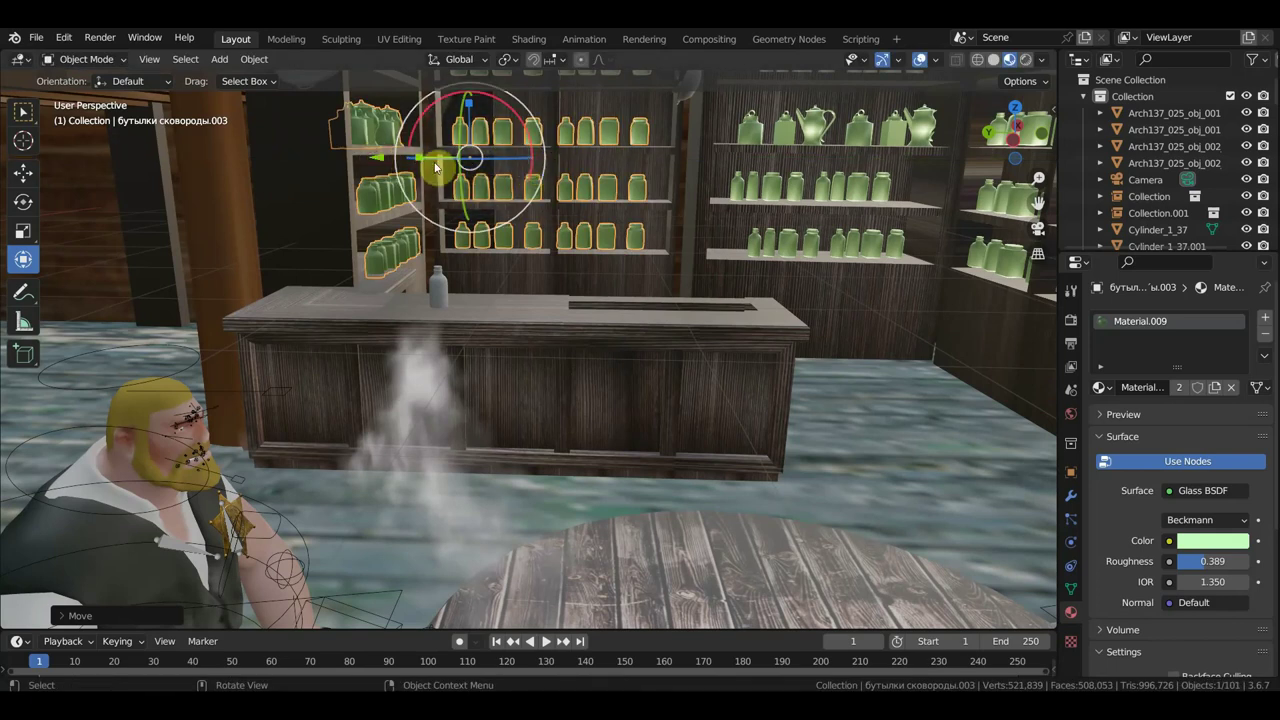
pyautogui.moveTo(426, 153)
pyautogui.mouseDown(button='middle')
pyautogui.moveTo(518, 421)
pyautogui.moveTo(511, 408)
pyautogui.mouseUp(button='middle')
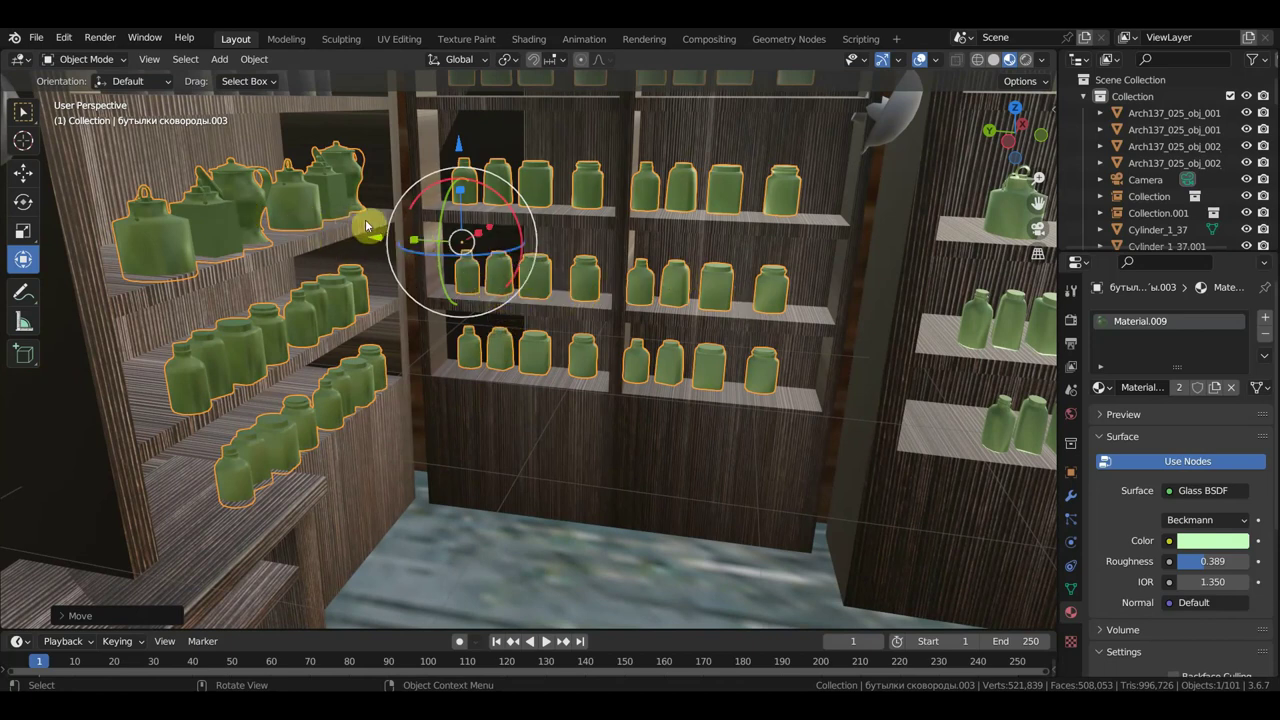
pyautogui.moveTo(371, 243); pyautogui.dragTo(335, 240, button='middle')
pyautogui.moveTo(530, 251)
pyautogui.mouseDown(button='middle')
pyautogui.moveTo(514, 240)
pyautogui.moveTo(834, 306)
pyautogui.mouseUp(button='middle')
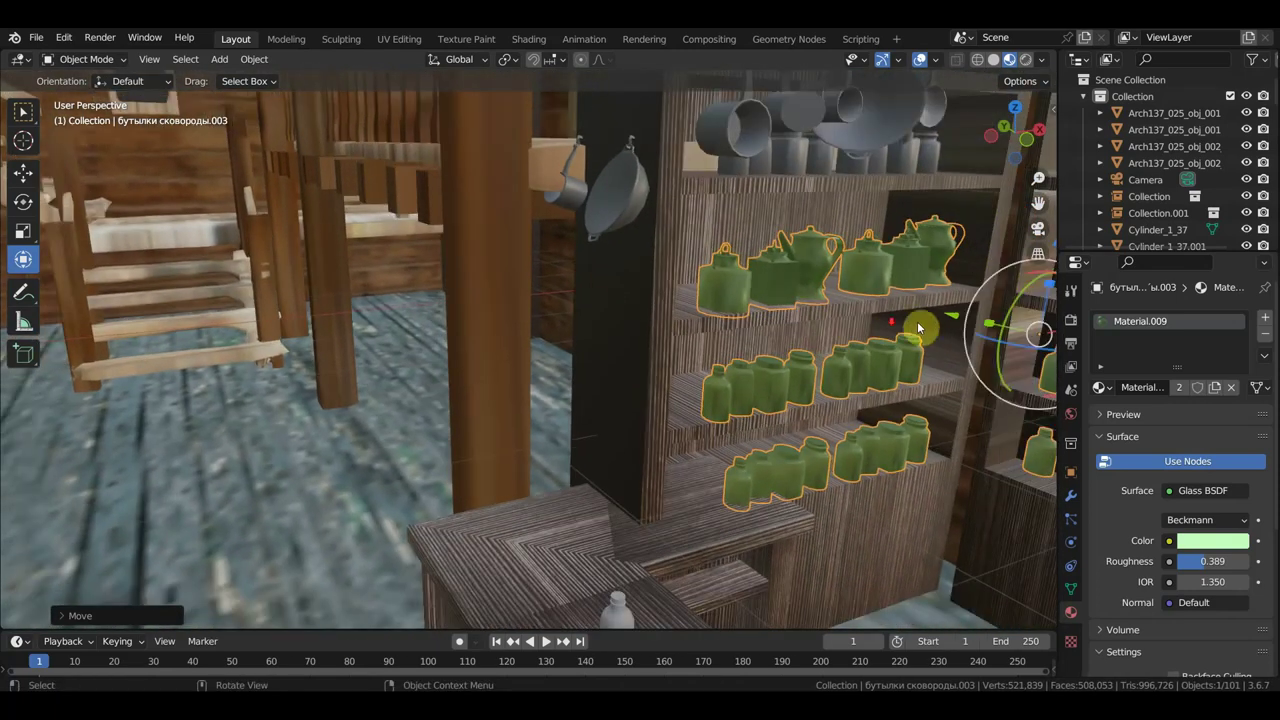
pyautogui.moveTo(1000, 345); pyautogui.dragTo(987, 340, button='middle')
# - Enlarge the jars and lift them along Z to rest on the shelves
pyautogui.press('s')
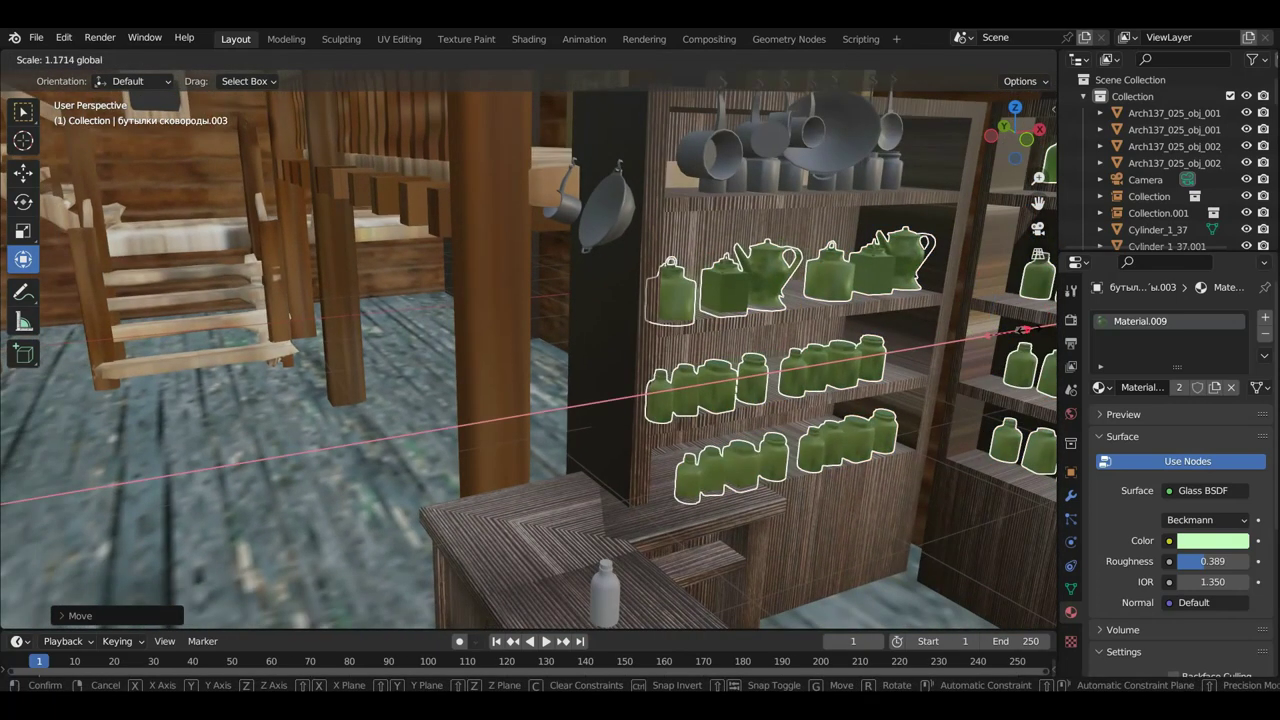
pyautogui.click(1030, 330)
pyautogui.moveTo(851, 386); pyautogui.dragTo(928, 372, button='middle')
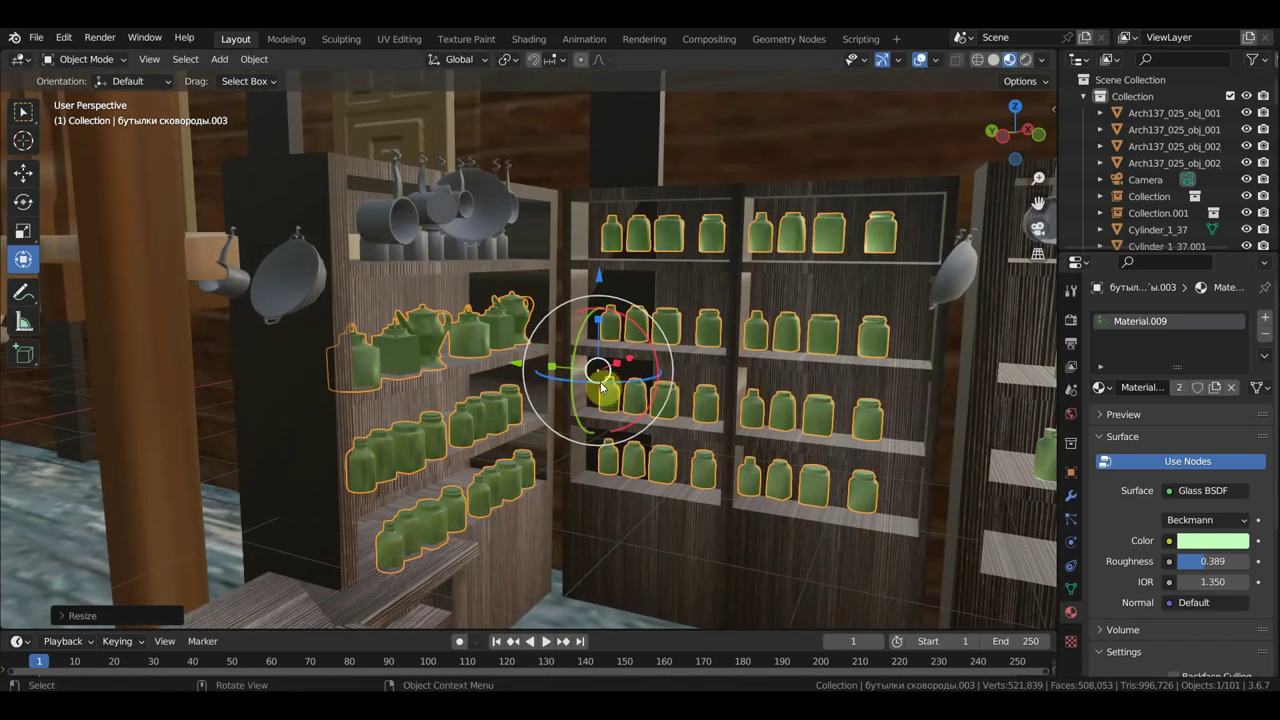
pyautogui.press('g')
pyautogui.press('z')
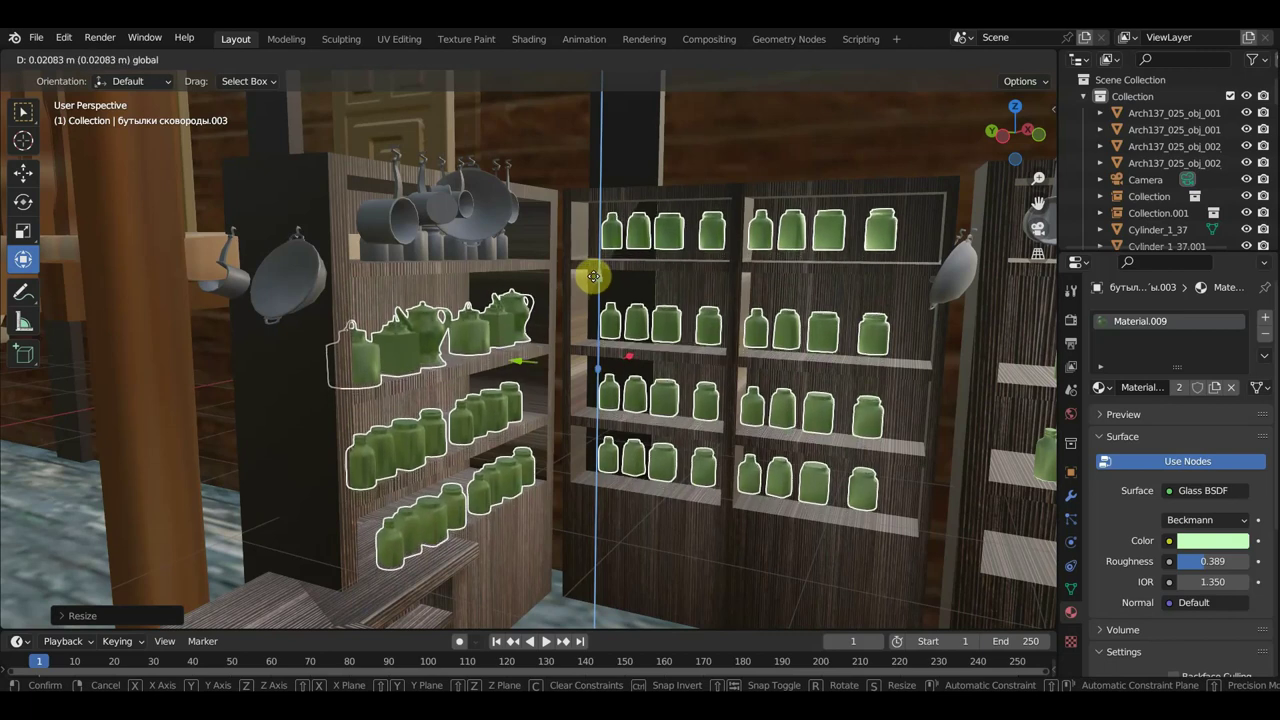
pyautogui.click(594, 281)
pyautogui.moveTo(668, 234); pyautogui.dragTo(606, 236, button='middle')
pyautogui.moveTo(860, 328); pyautogui.dragTo(866, 296)
pyautogui.moveTo(866, 296); pyautogui.dragTo(950, 312, button='middle')
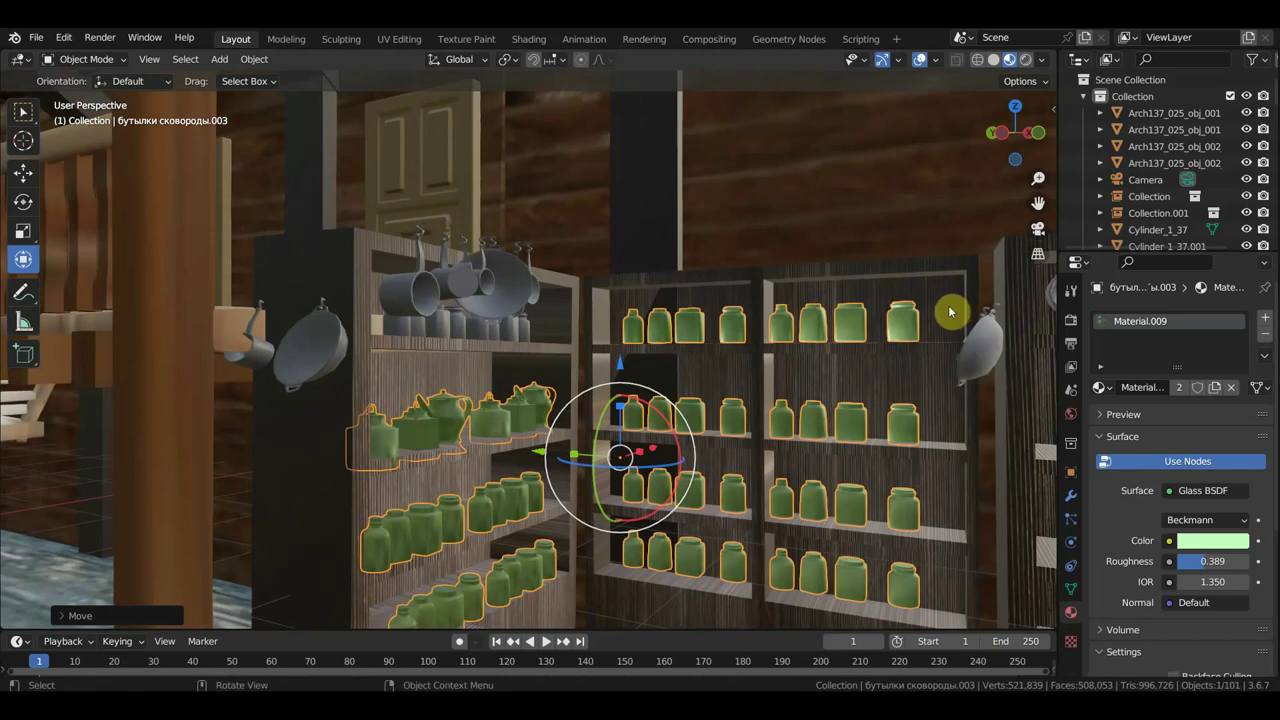
pyautogui.click(80, 59)
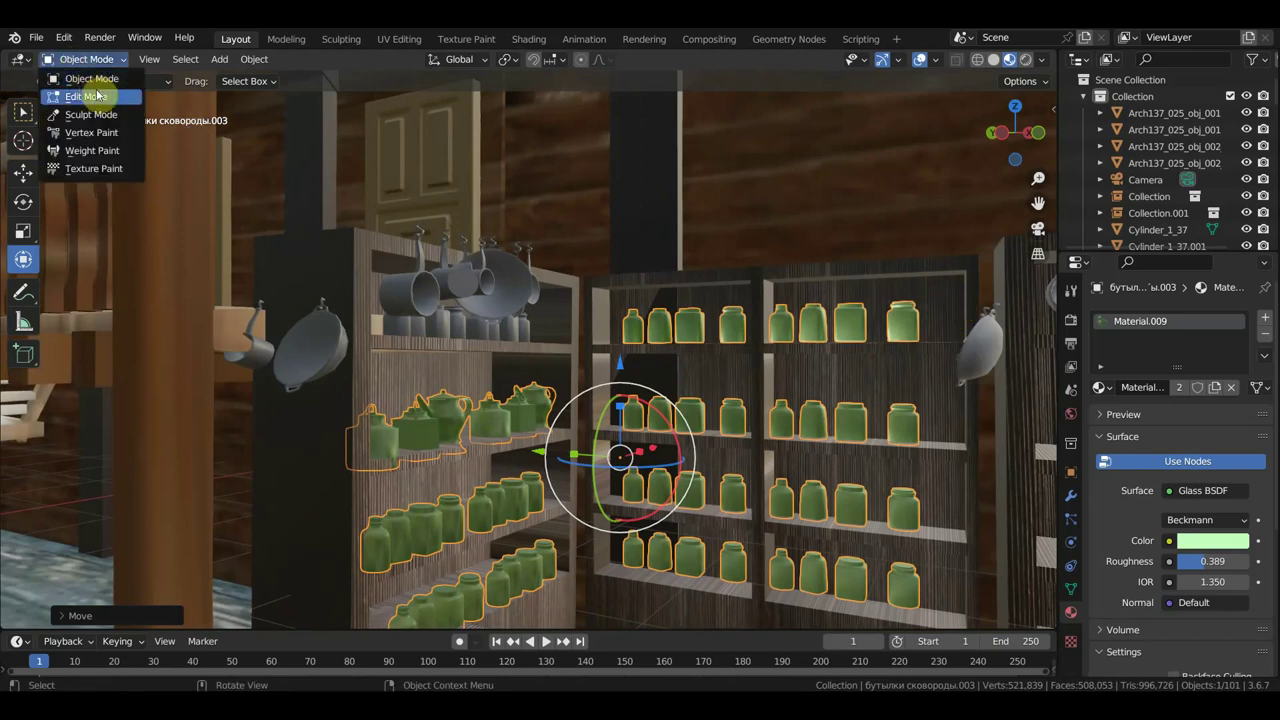
# - Enter Edit Mode on the jar mesh and, in X-ray view, select the middle-shelf jars
pyautogui.click(85, 96)
pyautogui.moveTo(586, 408)
pyautogui.mouseDown(button='middle')
pyautogui.moveTo(651, 428)
pyautogui.moveTo(707, 421)
pyautogui.moveTo(671, 457)
pyautogui.mouseUp(button='middle')
pyautogui.moveTo(643, 514); pyautogui.dragTo(637, 518, button='middle')
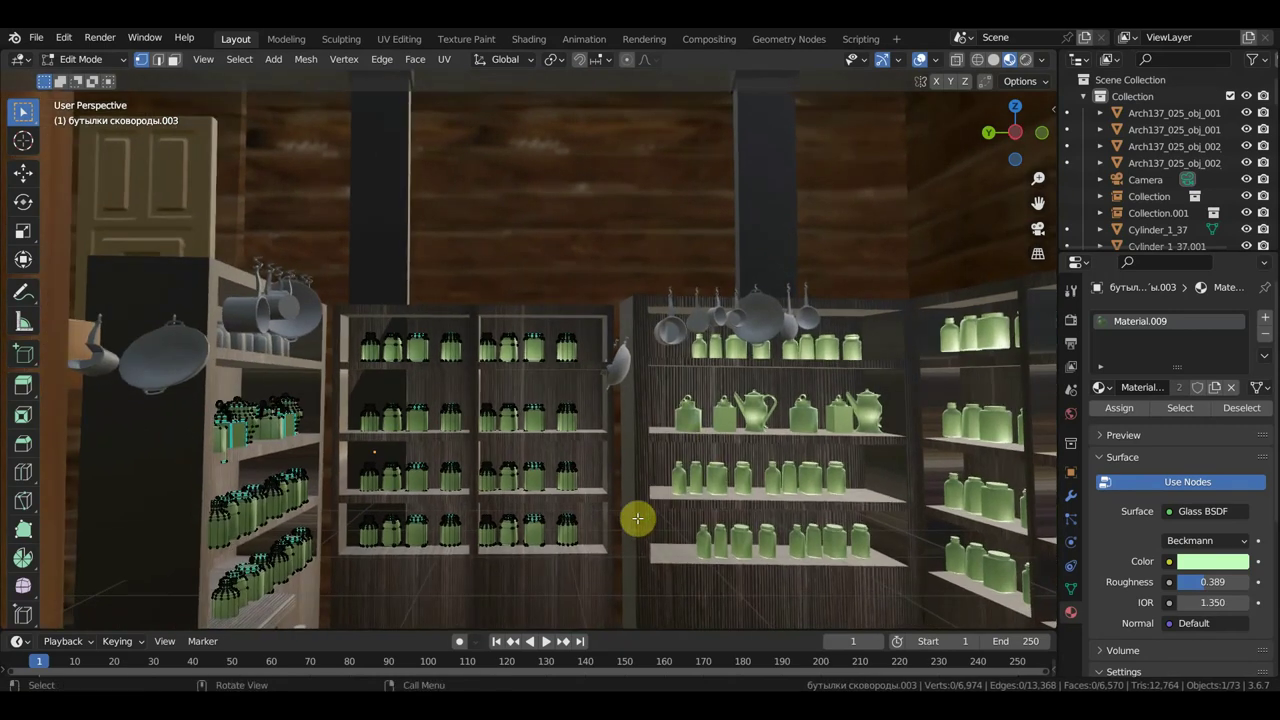
pyautogui.moveTo(608, 589); pyautogui.dragTo(599, 591, button='middle')
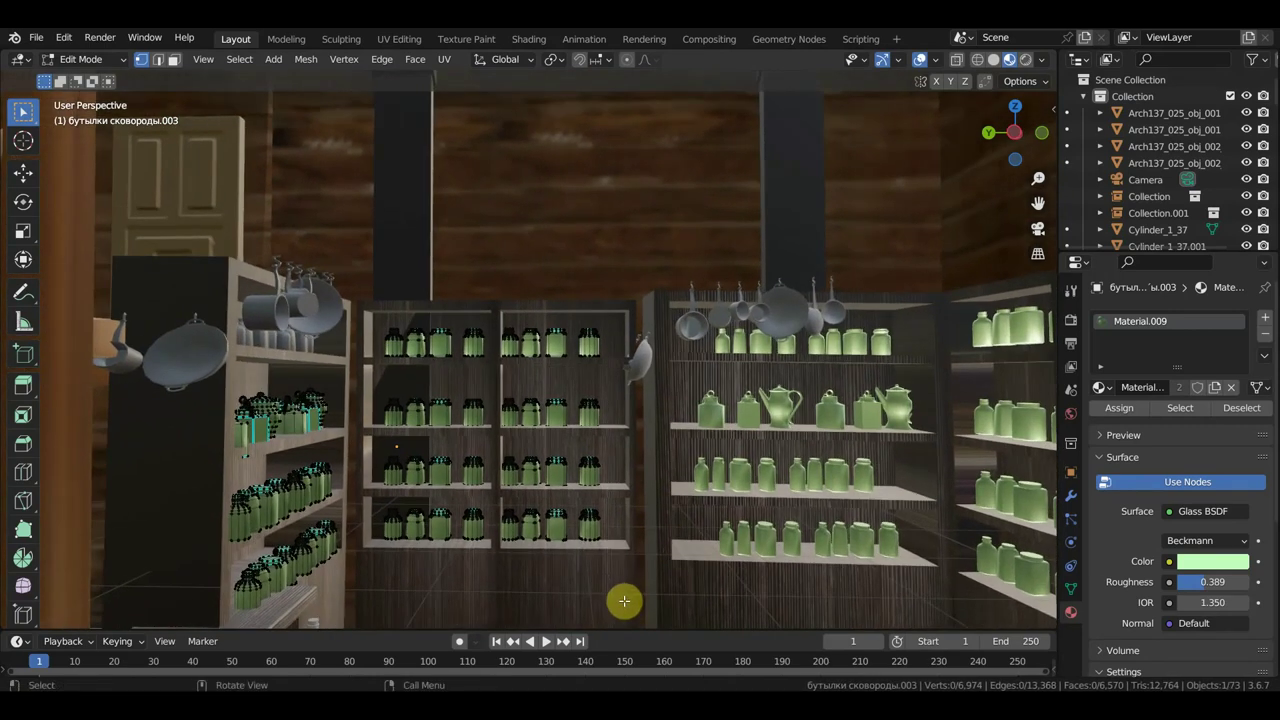
pyautogui.hotkey('shift', 'z')
pyautogui.moveTo(626, 604); pyautogui.dragTo(371, 291)
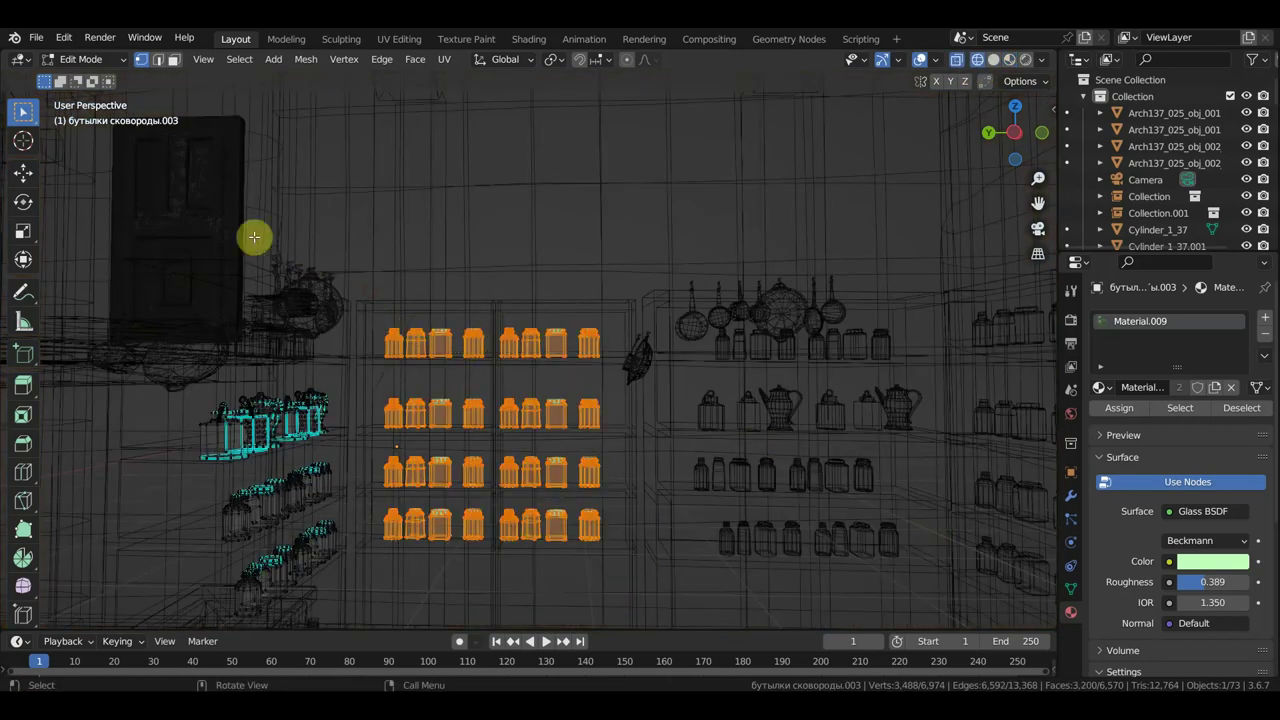
# - Squeeze the selected jars slightly along Y and shift them to a new Y position
pyautogui.click(23, 264)
pyautogui.click(1010, 60)
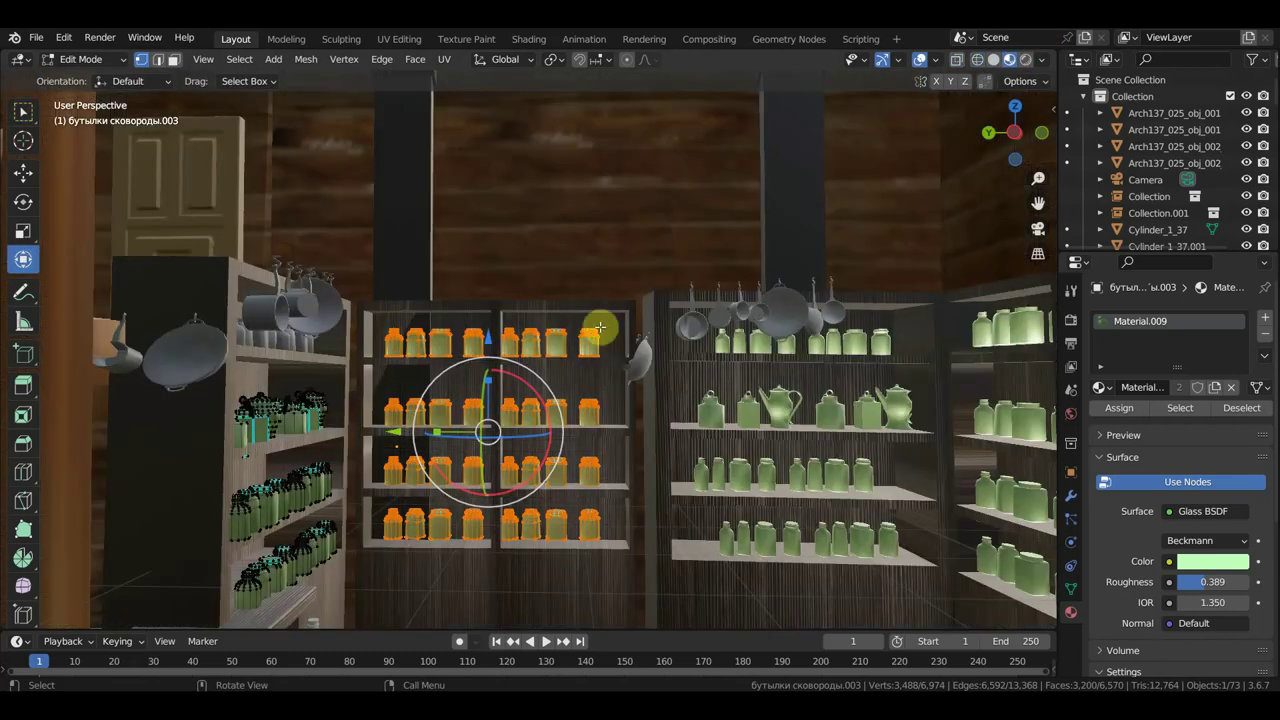
pyautogui.scroll(2, 583, 340)
pyautogui.scroll(1, 540, 400)
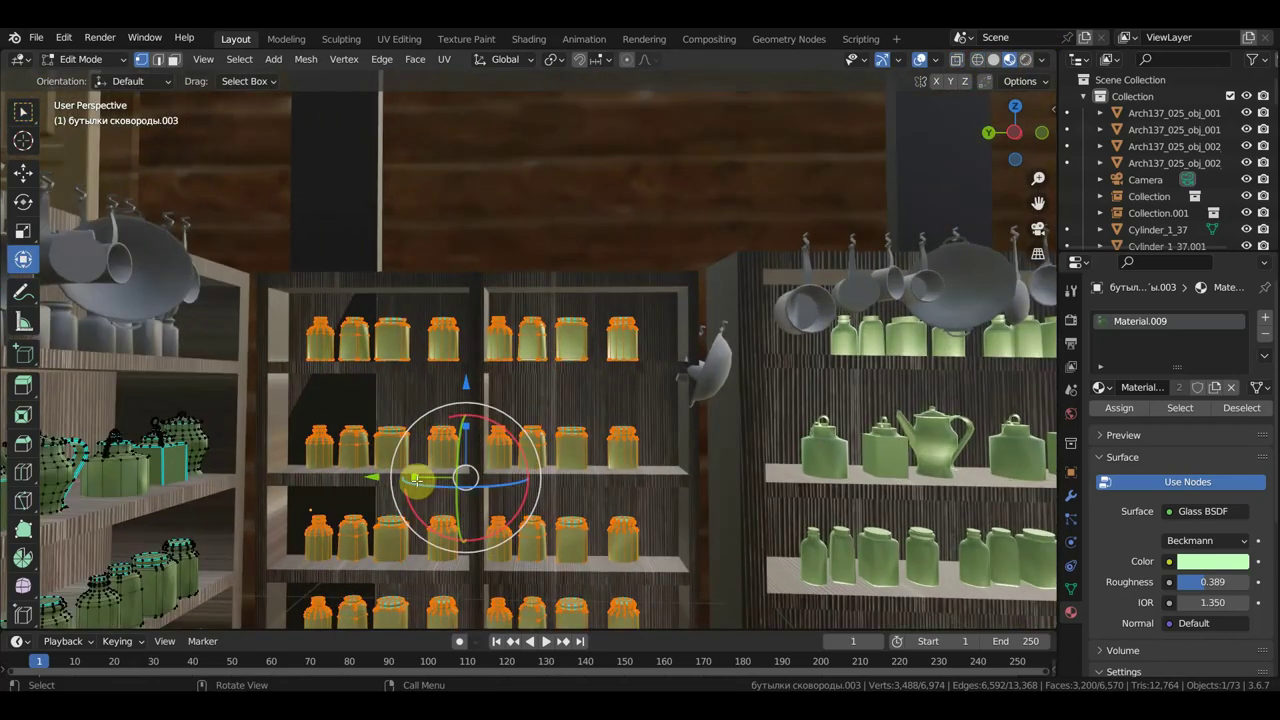
pyautogui.moveTo(414, 477); pyautogui.dragTo(416, 477)
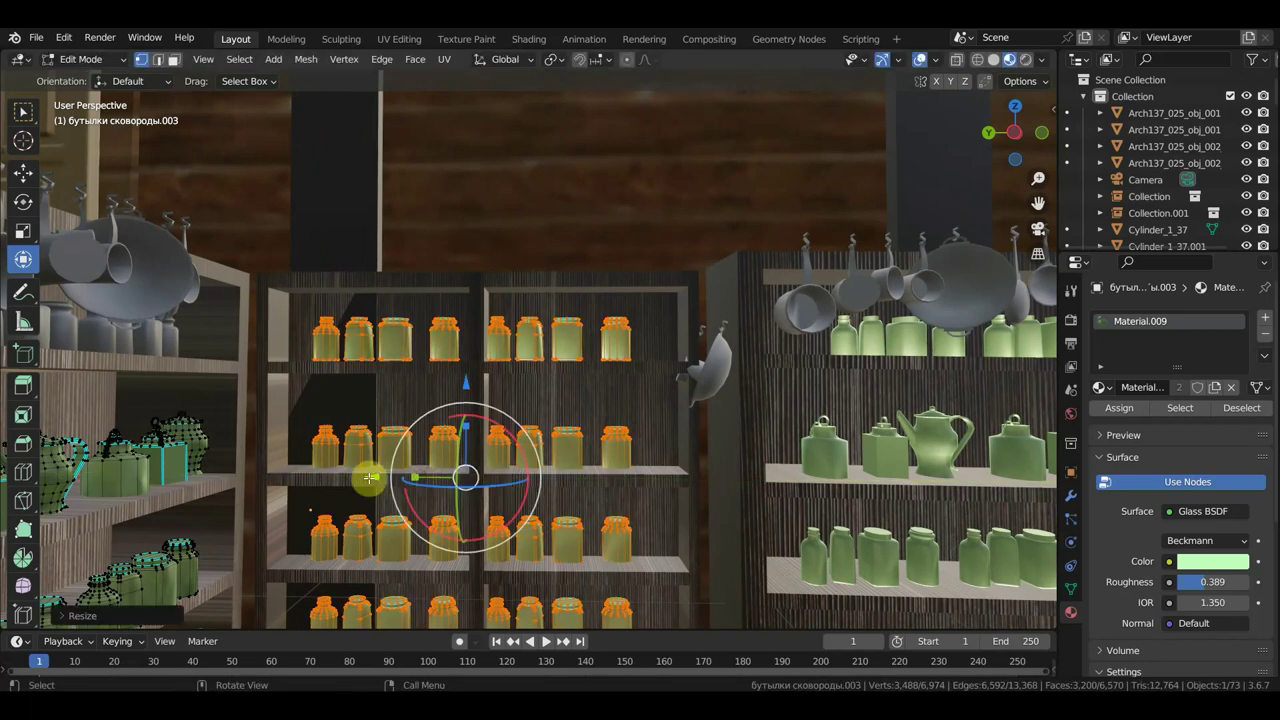
pyautogui.moveTo(366, 471); pyautogui.dragTo(372, 476)
pyautogui.moveTo(629, 423)
pyautogui.mouseDown(button='middle')
pyautogui.moveTo(666, 254)
pyautogui.moveTo(651, 394)
pyautogui.moveTo(648, 313)
pyautogui.moveTo(628, 402)
pyautogui.mouseUp(button='middle')
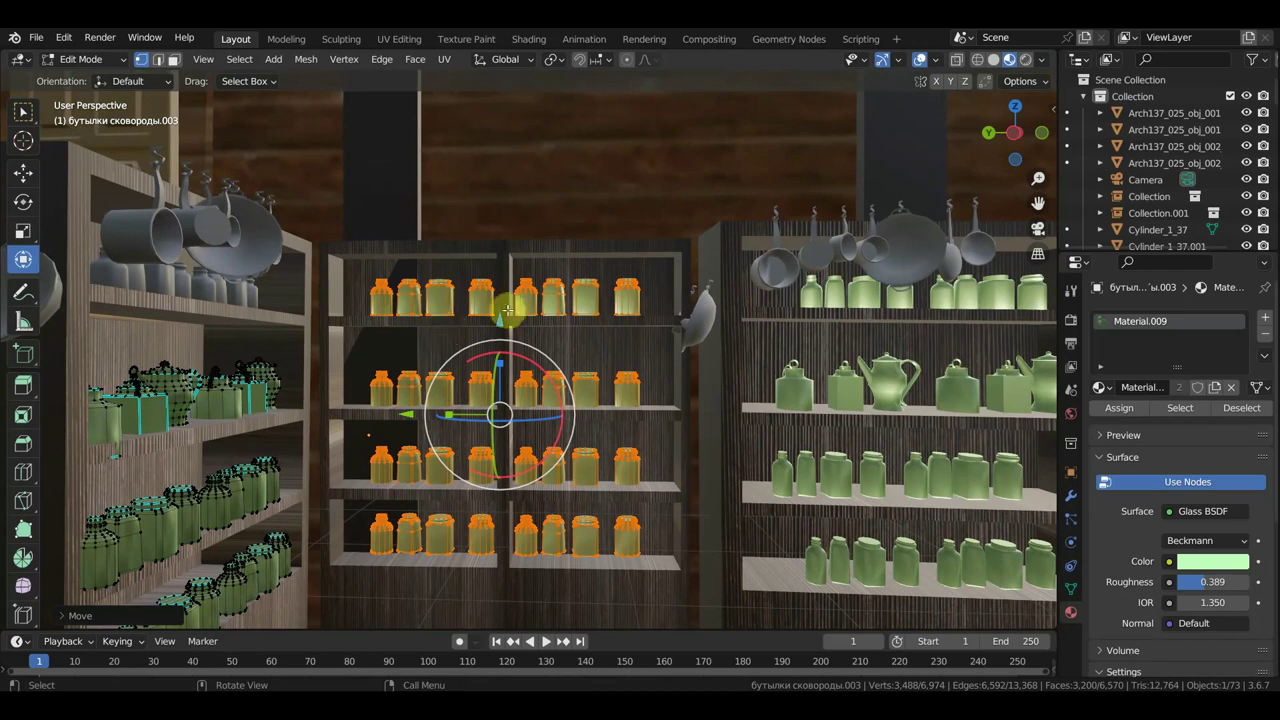
# - In wireframe view, box-select only the bottom row of jars
pyautogui.moveTo(577, 563)
pyautogui.mouseDown(button='middle')
pyautogui.moveTo(651, 366)
pyautogui.moveTo(703, 106)
pyautogui.mouseUp(button='middle')
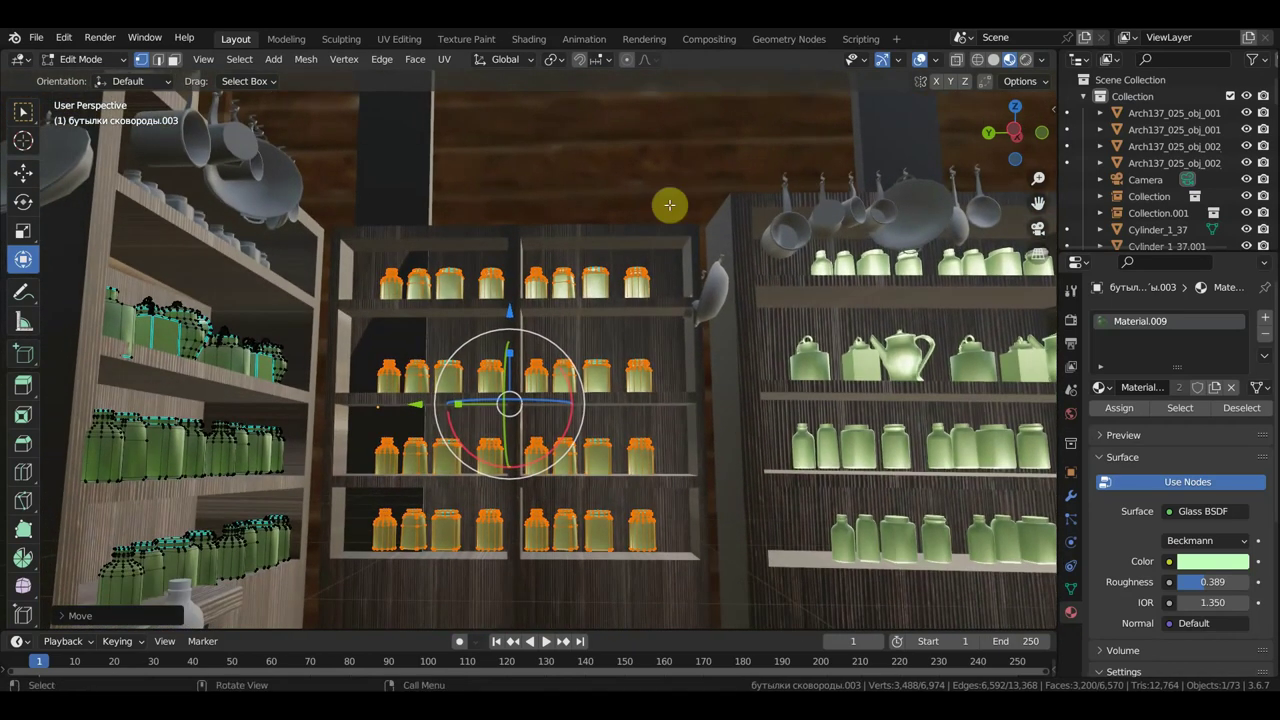
pyautogui.moveTo(673, 488); pyautogui.dragTo(661, 507, button='middle')
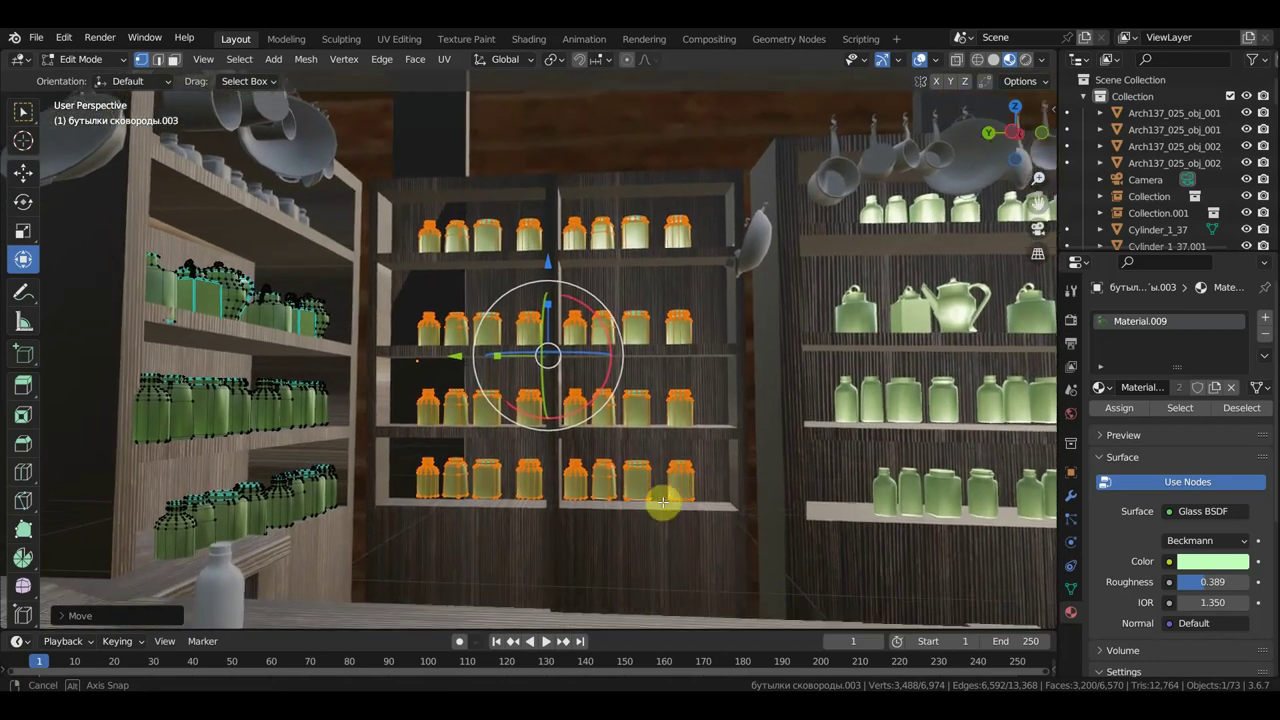
pyautogui.click(976, 59)
pyautogui.moveTo(757, 557); pyautogui.dragTo(371, 443)
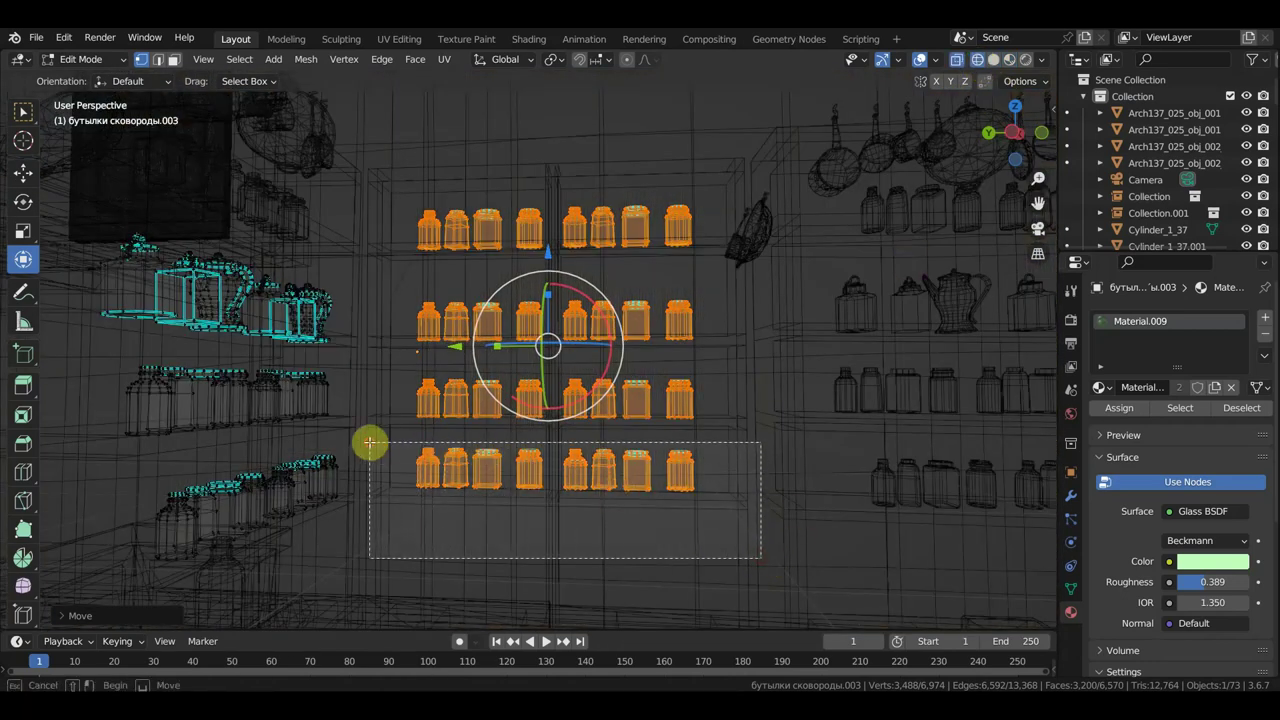
# - Lower the bottom row of jars along Z onto its shelf in solid shading
pyautogui.click(993, 59)
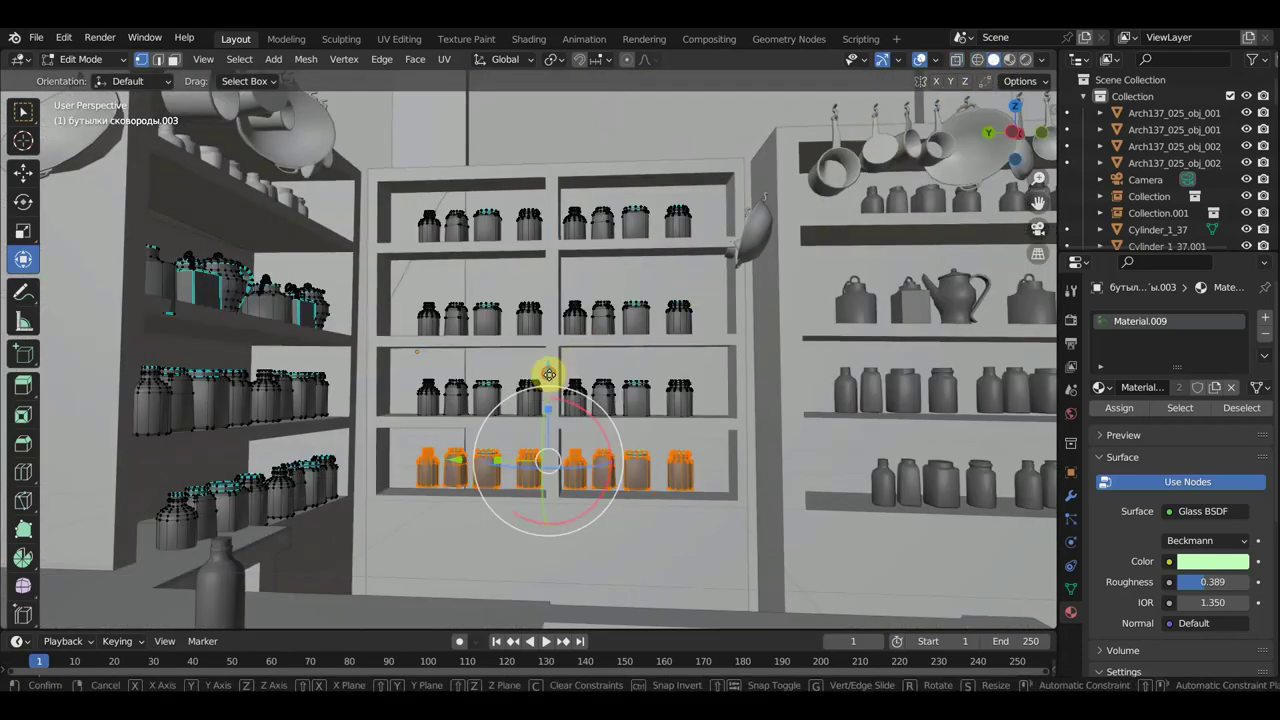
pyautogui.press('g')
pyautogui.press('z')
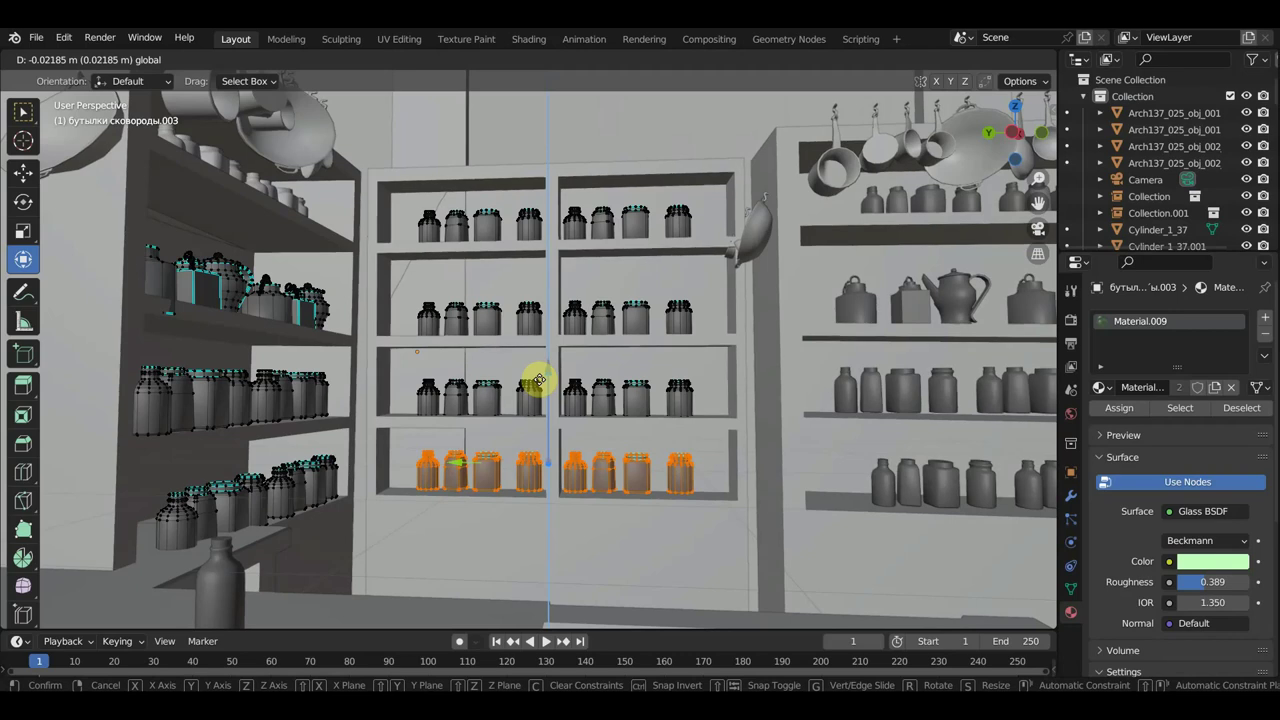
pyautogui.click(540, 382)
# - Box-select the right-hand jars on the upper shelves and slide them about 0.16 m along Y
pyautogui.moveTo(733, 428); pyautogui.dragTo(557, 176)
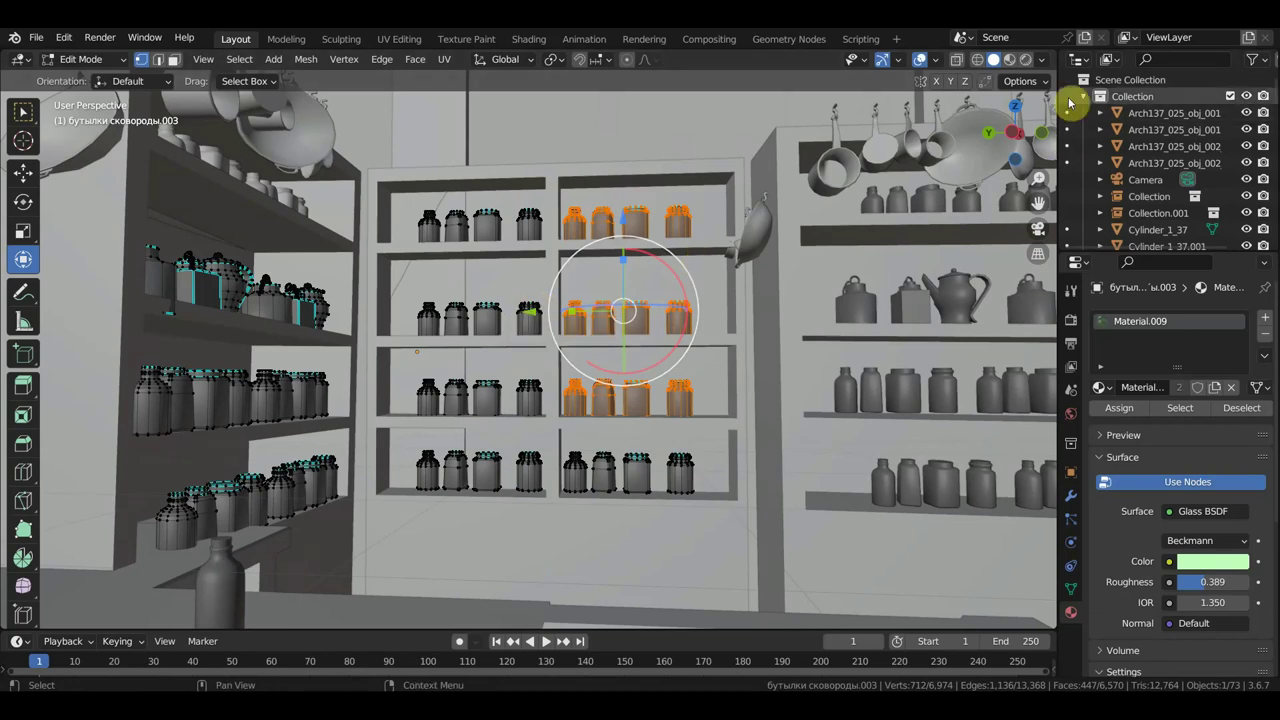
pyautogui.click(977, 59)
pyautogui.keyDown('shift'); pyautogui.moveTo(733, 420); pyautogui.dragTo(555, 175); pyautogui.keyUp('shift')
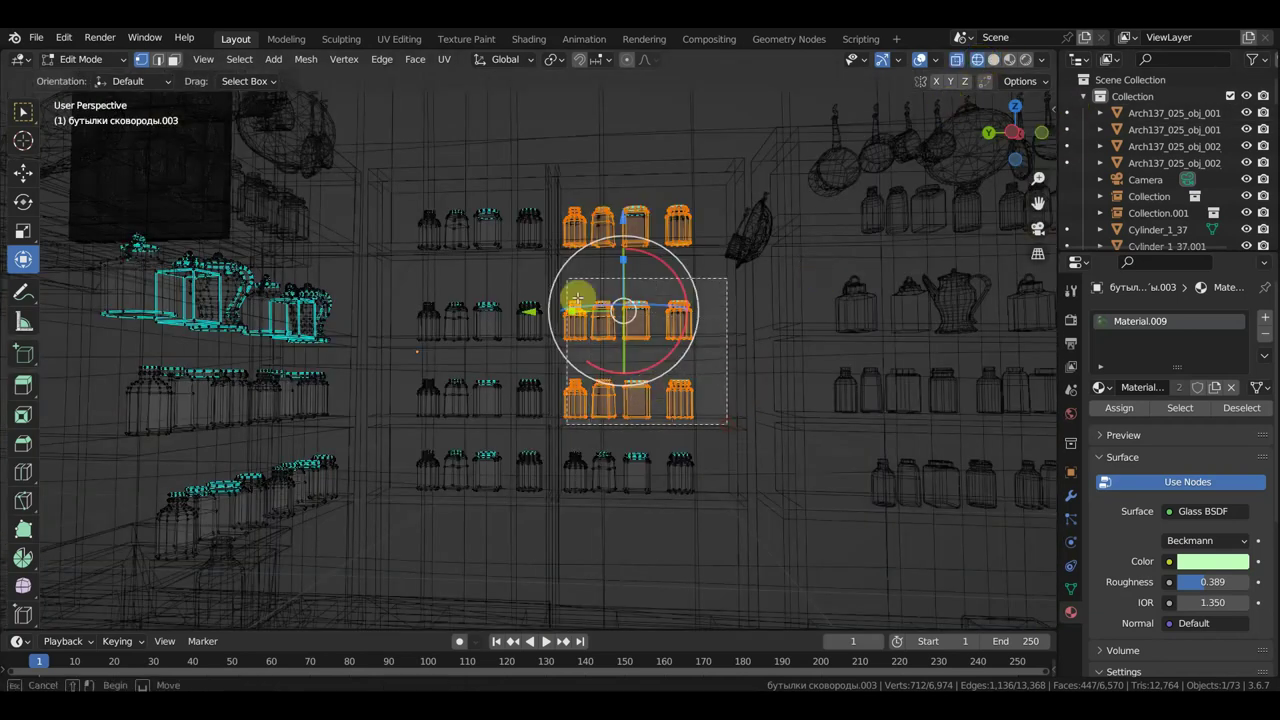
pyautogui.click(1012, 60)
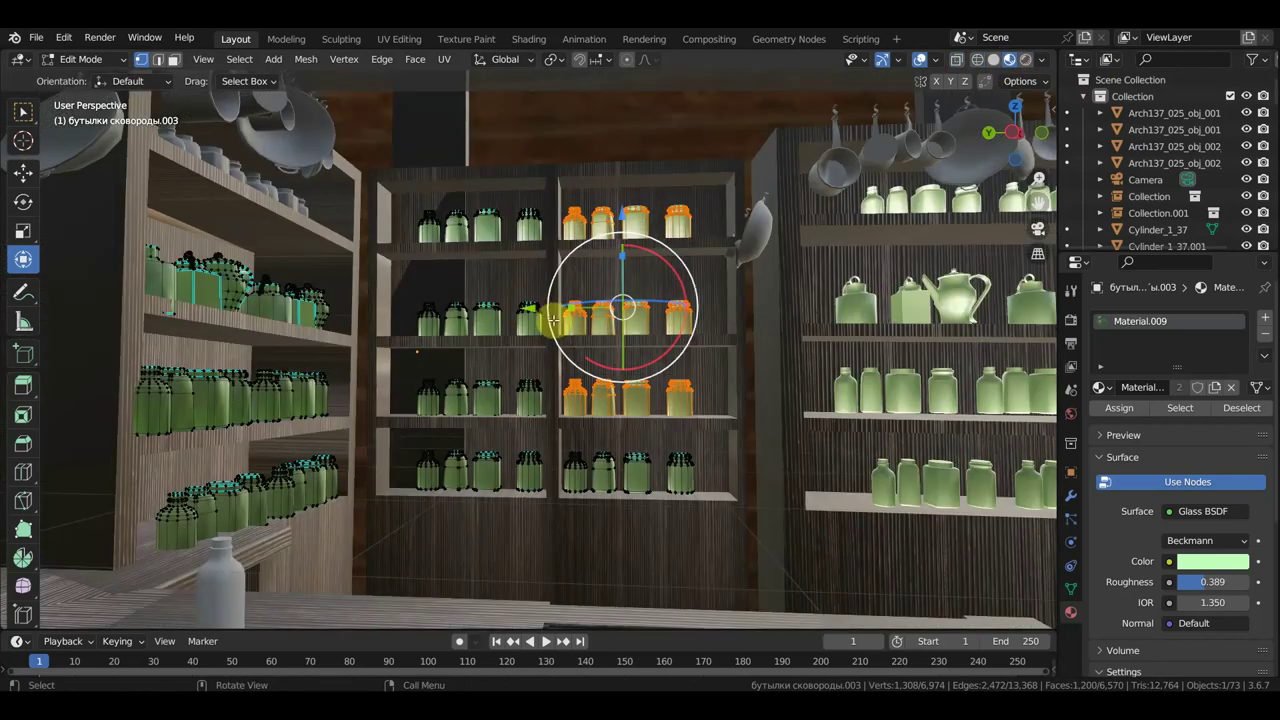
pyautogui.press('g')
pyautogui.press('y')
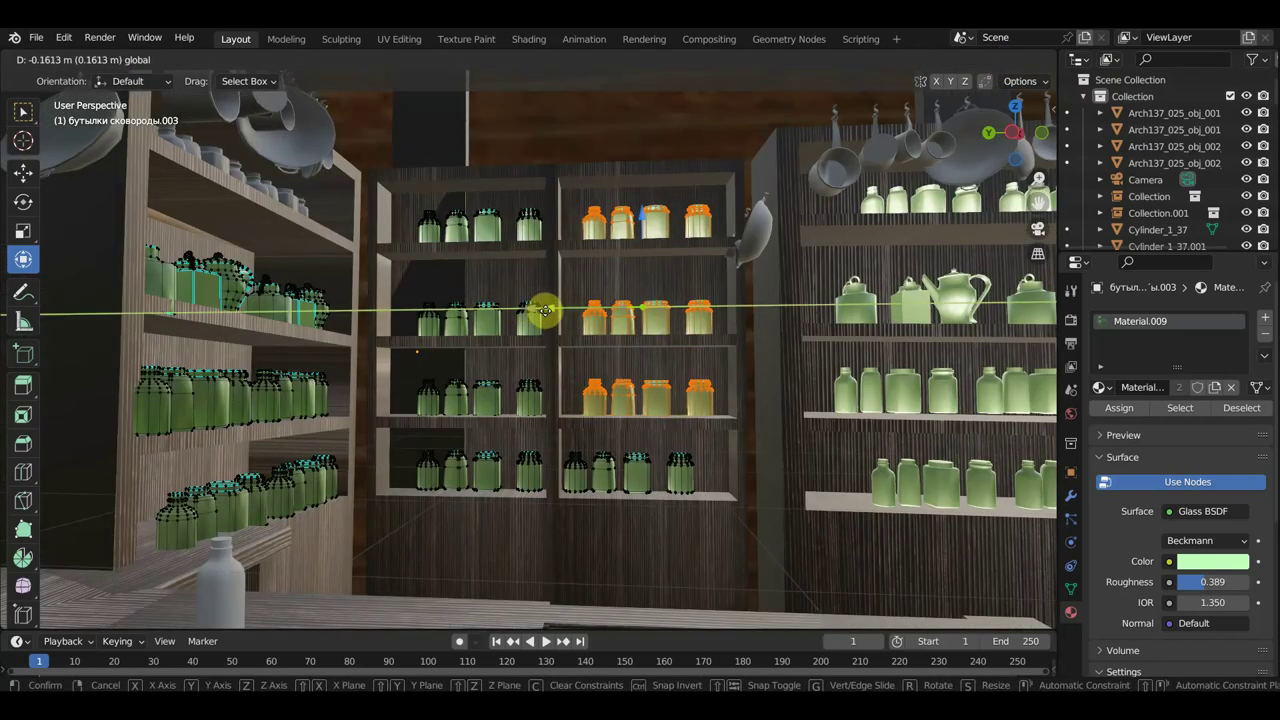
pyautogui.click(545, 311)
pyautogui.moveTo(352, 363); pyautogui.dragTo(271, 382, button='middle')
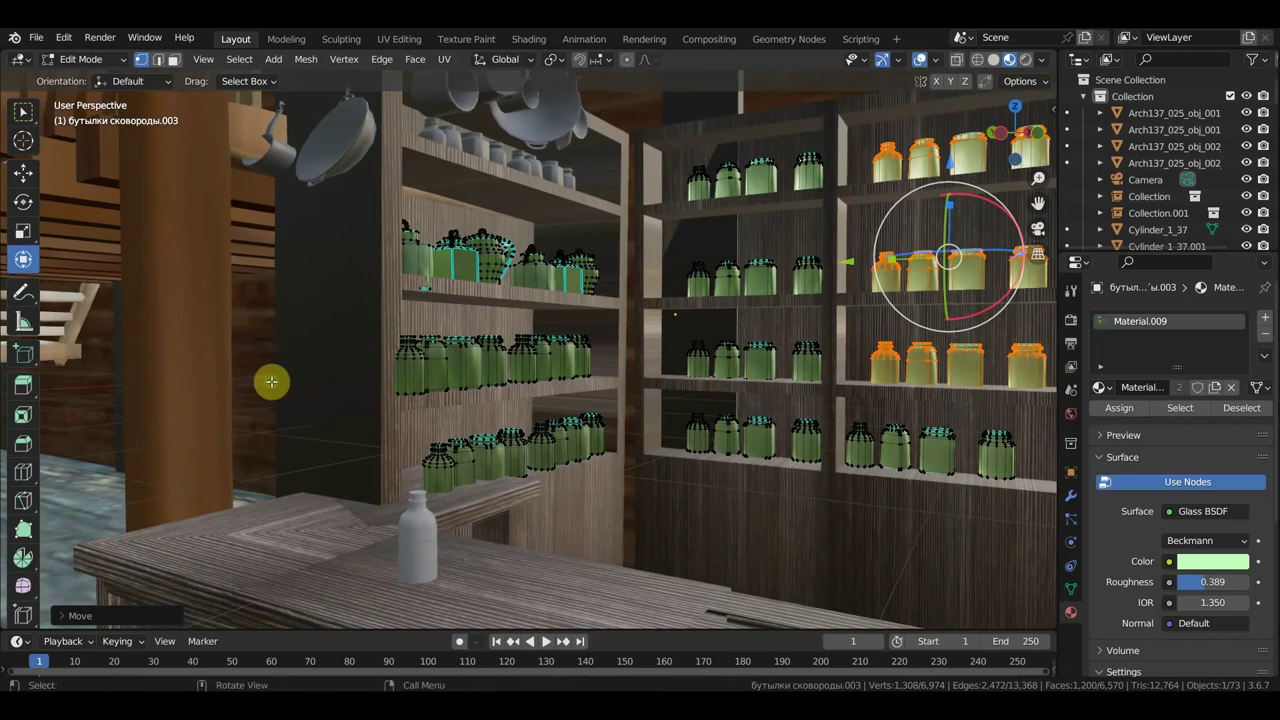
pyautogui.moveTo(597, 509)
pyautogui.mouseDown(button='middle')
pyautogui.moveTo(263, 377)
pyautogui.moveTo(171, 374)
pyautogui.mouseUp(button='middle')
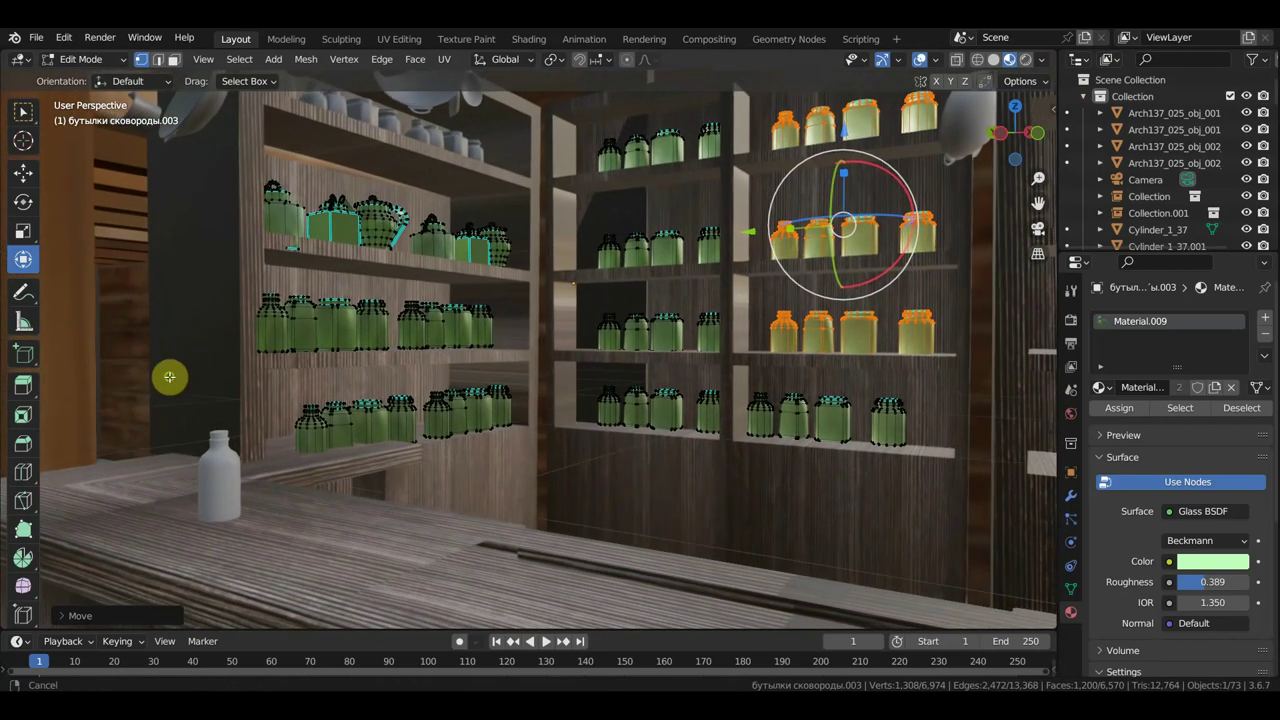
pyautogui.click(976, 61)
# - Select the lower-left shelf jars and raise them about 0.05 m with the Z arrow
pyautogui.moveTo(554, 521); pyautogui.dragTo(282, 374)
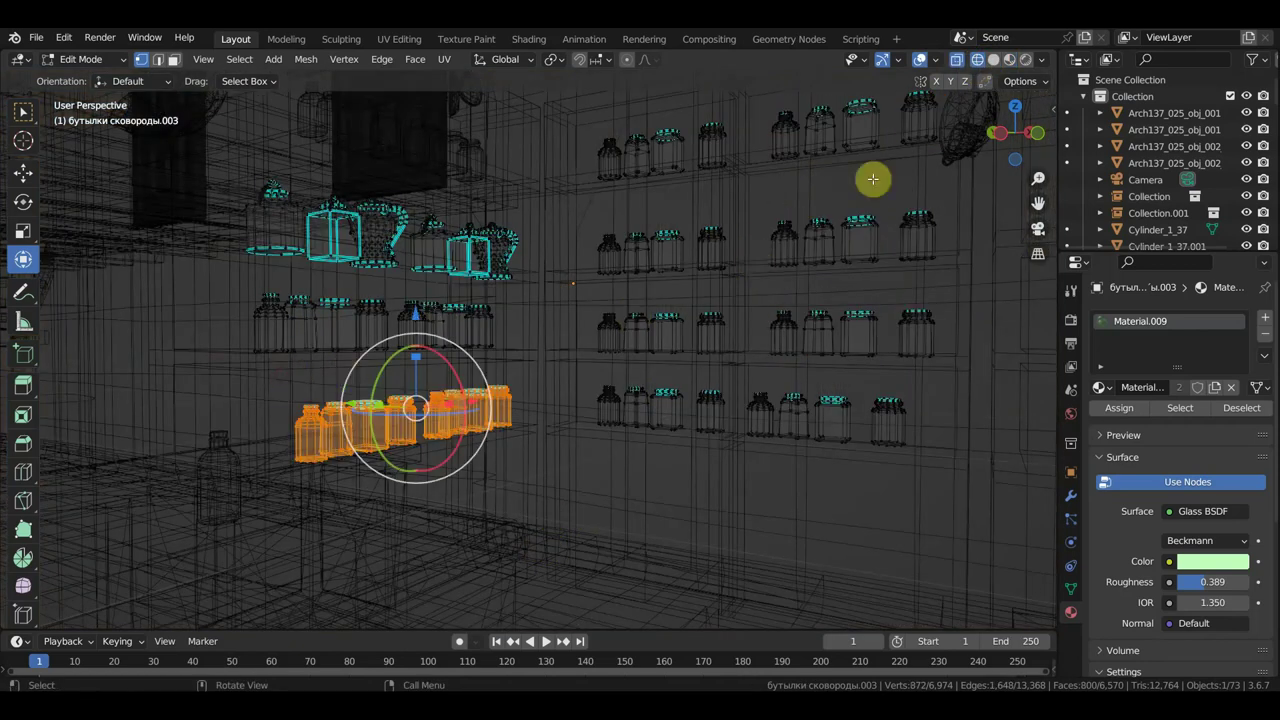
pyautogui.click(1007, 59)
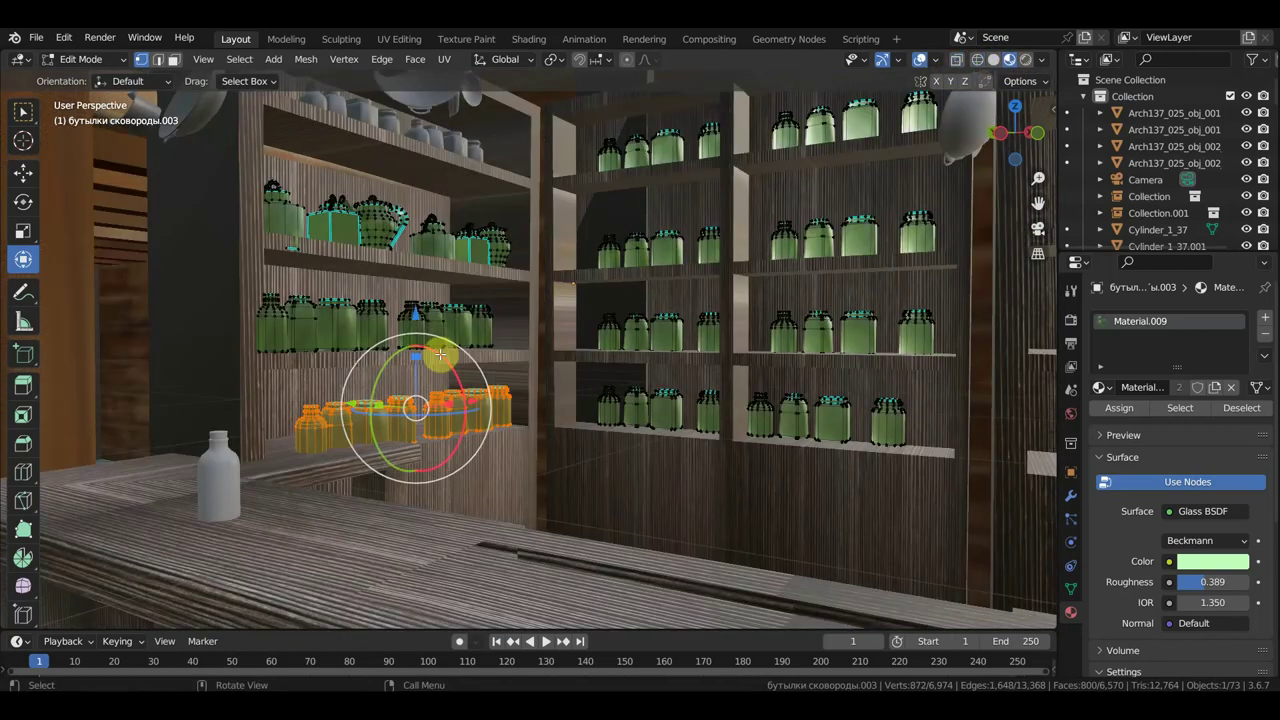
pyautogui.moveTo(417, 318); pyautogui.dragTo(421, 313)
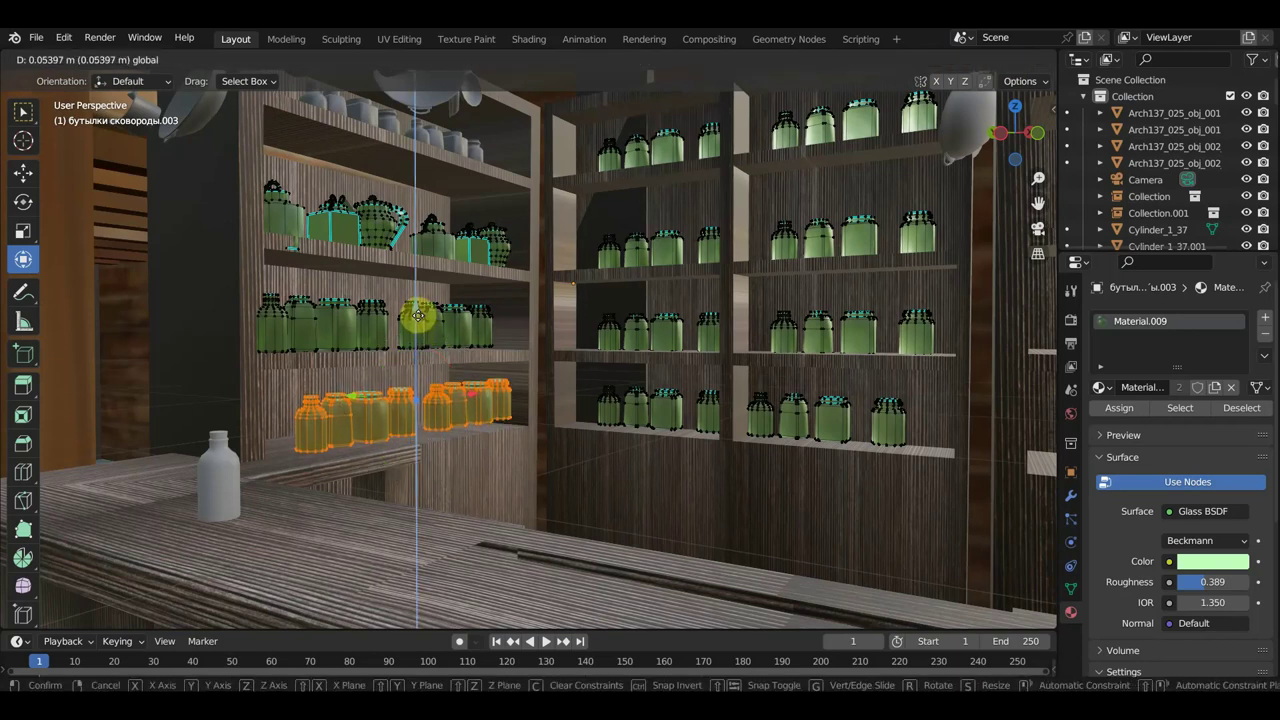
pyautogui.moveTo(418, 316); pyautogui.dragTo(418, 316)
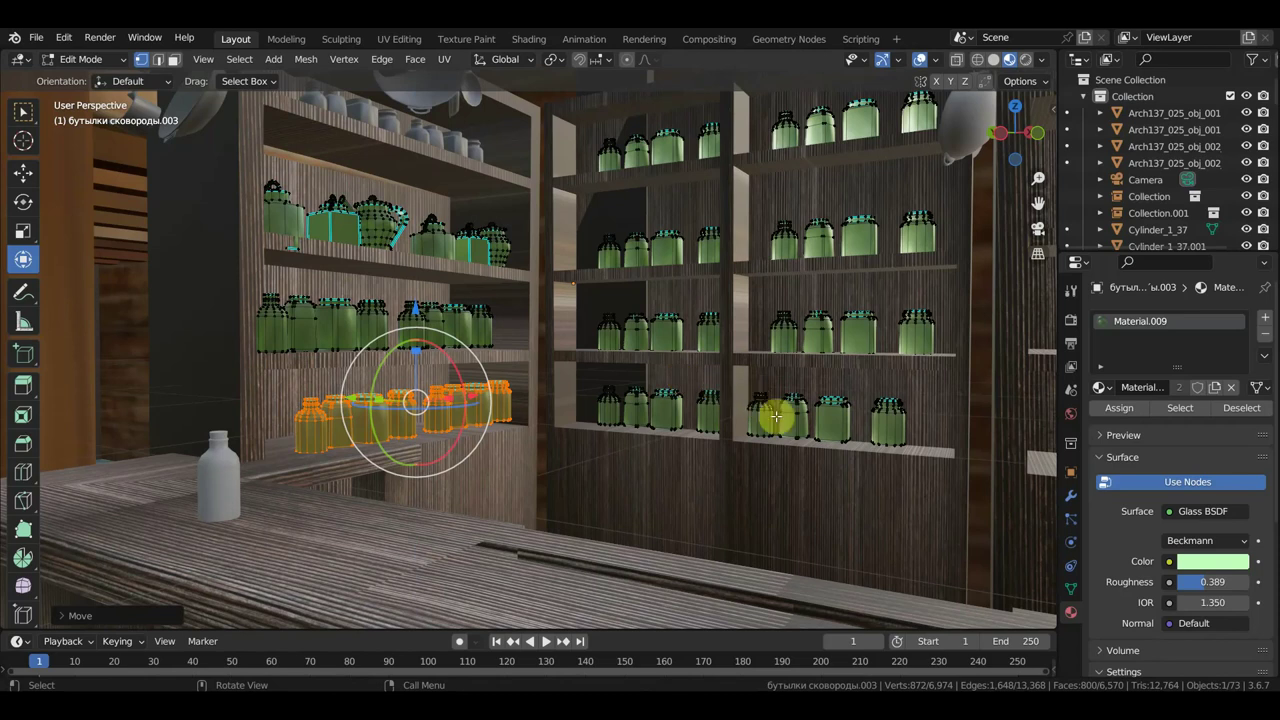
# - Bring the counter into view and switch the jar mesh back to Object Mode
pyautogui.moveTo(775, 416); pyautogui.dragTo(873, 410, button='middle')
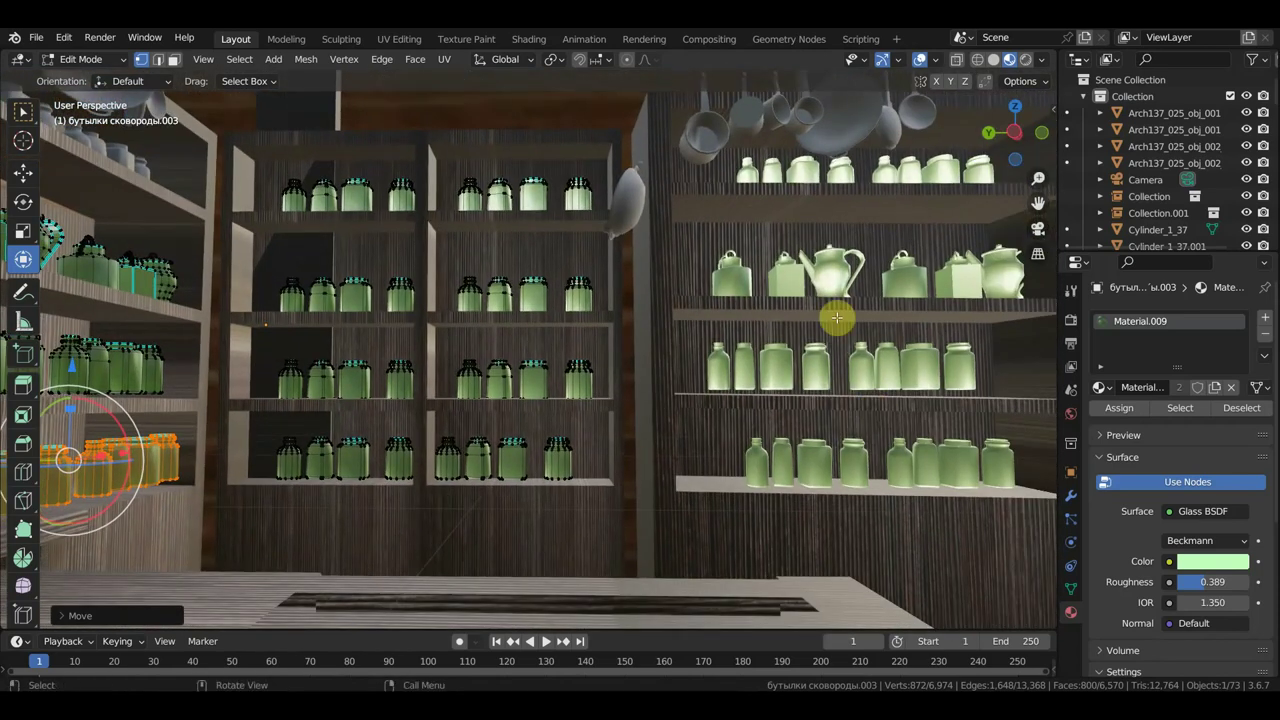
pyautogui.moveTo(851, 320); pyautogui.dragTo(880, 386, button='middle')
pyautogui.moveTo(501, 270); pyautogui.dragTo(477, 277, button='middle')
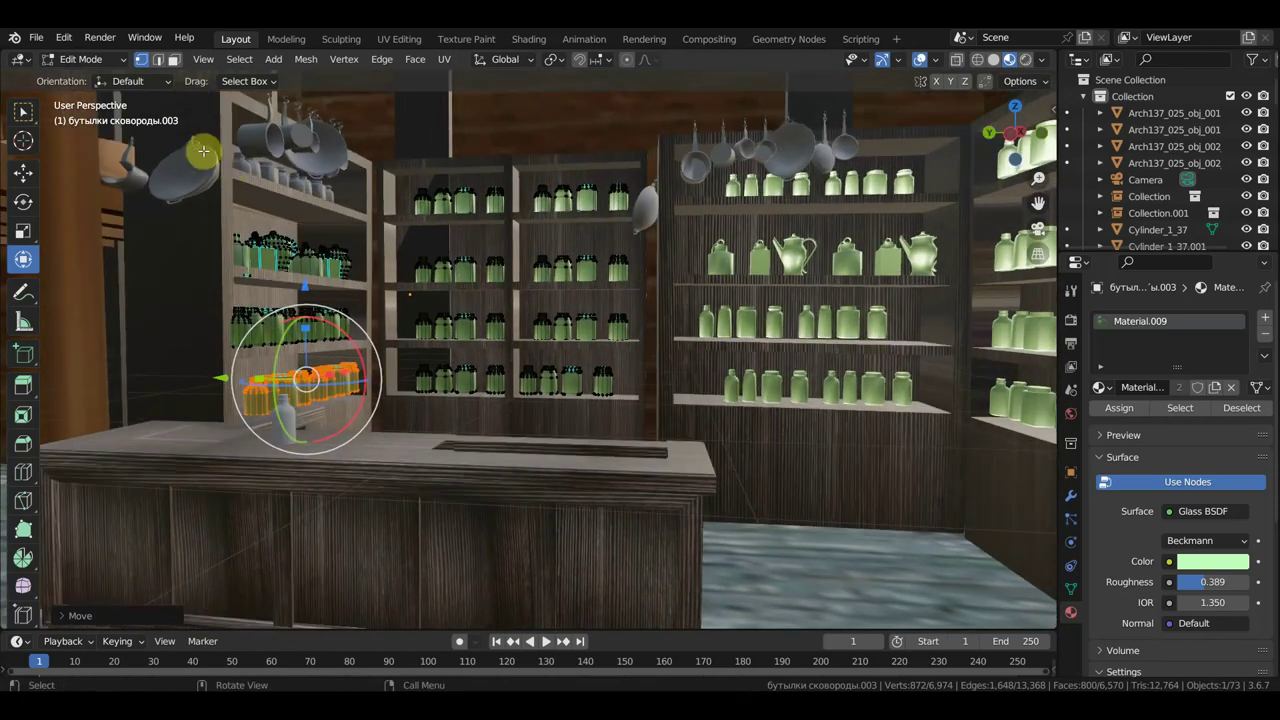
pyautogui.click(75, 59)
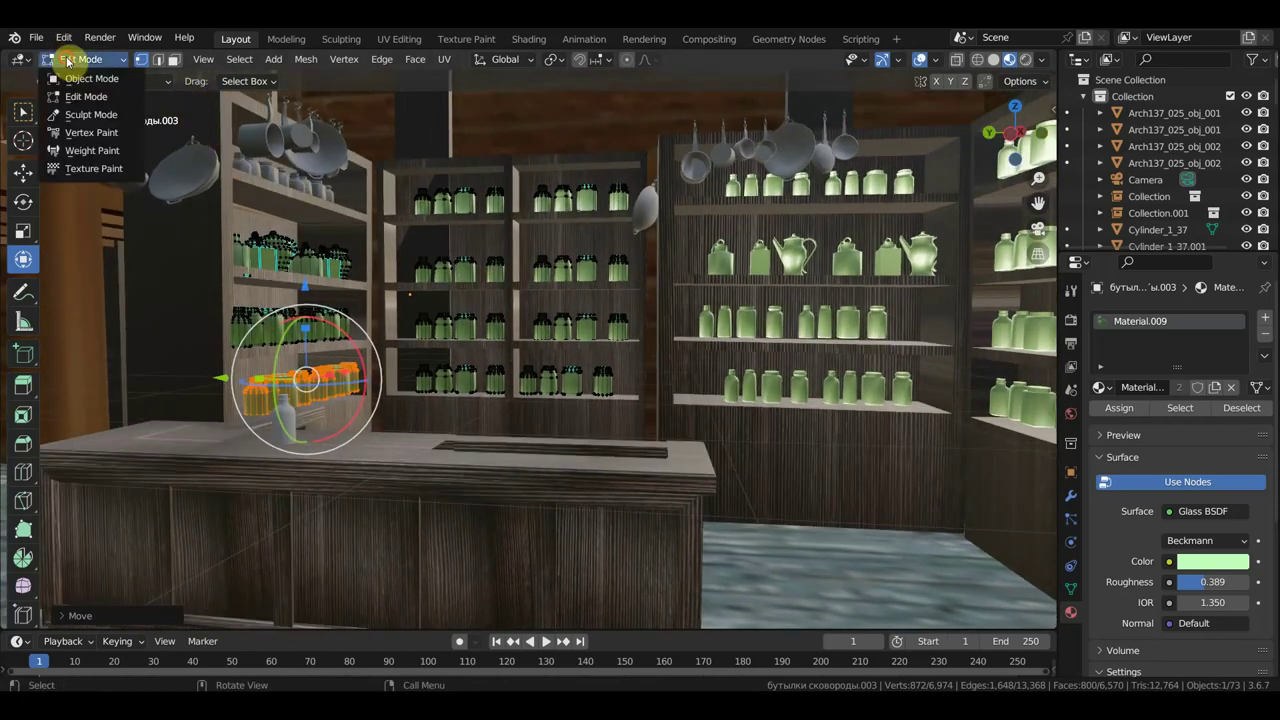
pyautogui.click(84, 79)
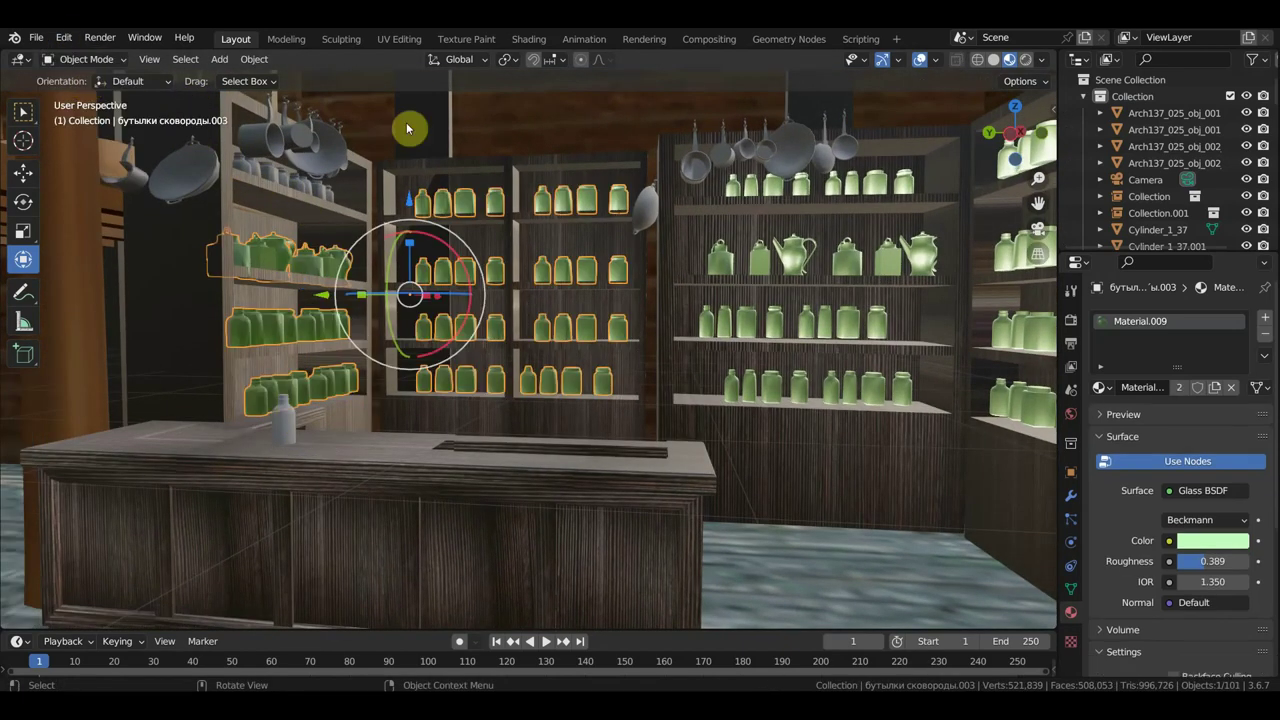
# - Zoom out and orbit around the seated man and woman at the table in Material Preview
pyautogui.click(992, 60)
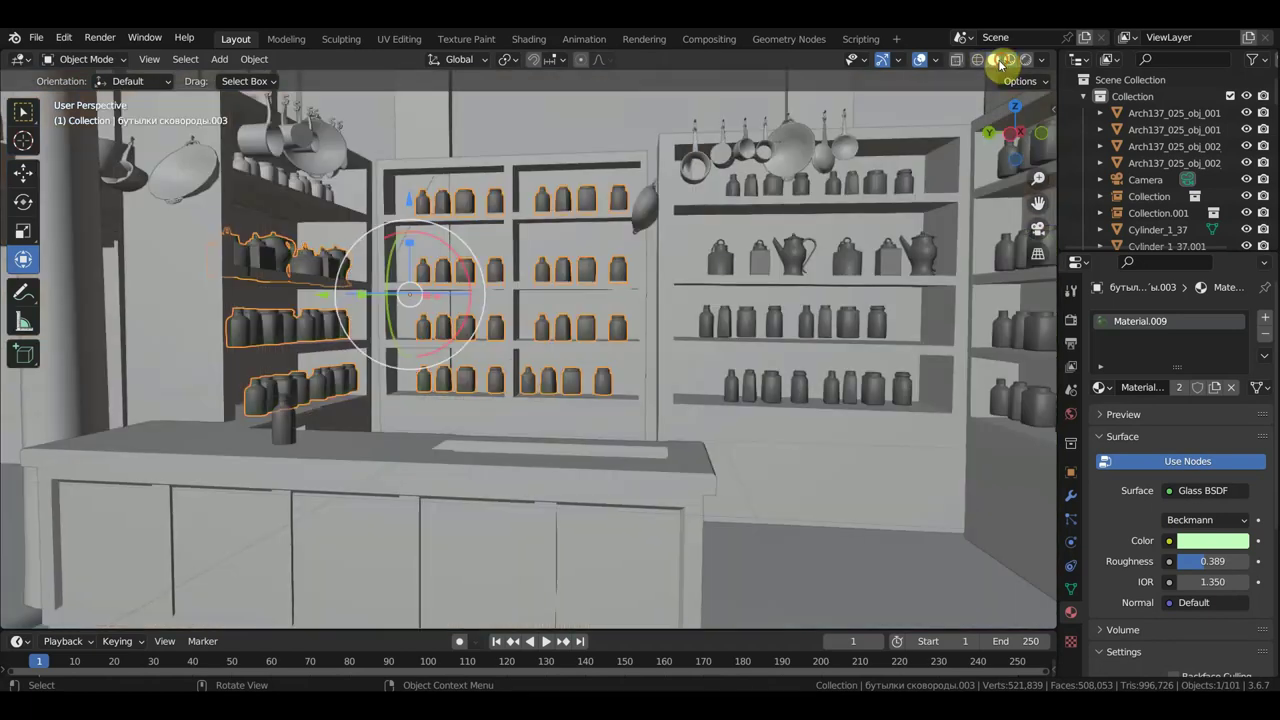
pyautogui.click(1011, 60)
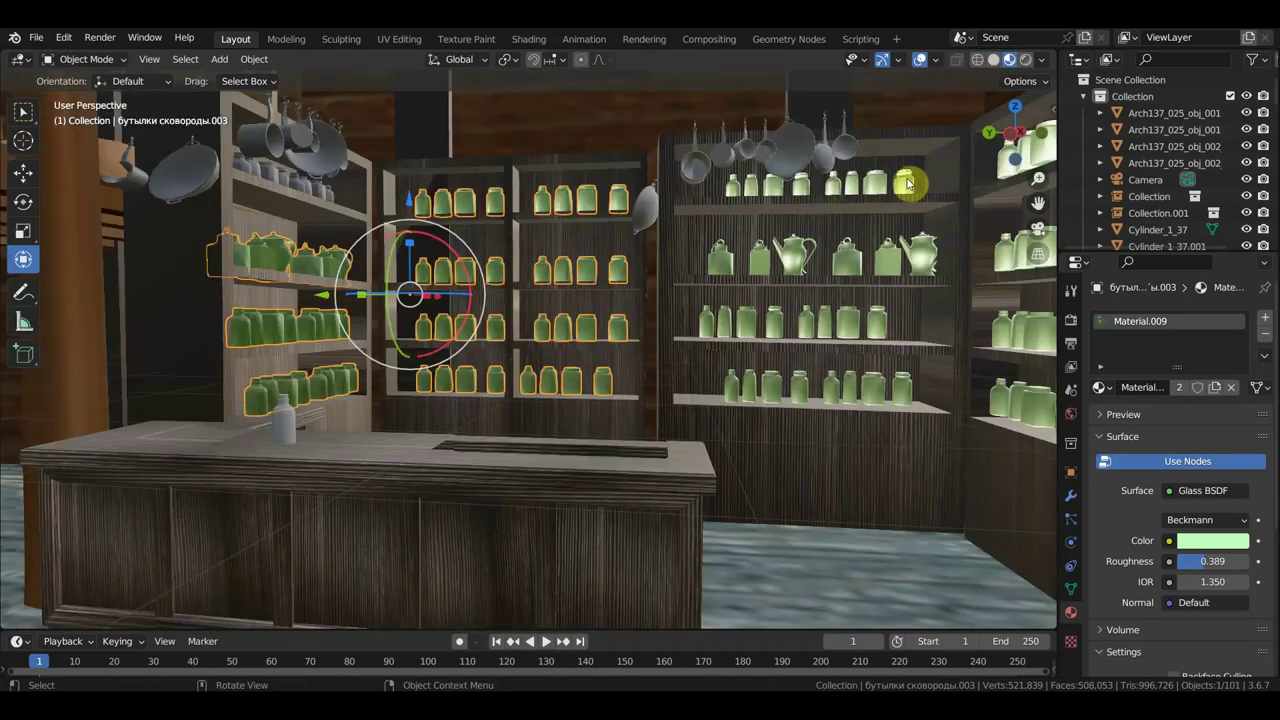
pyautogui.scroll(-3, 611, 423)
pyautogui.scroll(-2, 622, 423)
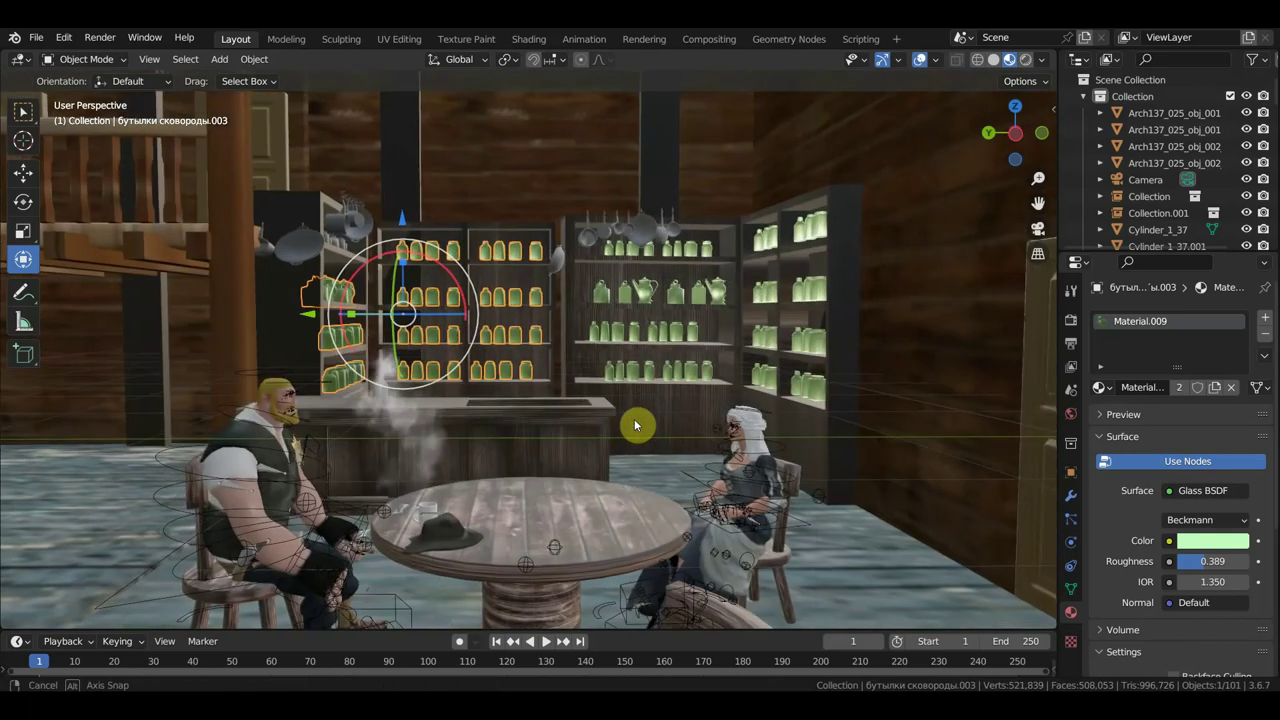
pyautogui.moveTo(408, 387); pyautogui.dragTo(450, 395, button='middle')
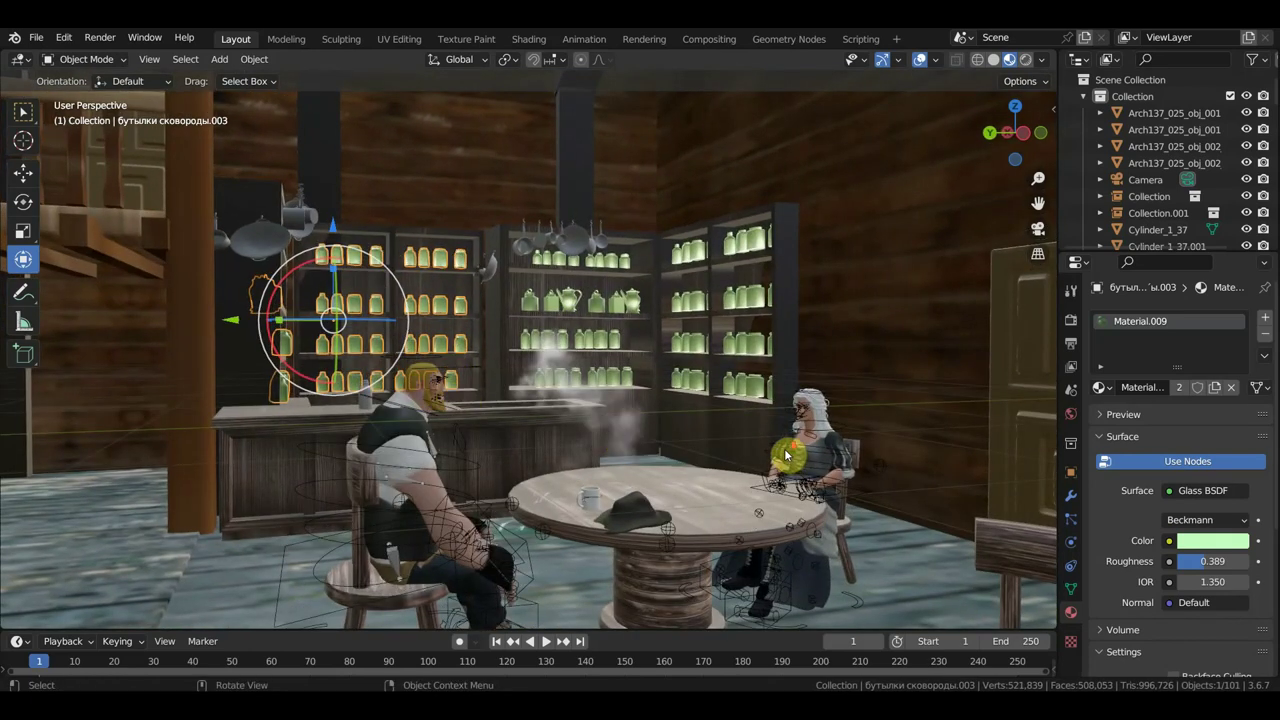
pyautogui.moveTo(786, 455); pyautogui.dragTo(736, 397, button='middle')
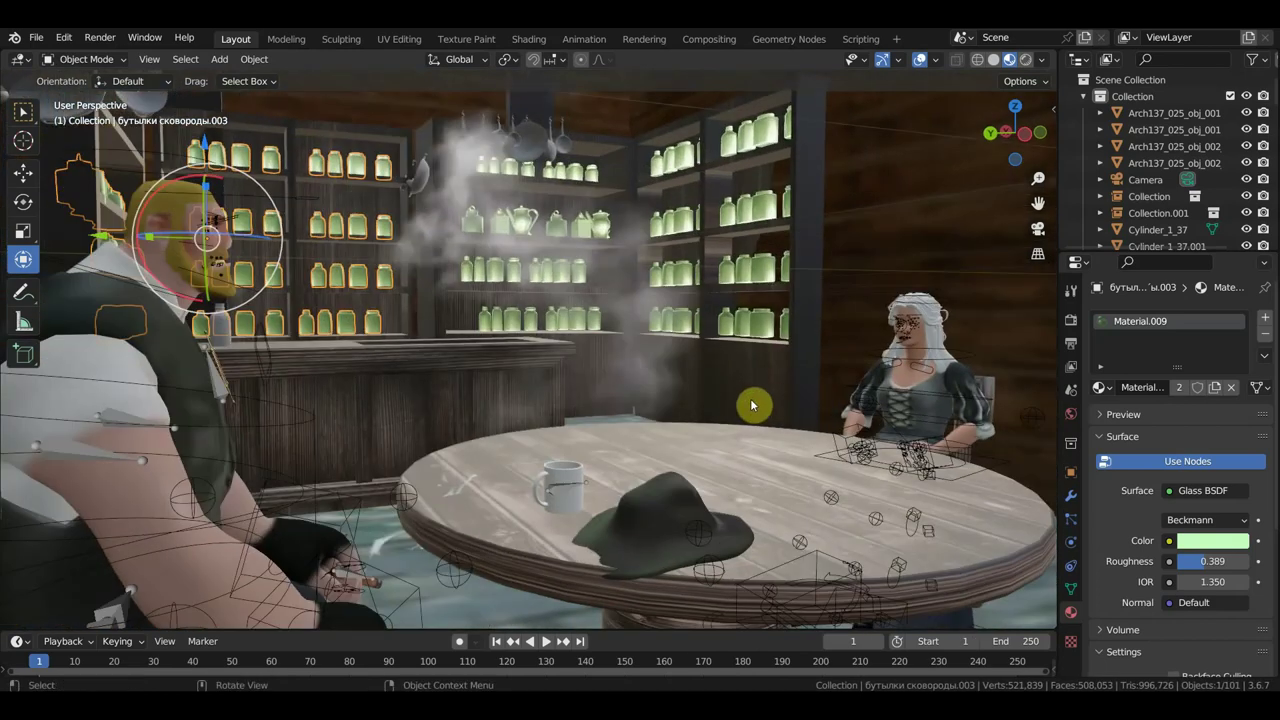
pyautogui.moveTo(743, 397); pyautogui.dragTo(784, 416, button='middle')
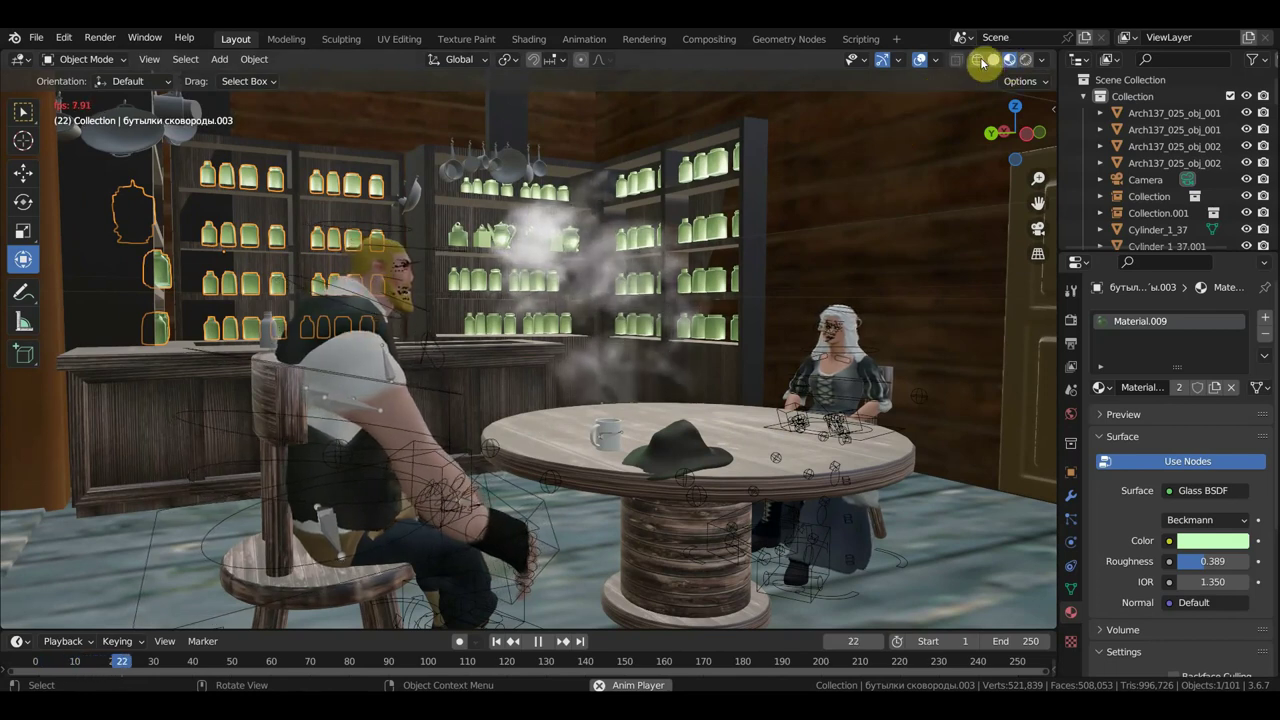
# - Hide the viewport overlays and orbit around the man and woman during playback
pyautogui.click(919, 59)
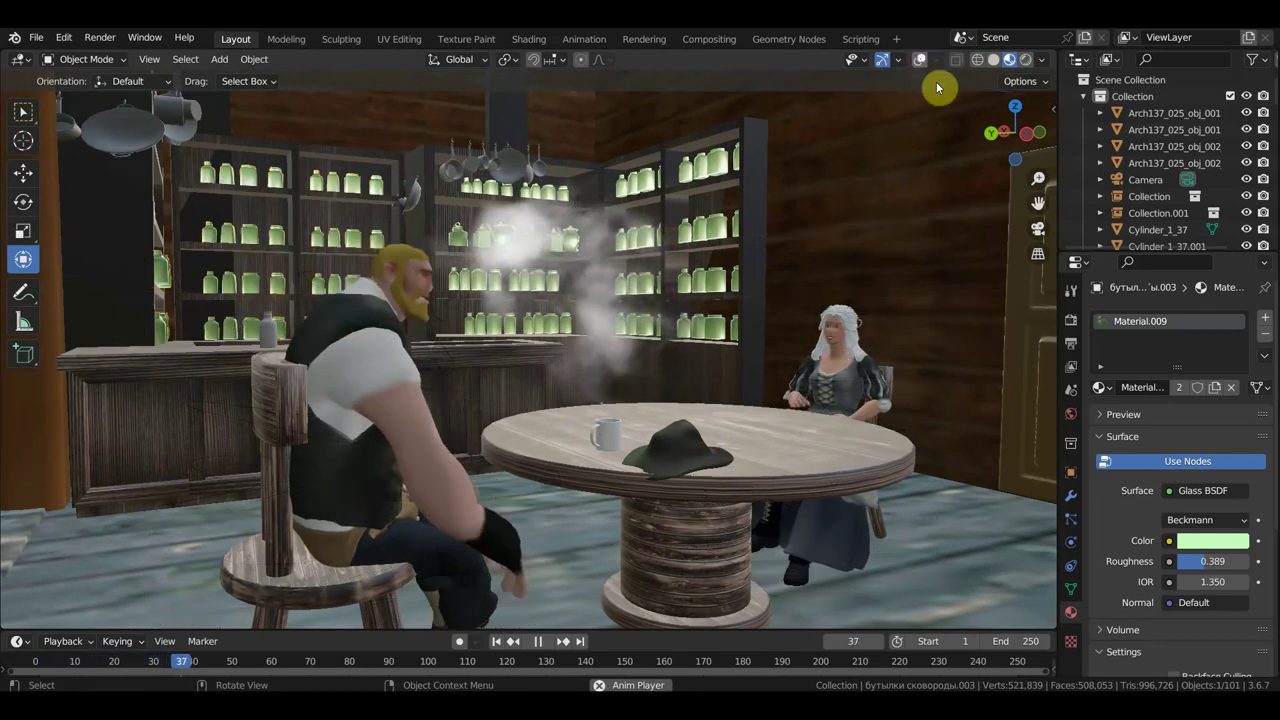
pyautogui.moveTo(895, 238)
pyautogui.mouseDown(button='middle')
pyautogui.moveTo(897, 271)
pyautogui.moveTo(920, 271)
pyautogui.moveTo(894, 283)
pyautogui.moveTo(732, 262)
pyautogui.mouseUp(button='middle')
pyautogui.scroll(2, 700, 284)
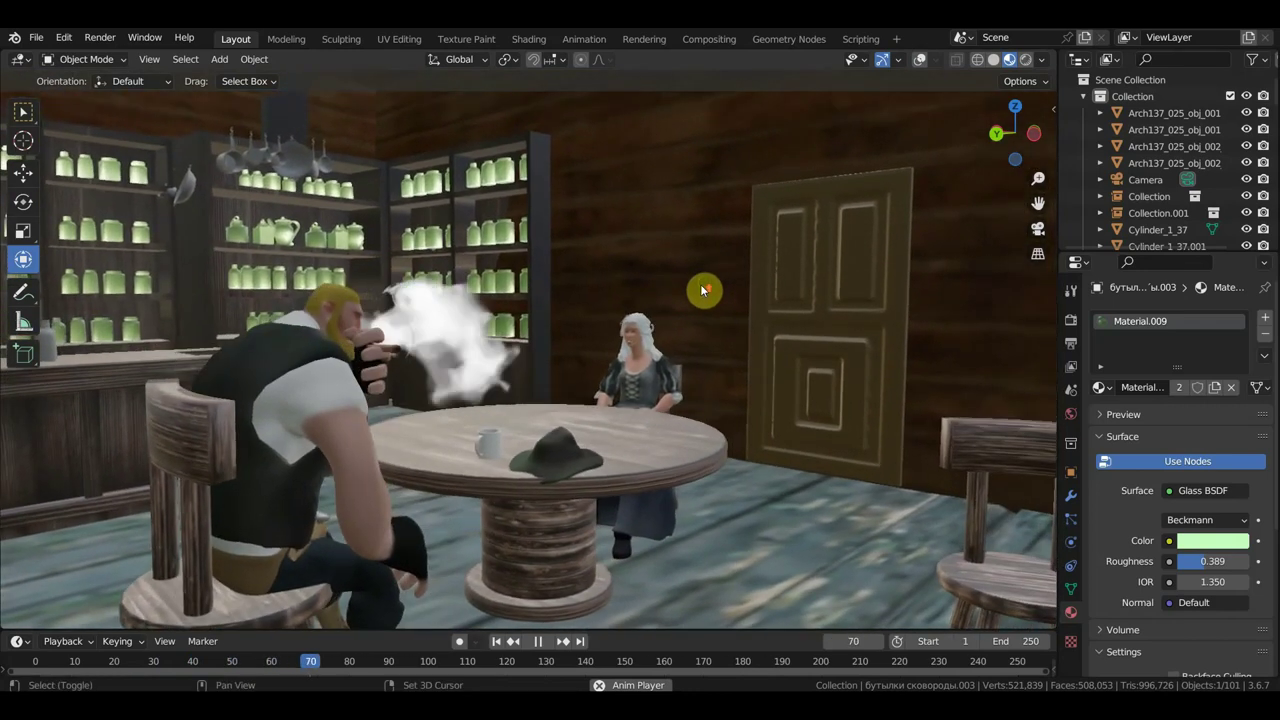
pyautogui.scroll(3, 702, 291)
pyautogui.scroll(-2, 700, 288)
pyautogui.scroll(-3, 700, 288)
pyautogui.moveTo(700, 291); pyautogui.dragTo(722, 285, button='middle')
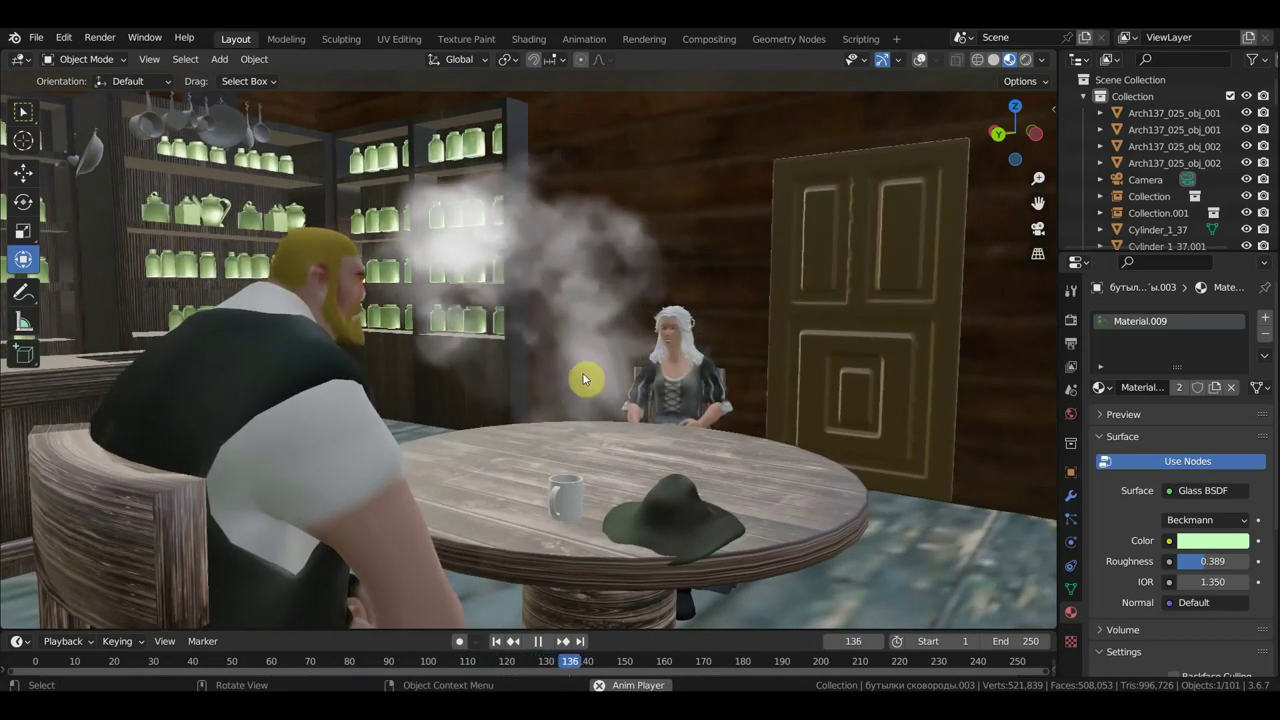
pyautogui.keyDown('shift'); pyautogui.moveTo(657, 366); pyautogui.dragTo(554, 367, button='middle'); pyautogui.keyUp('shift')
# - Circle the table to view both characters with the shelves behind, then restore overlays
pyautogui.scroll(5, 553, 373)
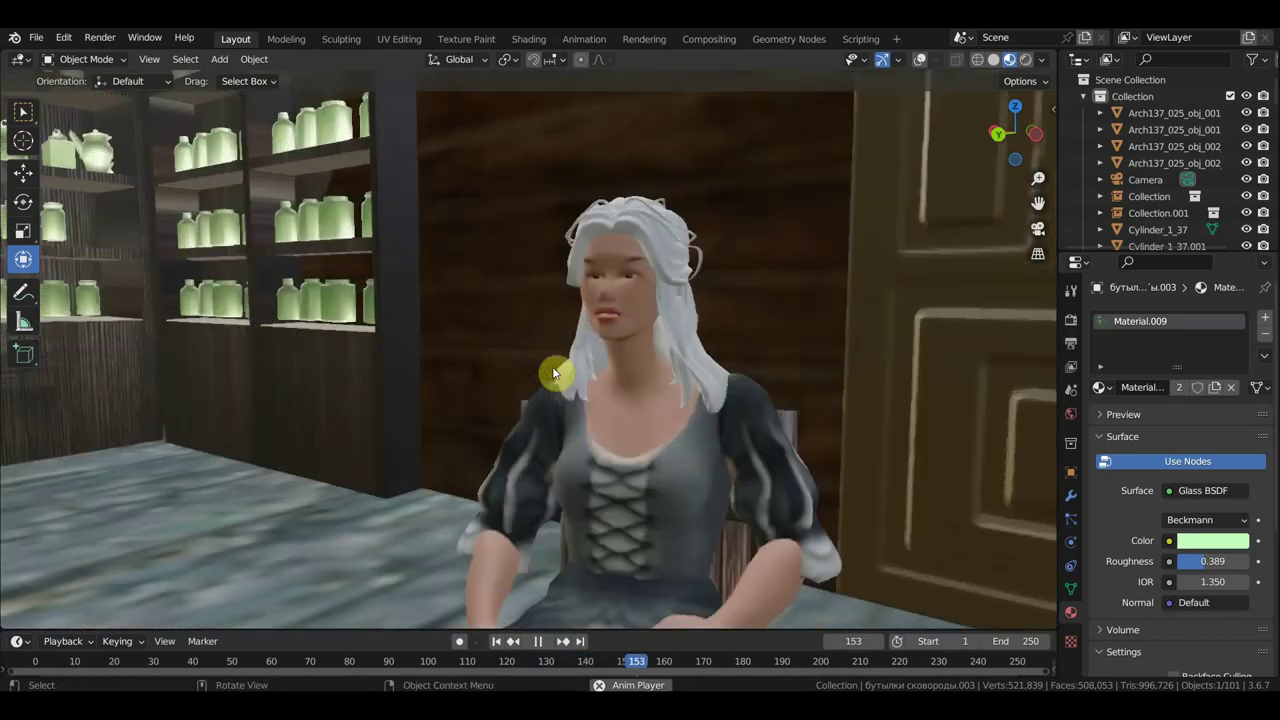
pyautogui.scroll(-5, 553, 373)
pyautogui.moveTo(553, 373)
pyautogui.mouseDown(button='middle')
pyautogui.moveTo(560, 390)
pyautogui.moveTo(723, 394)
pyautogui.moveTo(470, 330)
pyautogui.moveTo(414, 354)
pyautogui.moveTo(346, 352)
pyautogui.moveTo(346, 323)
pyautogui.moveTo(591, 374)
pyautogui.moveTo(510, 366)
pyautogui.mouseUp(button='middle')
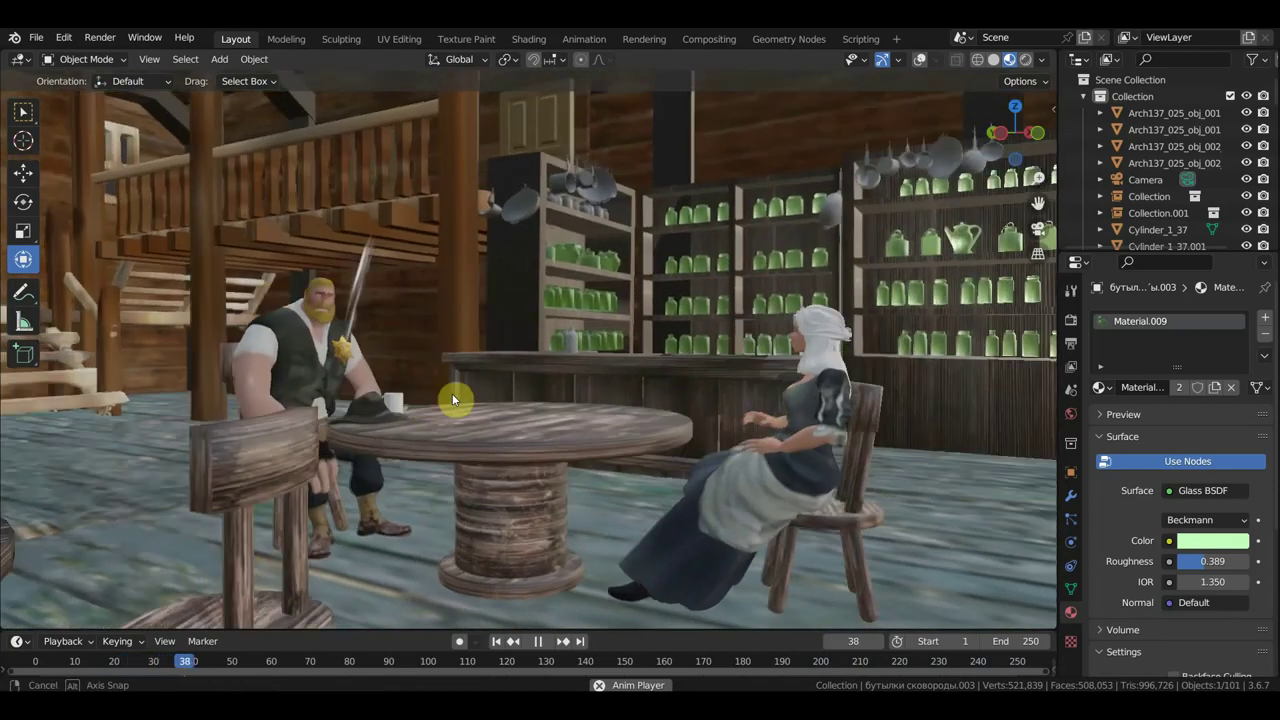
pyautogui.moveTo(452, 393)
pyautogui.mouseDown(button='middle')
pyautogui.moveTo(634, 400)
pyautogui.moveTo(702, 434)
pyautogui.mouseUp(button='middle')
pyautogui.moveTo(682, 378)
pyautogui.mouseDown(button='middle')
pyautogui.moveTo(563, 403)
pyautogui.moveTo(409, 386)
pyautogui.moveTo(415, 372)
pyautogui.mouseUp(button='middle')
pyautogui.scroll(2, 415, 372)
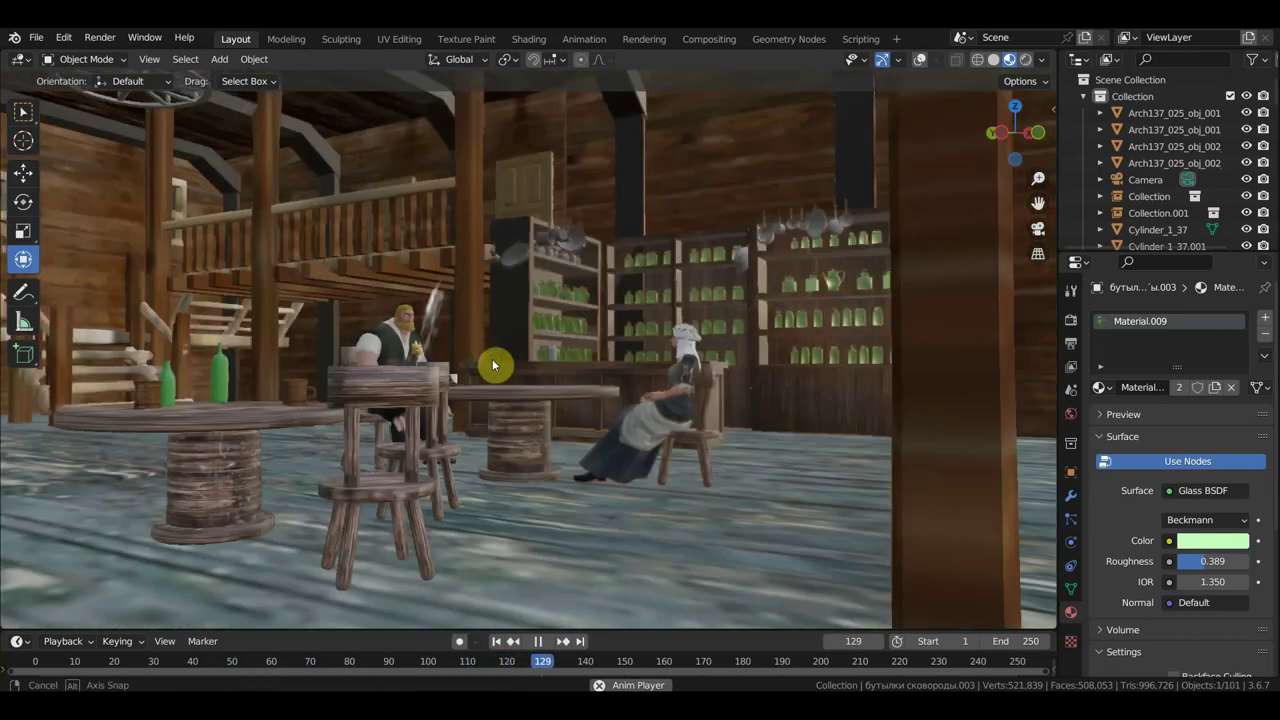
pyautogui.moveTo(460, 358); pyautogui.dragTo(501, 359, button='middle')
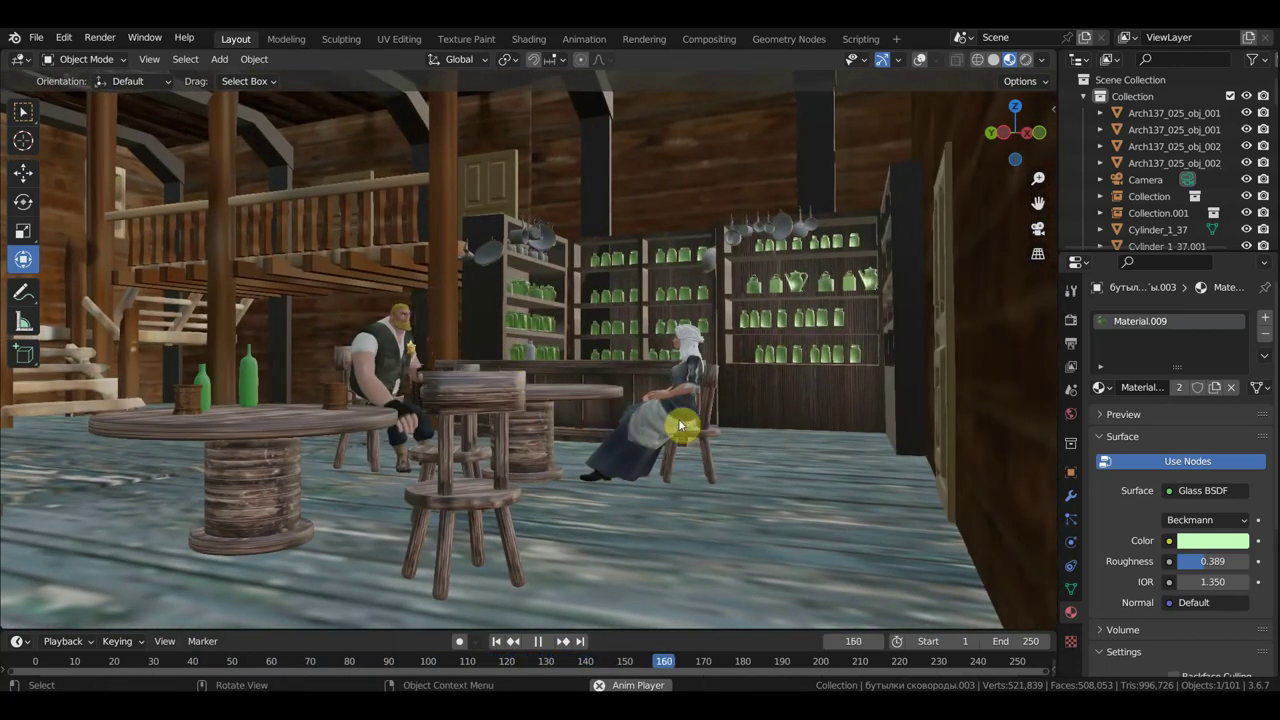
pyautogui.click(922, 60)
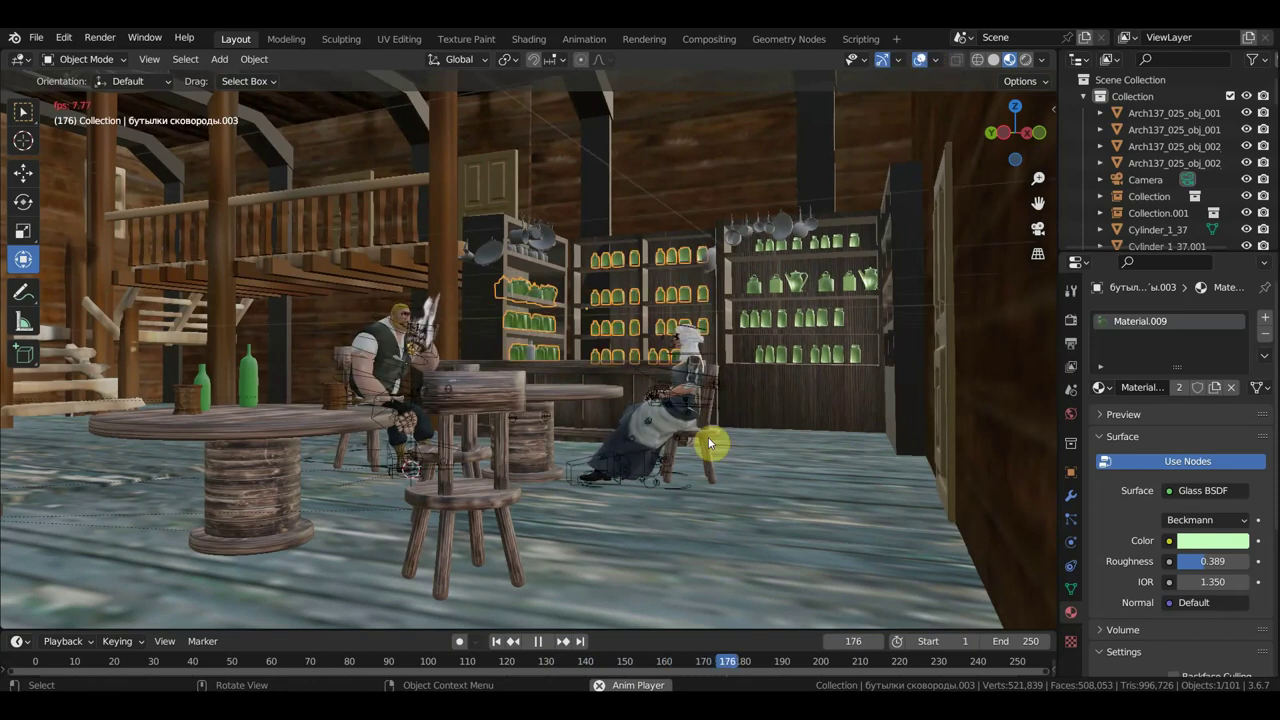
# - Select the seated woman and resize her
pyautogui.click(678, 432)
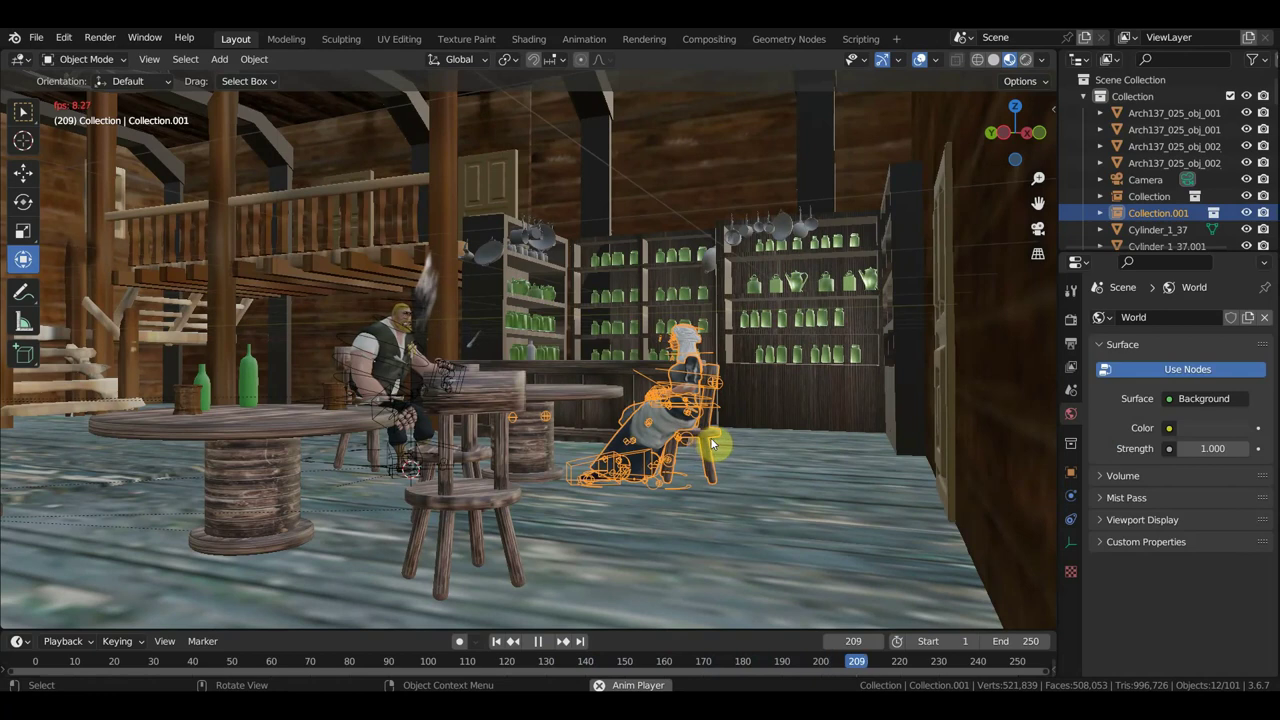
pyautogui.press('s')
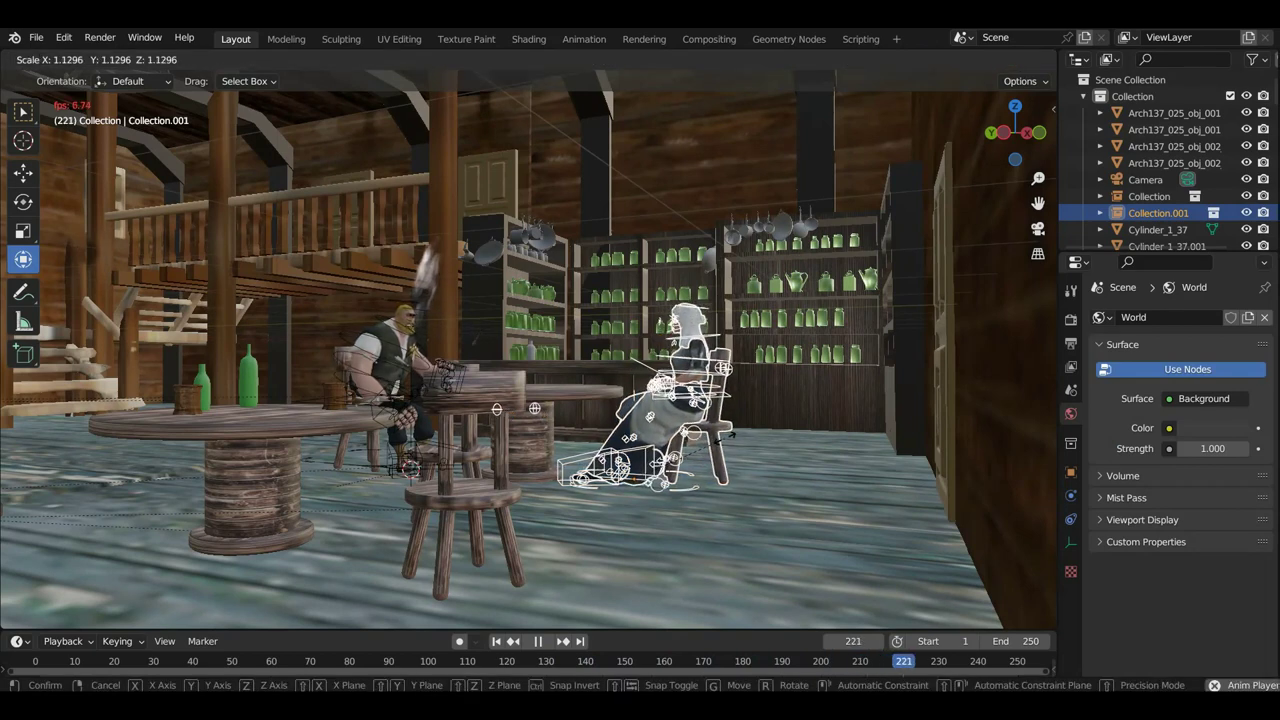
pyautogui.click(720, 441)
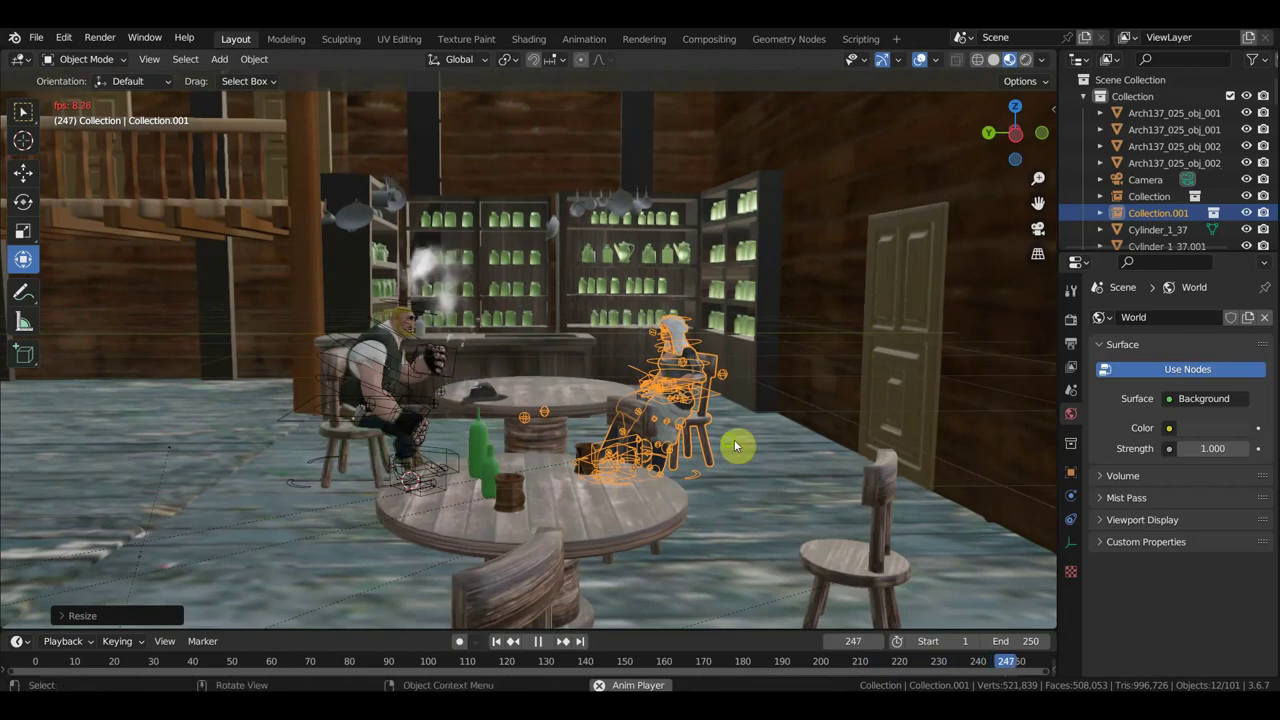
pyautogui.moveTo(735, 445); pyautogui.dragTo(843, 449, button='middle')
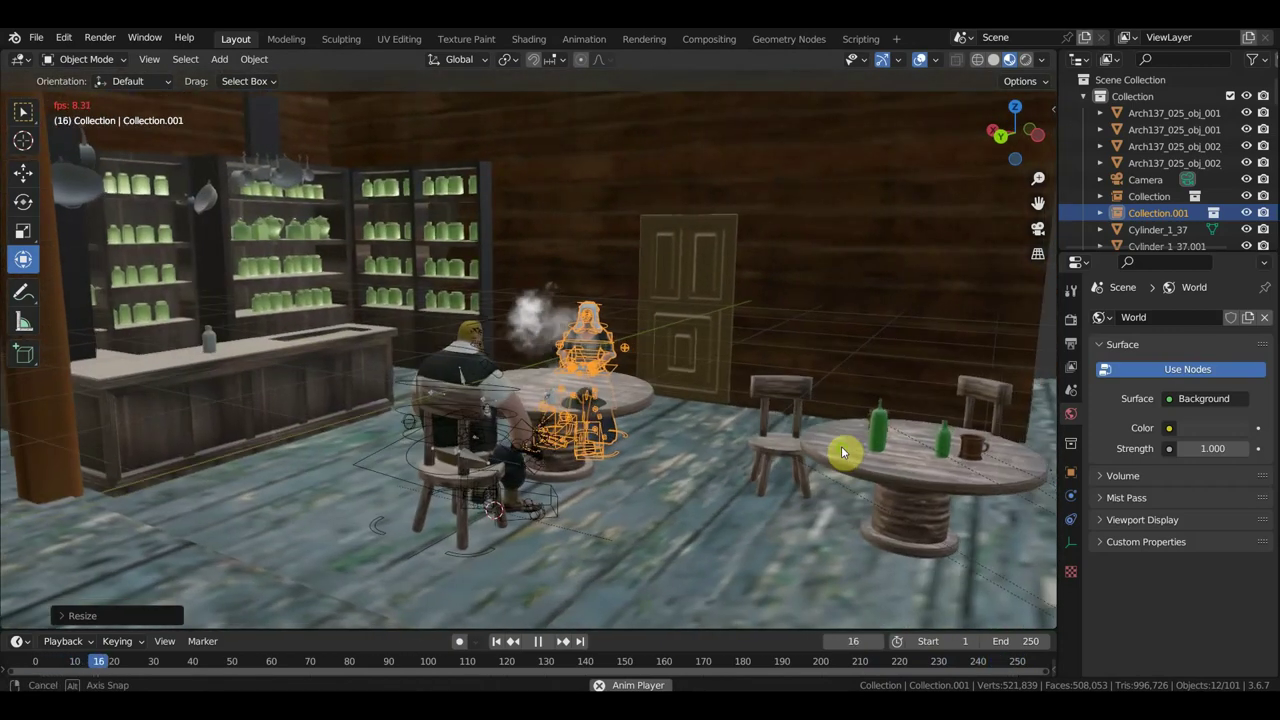
pyautogui.moveTo(585, 445); pyautogui.dragTo(573, 440, button='middle')
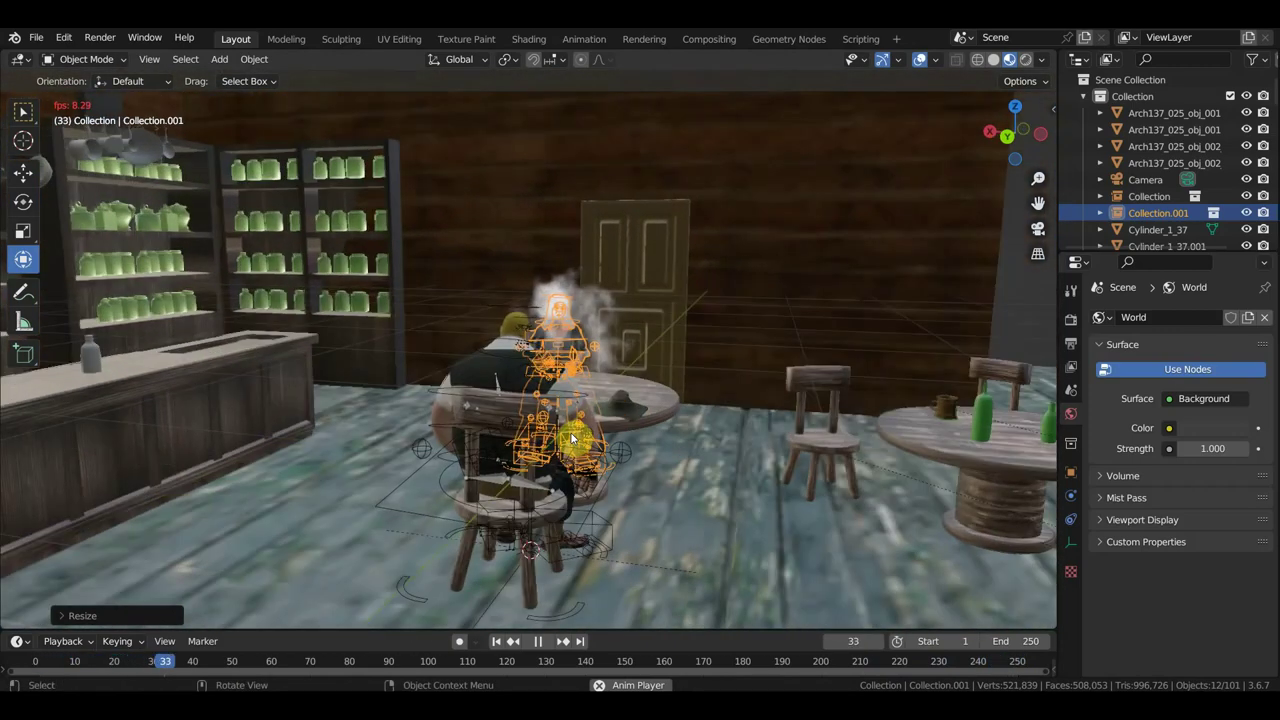
# - Stop playback, move the woman toward the counter and shrink her to about 0.94
pyautogui.press('space')
pyautogui.click(30, 173)
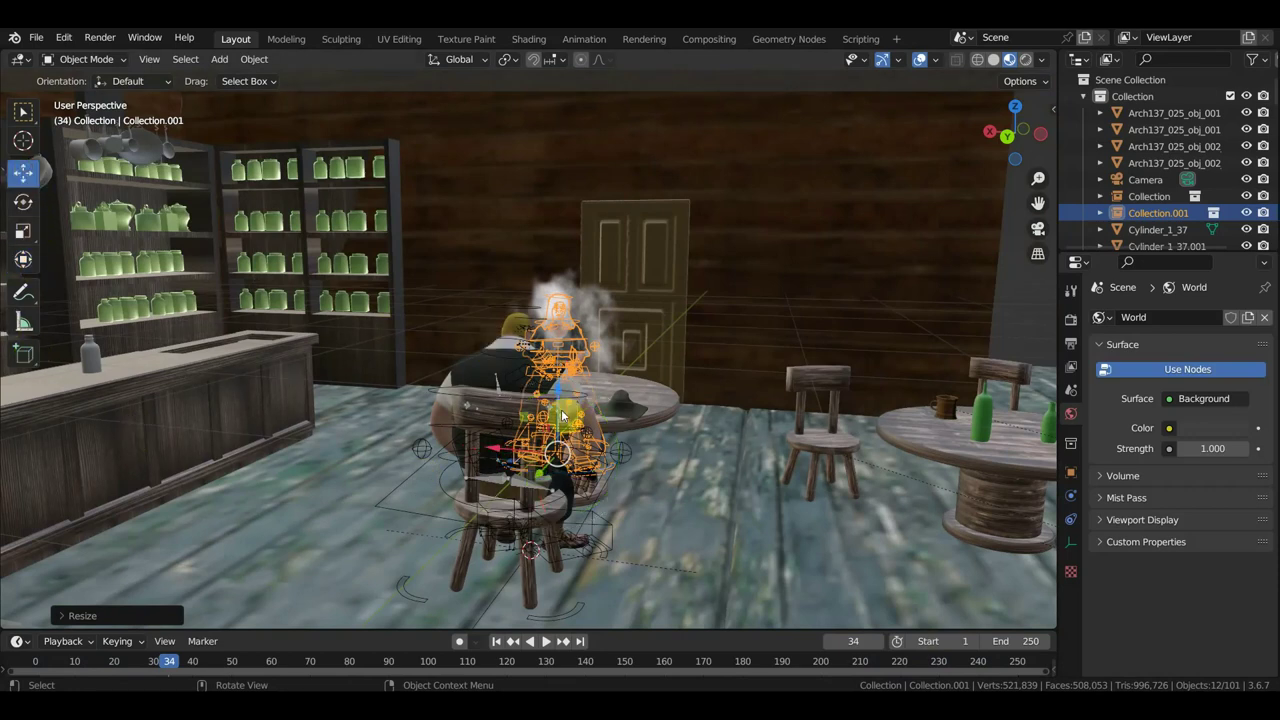
pyautogui.moveTo(498, 446); pyautogui.dragTo(282, 430)
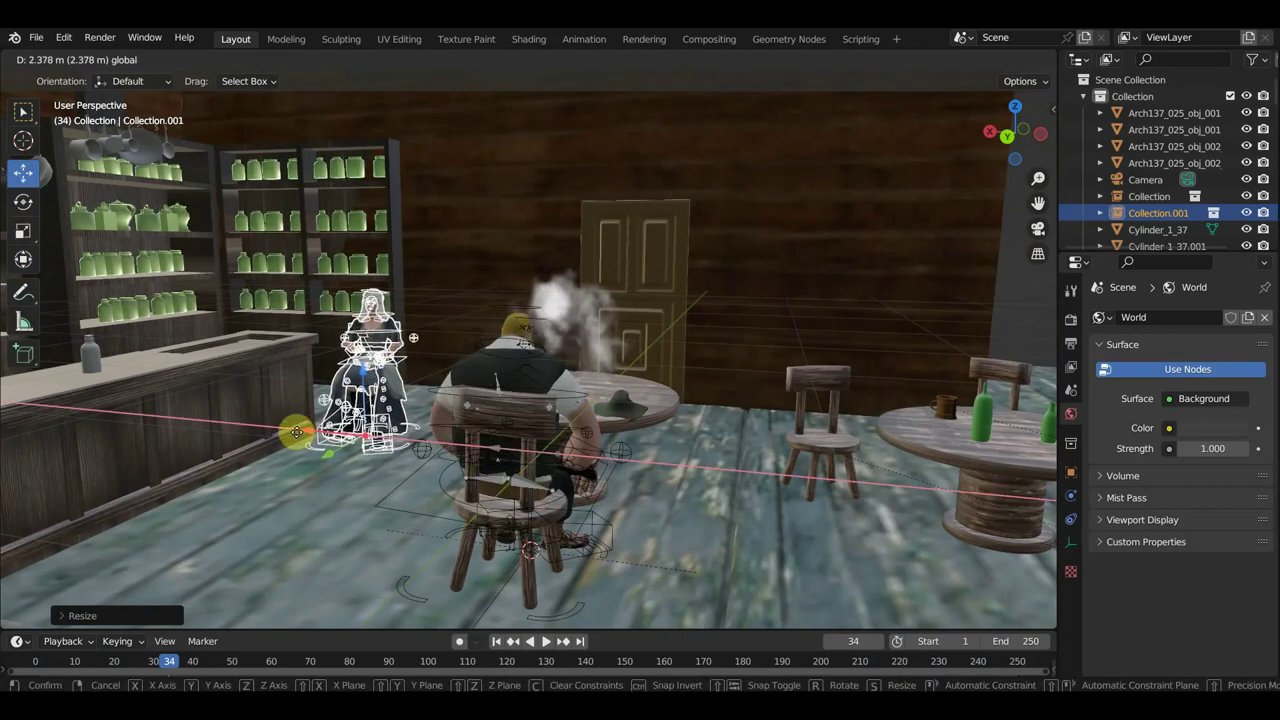
pyautogui.moveTo(282, 430); pyautogui.dragTo(203, 379, button='middle')
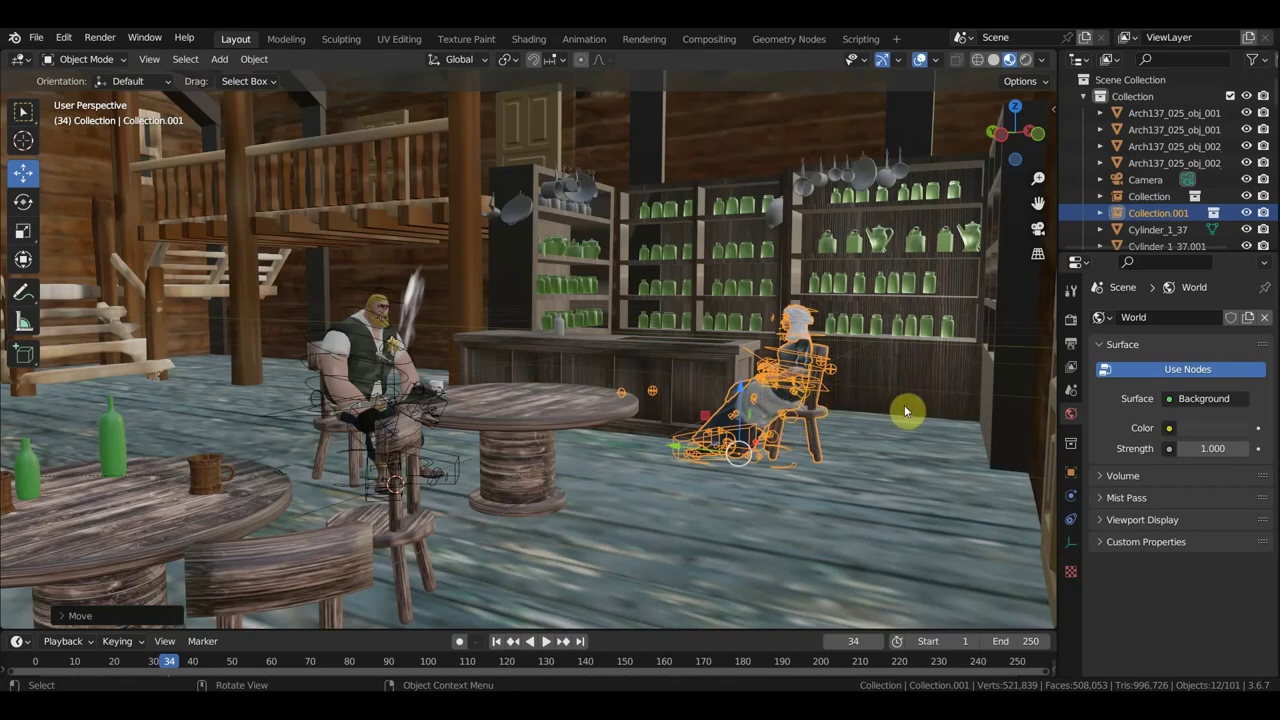
pyautogui.press('s')
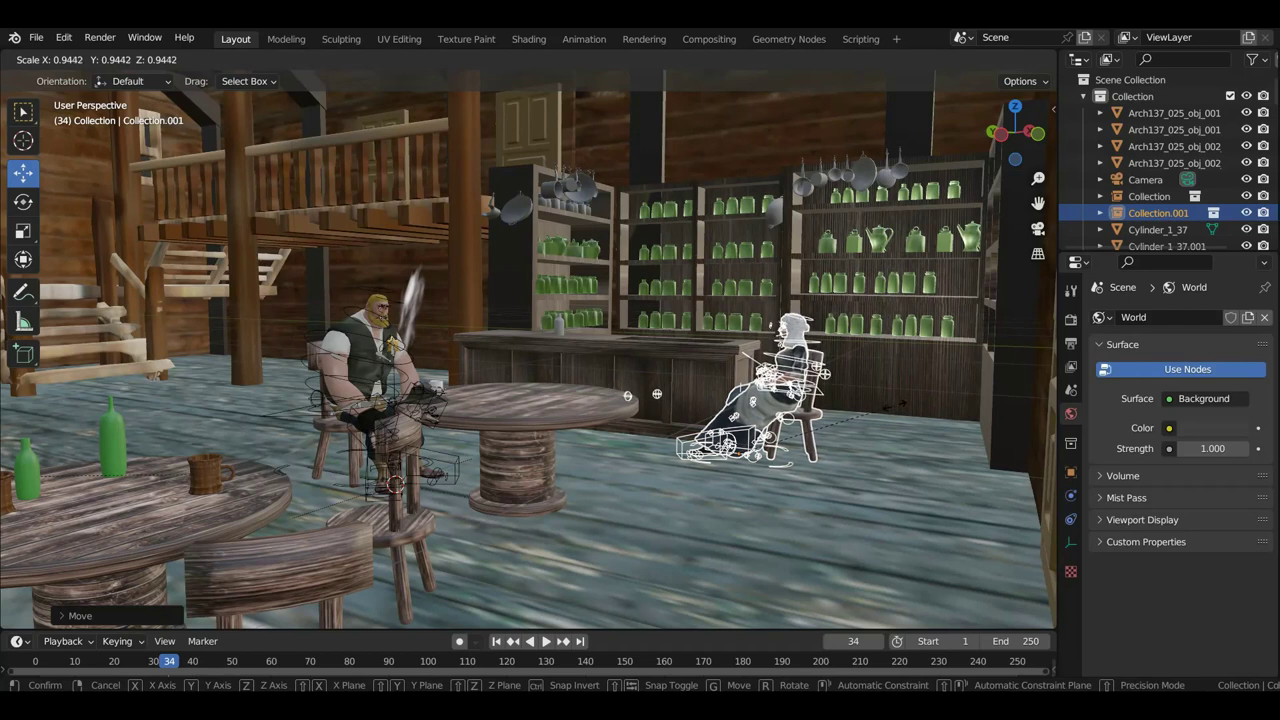
pyautogui.click(893, 410)
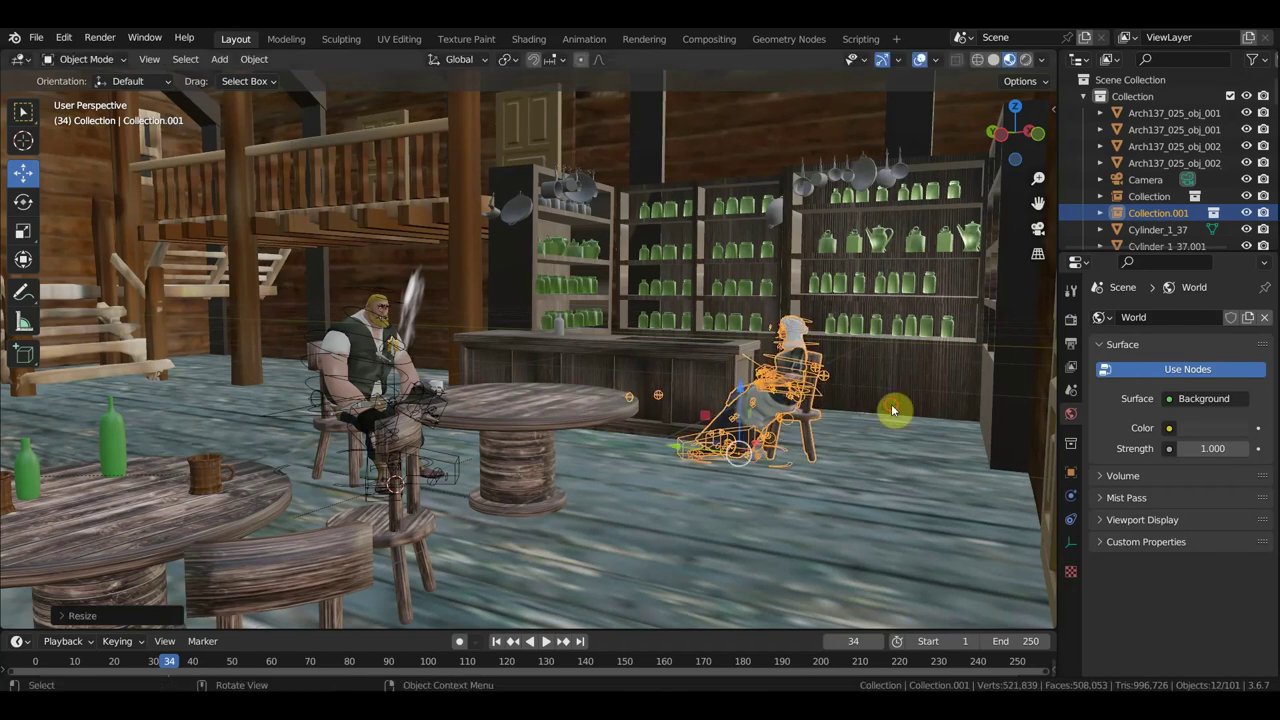
# - Shrink the man-and-table collection to about 0.95, then reselect the woman
pyautogui.click(365, 377)
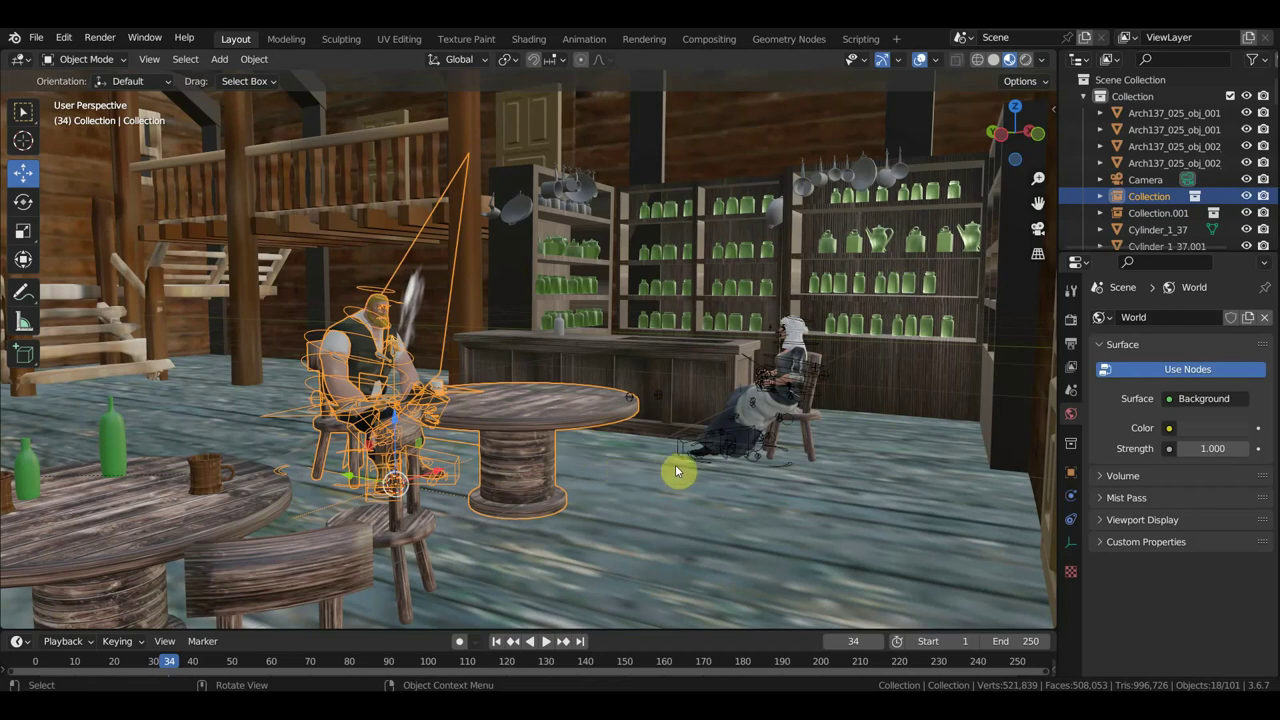
pyautogui.press('s')
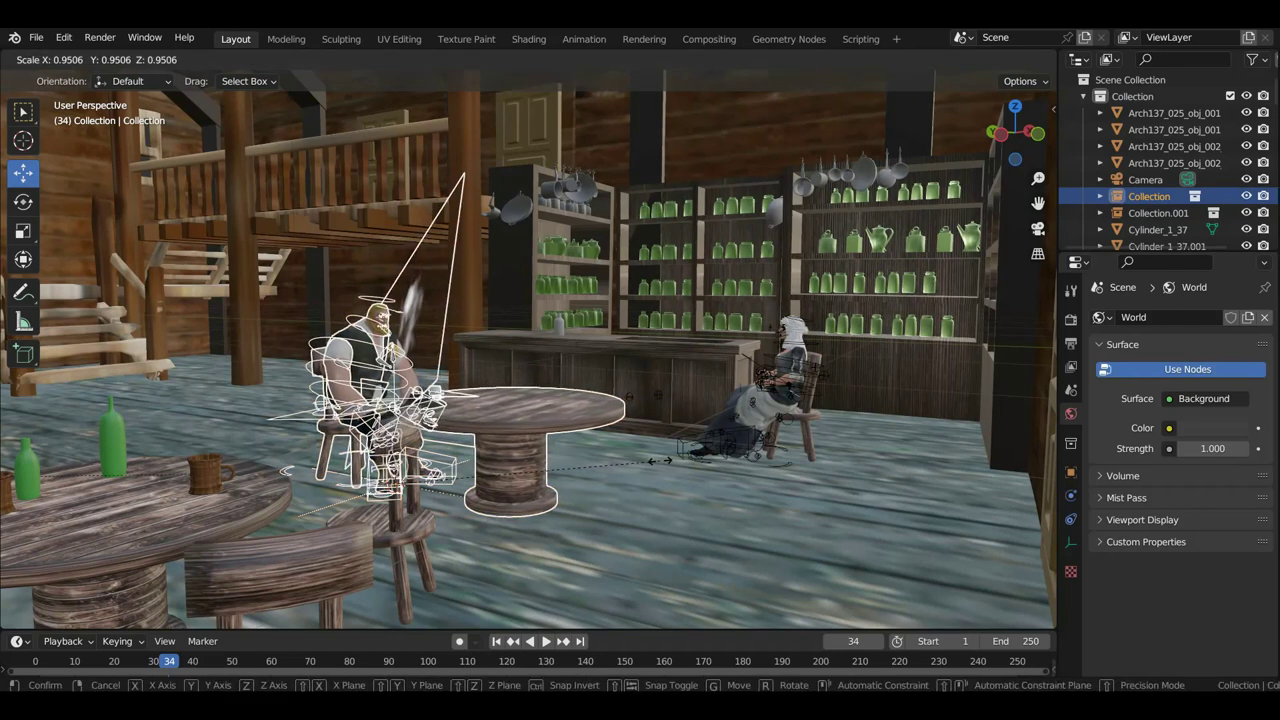
pyautogui.click(661, 461)
pyautogui.click(795, 398)
# - Move the woman along the X axis
pyautogui.moveTo(795, 398); pyautogui.dragTo(915, 435, button='middle')
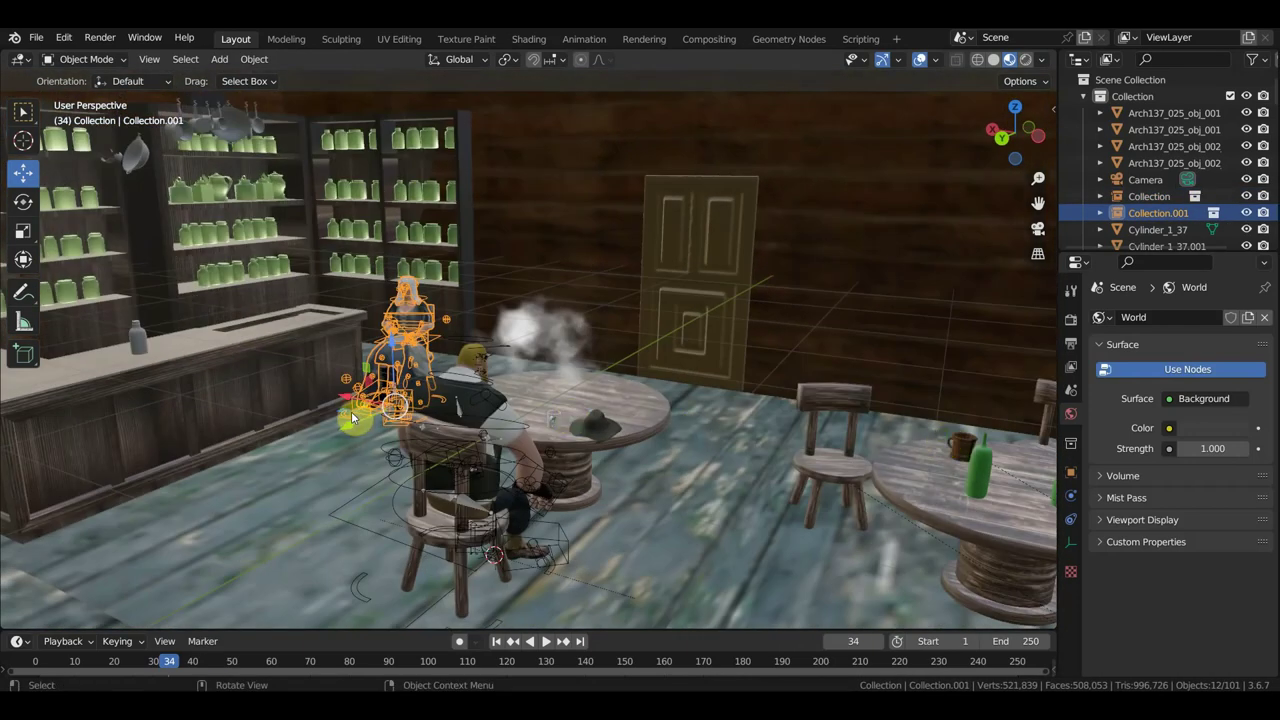
pyautogui.press('g')
pyautogui.press('x')
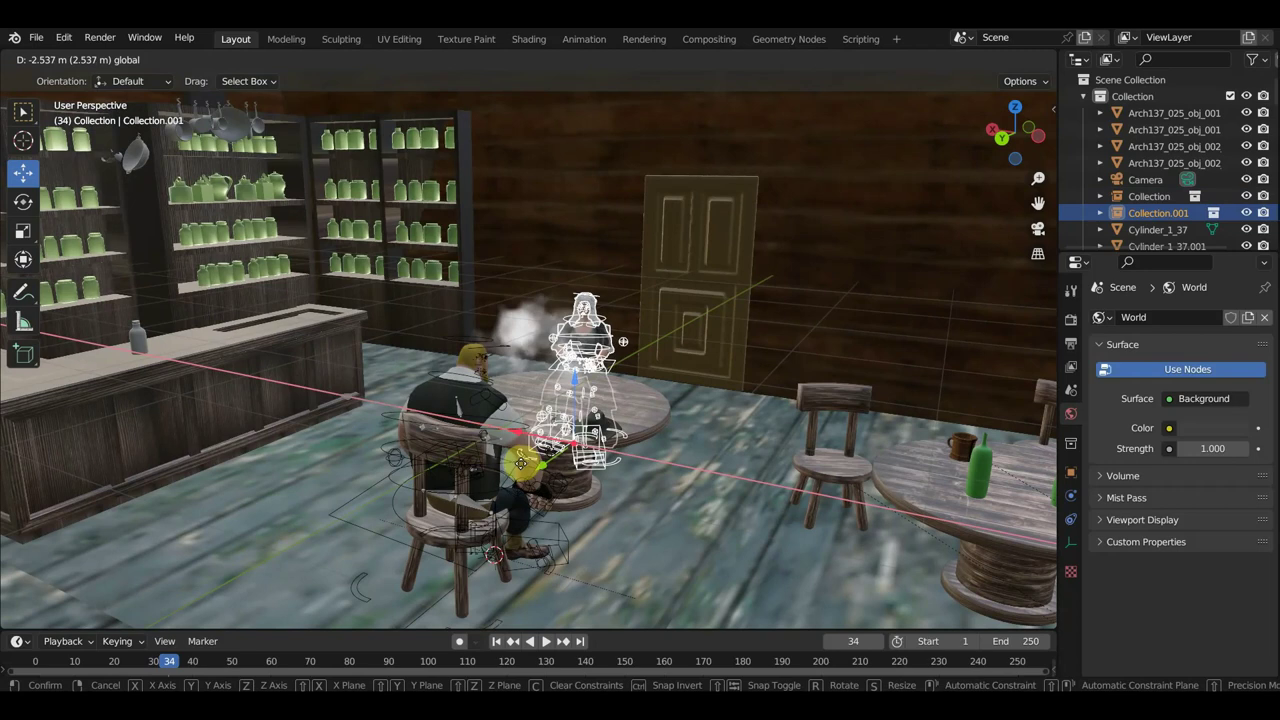
pyautogui.click(651, 463)
# - Place the woman across the round table from the man and check from several angles
pyautogui.moveTo(651, 463)
pyautogui.mouseDown(button='middle')
pyautogui.moveTo(609, 442)
pyautogui.moveTo(625, 451)
pyautogui.mouseUp(button='middle')
pyautogui.scroll(2, 627, 451)
pyautogui.scroll(3, 628, 448)
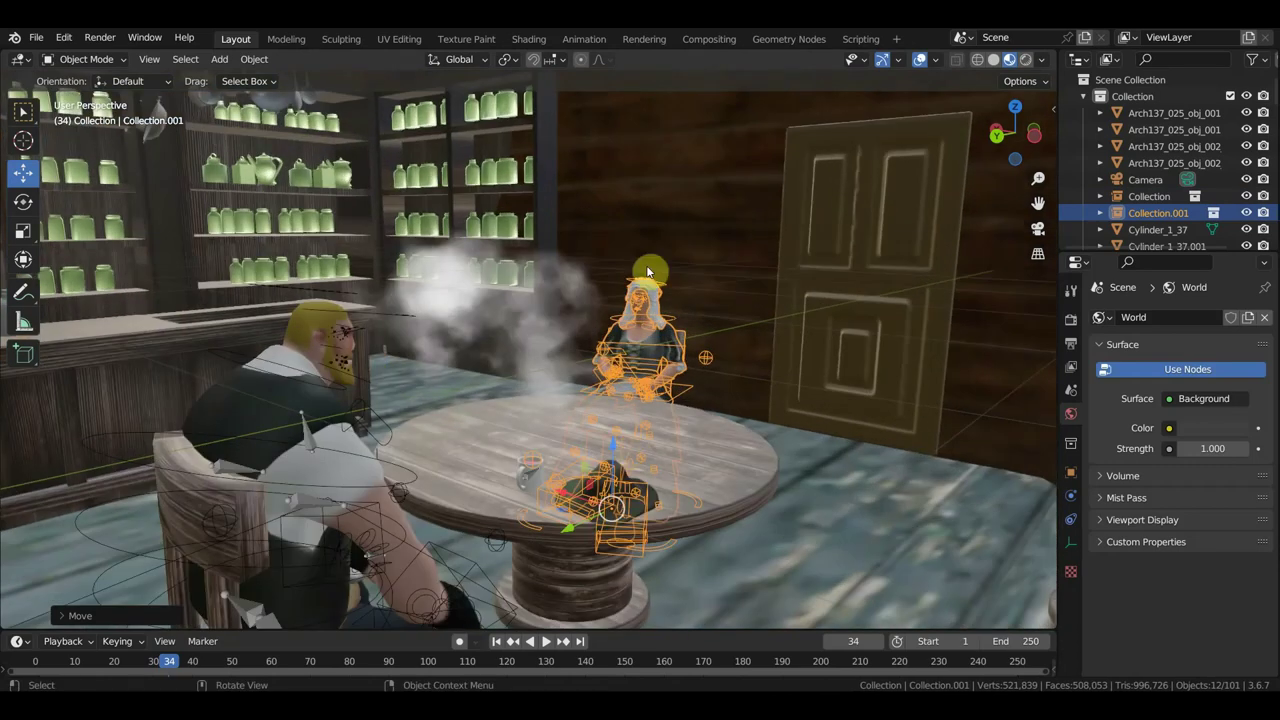
pyautogui.scroll(-2, 612, 440)
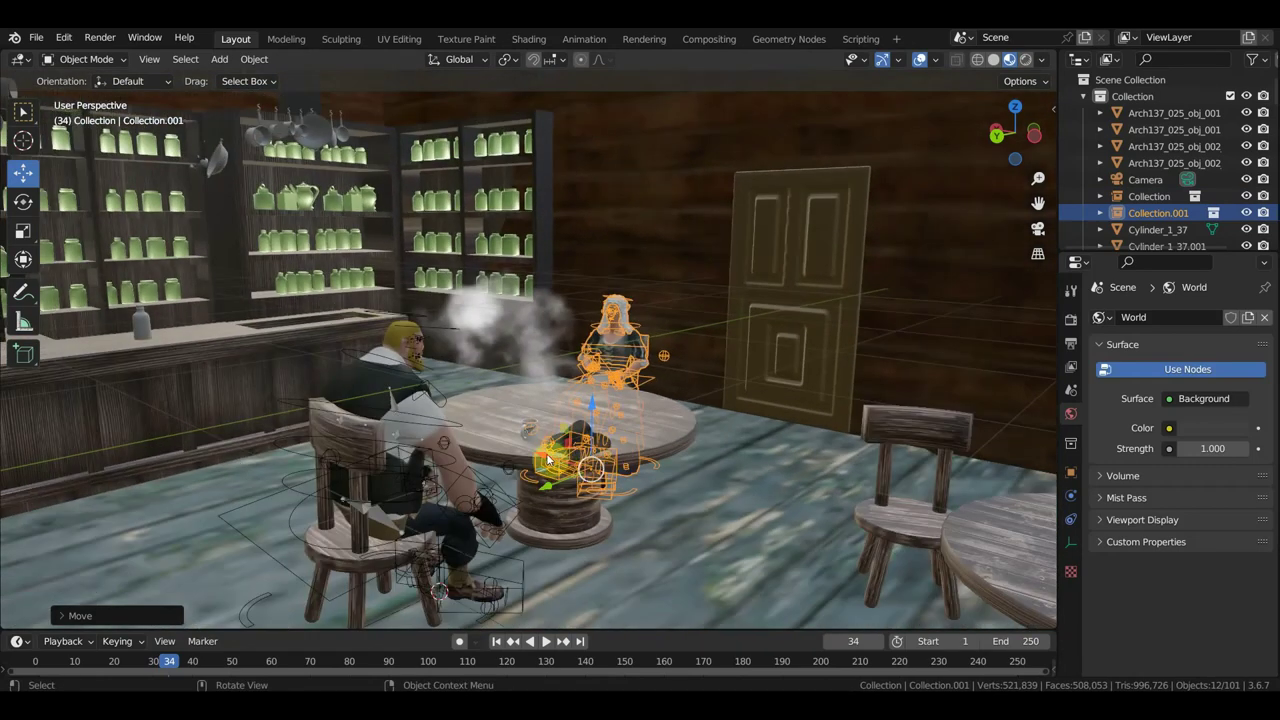
pyautogui.press('g')
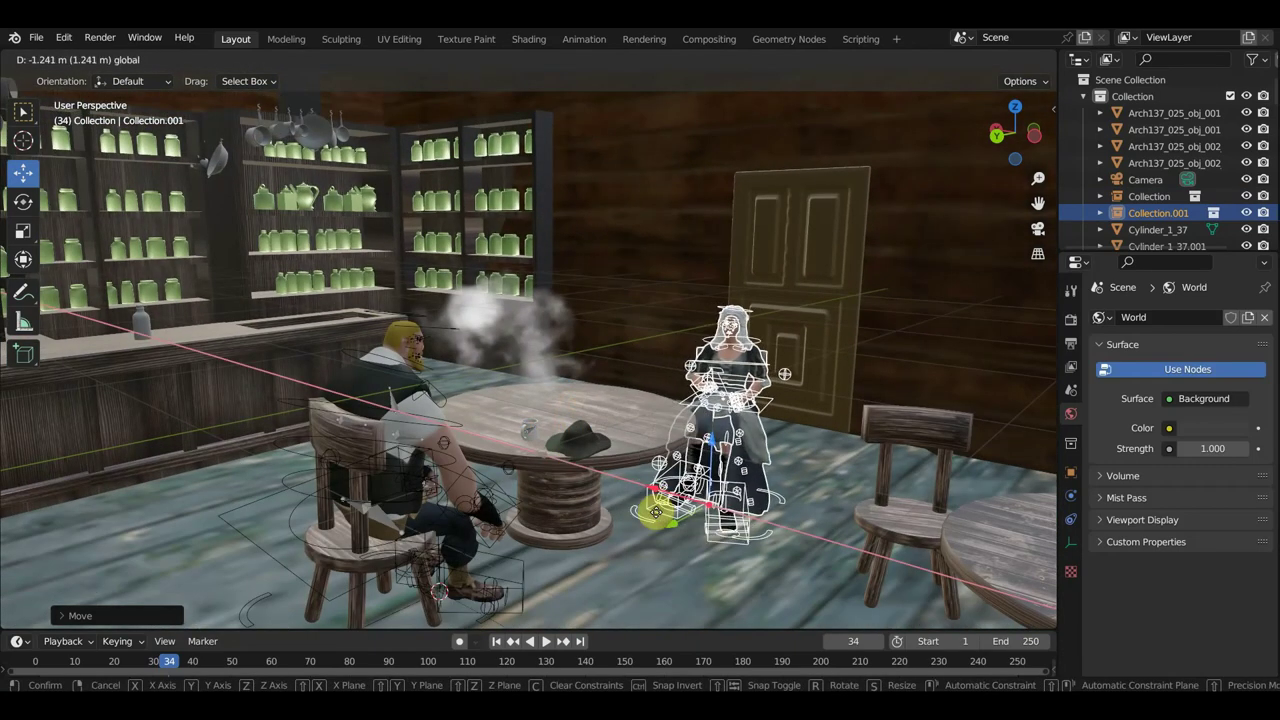
pyautogui.click(655, 512)
pyautogui.moveTo(655, 512); pyautogui.dragTo(670, 500, button='middle')
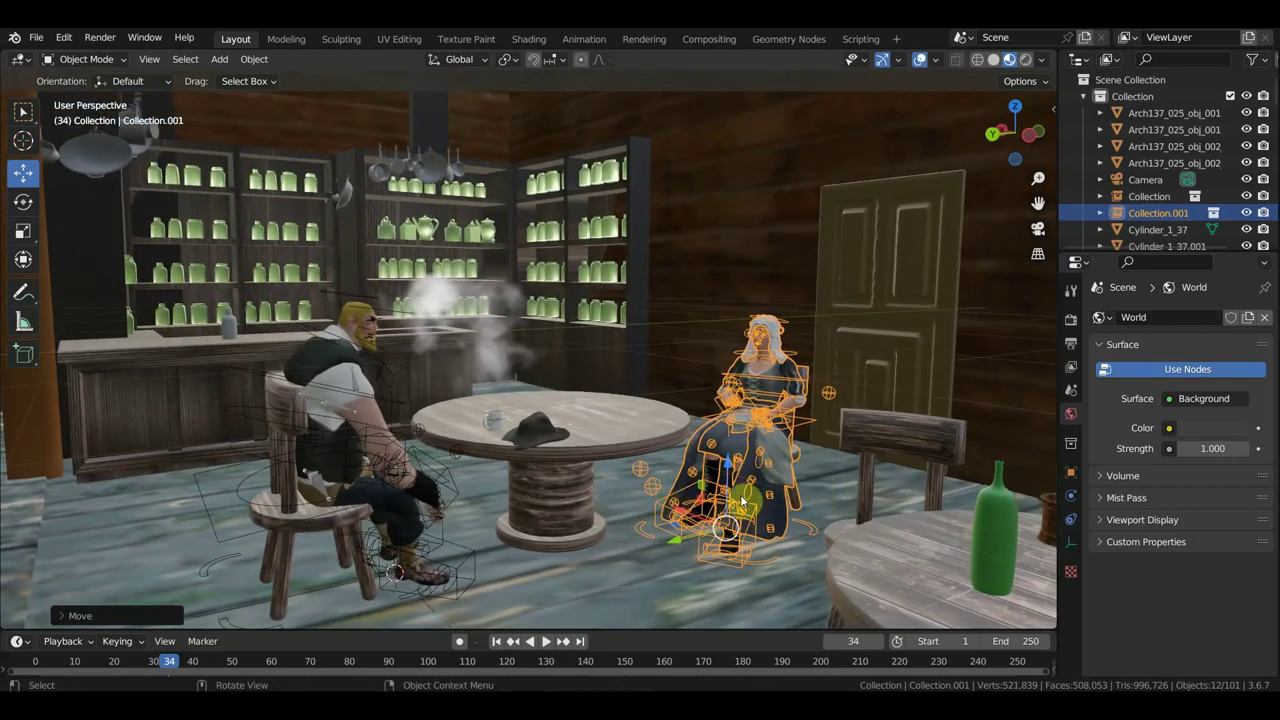
pyautogui.moveTo(690, 494)
pyautogui.mouseDown(button='middle')
pyautogui.moveTo(527, 481)
pyautogui.moveTo(543, 479)
pyautogui.mouseUp(button='middle')
pyautogui.scroll(2, 532, 479)
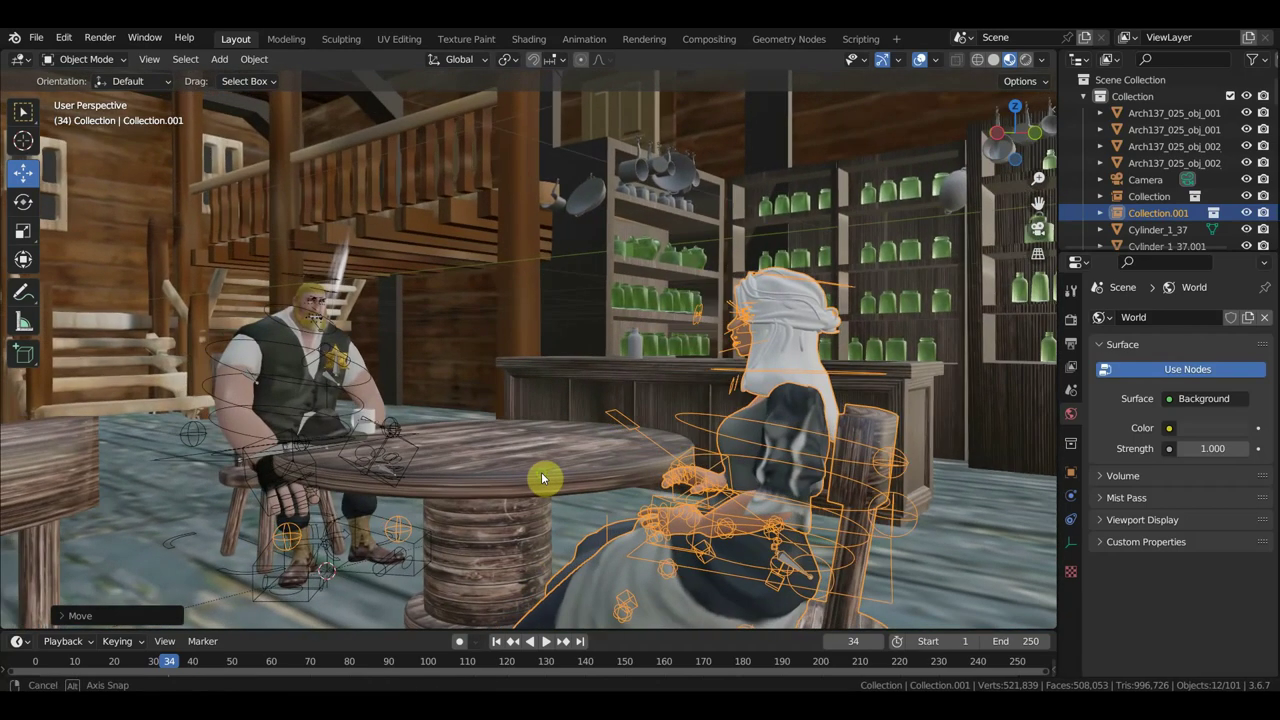
pyautogui.scroll(-3, 673, 484)
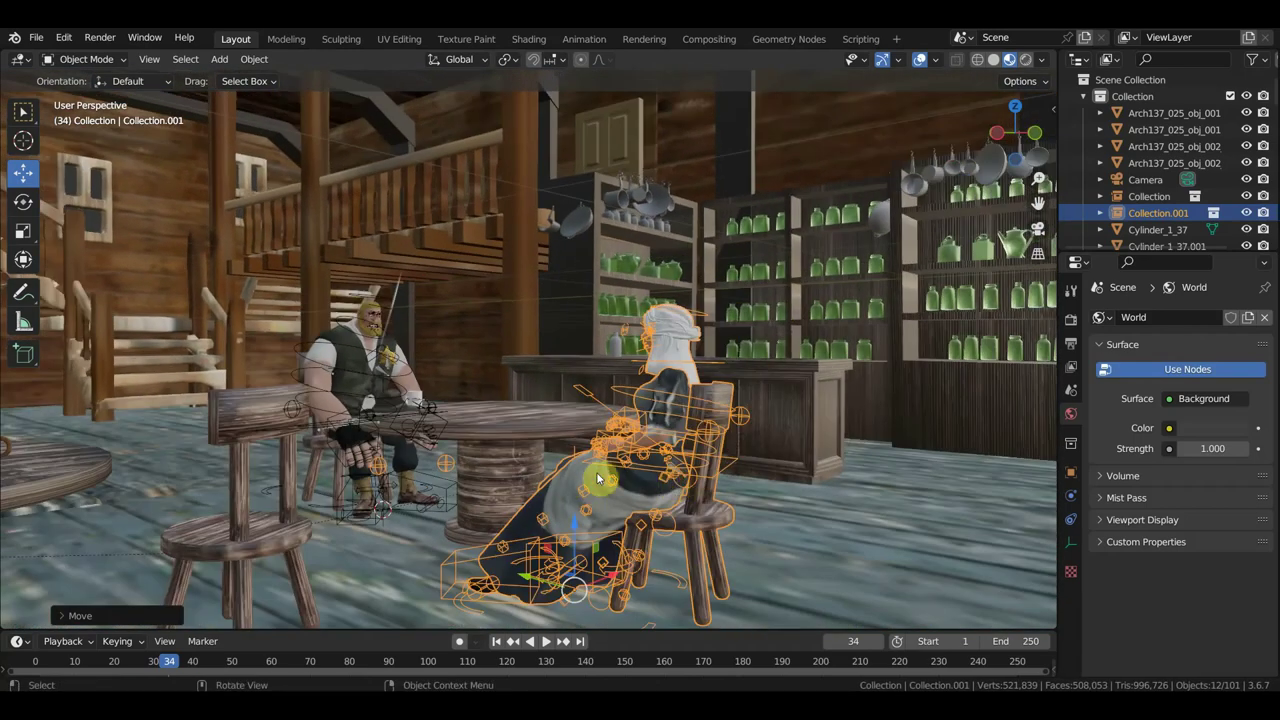
pyautogui.moveTo(598, 478)
pyautogui.mouseDown(button='middle')
pyautogui.moveTo(756, 477)
pyautogui.moveTo(825, 494)
pyautogui.mouseUp(button='middle')
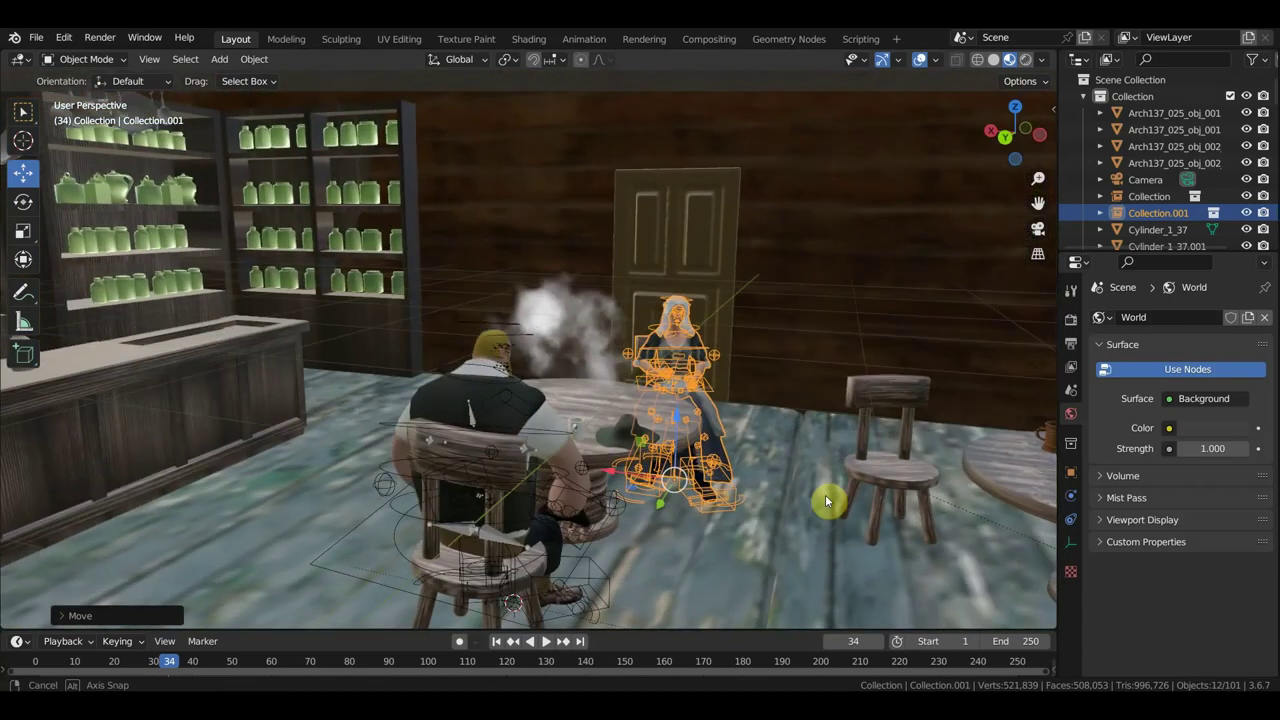
pyautogui.click(23, 256)
# - Rotate the woman around Z toward the man and check her from behind him
pyautogui.moveTo(640, 480); pyautogui.dragTo(718, 483, button='middle')
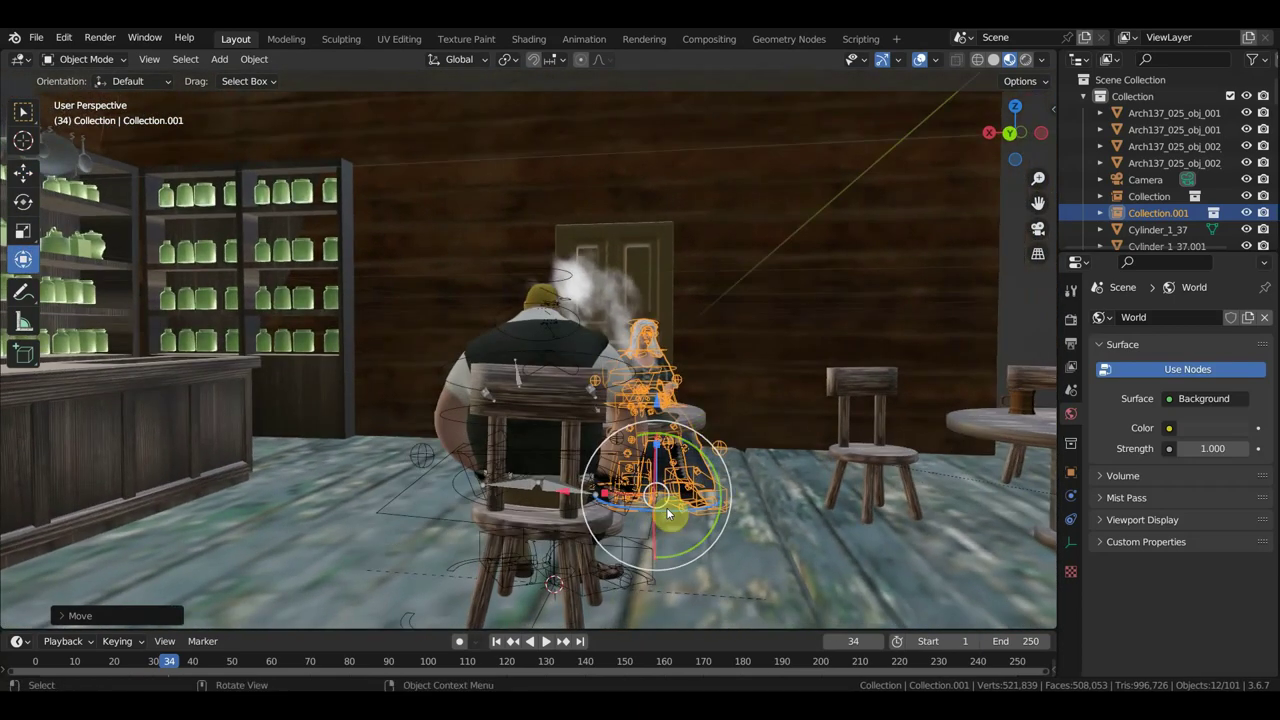
pyautogui.moveTo(681, 515); pyautogui.dragTo(720, 500)
pyautogui.moveTo(720, 500); pyautogui.dragTo(842, 485, button='middle')
pyautogui.scroll(2, 840, 483)
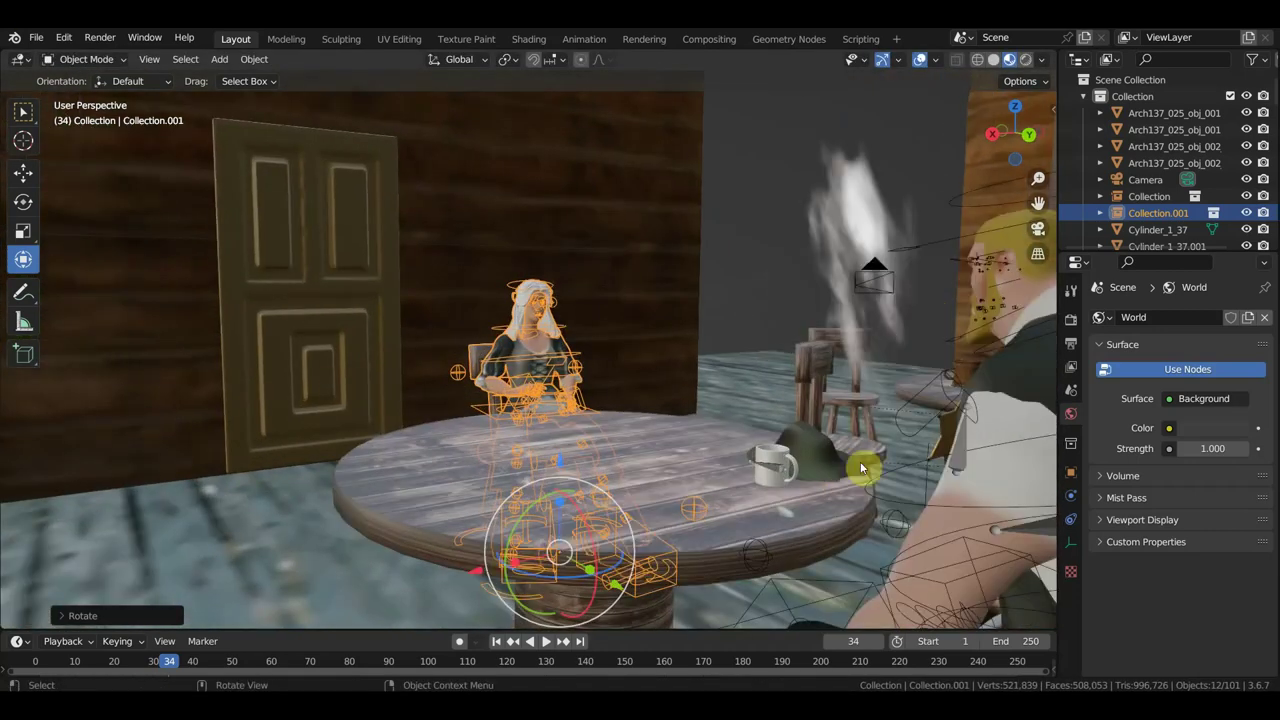
pyautogui.moveTo(1022, 324); pyautogui.dragTo(791, 370, button='middle')
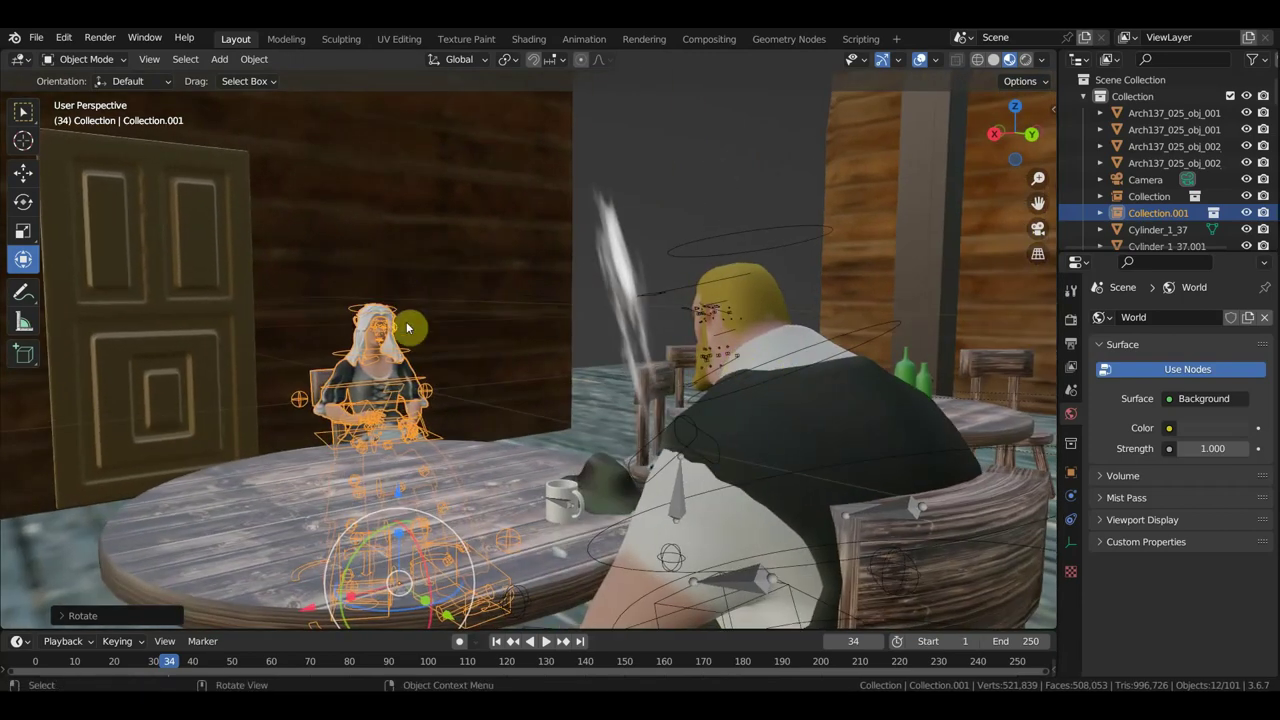
pyautogui.moveTo(494, 354)
pyautogui.mouseDown(button='middle')
pyautogui.moveTo(319, 350)
pyautogui.moveTo(613, 335)
pyautogui.moveTo(617, 271)
pyautogui.moveTo(646, 277)
pyautogui.mouseUp(button='middle')
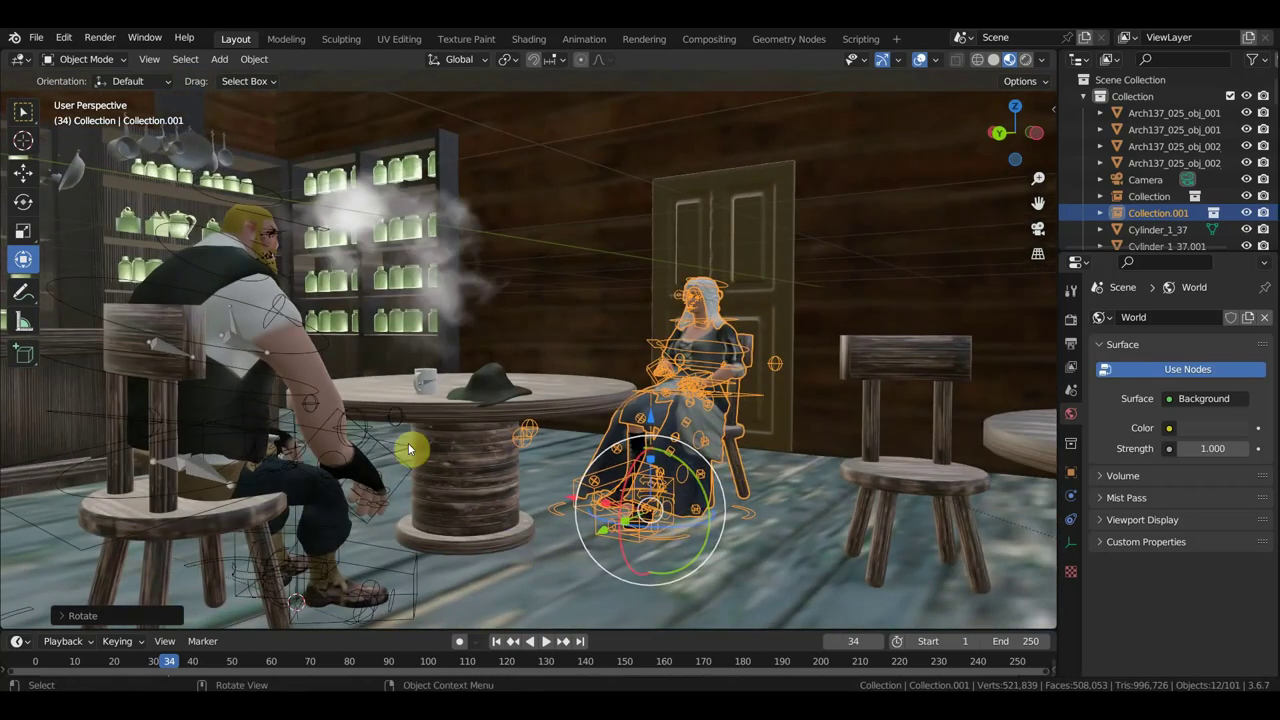
pyautogui.moveTo(675, 388)
pyautogui.mouseDown(button='middle')
pyautogui.moveTo(411, 403)
pyautogui.moveTo(825, 406)
pyautogui.moveTo(810, 403)
pyautogui.mouseUp(button='middle')
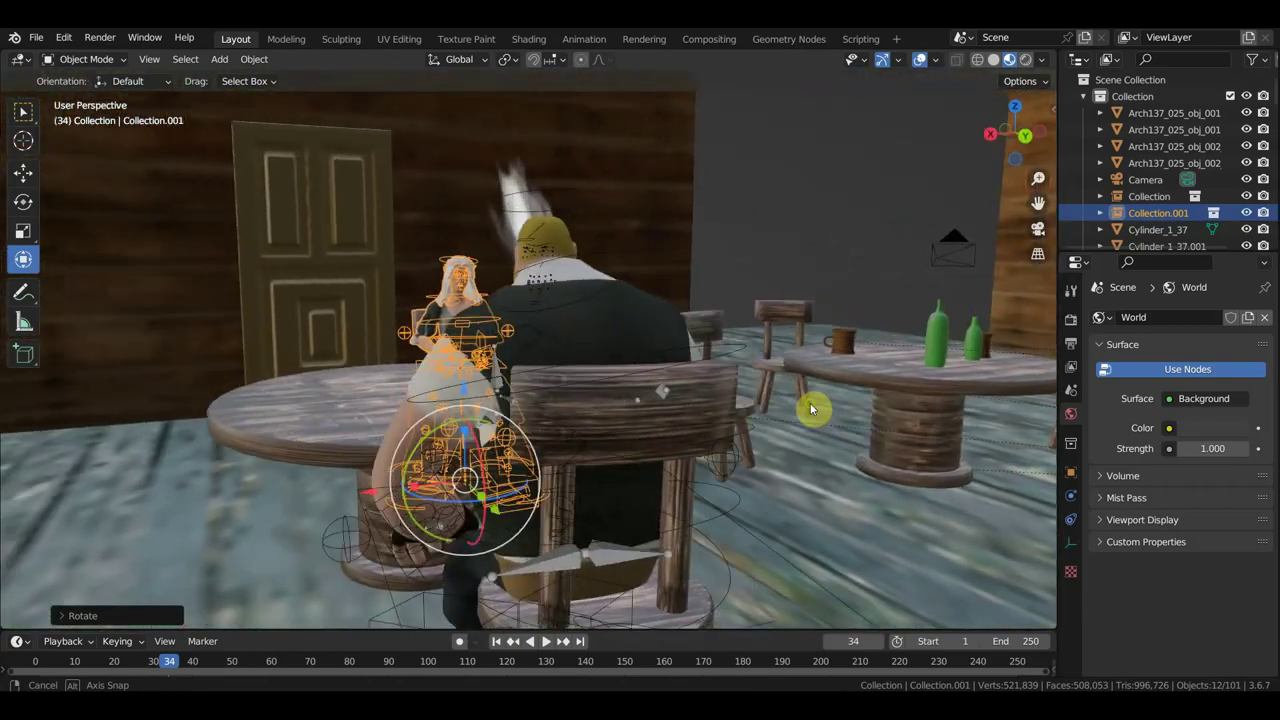
pyautogui.scroll(3, 586, 246)
pyautogui.scroll(2, 586, 246)
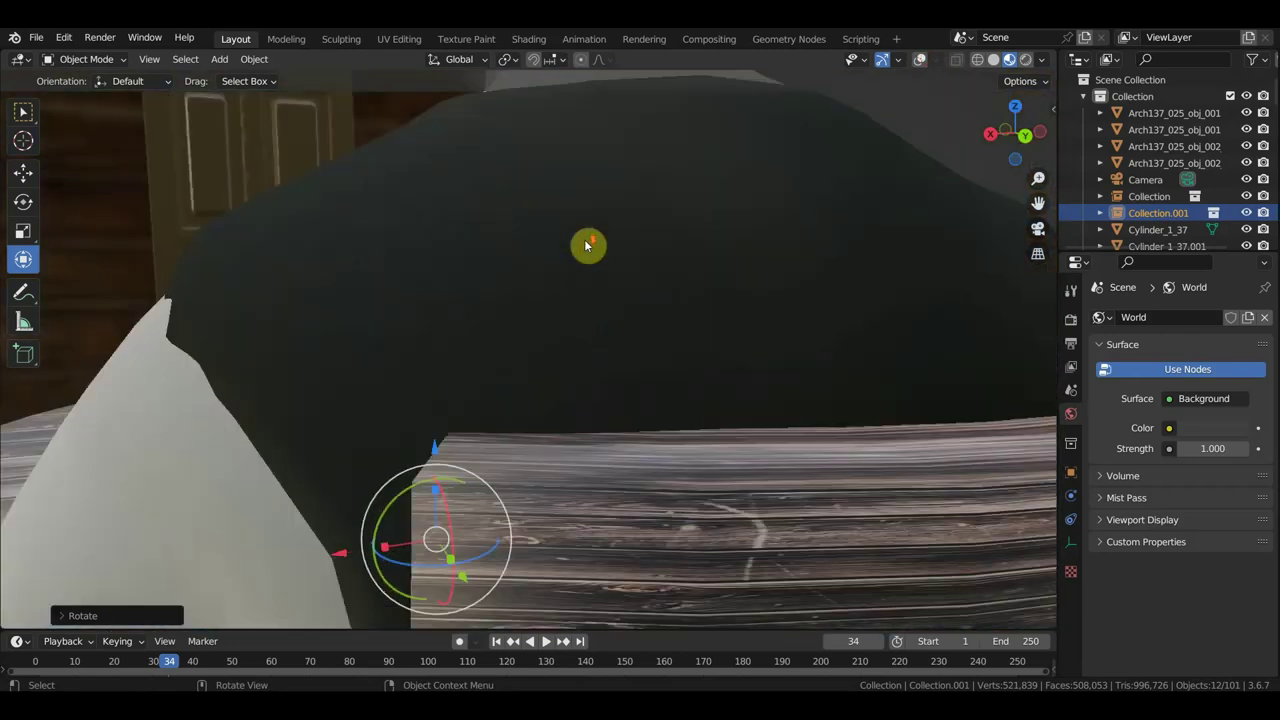
pyautogui.scroll(-3, 586, 246)
pyautogui.moveTo(608, 248); pyautogui.dragTo(614, 250, button='middle')
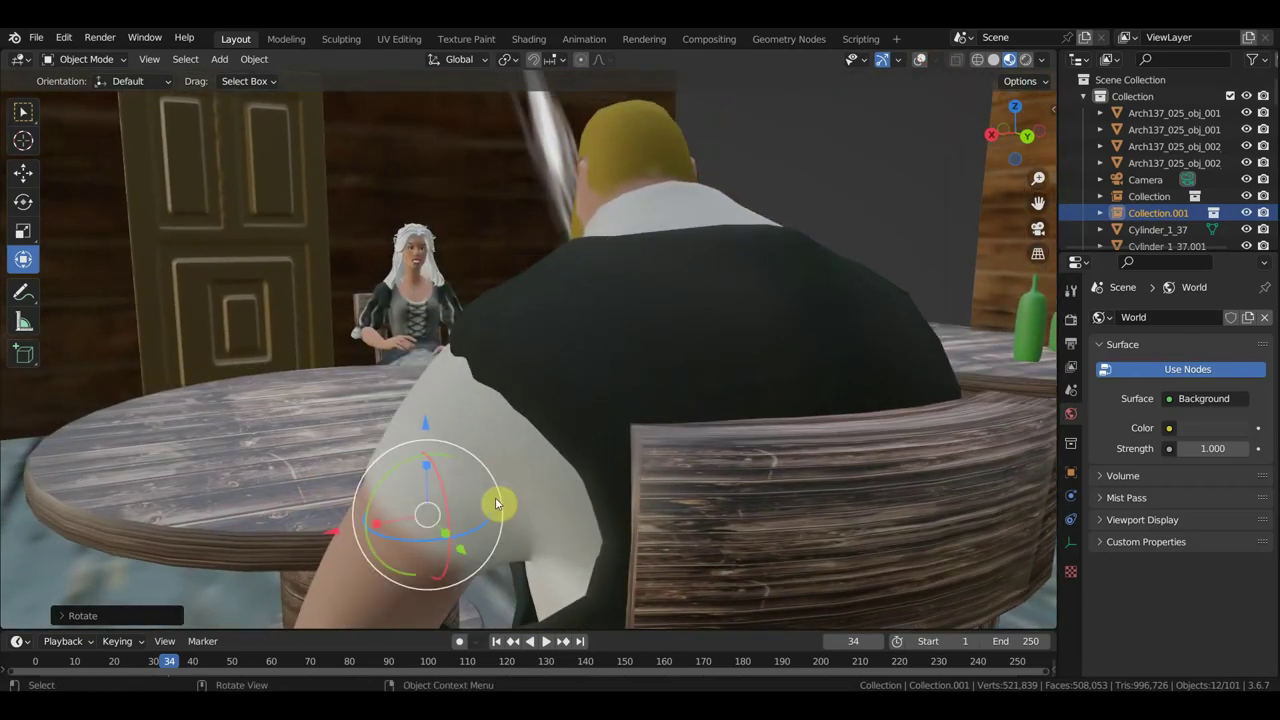
# - Turn the woman further and slide her about 0.29 m along Y, then resume playback
pyautogui.moveTo(486, 518)
pyautogui.mouseDown()
pyautogui.moveTo(394, 518)
pyautogui.moveTo(303, 540)
pyautogui.mouseUp()
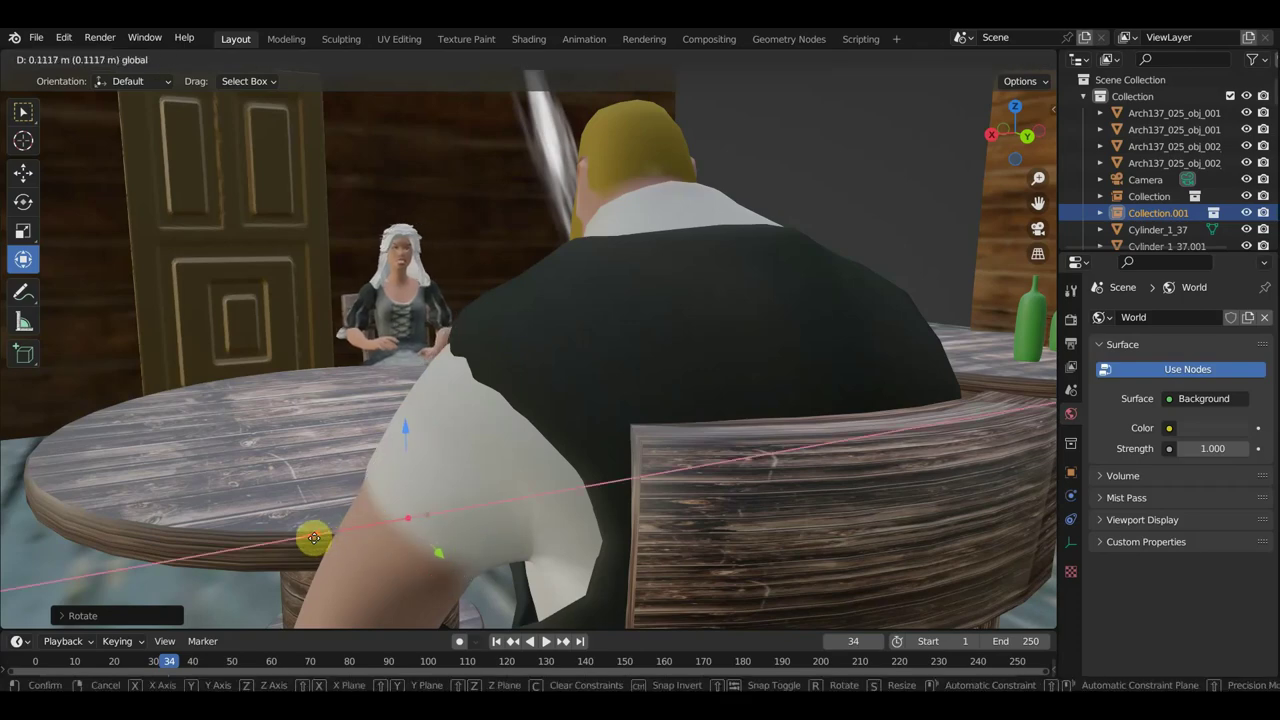
pyautogui.moveTo(303, 540)
pyautogui.mouseDown(button='middle')
pyautogui.moveTo(700, 422)
pyautogui.moveTo(832, 411)
pyautogui.mouseUp(button='middle')
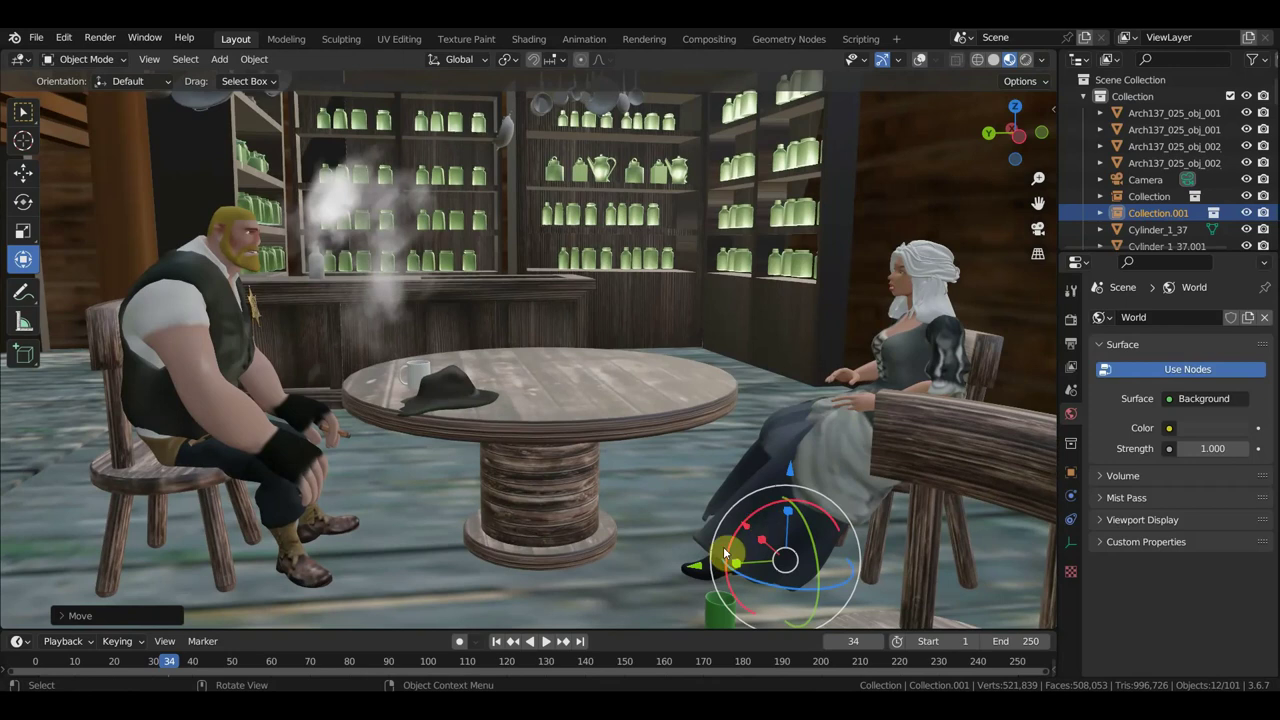
pyautogui.moveTo(692, 585); pyautogui.dragTo(638, 578)
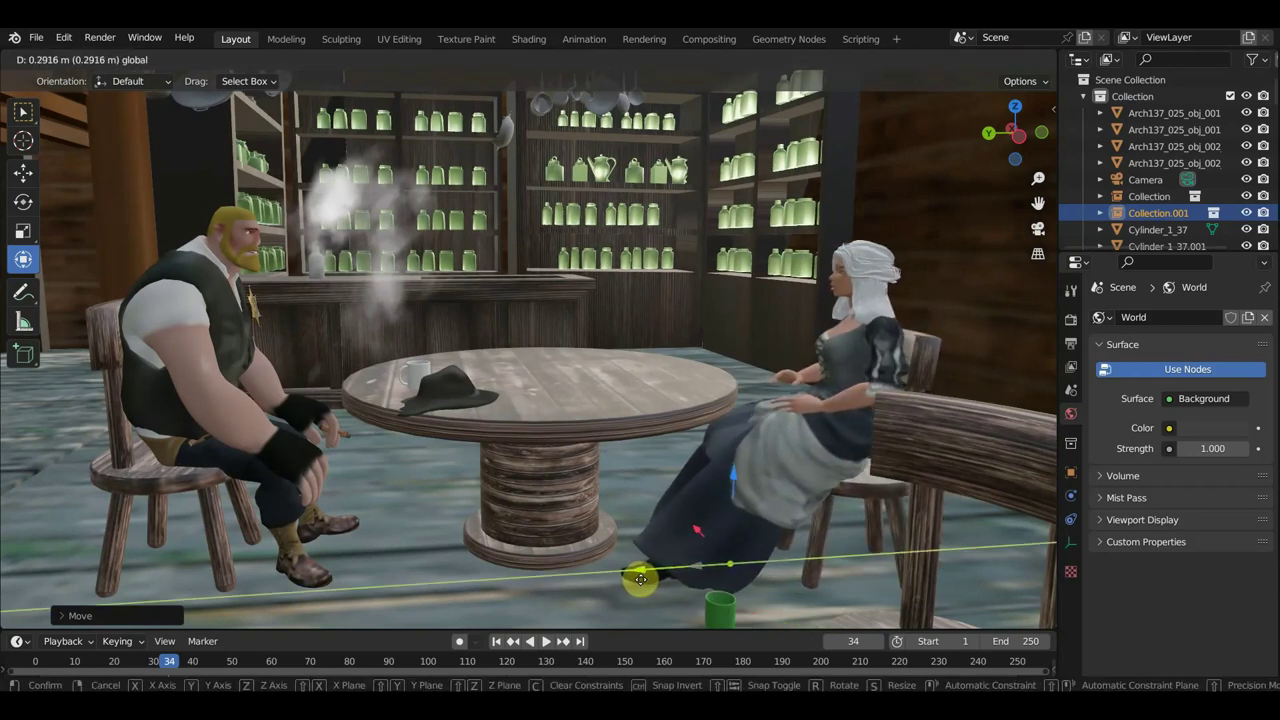
pyautogui.moveTo(640, 578); pyautogui.dragTo(640, 578)
pyautogui.moveTo(700, 545); pyautogui.dragTo(771, 517, button='middle')
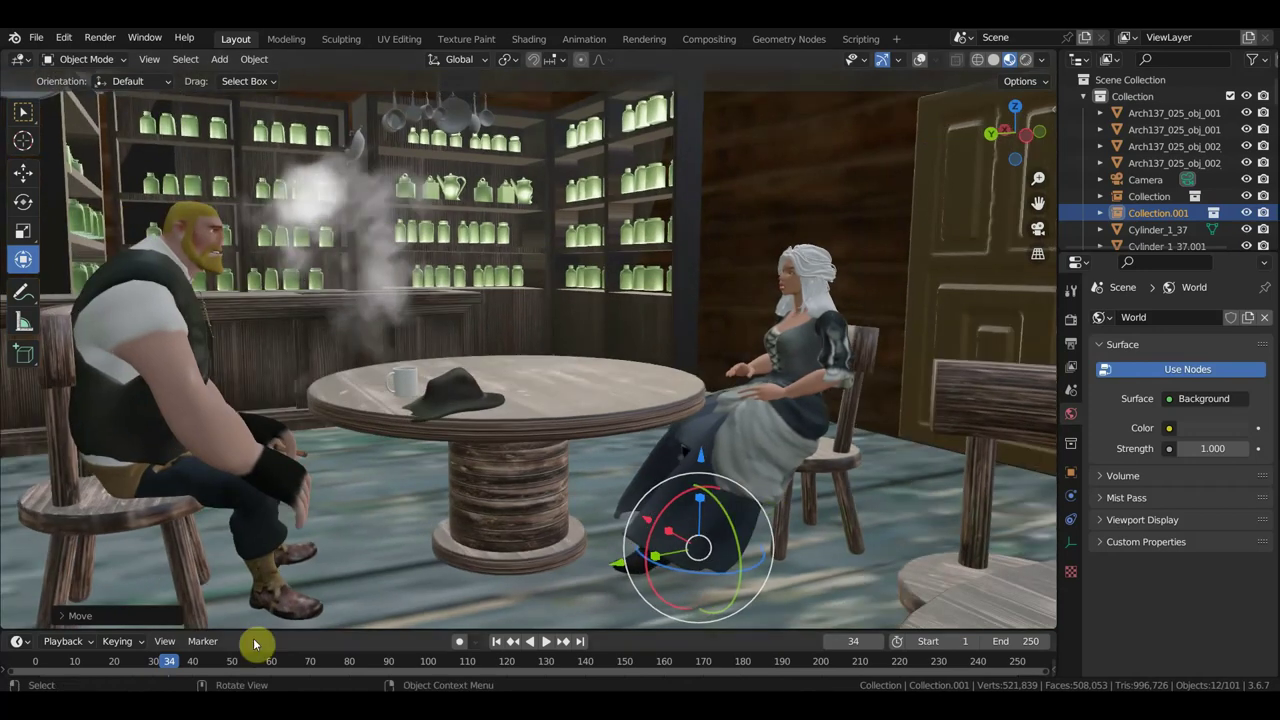
pyautogui.press('space')
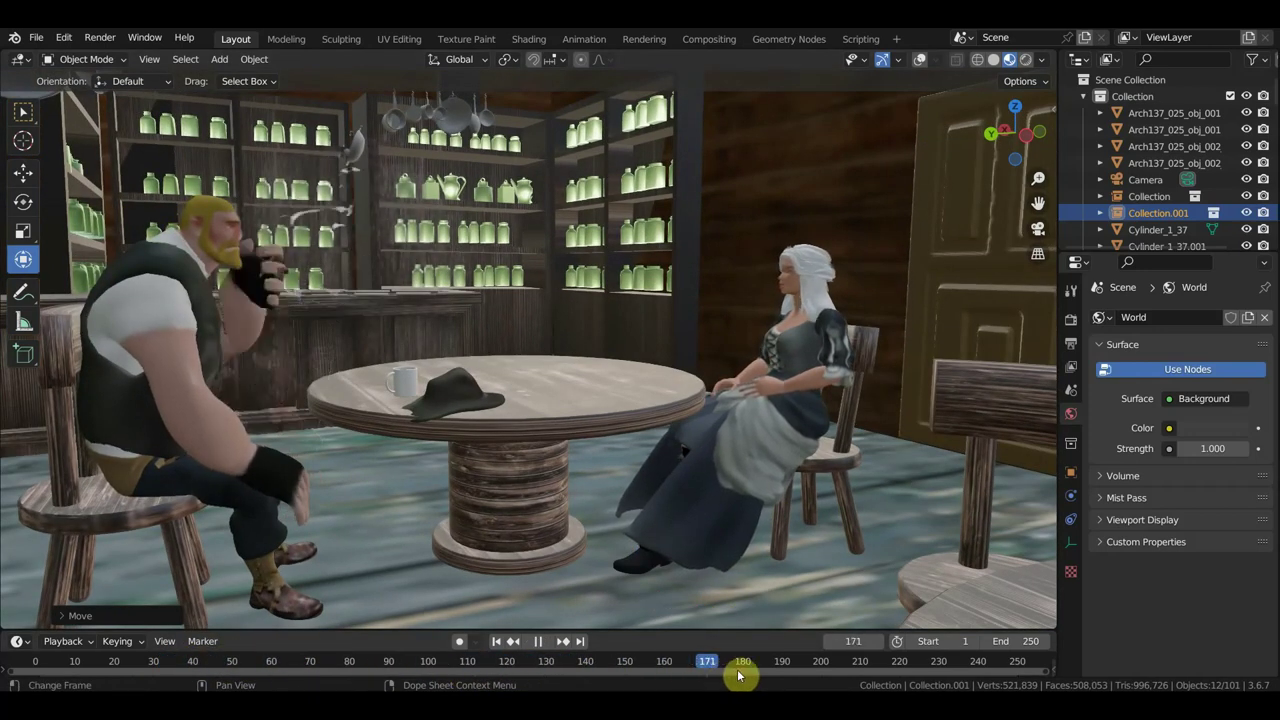
# - Stop playback at frame 188 and orbit around the seated pair
pyautogui.press('space')
pyautogui.moveTo(686, 529)
pyautogui.mouseDown(button='middle')
pyautogui.moveTo(693, 448)
pyautogui.moveTo(800, 407)
pyautogui.moveTo(770, 409)
pyautogui.mouseUp(button='middle')
pyautogui.moveTo(465, 197); pyautogui.dragTo(454, 263, button='middle')
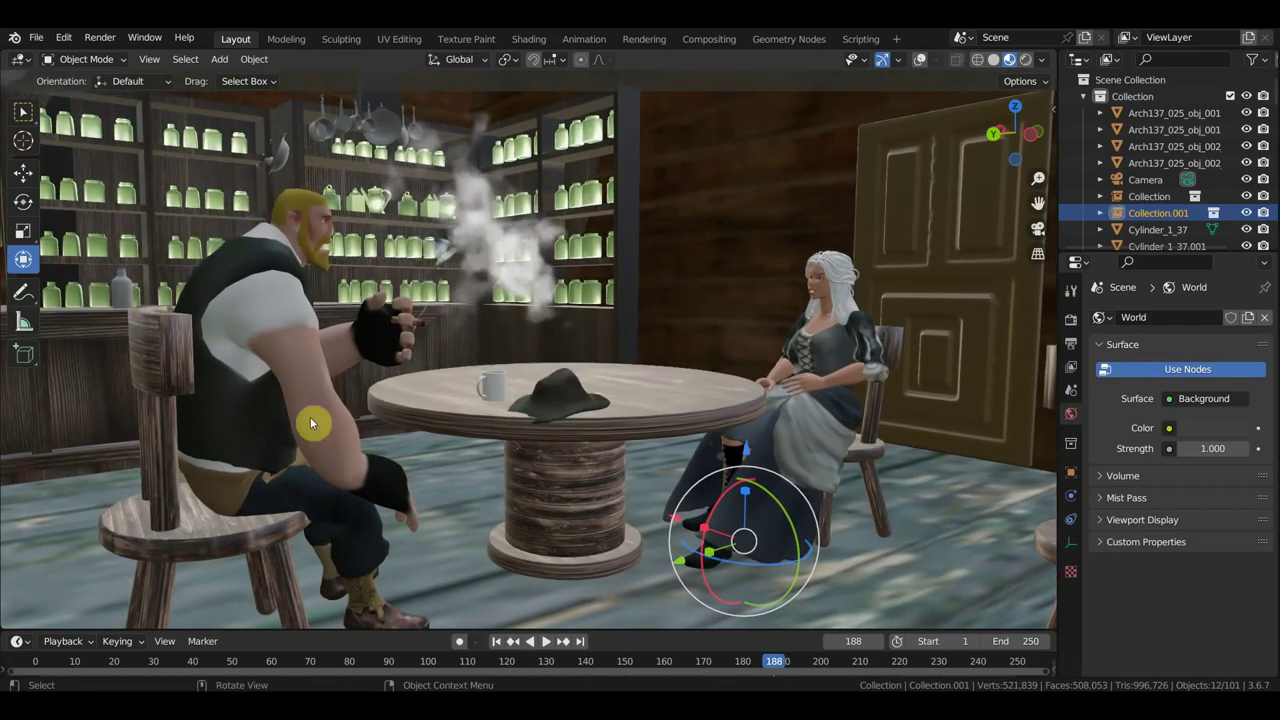
pyautogui.moveTo(237, 453)
pyautogui.mouseDown(button='middle')
pyautogui.moveTo(175, 458)
pyautogui.moveTo(189, 456)
pyautogui.mouseUp(button='middle')
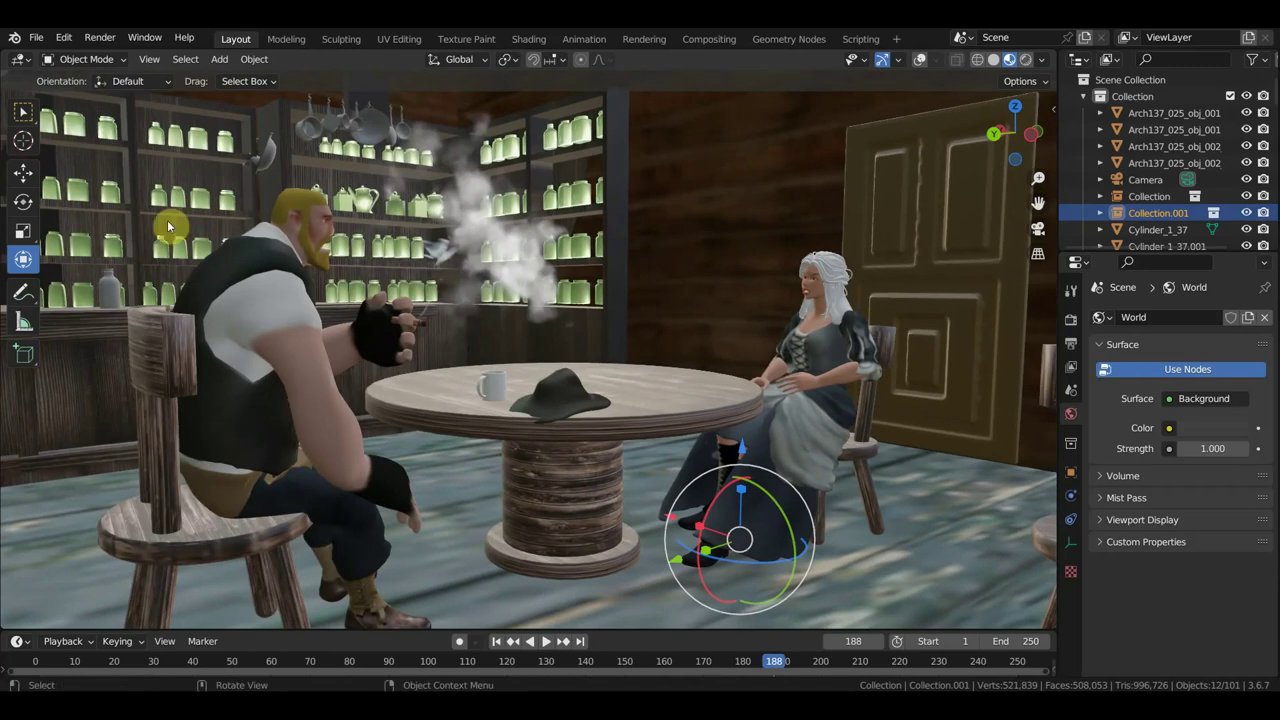
pyautogui.click(35, 38)
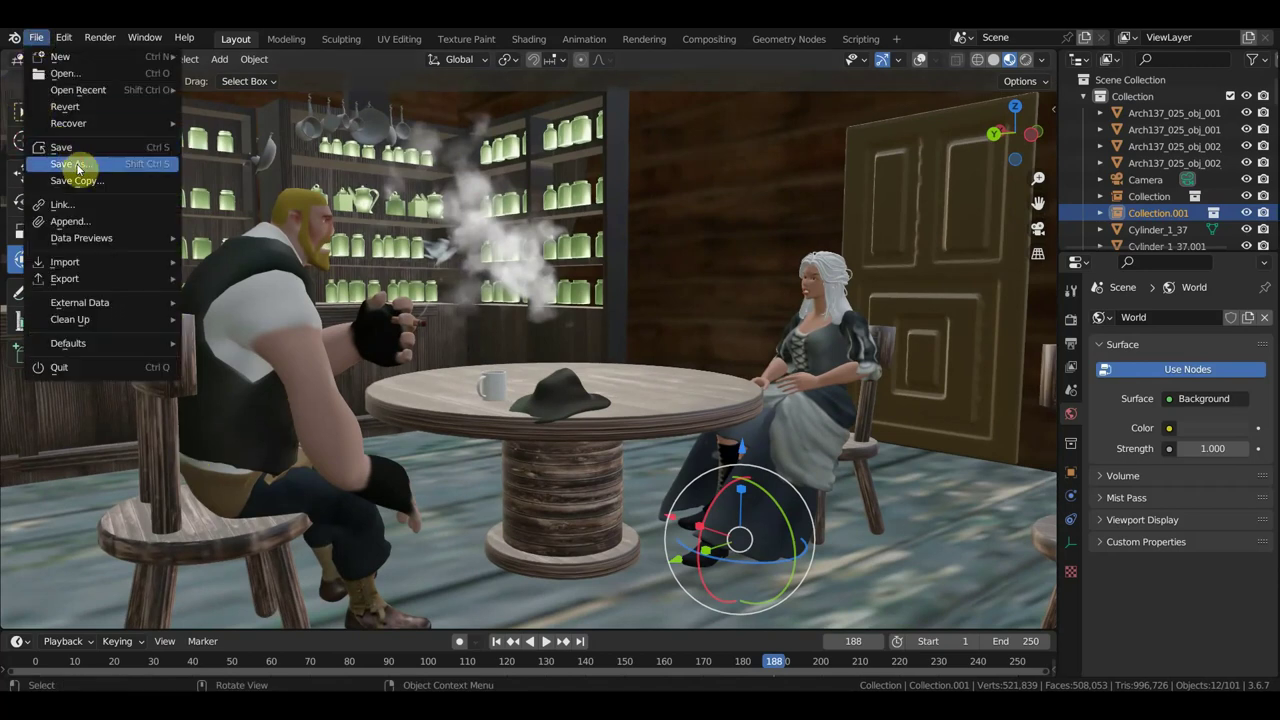
# - Save the scene as салун внутри мастерсон молчит.blend in the салун мой folder
pyautogui.click(78, 163)
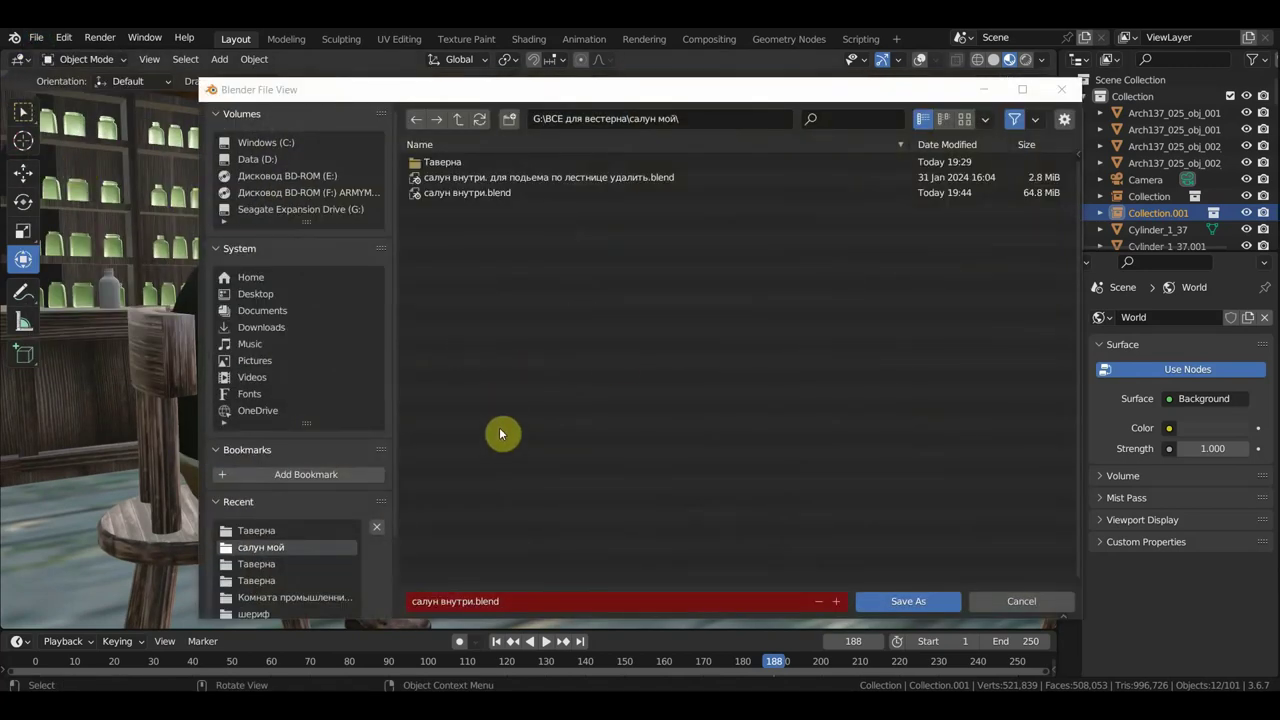
pyautogui.click(507, 605)
pyautogui.write('мастерсон молчит')
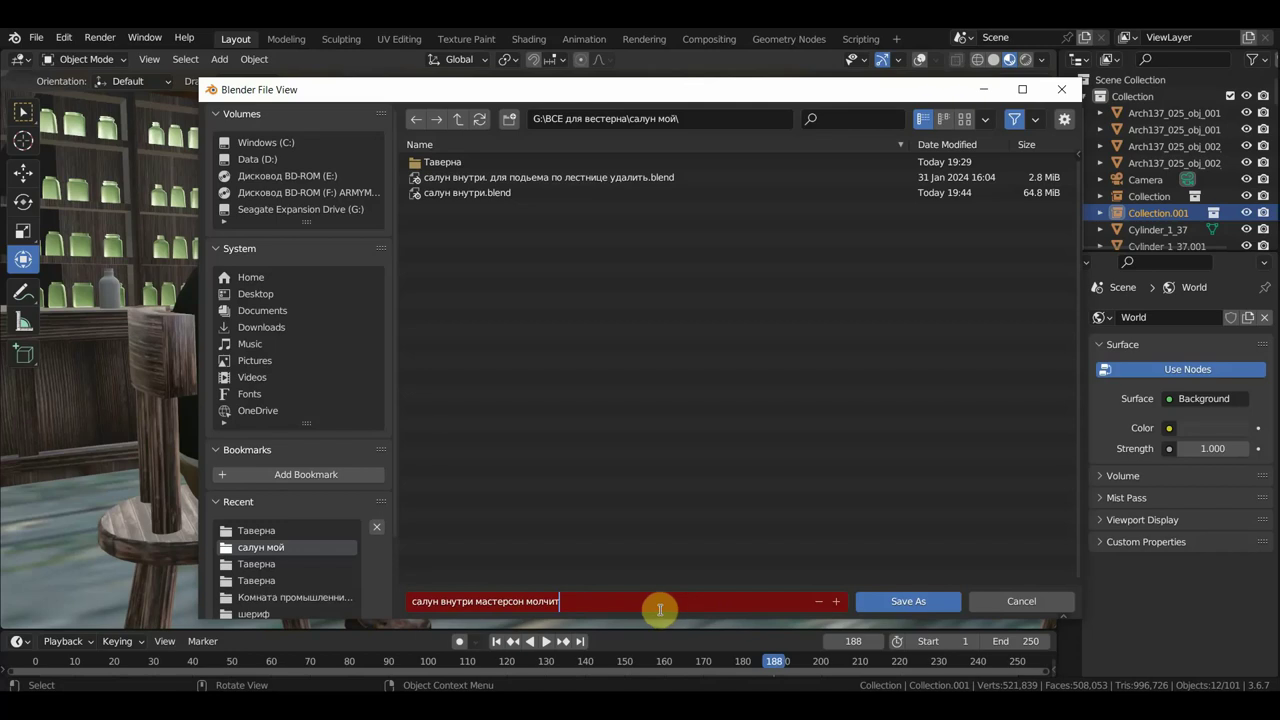
pyautogui.click(890, 603)
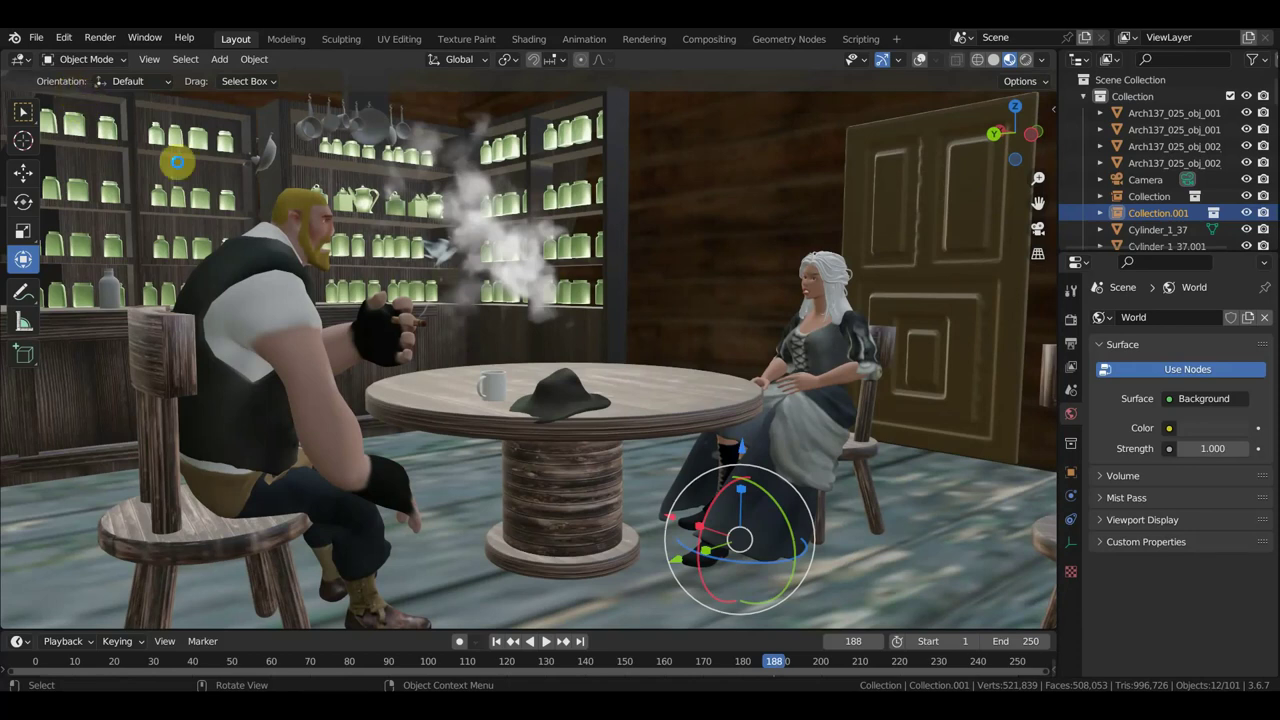
pyautogui.hotkey('ctrl', 's')
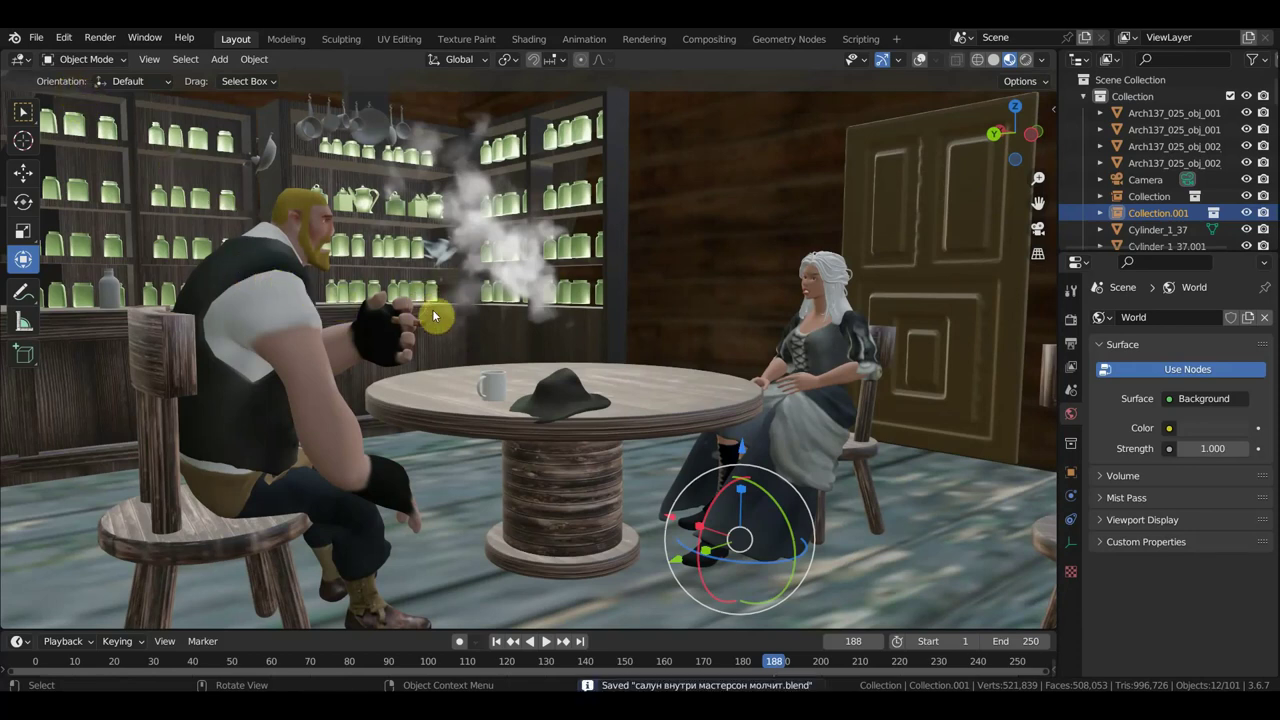
# - Select the seated man's Collection with overlays on and delete it with his chair and table
pyautogui.scroll(-3, 420, 313)
pyautogui.scroll(-2, 420, 313)
pyautogui.moveTo(430, 330)
pyautogui.mouseDown(button='middle')
pyautogui.moveTo(440, 350)
pyautogui.moveTo(728, 340)
pyautogui.mouseUp(button='middle')
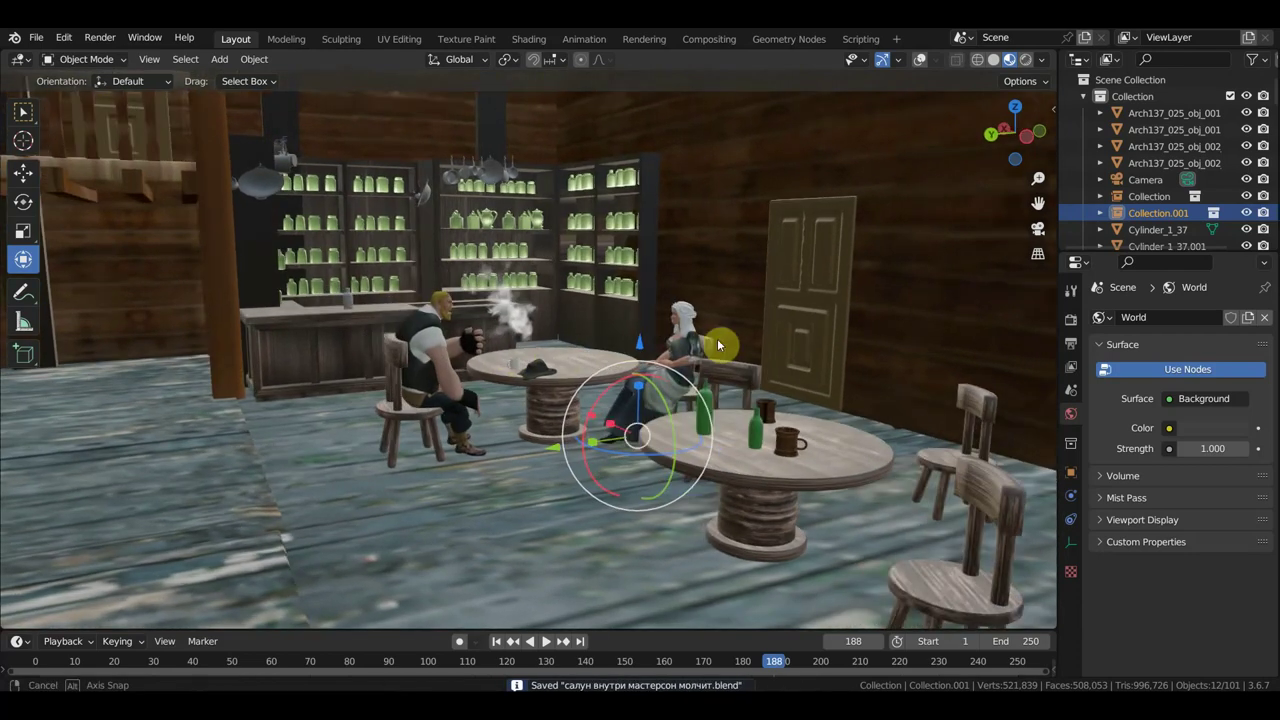
pyautogui.scroll(4, 445, 362)
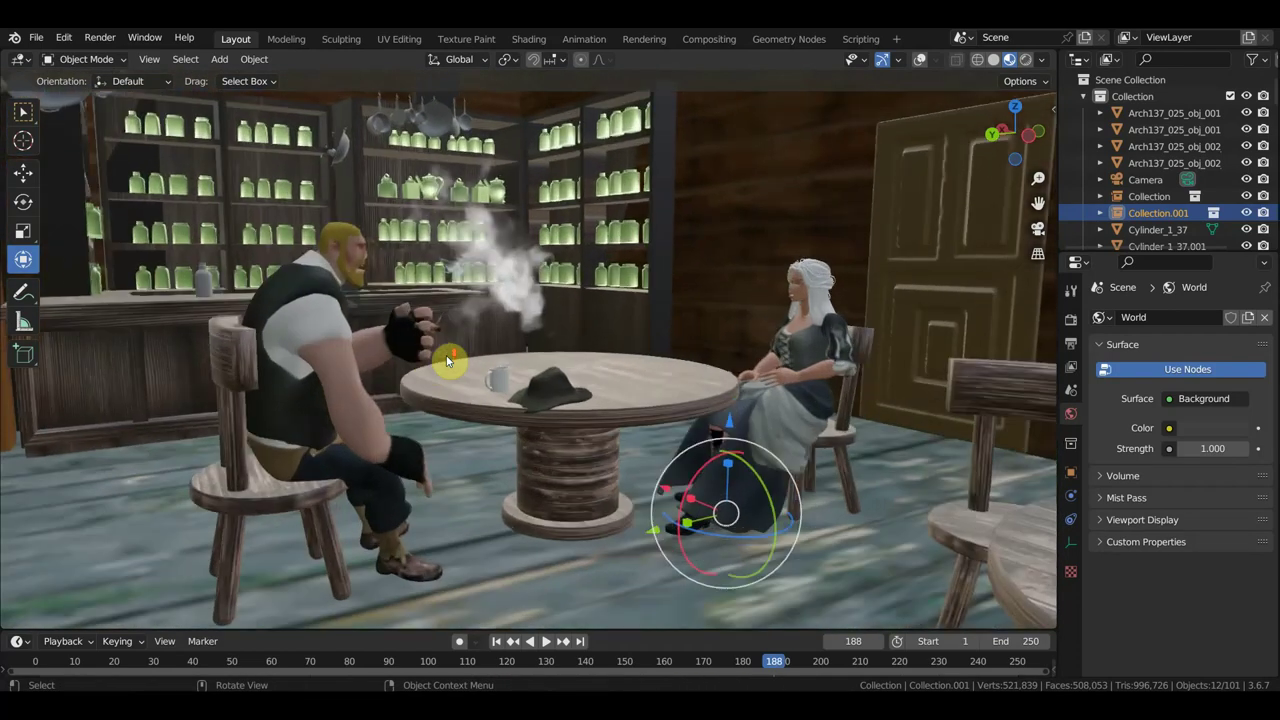
pyautogui.click(298, 356)
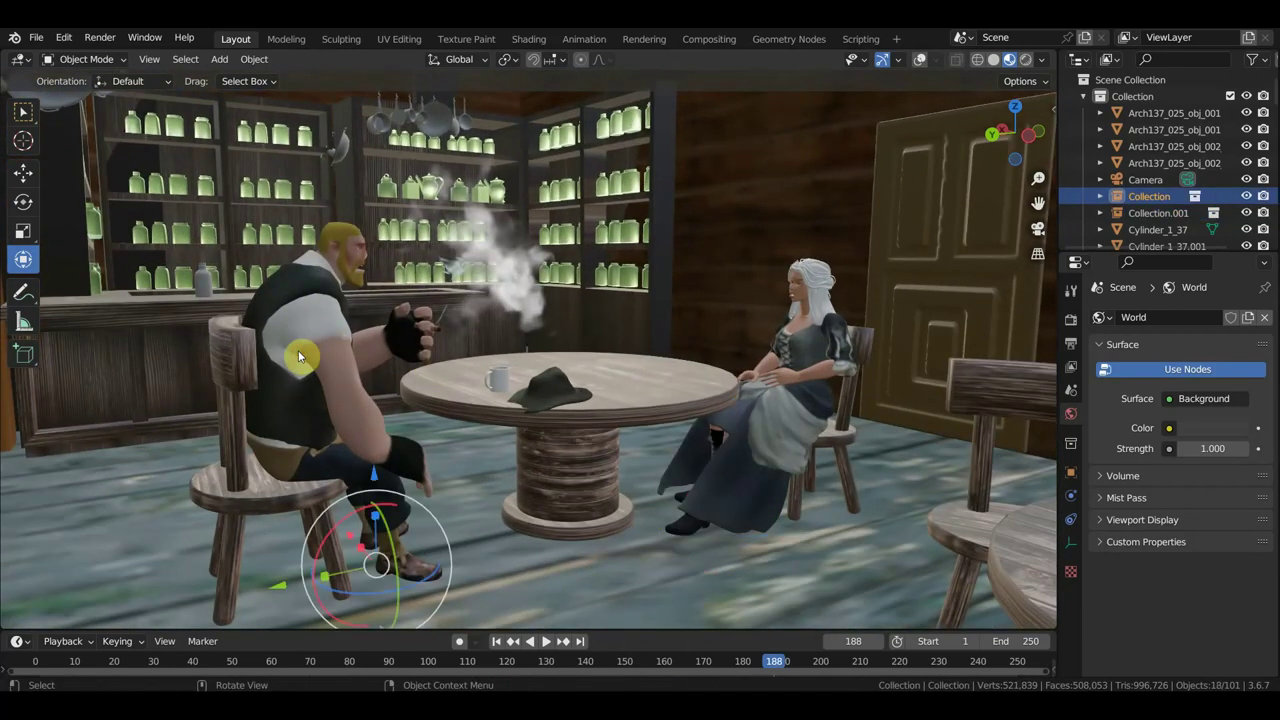
pyautogui.click(920, 59)
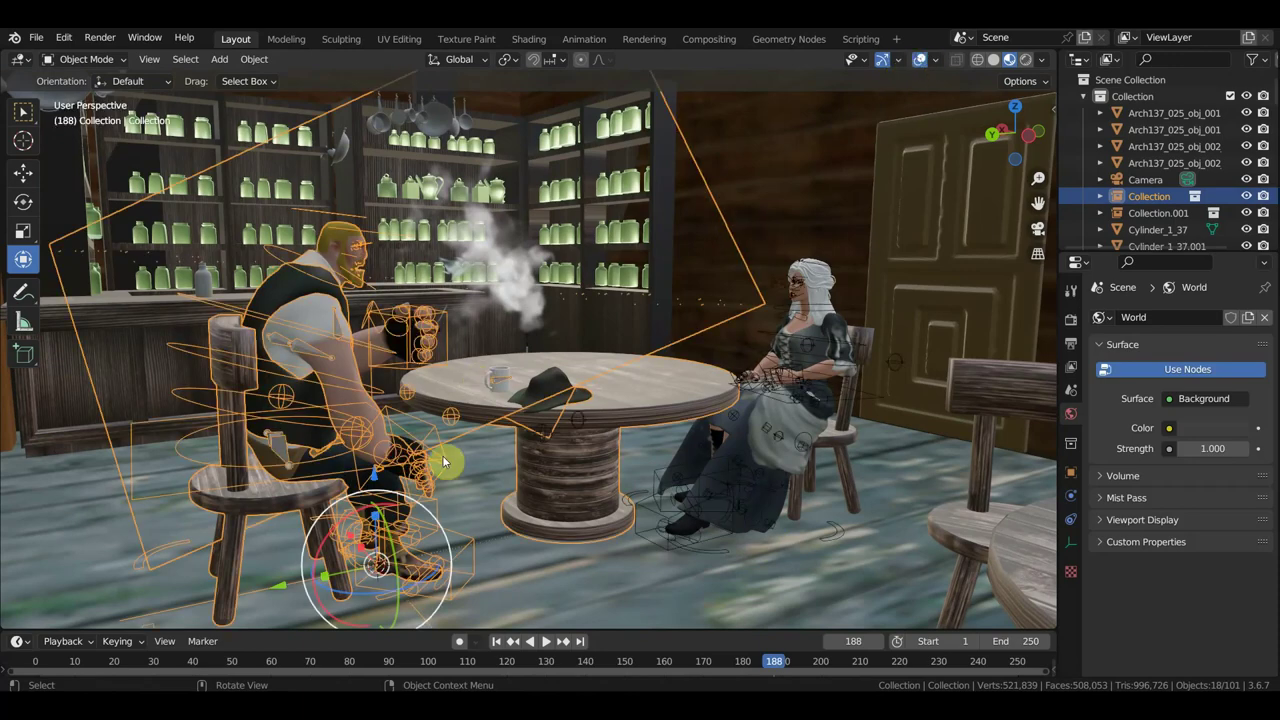
pyautogui.moveTo(442, 455)
pyautogui.mouseDown(button='middle')
pyautogui.moveTo(459, 489)
pyautogui.moveTo(433, 508)
pyautogui.mouseUp(button='middle')
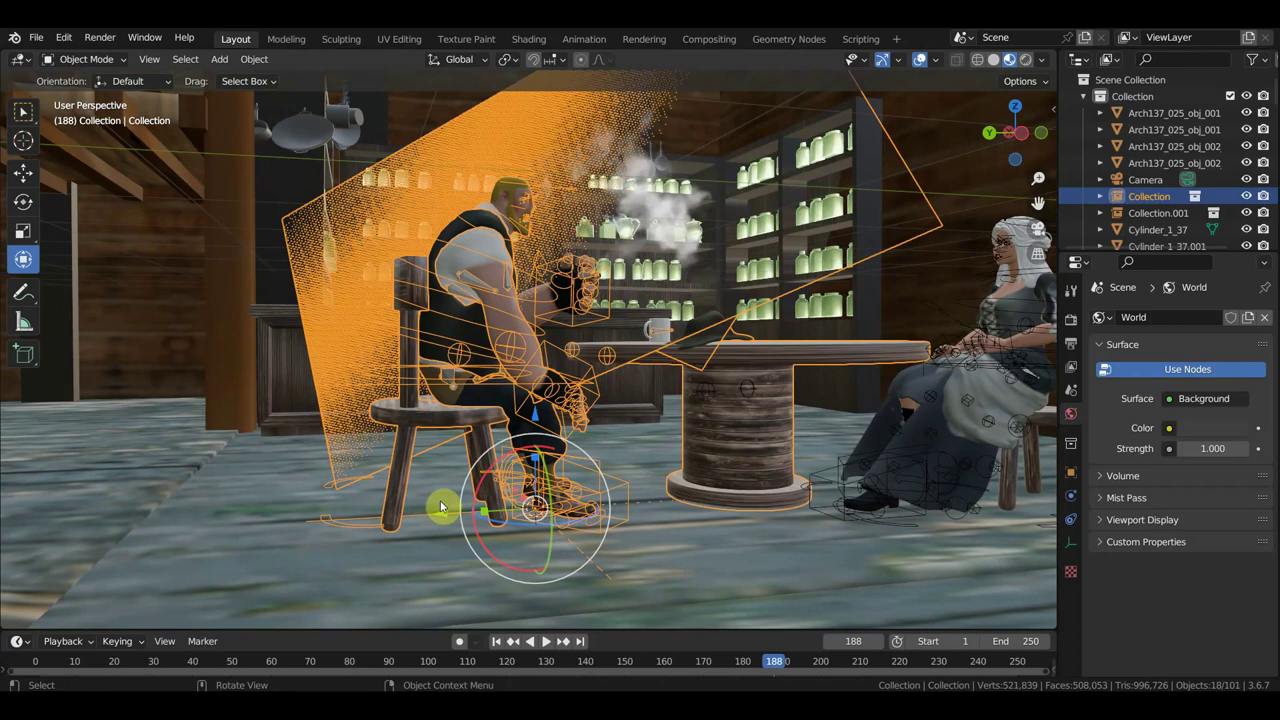
pyautogui.click(444, 496)
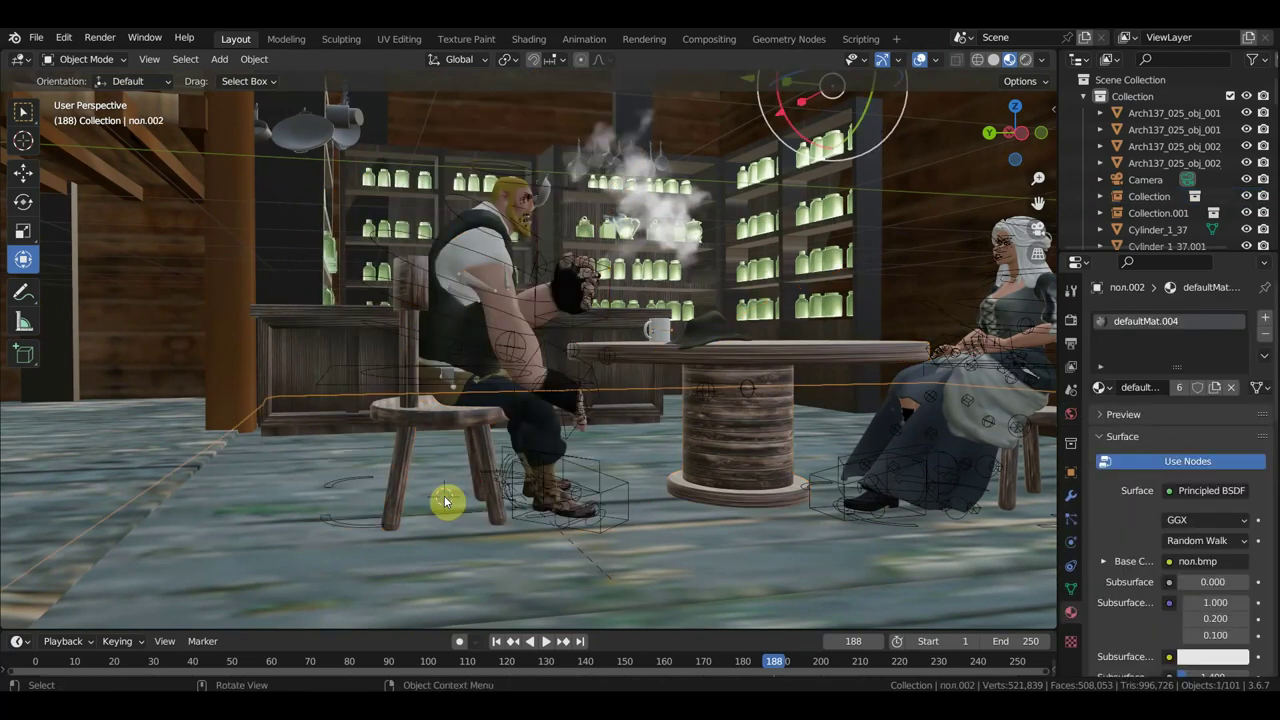
pyautogui.moveTo(457, 514)
pyautogui.mouseDown(button='middle')
pyautogui.moveTo(585, 503)
pyautogui.moveTo(516, 542)
pyautogui.mouseUp(button='middle')
pyautogui.moveTo(620, 521); pyautogui.dragTo(440, 523, button='middle')
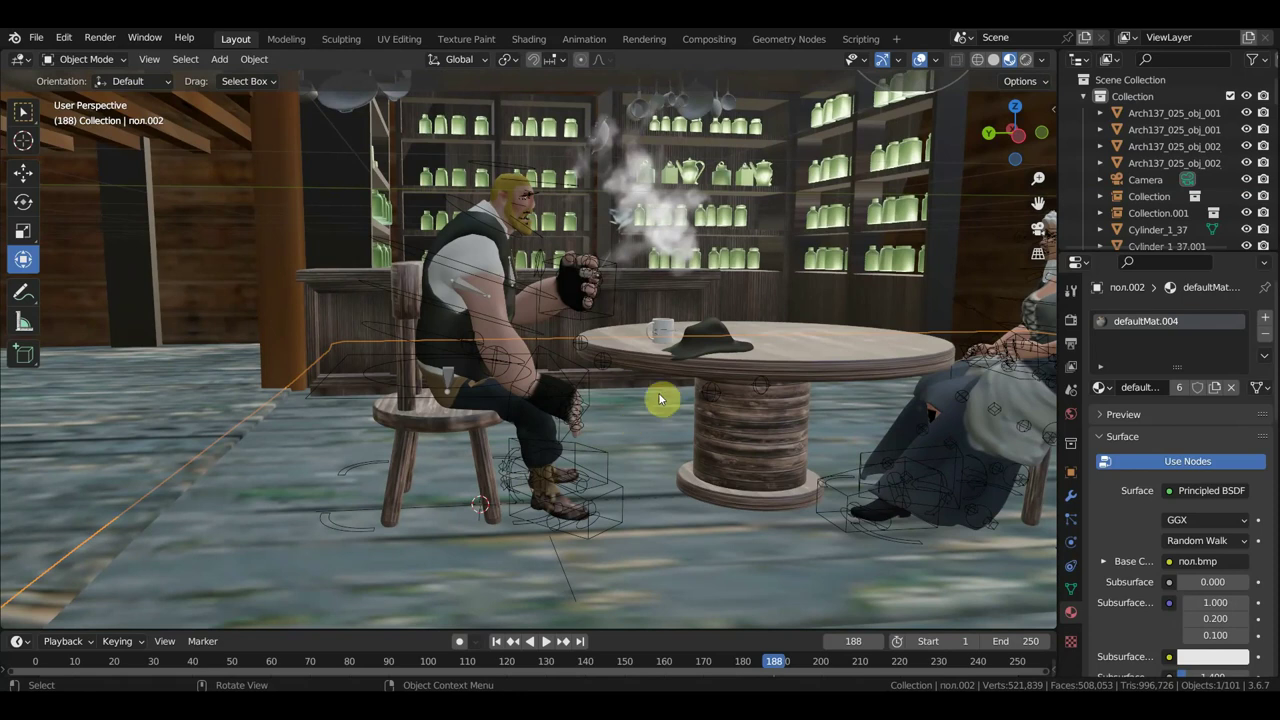
pyautogui.click(631, 364)
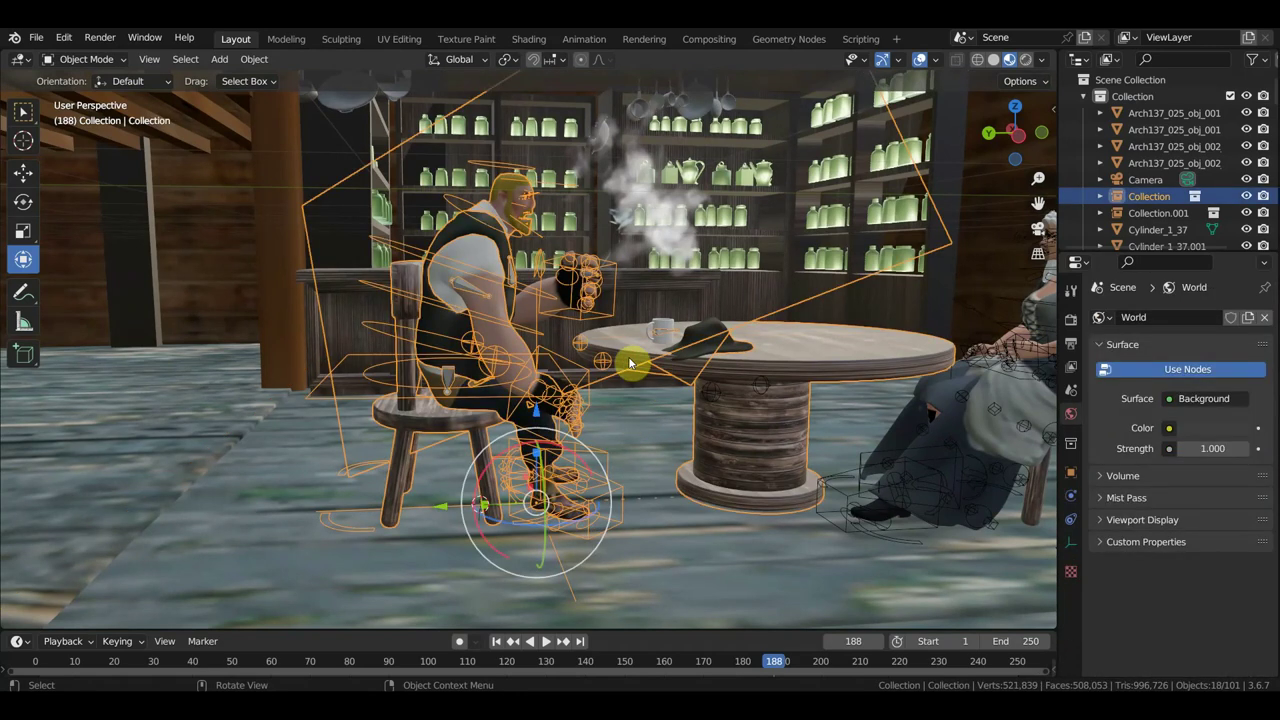
pyautogui.press('Delete')
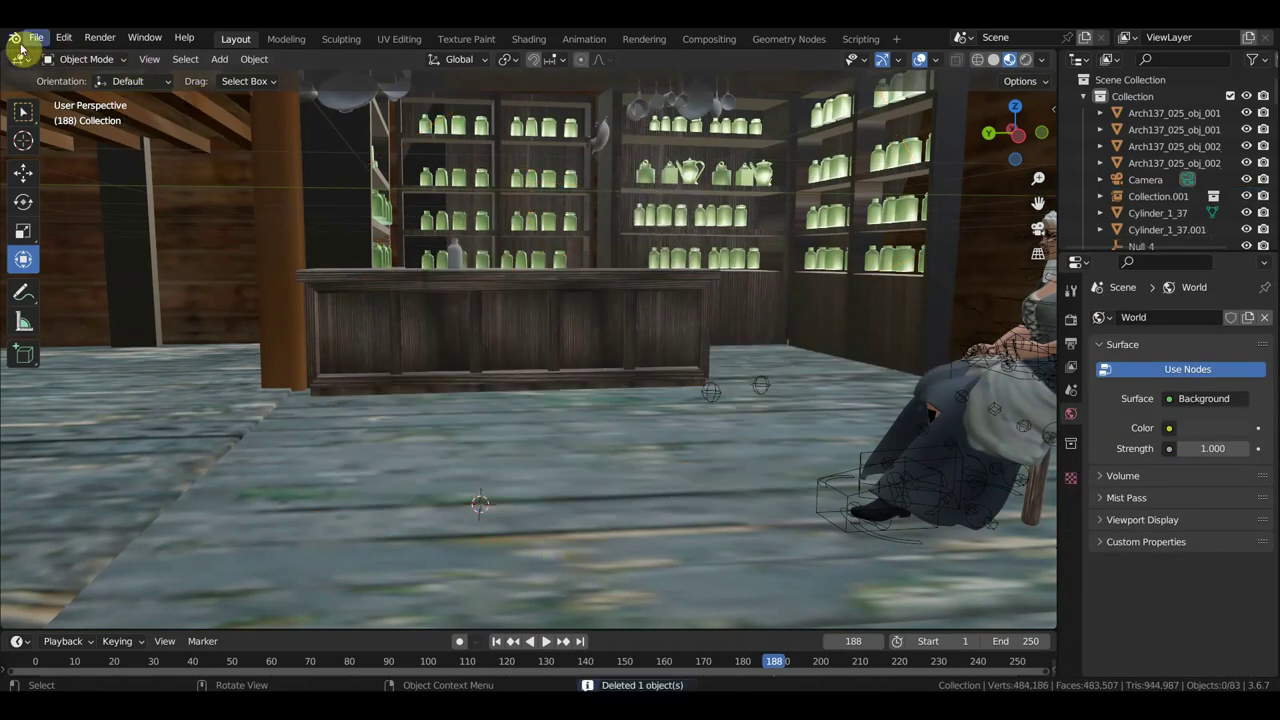
# - Begin a File > Link and jump to the recent шериф folder of sheriff blend files
pyautogui.click(35, 38)
pyautogui.click(78, 205)
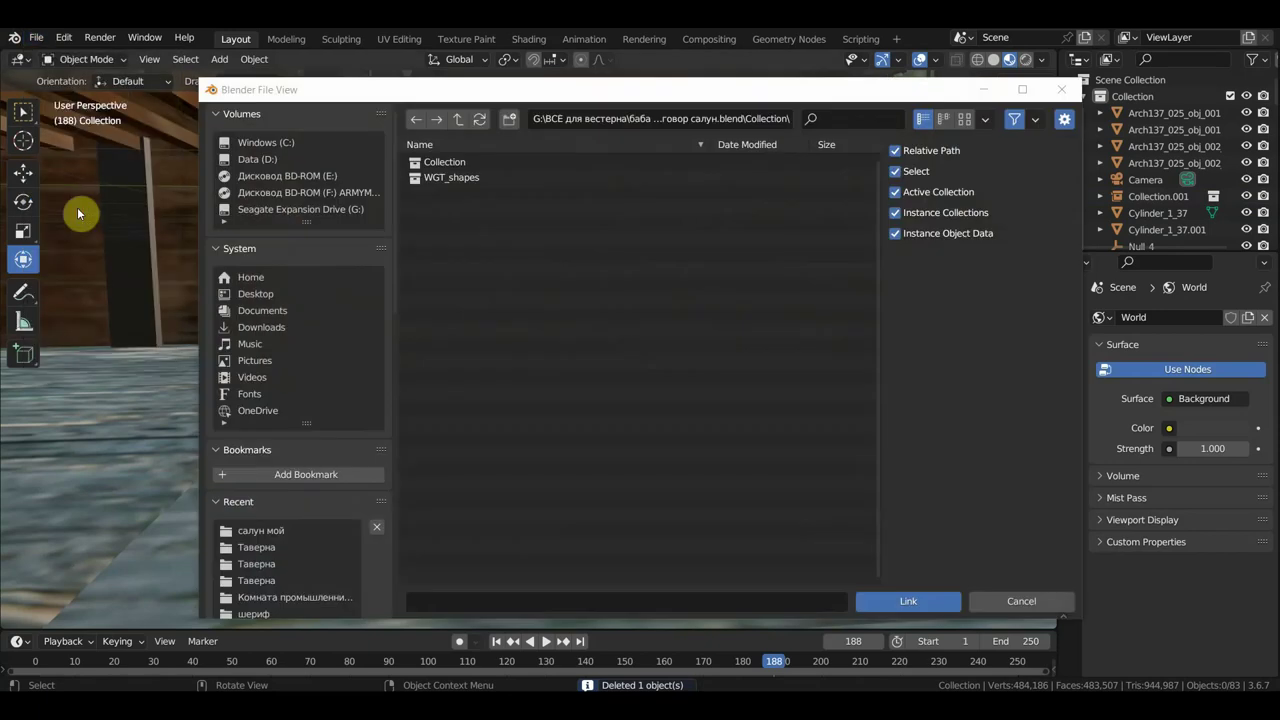
pyautogui.scroll(-1, 286, 563)
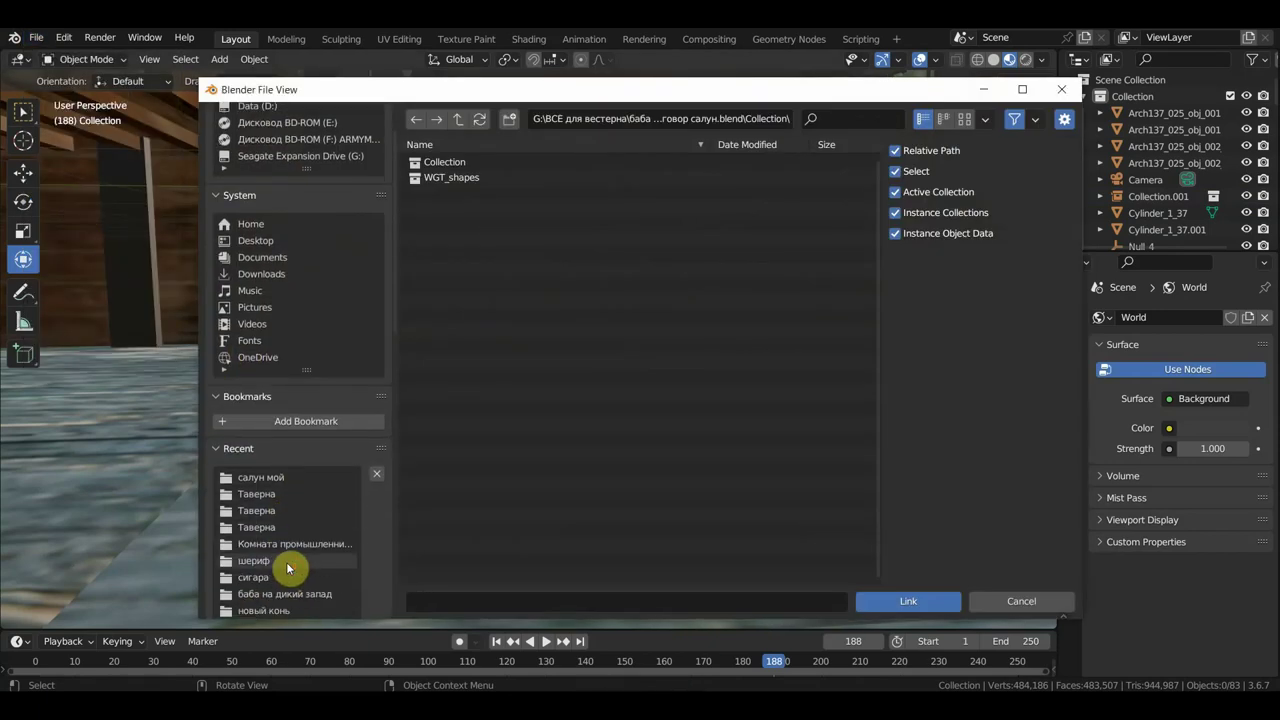
pyautogui.click(288, 562)
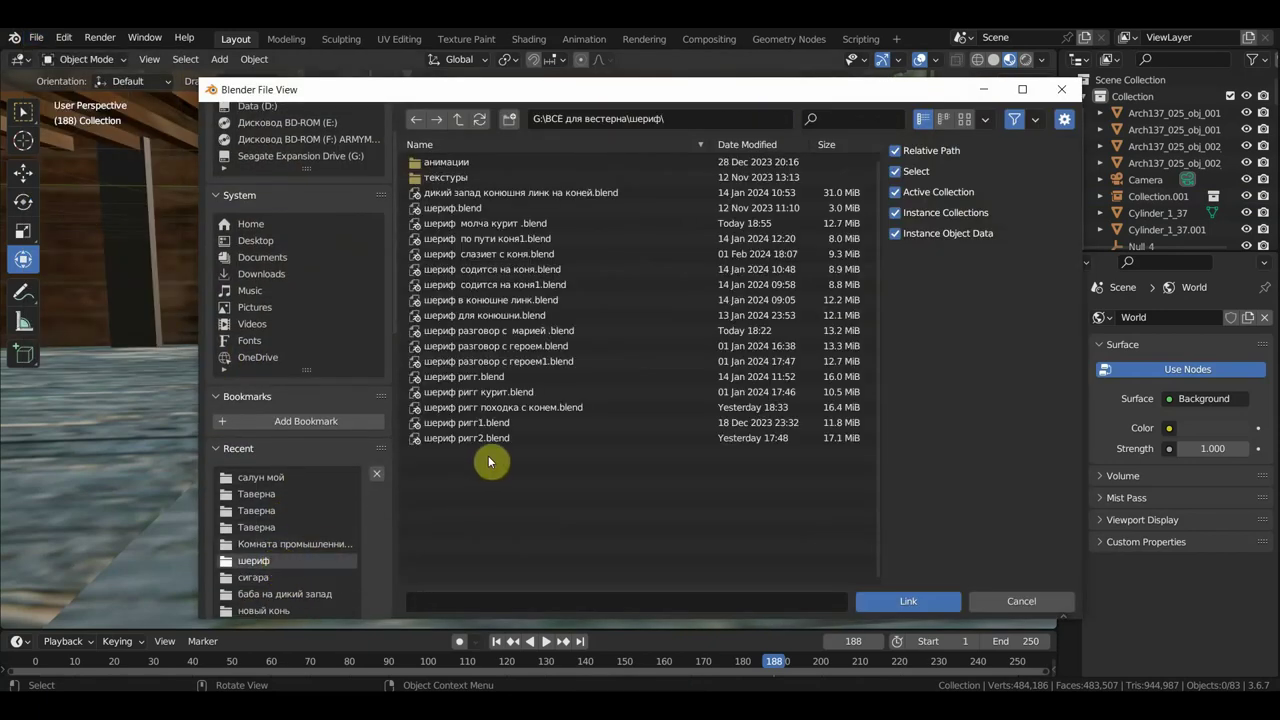
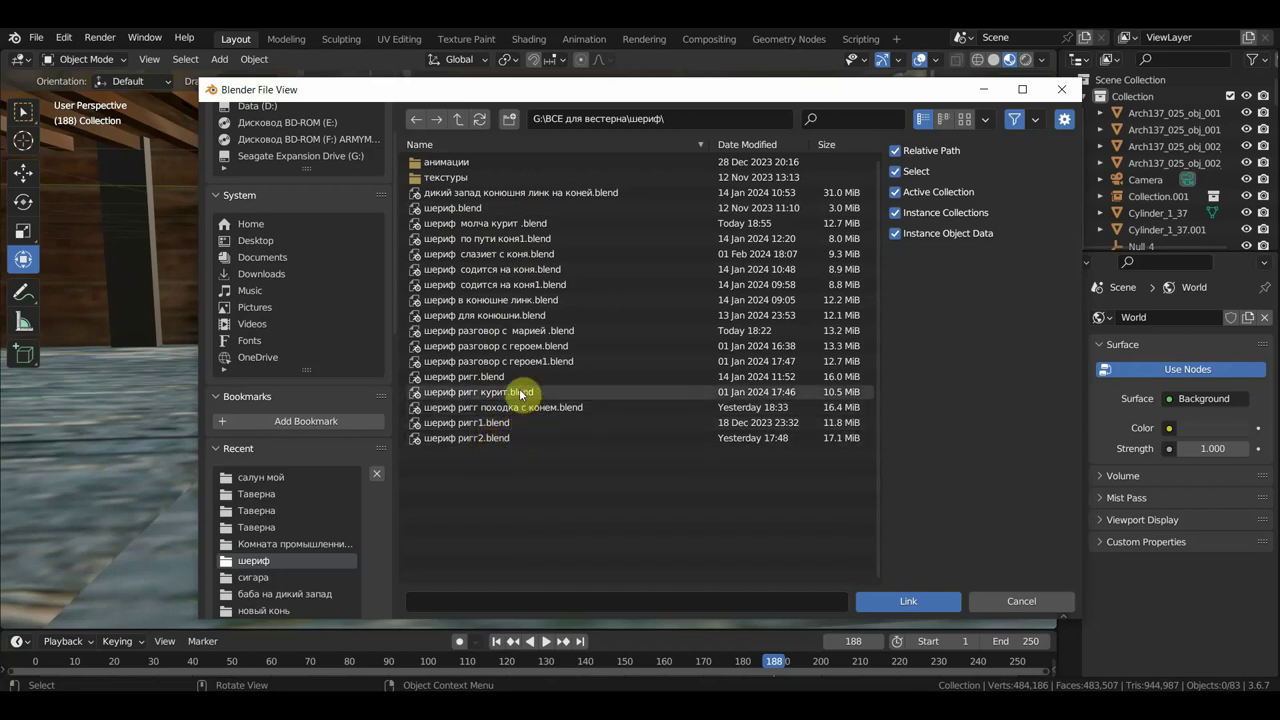
# - Link the Collection from 'шериф разговор с марией .blend', bringing in the seated sheriff
pyautogui.click(966, 120)
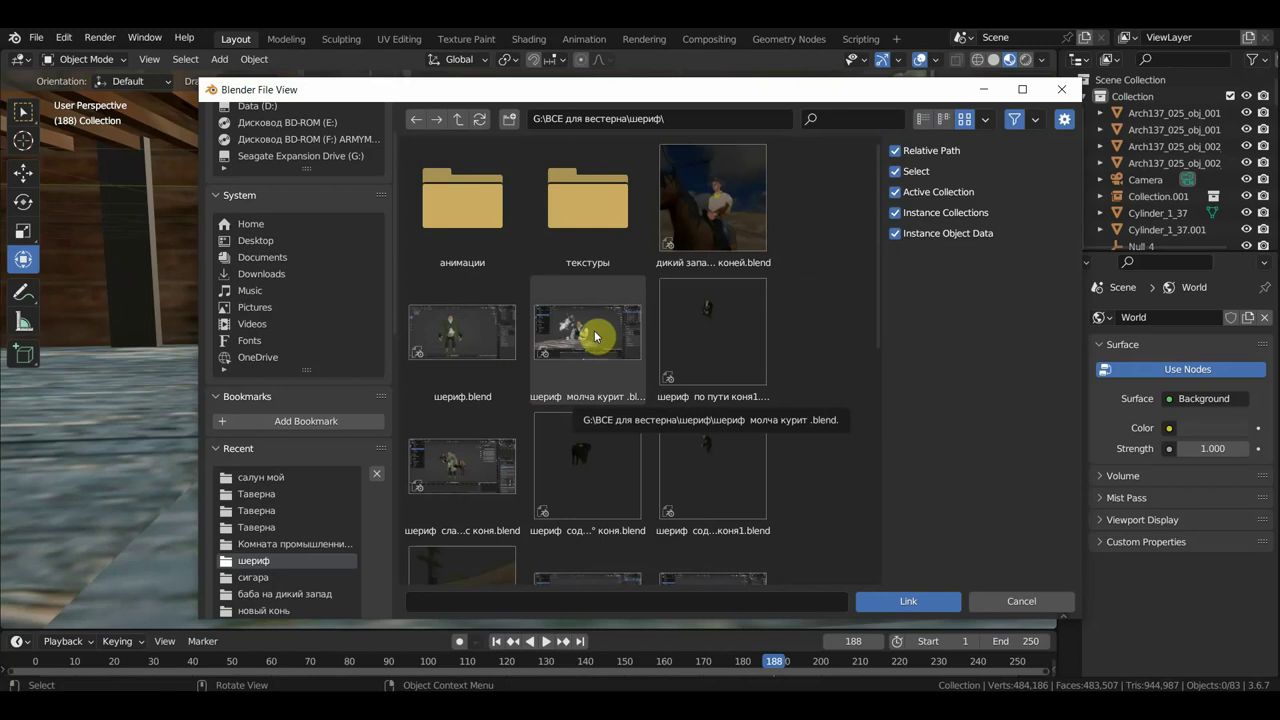
pyautogui.scroll(-2, 608, 344)
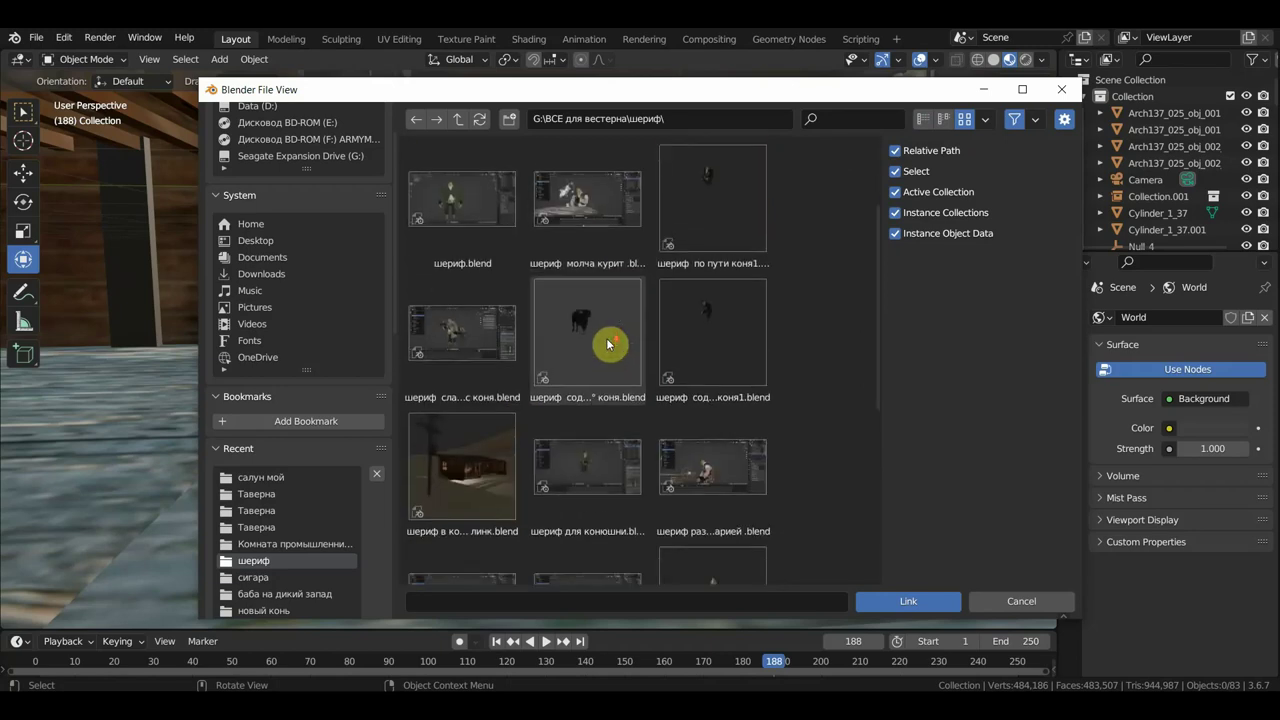
pyautogui.click(714, 476)
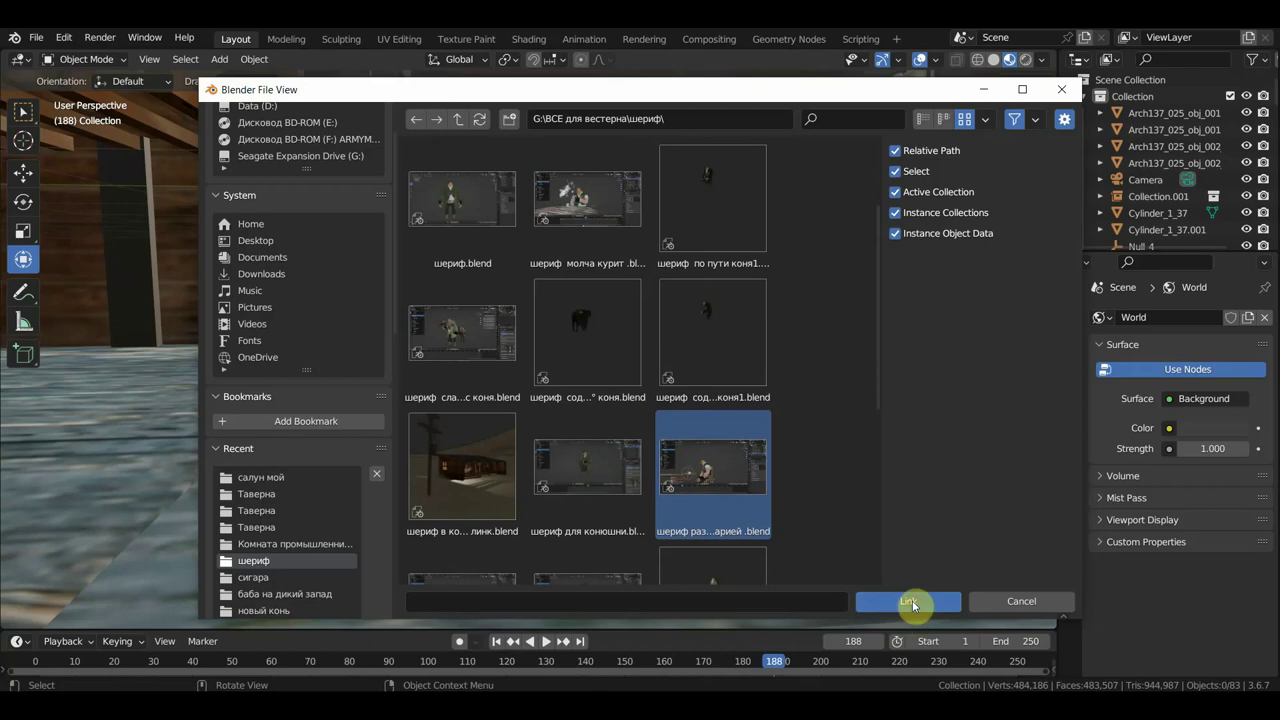
pyautogui.click(912, 600)
pyautogui.click(475, 364)
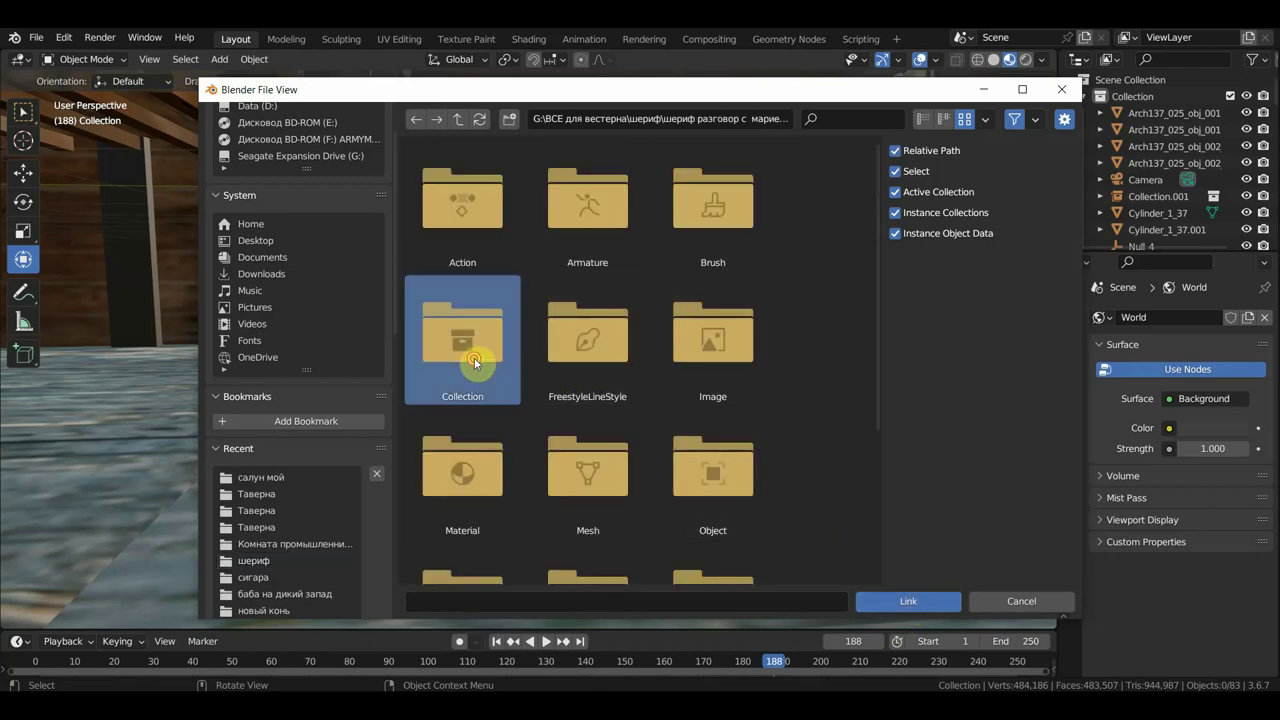
pyautogui.doubleClick(478, 228)
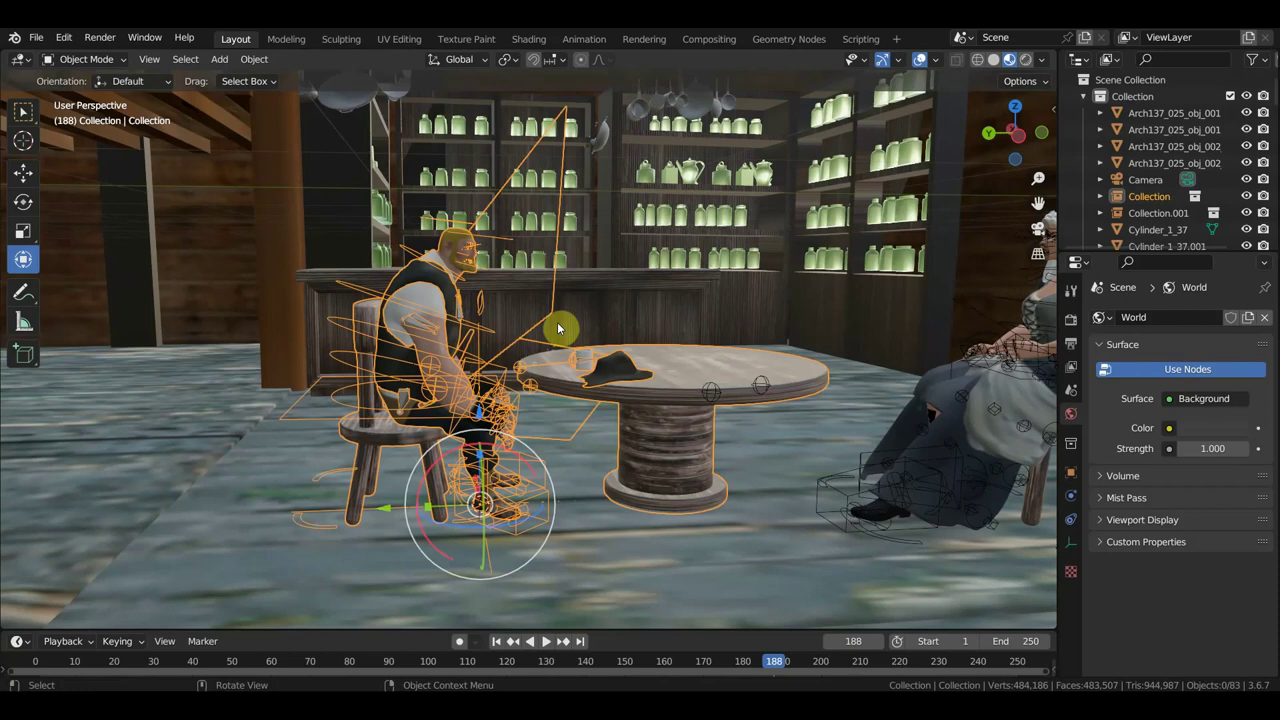
# - Play the animation and stop it at frame 106 near the sheriff and table
pyautogui.moveTo(587, 324); pyautogui.dragTo(608, 318, button='middle')
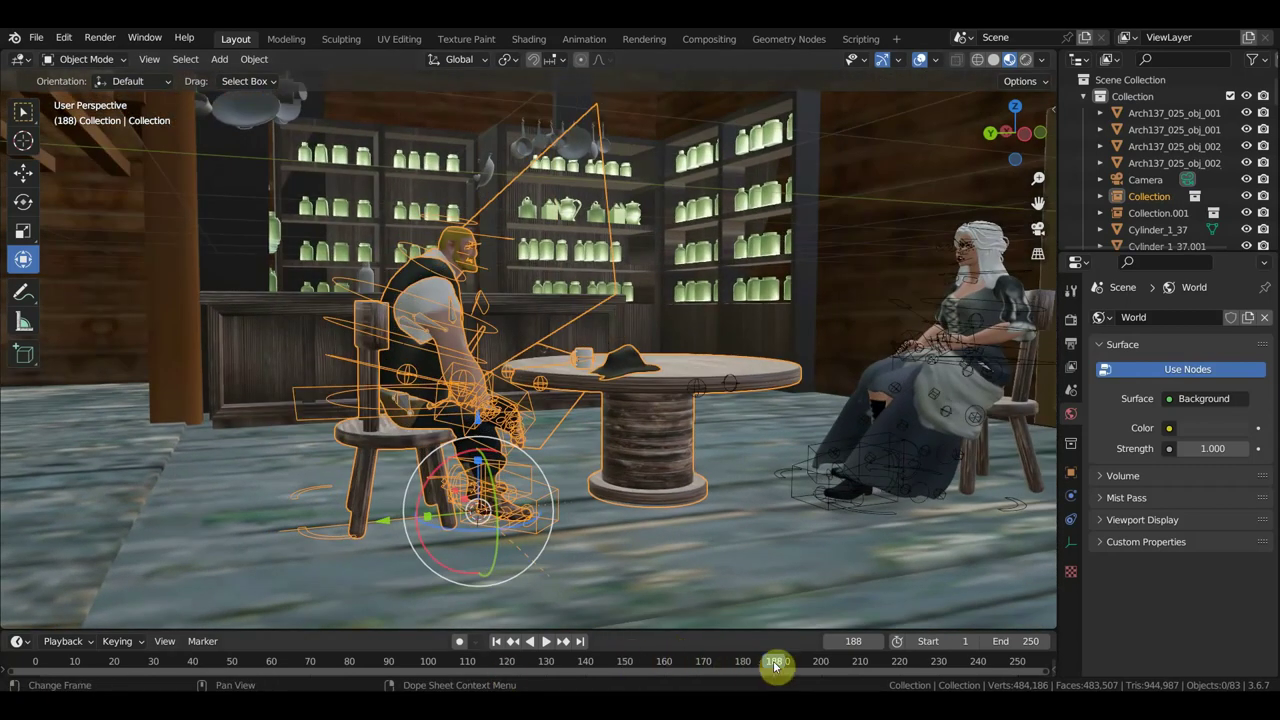
pyautogui.press('space')
pyautogui.moveTo(728, 664); pyautogui.dragTo(452, 661)
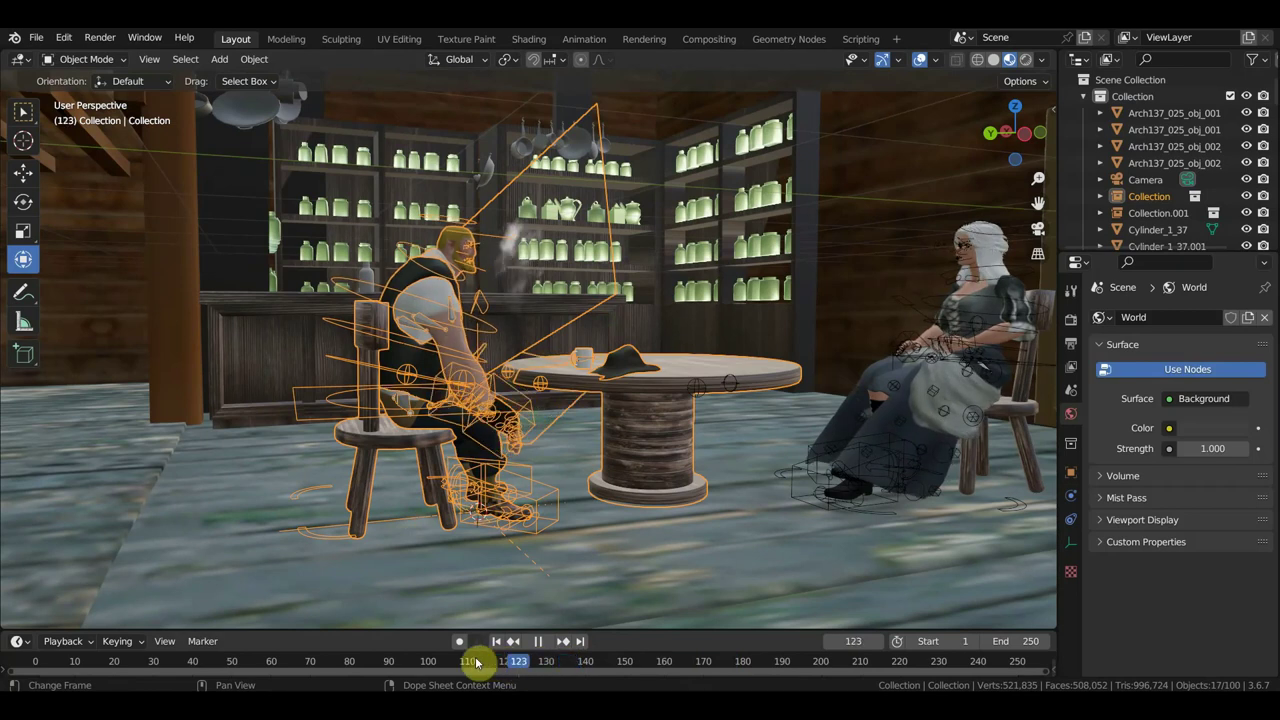
pyautogui.press('space')
pyautogui.moveTo(645, 489); pyautogui.dragTo(614, 500, button='middle')
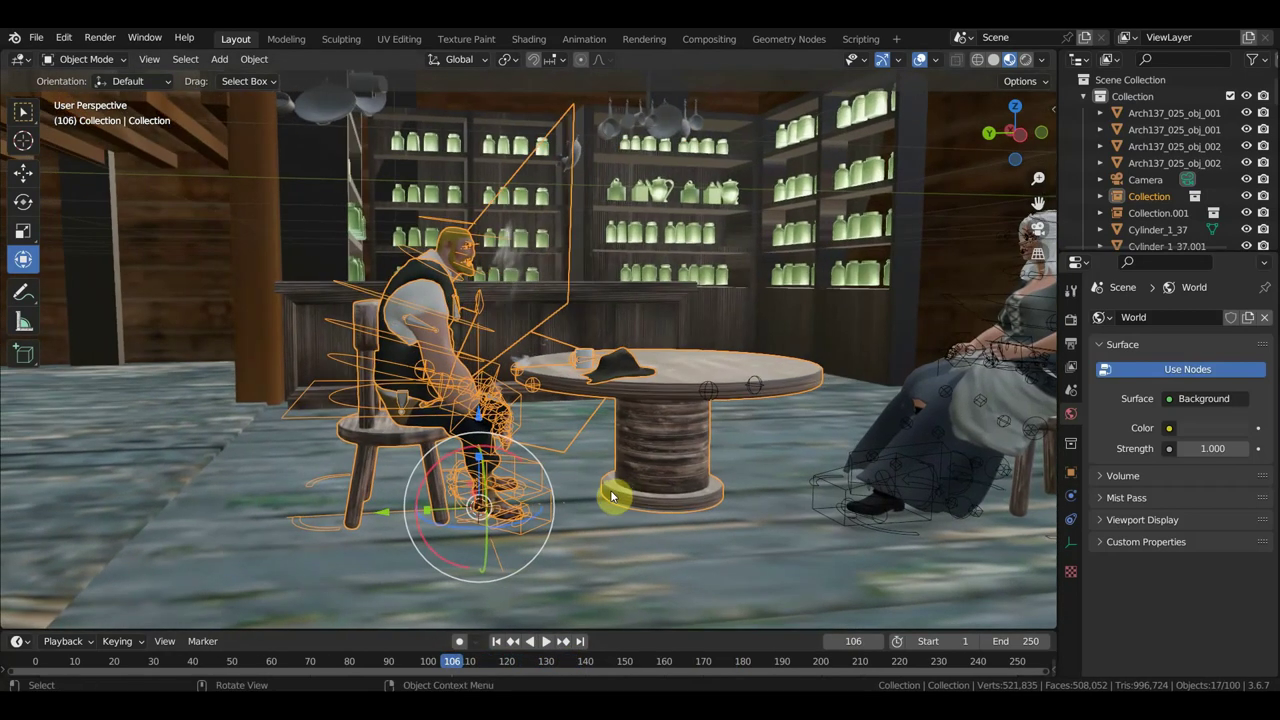
# - Move the sheriff group along Y, scale it to 1.08, then nudge it along Y again
pyautogui.press('g')
pyautogui.press('y')
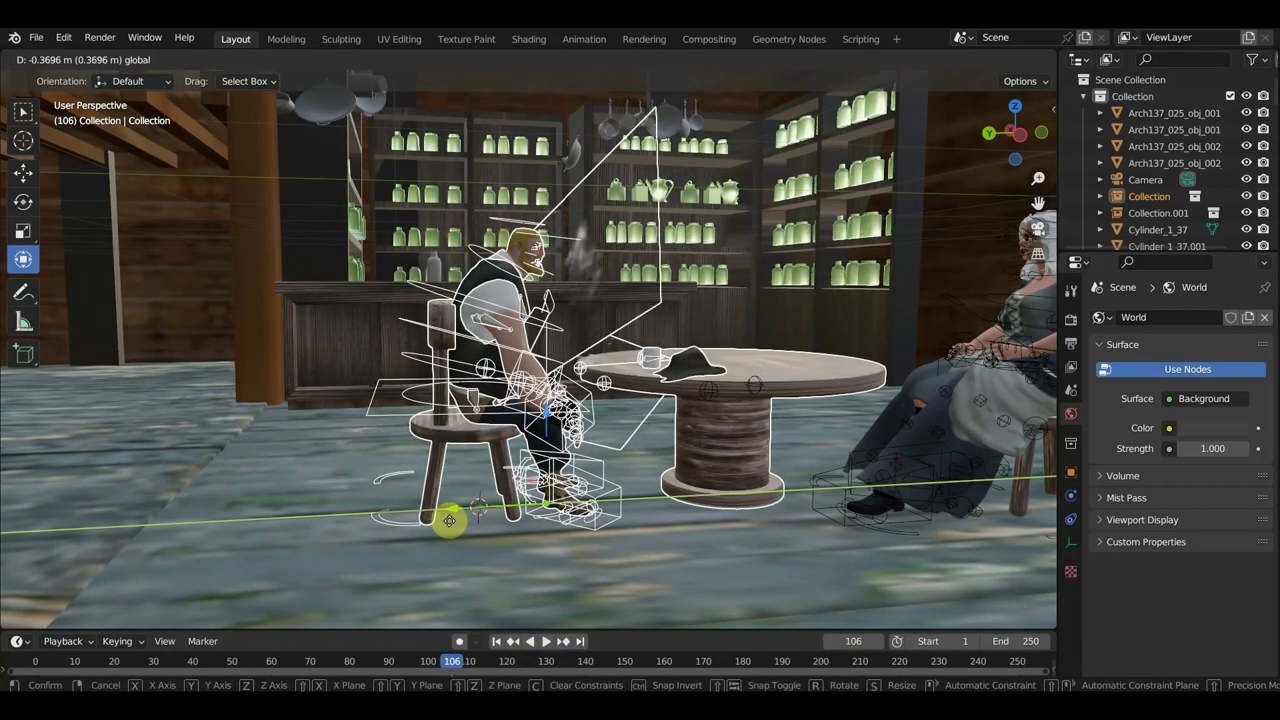
pyautogui.click(455, 520)
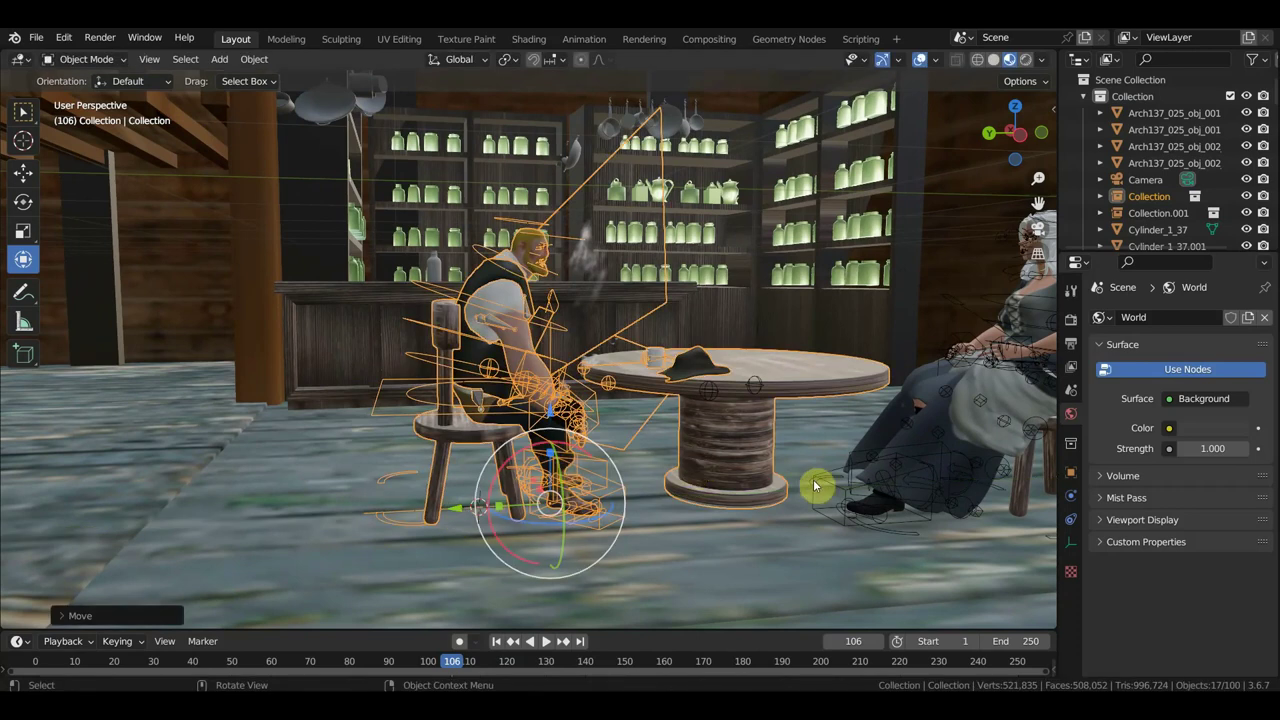
pyautogui.press('s')
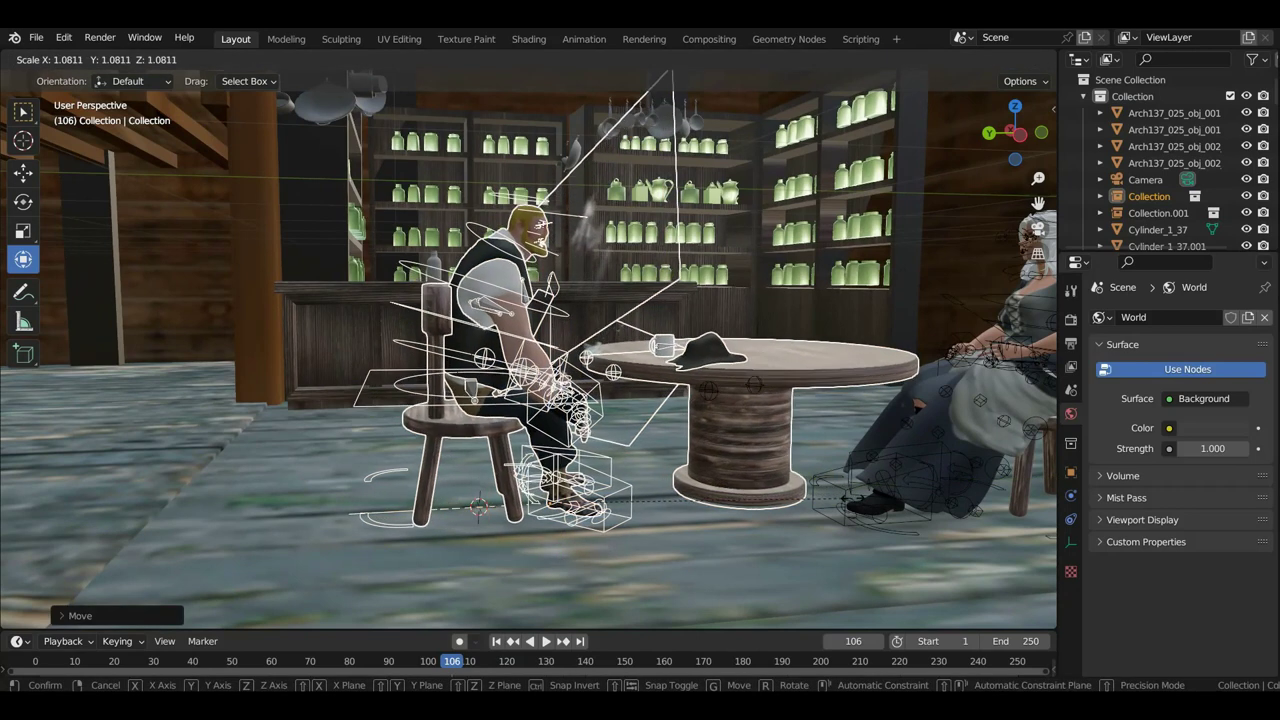
pyautogui.click(854, 505)
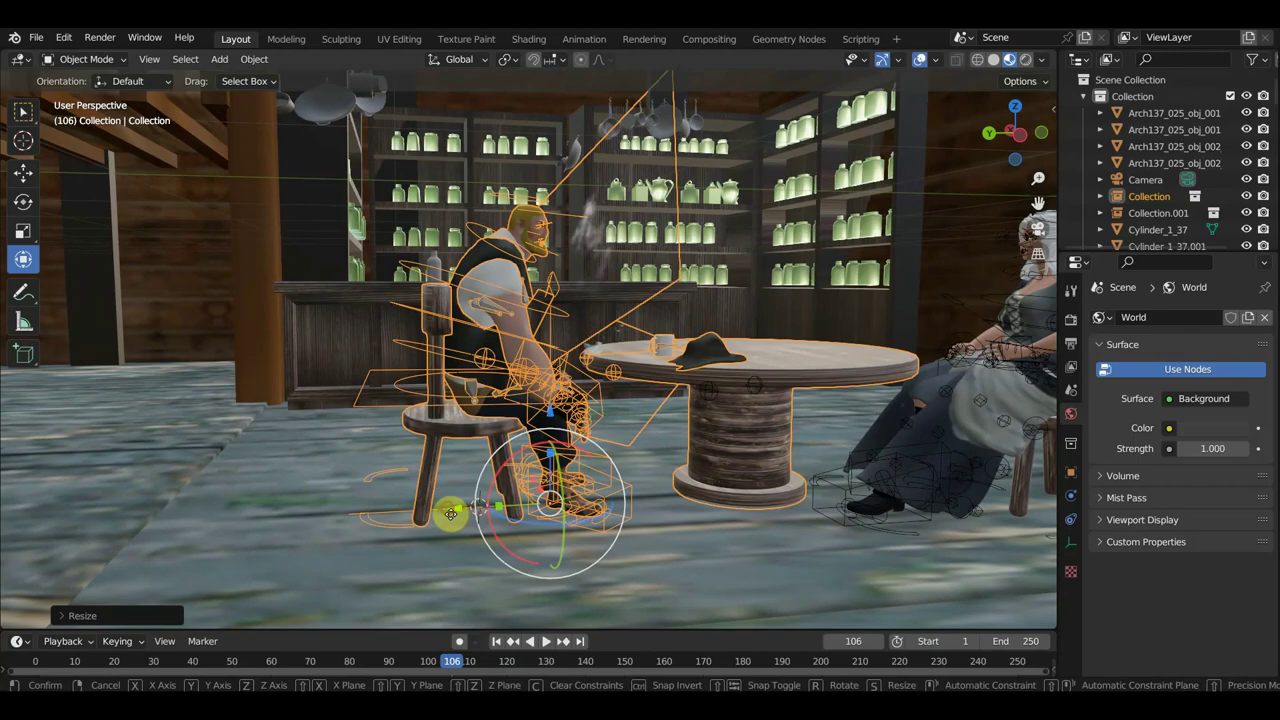
pyautogui.press('g')
pyautogui.press('y')
pyautogui.click(423, 509)
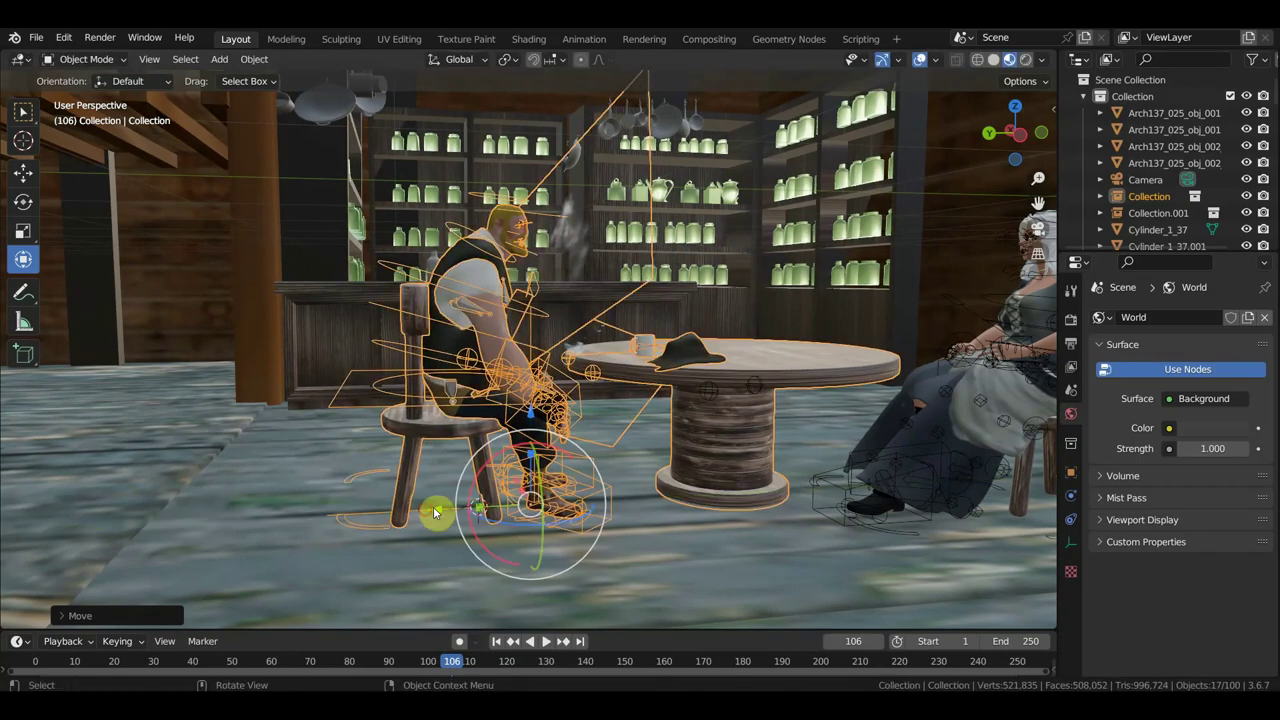
pyautogui.moveTo(739, 467)
pyautogui.mouseDown(button='middle')
pyautogui.moveTo(547, 473)
pyautogui.moveTo(586, 477)
pyautogui.moveTo(563, 486)
pyautogui.mouseUp(button='middle')
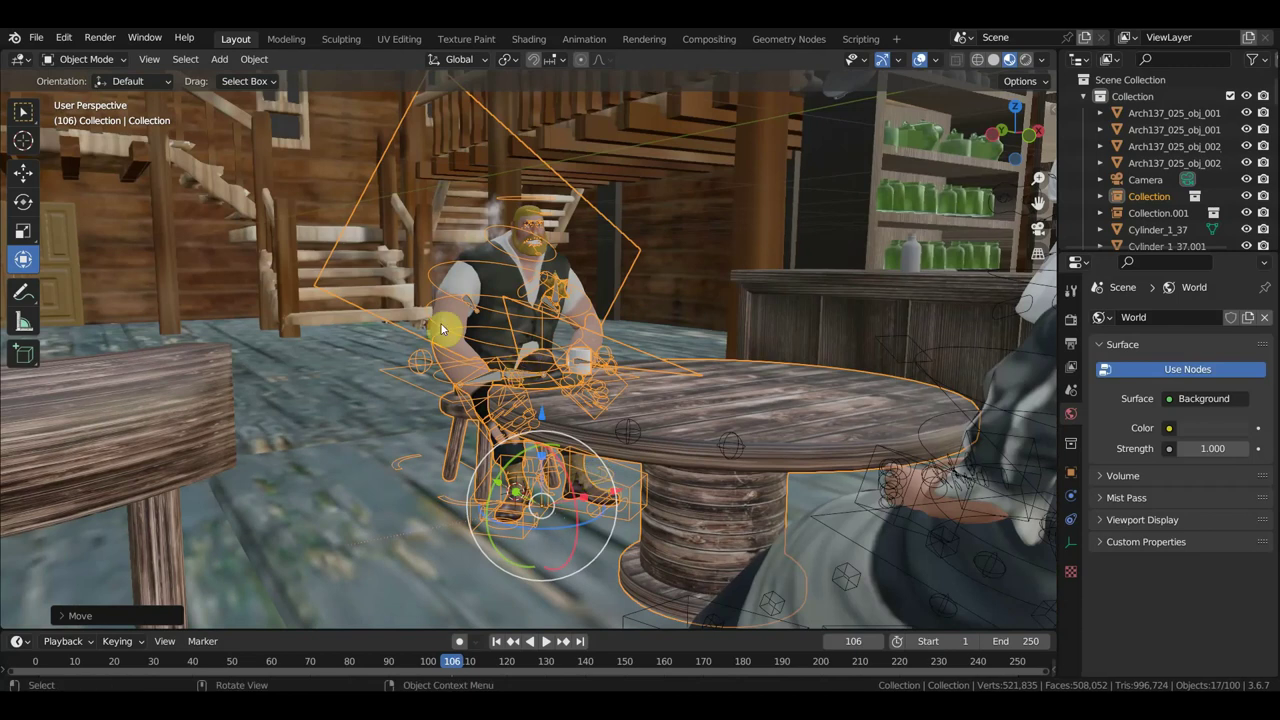
pyautogui.moveTo(380, 327); pyautogui.dragTo(367, 318, button='middle')
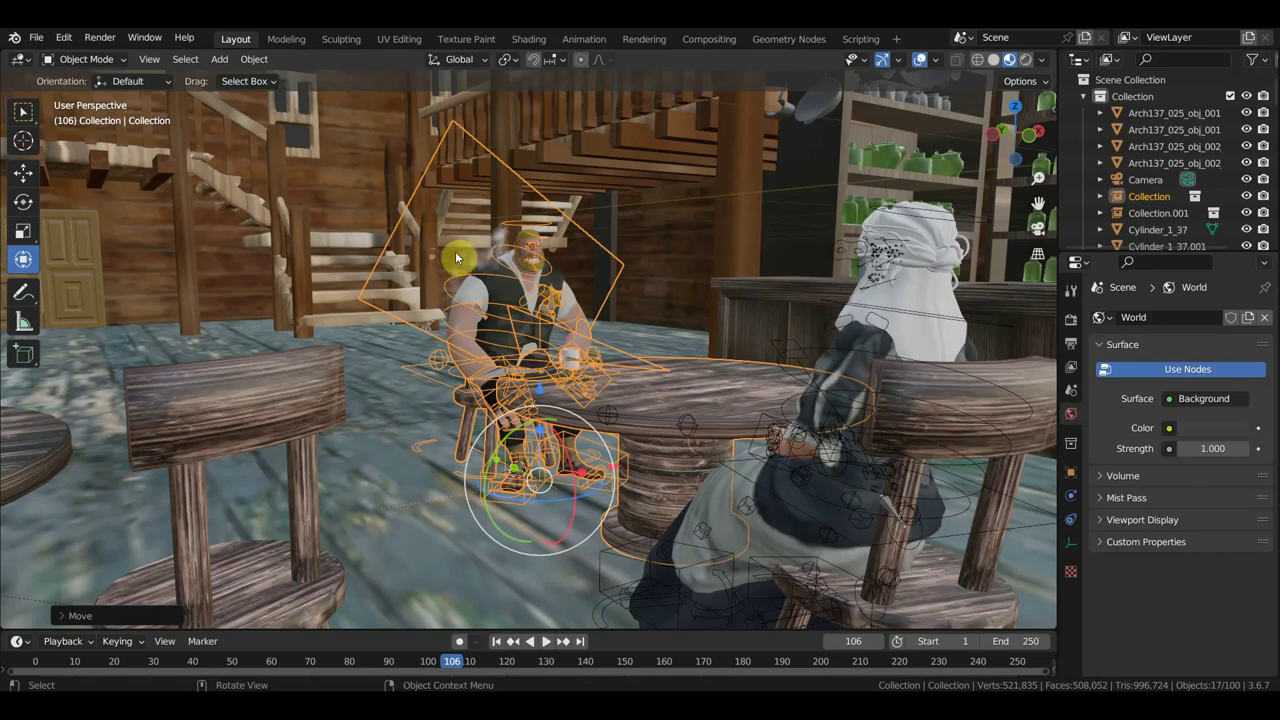
pyautogui.press('g')
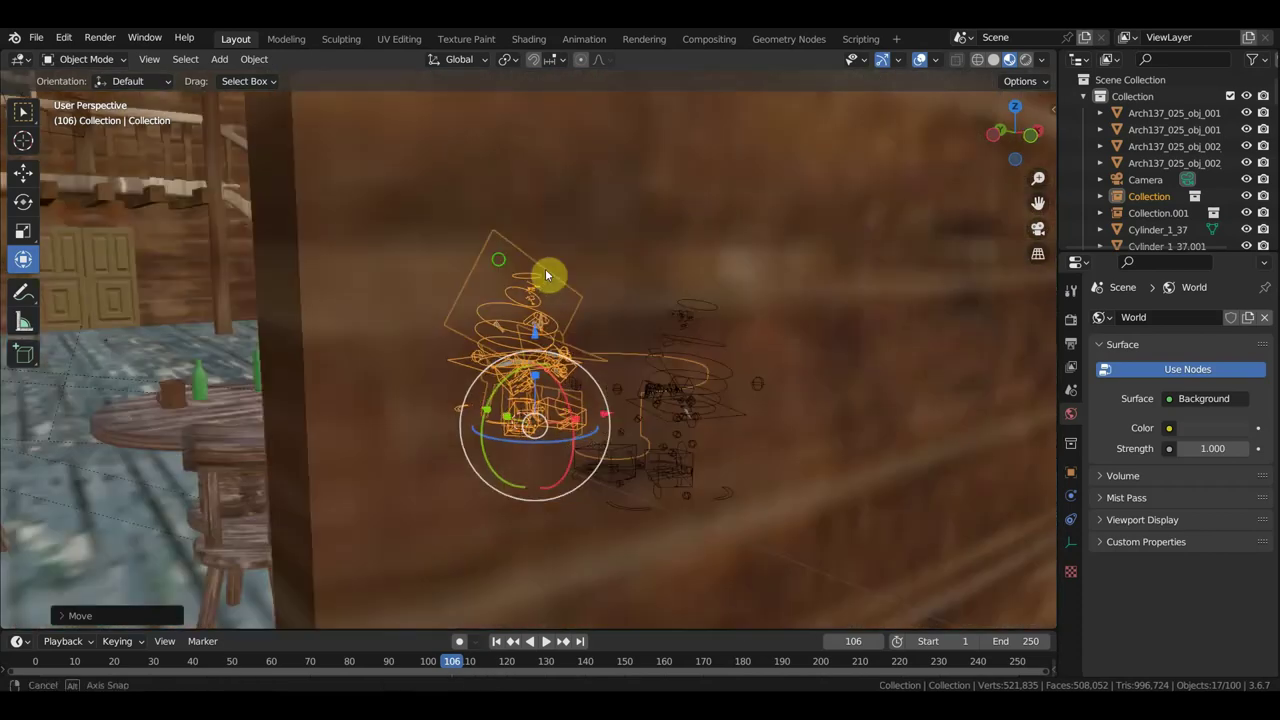
pyautogui.moveTo(545, 268)
pyautogui.mouseDown(button='middle')
pyautogui.moveTo(686, 256)
pyautogui.moveTo(684, 445)
pyautogui.moveTo(612, 448)
pyautogui.mouseUp(button='middle')
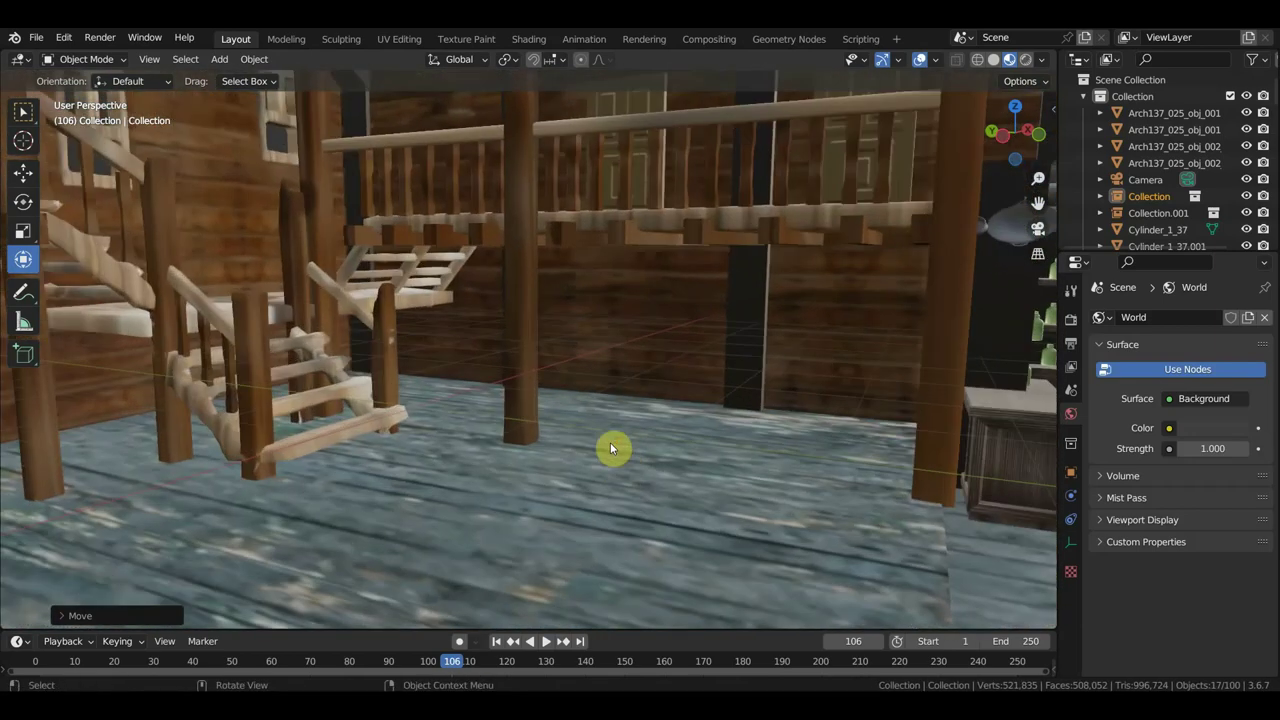
pyautogui.moveTo(737, 443)
pyautogui.mouseDown(button='middle')
pyautogui.moveTo(712, 448)
pyautogui.moveTo(429, 366)
pyautogui.mouseUp(button='middle')
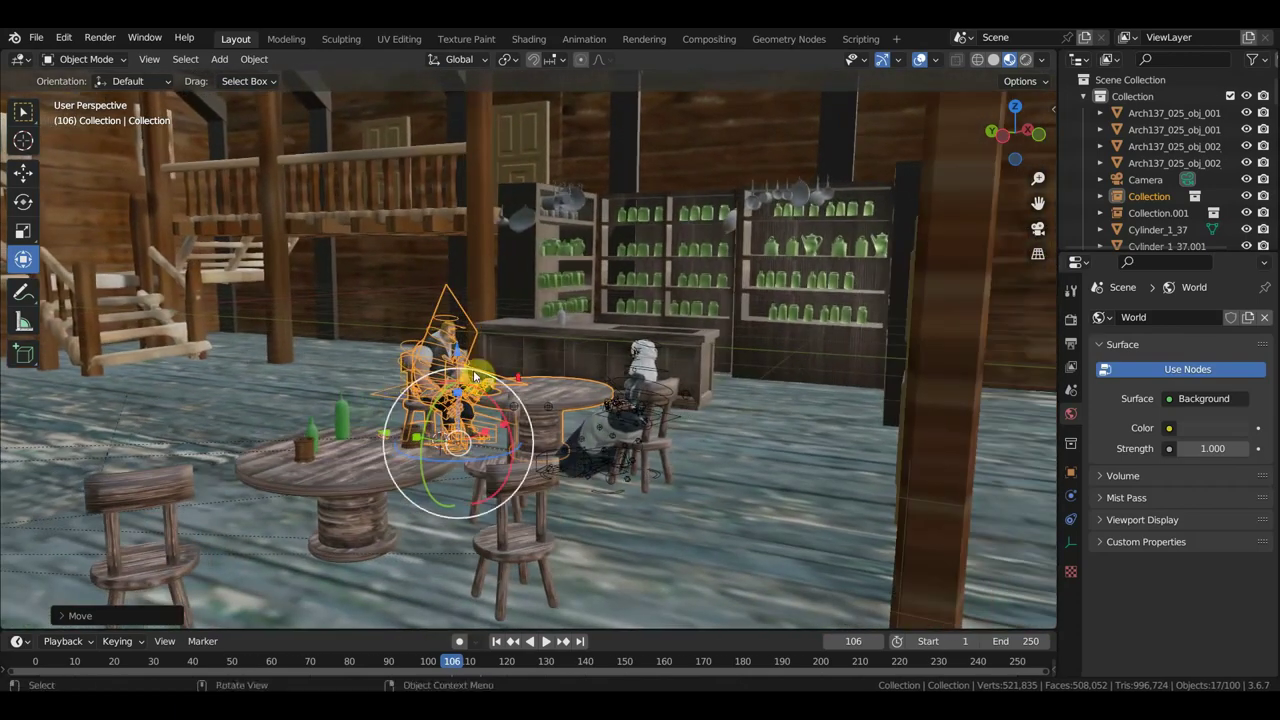
pyautogui.scroll(4, 510, 378)
pyautogui.scroll(-3, 510, 378)
pyautogui.scroll(-2, 515, 377)
pyautogui.moveTo(609, 385)
pyautogui.mouseDown(button='middle')
pyautogui.moveTo(811, 377)
pyautogui.moveTo(672, 370)
pyautogui.moveTo(684, 366)
pyautogui.mouseUp(button='middle')
pyautogui.scroll(2, 806, 376)
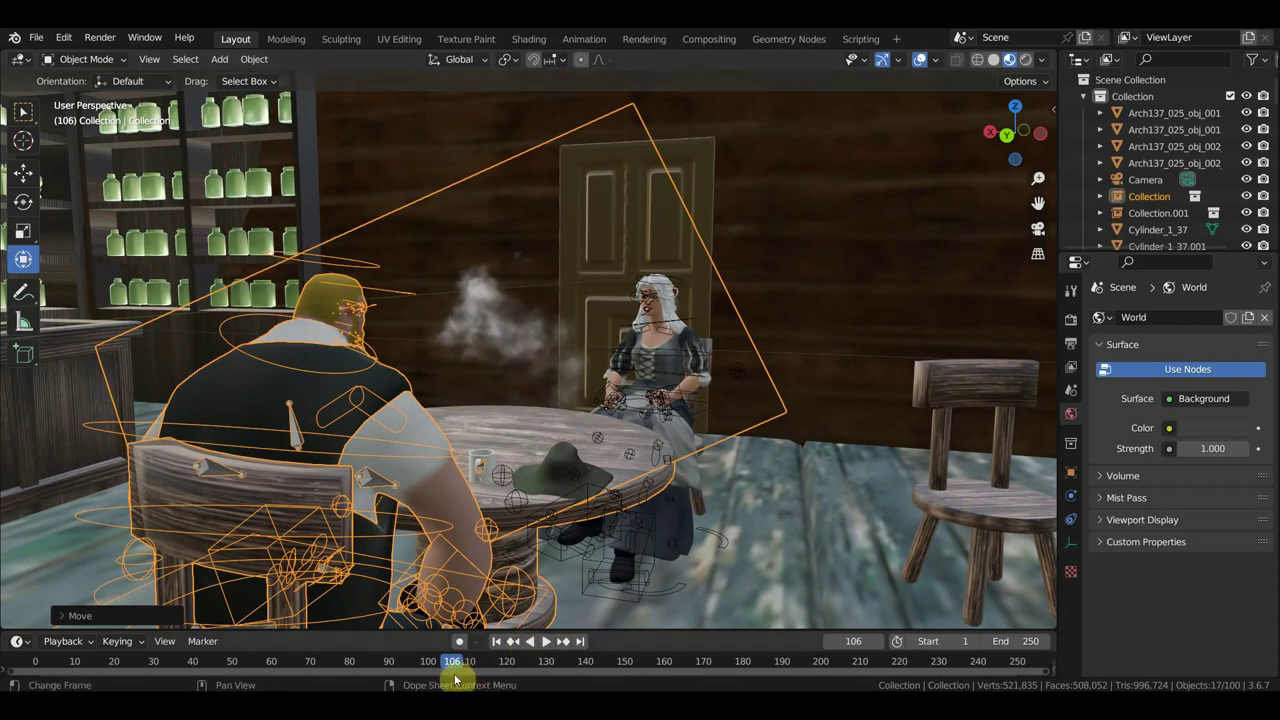
pyautogui.moveTo(458, 664); pyautogui.dragTo(763, 671)
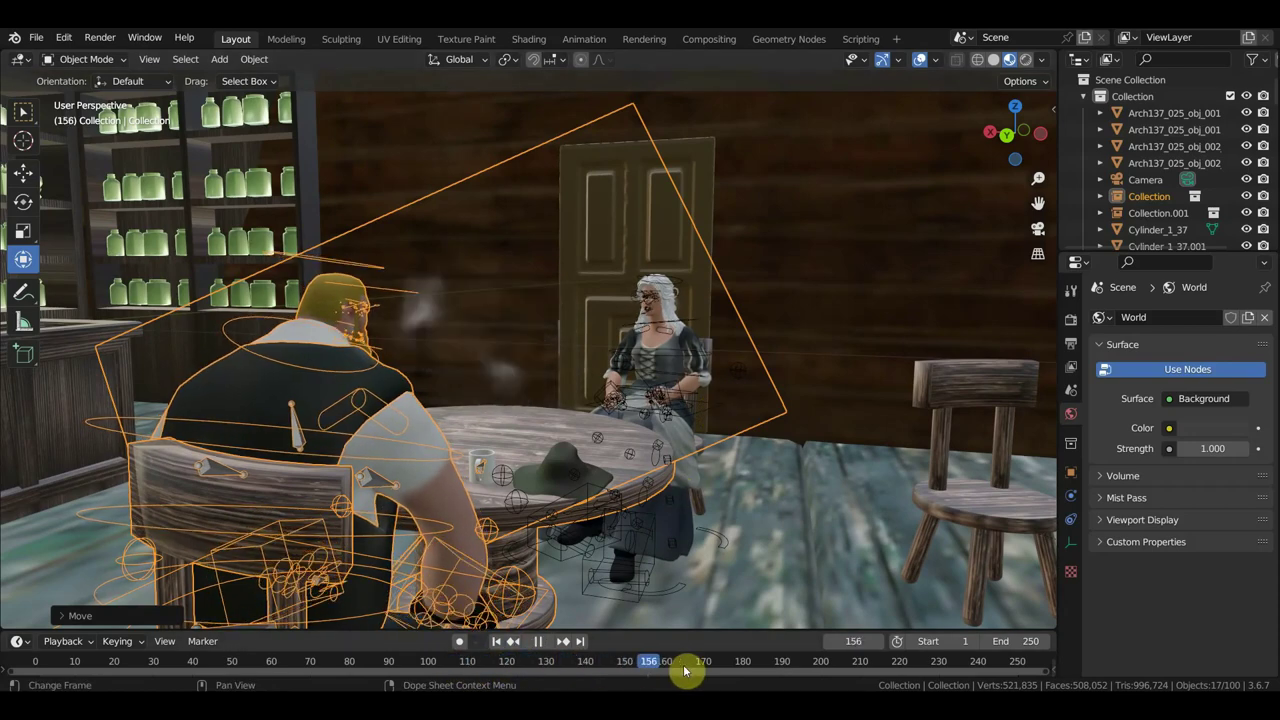
# - Review the animation at frames 114, 59 and 73, stopping at frame 159
pyautogui.moveTo(686, 506)
pyautogui.mouseDown(button='middle')
pyautogui.moveTo(480, 492)
pyautogui.moveTo(632, 400)
pyautogui.mouseUp(button='middle')
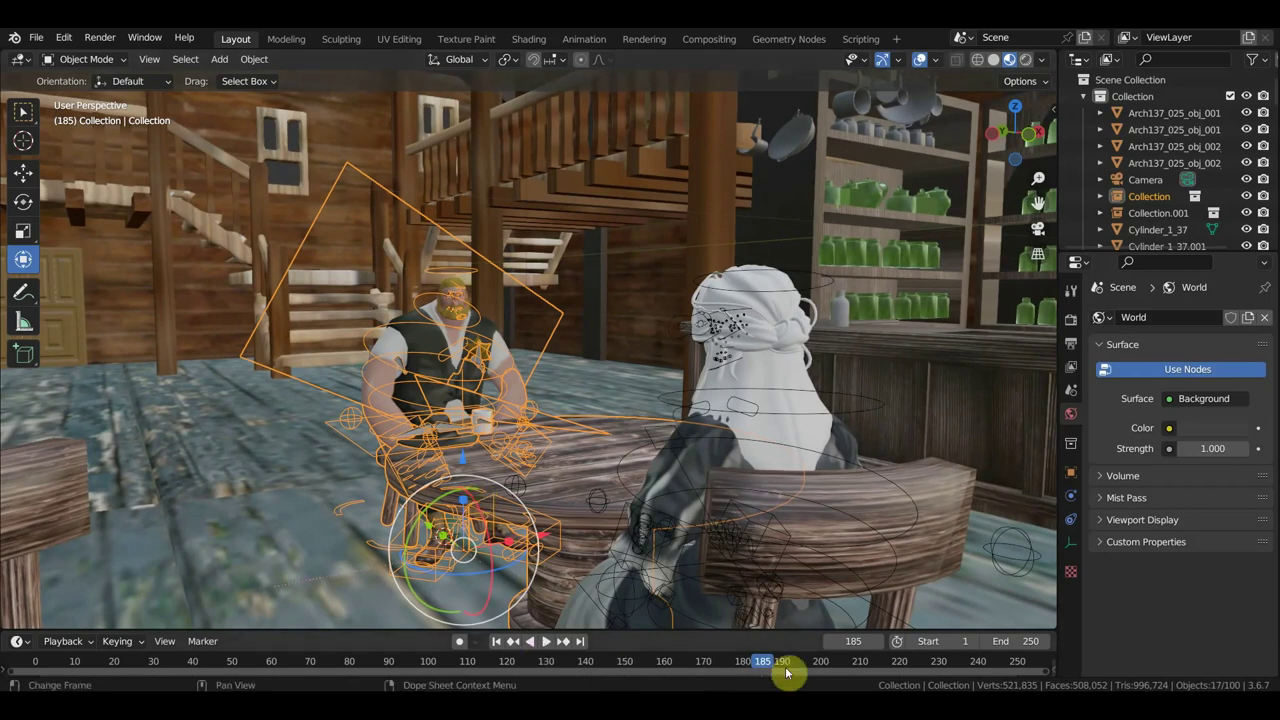
pyautogui.press('space')
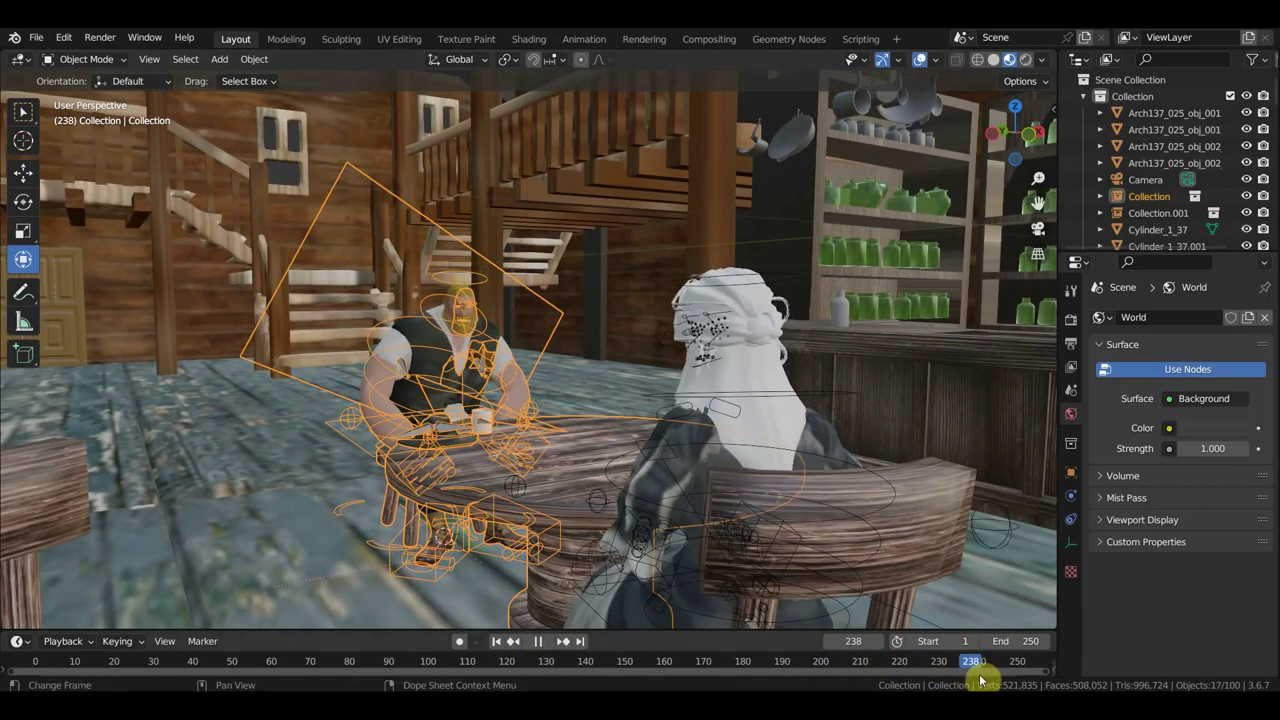
pyautogui.click(455, 665)
pyautogui.moveTo(402, 677); pyautogui.dragTo(255, 675)
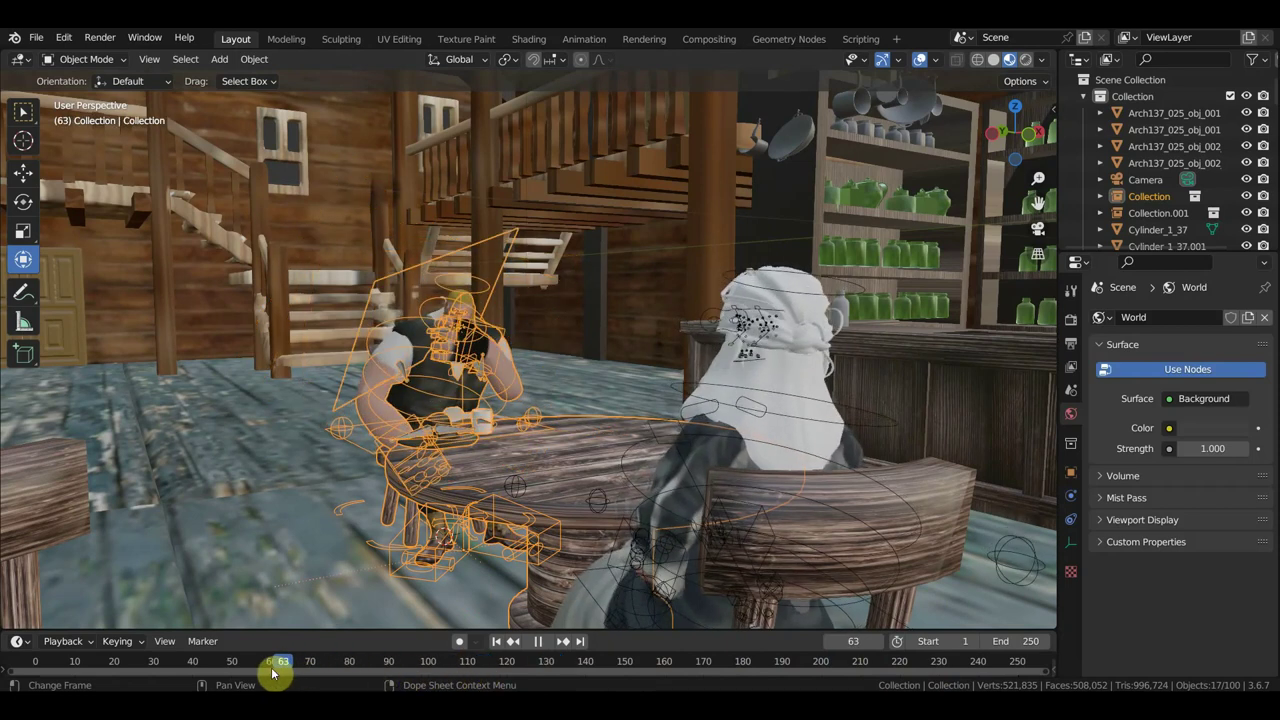
pyautogui.moveTo(253, 675); pyautogui.dragTo(322, 672)
pyautogui.press('space')
pyautogui.moveTo(686, 502); pyautogui.dragTo(608, 508, button='middle')
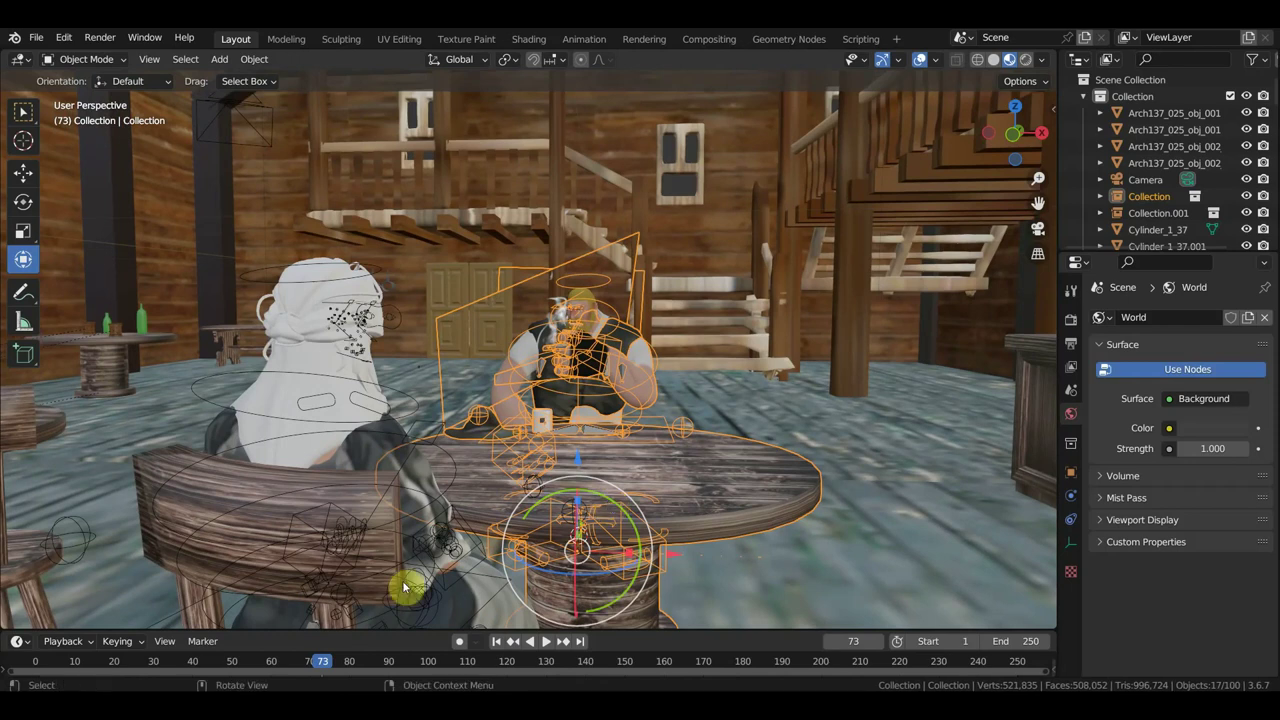
pyautogui.press('space')
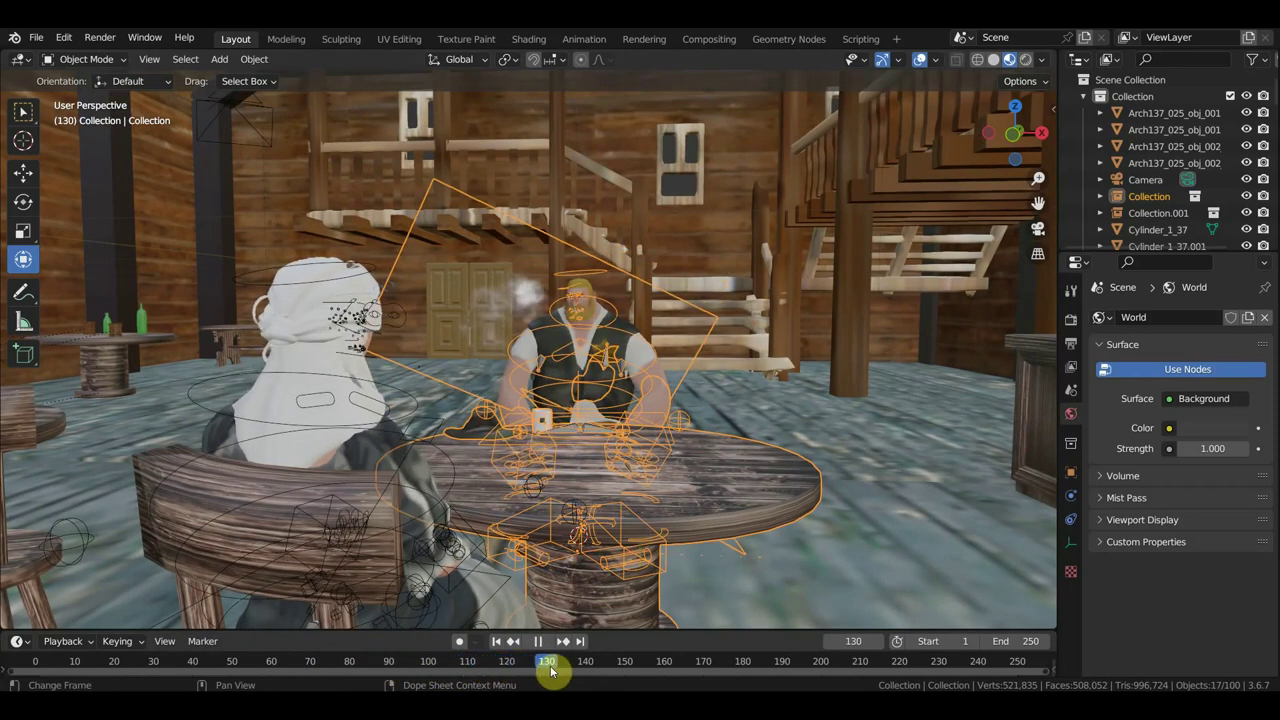
pyautogui.click(660, 664)
pyautogui.moveTo(598, 527); pyautogui.dragTo(716, 530, button='middle')
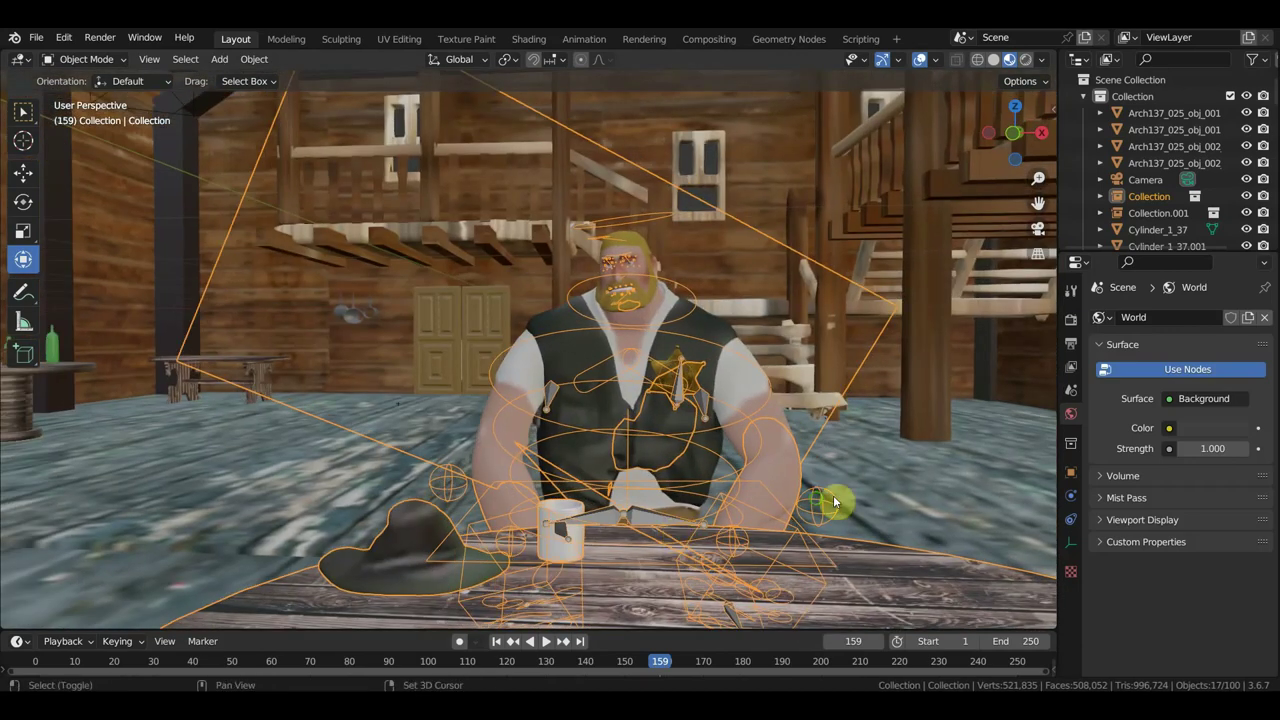
pyautogui.moveTo(833, 495)
pyautogui.mouseDown(button='middle')
pyautogui.moveTo(445, 501)
pyautogui.moveTo(520, 500)
pyautogui.mouseUp(button='middle')
pyautogui.moveTo(522, 502)
pyautogui.mouseDown(button='middle')
pyautogui.moveTo(597, 474)
pyautogui.moveTo(531, 551)
pyautogui.moveTo(536, 542)
pyautogui.mouseUp(button='middle')
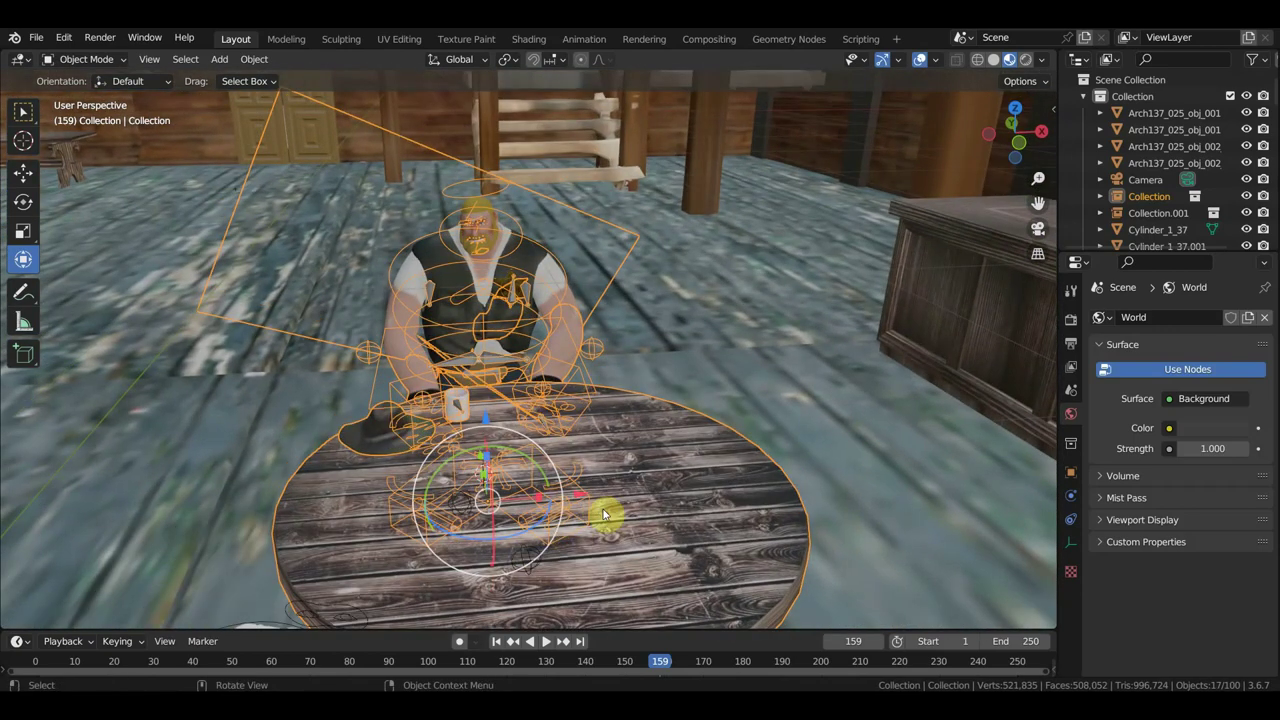
# - In Top view, rotate the sheriff group about -3.74° around the vertical axis
pyautogui.press('KP_7')
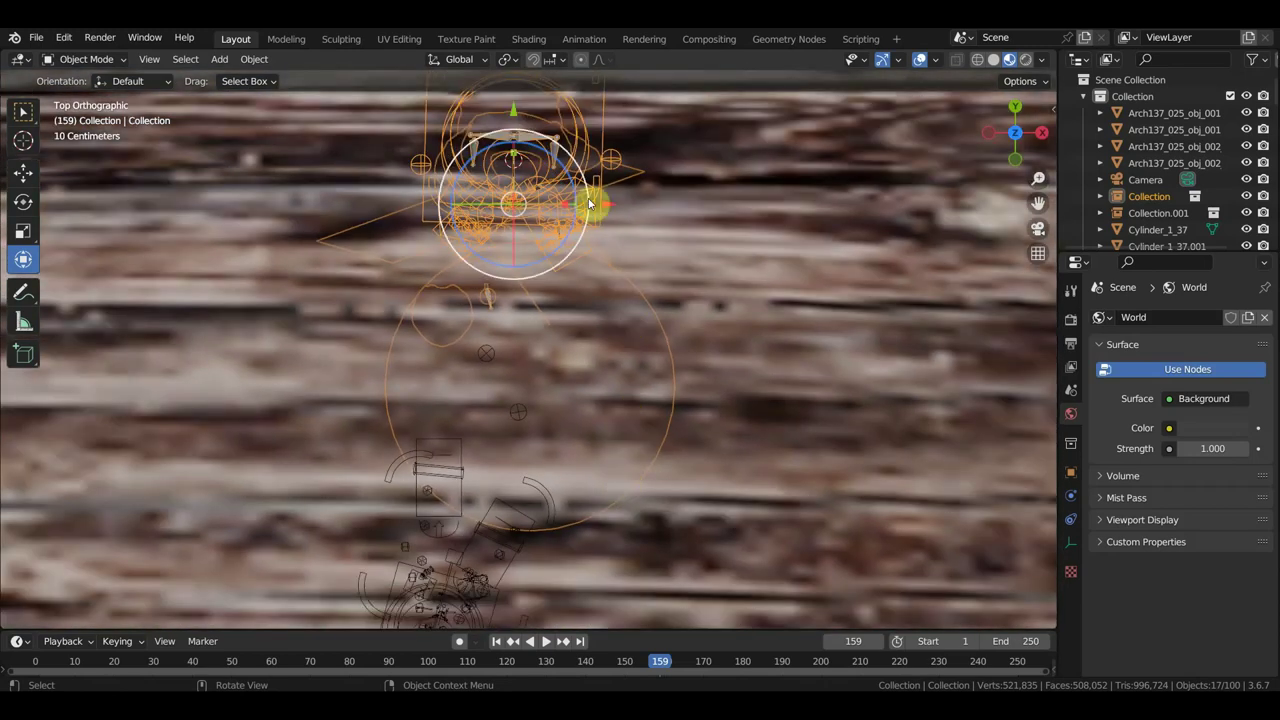
pyautogui.moveTo(590, 204); pyautogui.dragTo(594, 220)
pyautogui.moveTo(594, 220)
pyautogui.mouseDown(button='middle')
pyautogui.moveTo(645, 218)
pyautogui.moveTo(645, 308)
pyautogui.mouseUp(button='middle')
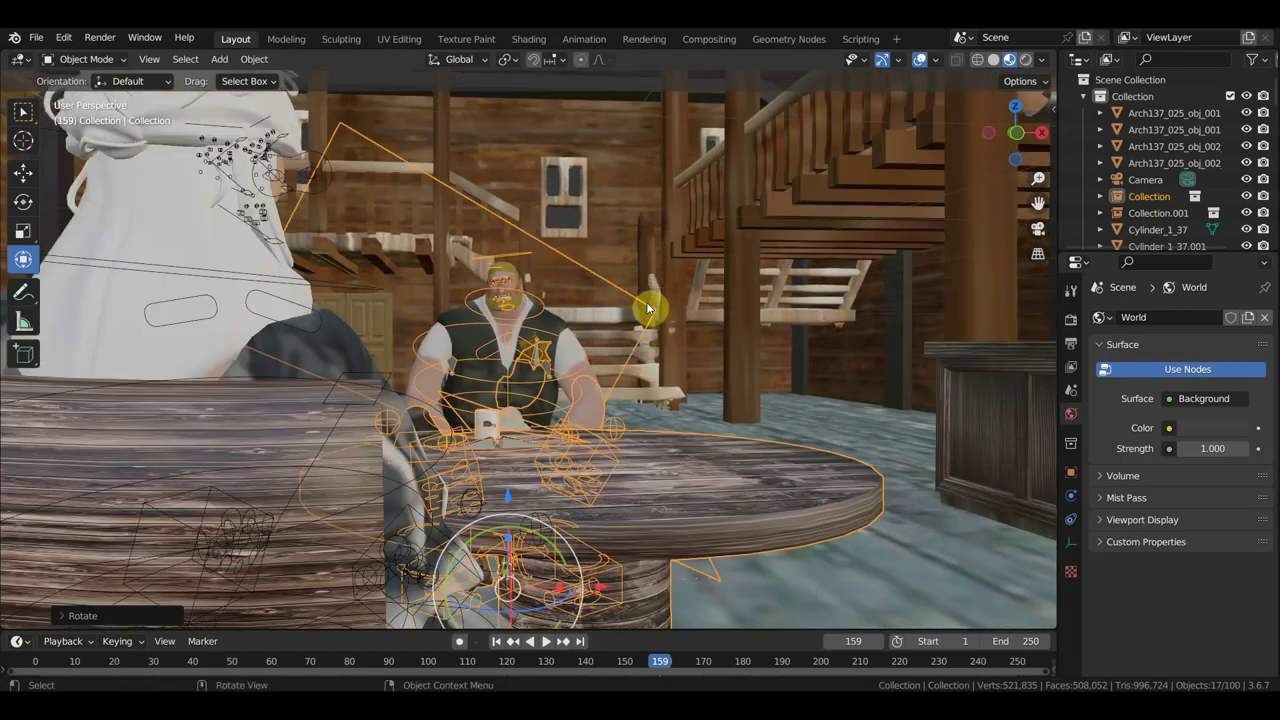
pyautogui.moveTo(645, 313); pyautogui.dragTo(650, 321, button='middle')
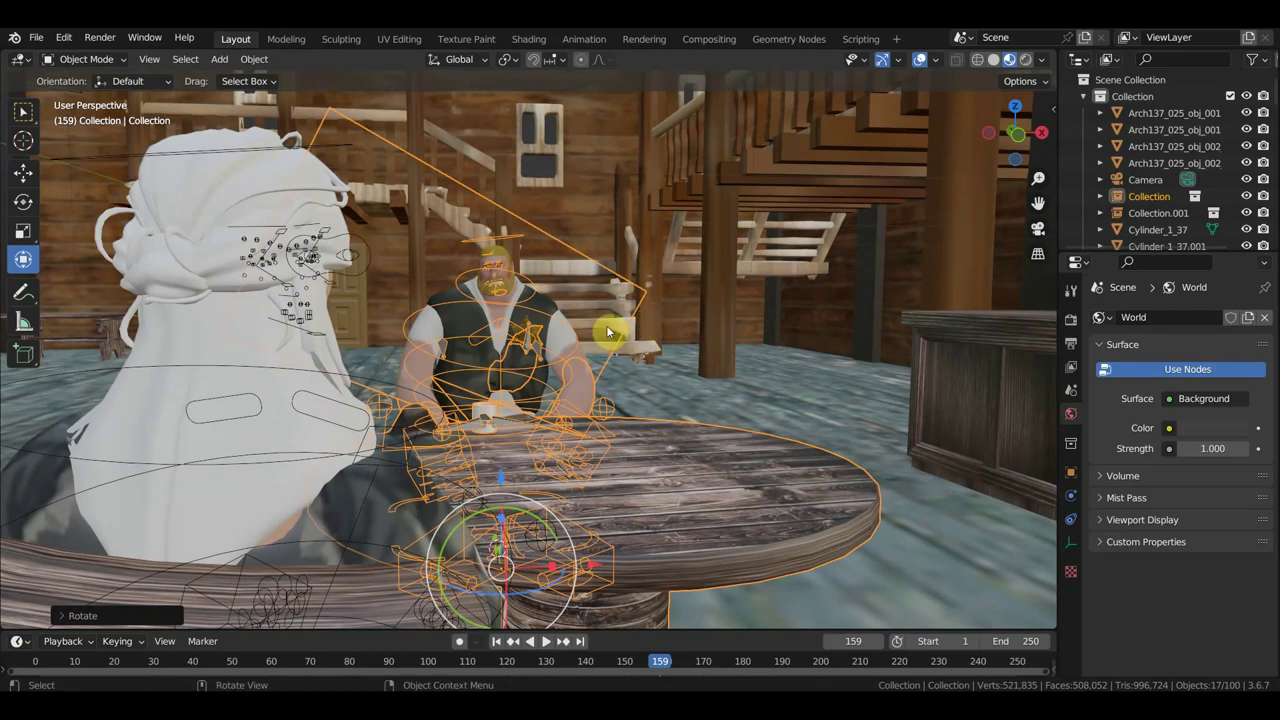
pyautogui.moveTo(570, 338); pyautogui.dragTo(917, 340, button='middle')
pyautogui.click(707, 347)
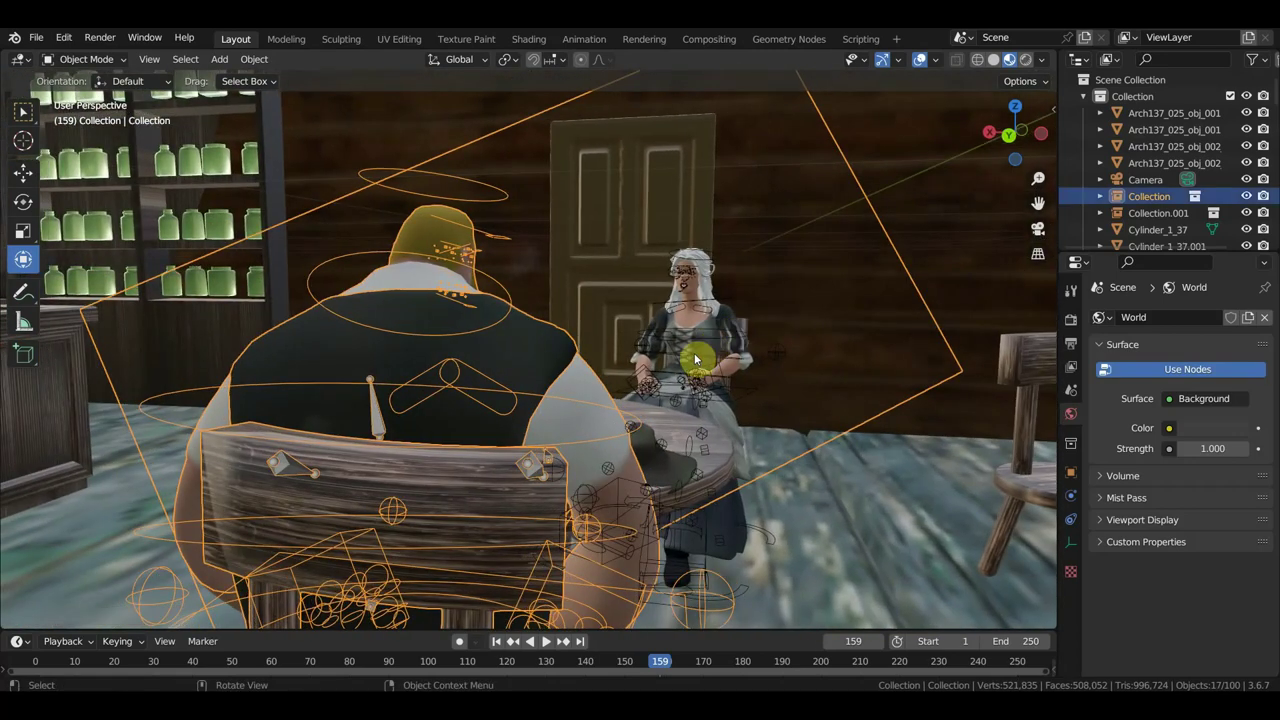
# - Select the woman's rig and rotate her about 18.8° around Z toward the sheriff
pyautogui.click(714, 332)
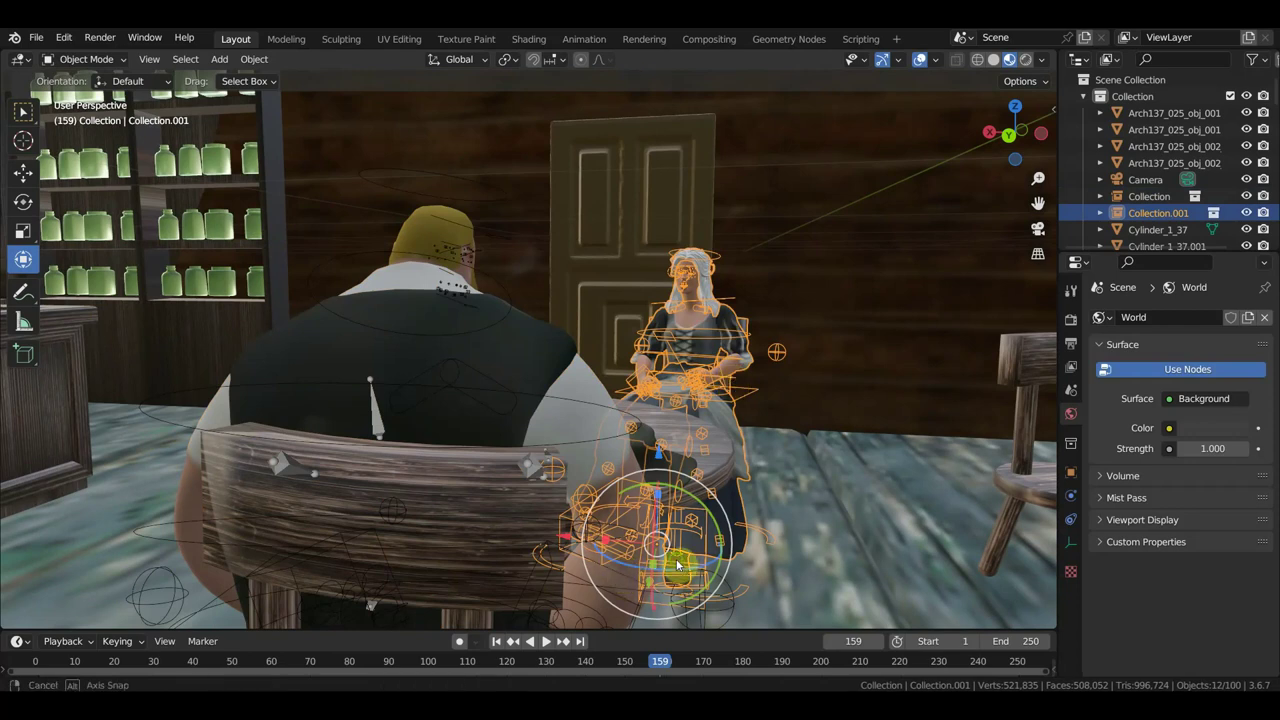
pyautogui.moveTo(623, 568); pyautogui.dragTo(564, 562, button='middle')
pyautogui.moveTo(564, 562); pyautogui.dragTo(576, 572)
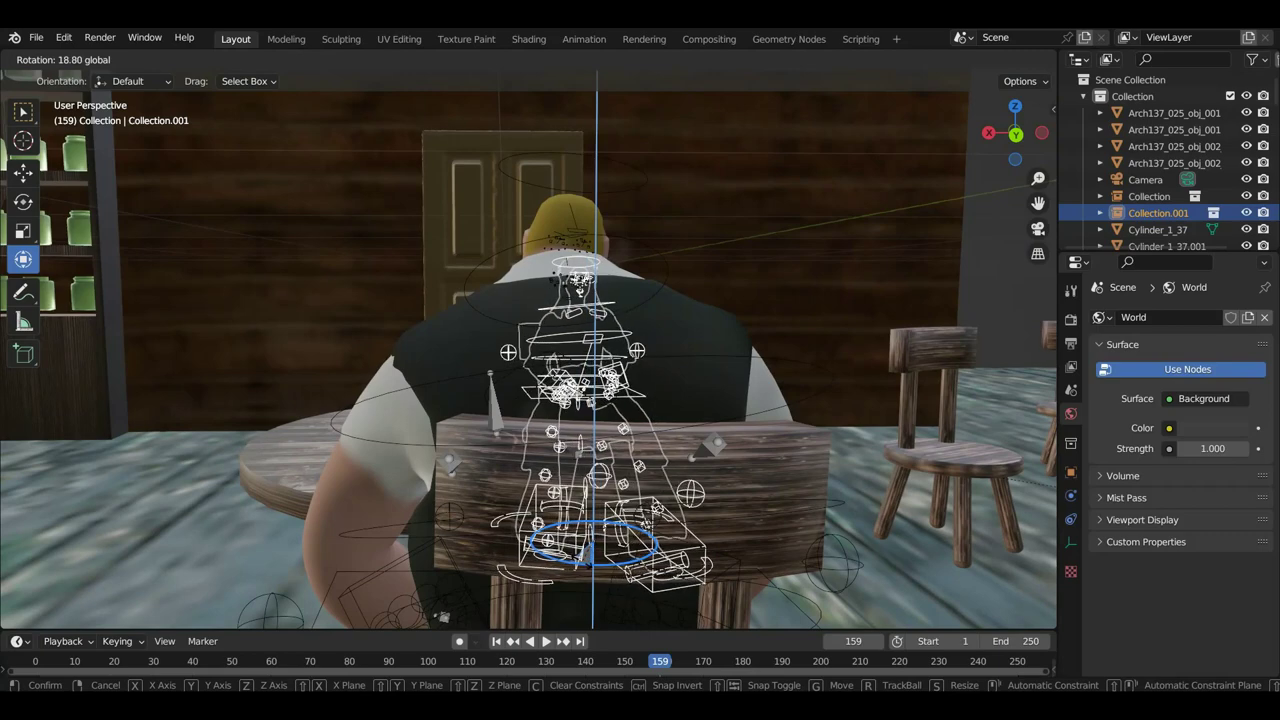
pyautogui.moveTo(576, 572); pyautogui.dragTo(578, 568)
pyautogui.moveTo(578, 568)
pyautogui.mouseDown(button='middle')
pyautogui.moveTo(757, 480)
pyautogui.moveTo(691, 480)
pyautogui.moveTo(723, 474)
pyautogui.moveTo(696, 437)
pyautogui.moveTo(725, 433)
pyautogui.moveTo(519, 430)
pyautogui.moveTo(557, 382)
pyautogui.moveTo(594, 380)
pyautogui.moveTo(575, 380)
pyautogui.mouseUp(button='middle')
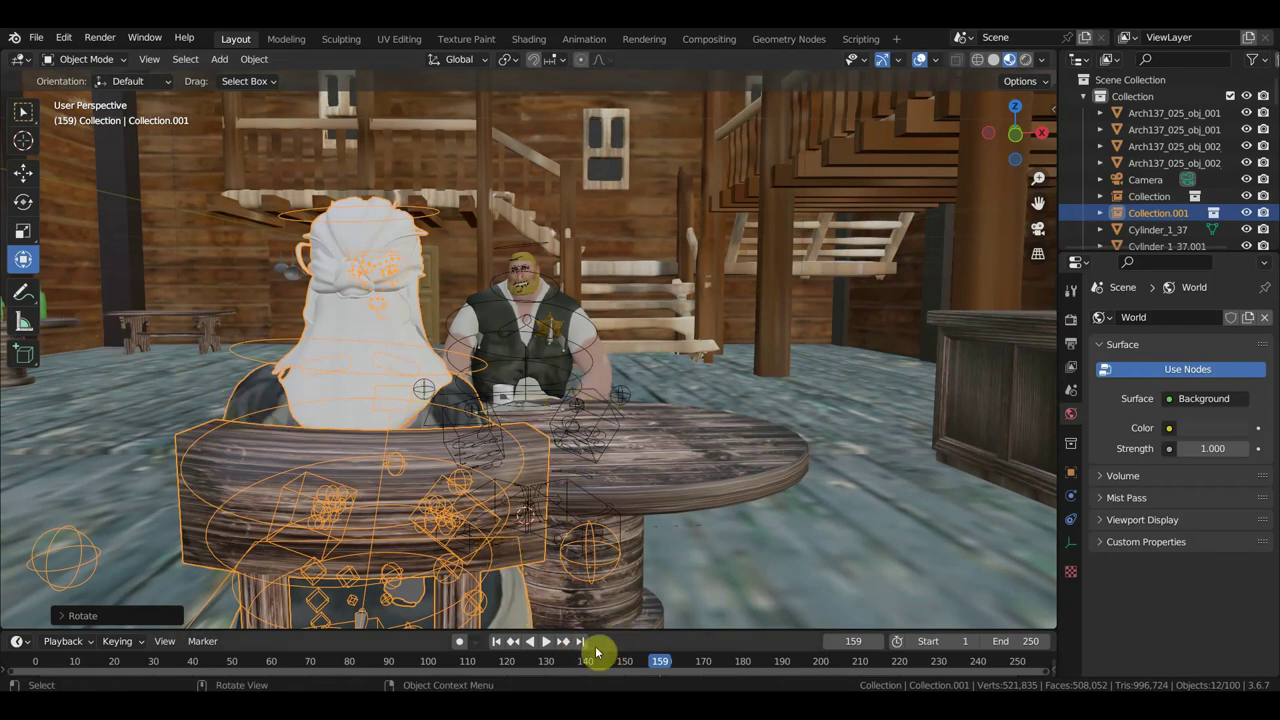
# - Hide the viewport overlays and frame the seated figures with the shelves behind
pyautogui.click(919, 62)
pyautogui.moveTo(700, 380)
pyautogui.mouseDown(button='middle')
pyautogui.moveTo(672, 379)
pyautogui.moveTo(719, 365)
pyautogui.moveTo(721, 376)
pyautogui.mouseUp(button='middle')
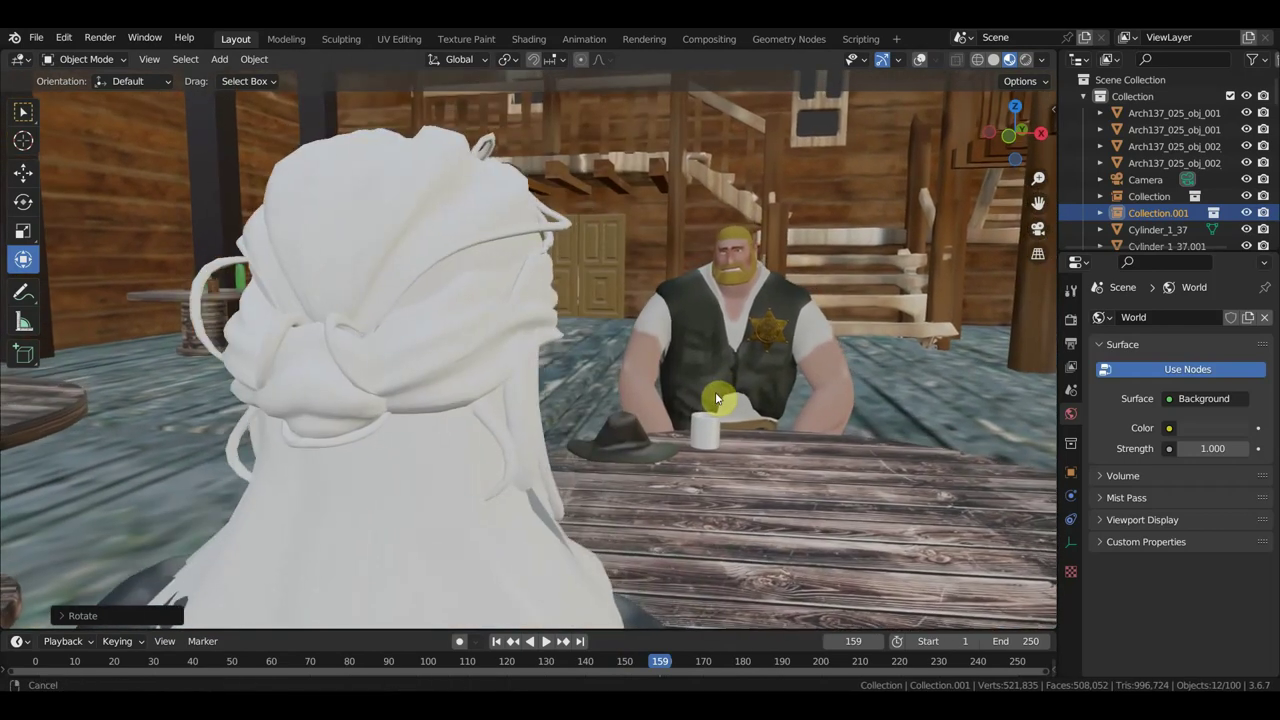
pyautogui.moveTo(721, 376)
pyautogui.keyDown('ctrl'); pyautogui.mouseDown(button='middle')
pyautogui.moveTo(708, 399)
pyautogui.moveTo(803, 386)
pyautogui.moveTo(720, 380)
pyautogui.moveTo(775, 375)
pyautogui.mouseUp(button='middle'); pyautogui.keyUp('ctrl')
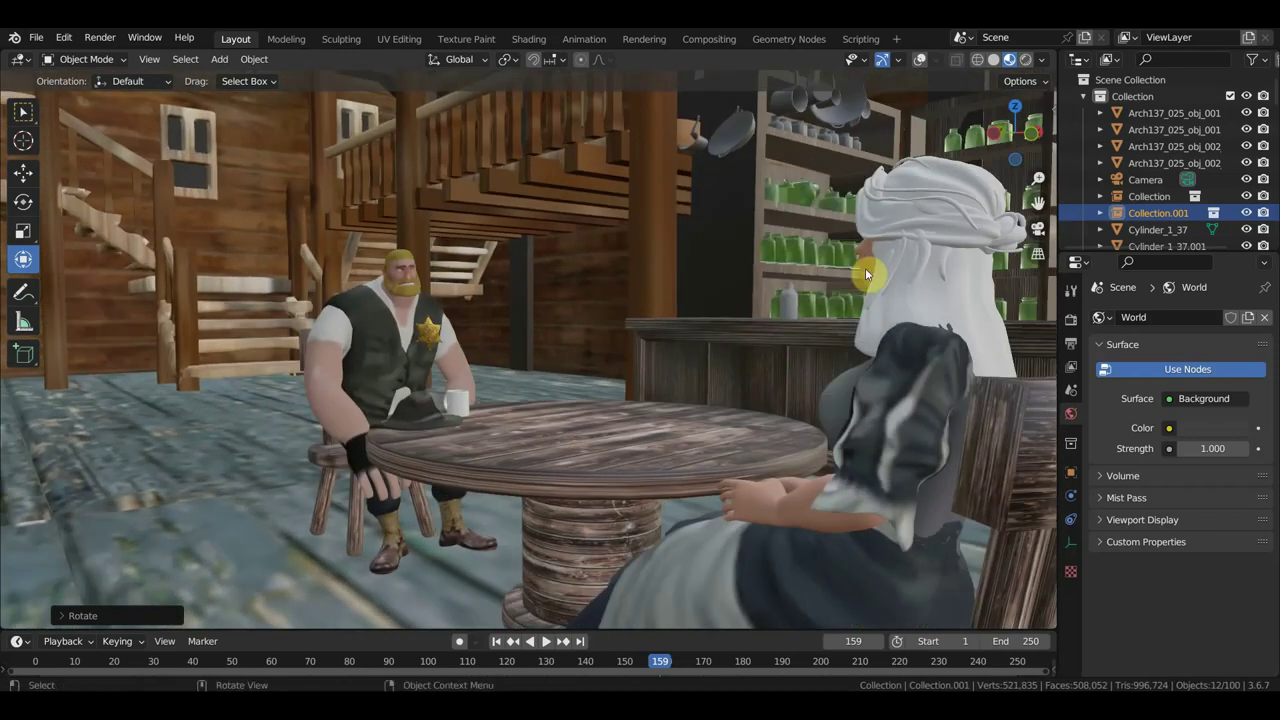
pyautogui.moveTo(861, 290)
pyautogui.mouseDown(button='middle')
pyautogui.moveTo(923, 286)
pyautogui.moveTo(885, 304)
pyautogui.moveTo(749, 300)
pyautogui.moveTo(694, 337)
pyautogui.moveTo(597, 305)
pyautogui.moveTo(650, 295)
pyautogui.moveTo(966, 403)
pyautogui.moveTo(794, 457)
pyautogui.moveTo(820, 434)
pyautogui.moveTo(771, 430)
pyautogui.mouseUp(button='middle')
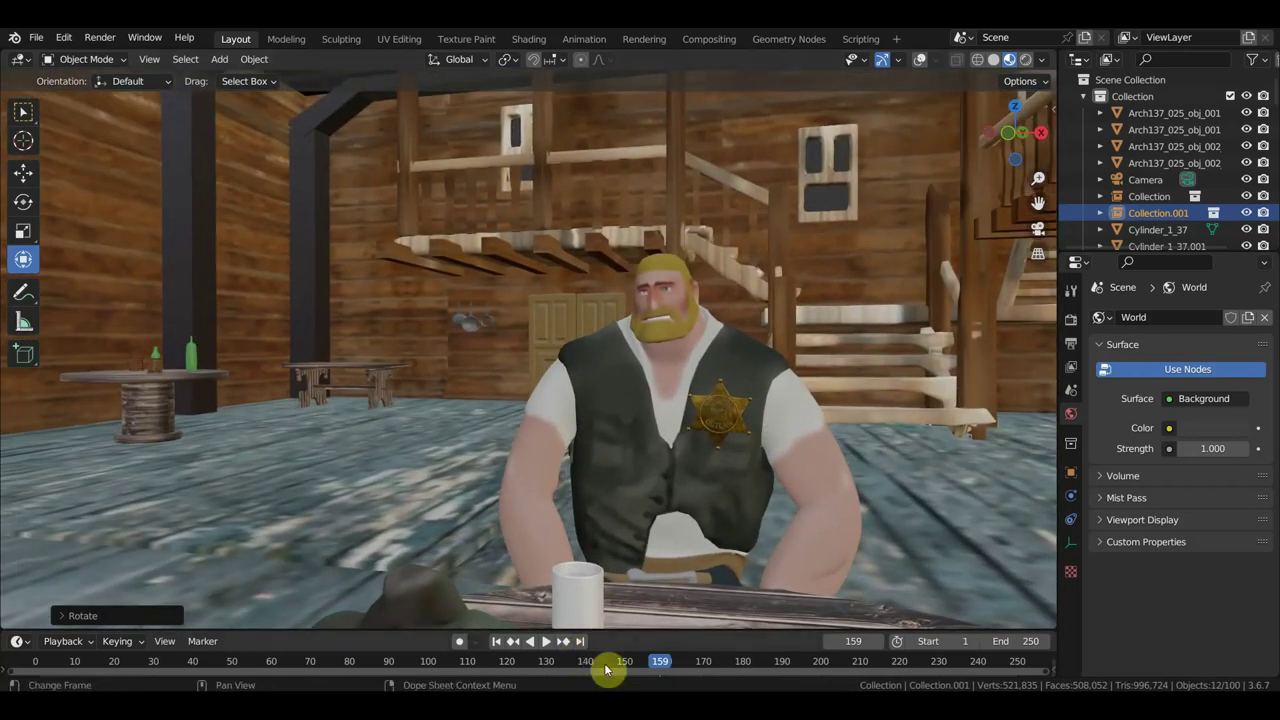
# - Scrub and play the animation from frame 56 past 252, then return to frame 142
pyautogui.moveTo(655, 663)
pyautogui.mouseDown()
pyautogui.moveTo(230, 670)
pyautogui.moveTo(1005, 667)
pyautogui.mouseUp()
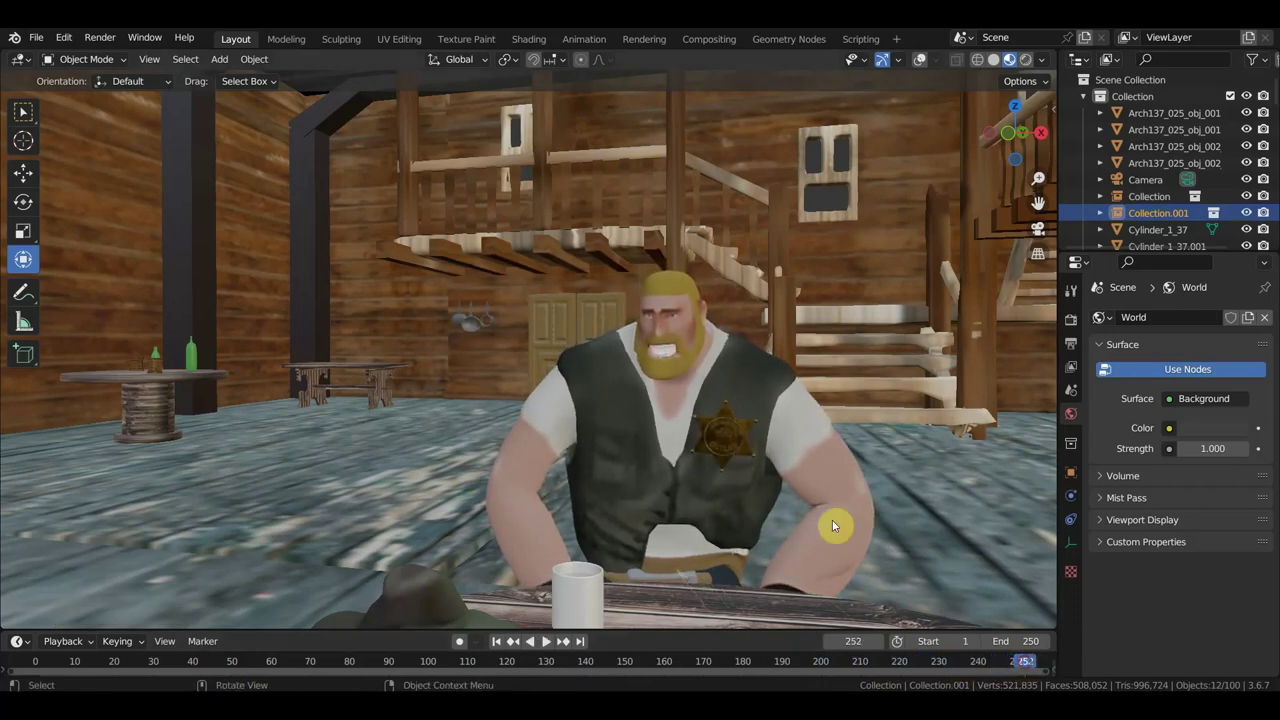
pyautogui.moveTo(829, 523); pyautogui.dragTo(848, 513, button='middle')
pyautogui.scroll(-2, 786, 519)
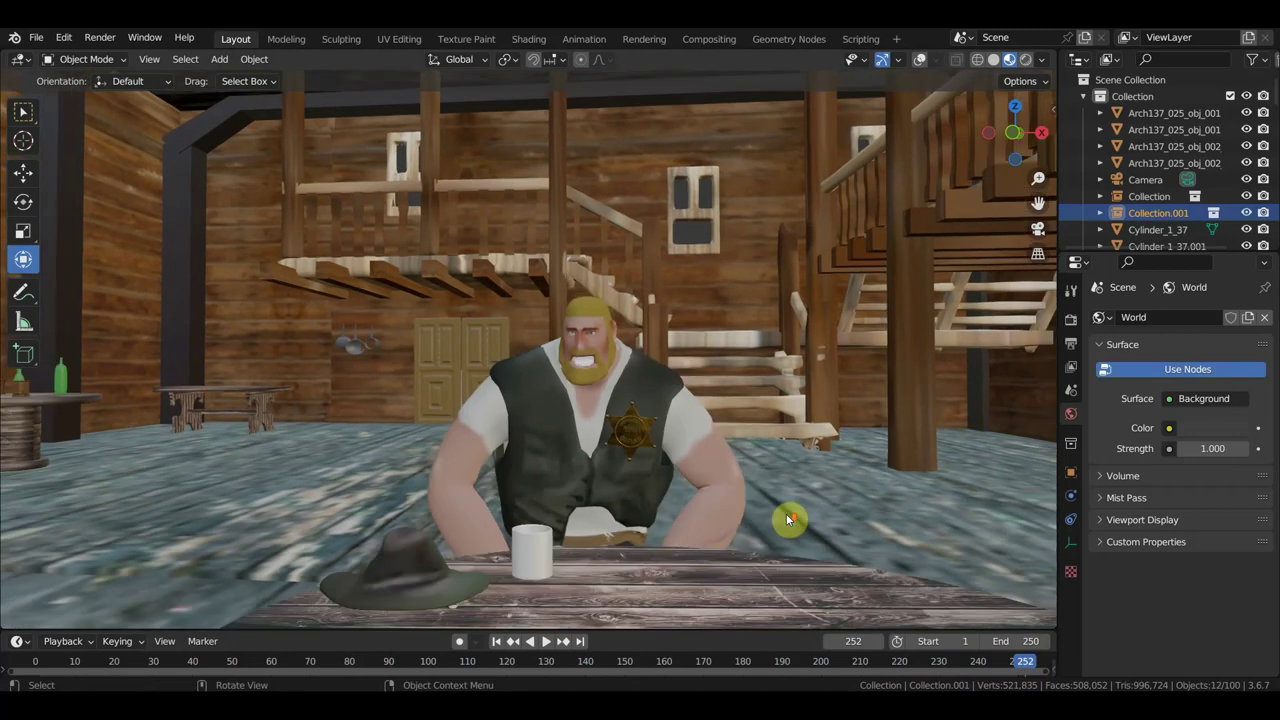
pyautogui.scroll(-2, 1031, 669)
pyautogui.scroll(-2, 971, 668)
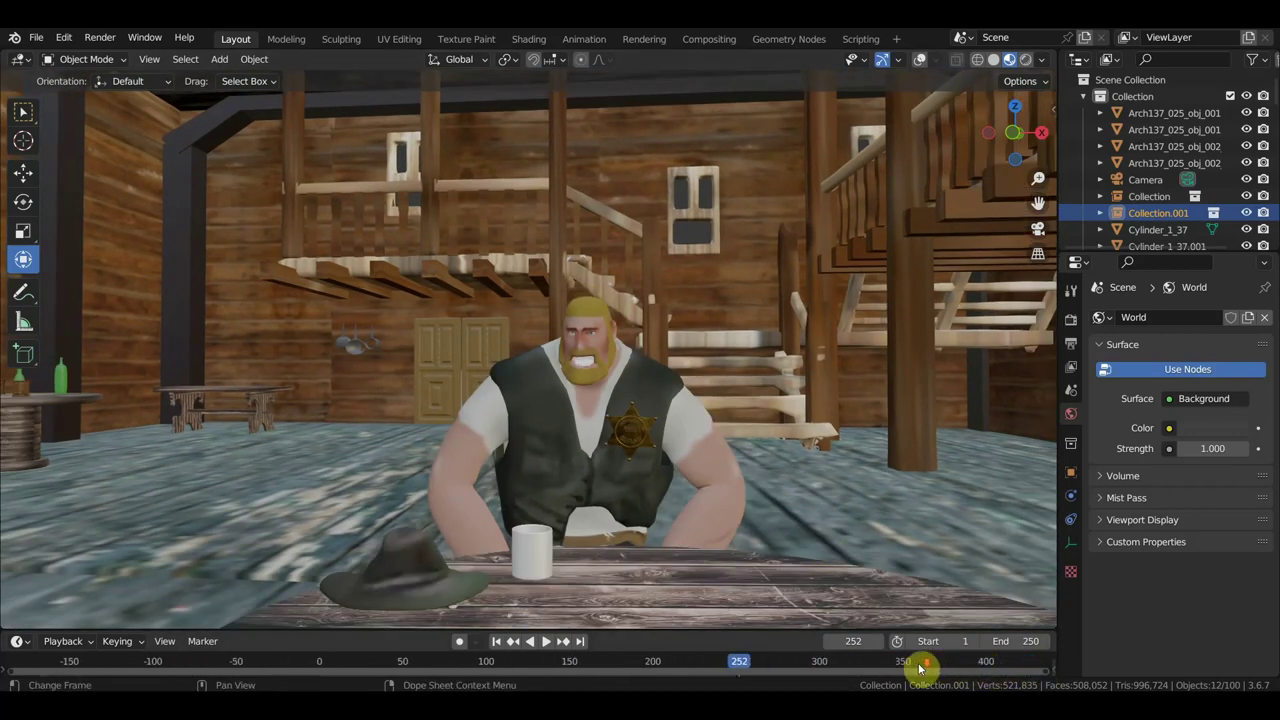
pyautogui.moveTo(745, 667); pyautogui.dragTo(795, 667)
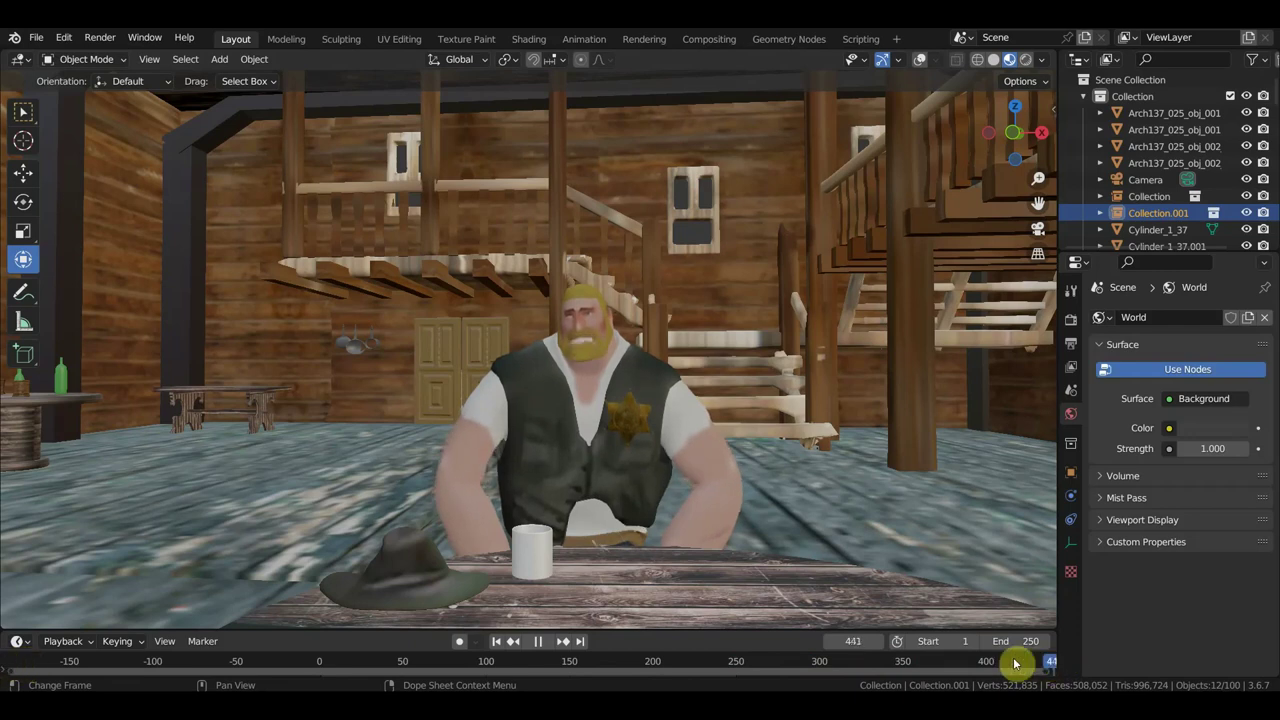
pyautogui.press('Escape')
pyautogui.moveTo(865, 540)
pyautogui.mouseDown(button='middle')
pyautogui.moveTo(455, 550)
pyautogui.moveTo(497, 547)
pyautogui.mouseUp(button='middle')
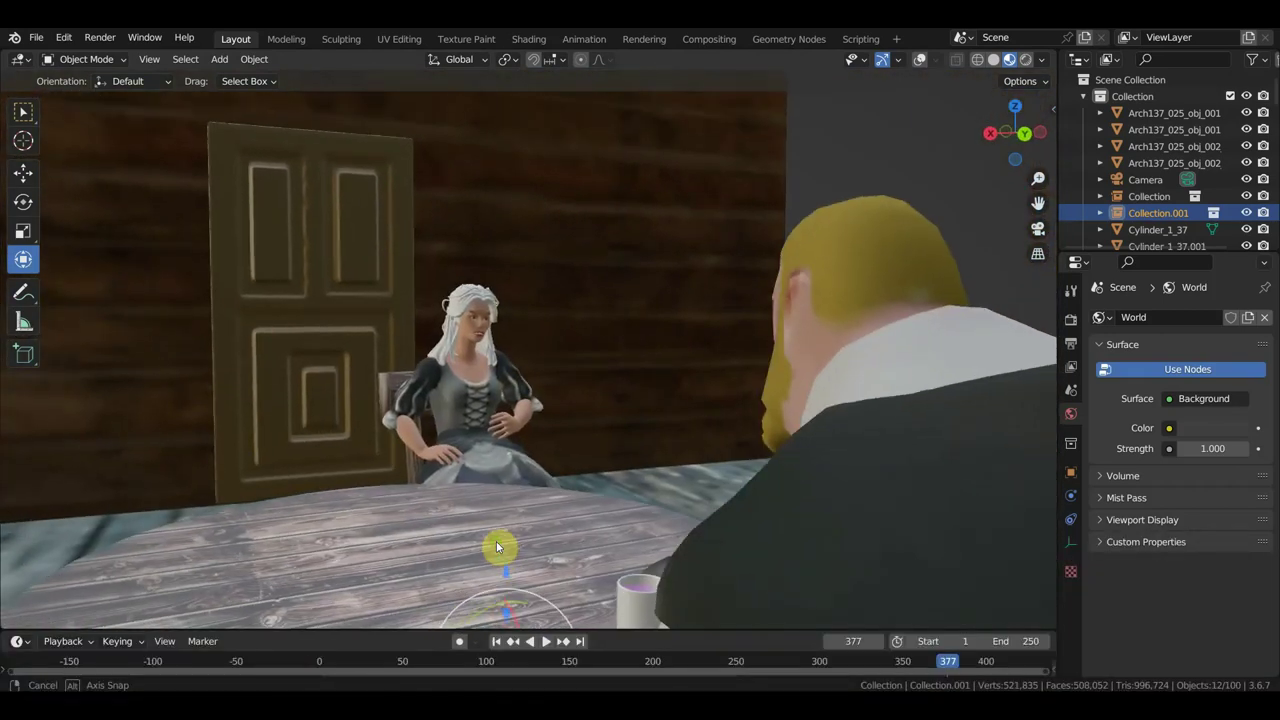
pyautogui.moveTo(496, 542); pyautogui.dragTo(496, 542, button='middle')
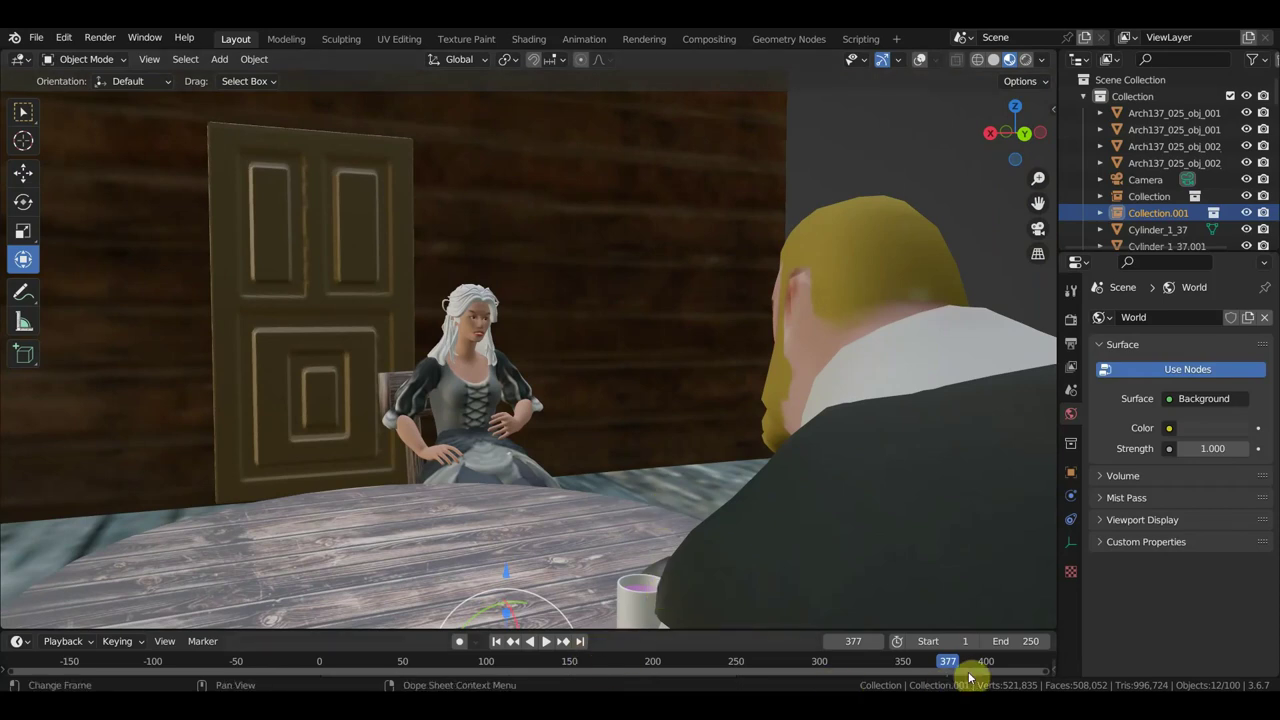
pyautogui.moveTo(946, 665); pyautogui.dragTo(285, 662)
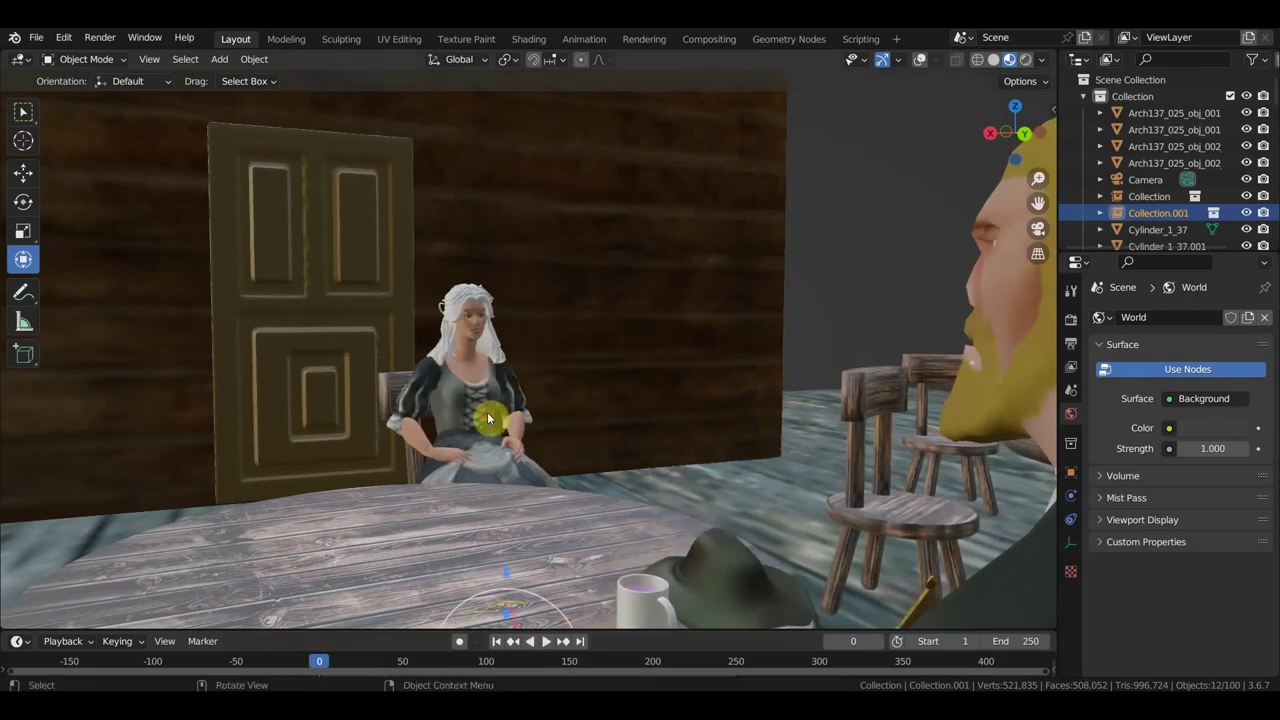
# - Rotate the seated woman back by about -19.47° around the vertical axis
pyautogui.click(920, 60)
pyautogui.click(918, 60)
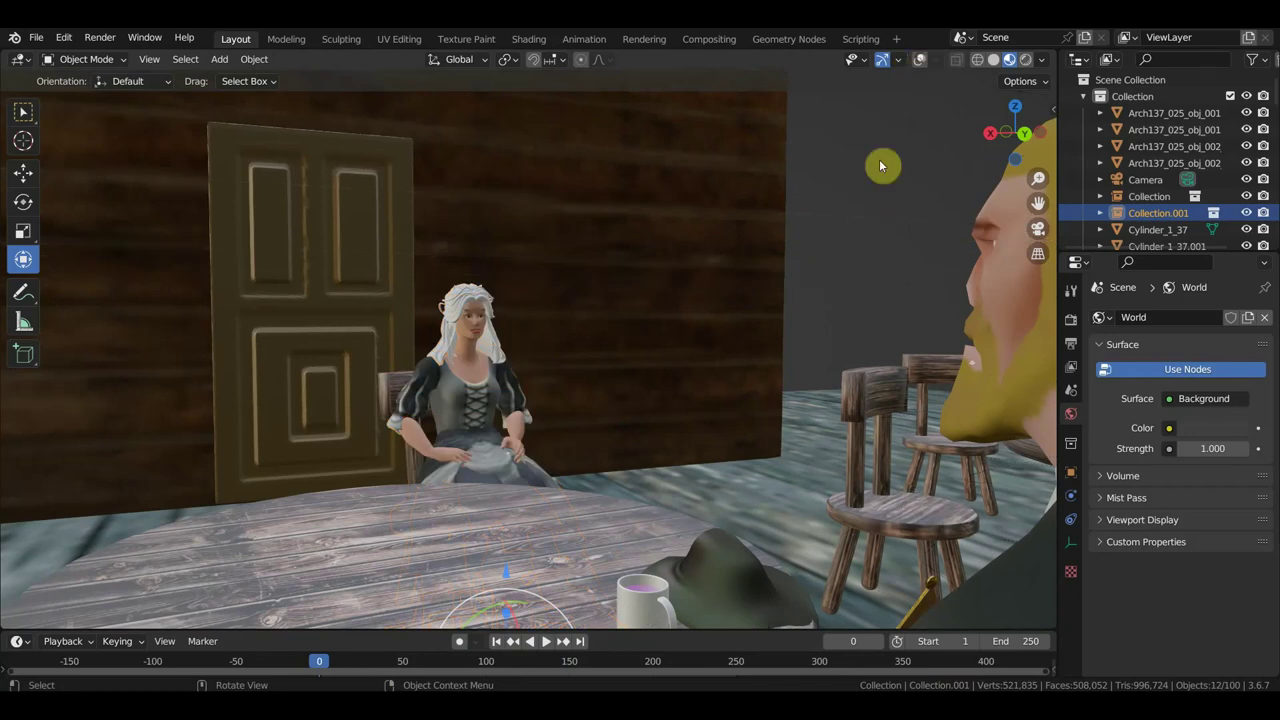
pyautogui.scroll(5, 700, 354)
pyautogui.moveTo(700, 354); pyautogui.dragTo(706, 286, button='middle')
pyautogui.moveTo(518, 598); pyautogui.dragTo(506, 591)
pyautogui.moveTo(588, 568); pyautogui.dragTo(590, 566)
# - Orbit around the table and begin moving the woman's chair
pyautogui.moveTo(590, 566)
pyautogui.mouseDown(button='middle')
pyautogui.moveTo(720, 543)
pyautogui.moveTo(956, 550)
pyautogui.mouseUp(button='middle')
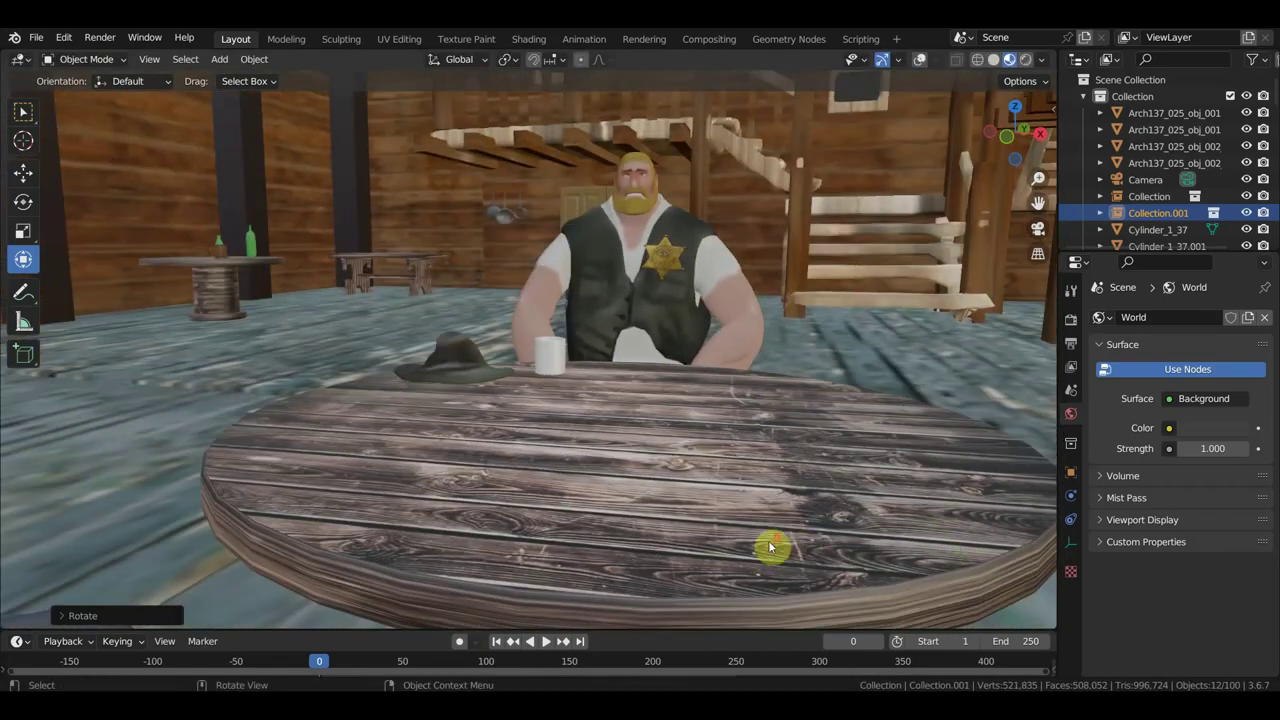
pyautogui.scroll(-3, 771, 543)
pyautogui.scroll(3, 790, 543)
pyautogui.moveTo(811, 544)
pyautogui.mouseDown(button='middle')
pyautogui.moveTo(868, 540)
pyautogui.moveTo(799, 544)
pyautogui.mouseUp(button='middle')
pyautogui.moveTo(526, 569)
pyautogui.mouseDown(button='middle')
pyautogui.moveTo(570, 525)
pyautogui.moveTo(553, 535)
pyautogui.mouseUp(button='middle')
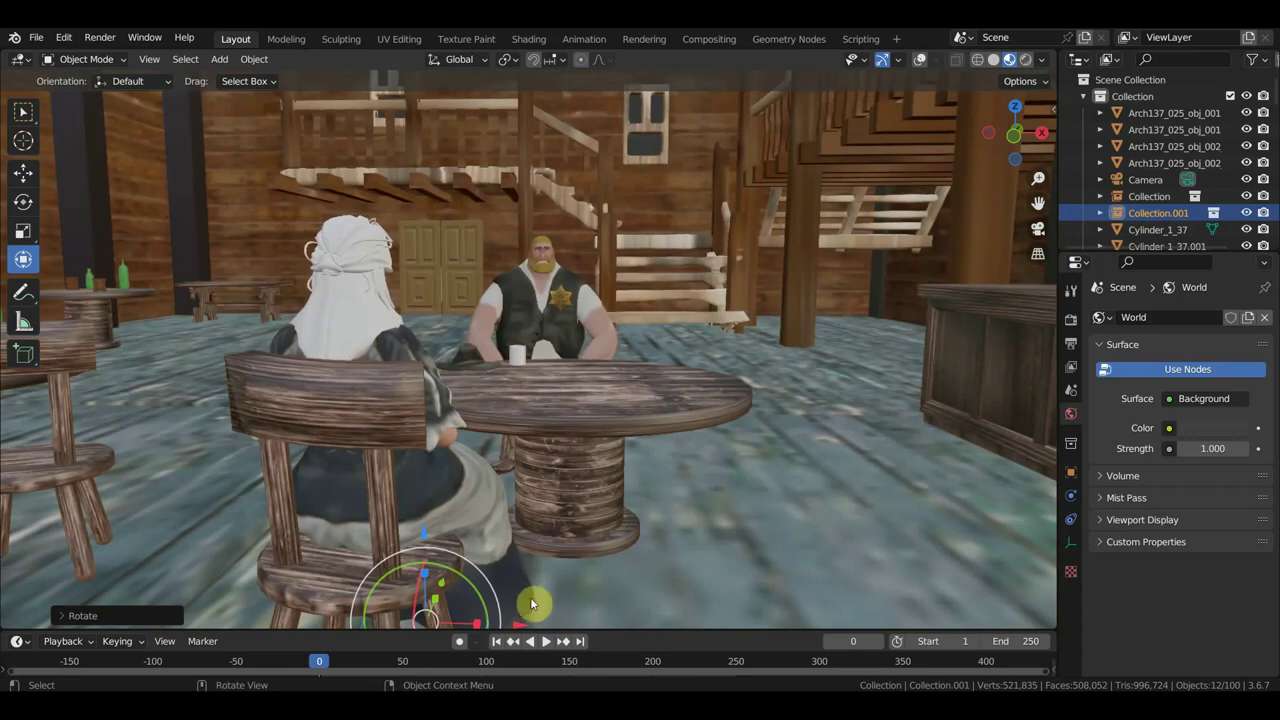
pyautogui.press('g')
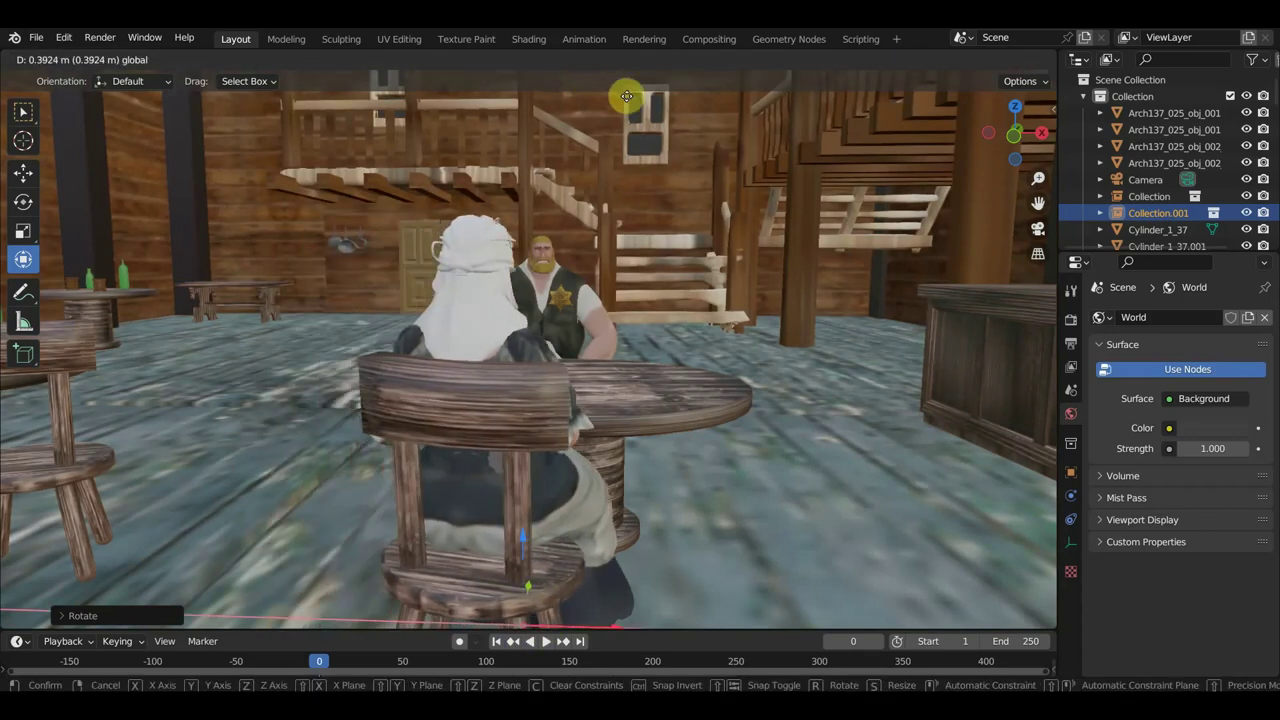
# - Drop the woman's chair in its new spot about 0.39 m closer to the table
pyautogui.click(652, 114)
pyautogui.moveTo(709, 253)
pyautogui.mouseDown(button='middle')
pyautogui.moveTo(660, 243)
pyautogui.moveTo(329, 257)
pyautogui.moveTo(374, 257)
pyautogui.mouseUp(button='middle')
pyautogui.scroll(2, 374, 258)
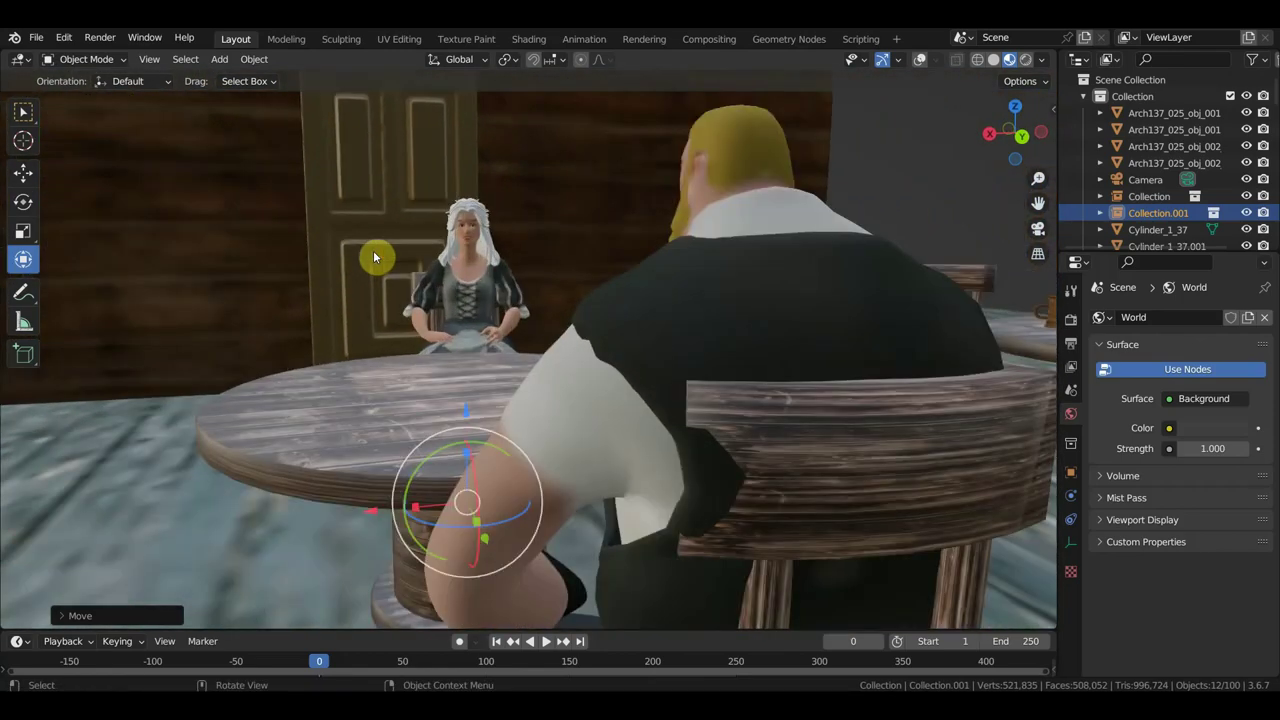
# - At frame 98, rotate the sheriff's arm about 6° on the Z ring
pyautogui.moveTo(327, 663)
pyautogui.mouseDown()
pyautogui.moveTo(486, 663)
pyautogui.moveTo(484, 680)
pyautogui.mouseUp()
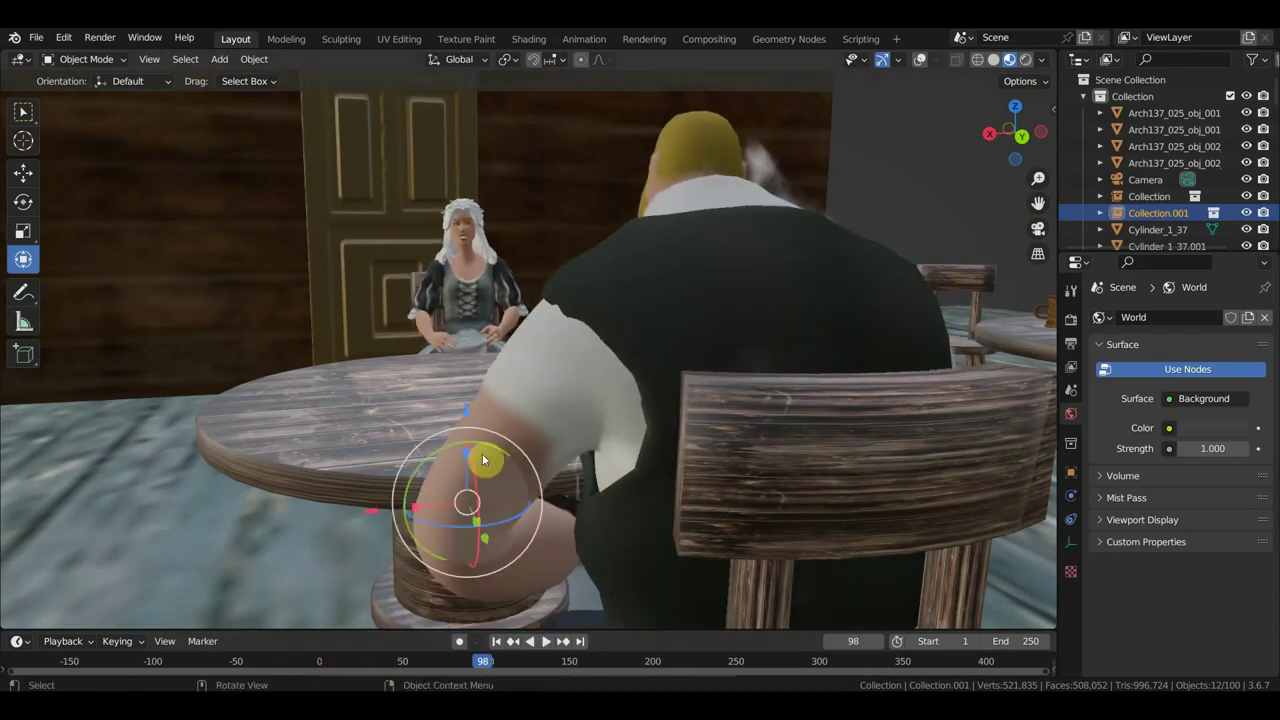
pyautogui.moveTo(468, 522)
pyautogui.mouseDown()
pyautogui.moveTo(455, 520)
pyautogui.moveTo(500, 510)
pyautogui.mouseUp()
pyautogui.moveTo(606, 423)
pyautogui.mouseDown(button='middle')
pyautogui.moveTo(643, 380)
pyautogui.moveTo(606, 373)
pyautogui.mouseUp(button='middle')
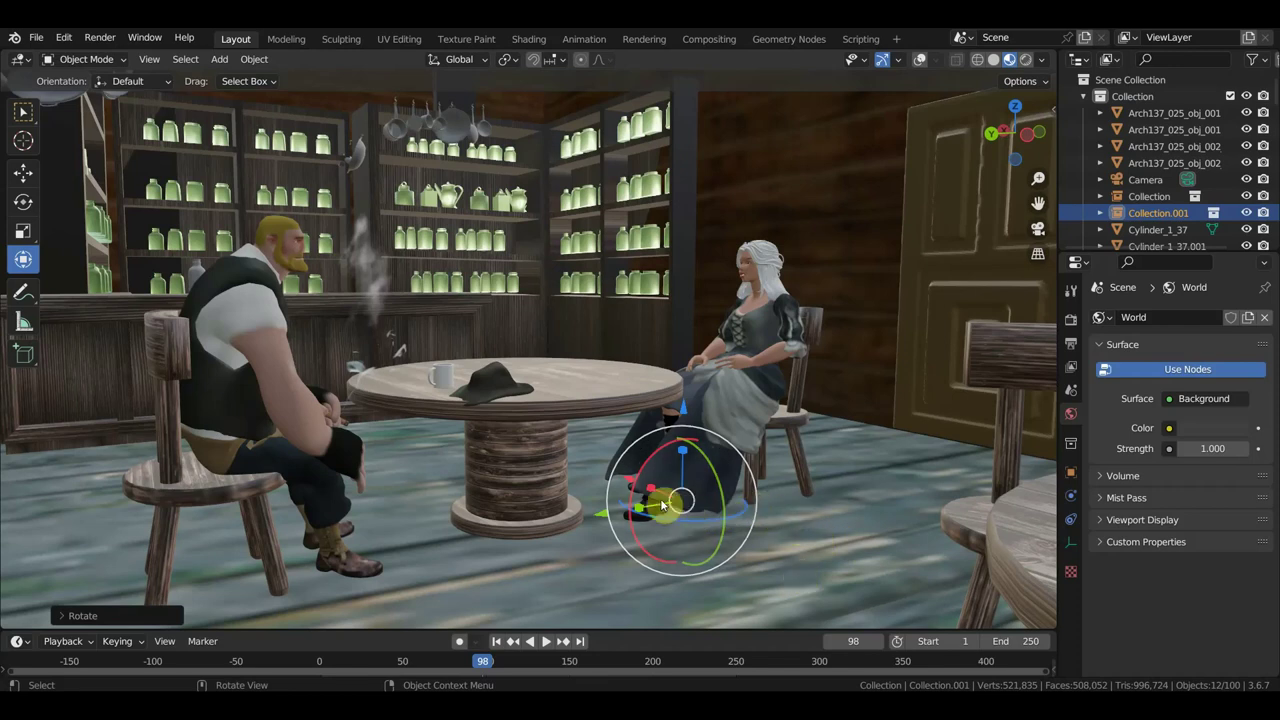
# - Move the woman and her chair to the right, up against the table's edge
pyautogui.moveTo(632, 487)
pyautogui.mouseDown(button='middle')
pyautogui.moveTo(666, 489)
pyautogui.moveTo(630, 490)
pyautogui.mouseUp(button='middle')
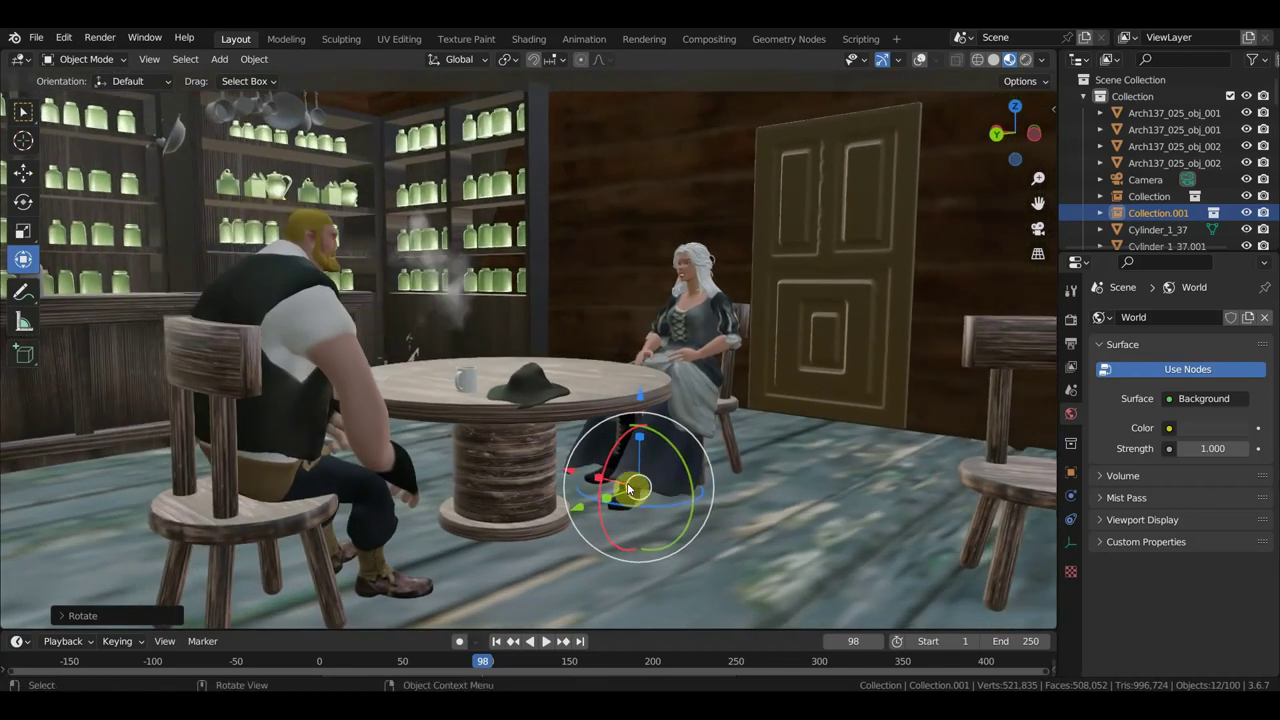
pyautogui.moveTo(573, 474); pyautogui.dragTo(695, 532)
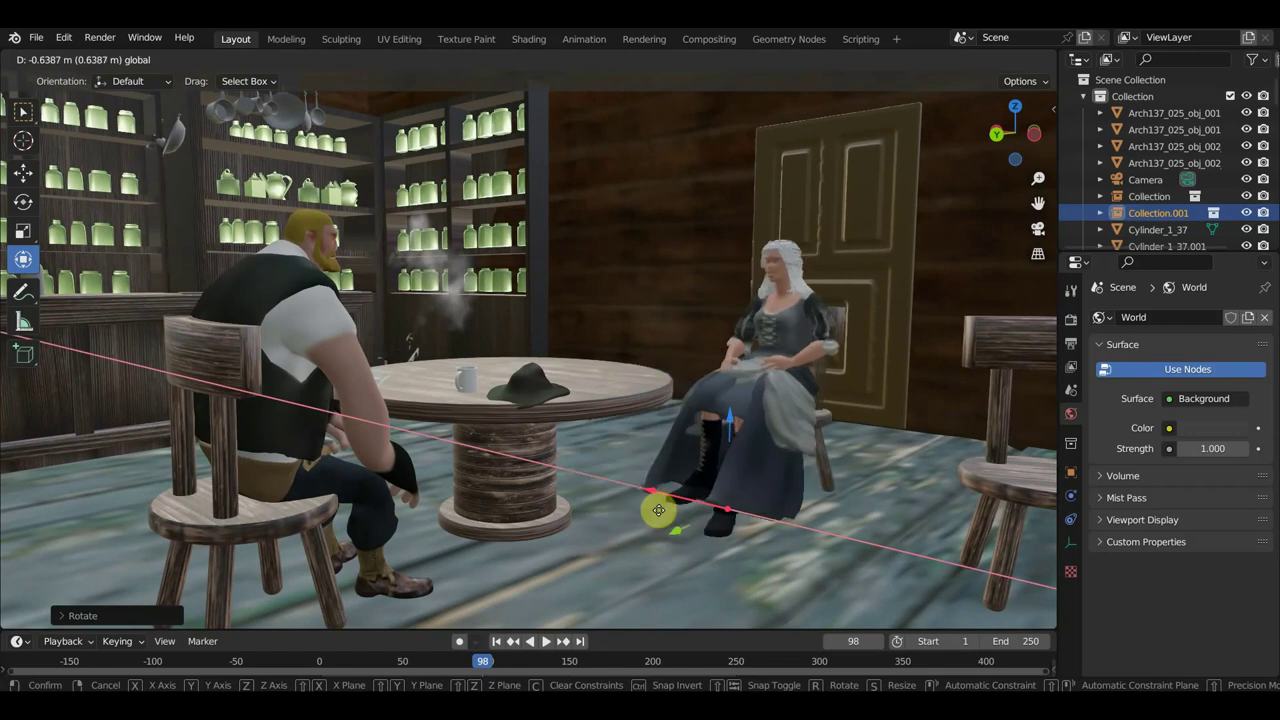
pyautogui.moveTo(762, 537); pyautogui.dragTo(900, 532, button='middle')
pyautogui.moveTo(757, 503)
pyautogui.mouseDown(button='middle')
pyautogui.moveTo(776, 479)
pyautogui.moveTo(1043, 474)
pyautogui.moveTo(2, 486)
pyautogui.mouseUp(button='middle')
pyautogui.moveTo(476, 446)
pyautogui.mouseDown(button='middle')
pyautogui.moveTo(507, 449)
pyautogui.moveTo(447, 450)
pyautogui.moveTo(569, 416)
pyautogui.moveTo(582, 452)
pyautogui.moveTo(408, 358)
pyautogui.mouseUp(button='middle')
# - Orbit around the table to check the woman's placement opposite the sheriff
pyautogui.scroll(2, 449, 449)
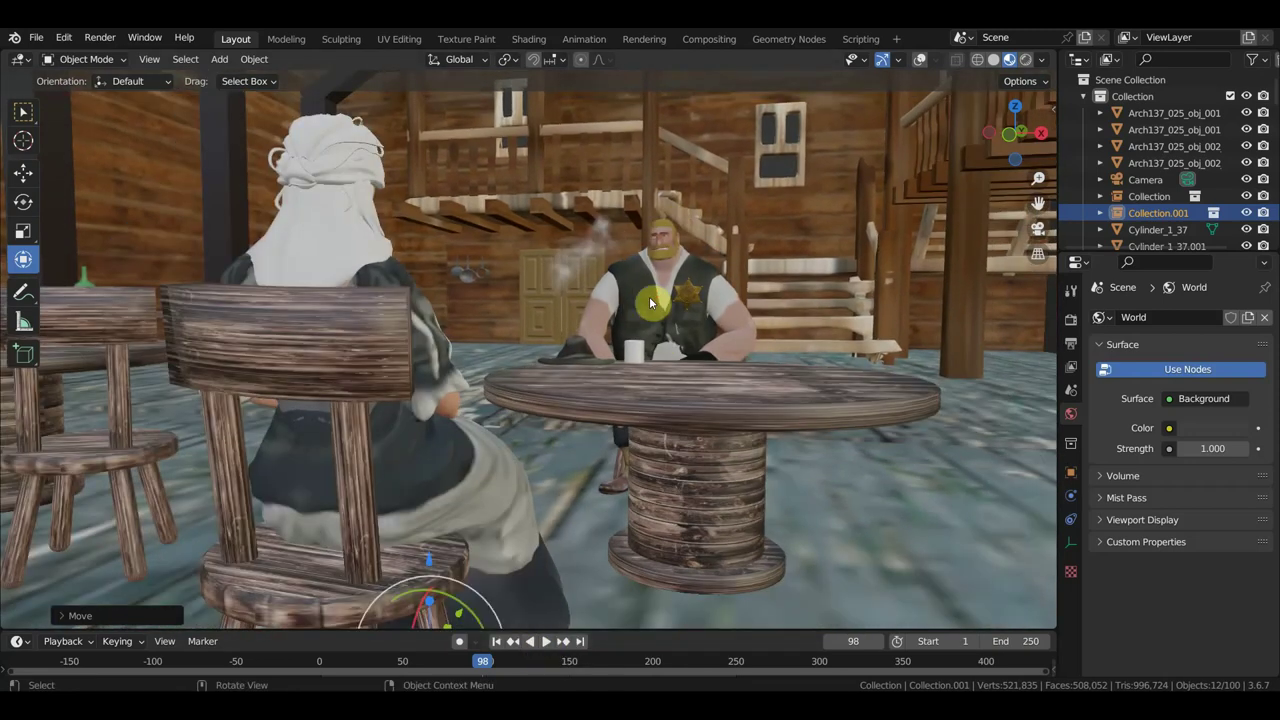
pyautogui.moveTo(682, 285); pyautogui.dragTo(686, 297, button='middle')
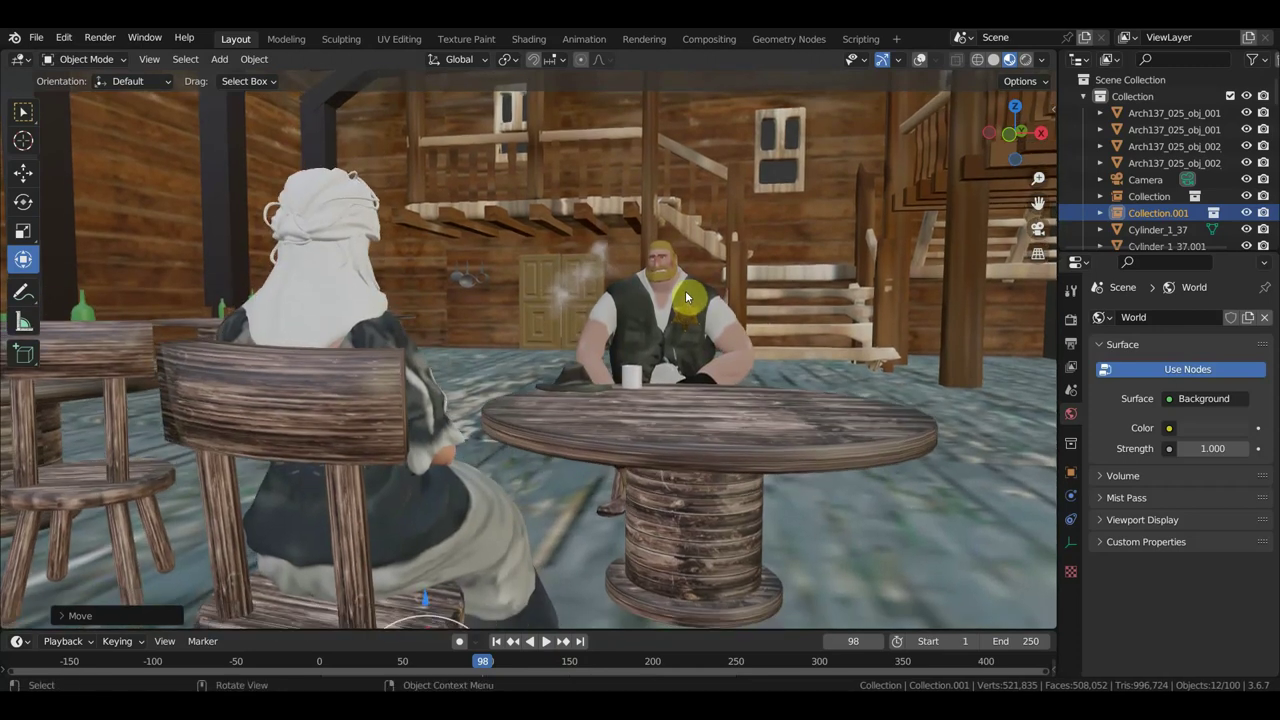
pyautogui.moveTo(580, 512)
pyautogui.mouseDown(button='middle')
pyautogui.moveTo(707, 488)
pyautogui.moveTo(562, 343)
pyautogui.mouseUp(button='middle')
pyautogui.moveTo(627, 405)
pyautogui.mouseDown(button='middle')
pyautogui.moveTo(851, 428)
pyautogui.moveTo(1014, 417)
pyautogui.mouseUp(button='middle')
pyautogui.moveTo(658, 446)
pyautogui.mouseDown(button='middle')
pyautogui.moveTo(588, 437)
pyautogui.moveTo(606, 449)
pyautogui.moveTo(597, 443)
pyautogui.moveTo(793, 430)
pyautogui.moveTo(763, 434)
pyautogui.moveTo(359, 270)
pyautogui.mouseUp(button='middle')
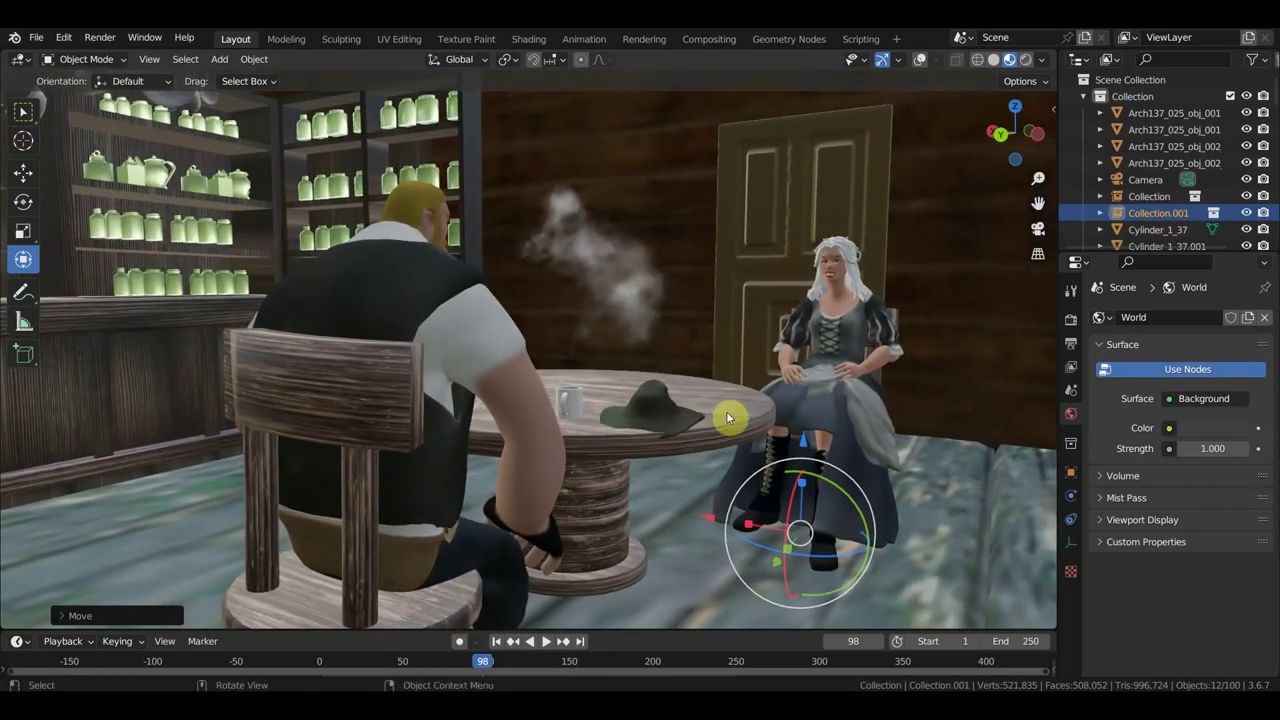
pyautogui.moveTo(777, 423)
pyautogui.mouseDown(button='middle')
pyautogui.moveTo(788, 421)
pyautogui.moveTo(778, 428)
pyautogui.mouseUp(button='middle')
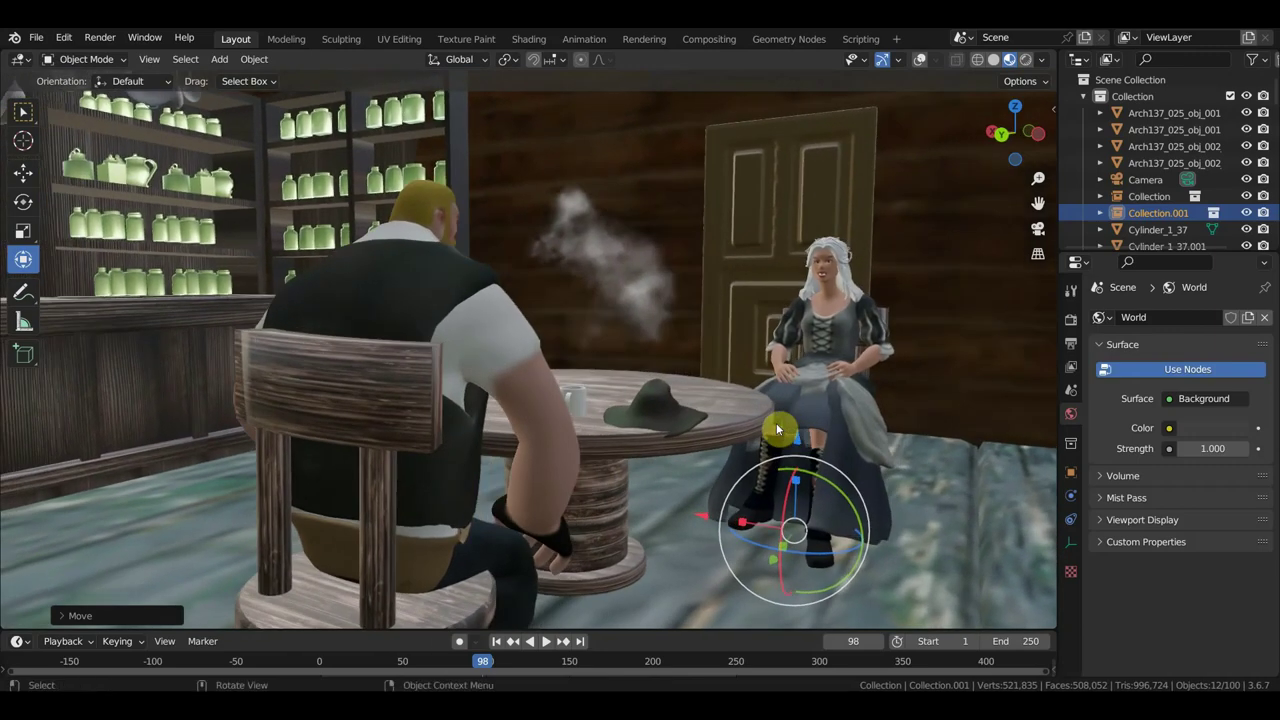
pyautogui.moveTo(860, 407)
pyautogui.mouseDown(button='middle')
pyautogui.moveTo(720, 420)
pyautogui.moveTo(654, 417)
pyautogui.moveTo(621, 399)
pyautogui.mouseUp(button='middle')
pyautogui.click(546, 641)
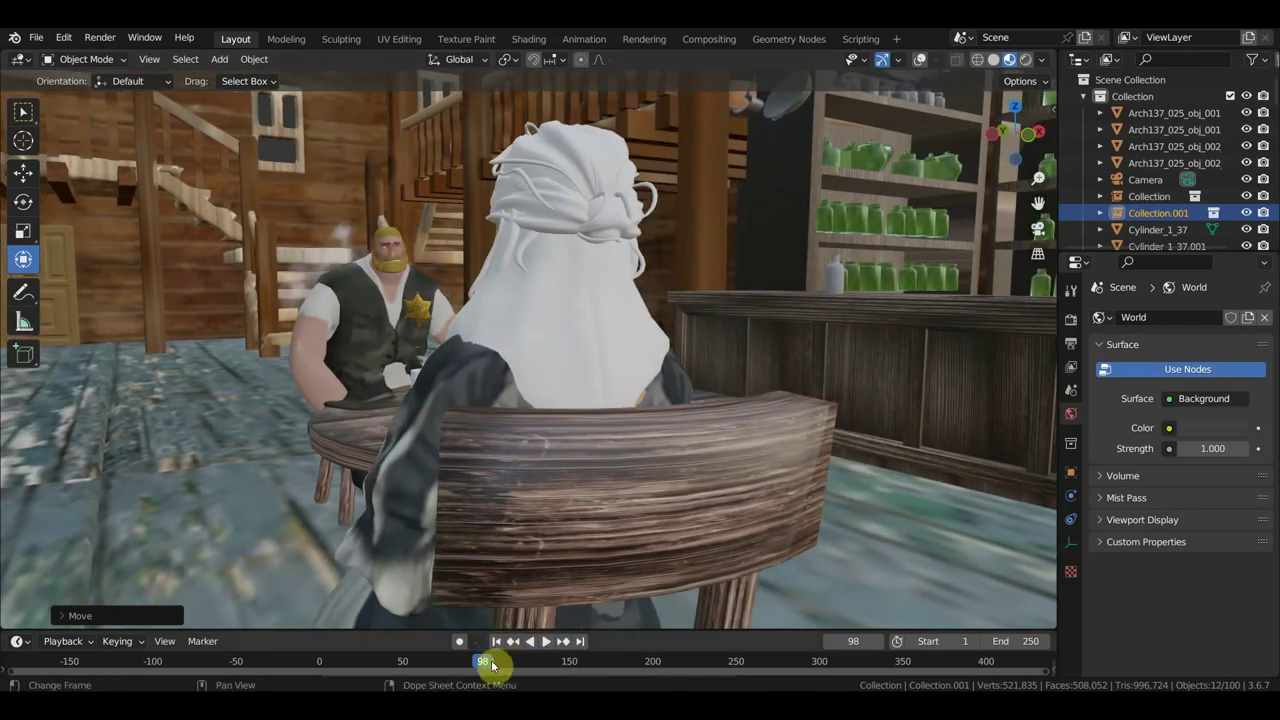
# - Scrub, reverse-play, then replay the animation from frame 1 while orbiting the table
pyautogui.moveTo(520, 663)
pyautogui.mouseDown()
pyautogui.moveTo(899, 677)
pyautogui.moveTo(671, 677)
pyautogui.mouseUp()
pyautogui.moveTo(686, 600)
pyautogui.mouseDown(button='middle')
pyautogui.moveTo(686, 512)
pyautogui.moveTo(660, 511)
pyautogui.mouseUp(button='middle')
pyautogui.moveTo(757, 511)
pyautogui.mouseDown(button='middle')
pyautogui.moveTo(994, 511)
pyautogui.moveTo(714, 426)
pyautogui.mouseUp(button='middle')
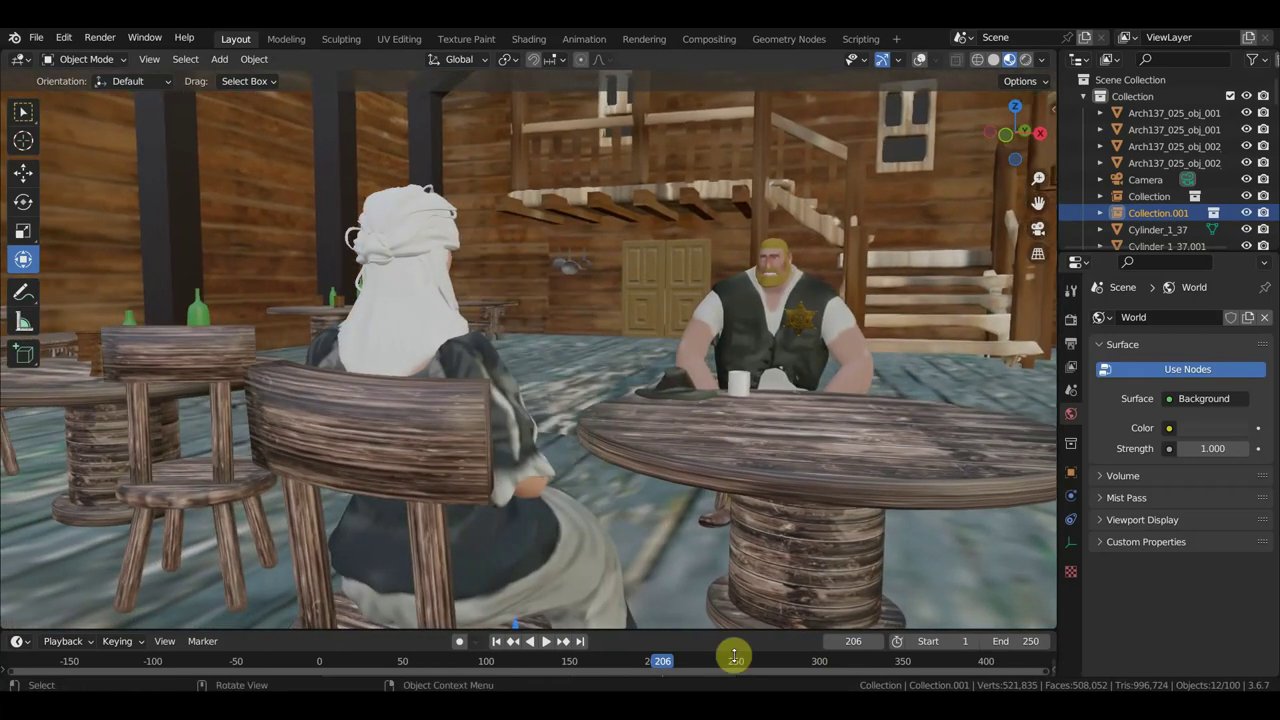
pyautogui.hotkey('shift', 'ctrl', 'space')
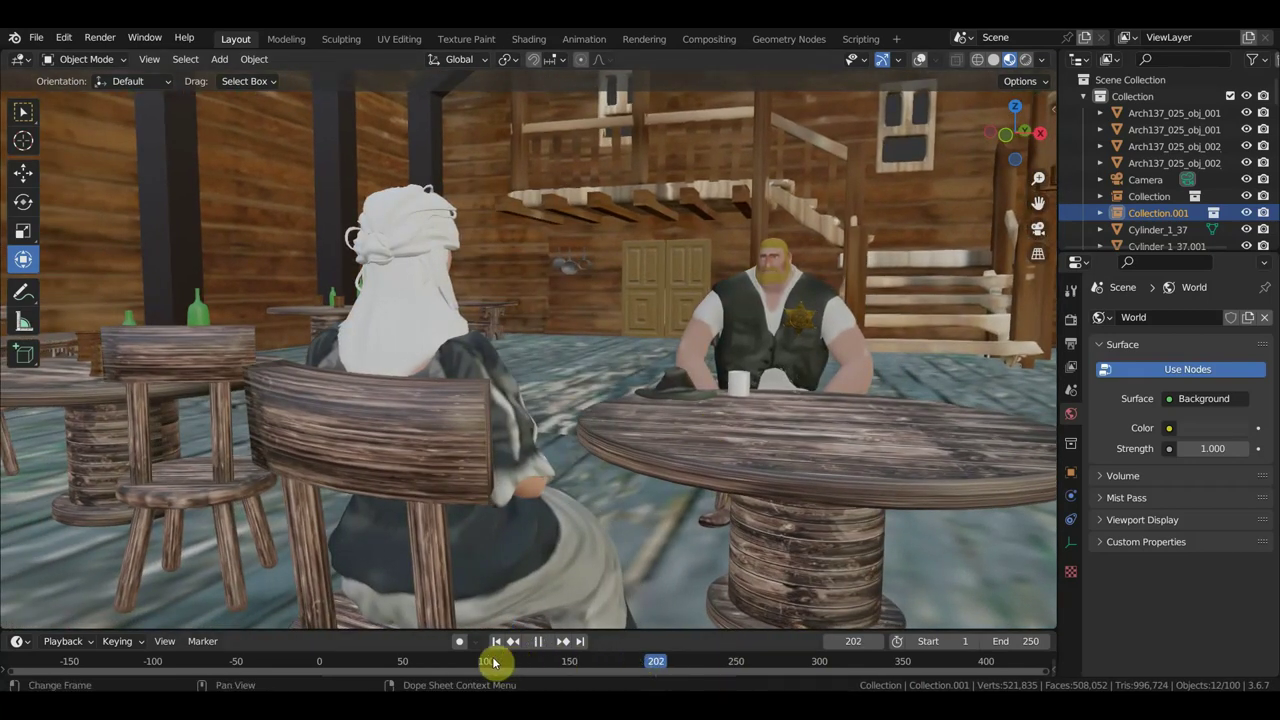
pyautogui.moveTo(448, 662)
pyautogui.mouseDown()
pyautogui.moveTo(437, 663)
pyautogui.moveTo(791, 669)
pyautogui.mouseUp()
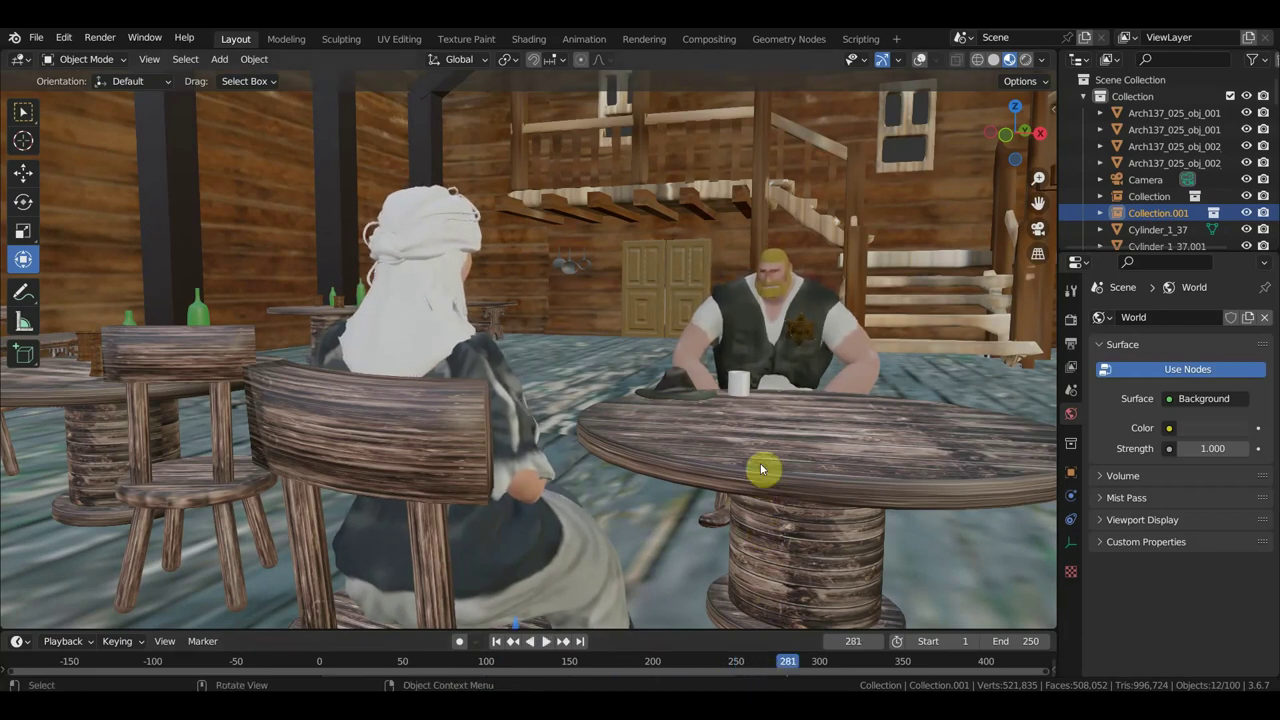
pyautogui.press('space')
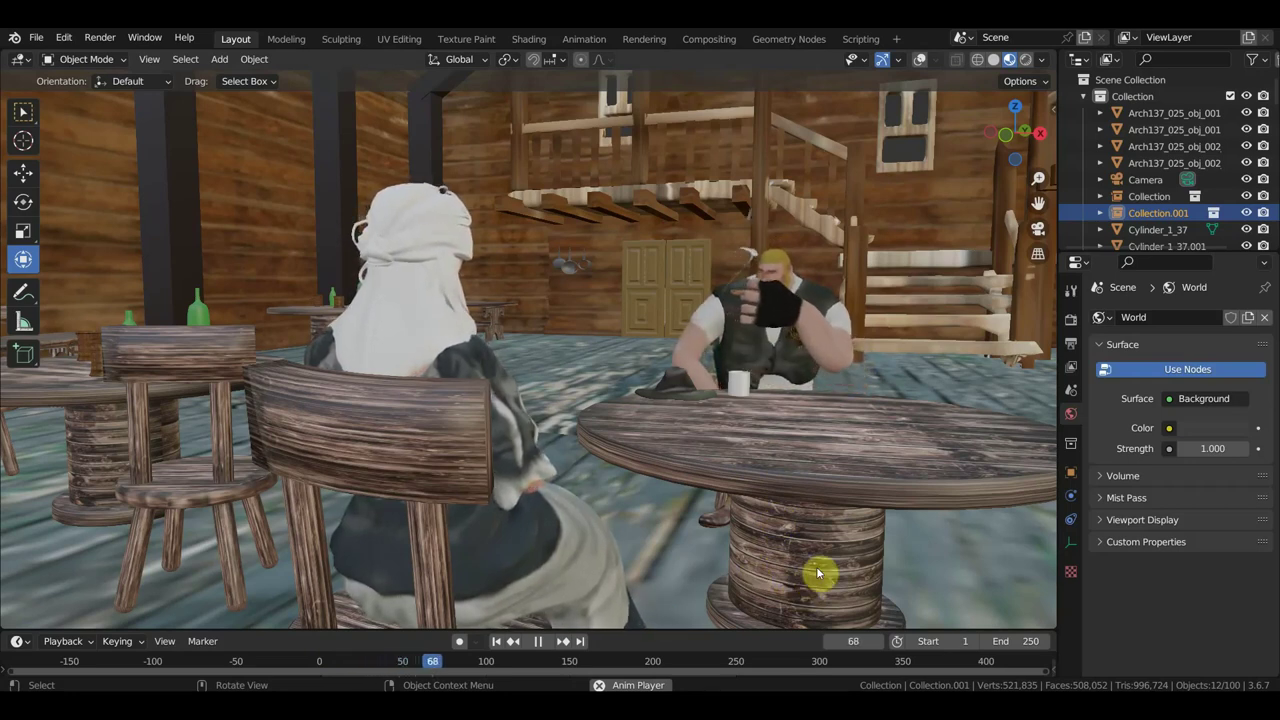
pyautogui.moveTo(862, 497); pyautogui.dragTo(724, 480, button='middle')
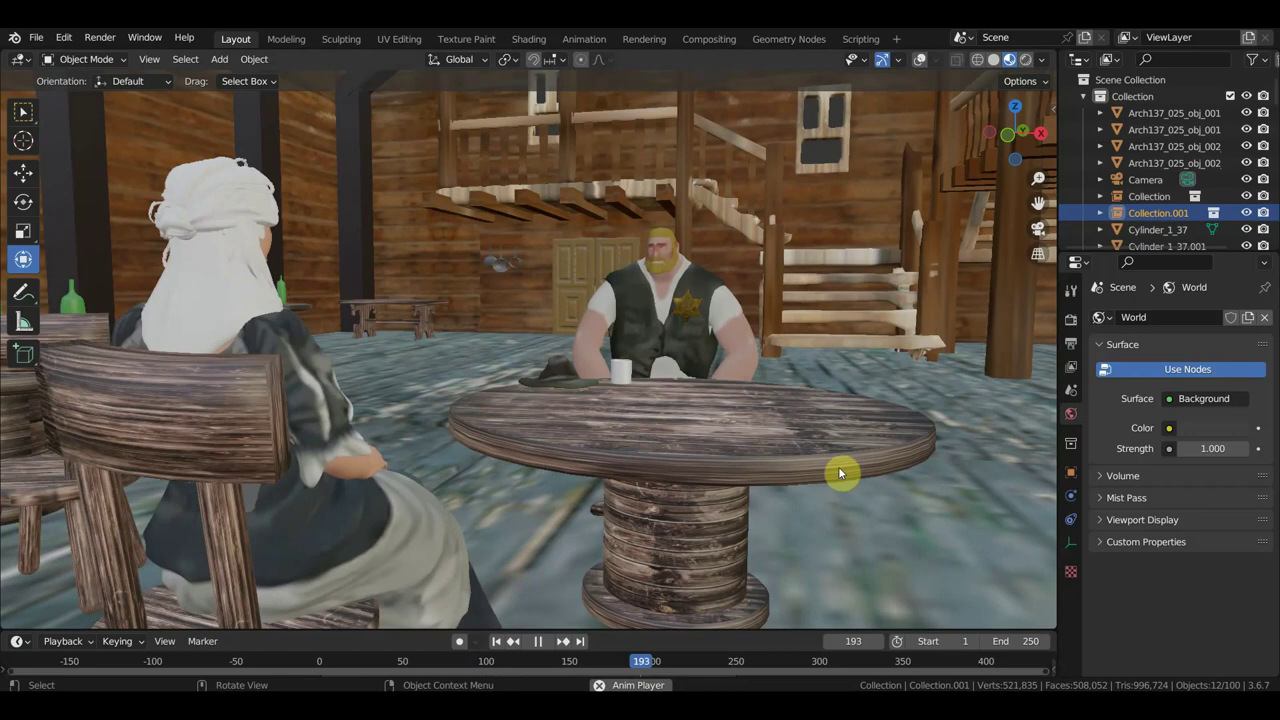
pyautogui.scroll(4, 840, 440)
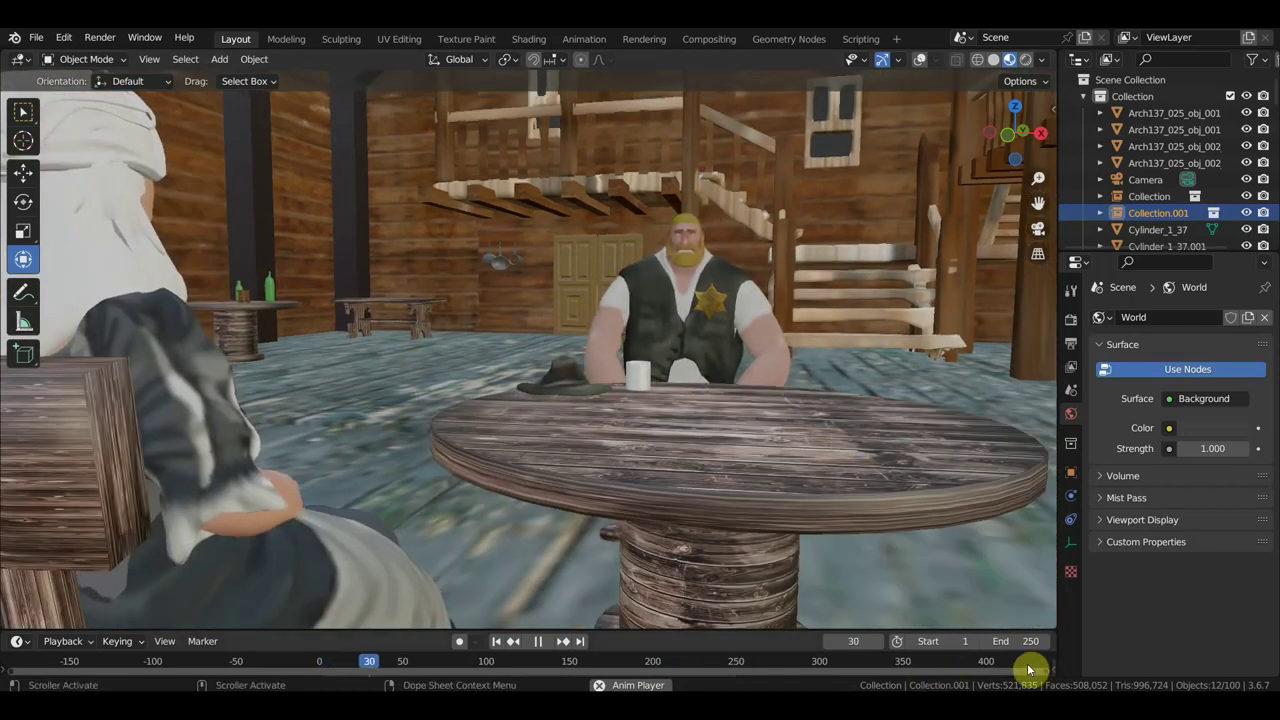
# - Set the end frame to 600, play the animation and stop at frame 404
pyautogui.press('space')
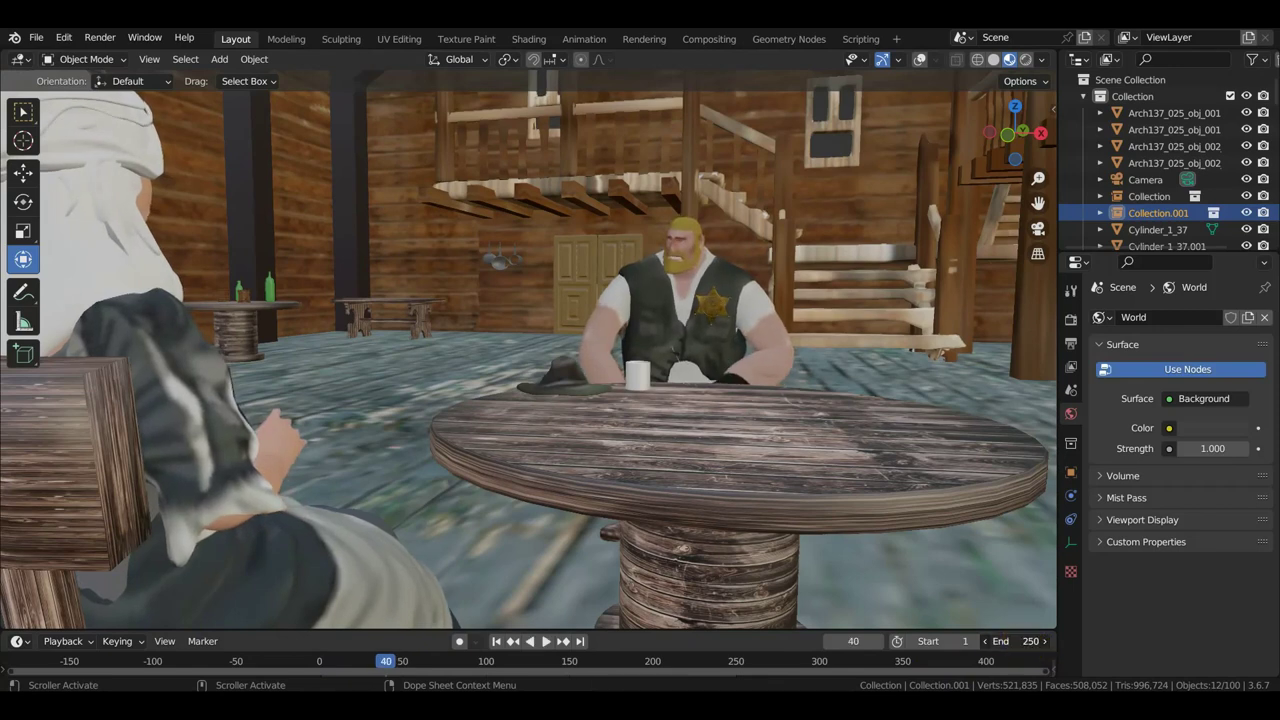
pyautogui.click(1016, 641)
pyautogui.write('600')
pyautogui.press('Return')
pyautogui.press('space')
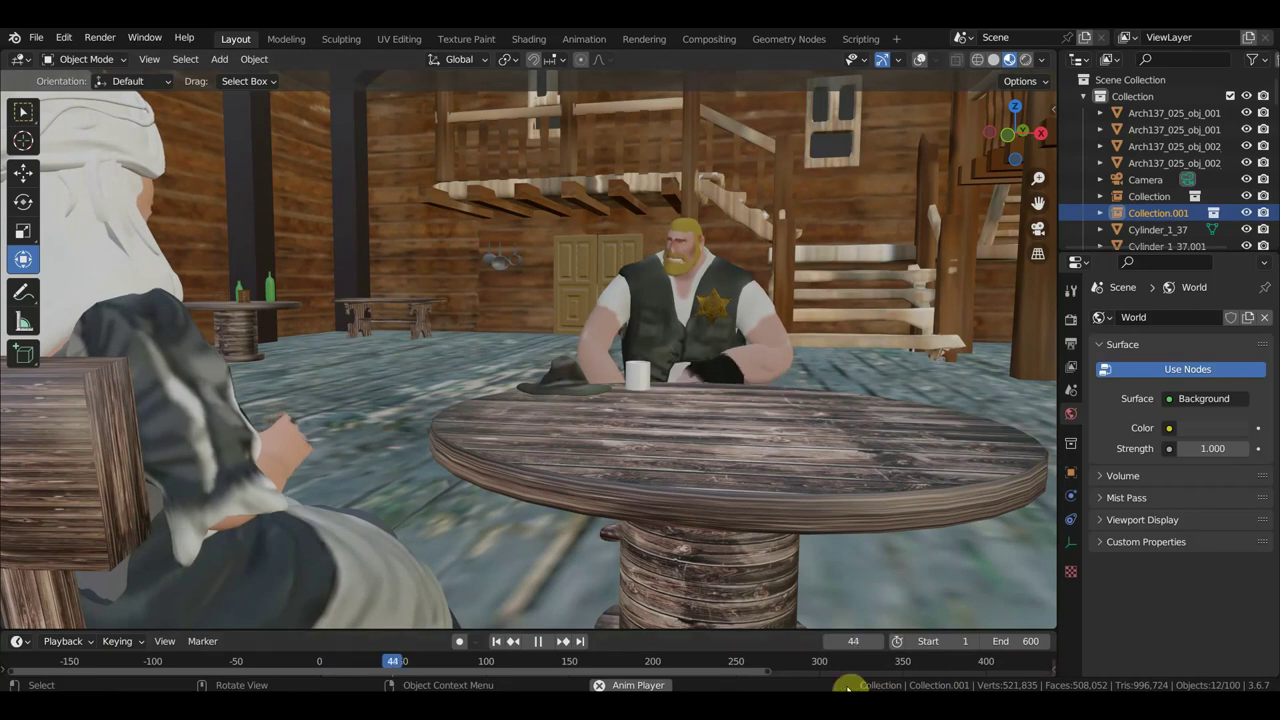
pyautogui.click(737, 661)
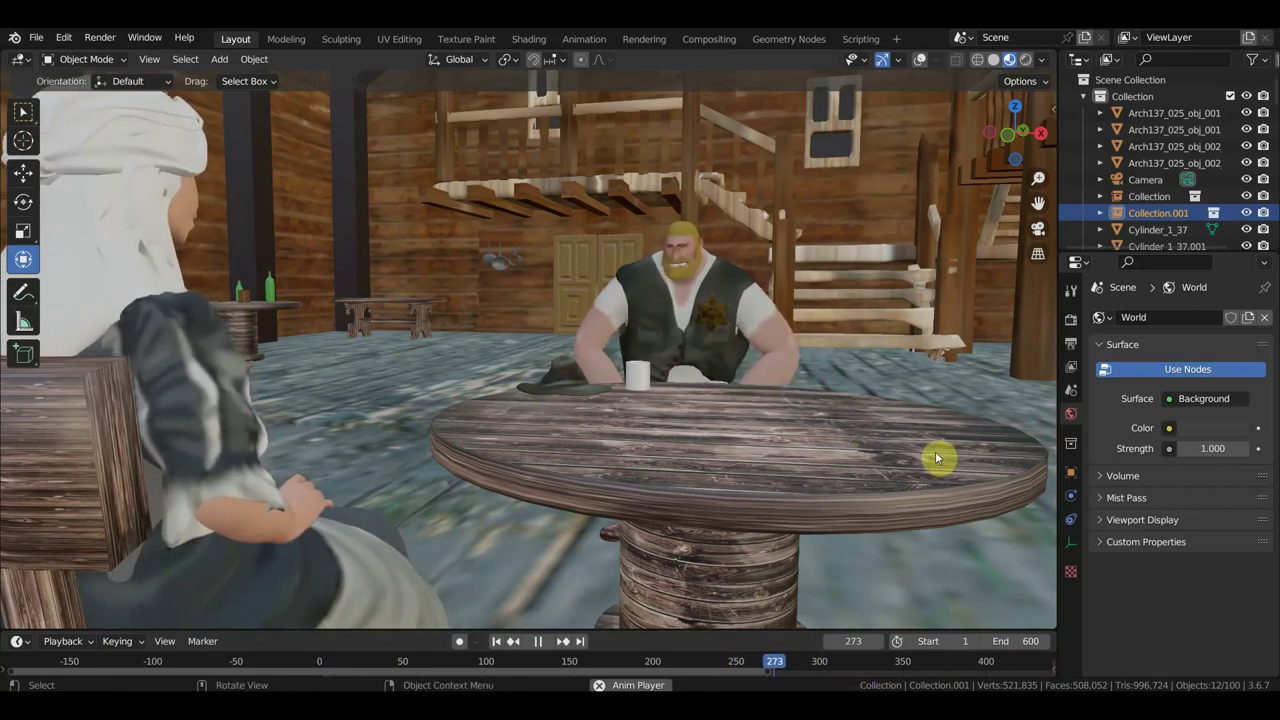
pyautogui.moveTo(794, 443)
pyautogui.mouseDown(button='middle')
pyautogui.moveTo(898, 445)
pyautogui.moveTo(935, 408)
pyautogui.mouseUp(button='middle')
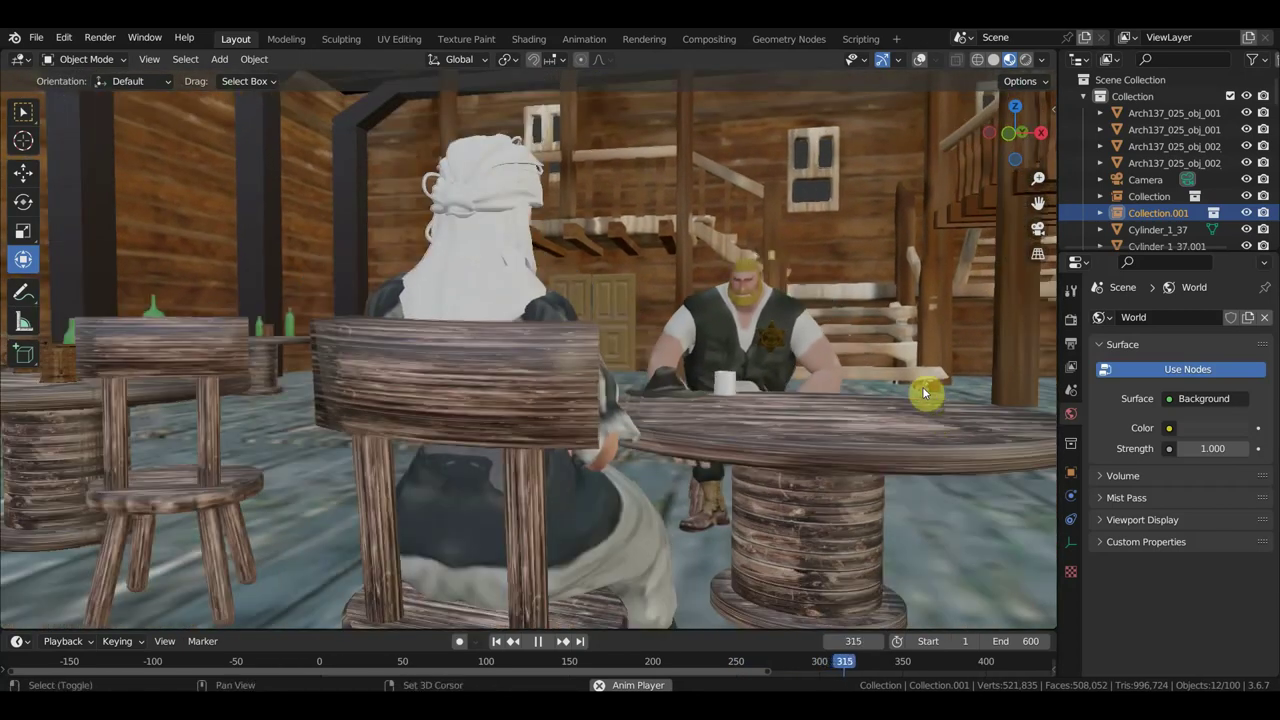
pyautogui.moveTo(935, 408); pyautogui.dragTo(878, 310, button='middle')
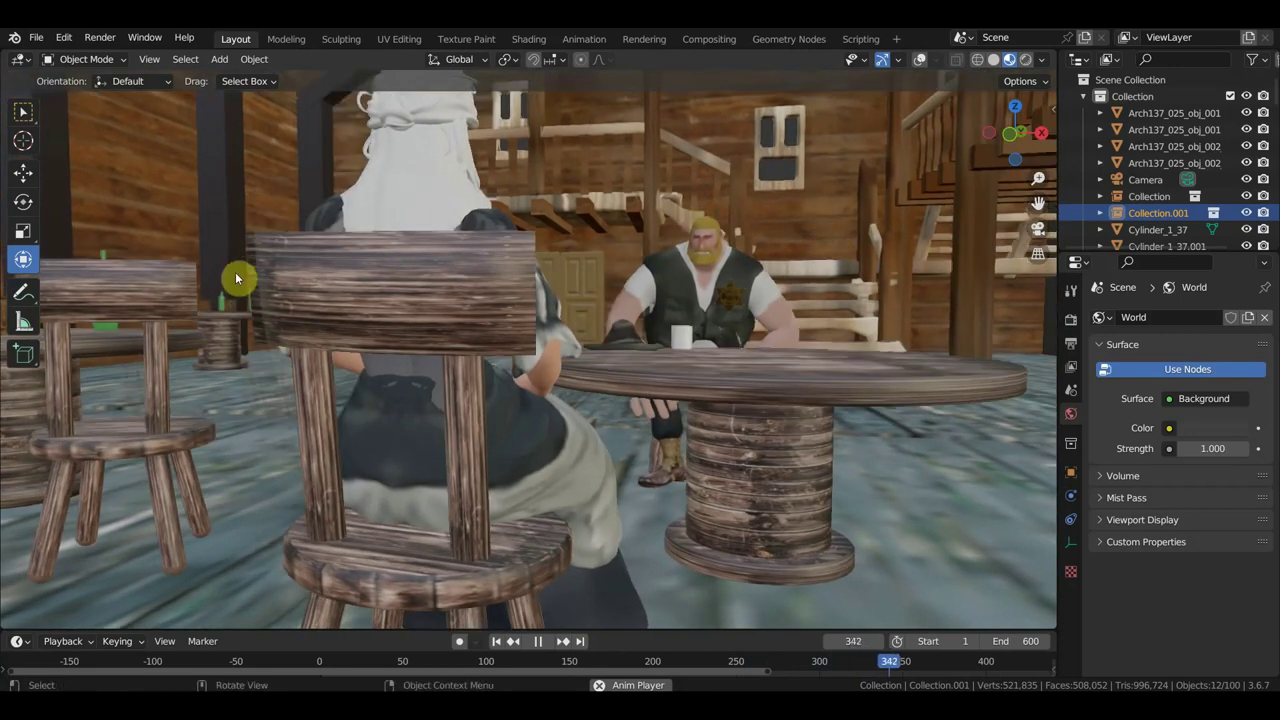
pyautogui.moveTo(240, 278)
pyautogui.mouseDown(button='middle')
pyautogui.moveTo(329, 283)
pyautogui.moveTo(183, 292)
pyautogui.moveTo(423, 303)
pyautogui.moveTo(468, 320)
pyautogui.moveTo(538, 378)
pyautogui.mouseUp(button='middle')
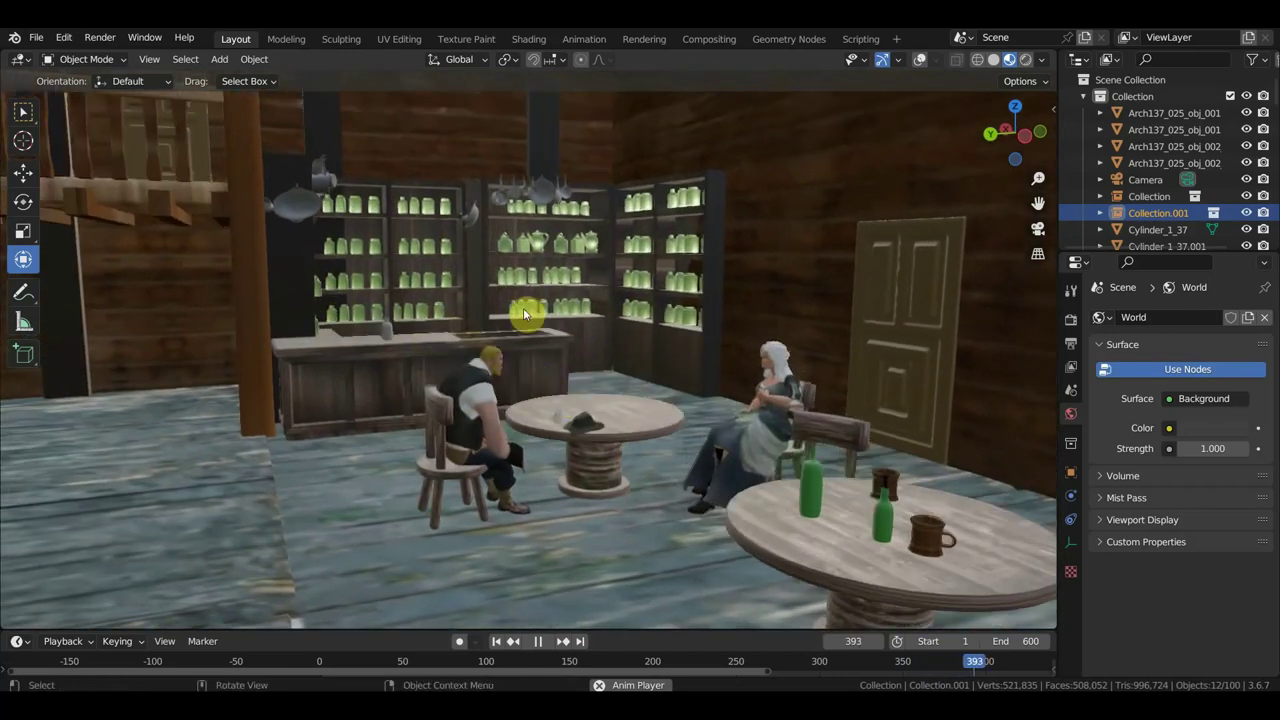
pyautogui.press('space')
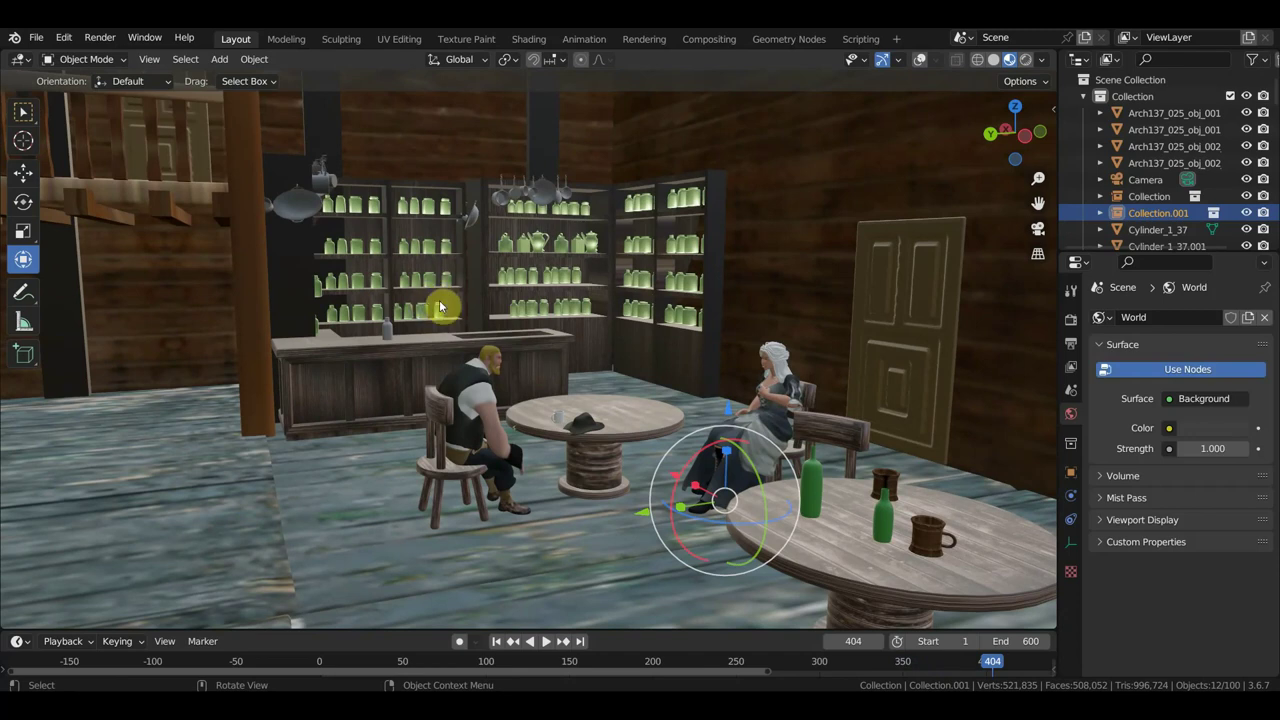
pyautogui.scroll(-3, 420, 349)
pyautogui.moveTo(389, 366); pyautogui.dragTo(423, 366, button='middle')
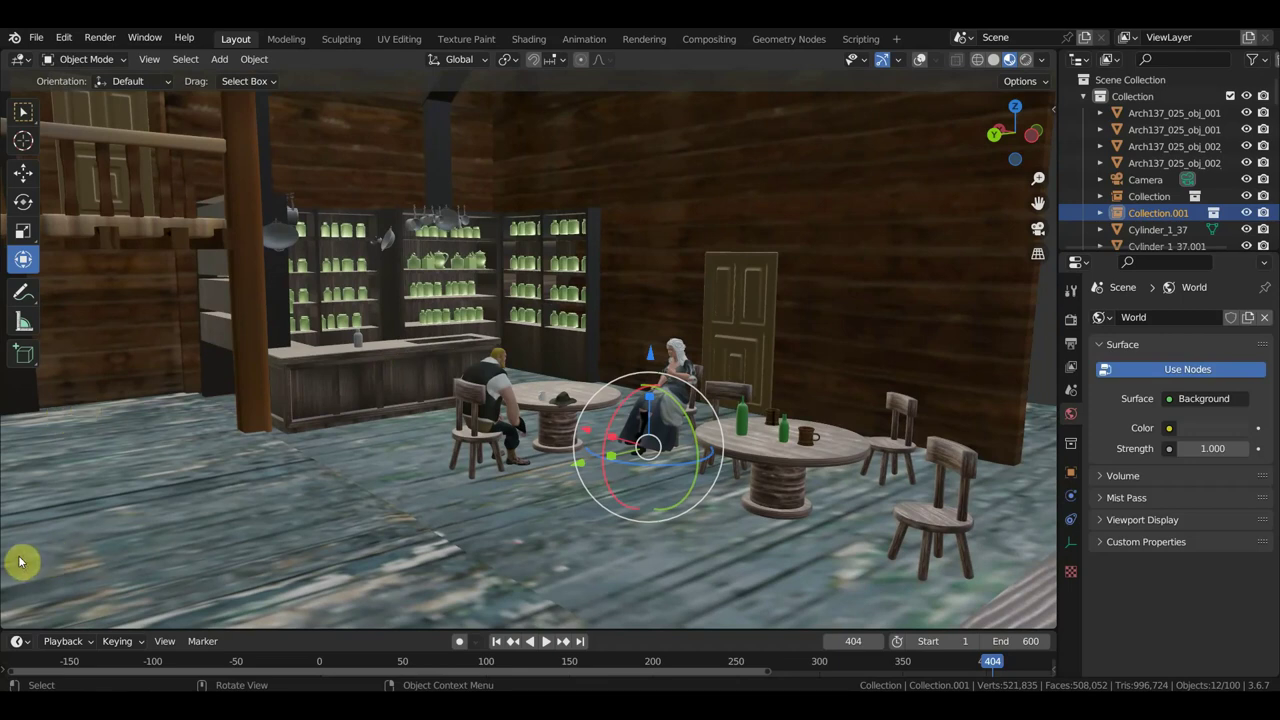
pyautogui.moveTo(29, 597)
pyautogui.mouseDown(button='middle')
pyautogui.moveTo(295, 483)
pyautogui.moveTo(364, 484)
pyautogui.moveTo(421, 510)
pyautogui.moveTo(263, 480)
pyautogui.moveTo(108, 482)
pyautogui.moveTo(55, 466)
pyautogui.mouseUp(button='middle')
pyautogui.scroll(3, 55, 466)
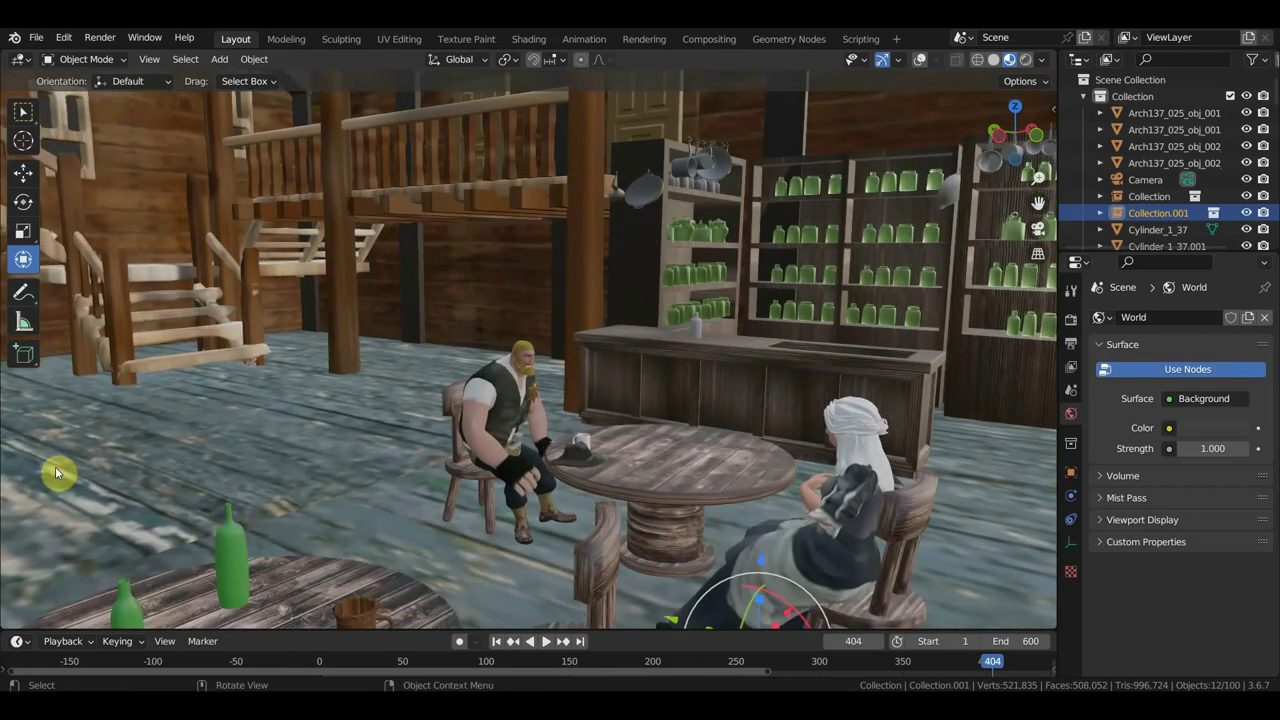
pyautogui.moveTo(206, 431)
pyautogui.mouseDown(button='middle')
pyautogui.moveTo(420, 432)
pyautogui.moveTo(397, 432)
pyautogui.mouseUp(button='middle')
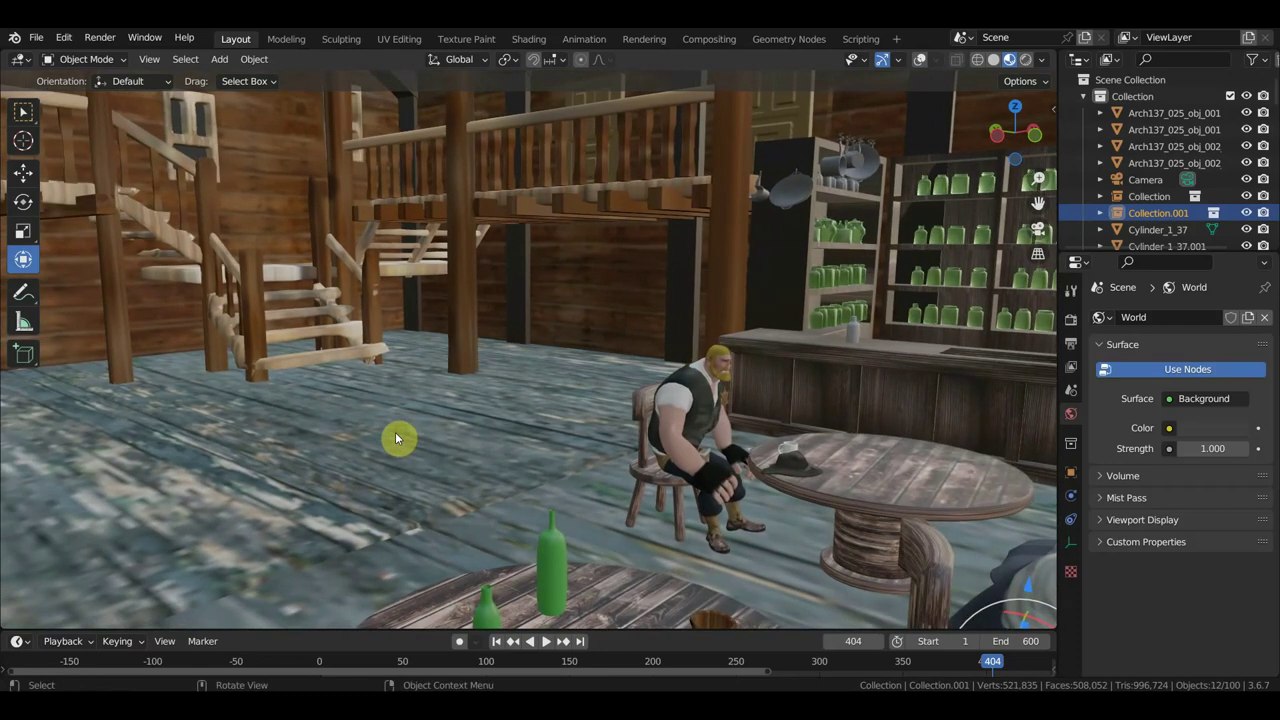
pyautogui.scroll(-3, 395, 432)
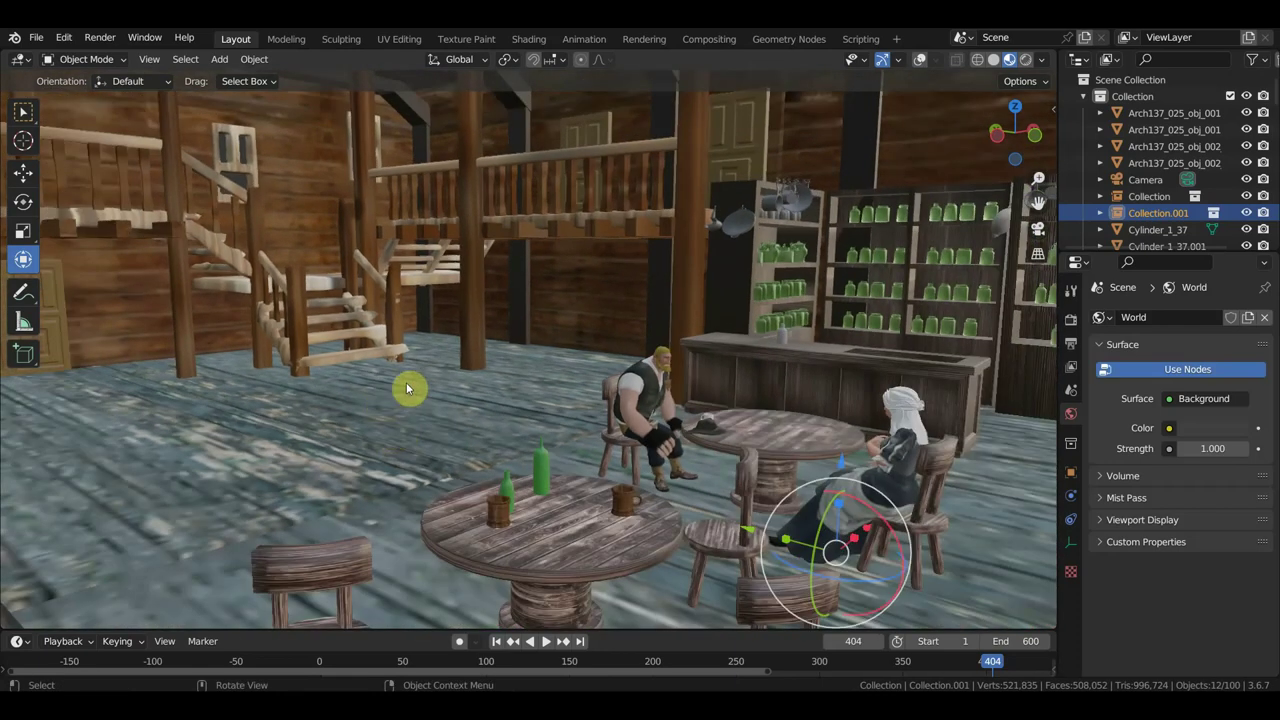
pyautogui.moveTo(408, 397); pyautogui.dragTo(399, 384, button='middle')
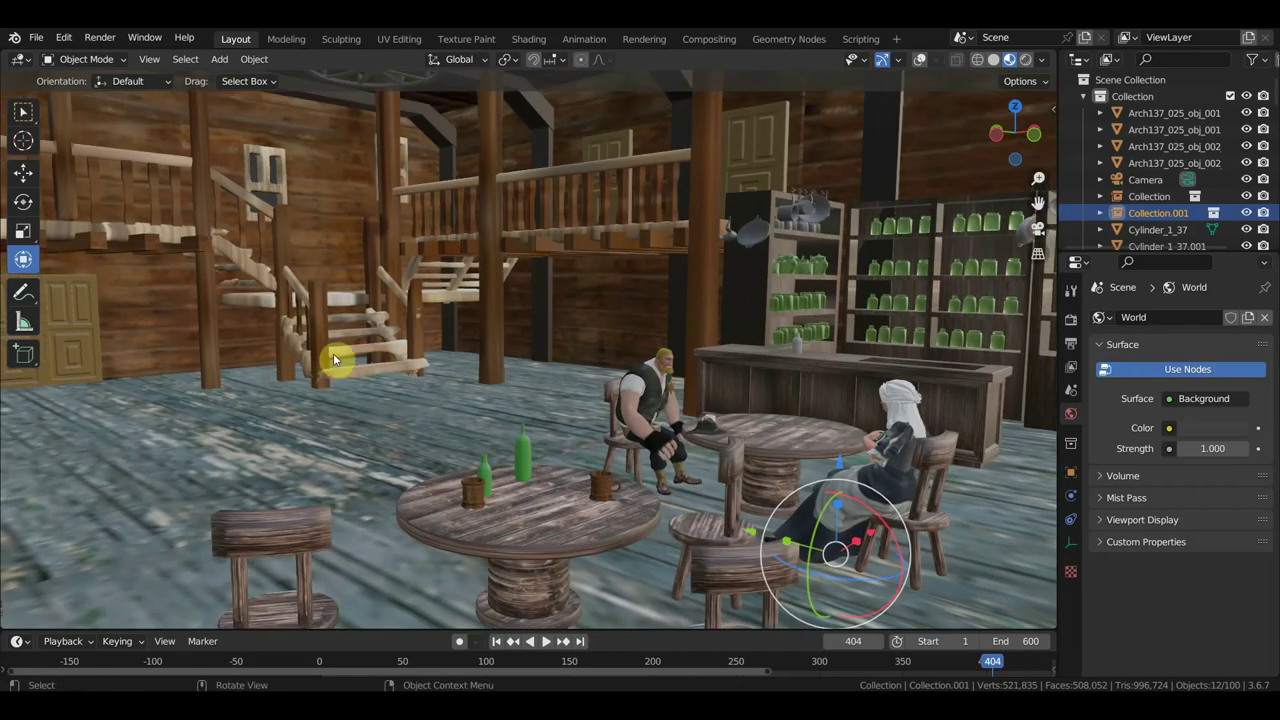
pyautogui.click(44, 40)
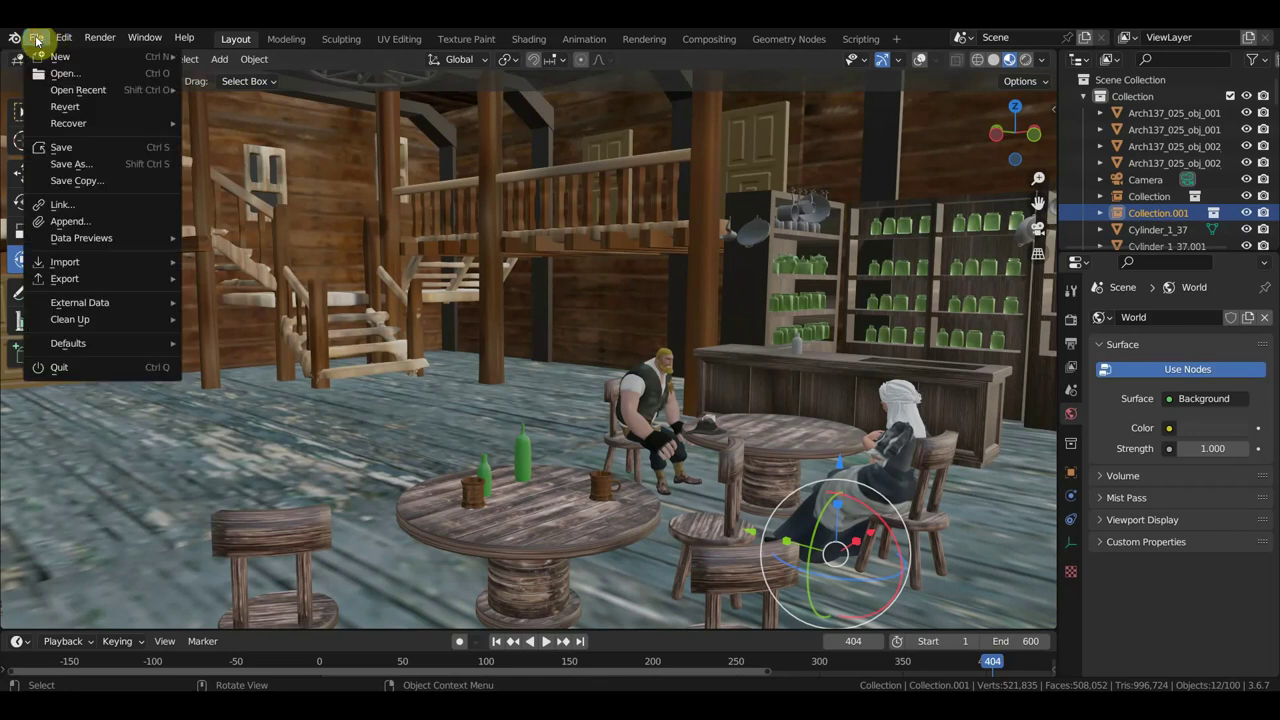
# - Save the scene under the new name 'салун внутри мастерсон говорит.blend'
pyautogui.click(116, 163)
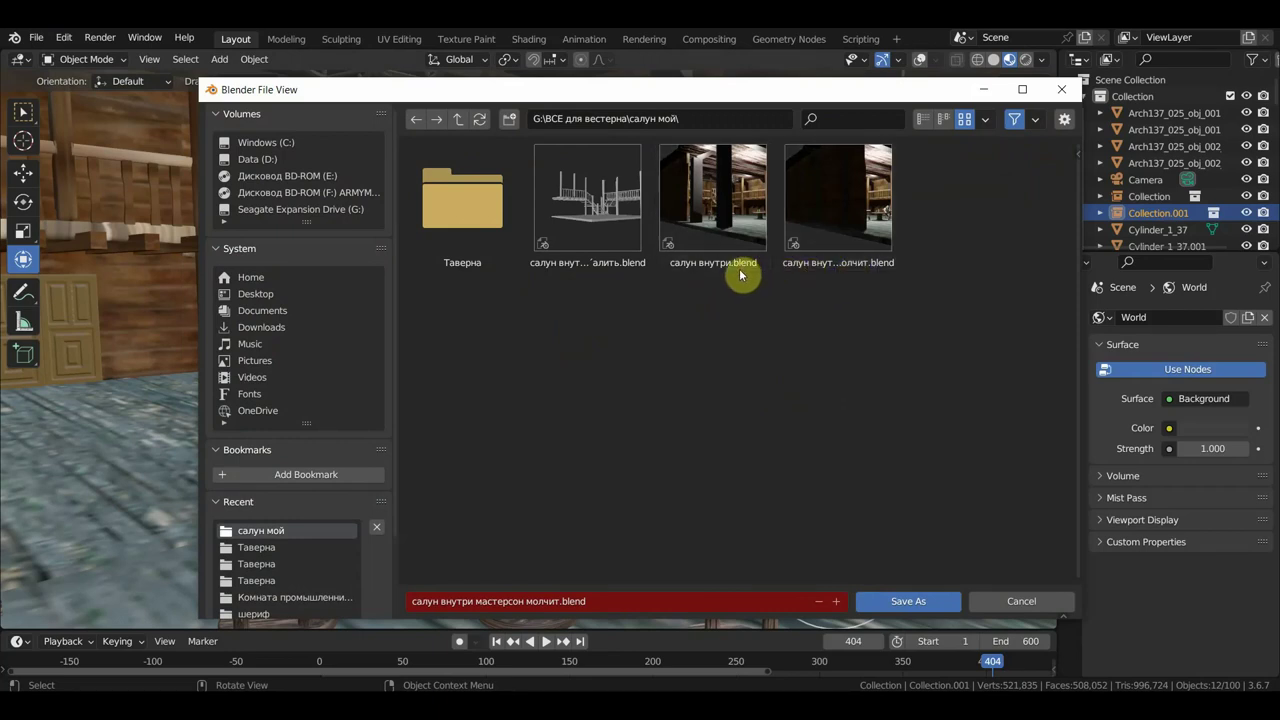
pyautogui.click(597, 600)
pyautogui.click(597, 600)
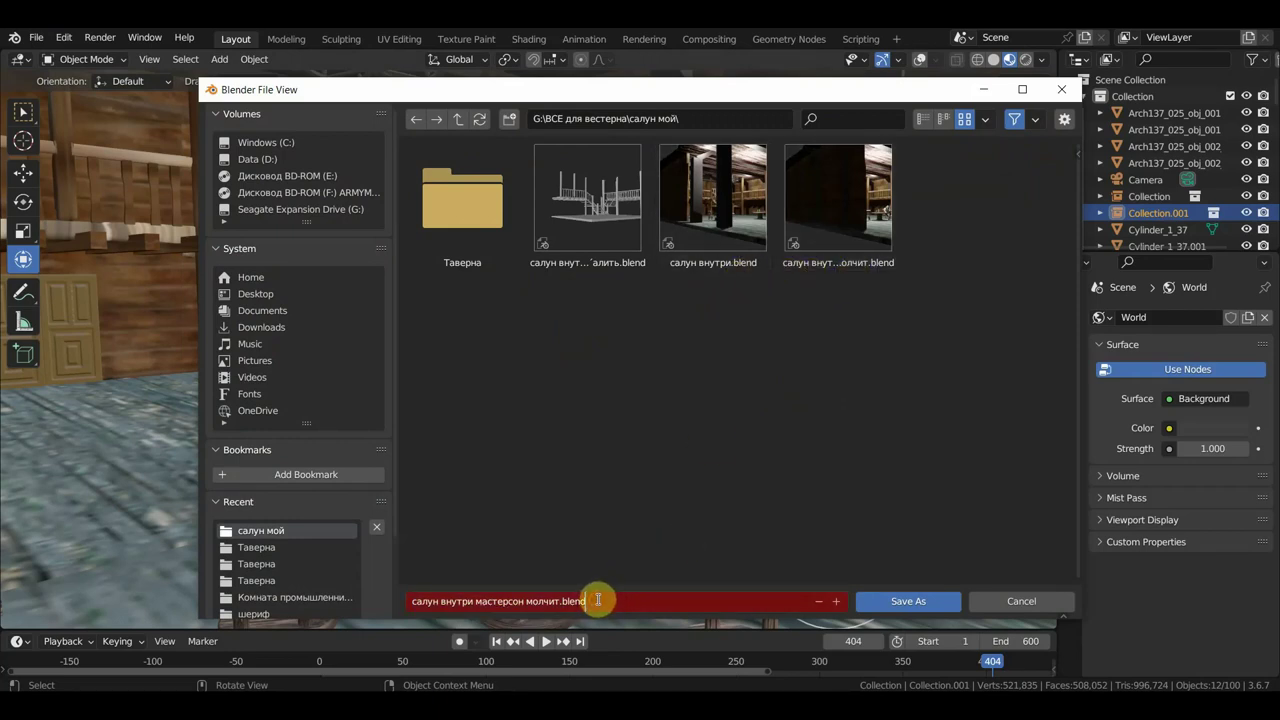
pyautogui.moveTo(584, 596); pyautogui.dragTo(539, 593)
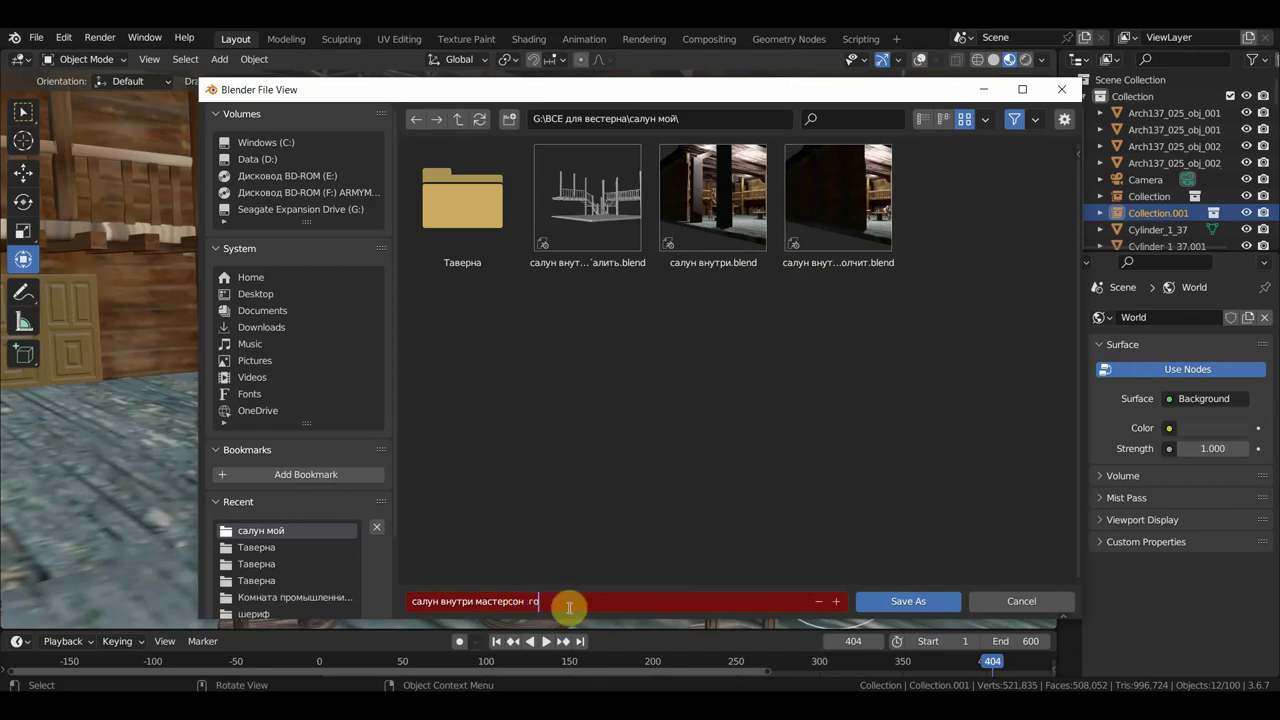
pyautogui.press('Return')
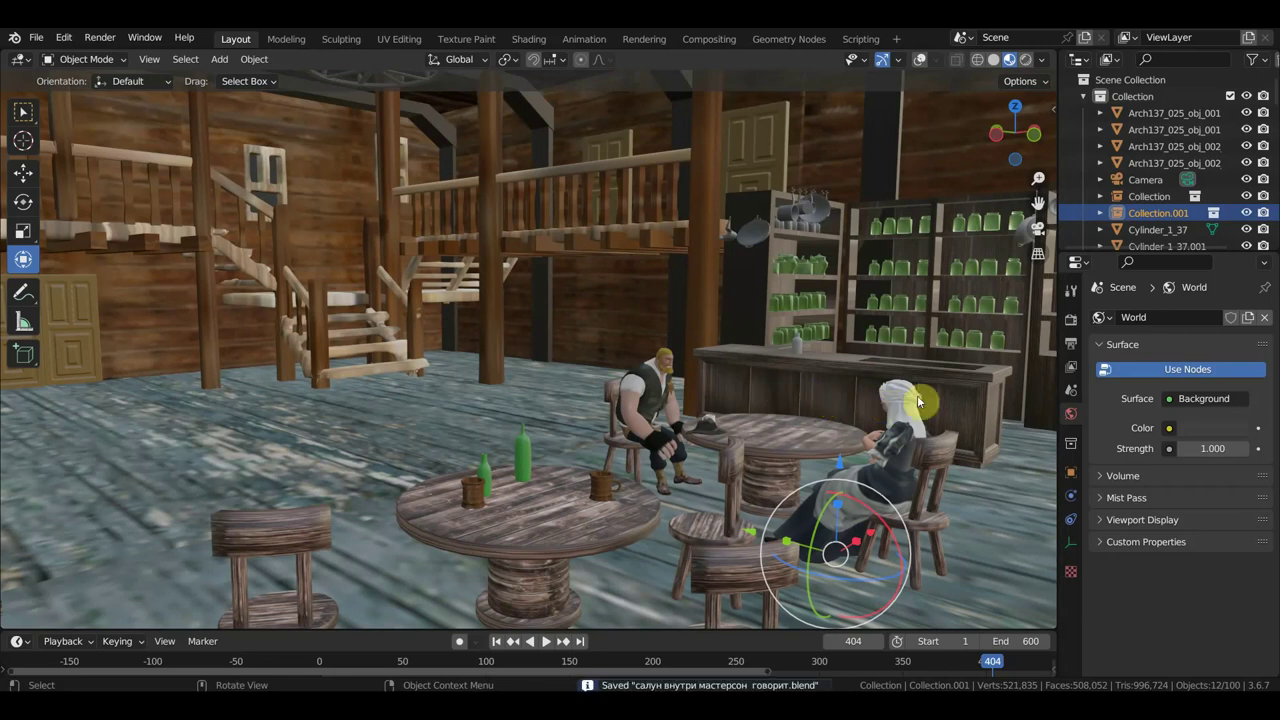
pyautogui.moveTo(875, 397)
pyautogui.mouseDown(button='middle')
pyautogui.moveTo(814, 387)
pyautogui.moveTo(1029, 391)
pyautogui.moveTo(14, 389)
pyautogui.mouseUp(button='middle')
pyautogui.moveTo(534, 411); pyautogui.dragTo(621, 408, button='middle')
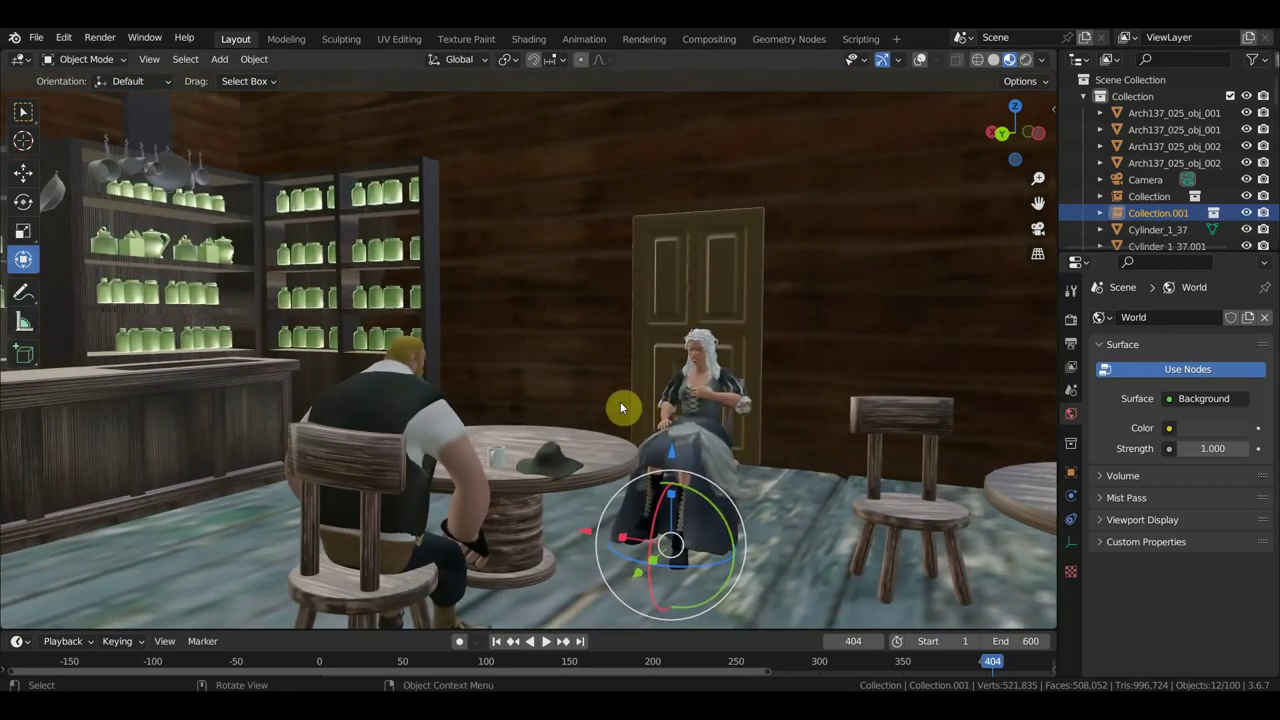
pyautogui.moveTo(621, 408)
pyautogui.mouseDown(button='middle')
pyautogui.moveTo(414, 429)
pyautogui.moveTo(153, 432)
pyautogui.mouseUp(button='middle')
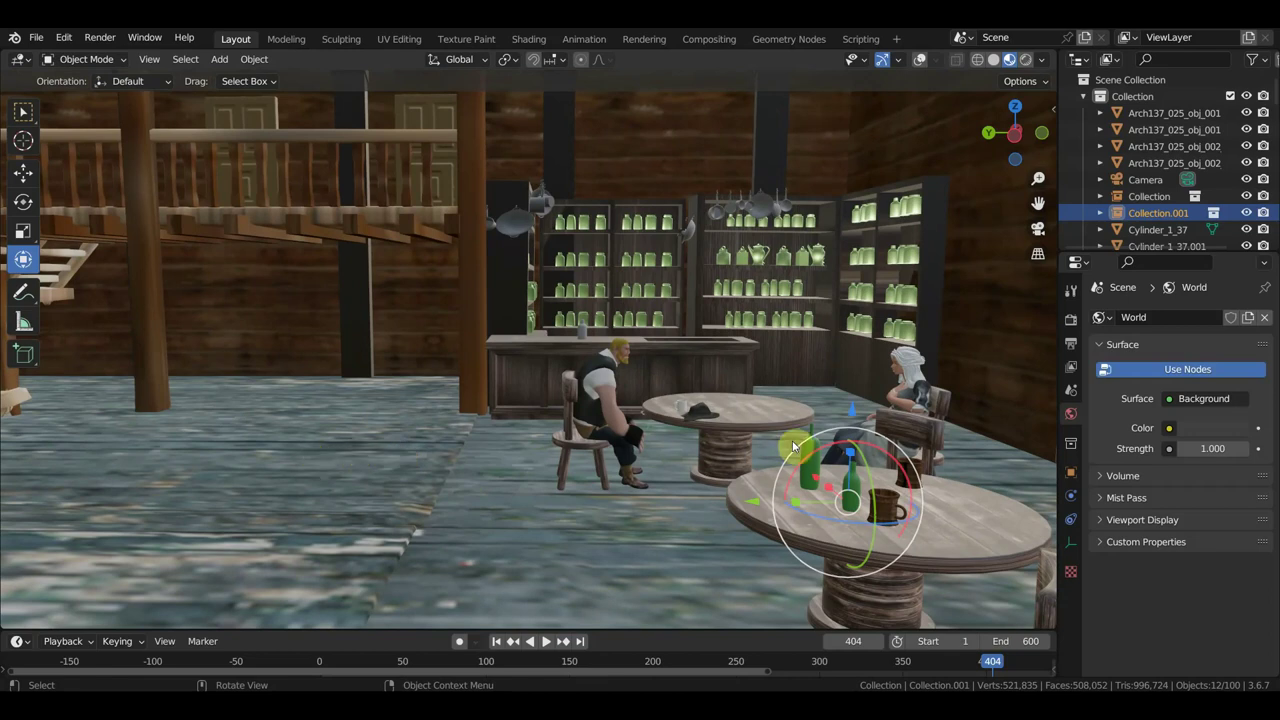
pyautogui.moveTo(420, 403); pyautogui.dragTo(320, 414, button='middle')
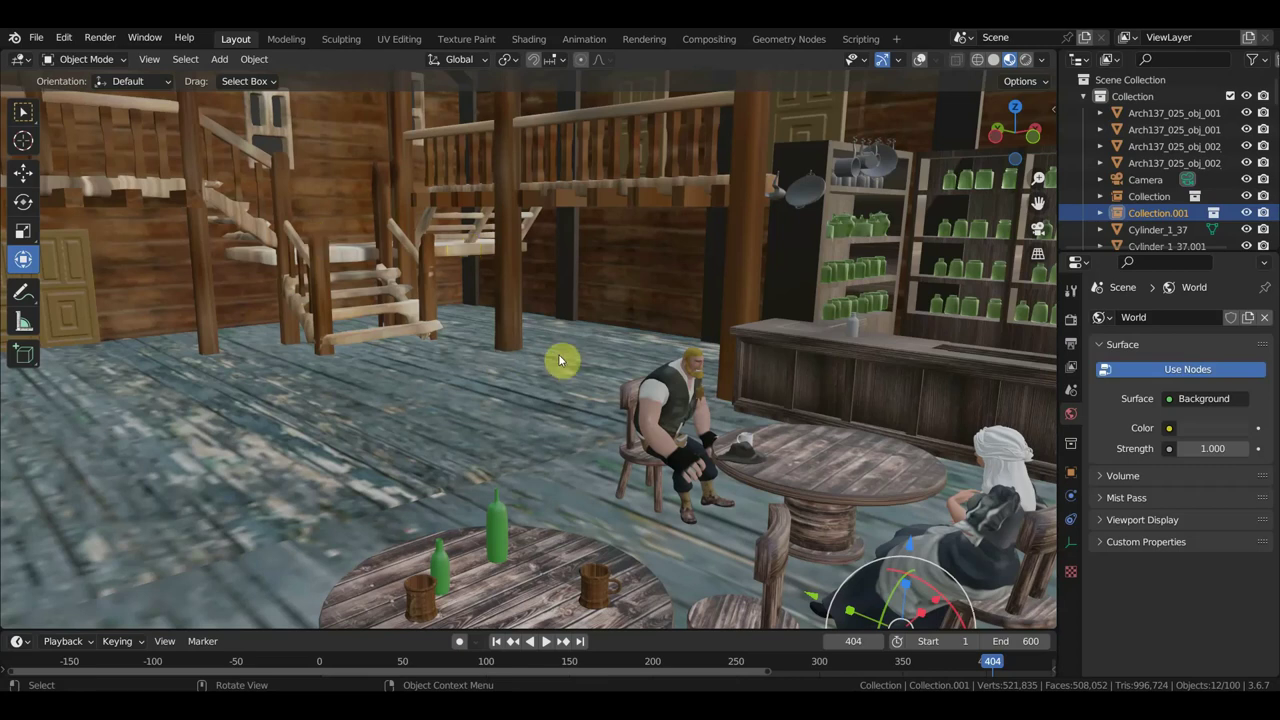
pyautogui.scroll(5, 514, 317)
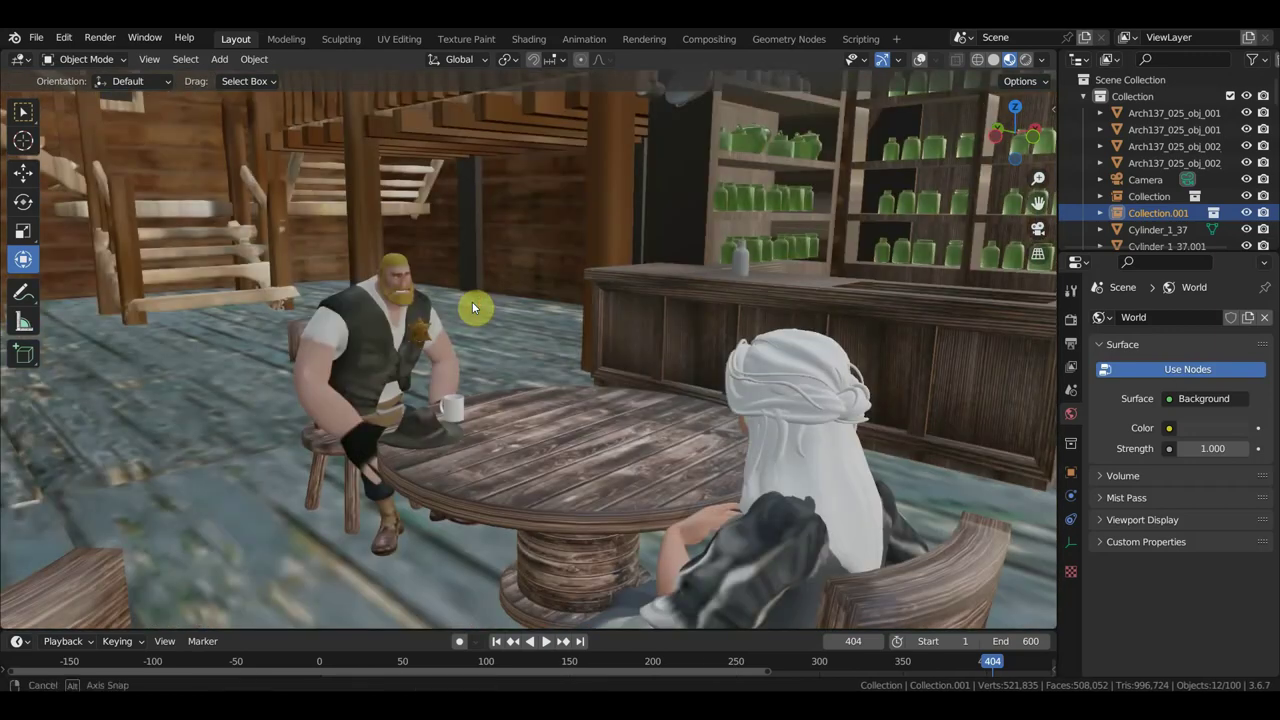
pyautogui.moveTo(473, 303)
pyautogui.mouseDown(button='middle')
pyautogui.moveTo(432, 290)
pyautogui.moveTo(560, 294)
pyautogui.moveTo(582, 267)
pyautogui.mouseUp(button='middle')
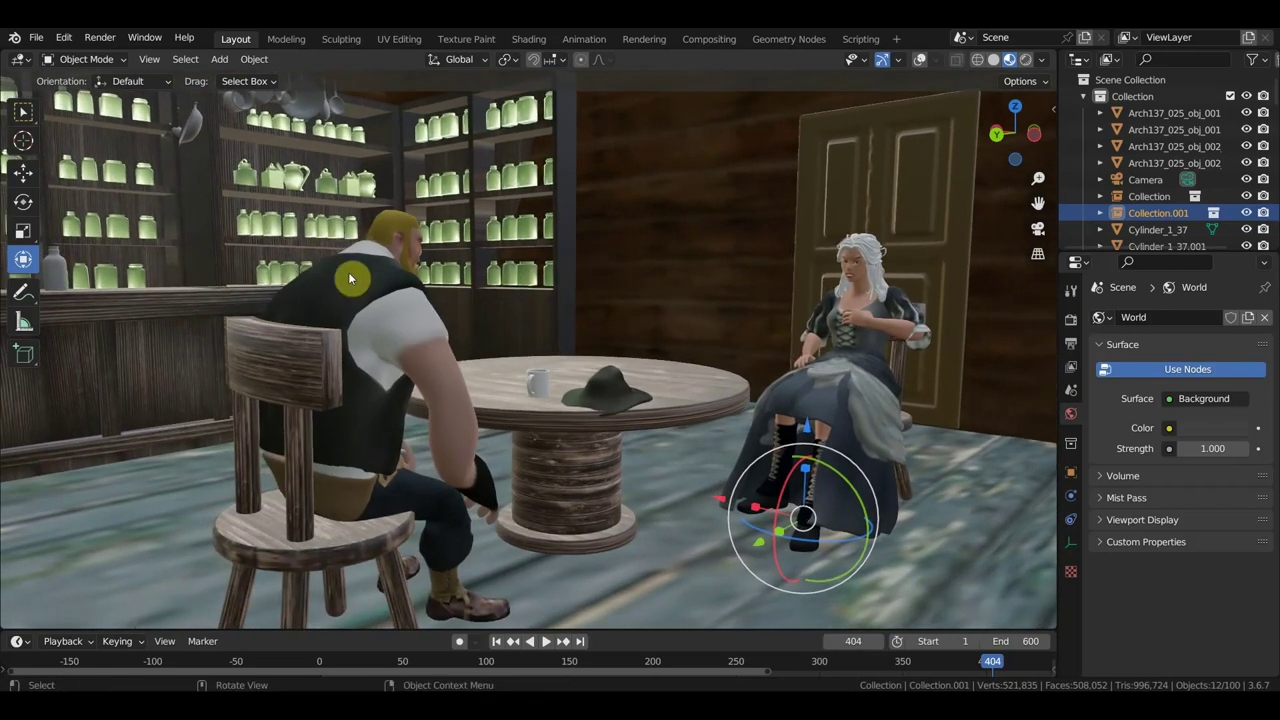
pyautogui.moveTo(554, 250); pyautogui.dragTo(523, 254, button='middle')
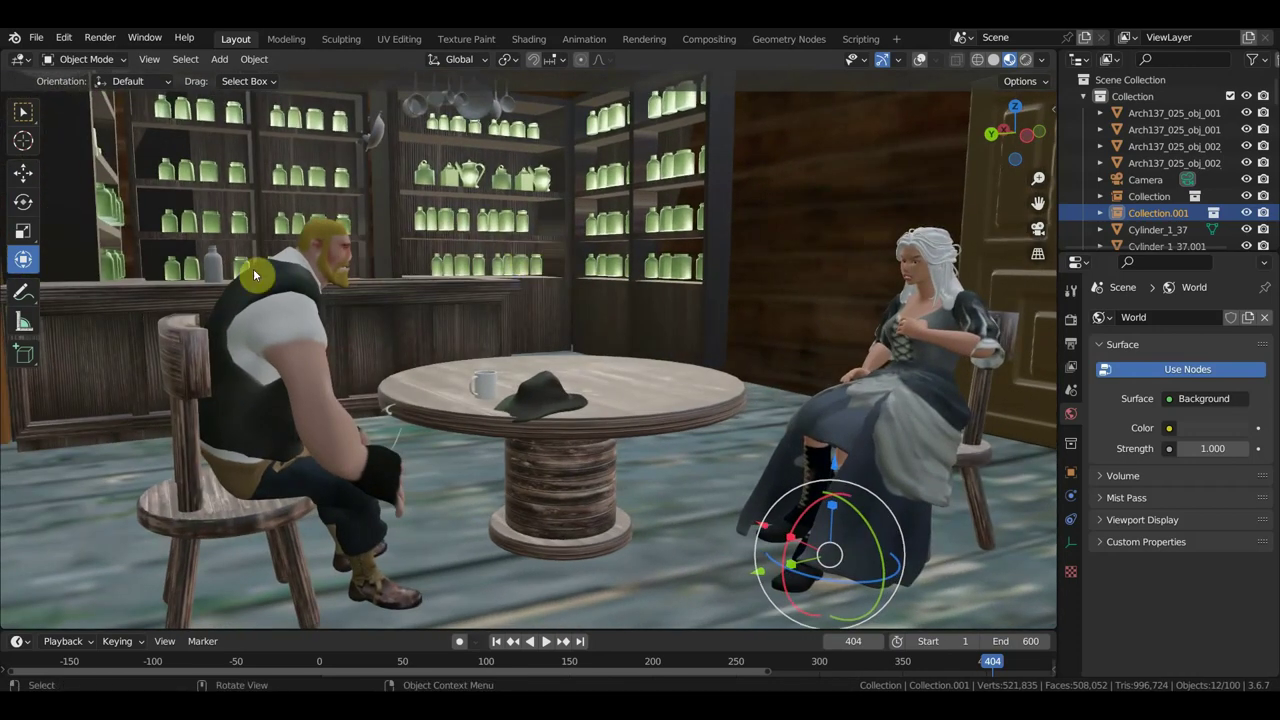
pyautogui.moveTo(505, 389)
pyautogui.mouseDown(button='middle')
pyautogui.moveTo(614, 374)
pyautogui.moveTo(557, 374)
pyautogui.moveTo(580, 371)
pyautogui.moveTo(569, 371)
pyautogui.moveTo(716, 369)
pyautogui.moveTo(586, 380)
pyautogui.moveTo(629, 423)
pyautogui.moveTo(685, 383)
pyautogui.moveTo(417, 380)
pyautogui.moveTo(645, 395)
pyautogui.moveTo(649, 370)
pyautogui.mouseUp(button='middle')
pyautogui.scroll(3, 649, 370)
pyautogui.moveTo(820, 378)
pyautogui.mouseDown(button='middle')
pyautogui.moveTo(703, 397)
pyautogui.moveTo(414, 394)
pyautogui.moveTo(499, 373)
pyautogui.moveTo(466, 379)
pyautogui.moveTo(689, 360)
pyautogui.mouseUp(button='middle')
pyautogui.click(36, 37)
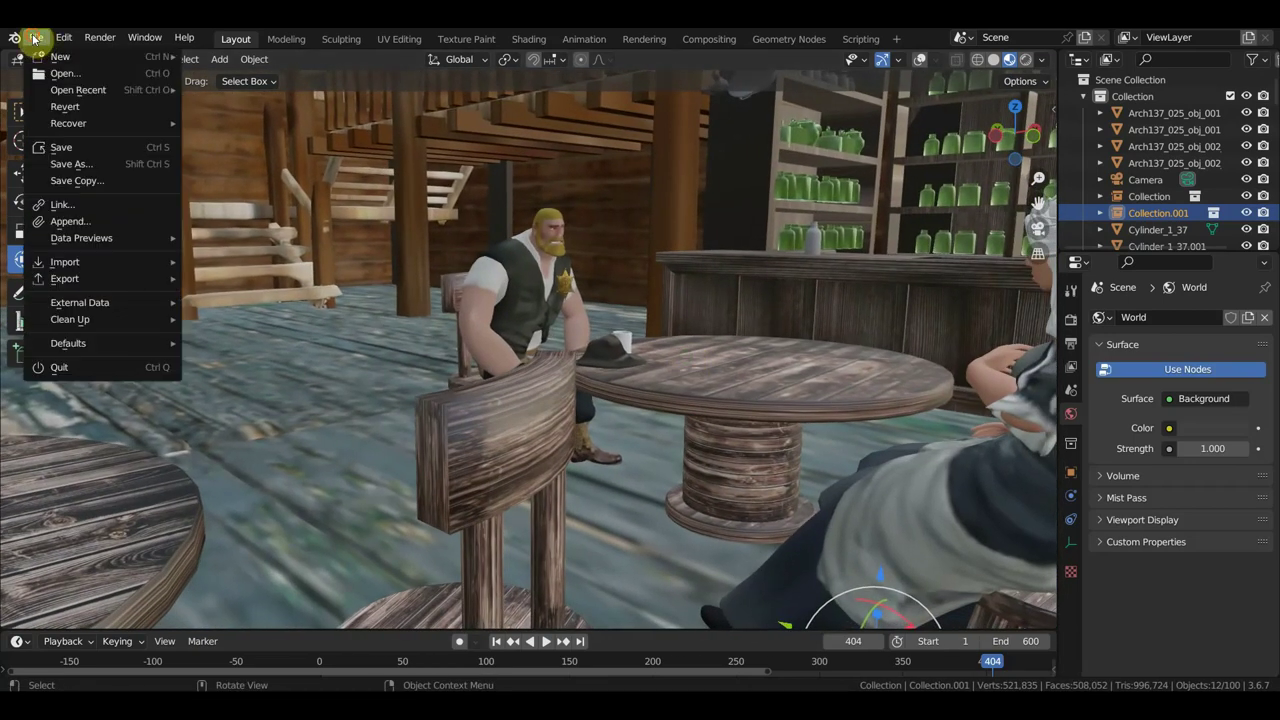
pyautogui.moveTo(78, 90)
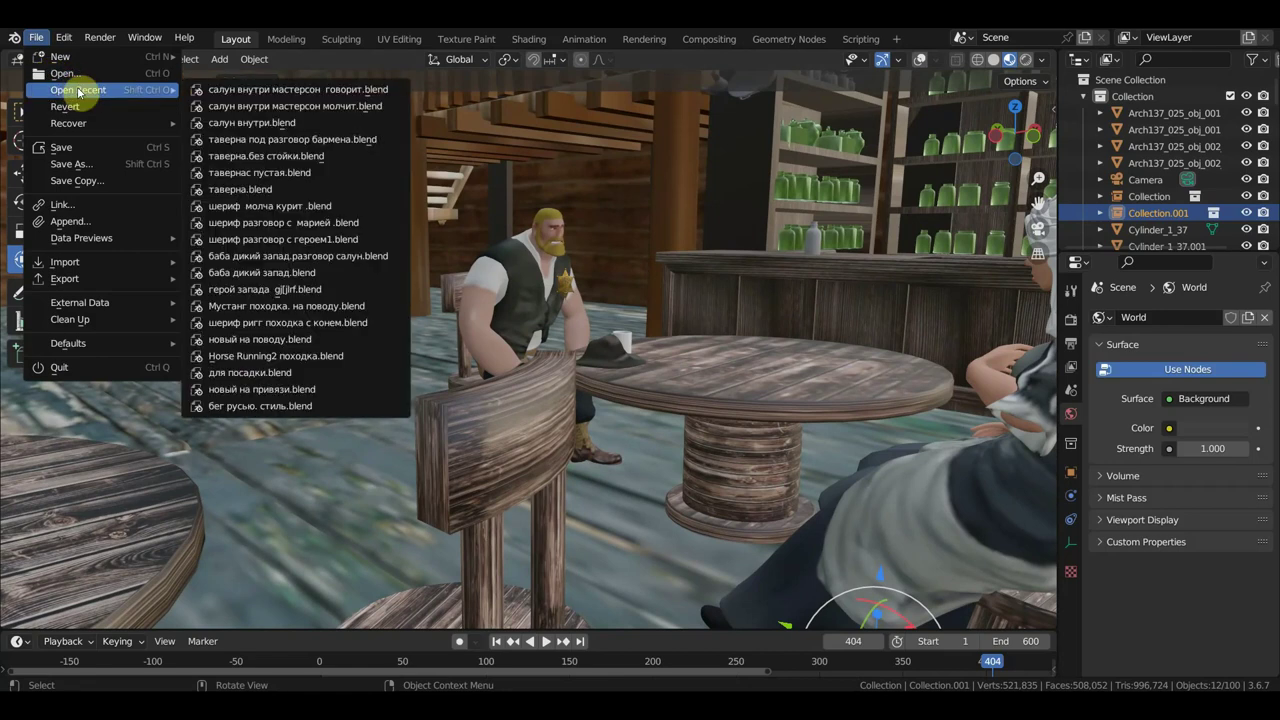
# - In the Open browser, go to the G: drive's ВСЕ для вестерна folder in detailed list view
pyautogui.click(78, 73)
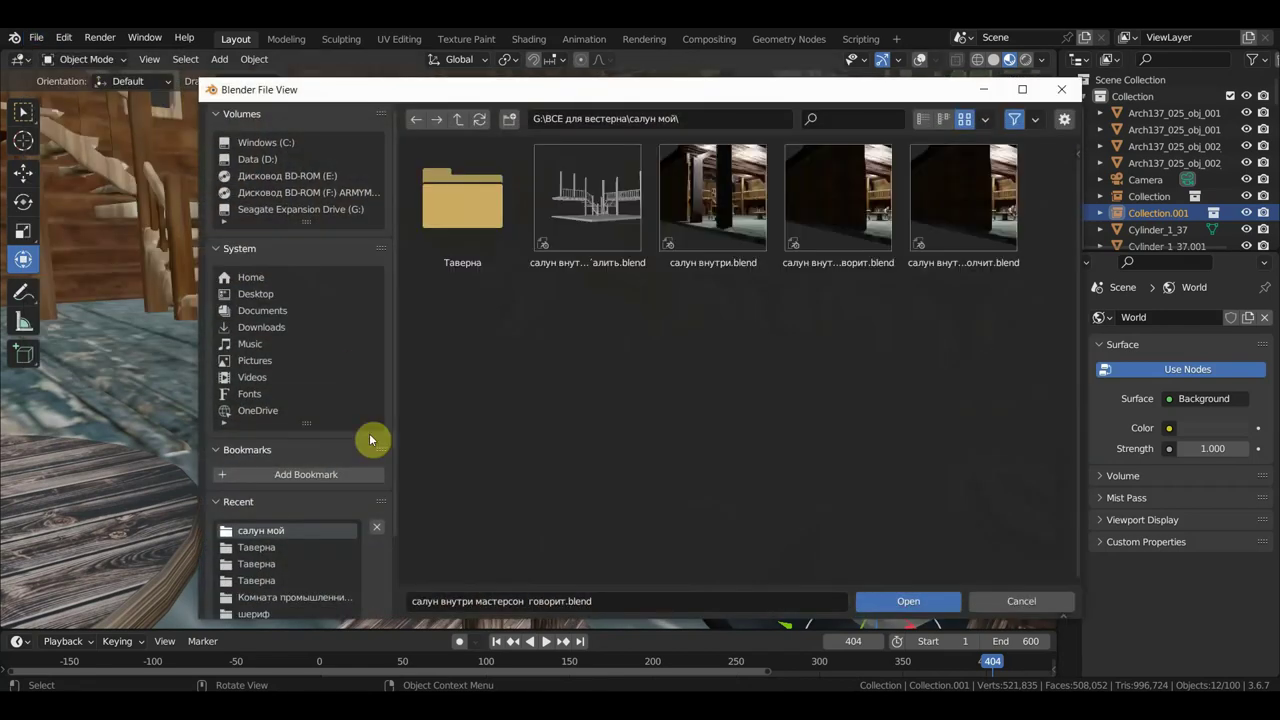
pyautogui.scroll(-2, 325, 570)
pyautogui.scroll(-1, 322, 574)
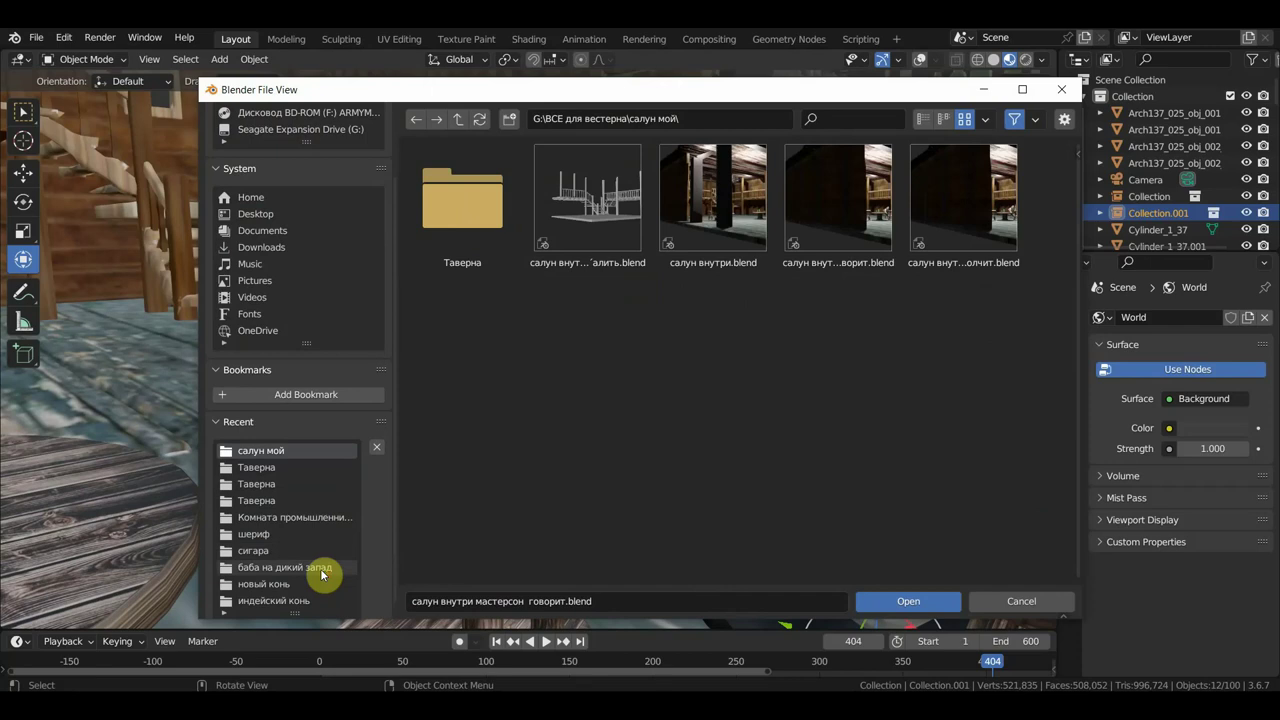
pyautogui.scroll(-1, 297, 600)
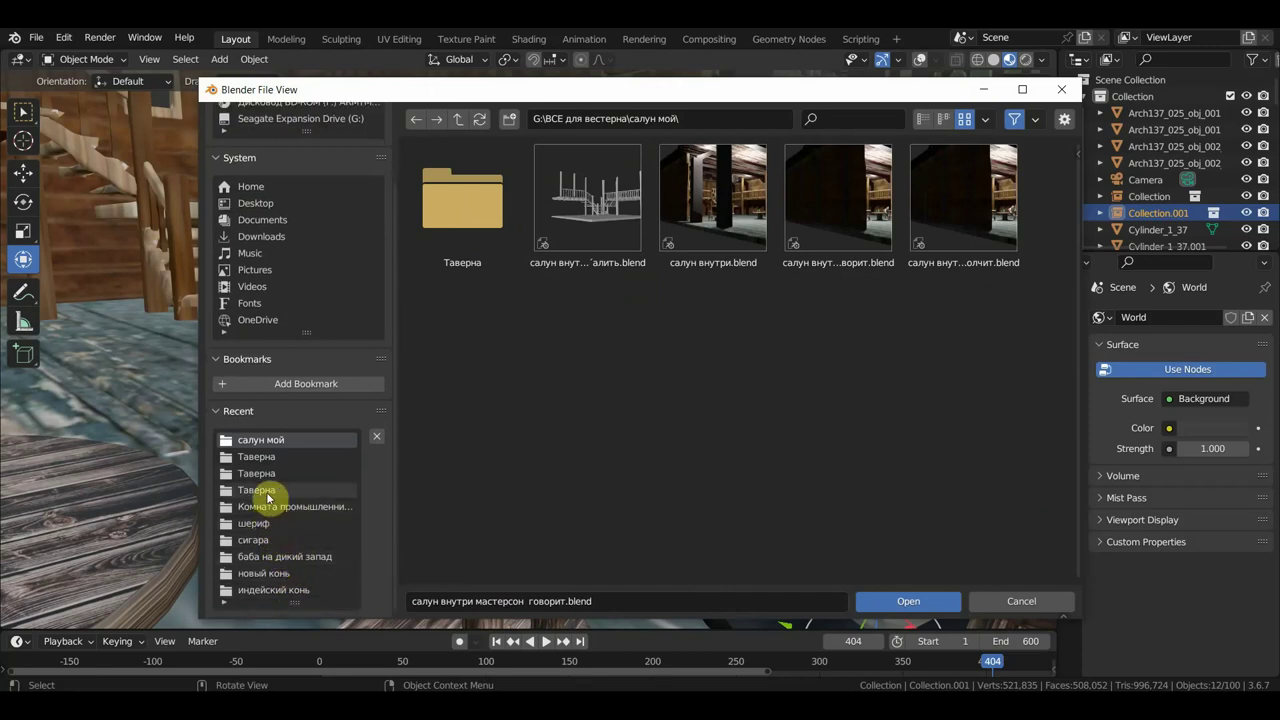
pyautogui.scroll(1, 276, 487)
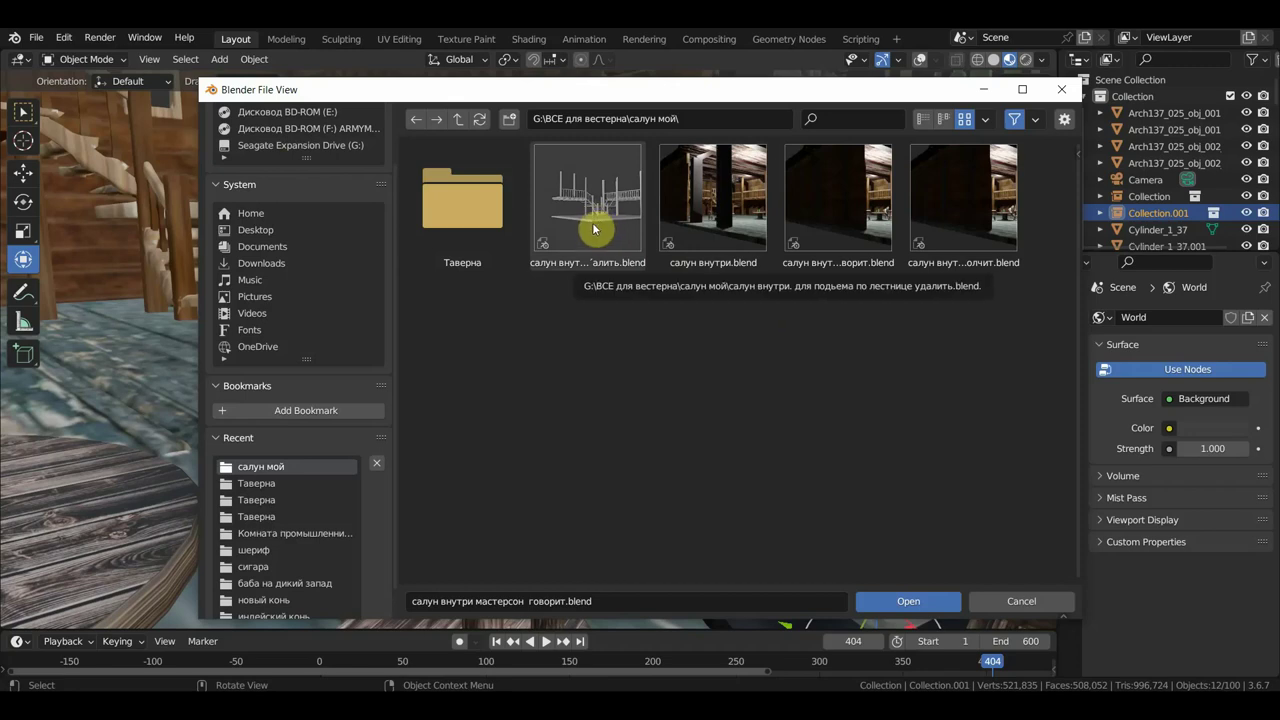
pyautogui.click(268, 147)
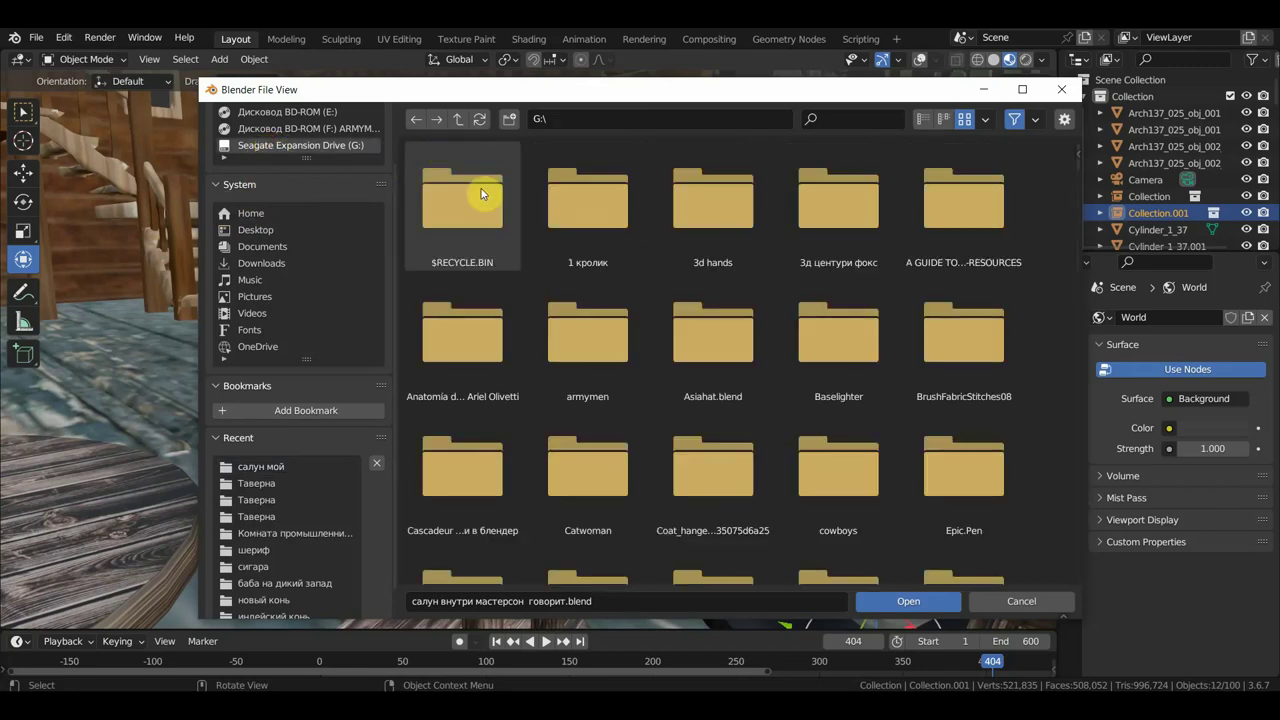
pyautogui.click(924, 119)
pyautogui.scroll(-2, 574, 449)
pyautogui.scroll(-5, 574, 449)
pyautogui.scroll(-5, 574, 449)
pyautogui.scroll(-5, 568, 450)
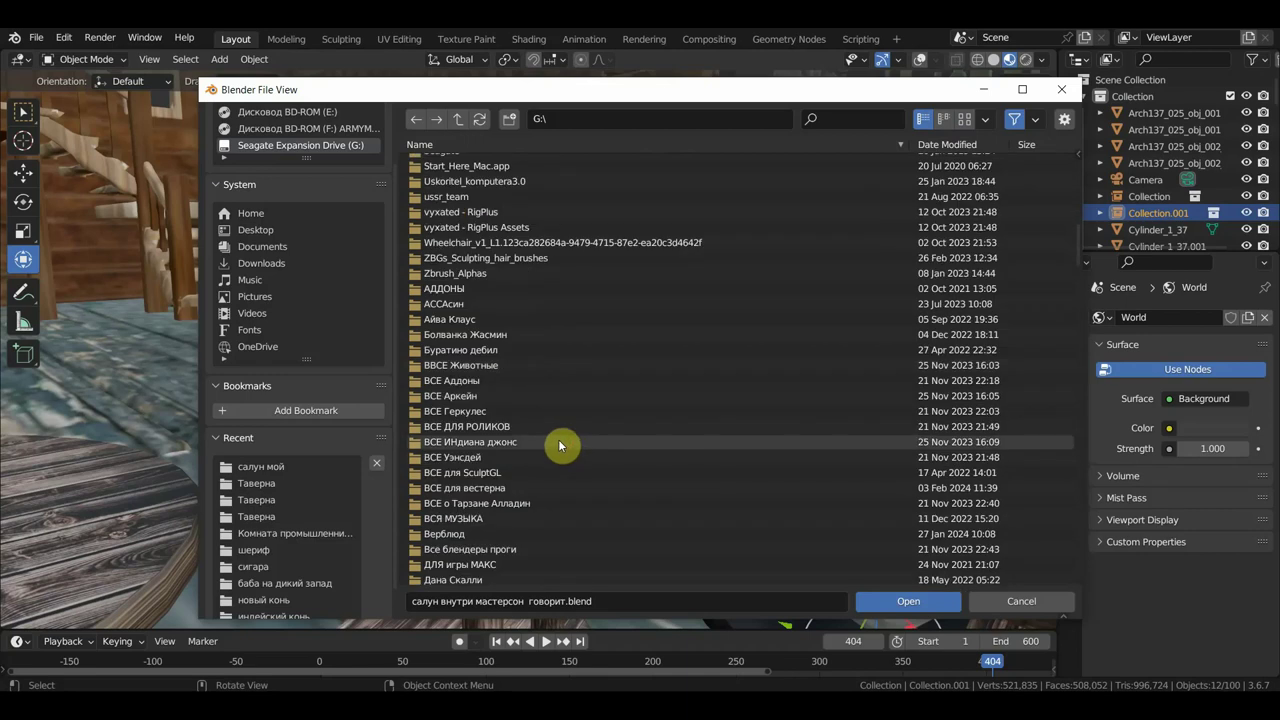
pyautogui.doubleClick(493, 485)
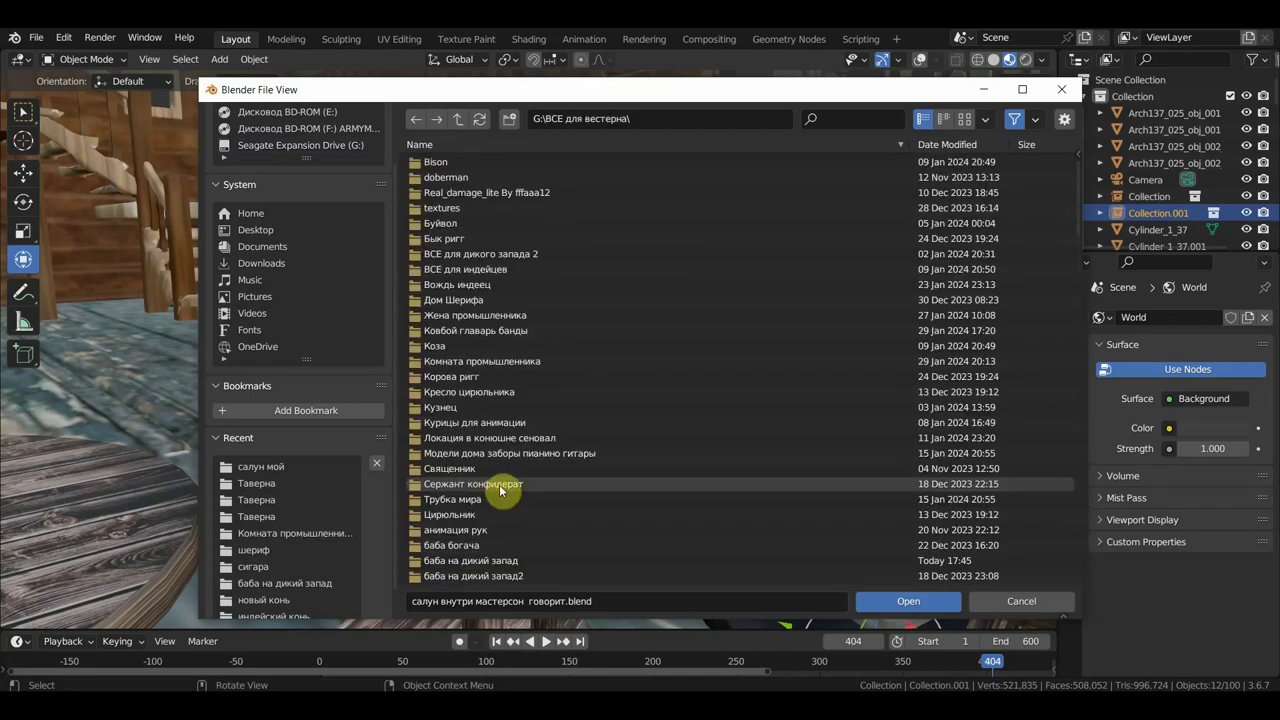
# - Open 'герой запада сценая салуне.blend' from the герой запада folder, browsing as thumbnails
pyautogui.scroll(-2, 516, 405)
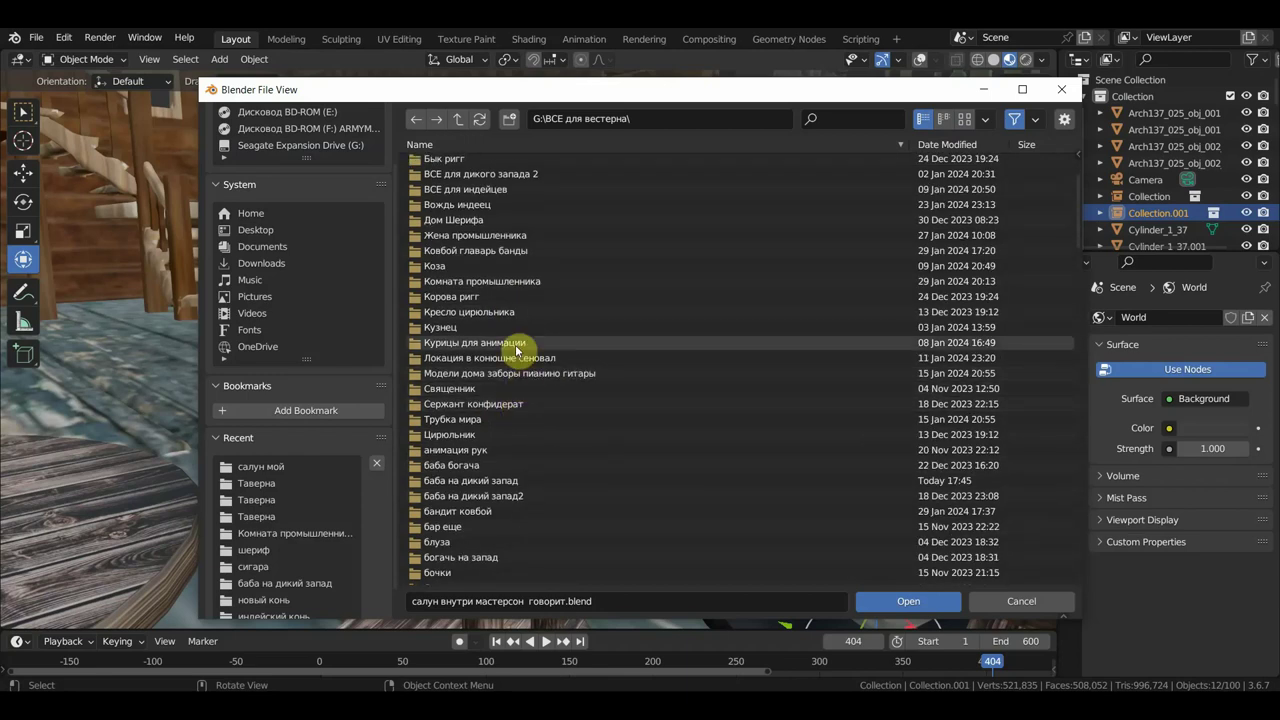
pyautogui.scroll(-3, 516, 395)
pyautogui.scroll(-3, 516, 365)
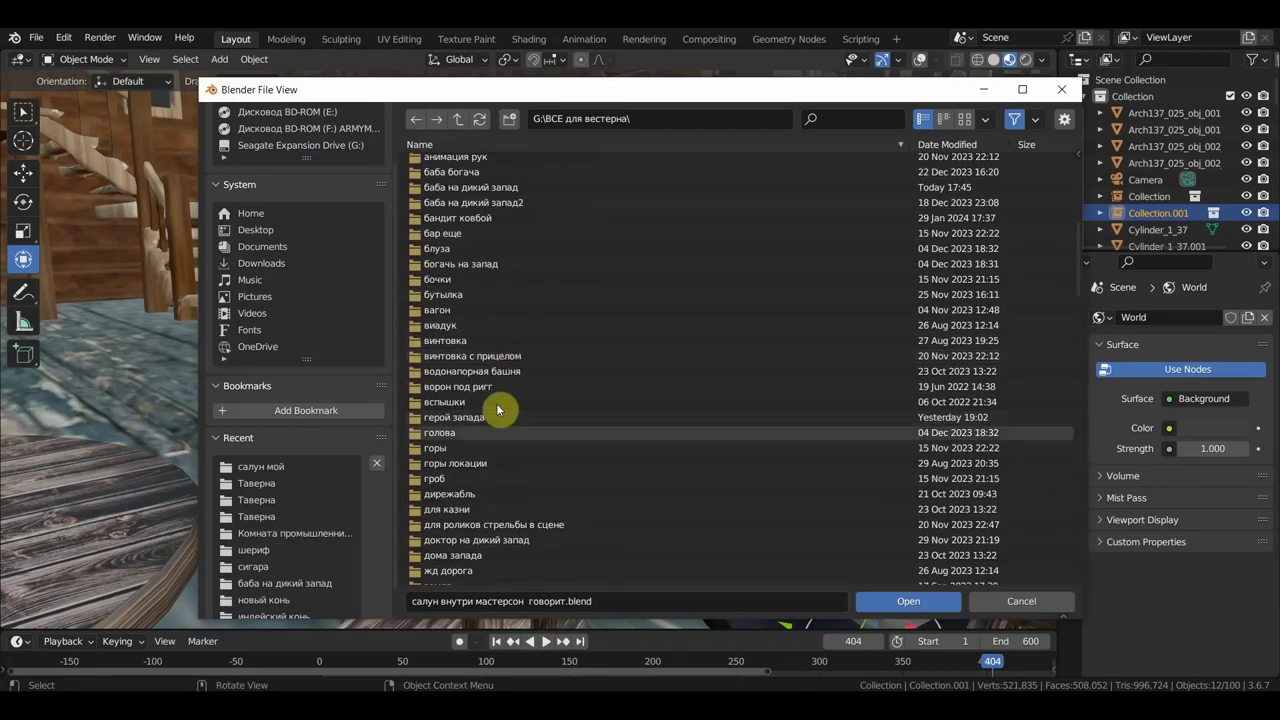
pyautogui.doubleClick(466, 418)
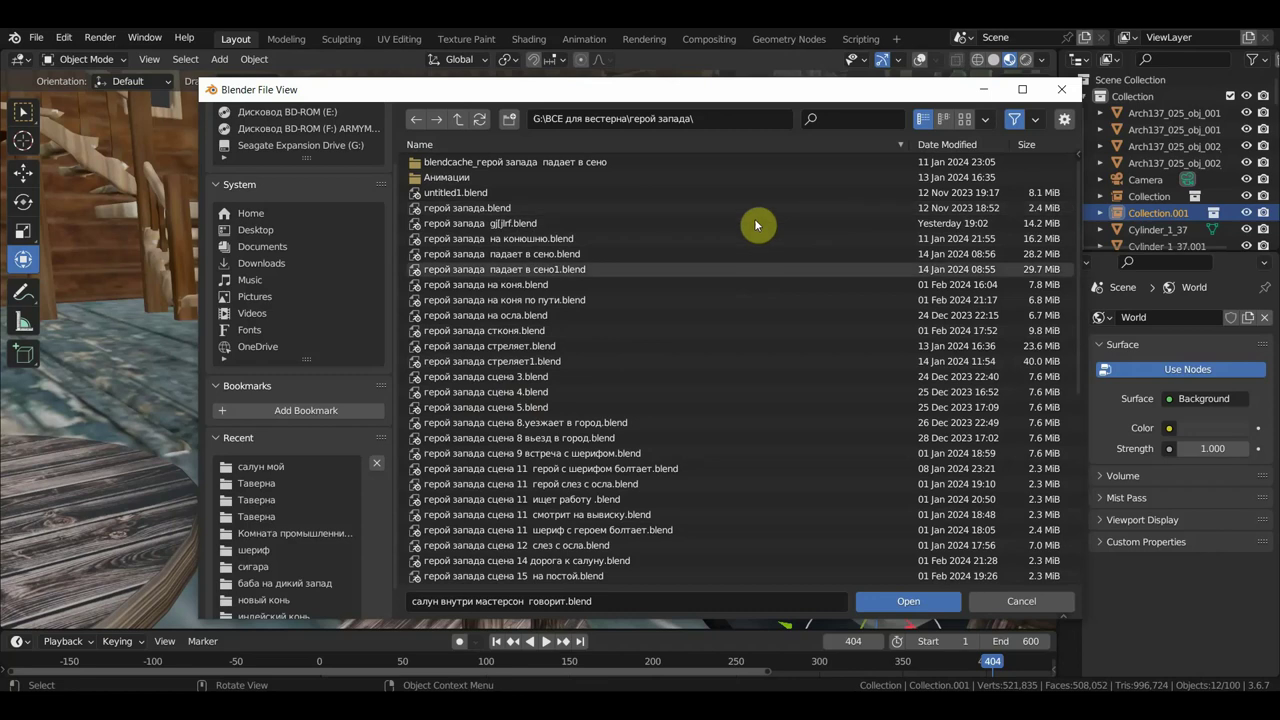
pyautogui.click(964, 119)
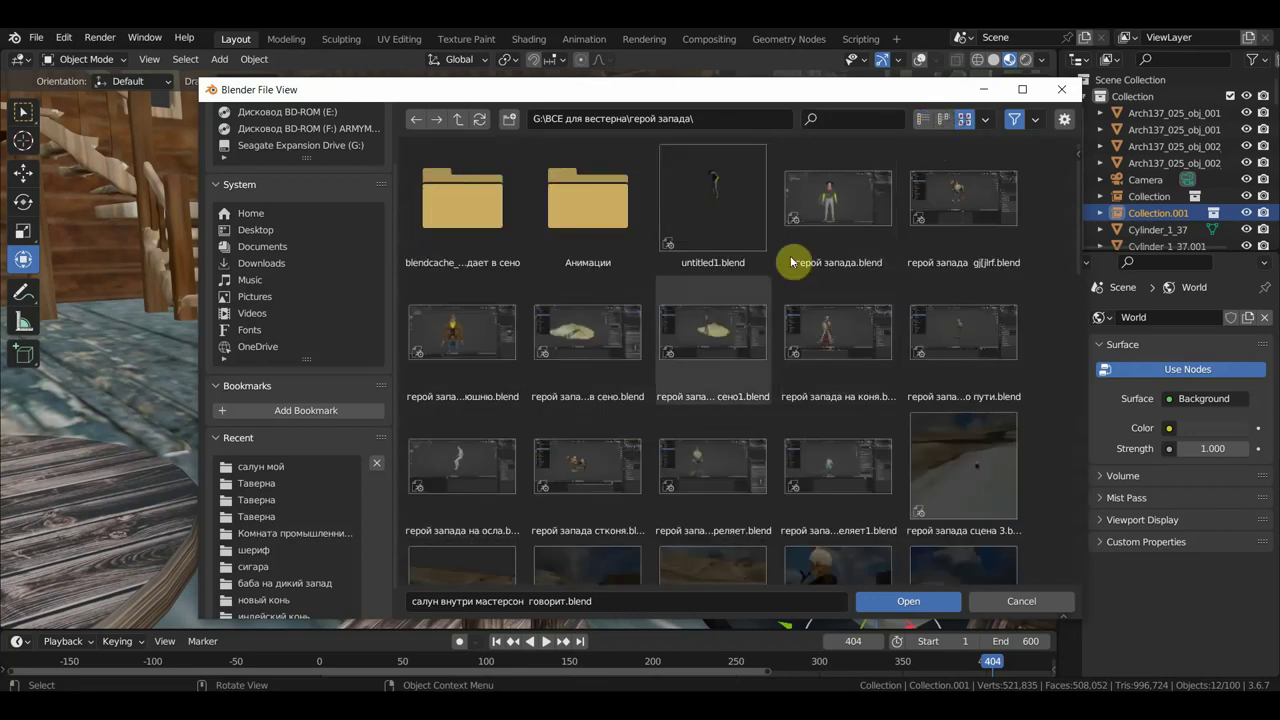
pyautogui.scroll(-2, 705, 393)
pyautogui.scroll(-2, 705, 393)
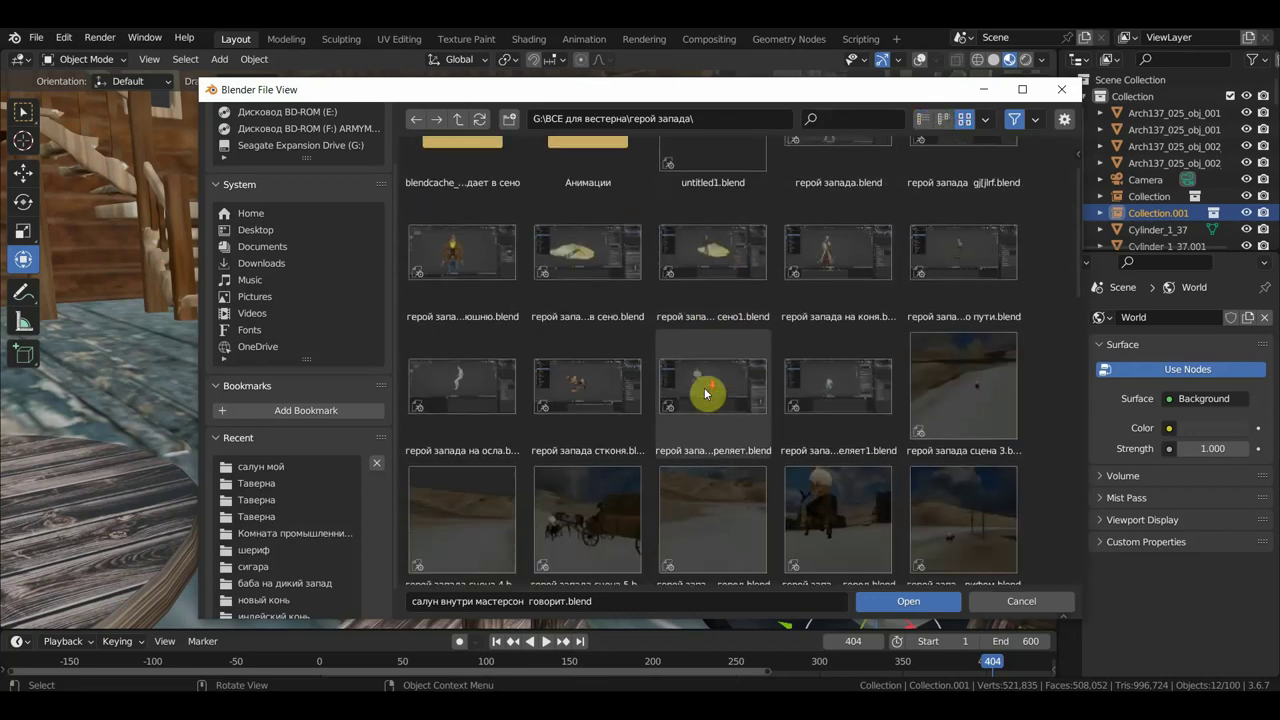
pyautogui.scroll(-2, 705, 393)
pyautogui.scroll(-2, 705, 393)
pyautogui.scroll(-2, 705, 393)
pyautogui.scroll(-1, 705, 393)
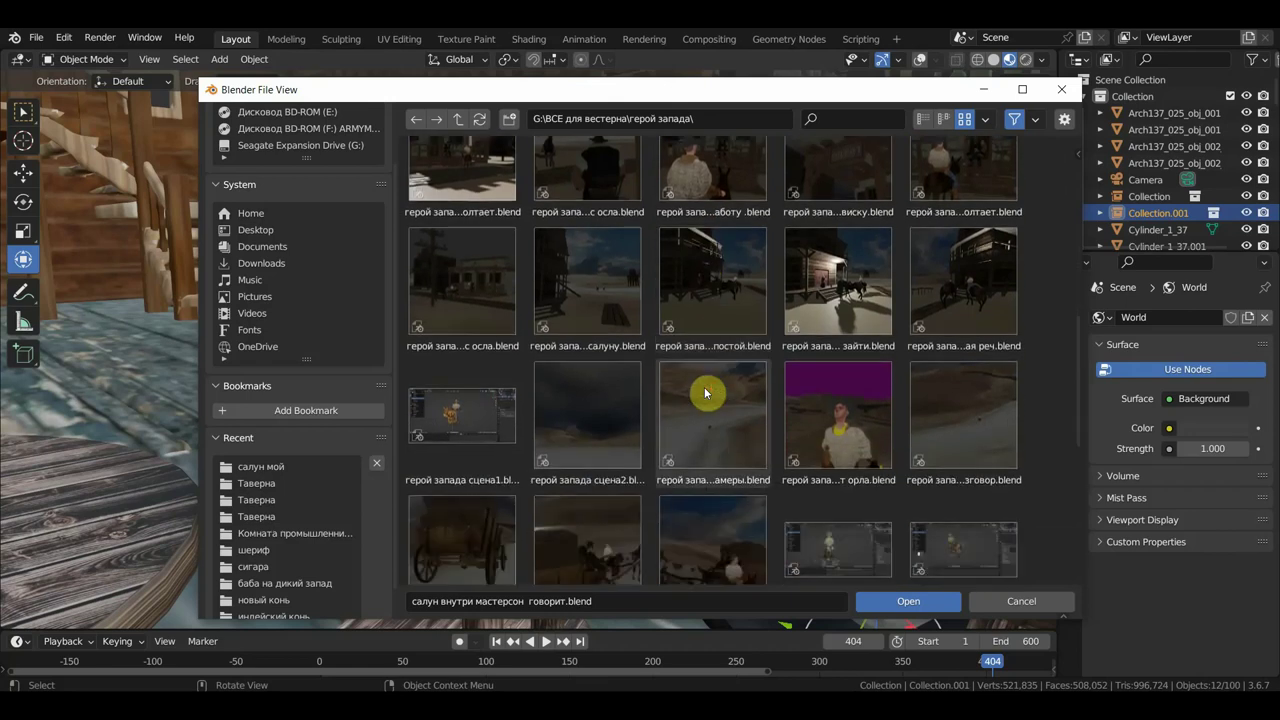
pyautogui.scroll(-2, 703, 395)
pyautogui.scroll(-5, 691, 388)
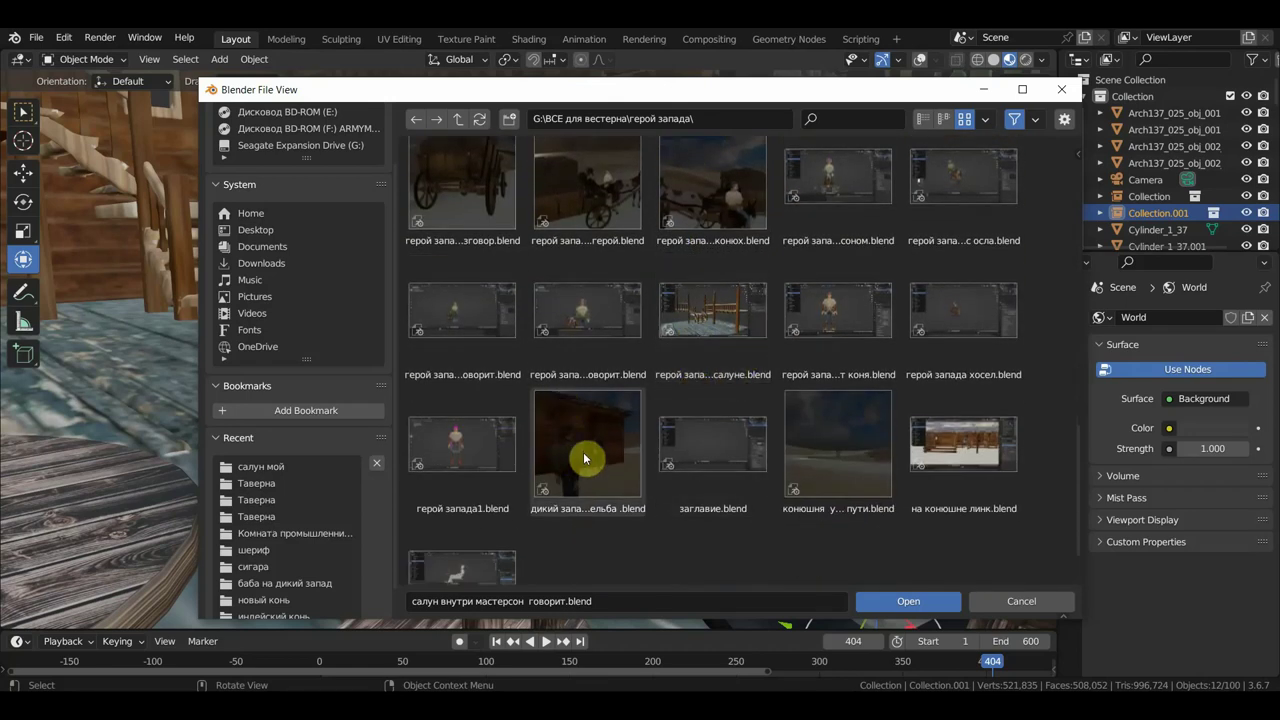
pyautogui.click(712, 326)
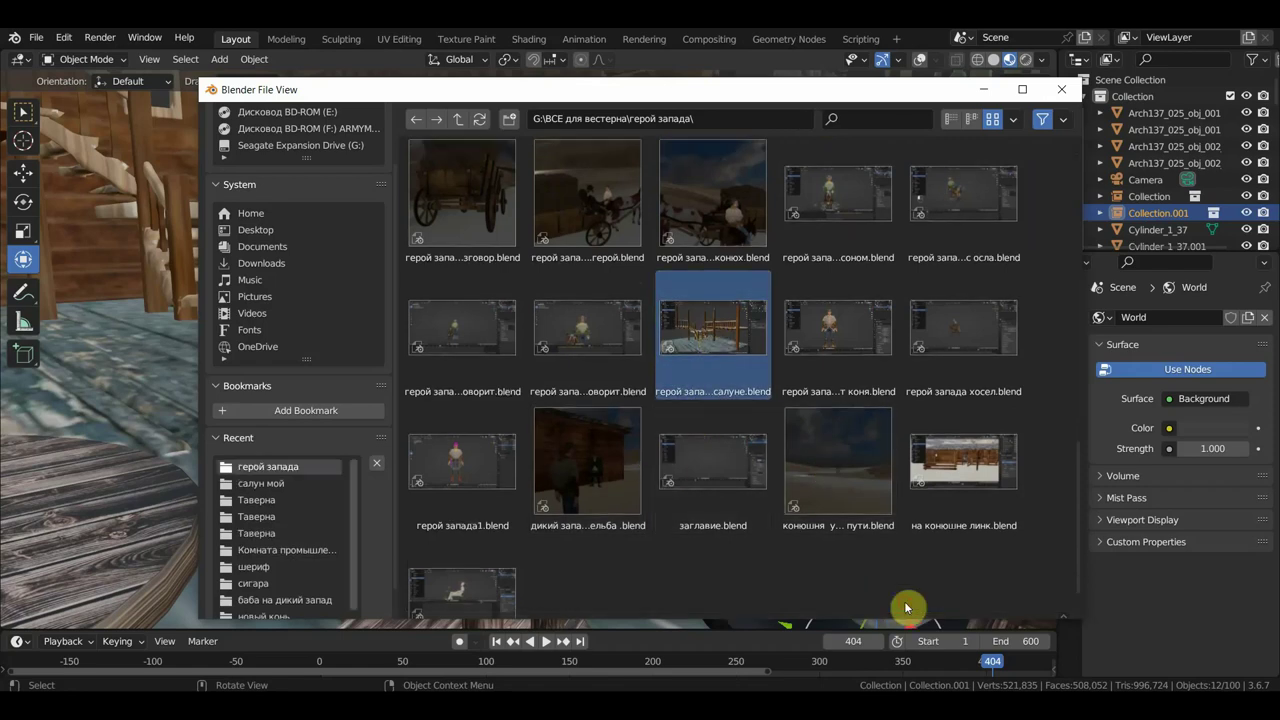
pyautogui.click(906, 602)
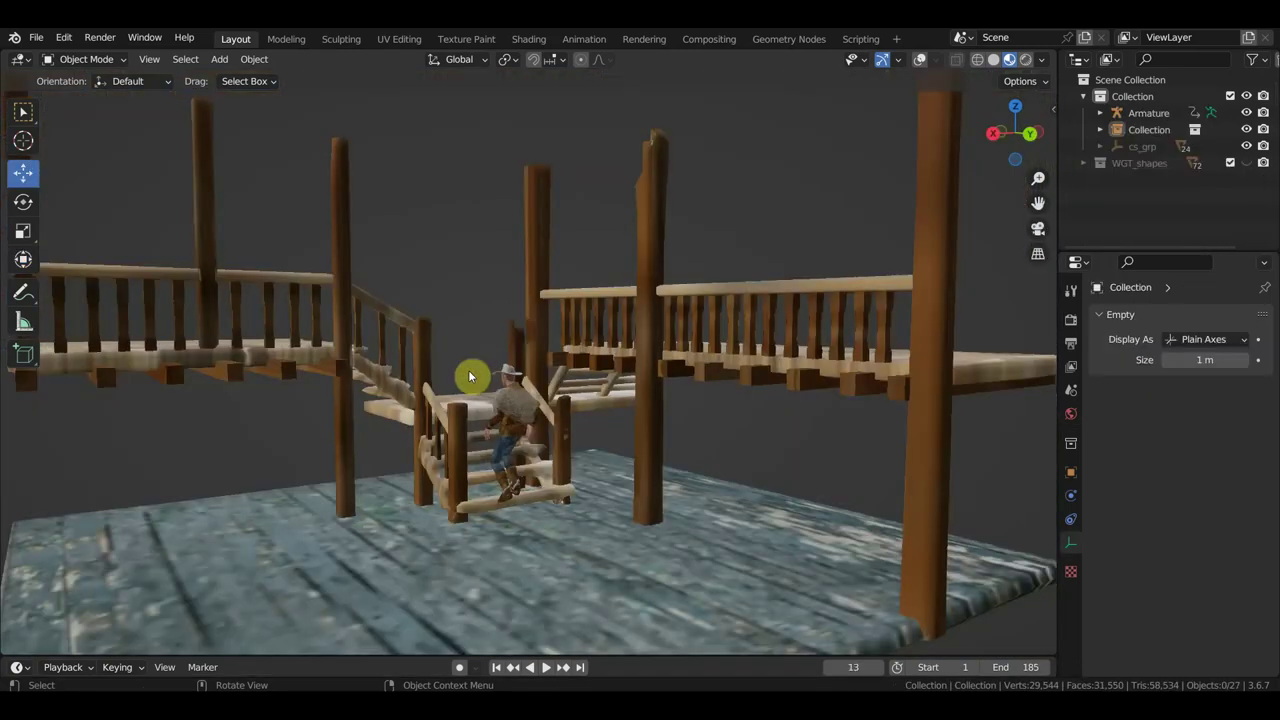
# - Enlarge the timeline area and scrub forward through the cowboy's walk
pyautogui.scroll(2, 607, 381)
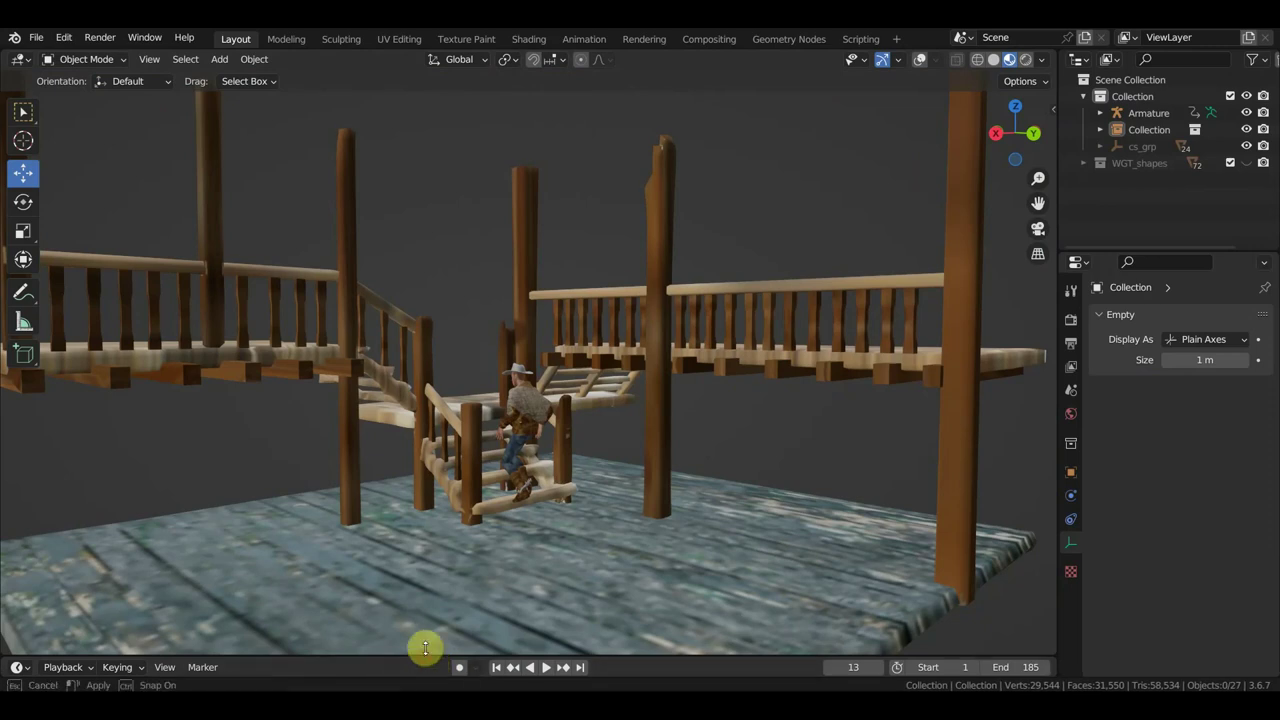
pyautogui.moveTo(428, 665); pyautogui.dragTo(430, 603)
pyautogui.moveTo(262, 626)
pyautogui.mouseDown()
pyautogui.moveTo(214, 626)
pyautogui.moveTo(763, 646)
pyautogui.mouseUp()
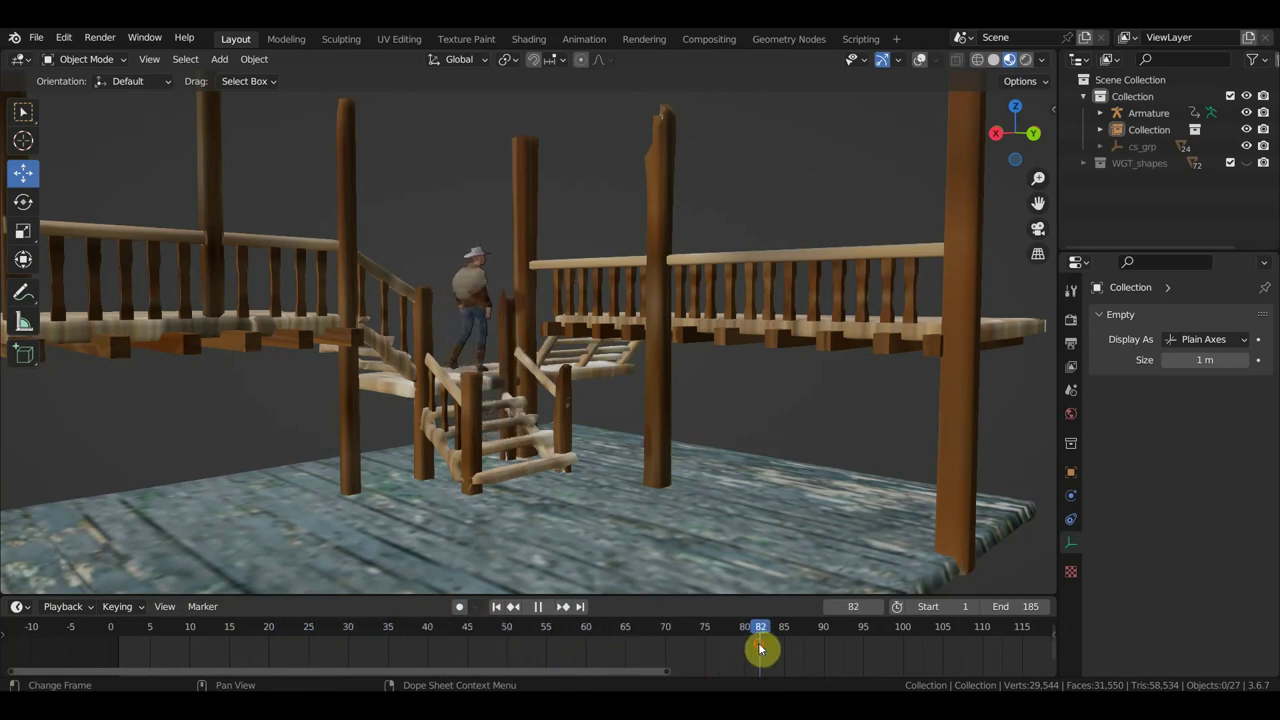
# - Play the walk from frame 1, pause at frame 178, and select the stairs-and-balcony set
pyautogui.click(118, 636)
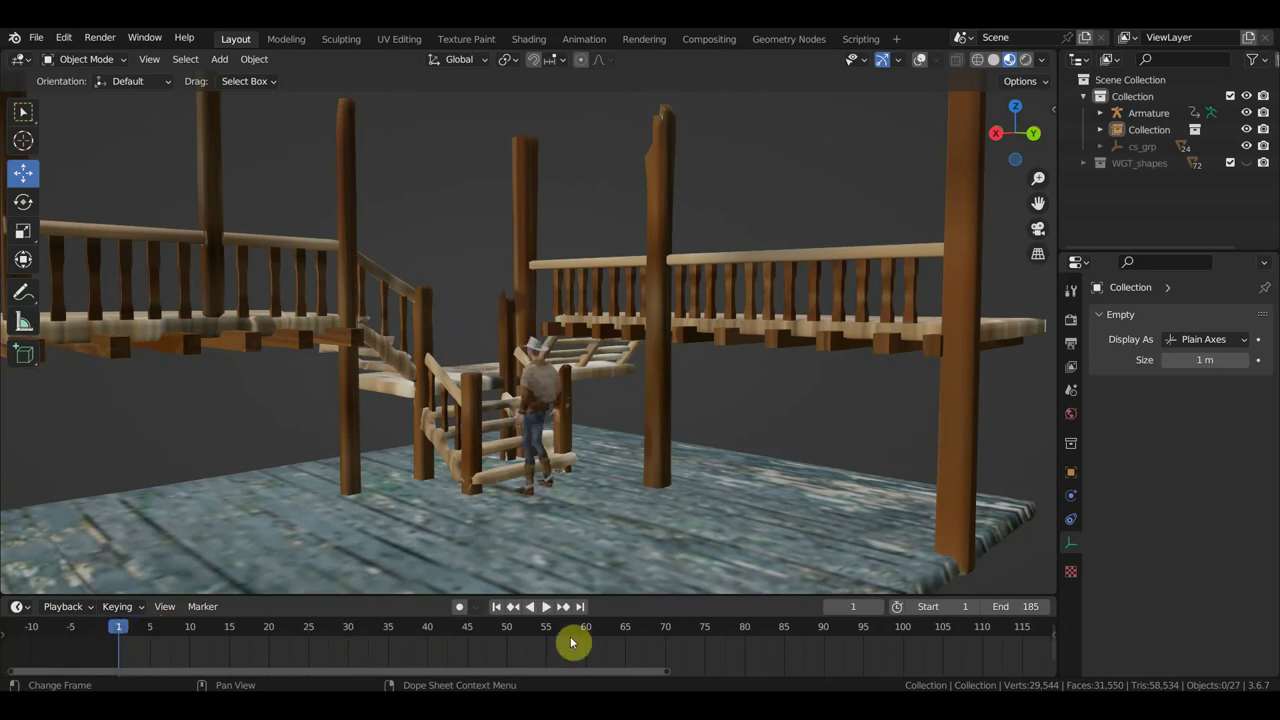
pyautogui.click(543, 609)
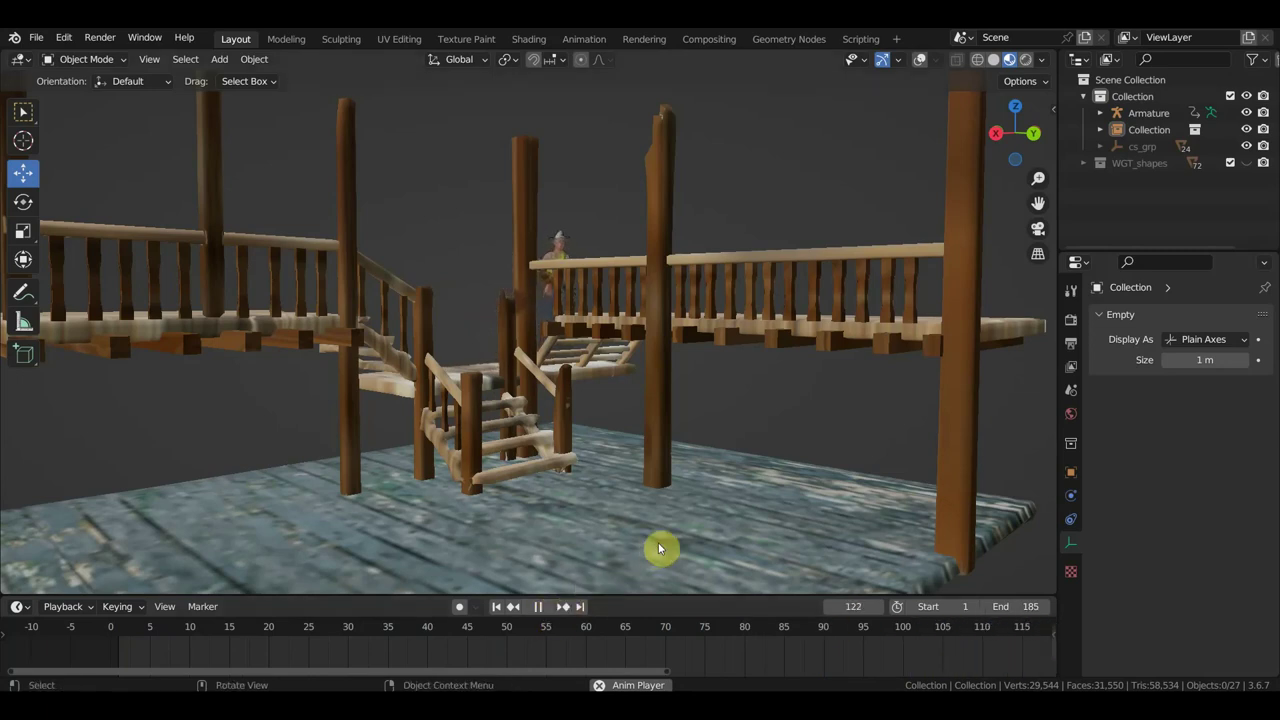
pyautogui.click(538, 606)
pyautogui.scroll(-3, 740, 530)
pyautogui.scroll(1, 755, 527)
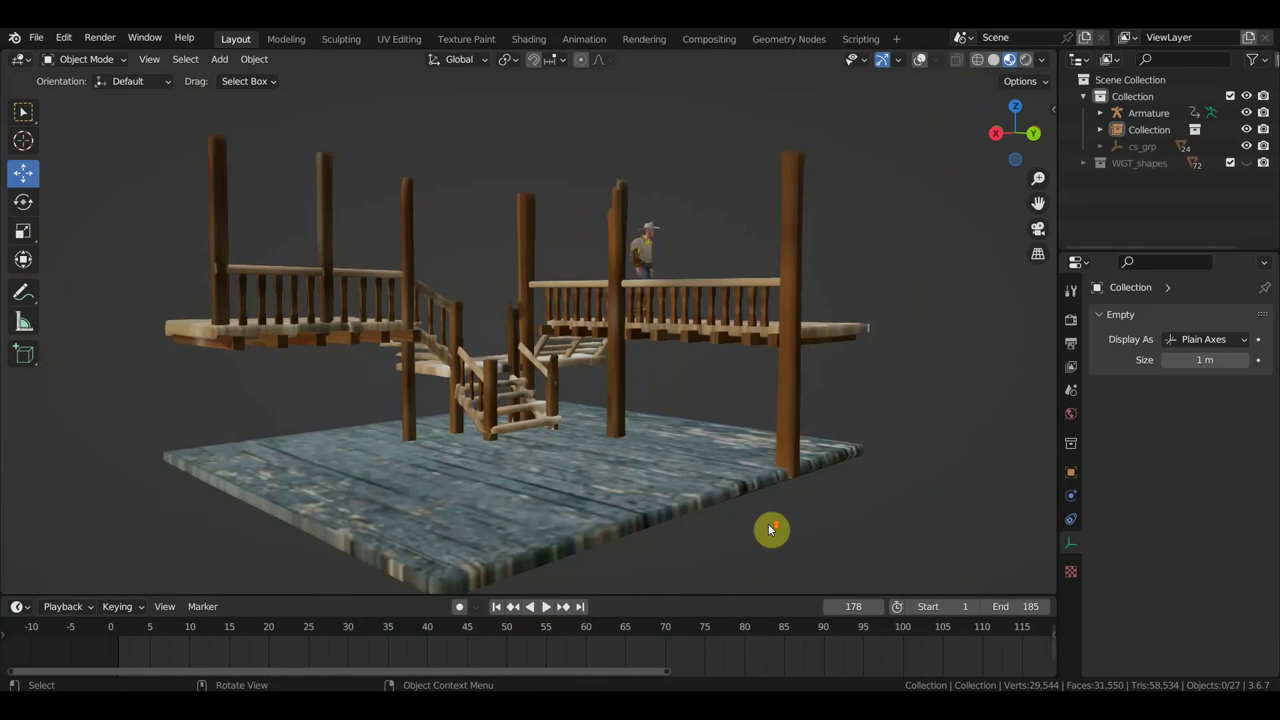
pyautogui.click(648, 497)
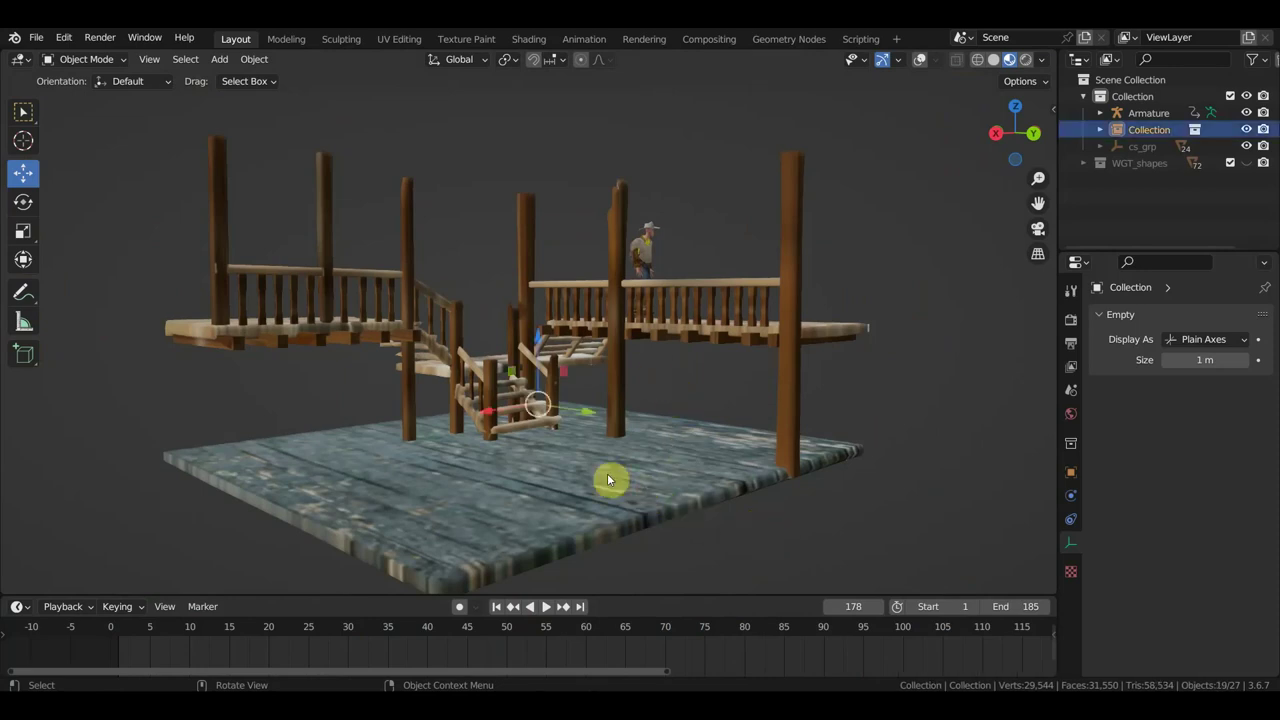
# - Turn on viewport overlays, dismiss the pop-ups, and delete the wooden stairs-and-balcony set
pyautogui.click(920, 59)
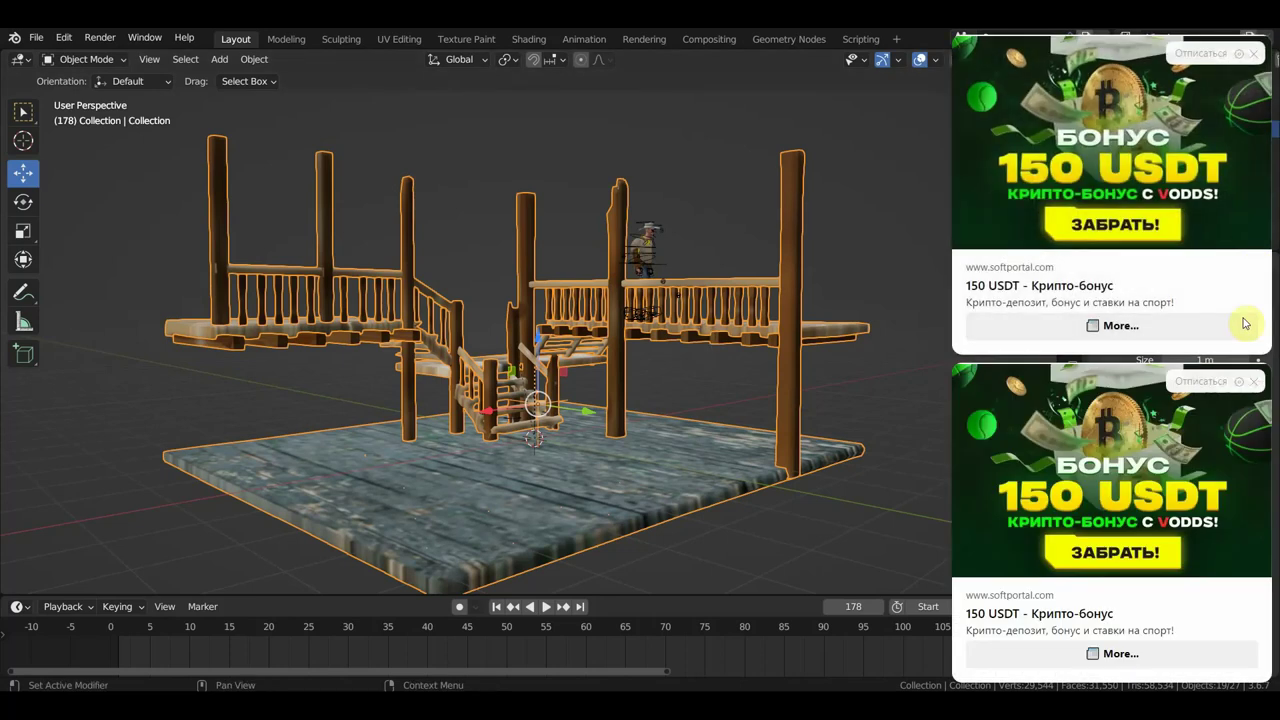
pyautogui.click(1254, 382)
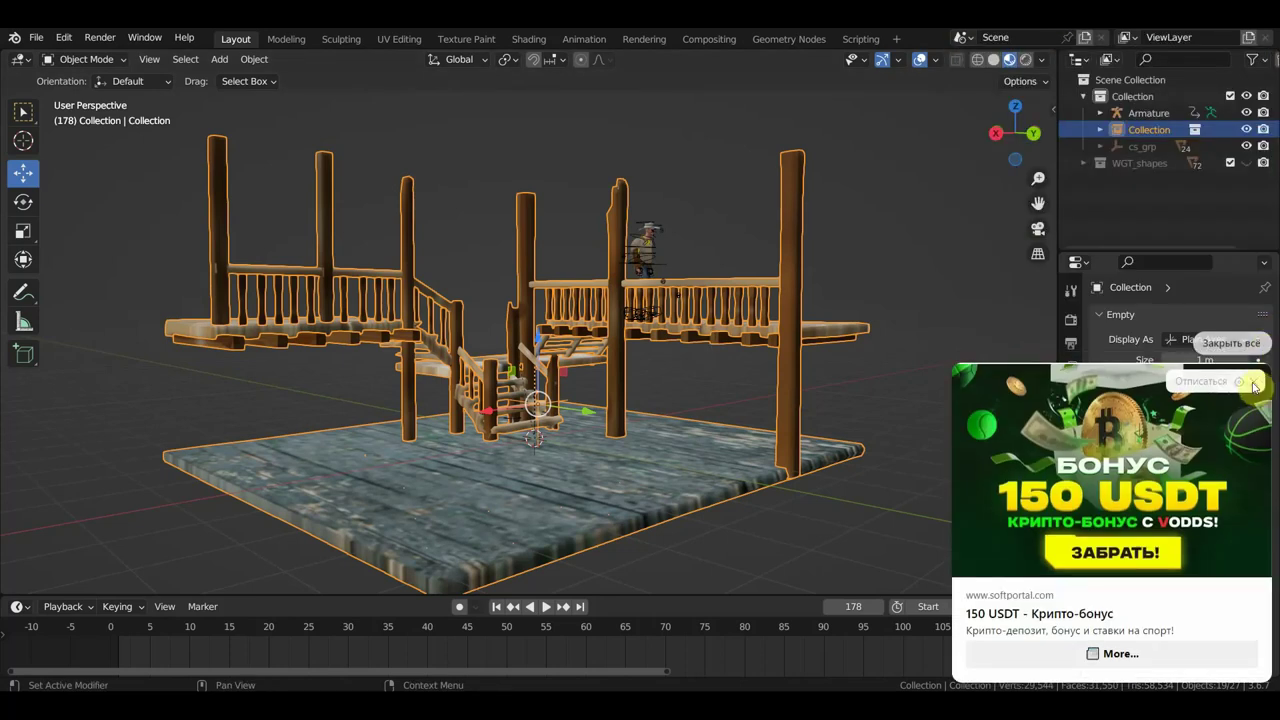
pyautogui.click(1254, 386)
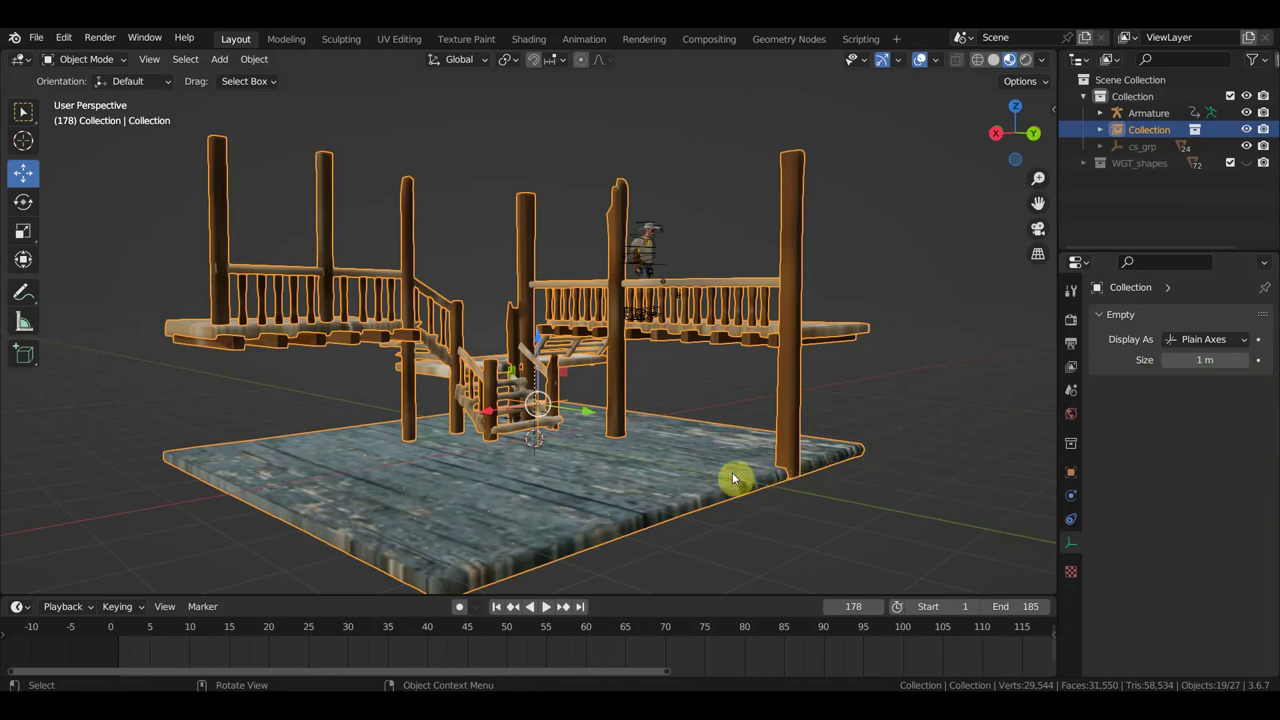
pyautogui.press('Delete')
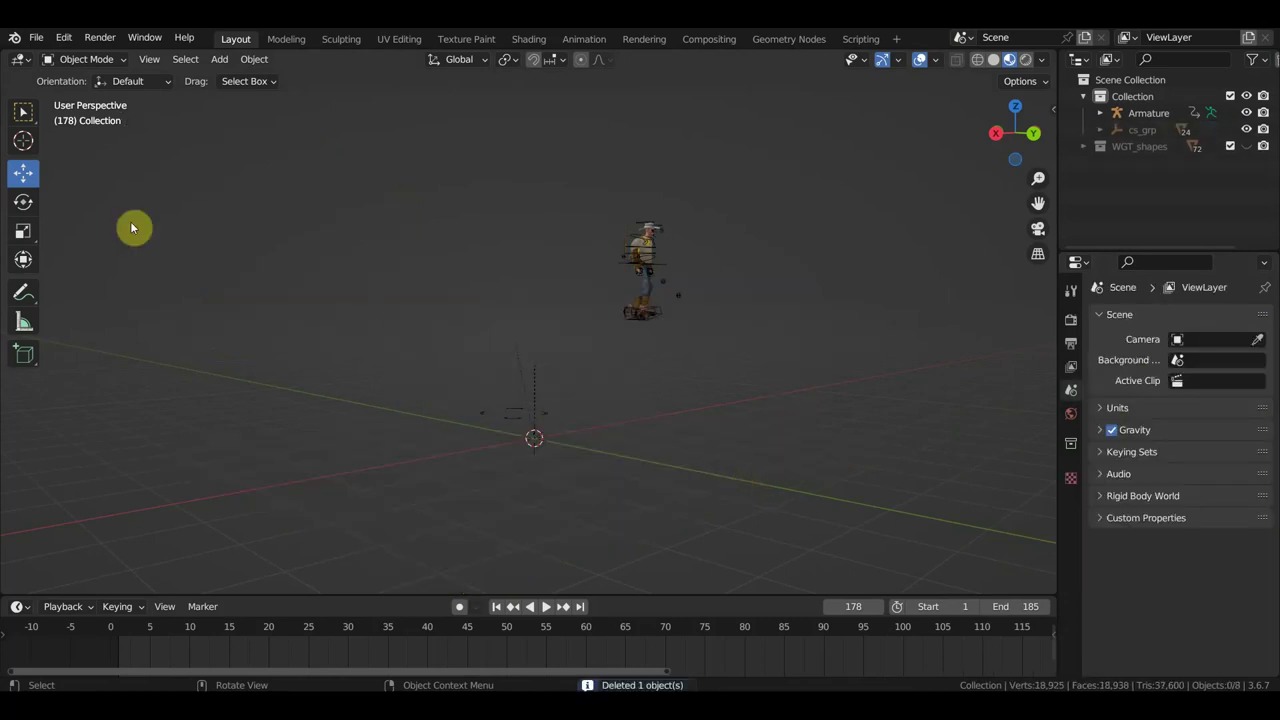
# - Save the scene file and show the recent files list
pyautogui.click(36, 38)
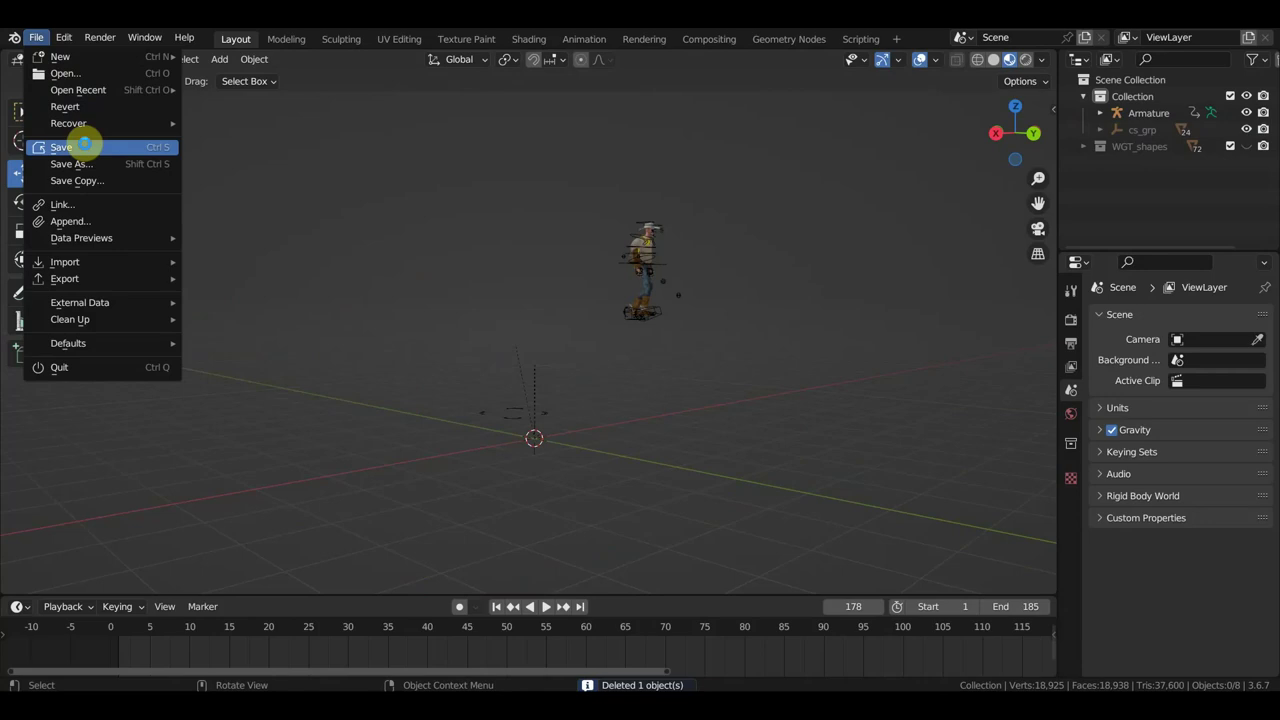
pyautogui.click(84, 146)
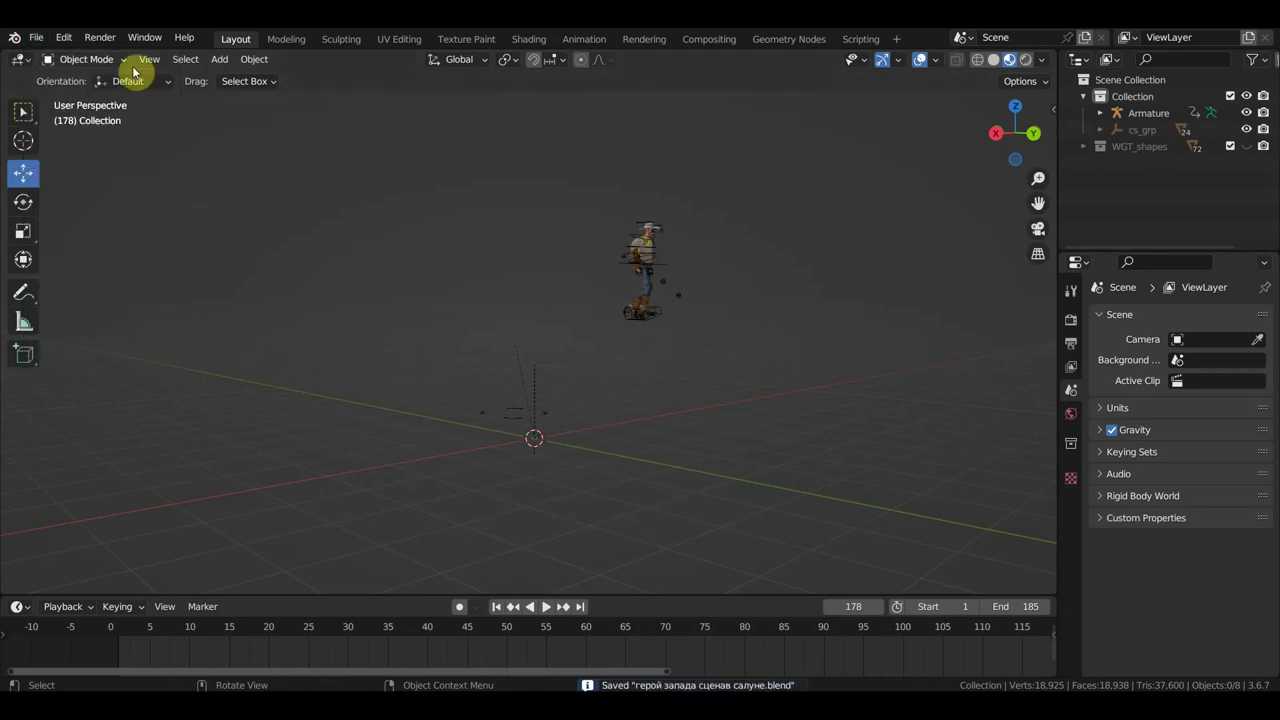
pyautogui.click(44, 42)
pyautogui.moveTo(78, 90)
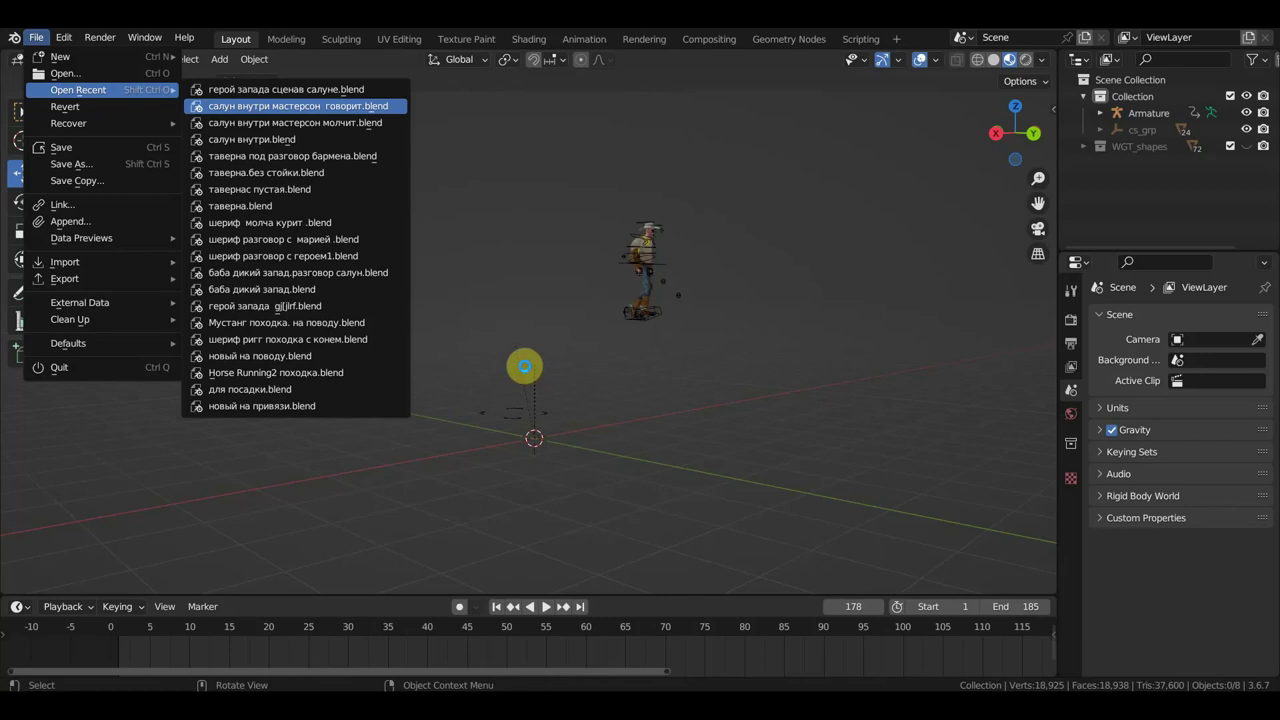
# - Reopen 'салун внутри мастерсон говорит.blend' from recent files and turn on viewport overlays
pyautogui.press('Return')
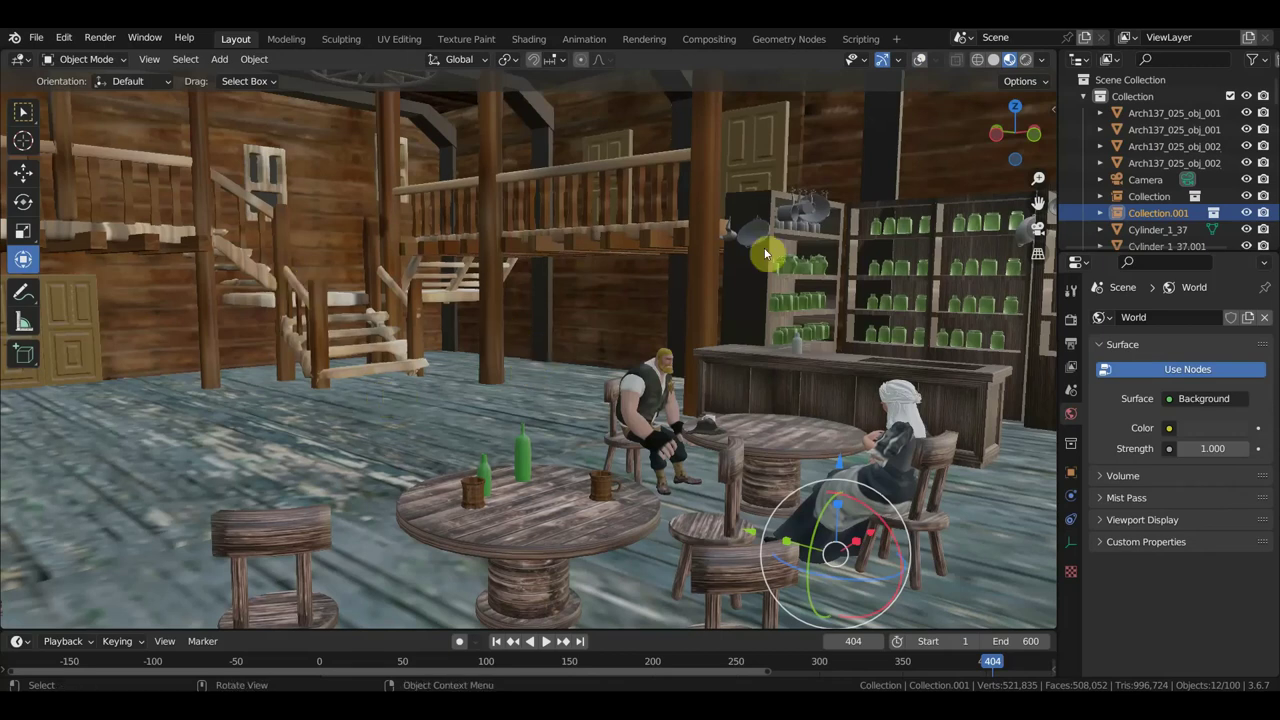
pyautogui.click(921, 62)
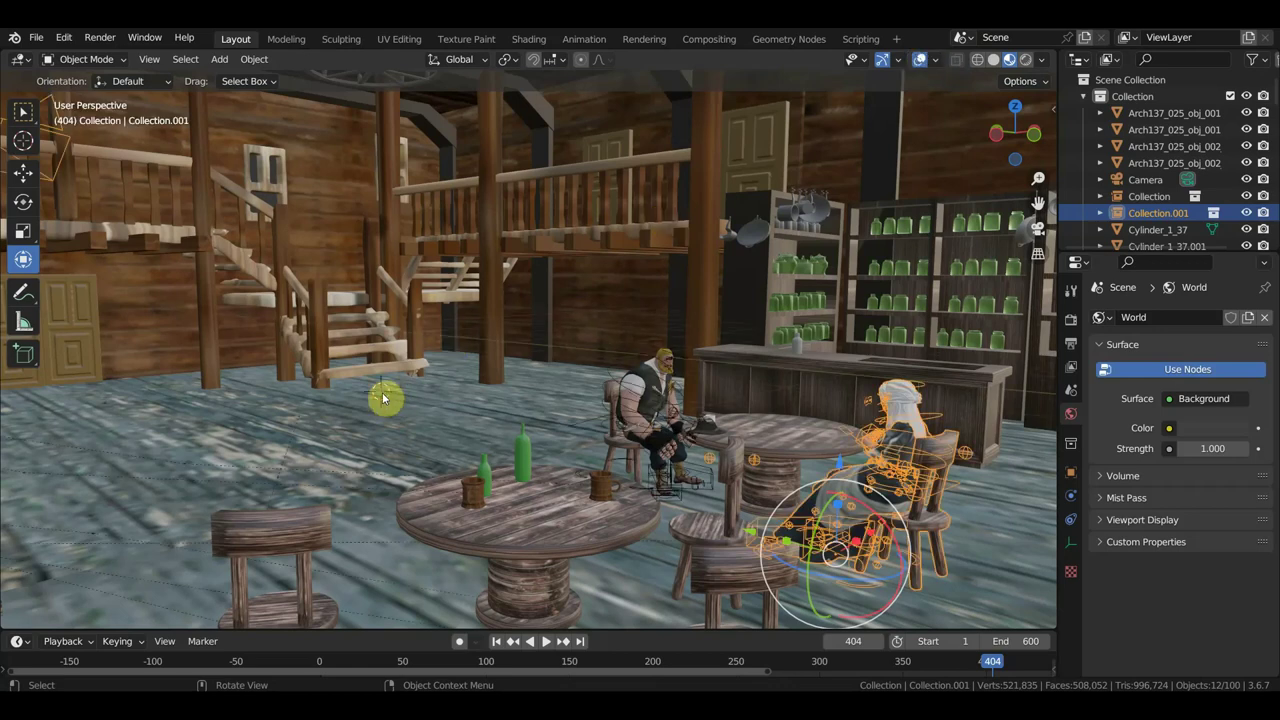
pyautogui.scroll(-1, 62, 180)
pyautogui.scroll(1, 101, 184)
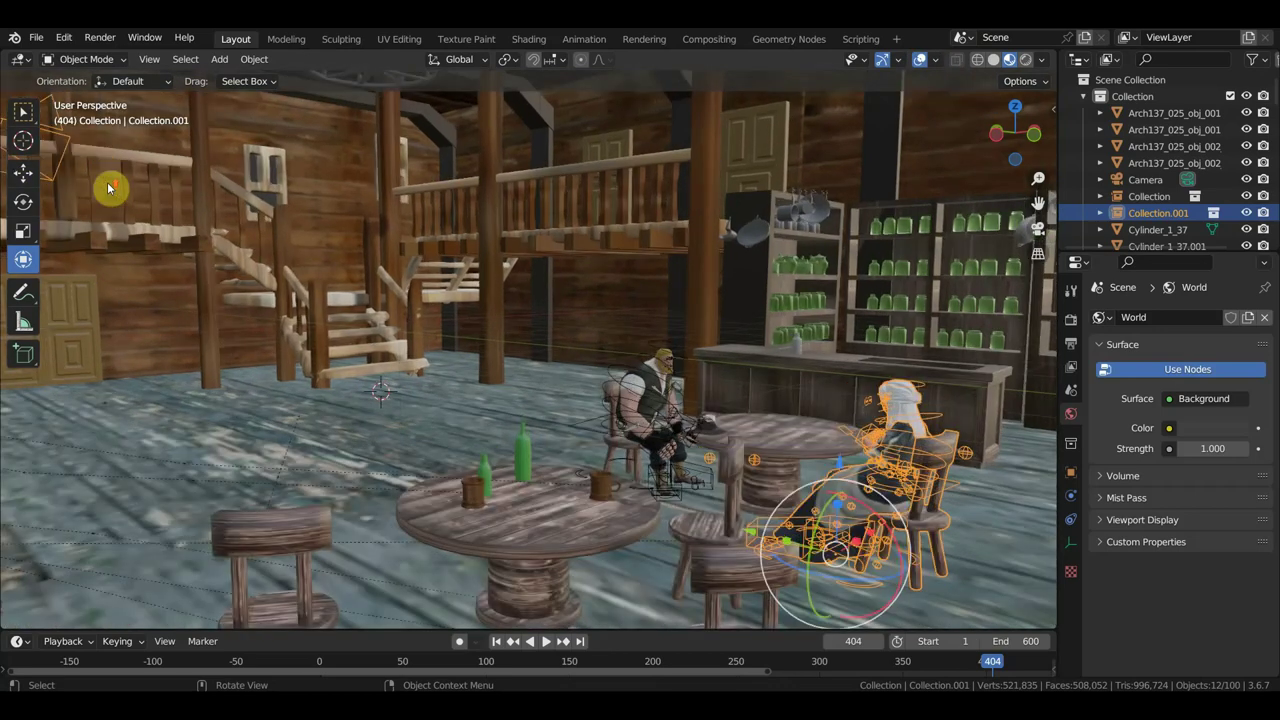
pyautogui.click(35, 40)
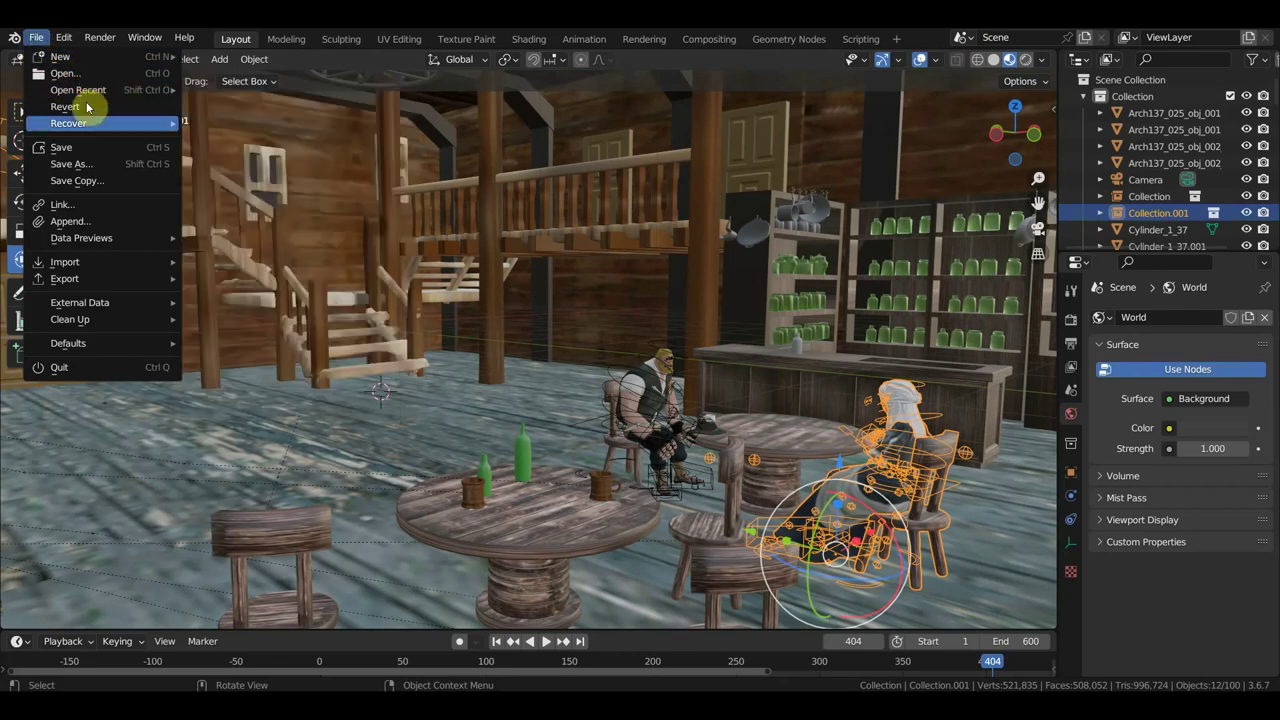
# - Start File > Link and browse to the recent герой запада folder
pyautogui.click(102, 206)
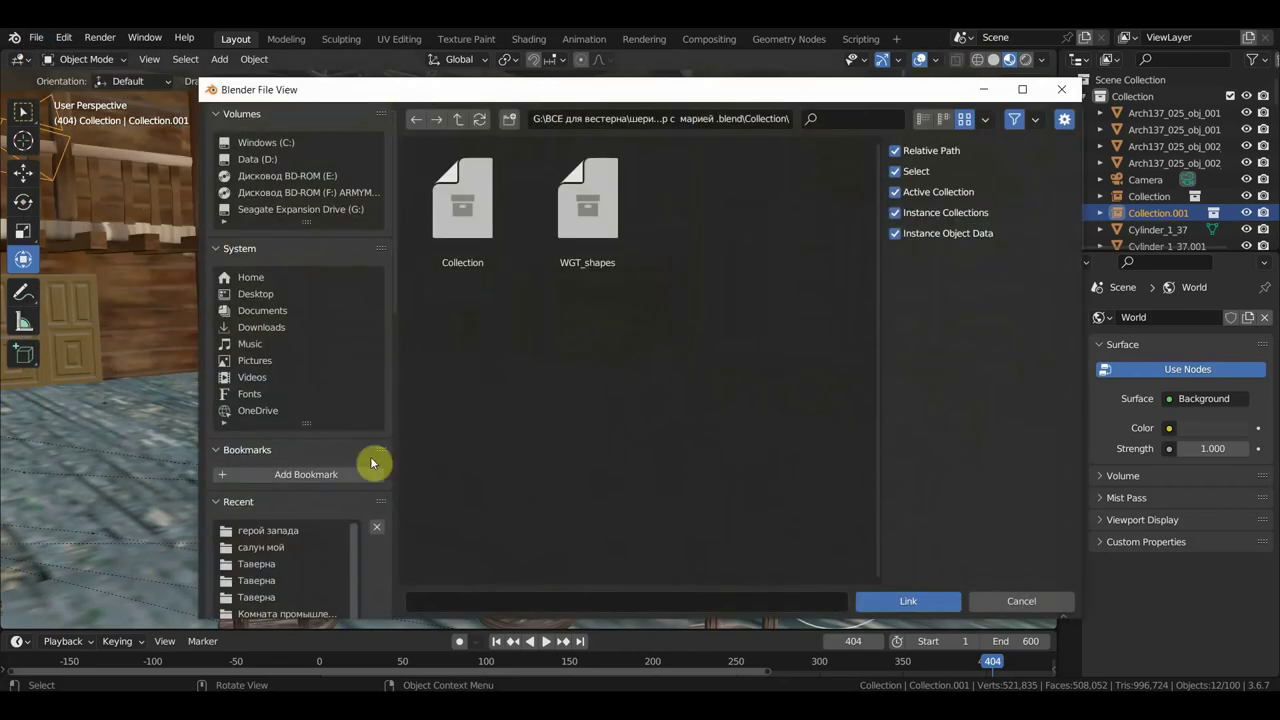
pyautogui.click(252, 531)
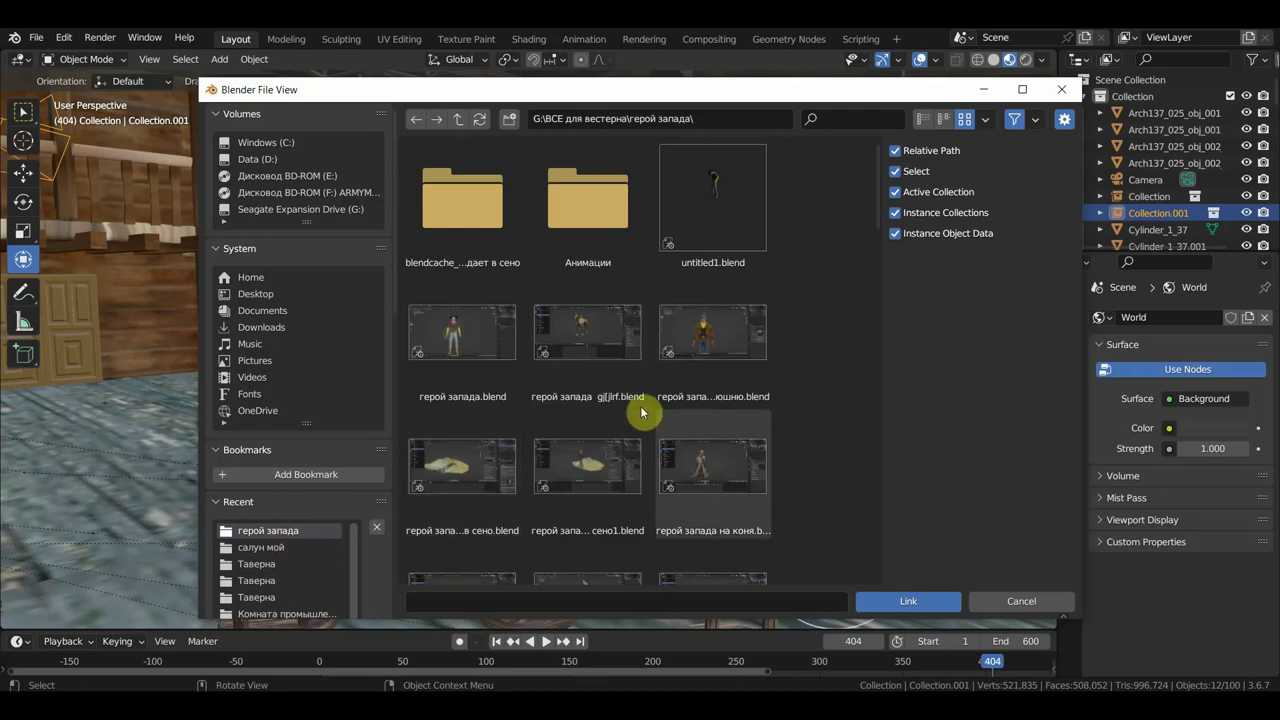
pyautogui.scroll(-3, 650, 425)
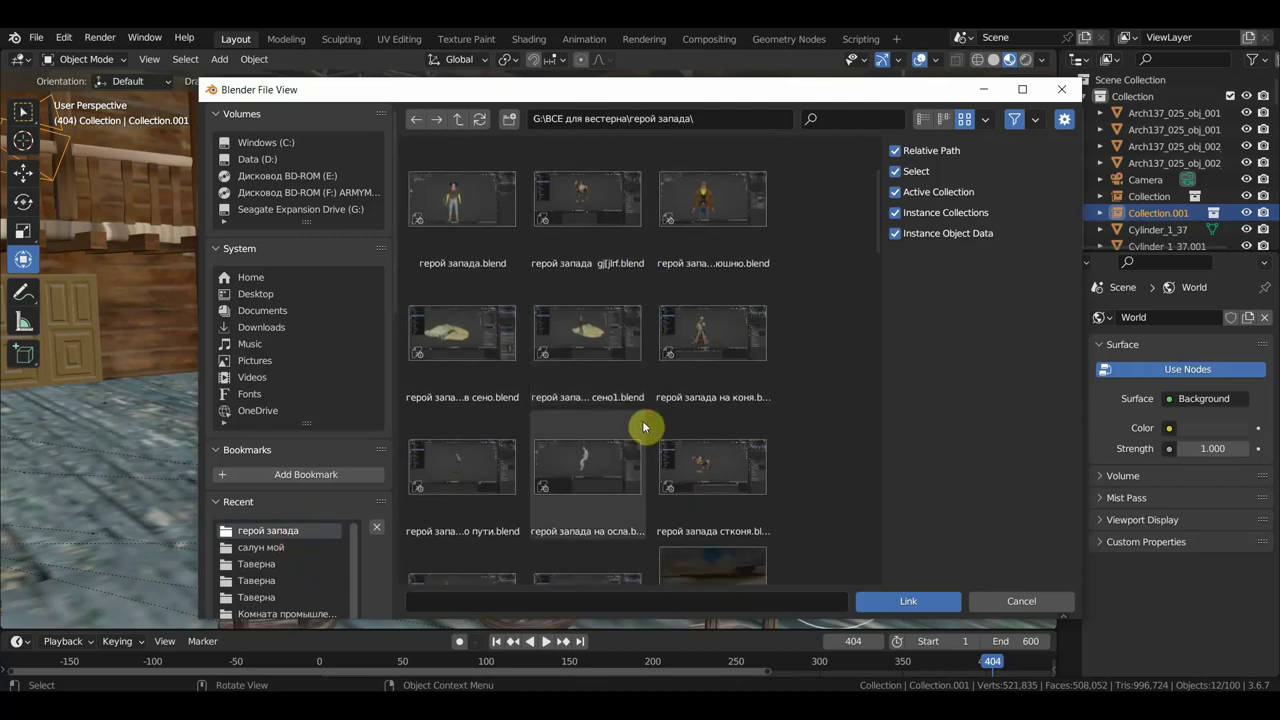
pyautogui.scroll(-3, 643, 425)
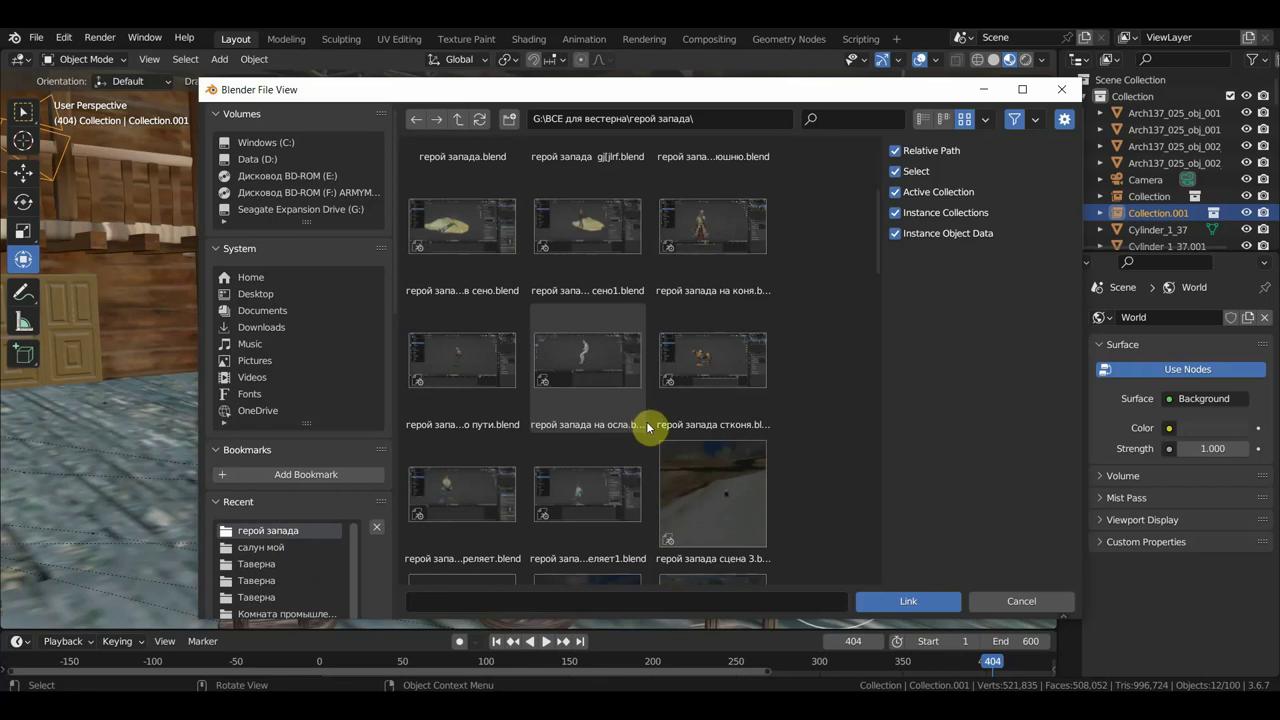
pyautogui.scroll(-1, 648, 428)
pyautogui.scroll(-3, 648, 428)
pyautogui.scroll(-3, 650, 428)
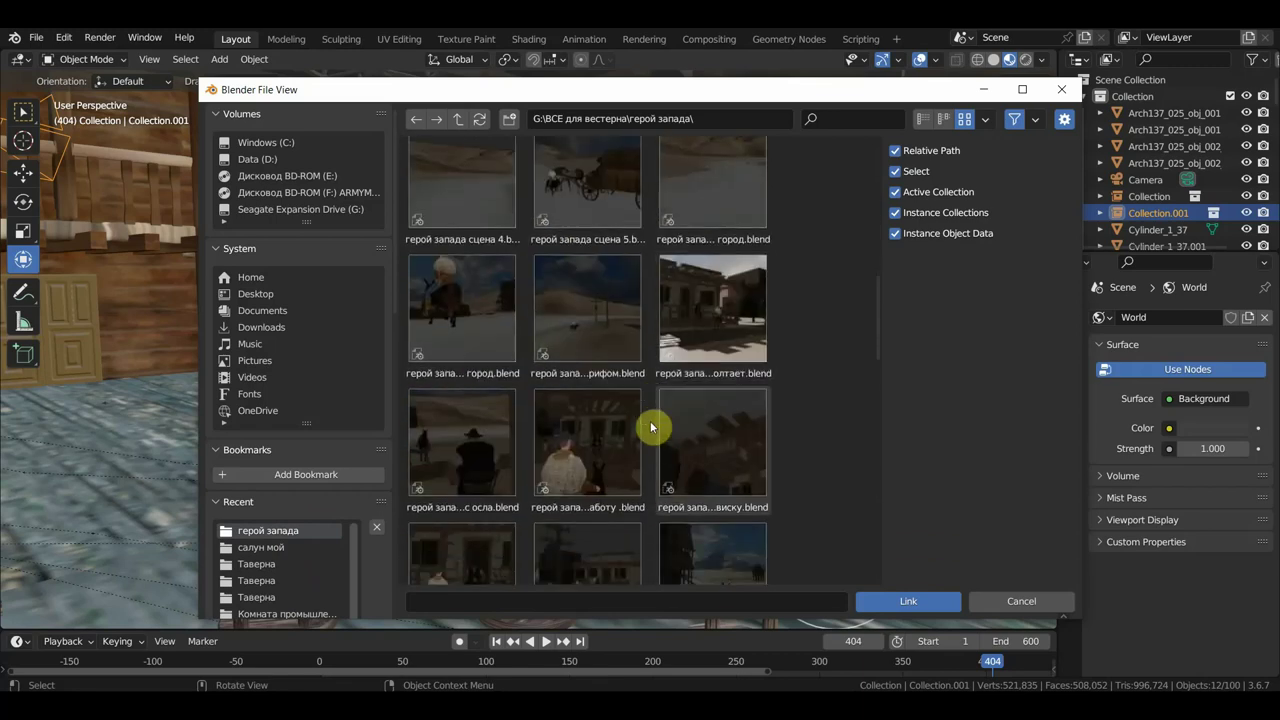
pyautogui.scroll(-2, 650, 428)
pyautogui.scroll(-2, 650, 428)
pyautogui.scroll(-2, 650, 428)
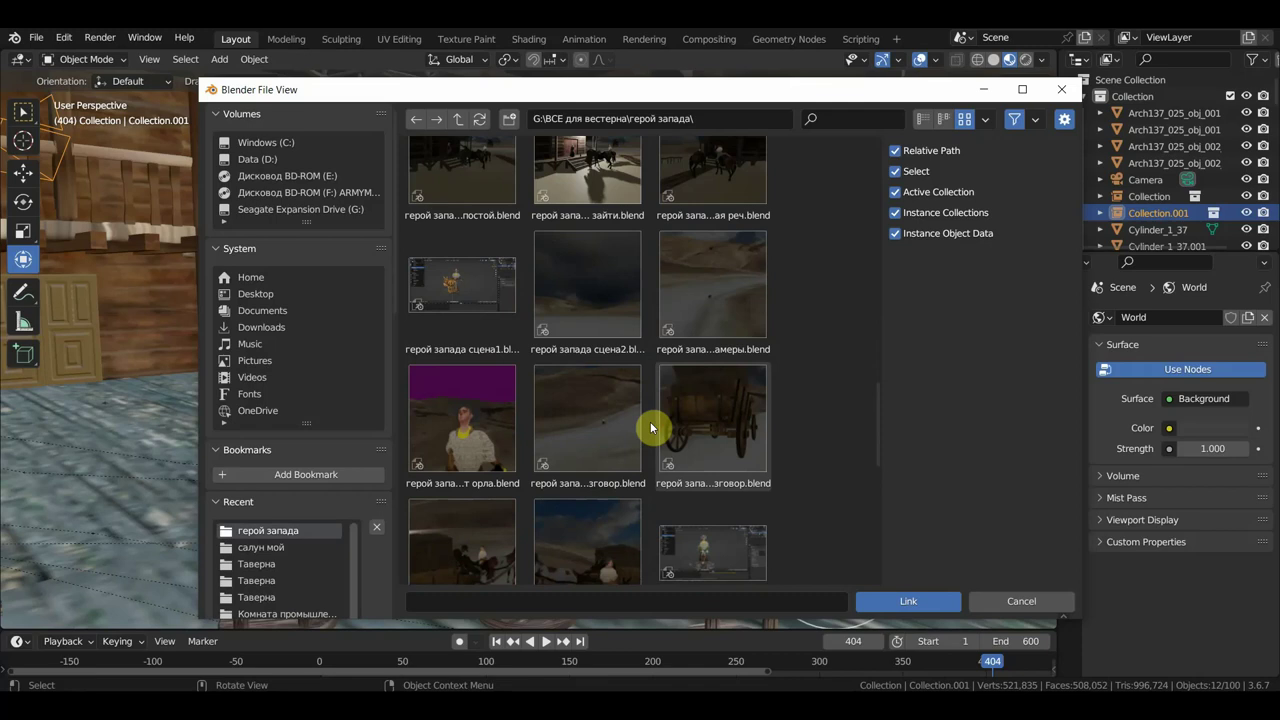
pyautogui.scroll(-2, 657, 424)
pyautogui.scroll(-3, 657, 421)
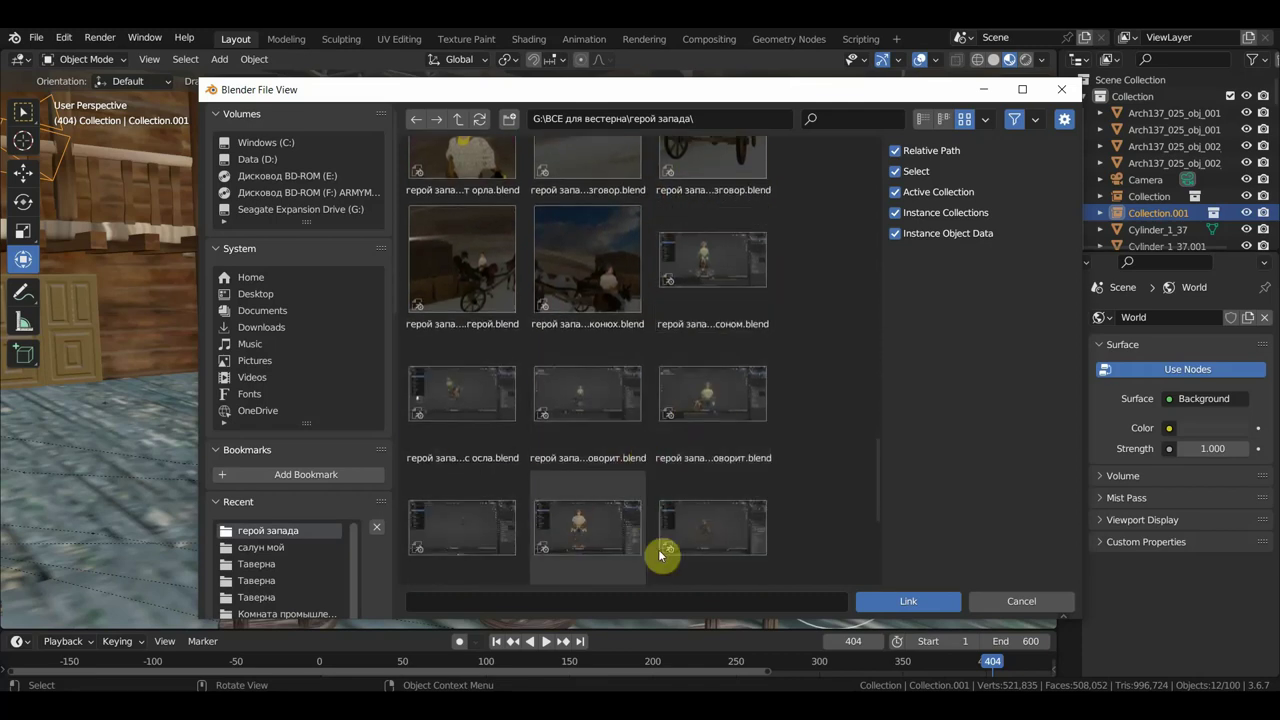
pyautogui.scroll(-1, 530, 548)
# - Open 'герой запада сценая салуне.blend' for linking and enter its Collection category
pyautogui.click(478, 481)
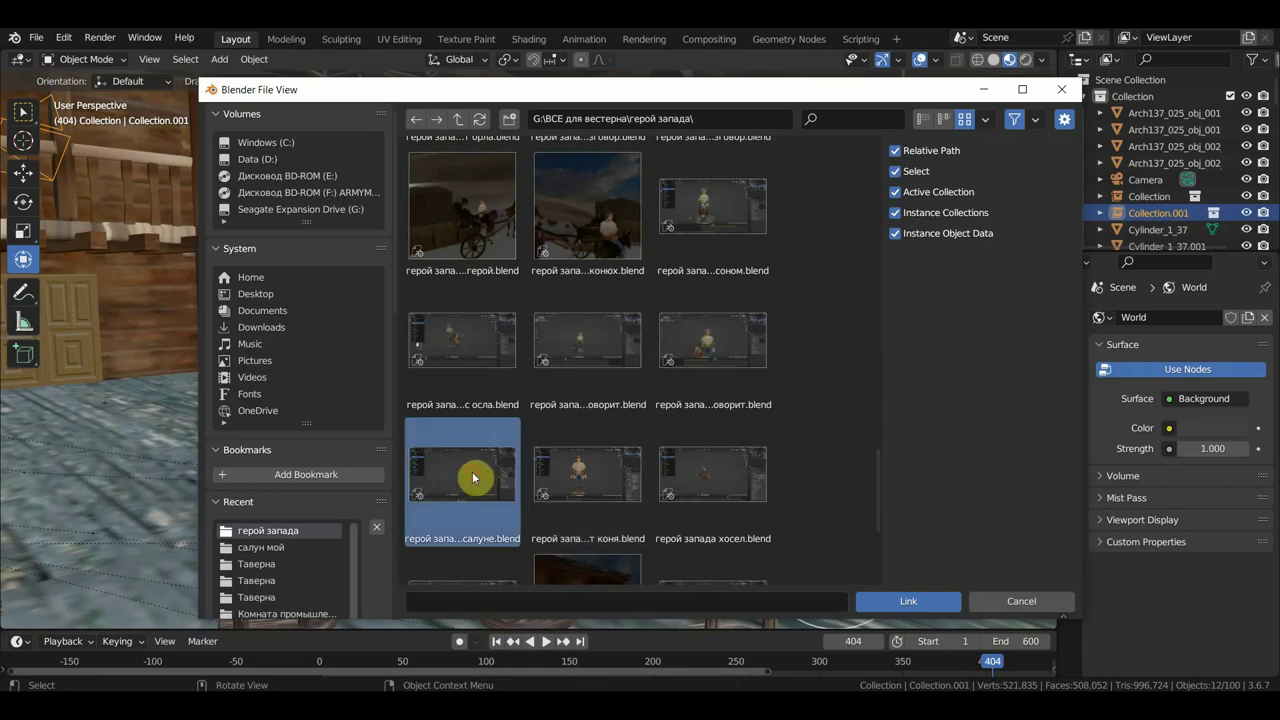
pyautogui.click(904, 603)
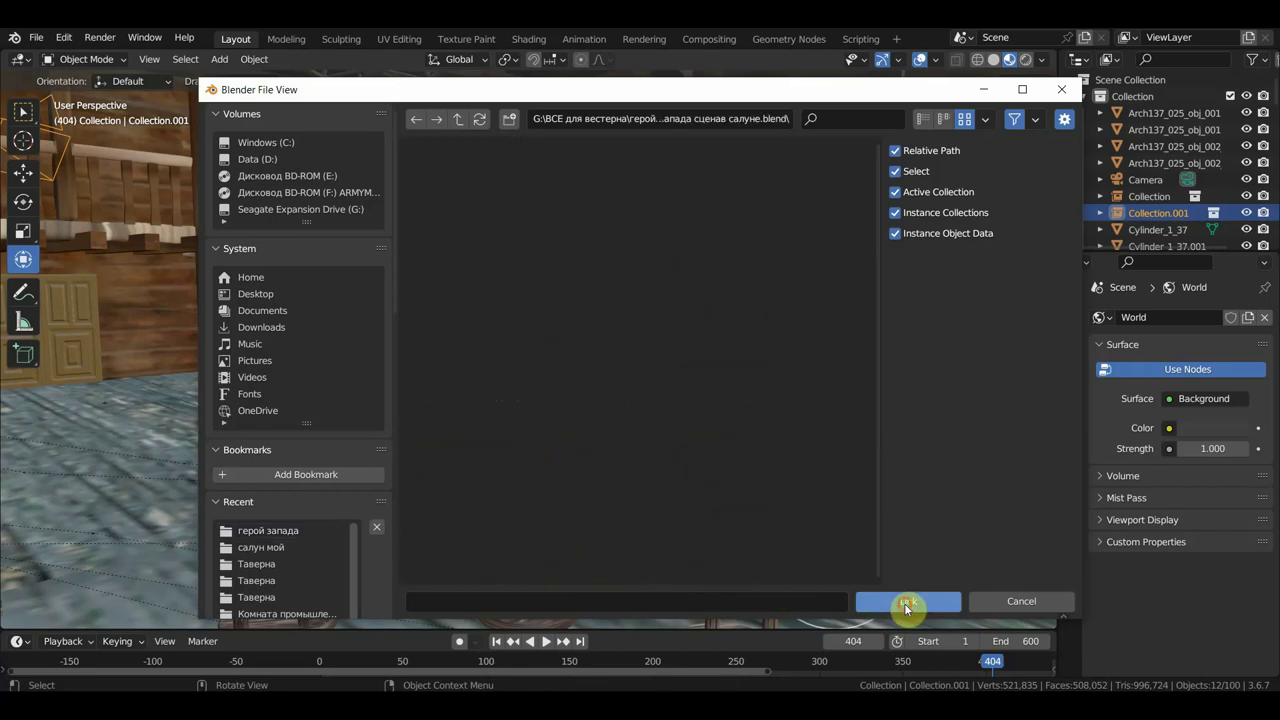
pyautogui.click(479, 358)
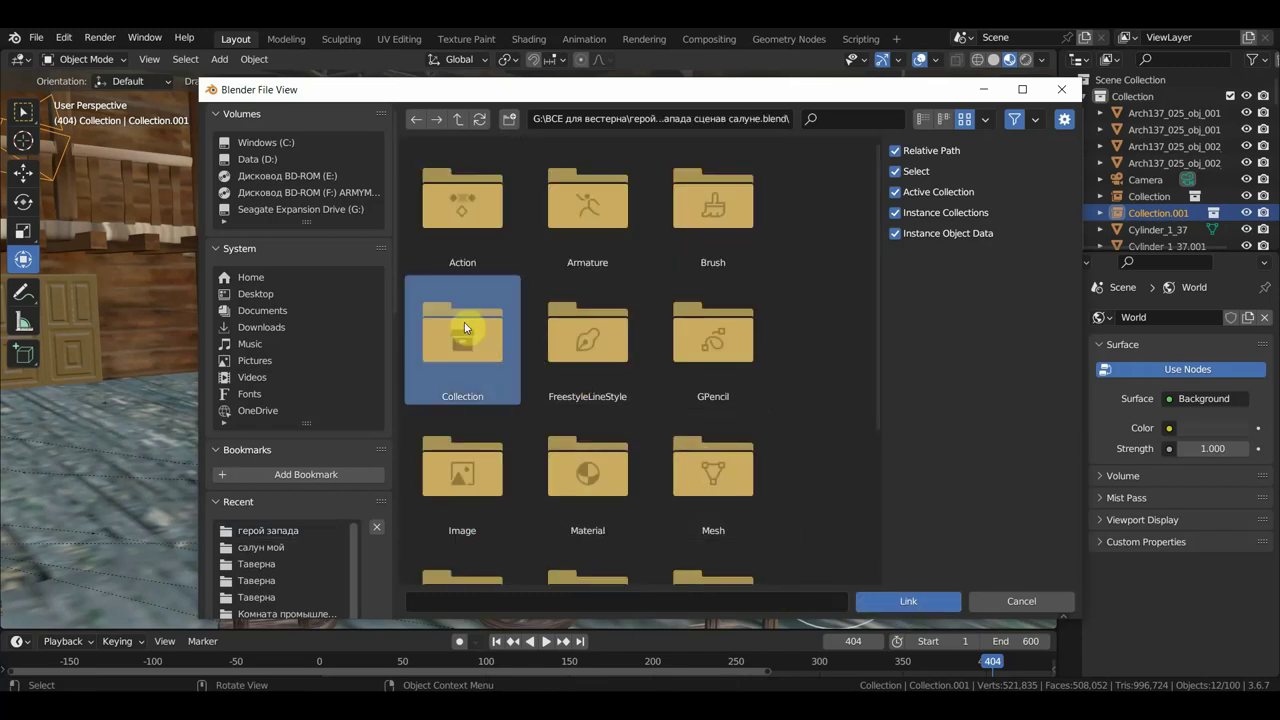
pyautogui.doubleClick(483, 357)
# - Link the cowboy collection, preview its animation, and return to the first frame
pyautogui.doubleClick(466, 255)
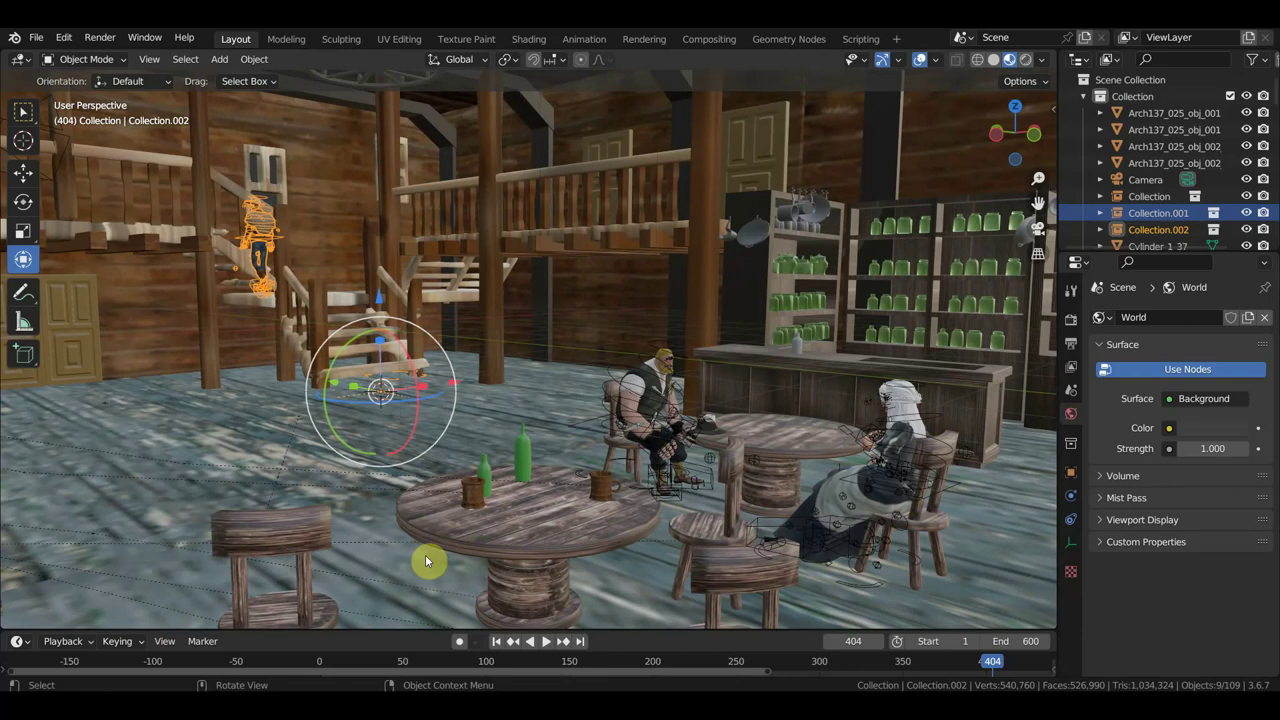
pyautogui.moveTo(980, 659); pyautogui.dragTo(714, 663)
pyautogui.press('space')
pyautogui.moveTo(428, 663); pyautogui.dragTo(386, 663)
pyautogui.press('space')
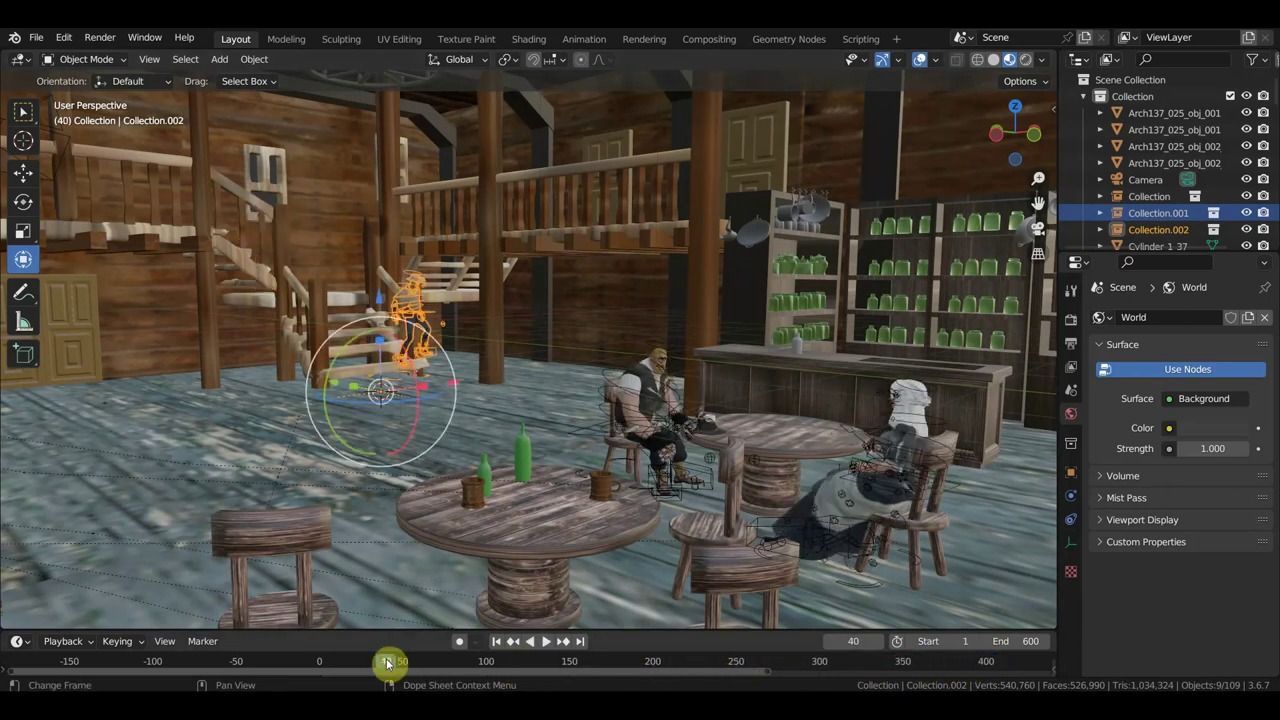
pyautogui.click(495, 641)
# - Rotate the cowboy around Z to face the stairs and resize him
pyautogui.scroll(3, 444, 448)
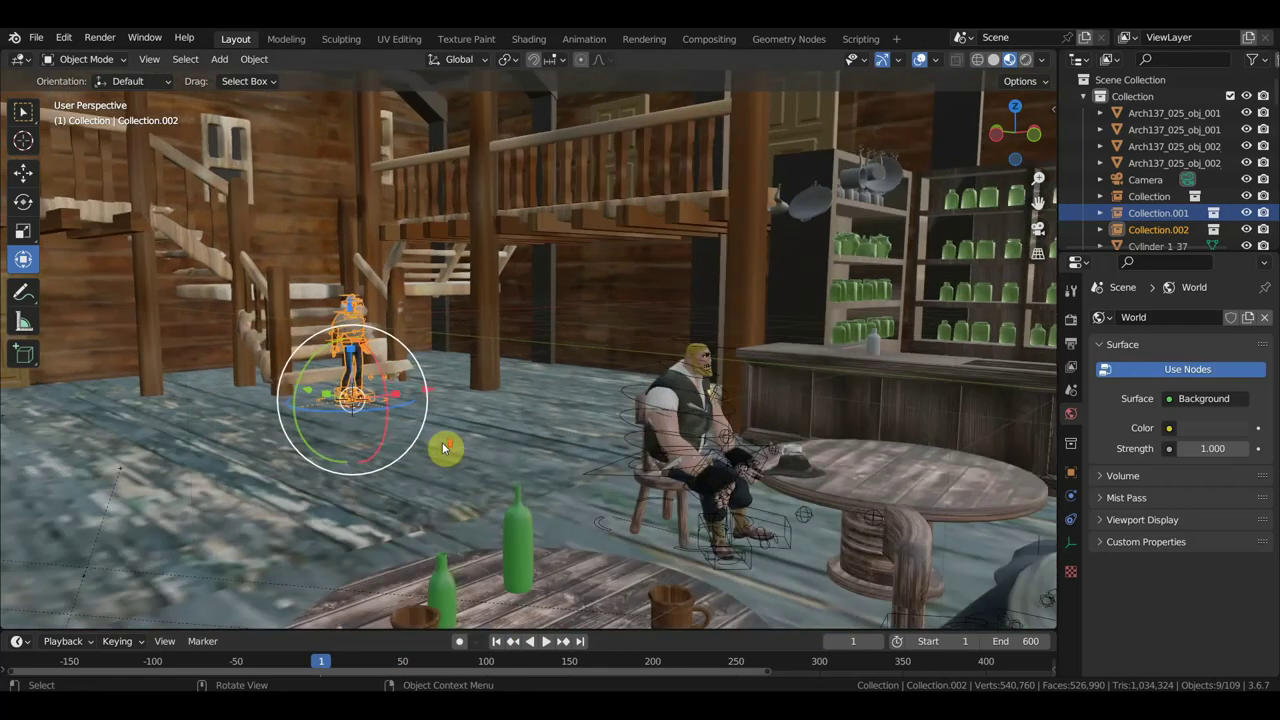
pyautogui.scroll(2, 362, 424)
pyautogui.scroll(2, 362, 424)
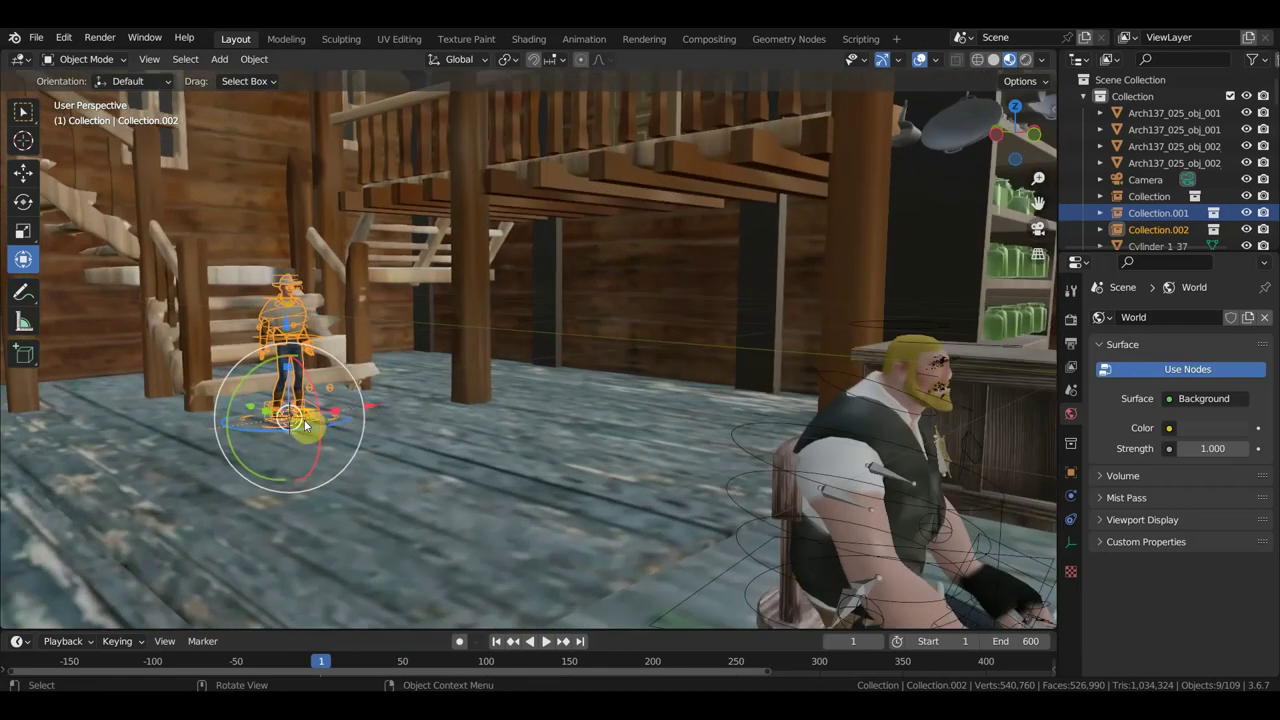
pyautogui.moveTo(264, 429); pyautogui.dragTo(375, 424)
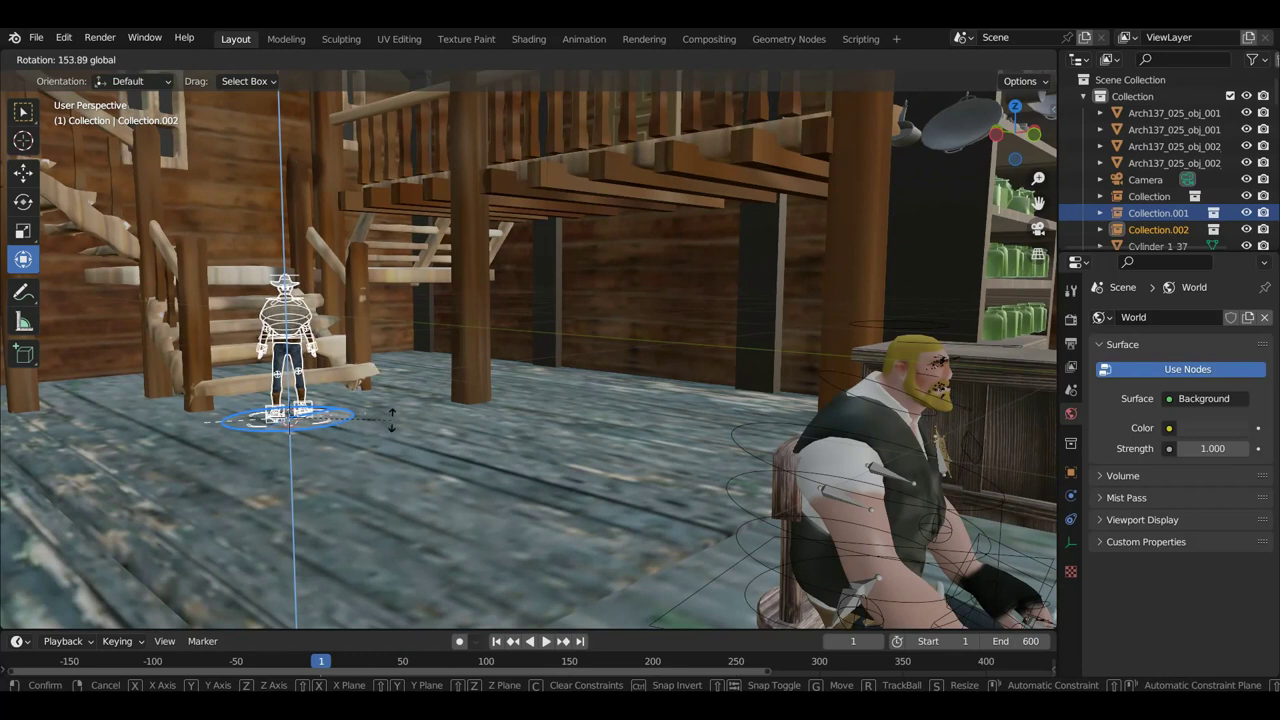
pyautogui.moveTo(410, 420); pyautogui.dragTo(411, 424)
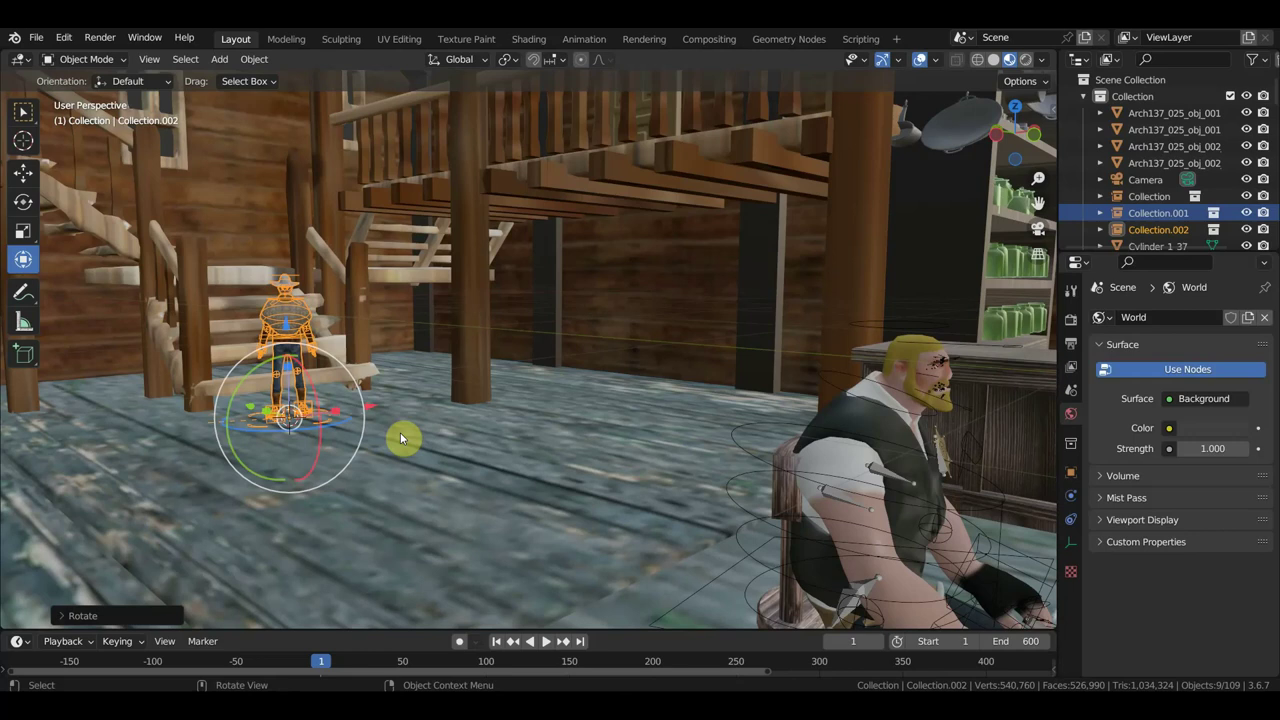
pyautogui.press('s')
pyautogui.click(424, 443)
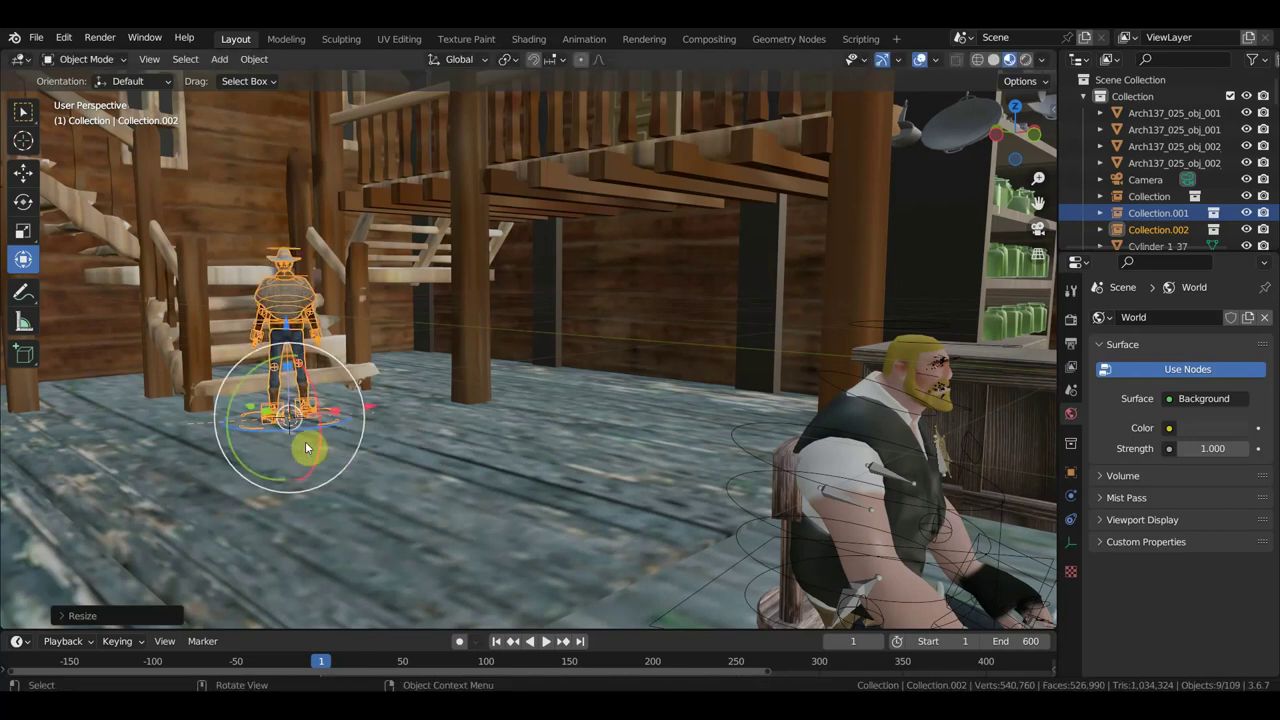
pyautogui.press('r')
pyautogui.press('z')
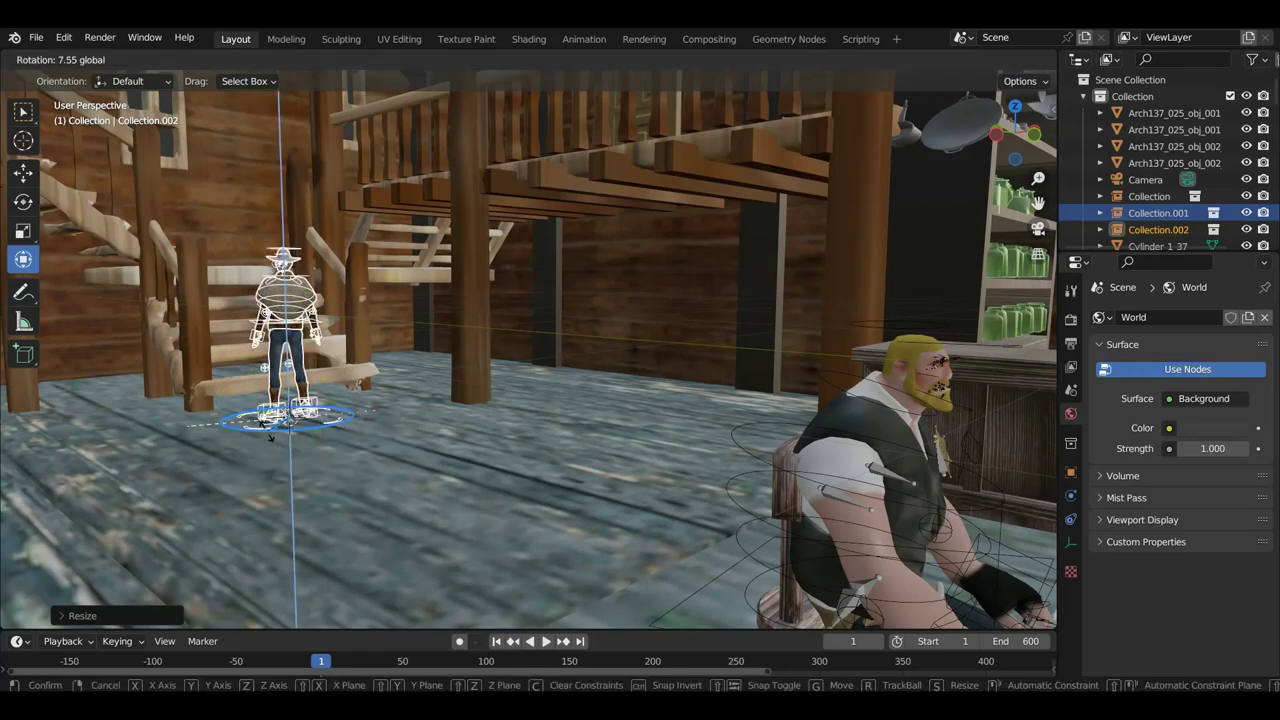
pyautogui.click(345, 598)
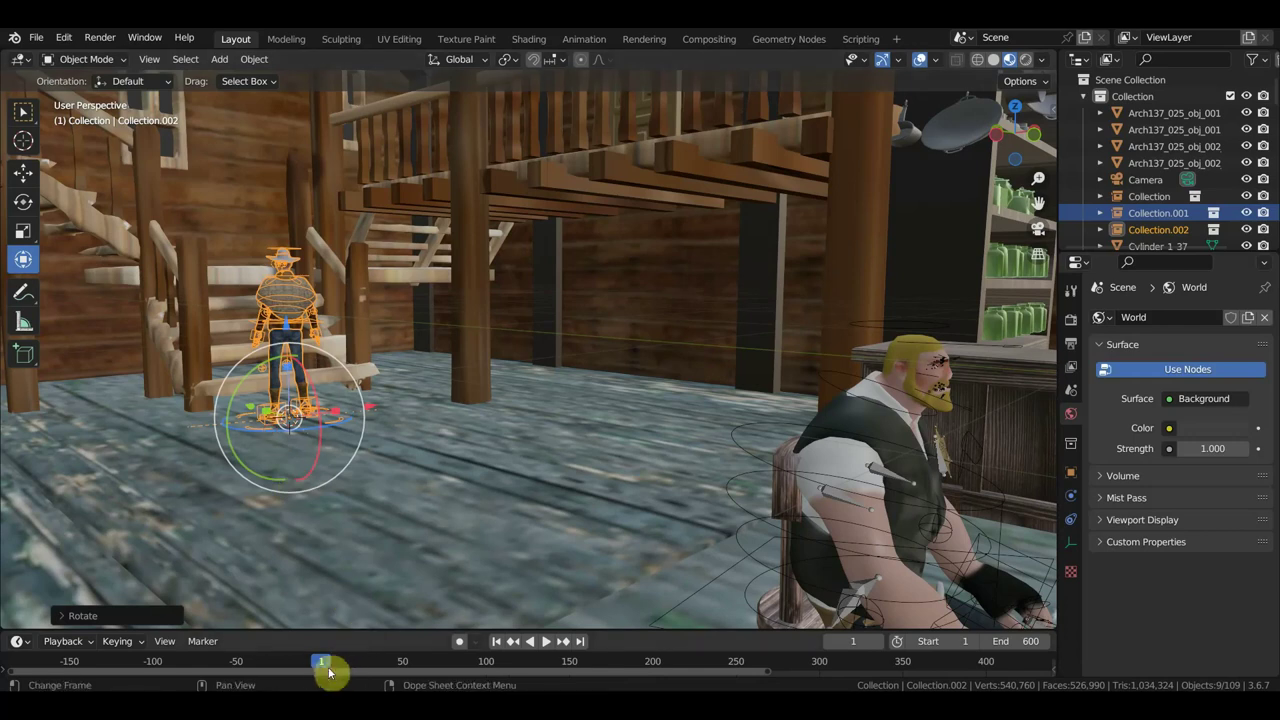
# - Check the walk playback, then lower the cowboy along Z onto the step
pyautogui.press('space')
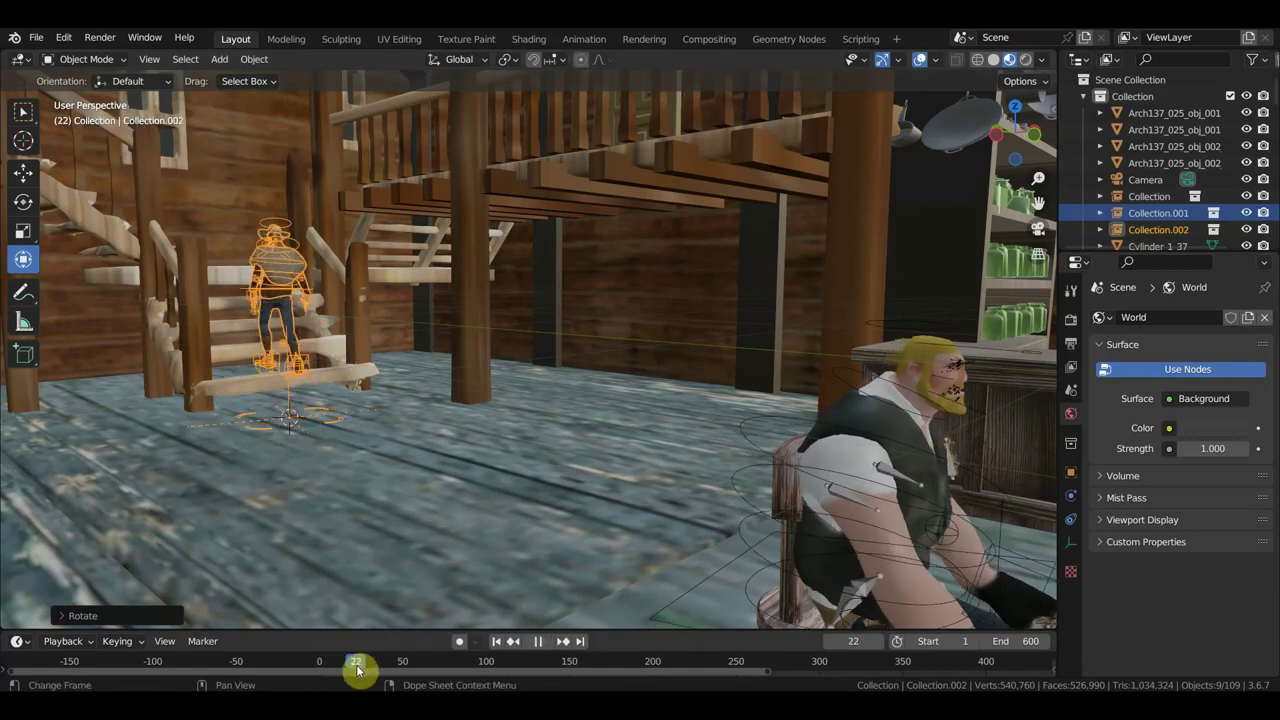
pyautogui.press('Escape')
pyautogui.scroll(-2, 393, 416)
pyautogui.scroll(-2, 394, 416)
pyautogui.scroll(-2, 395, 417)
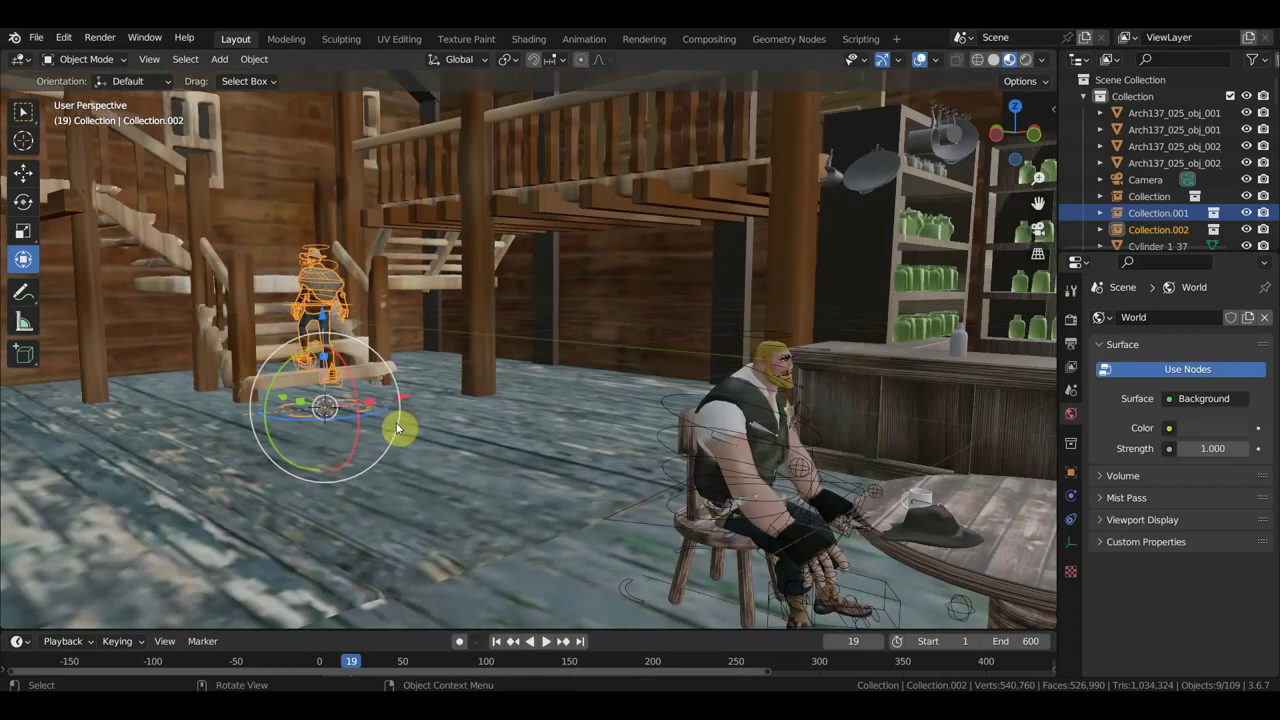
pyautogui.moveTo(396, 428); pyautogui.dragTo(641, 472, button='middle')
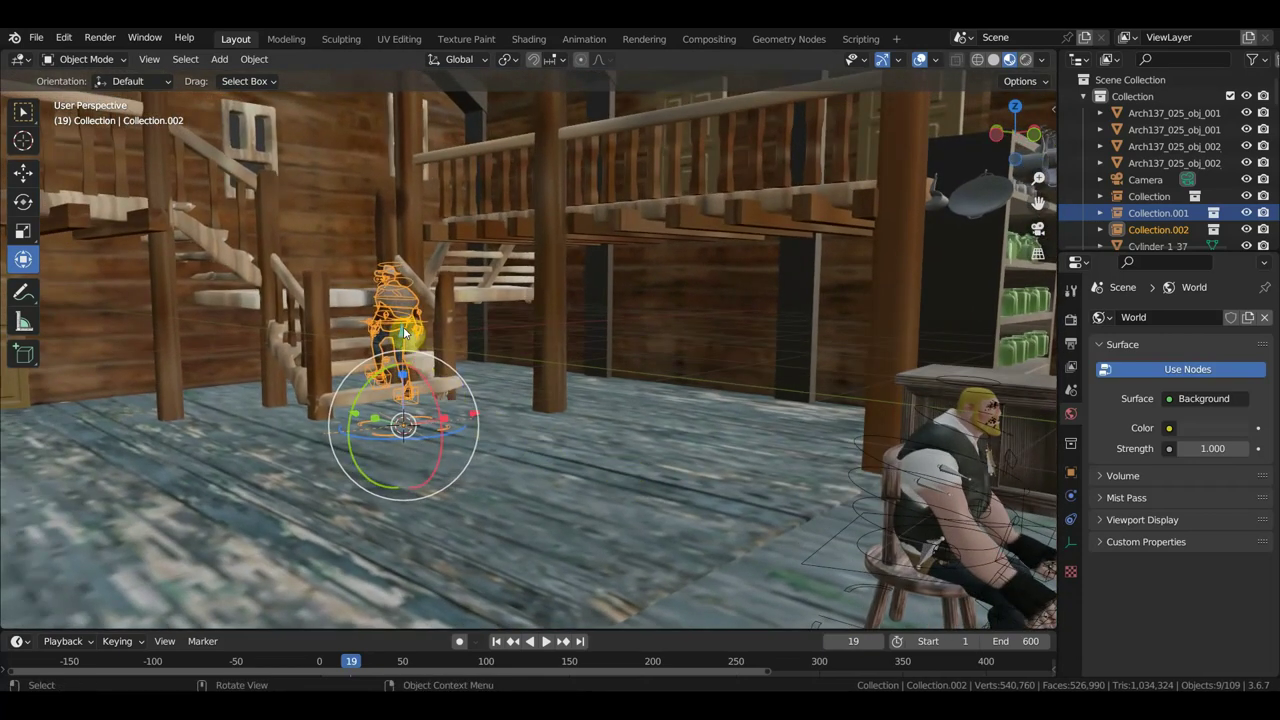
pyautogui.press('g')
pyautogui.press('z')
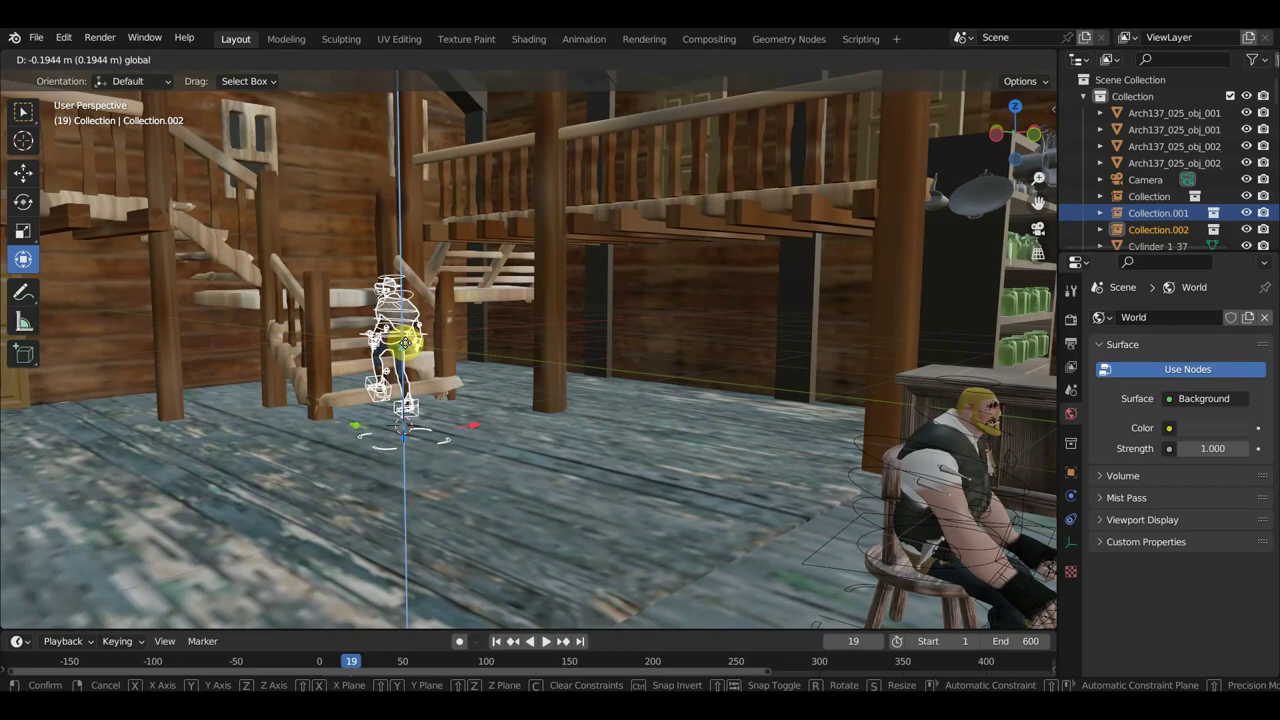
pyautogui.click(405, 343)
# - Enlarge the cowboy slightly and raise him onto the floor at frame 1
pyautogui.moveTo(474, 422)
pyautogui.mouseDown(button='middle')
pyautogui.moveTo(643, 500)
pyautogui.moveTo(377, 374)
pyautogui.moveTo(263, 343)
pyautogui.moveTo(623, 449)
pyautogui.moveTo(586, 466)
pyautogui.moveTo(663, 506)
pyautogui.moveTo(885, 121)
pyautogui.mouseUp(button='middle')
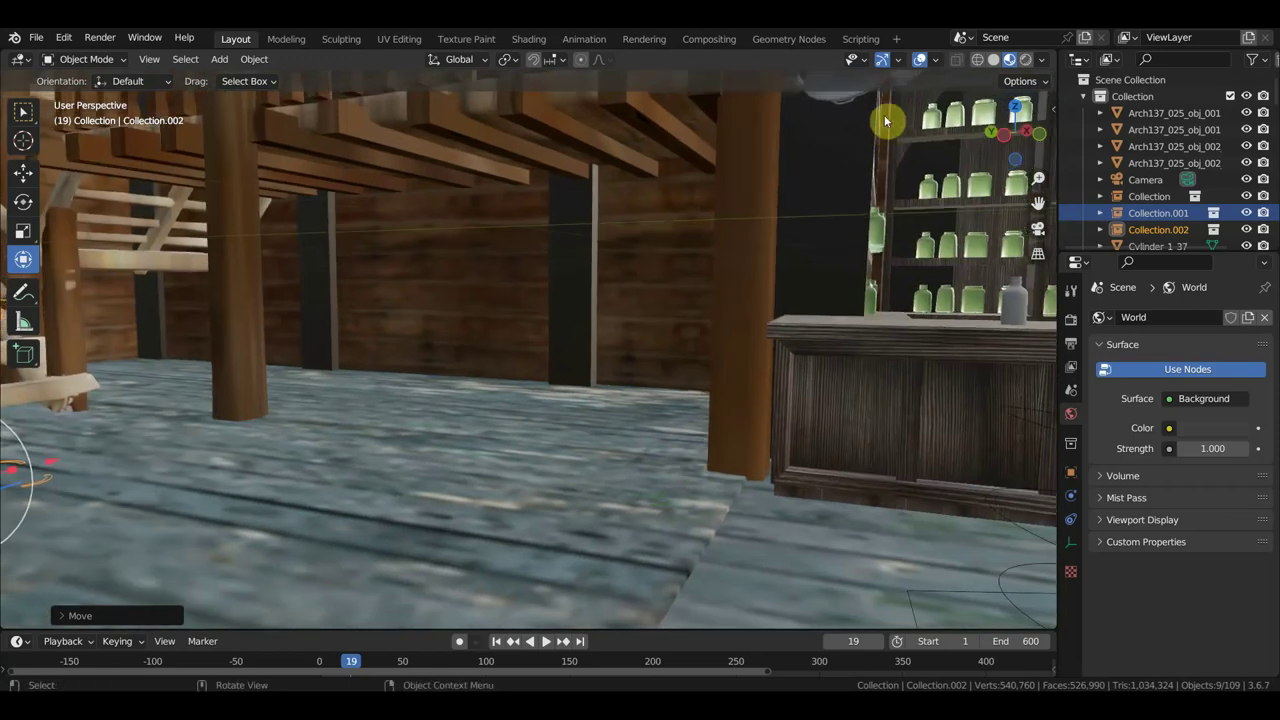
pyautogui.moveTo(406, 329)
pyautogui.mouseDown(button='middle')
pyautogui.moveTo(346, 371)
pyautogui.moveTo(863, 377)
pyautogui.moveTo(624, 406)
pyautogui.moveTo(632, 418)
pyautogui.mouseUp(button='middle')
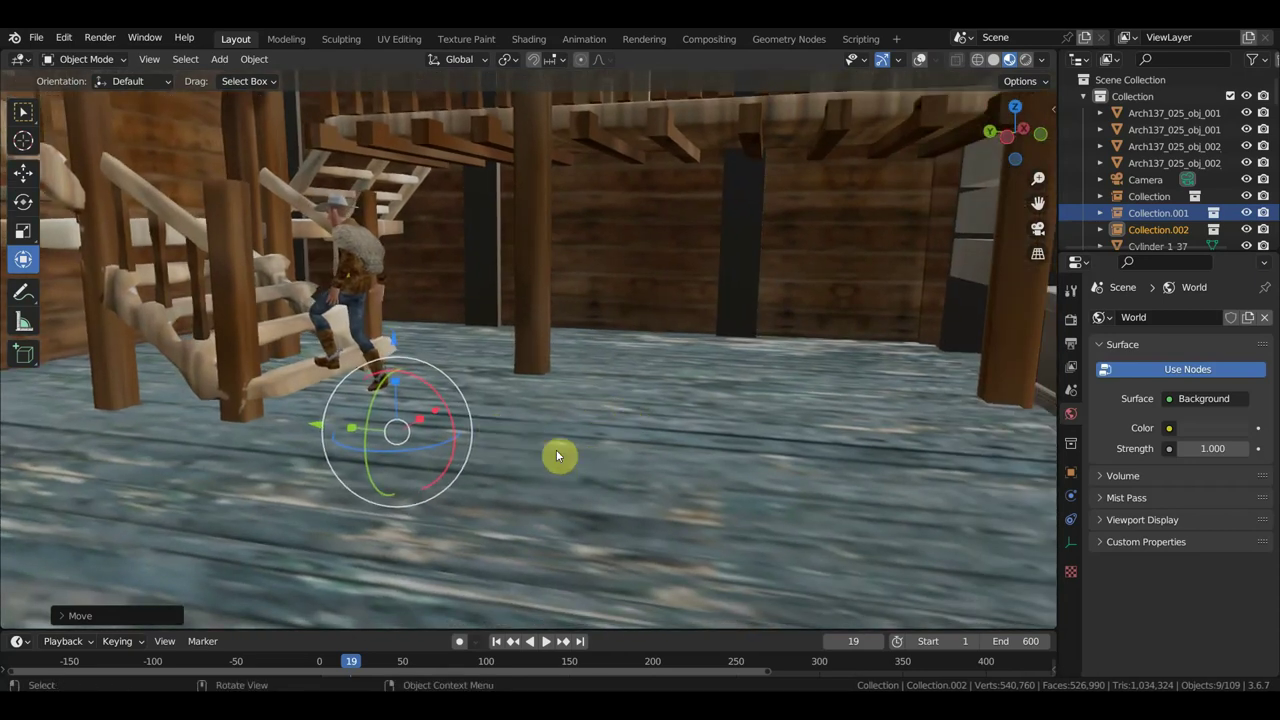
pyautogui.press('s')
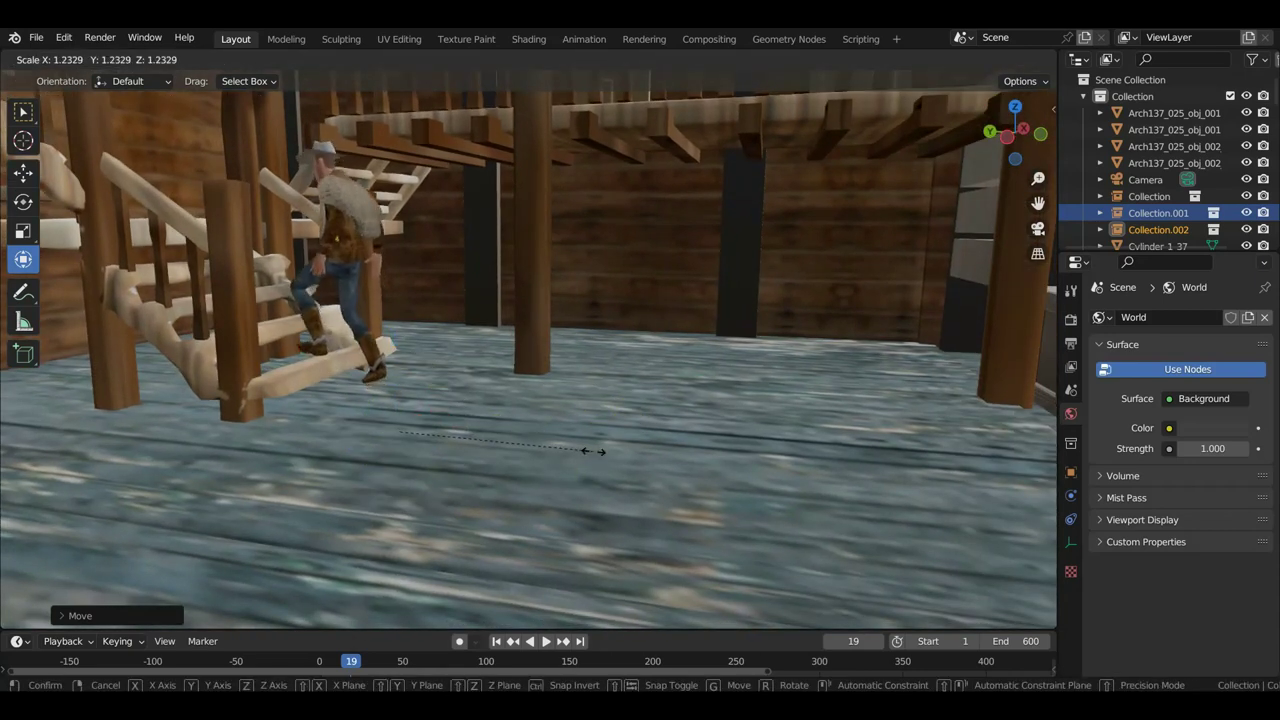
pyautogui.click(595, 451)
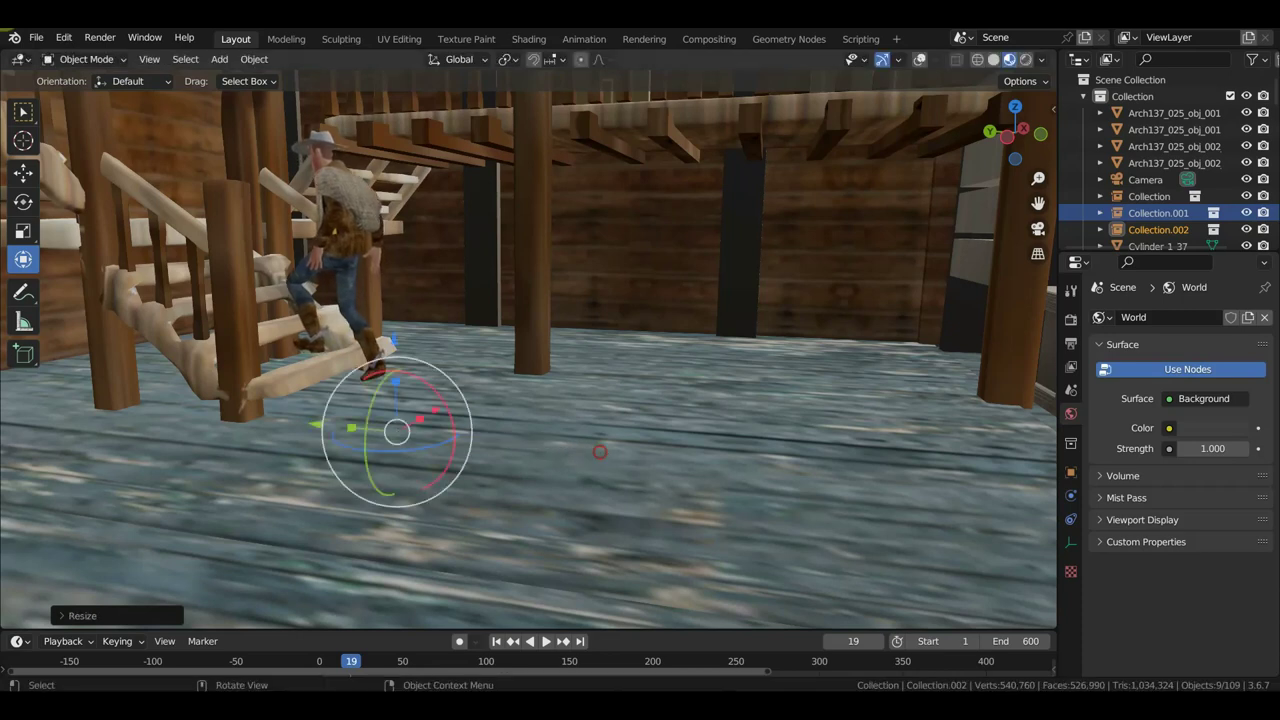
pyautogui.click(497, 641)
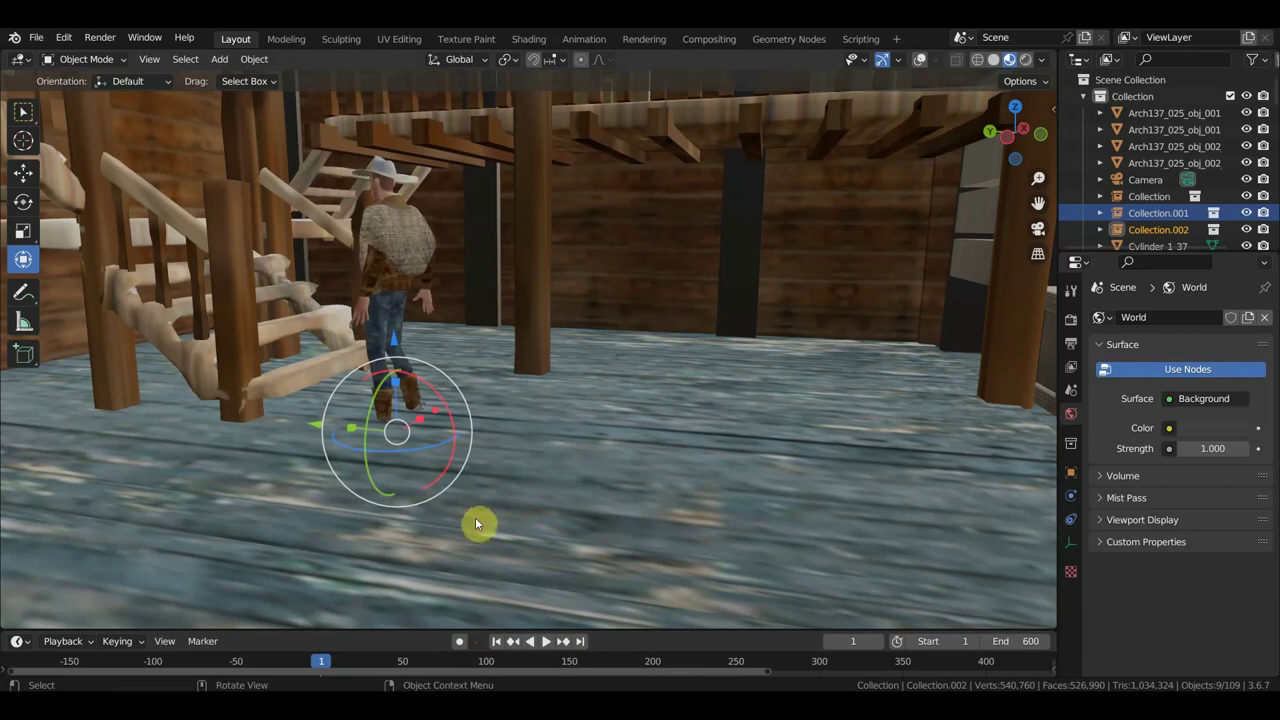
pyautogui.moveTo(397, 343); pyautogui.dragTo(396, 322)
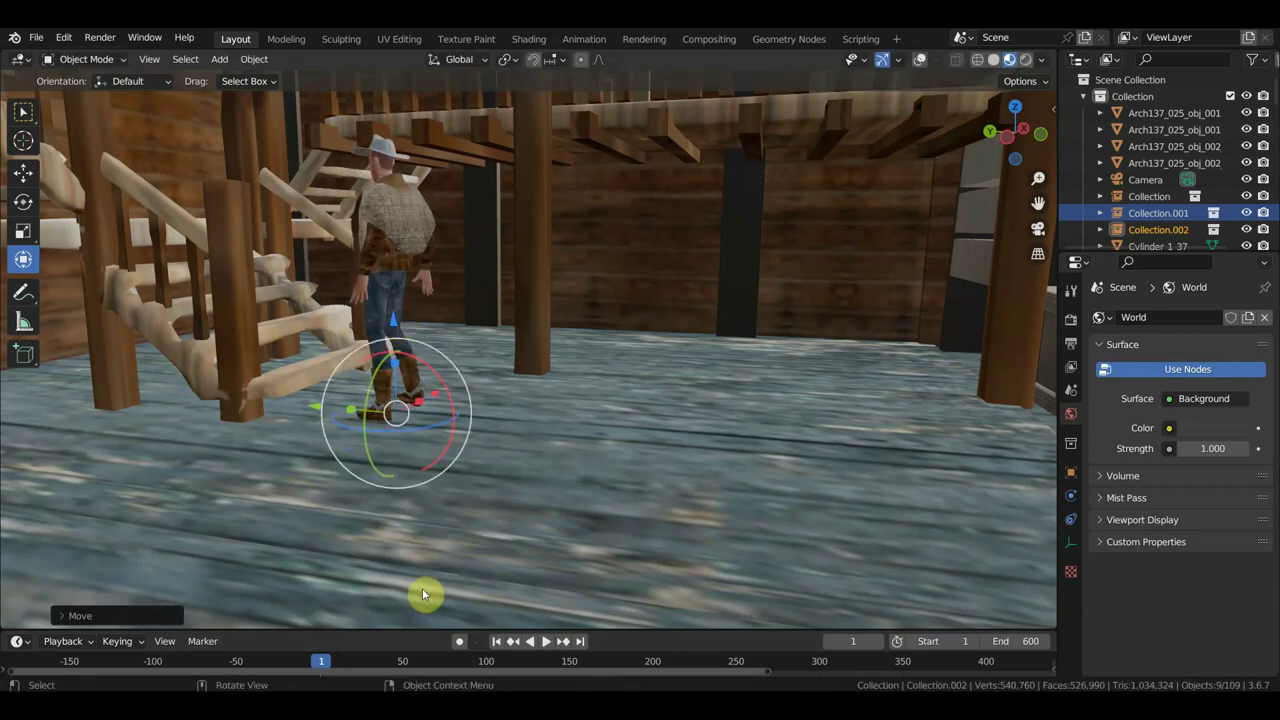
# - Preview the climb between frames 9 and 19 and view the stairs from the side
pyautogui.moveTo(320, 663); pyautogui.dragTo(349, 666)
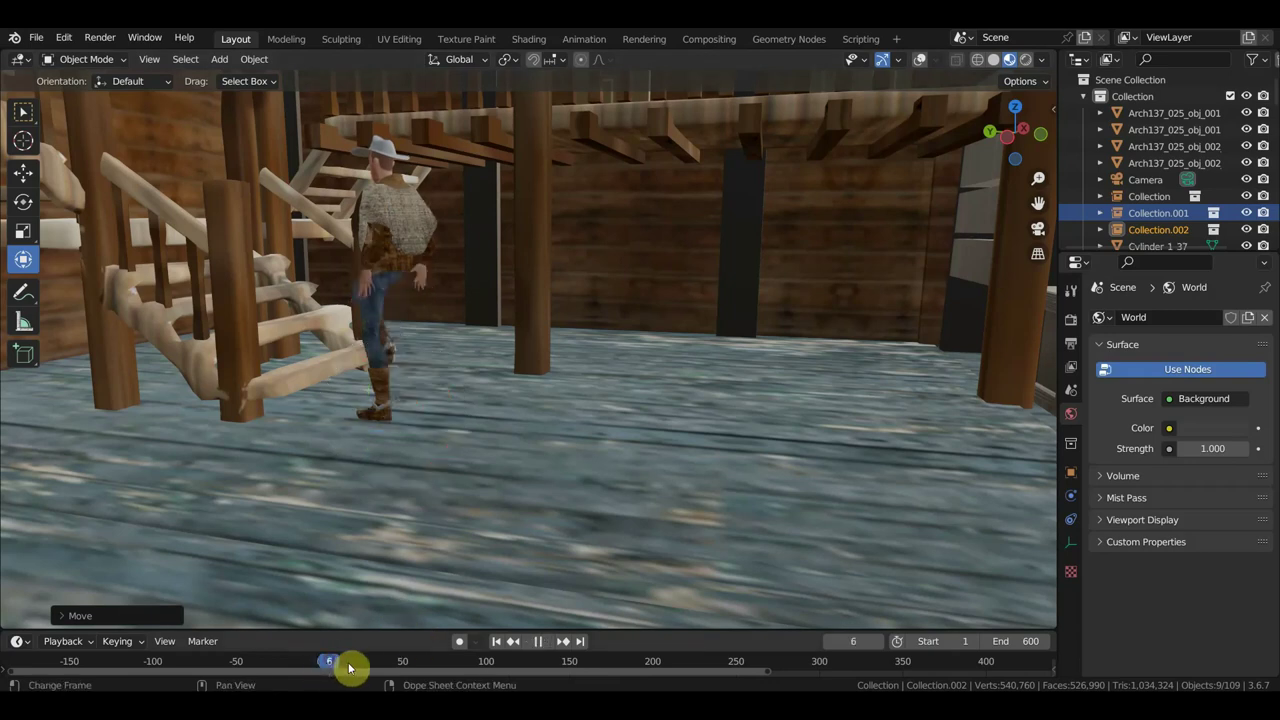
pyautogui.press('space')
pyautogui.press('space')
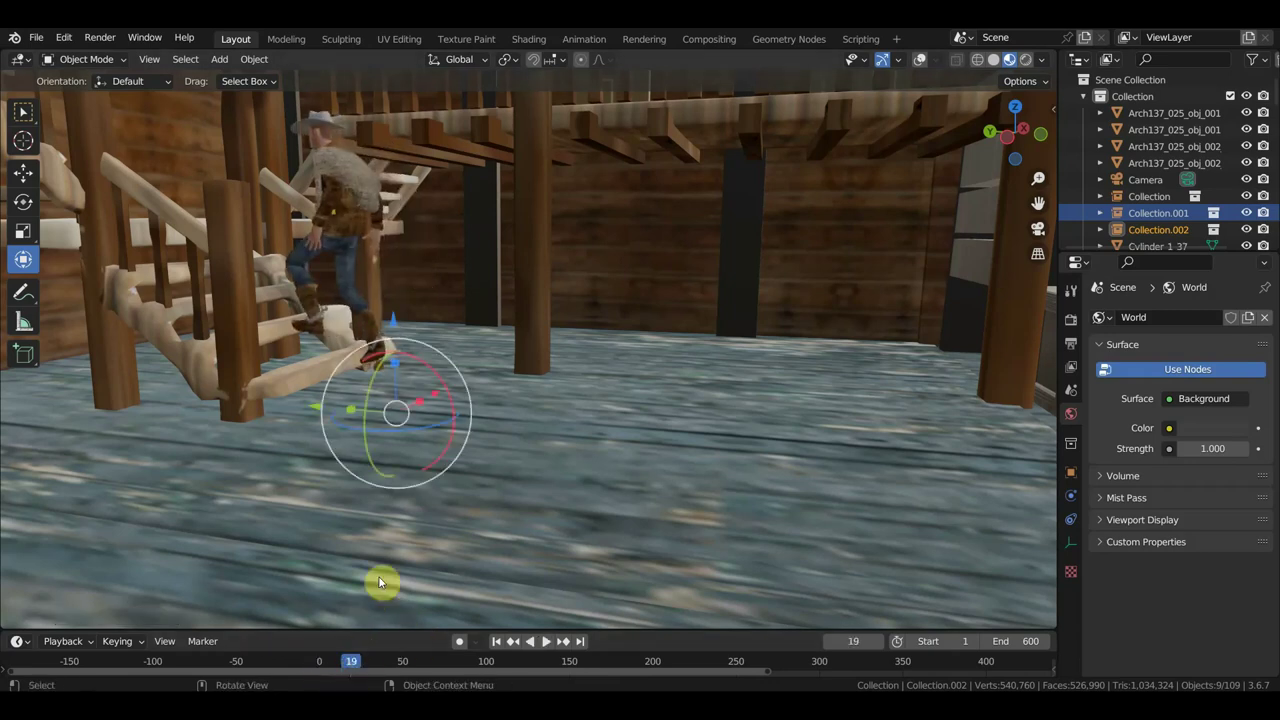
pyautogui.moveTo(350, 663); pyautogui.dragTo(336, 664)
pyautogui.press('space')
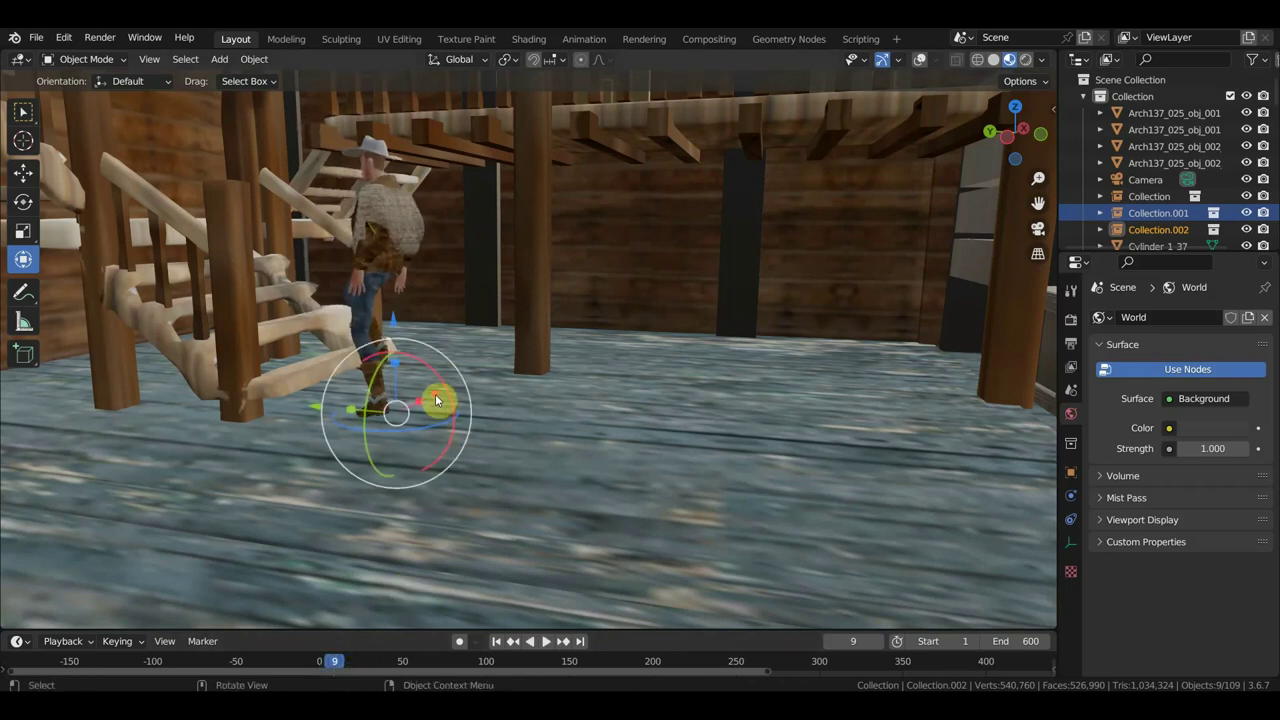
pyautogui.moveTo(508, 400)
pyautogui.mouseDown(button='middle')
pyautogui.moveTo(571, 400)
pyautogui.moveTo(460, 413)
pyautogui.moveTo(471, 423)
pyautogui.moveTo(366, 410)
pyautogui.mouseUp(button='middle')
pyautogui.moveTo(496, 381)
pyautogui.mouseDown(button='middle')
pyautogui.moveTo(594, 389)
pyautogui.moveTo(465, 410)
pyautogui.mouseUp(button='middle')
# - Slide the cowboy along Y against the bottom step and orbit the saloon to check placement
pyautogui.moveTo(279, 441); pyautogui.dragTo(109, 430)
pyautogui.moveTo(194, 420)
pyautogui.mouseDown(button='middle')
pyautogui.moveTo(380, 400)
pyautogui.moveTo(333, 403)
pyautogui.mouseUp(button='middle')
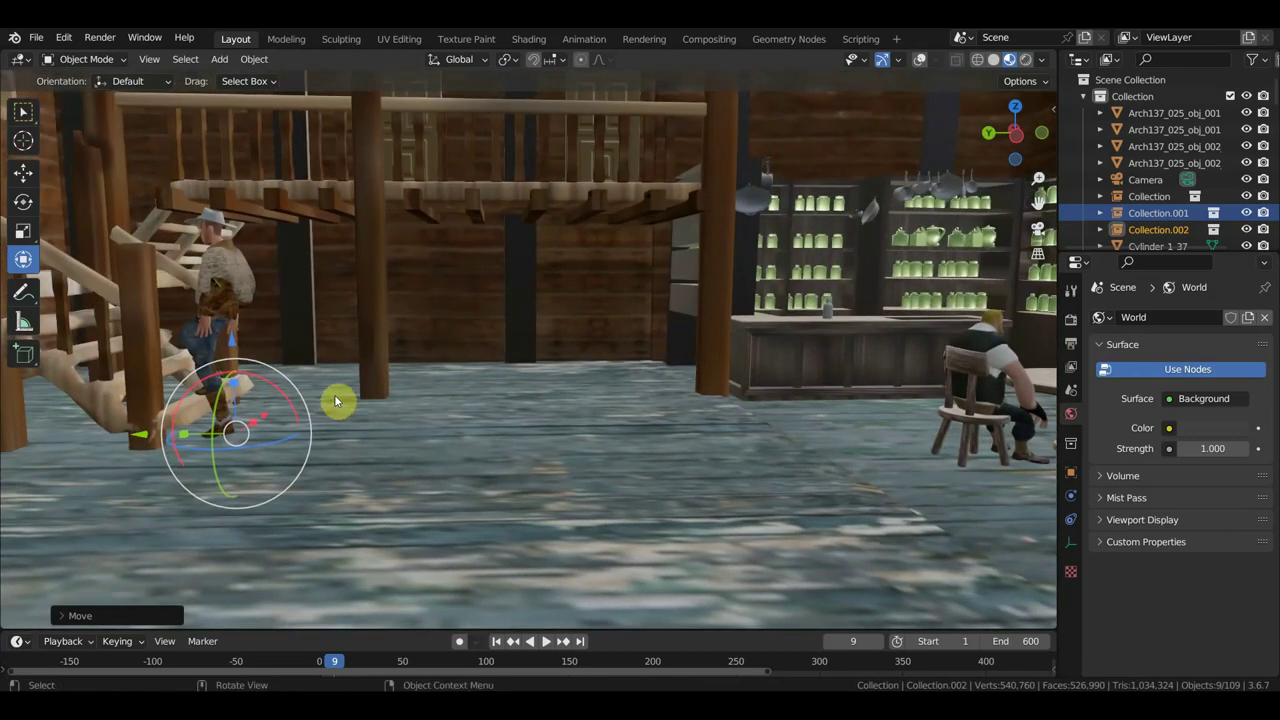
pyautogui.moveTo(414, 526)
pyautogui.mouseDown(button='middle')
pyautogui.moveTo(909, 557)
pyautogui.moveTo(852, 537)
pyautogui.moveTo(890, 530)
pyautogui.mouseUp(button='middle')
pyautogui.moveTo(134, 323)
pyautogui.mouseDown(button='middle')
pyautogui.moveTo(389, 306)
pyautogui.moveTo(313, 312)
pyautogui.mouseUp(button='middle')
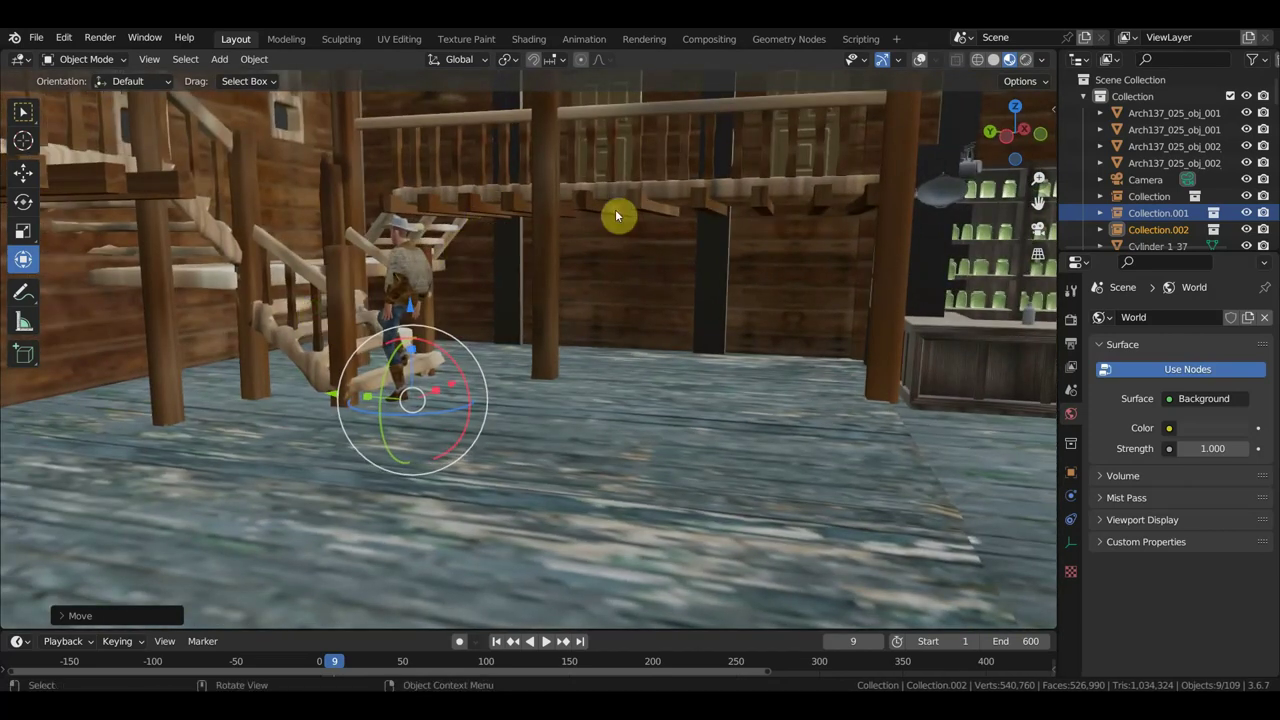
pyautogui.moveTo(615, 213); pyautogui.dragTo(852, 261, button='middle')
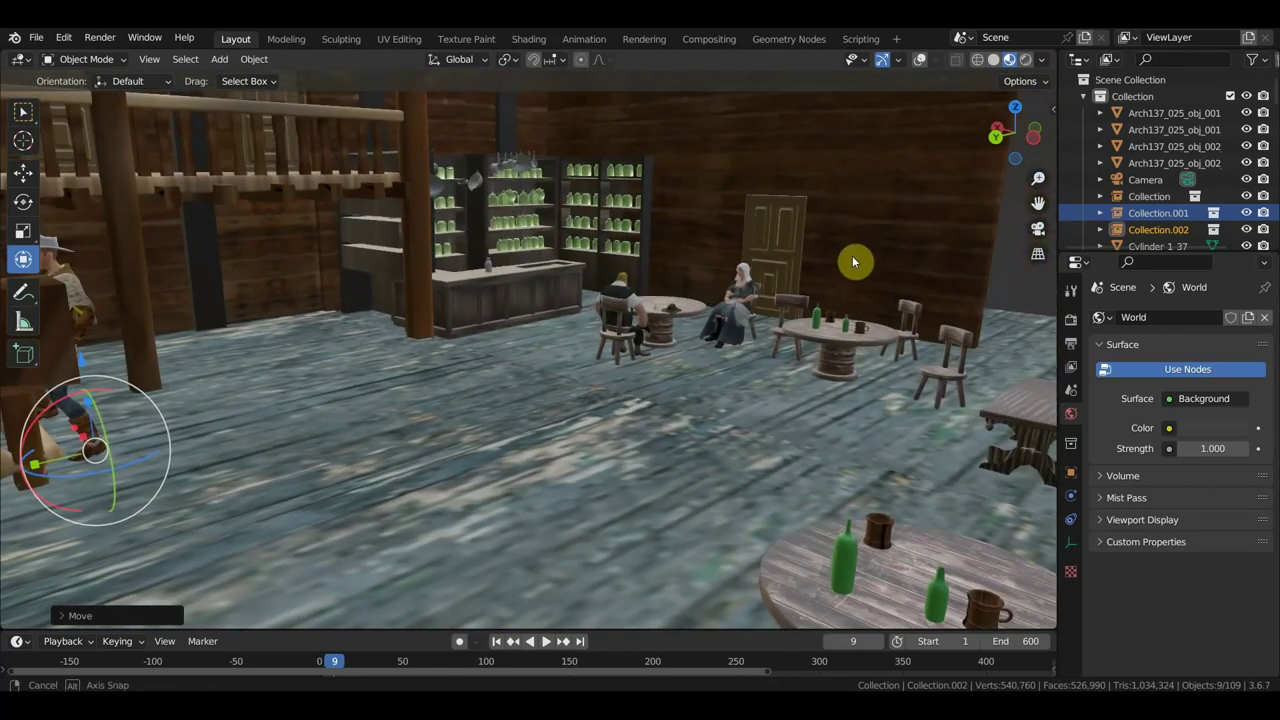
pyautogui.moveTo(852, 260); pyautogui.dragTo(852, 260, button='middle')
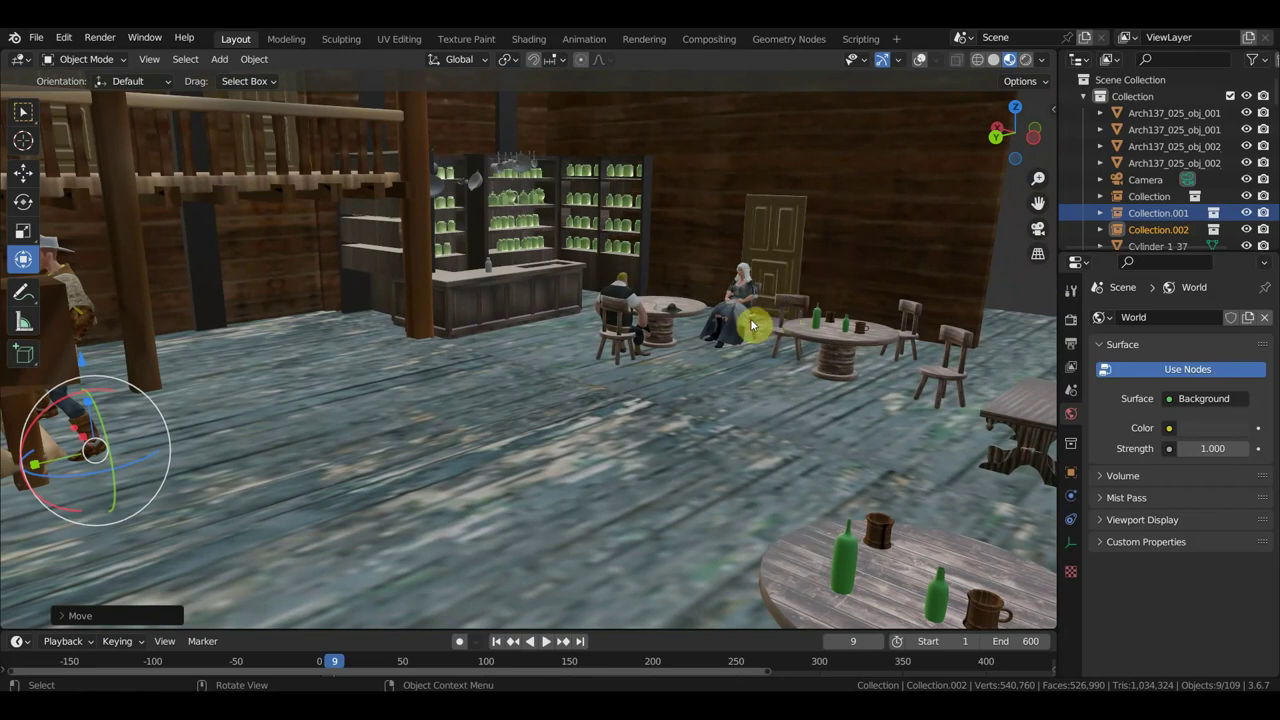
pyautogui.moveTo(322, 395); pyautogui.dragTo(228, 390, button='middle')
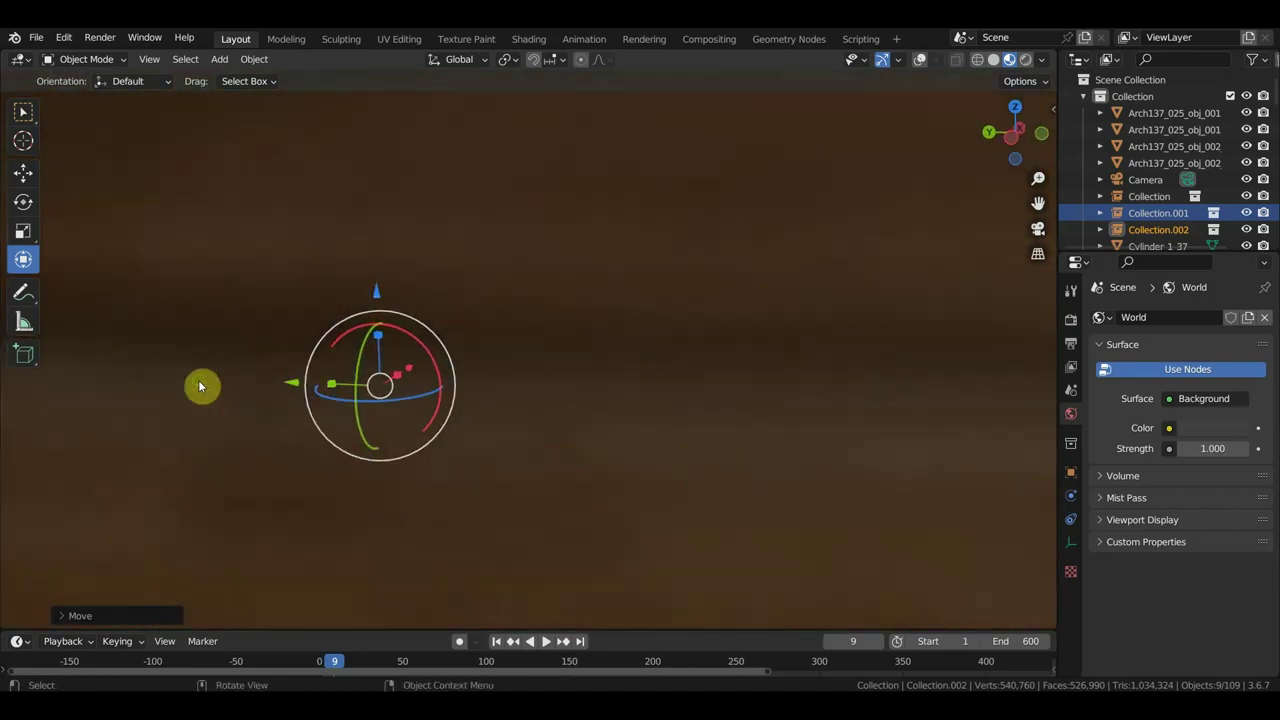
pyautogui.moveTo(228, 390); pyautogui.dragTo(303, 359, button='middle')
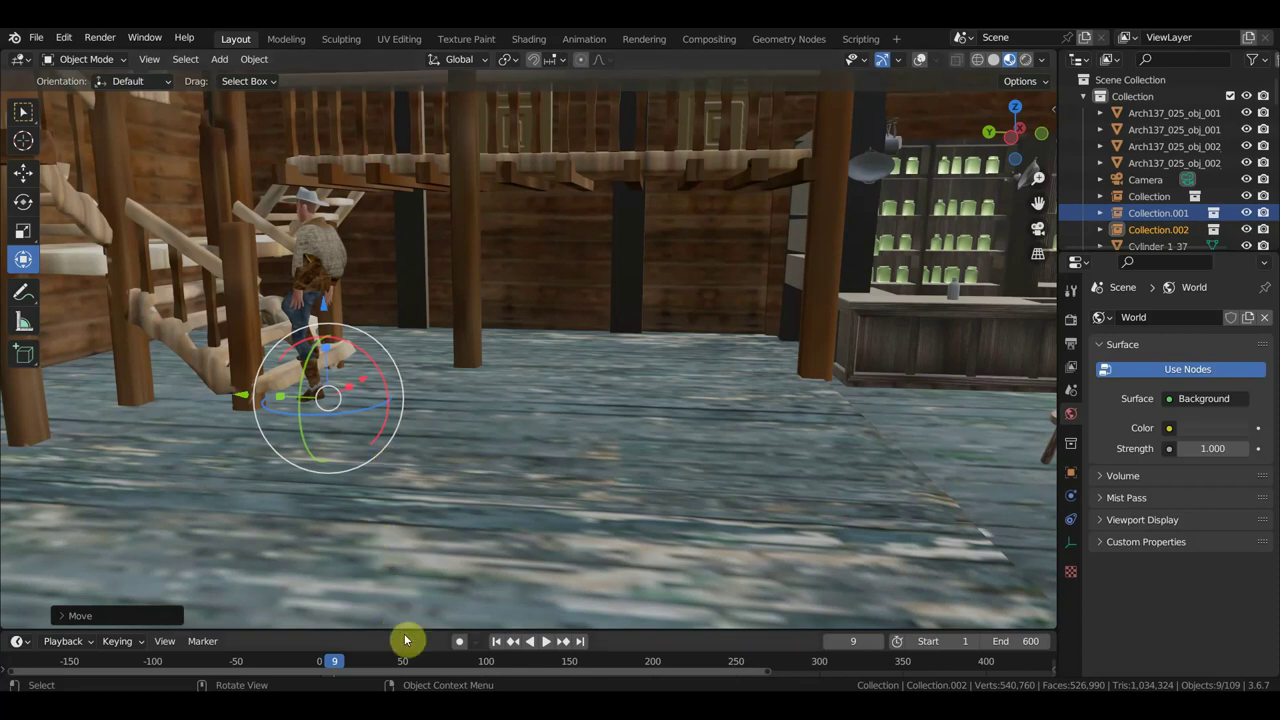
# - Preview the climb around frame 141 and adjust the cowboy's walk path along Y
pyautogui.press('space')
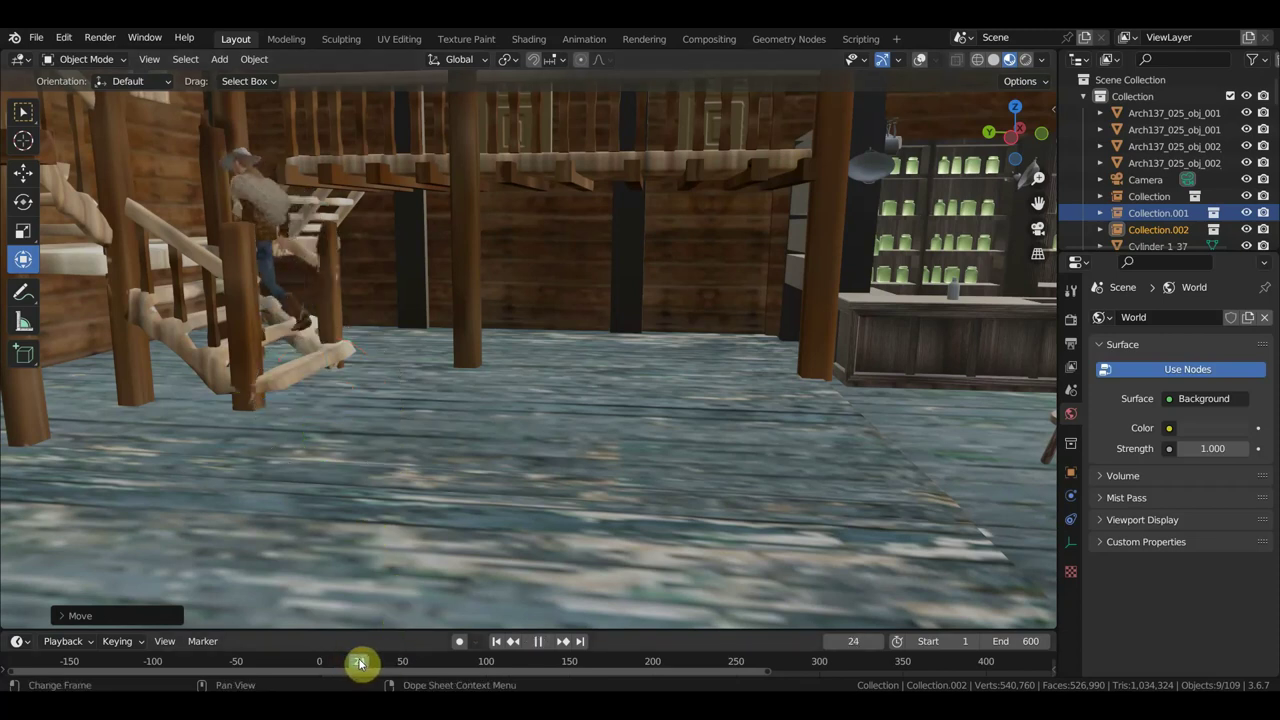
pyautogui.moveTo(448, 680); pyautogui.dragTo(558, 681)
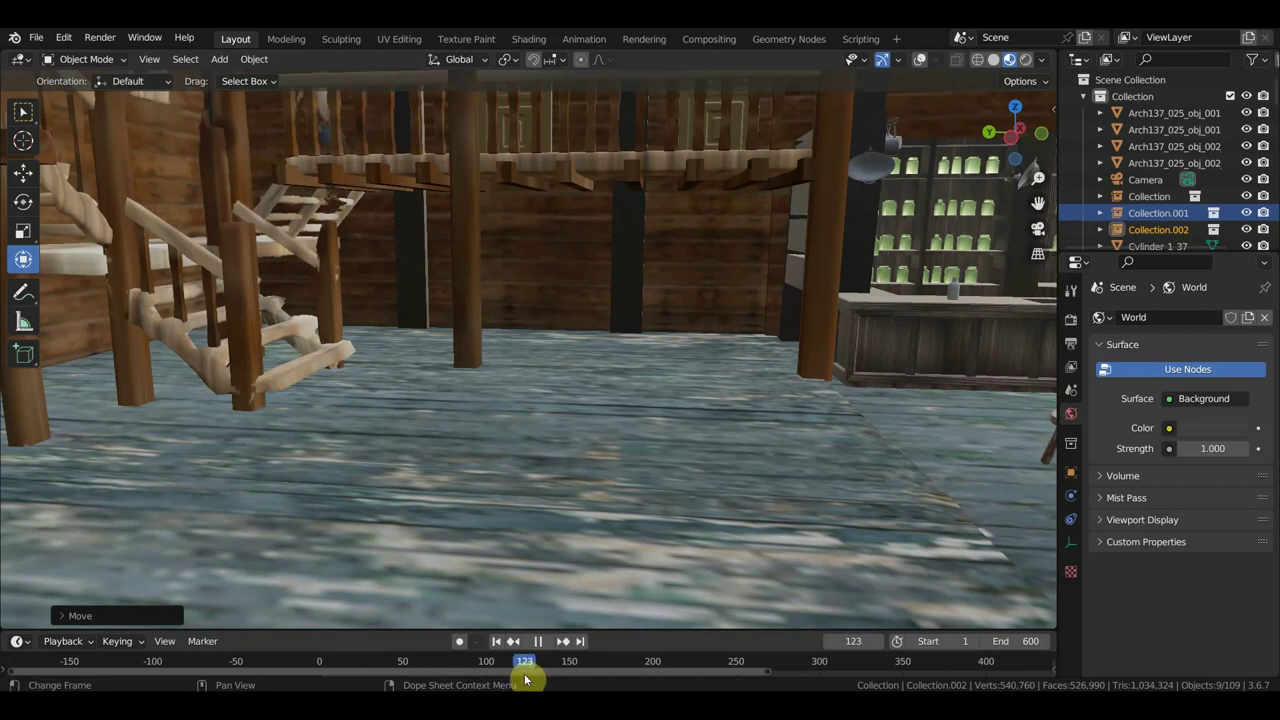
pyautogui.press('space')
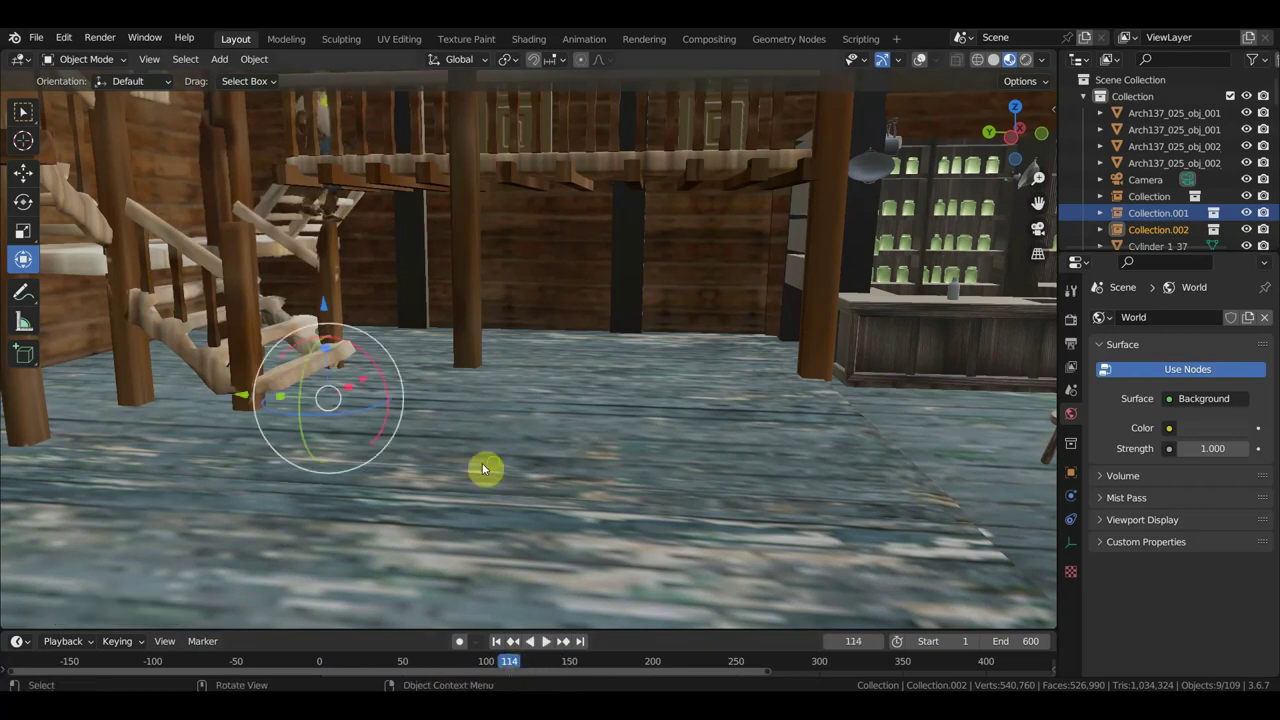
pyautogui.moveTo(486, 466); pyautogui.dragTo(509, 466, button='middle')
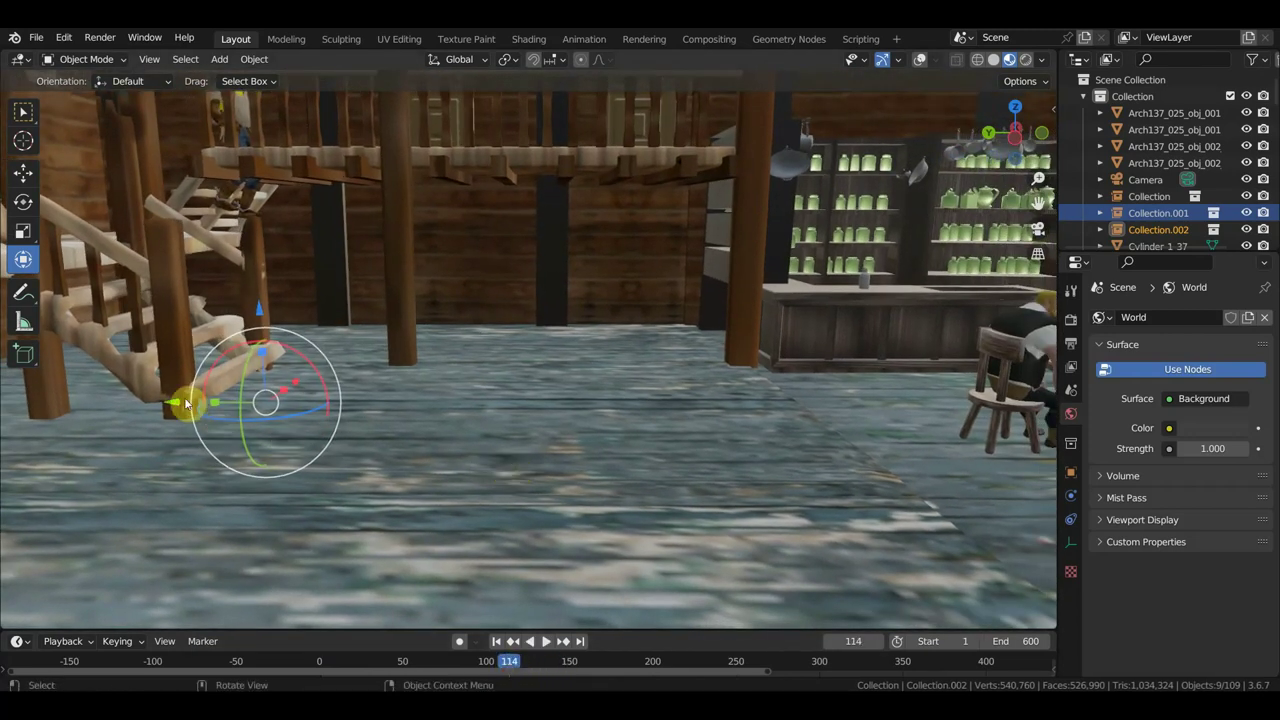
pyautogui.moveTo(171, 404)
pyautogui.mouseDown()
pyautogui.moveTo(98, 406)
pyautogui.moveTo(187, 302)
pyautogui.moveTo(190, 350)
pyautogui.mouseUp()
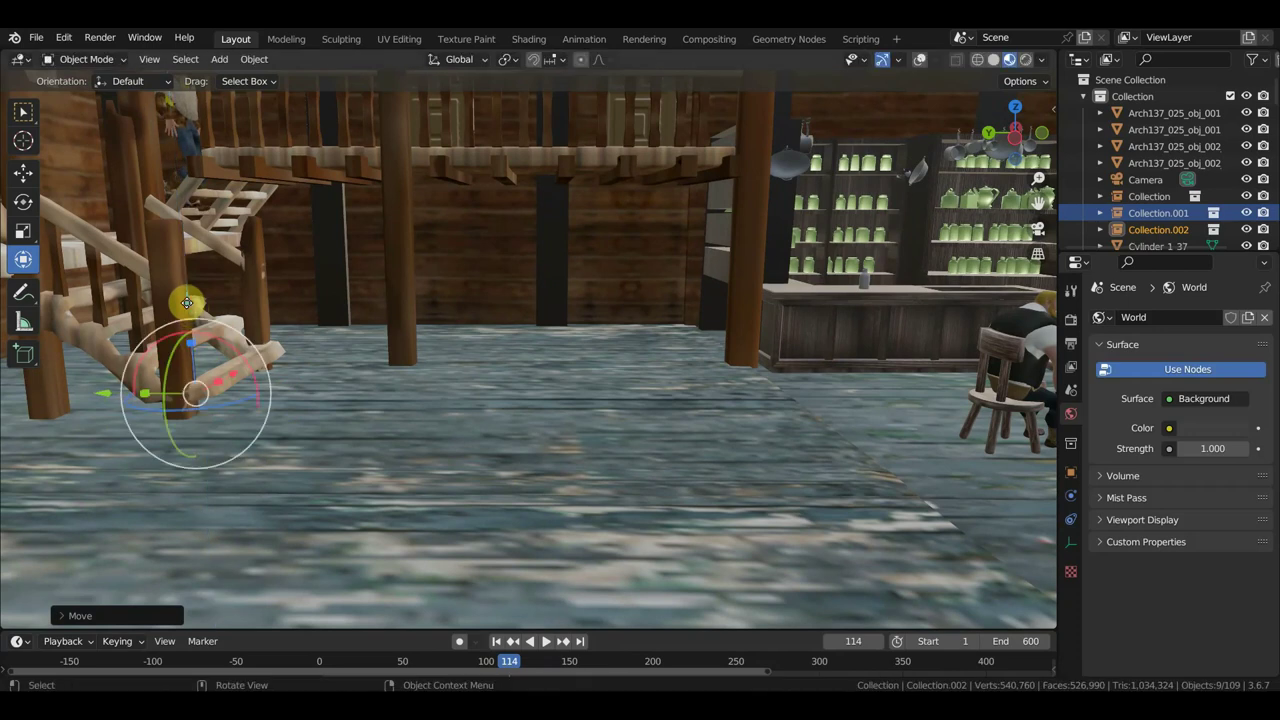
pyautogui.moveTo(493, 667); pyautogui.dragTo(313, 673)
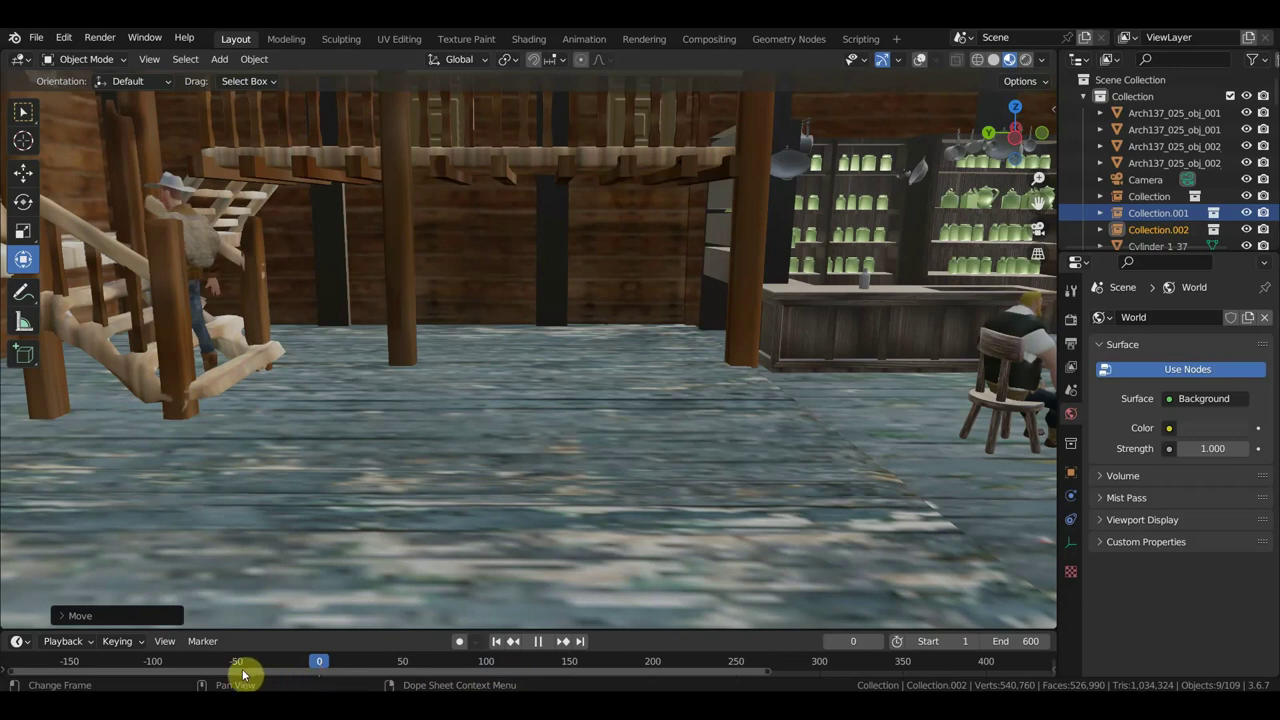
pyautogui.press('space')
pyautogui.moveTo(314, 464); pyautogui.dragTo(305, 464, button='middle')
pyautogui.moveTo(89, 414); pyautogui.dragTo(158, 416)
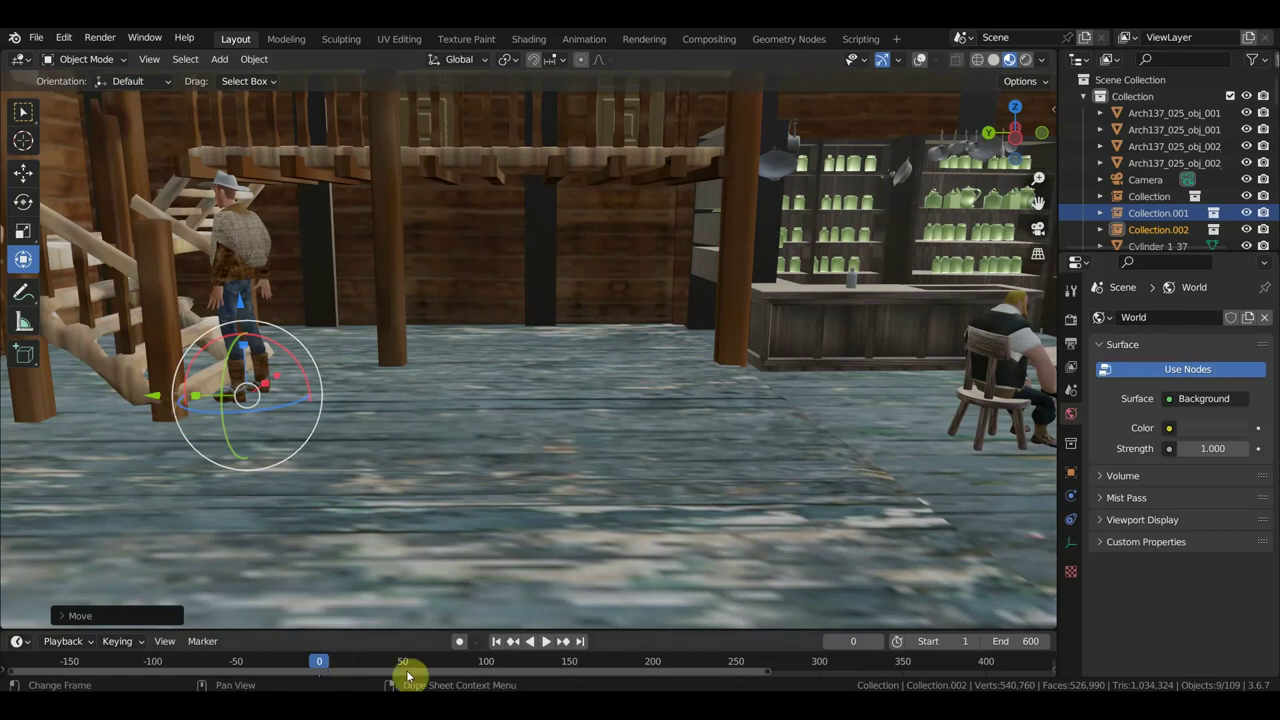
# - Replay the walk from frames 12 and 49, then inspect the cowboy at the balcony railing
pyautogui.press('space')
pyautogui.moveTo(347, 669); pyautogui.dragTo(325, 672)
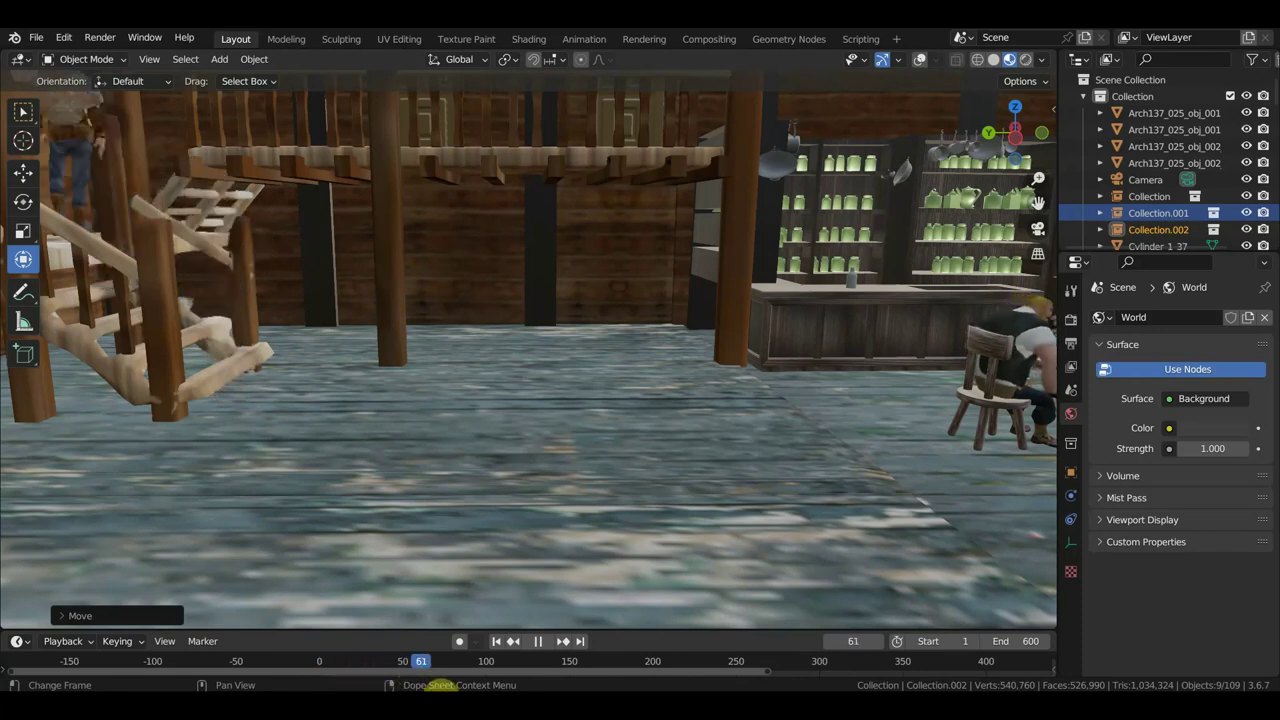
pyautogui.click(404, 683)
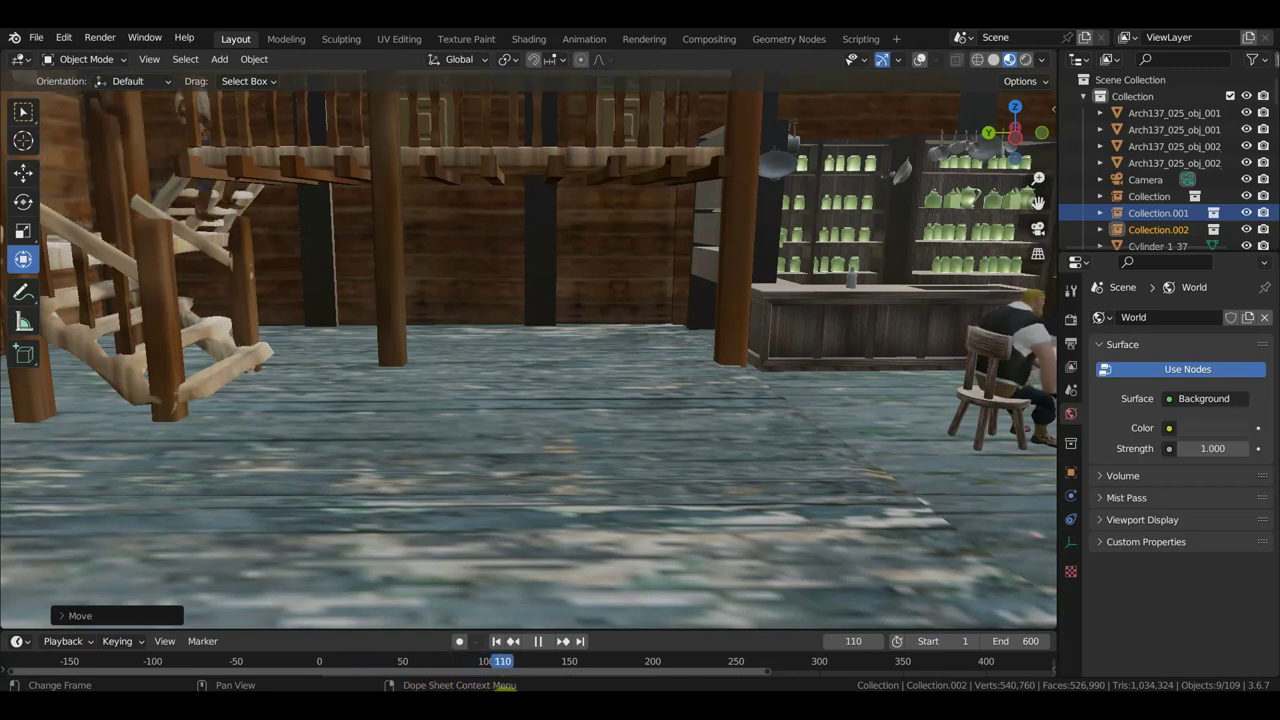
pyautogui.press('space')
pyautogui.moveTo(457, 470)
pyautogui.mouseDown(button='middle')
pyautogui.moveTo(428, 460)
pyautogui.moveTo(608, 477)
pyautogui.moveTo(1031, 557)
pyautogui.moveTo(1053, 93)
pyautogui.moveTo(57, 177)
pyautogui.mouseUp(button='middle')
pyautogui.moveTo(411, 186)
pyautogui.mouseDown(button='middle')
pyautogui.moveTo(417, 214)
pyautogui.moveTo(480, 240)
pyautogui.moveTo(238, 229)
pyautogui.moveTo(509, 286)
pyautogui.moveTo(697, 354)
pyautogui.moveTo(460, 329)
pyautogui.moveTo(622, 323)
pyautogui.moveTo(254, 251)
pyautogui.moveTo(141, 210)
pyautogui.mouseUp(button='middle')
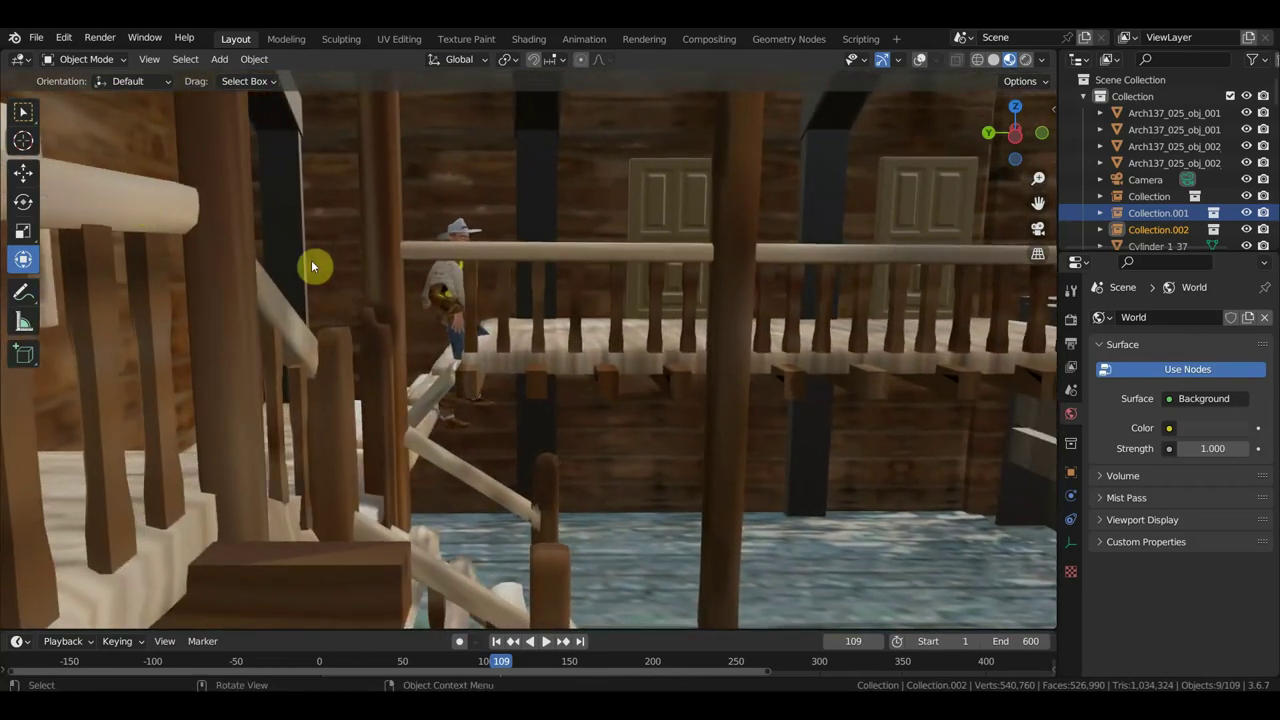
# - At frame 195, slide the cowboy's walk path sideways along the X axis
pyautogui.moveTo(507, 668); pyautogui.dragTo(645, 670)
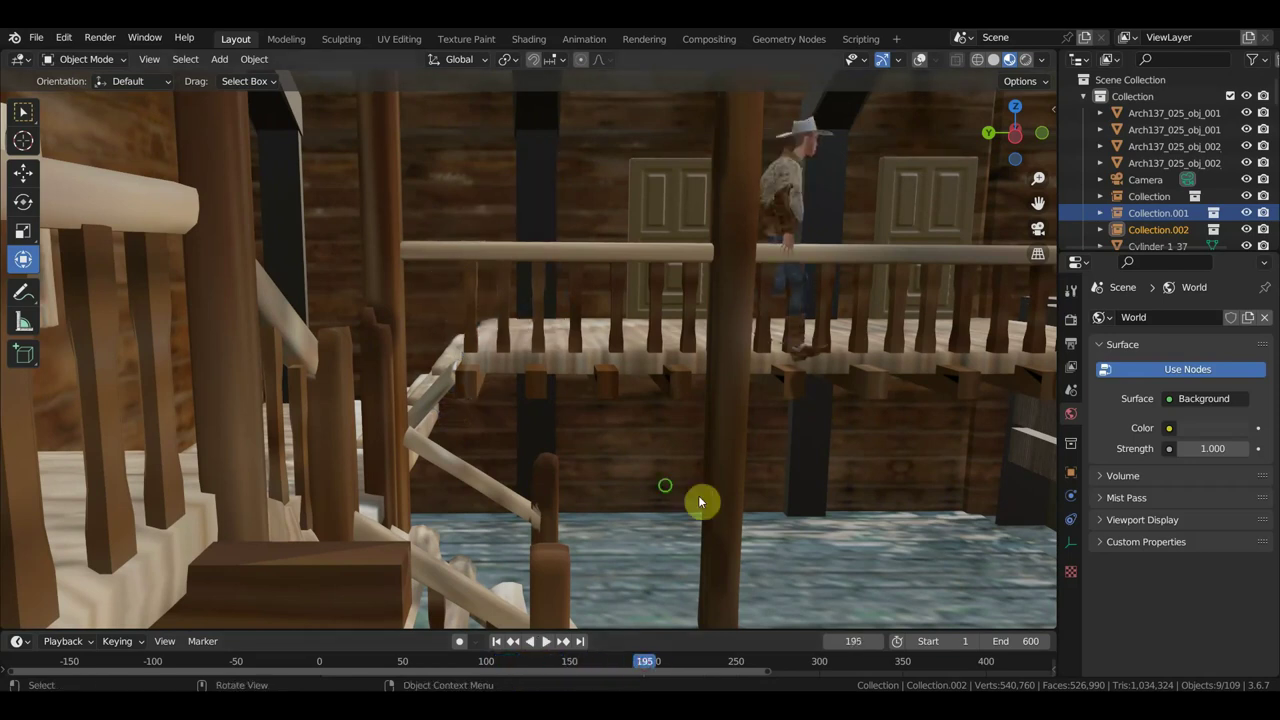
pyautogui.scroll(-5, 698, 502)
pyautogui.scroll(-3, 595, 474)
pyautogui.moveTo(571, 477)
pyautogui.mouseDown(button='middle')
pyautogui.moveTo(599, 467)
pyautogui.moveTo(551, 477)
pyautogui.mouseUp(button='middle')
pyautogui.moveTo(700, 612)
pyautogui.mouseDown()
pyautogui.moveTo(757, 620)
pyautogui.moveTo(760, 558)
pyautogui.mouseUp()
pyautogui.moveTo(760, 558)
pyautogui.mouseDown(button='middle')
pyautogui.moveTo(881, 565)
pyautogui.moveTo(870, 562)
pyautogui.mouseUp(button='middle')
# - Play the walk, then at frame 43 shift the cowboy about -0.48 m along X
pyautogui.press('space')
pyautogui.moveTo(590, 665); pyautogui.dragTo(615, 672)
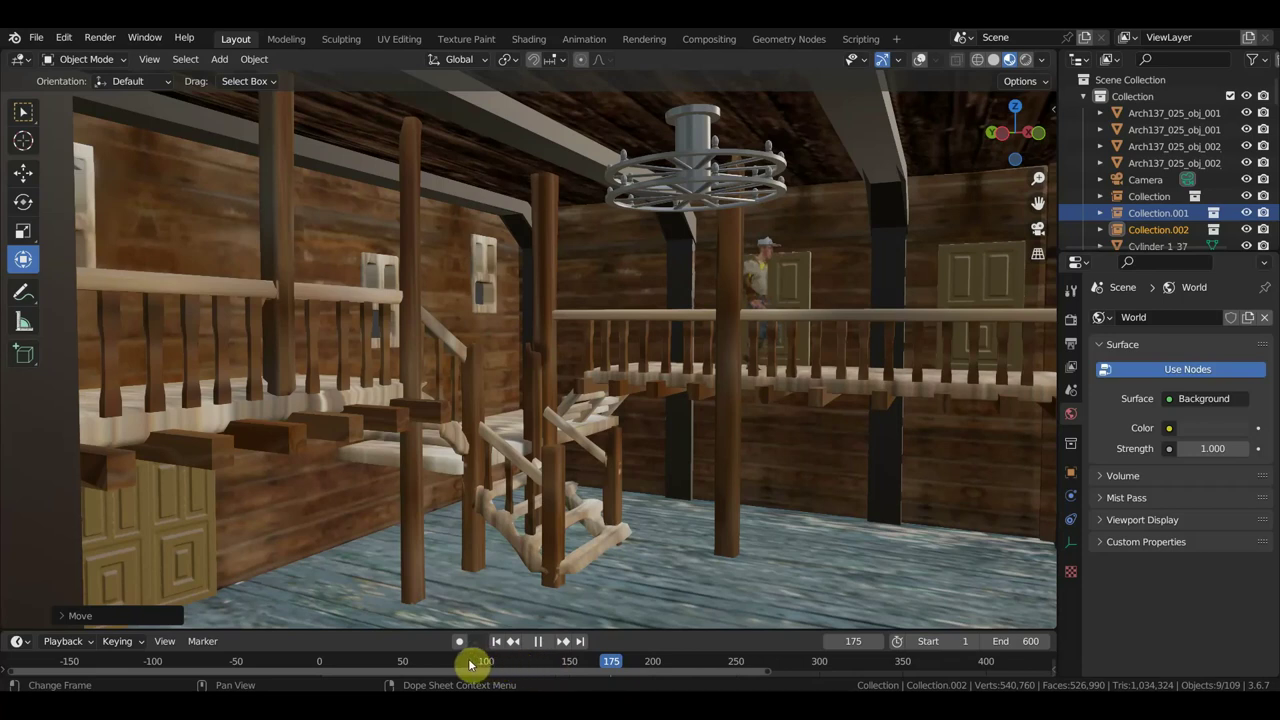
pyautogui.moveTo(464, 665); pyautogui.dragTo(393, 663)
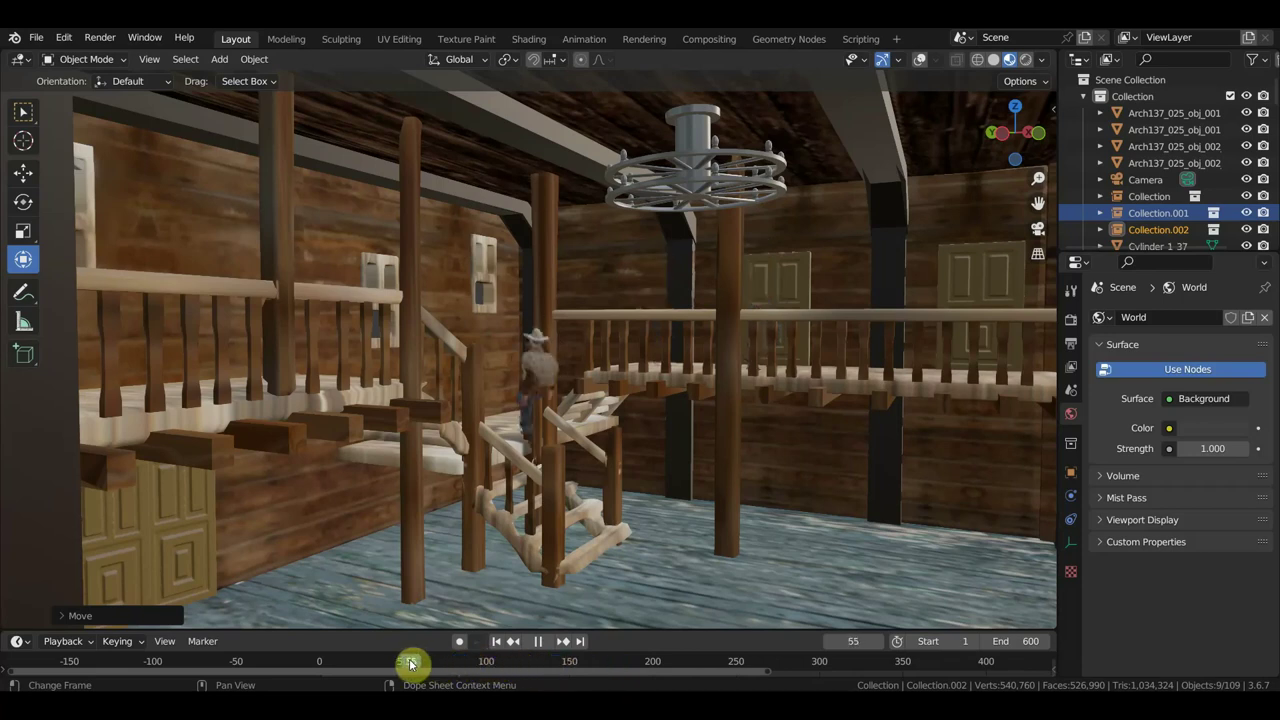
pyautogui.moveTo(650, 518); pyautogui.dragTo(617, 507, button='middle')
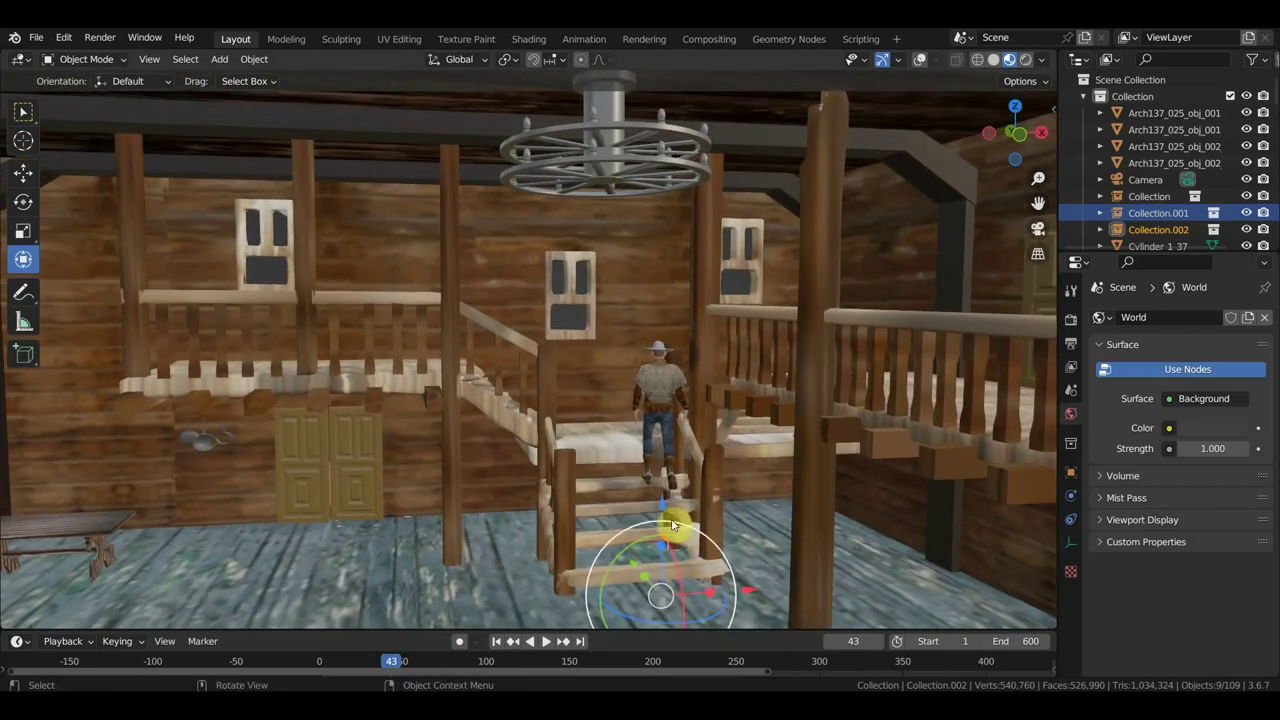
pyautogui.moveTo(745, 592); pyautogui.dragTo(721, 599)
# - Scrub the walk to confirm the cowboy reaches the balcony, returning to frame 47
pyautogui.moveTo(728, 600); pyautogui.dragTo(848, 577, button='middle')
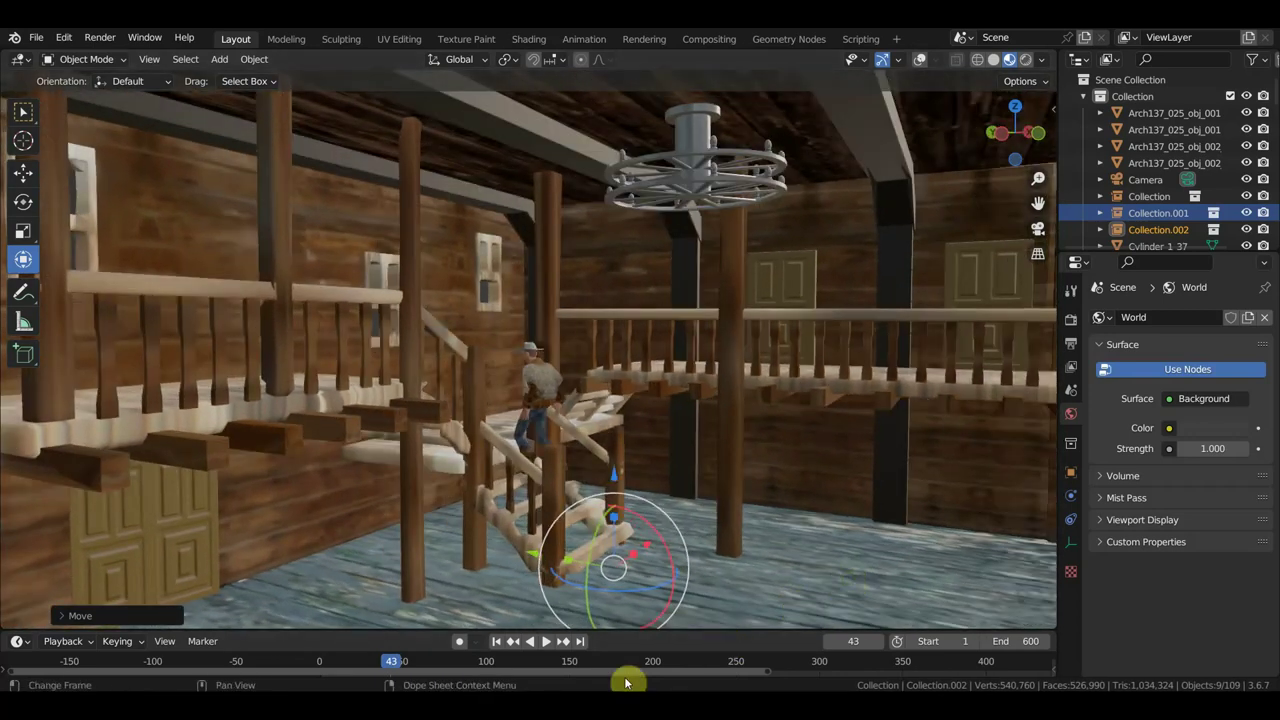
pyautogui.moveTo(397, 670); pyautogui.dragTo(663, 683)
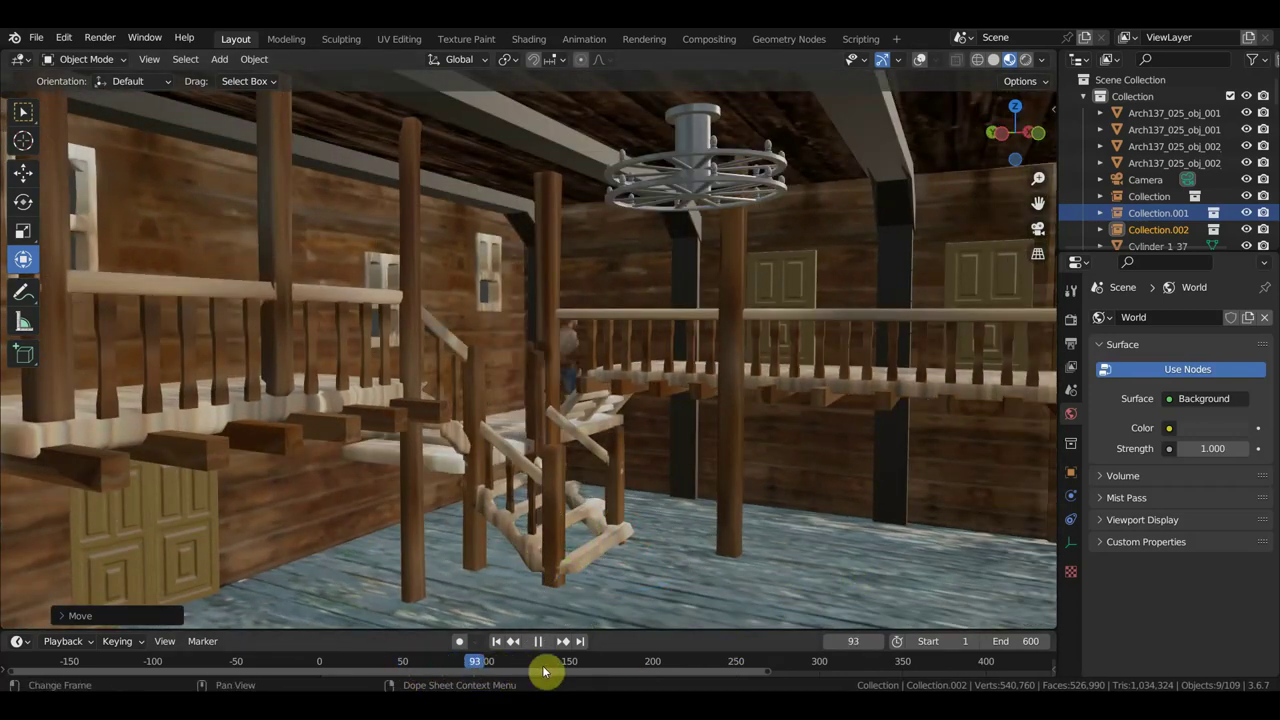
pyautogui.moveTo(816, 541); pyautogui.dragTo(702, 474, button='middle')
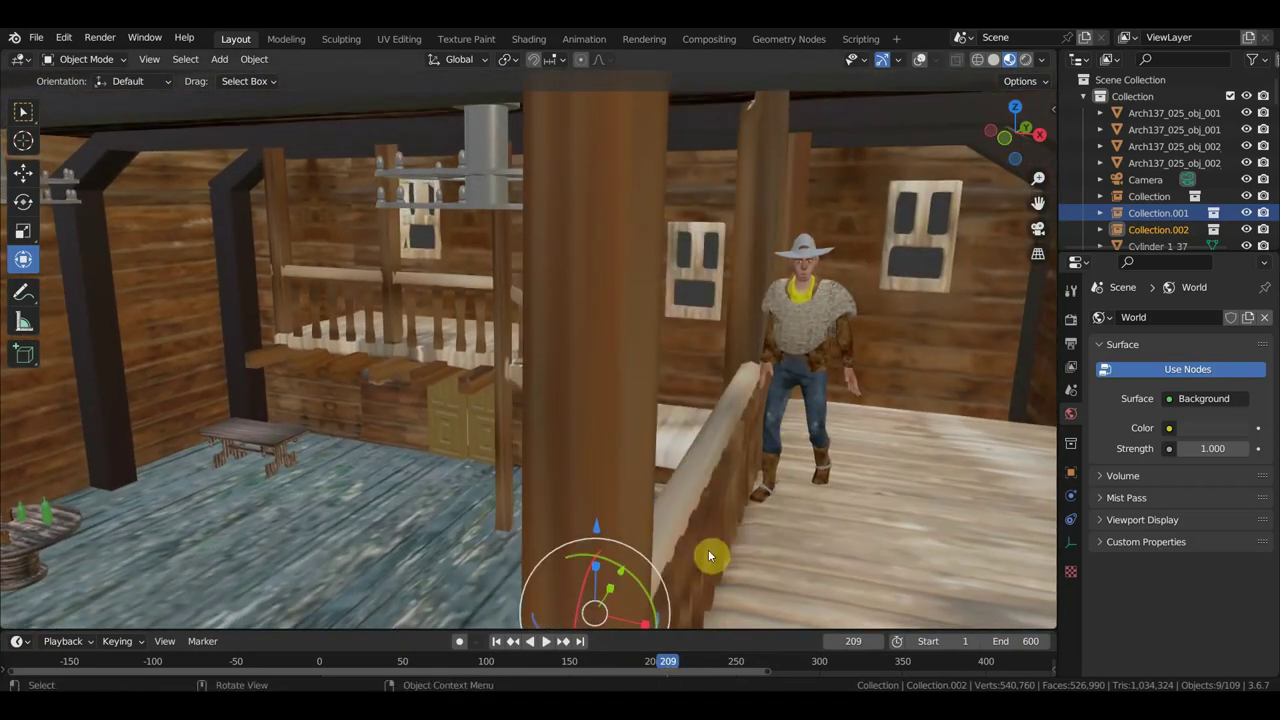
pyautogui.moveTo(730, 507); pyautogui.dragTo(851, 480, button='middle')
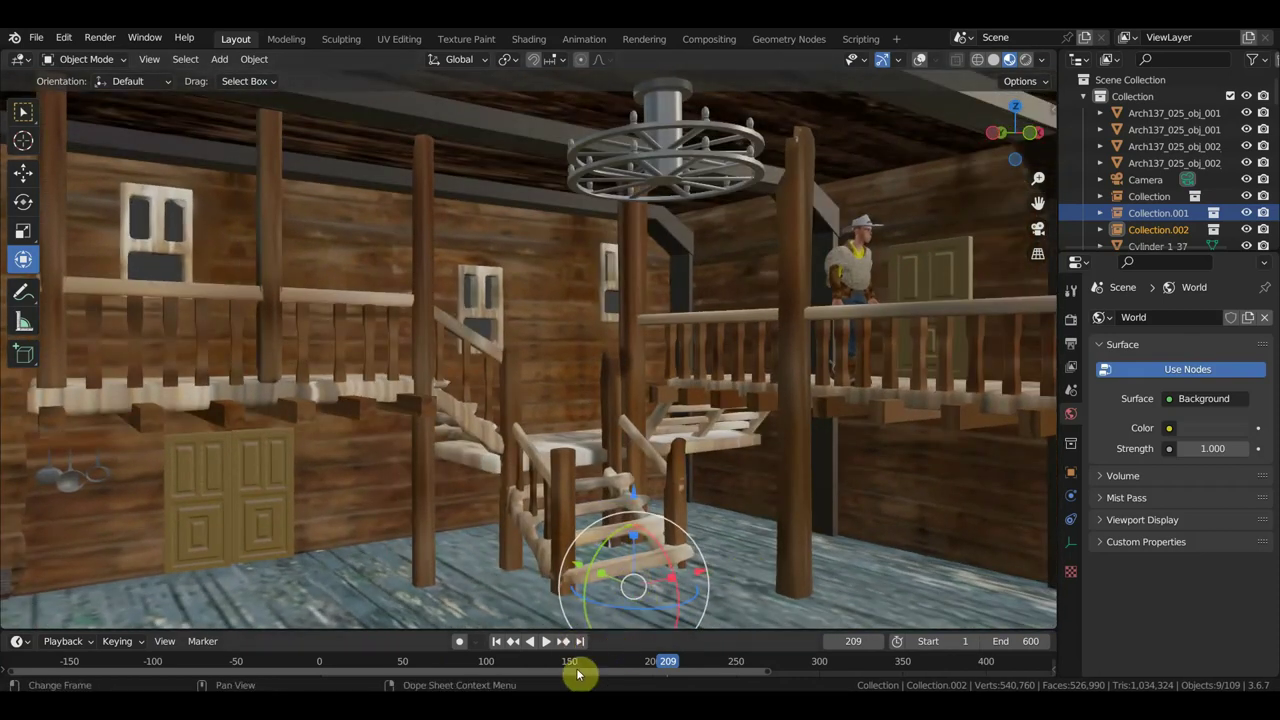
pyautogui.moveTo(669, 667)
pyautogui.mouseDown()
pyautogui.moveTo(336, 672)
pyautogui.moveTo(287, 688)
pyautogui.mouseUp()
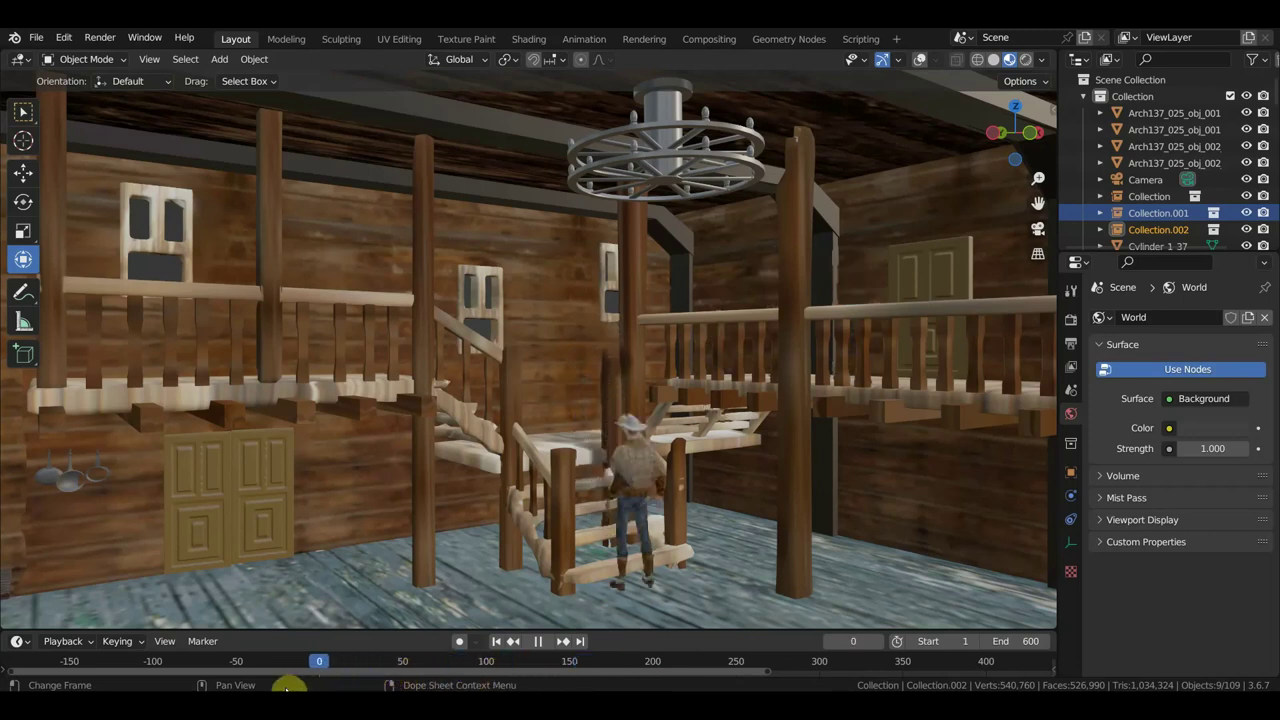
# - Select the cowboy and frame a frontal view of the staircase and balcony
pyautogui.click(632, 470)
pyautogui.moveTo(632, 470); pyautogui.dragTo(696, 523, button='middle')
pyautogui.scroll(5, 698, 523)
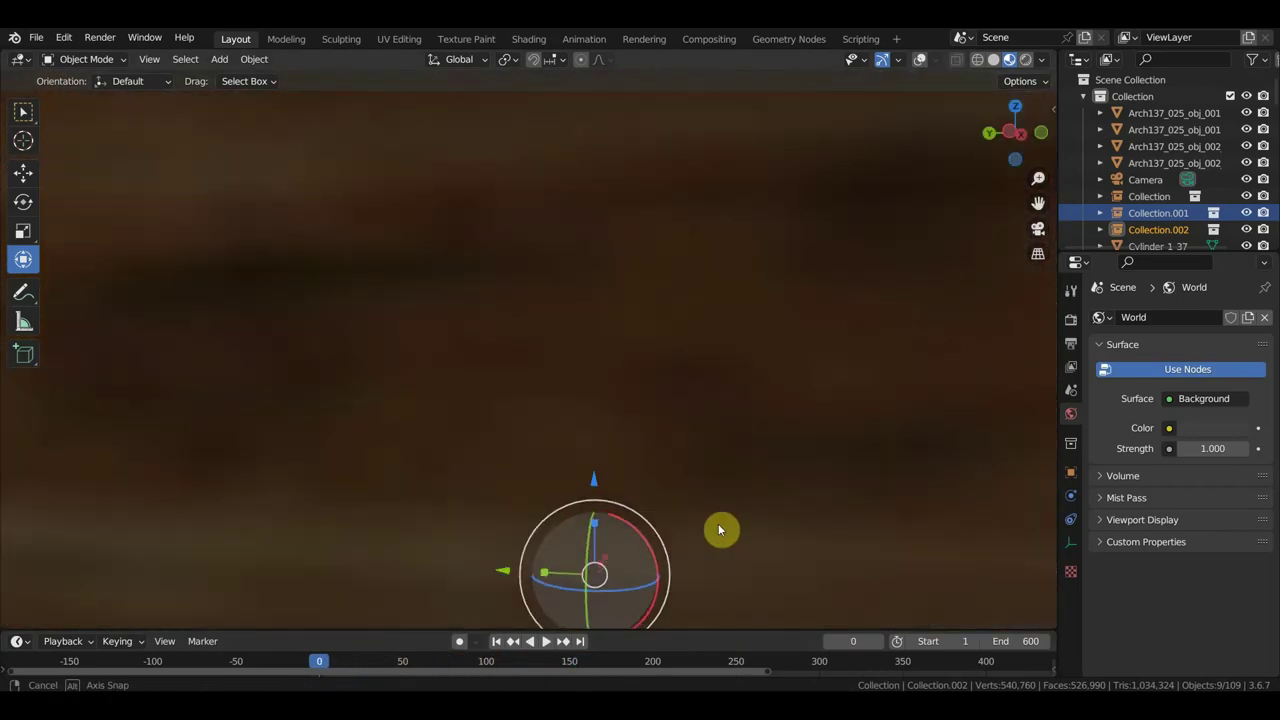
pyautogui.scroll(-5, 698, 523)
pyautogui.moveTo(614, 466)
pyautogui.keyDown('shift'); pyautogui.mouseDown(button='middle')
pyautogui.moveTo(590, 398)
pyautogui.moveTo(837, 434)
pyautogui.moveTo(606, 443)
pyautogui.mouseUp(button='middle'); pyautogui.keyUp('shift')
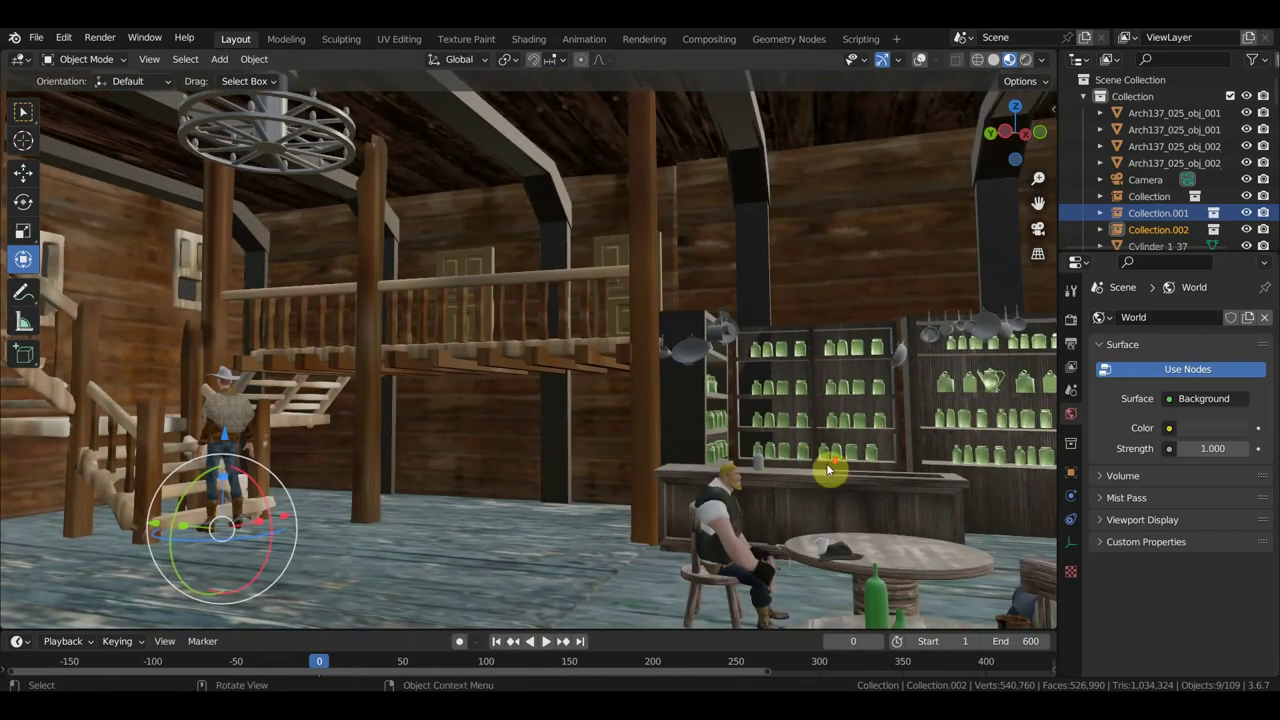
pyautogui.scroll(3, 824, 465)
pyautogui.scroll(-5, 824, 465)
pyautogui.moveTo(818, 467); pyautogui.dragTo(720, 472, button='middle')
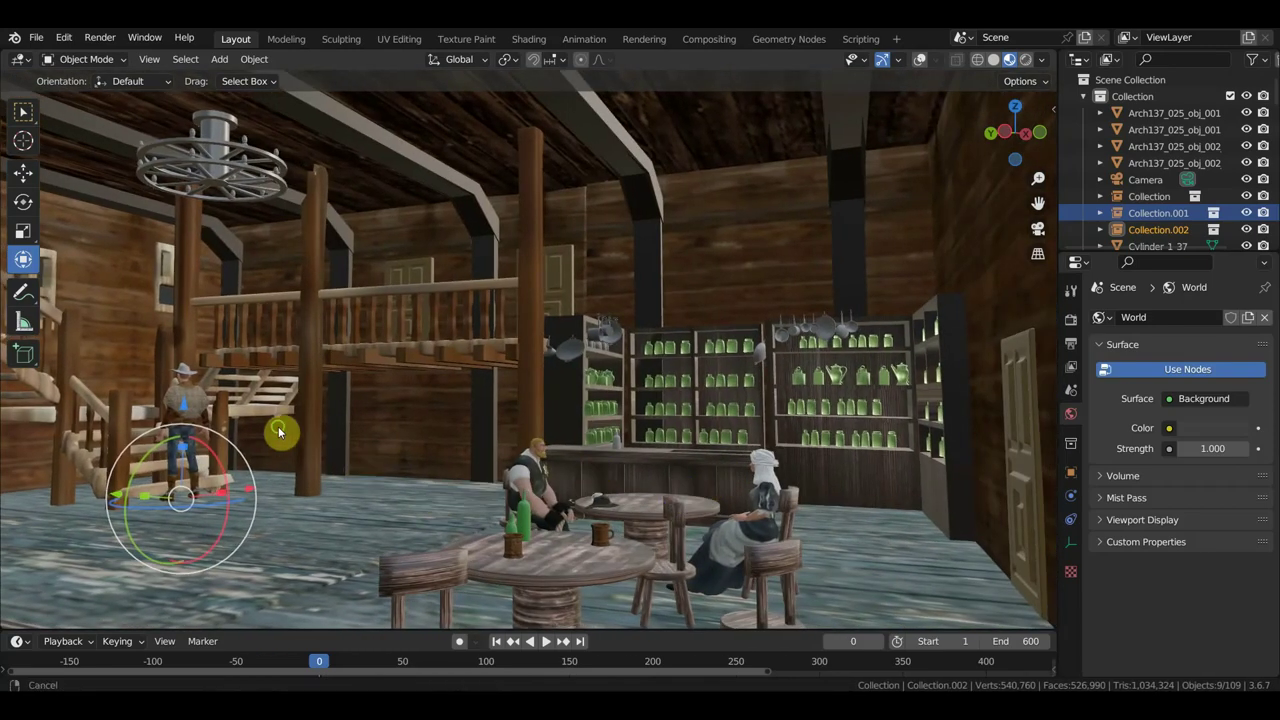
pyautogui.keyDown('shift'); pyautogui.moveTo(278, 427); pyautogui.dragTo(357, 463, button='middle'); pyautogui.keyUp('shift')
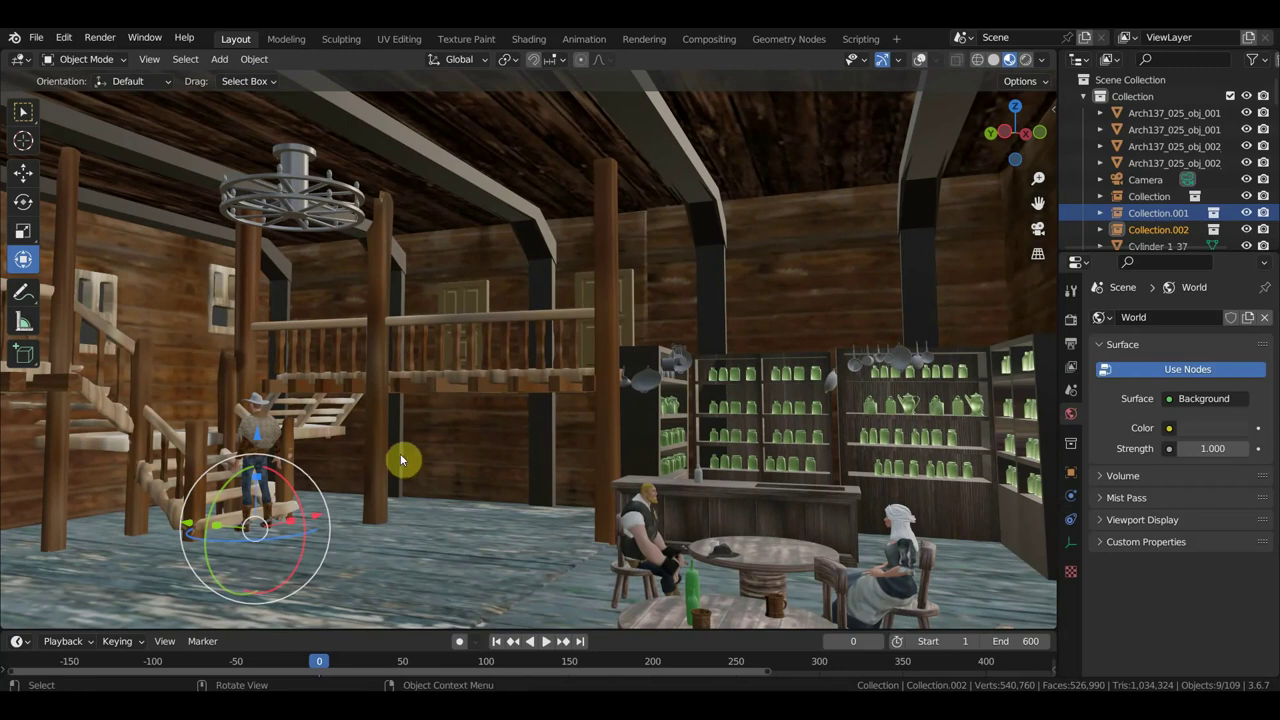
pyautogui.moveTo(400, 453); pyautogui.dragTo(366, 445, button='middle')
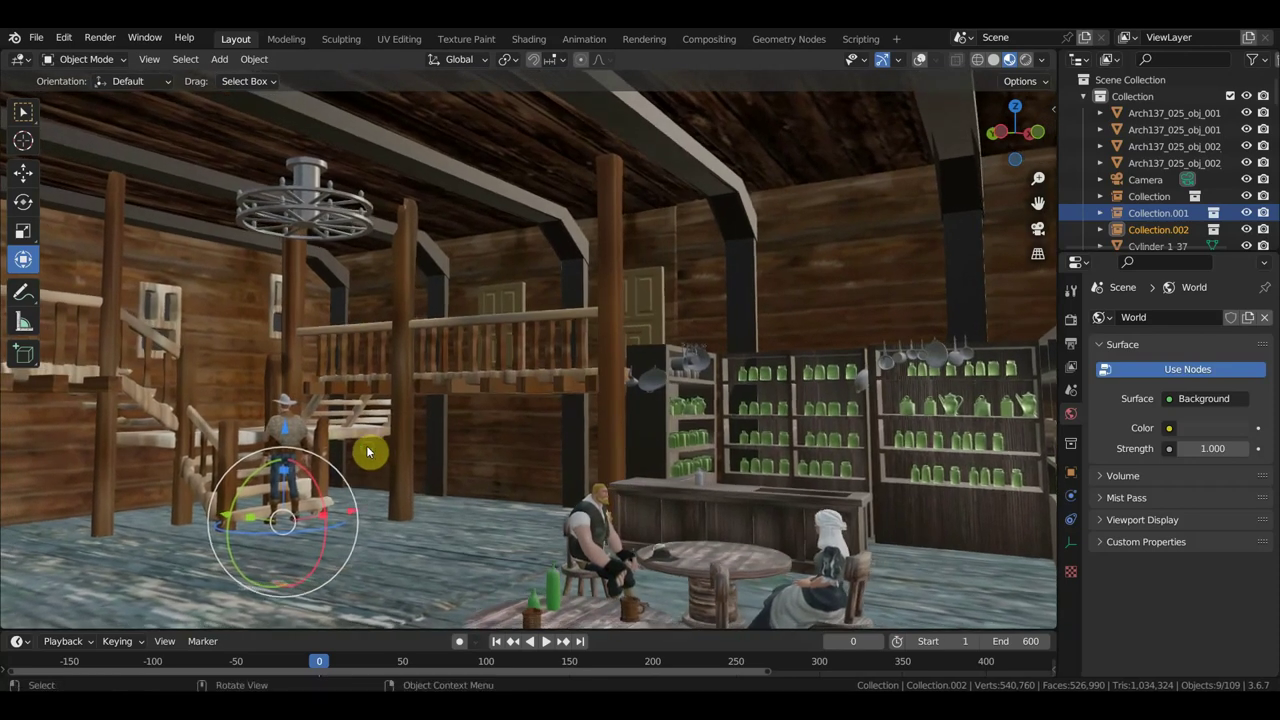
pyautogui.moveTo(546, 478)
pyautogui.mouseDown(button='middle')
pyautogui.moveTo(476, 422)
pyautogui.moveTo(643, 410)
pyautogui.moveTo(617, 406)
pyautogui.moveTo(635, 418)
pyautogui.mouseUp(button='middle')
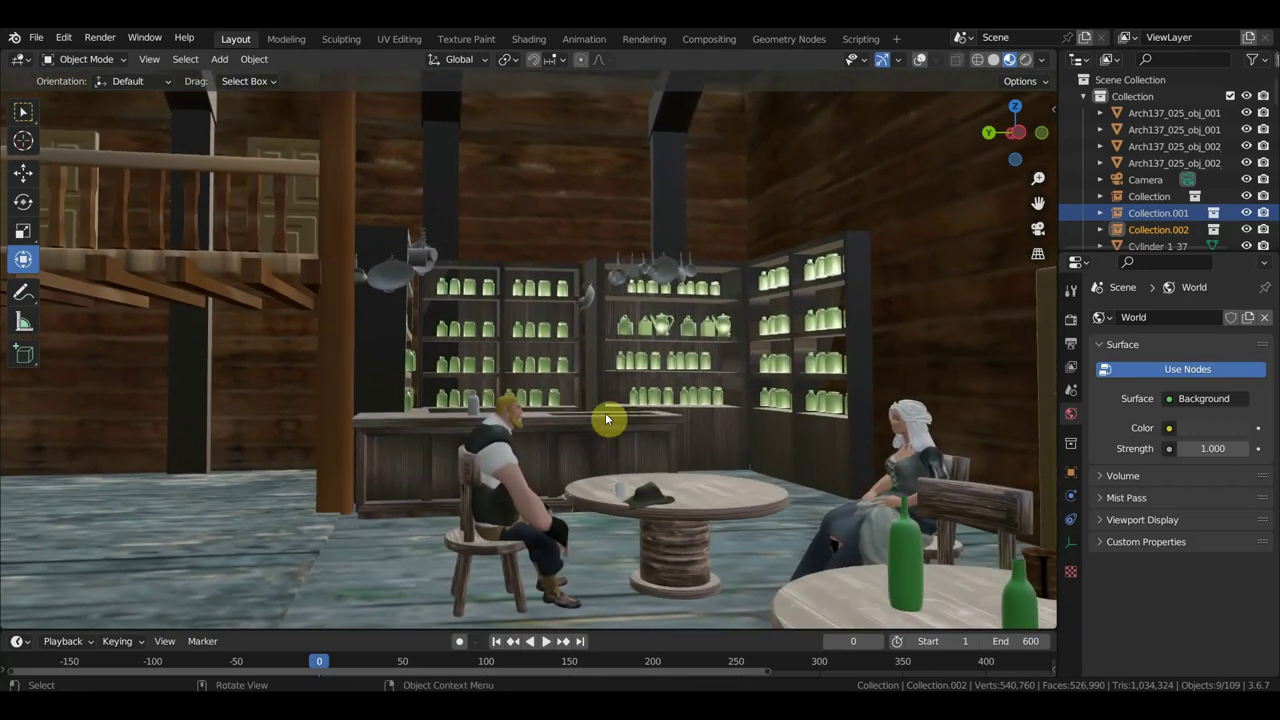
pyautogui.moveTo(733, 383)
pyautogui.mouseDown(button='middle')
pyautogui.moveTo(257, 417)
pyautogui.moveTo(658, 459)
pyautogui.moveTo(434, 457)
pyautogui.mouseUp(button='middle')
pyautogui.moveTo(316, 490)
pyautogui.mouseDown(button='middle')
pyautogui.moveTo(397, 486)
pyautogui.moveTo(707, 395)
pyautogui.mouseUp(button='middle')
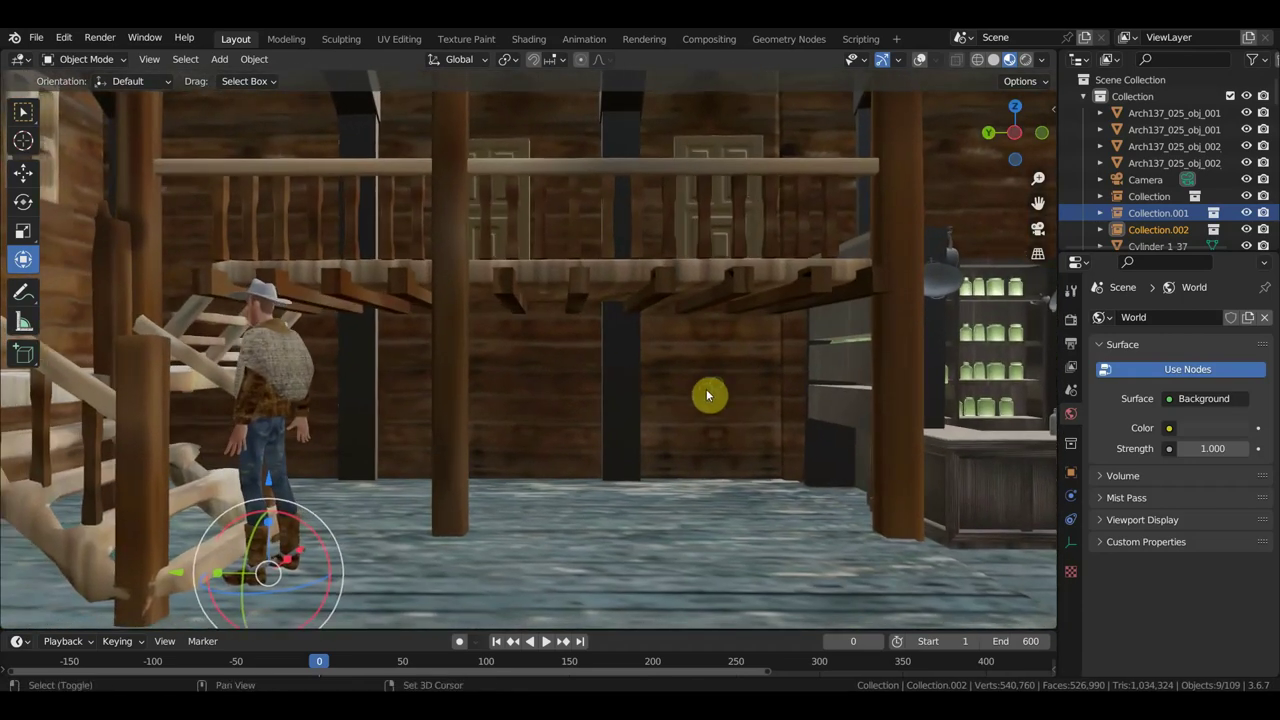
# - Scale the cowboy to about 0.851 and play the walk, stopping at frame 108
pyautogui.press('s')
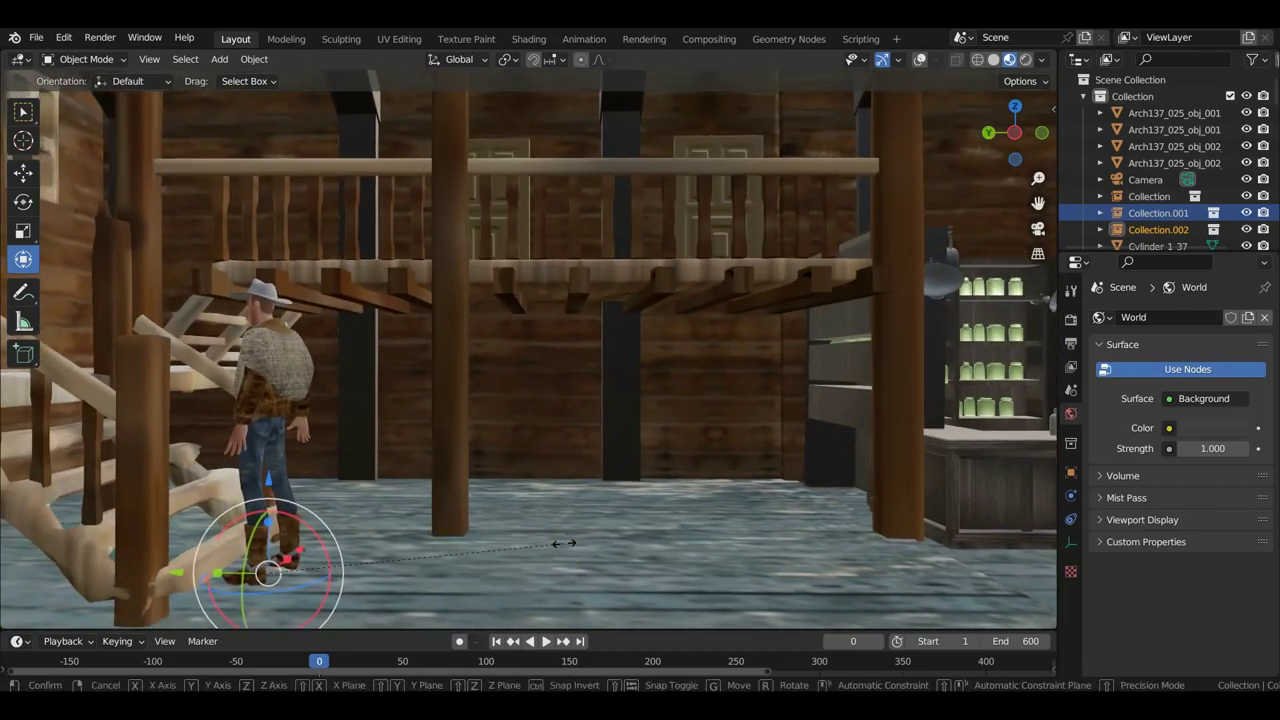
pyautogui.click(519, 548)
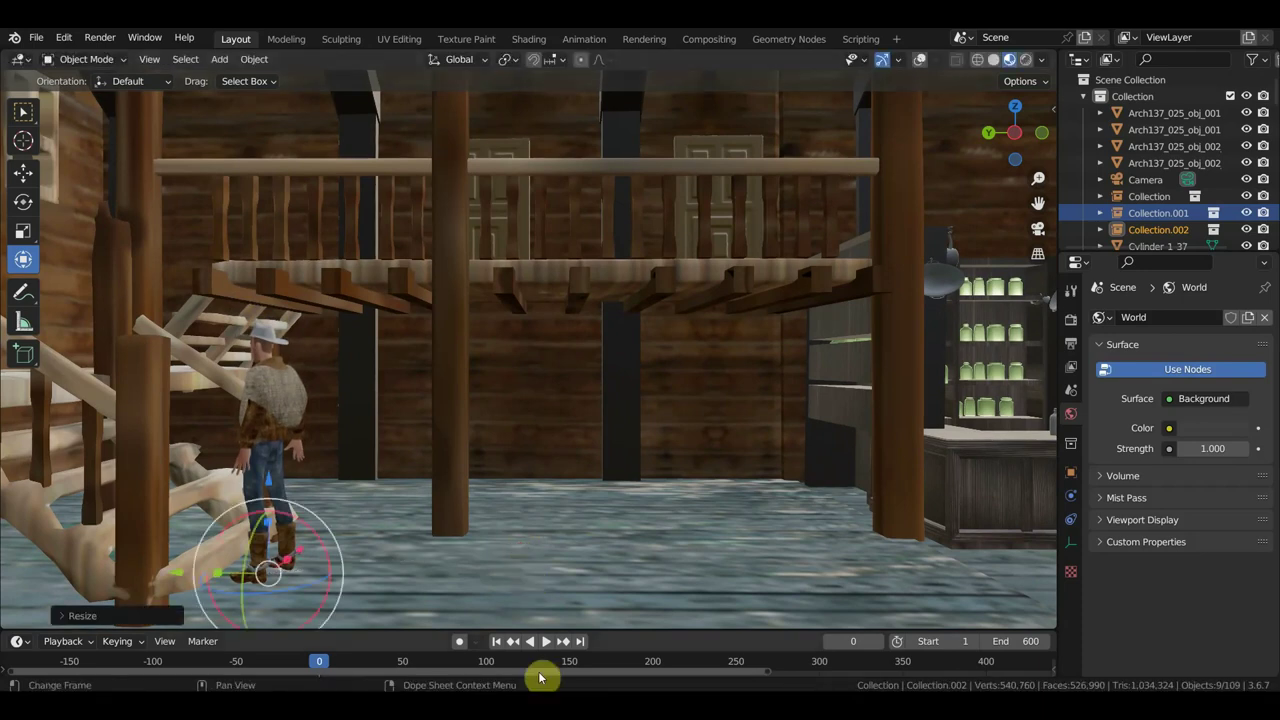
pyautogui.press('space')
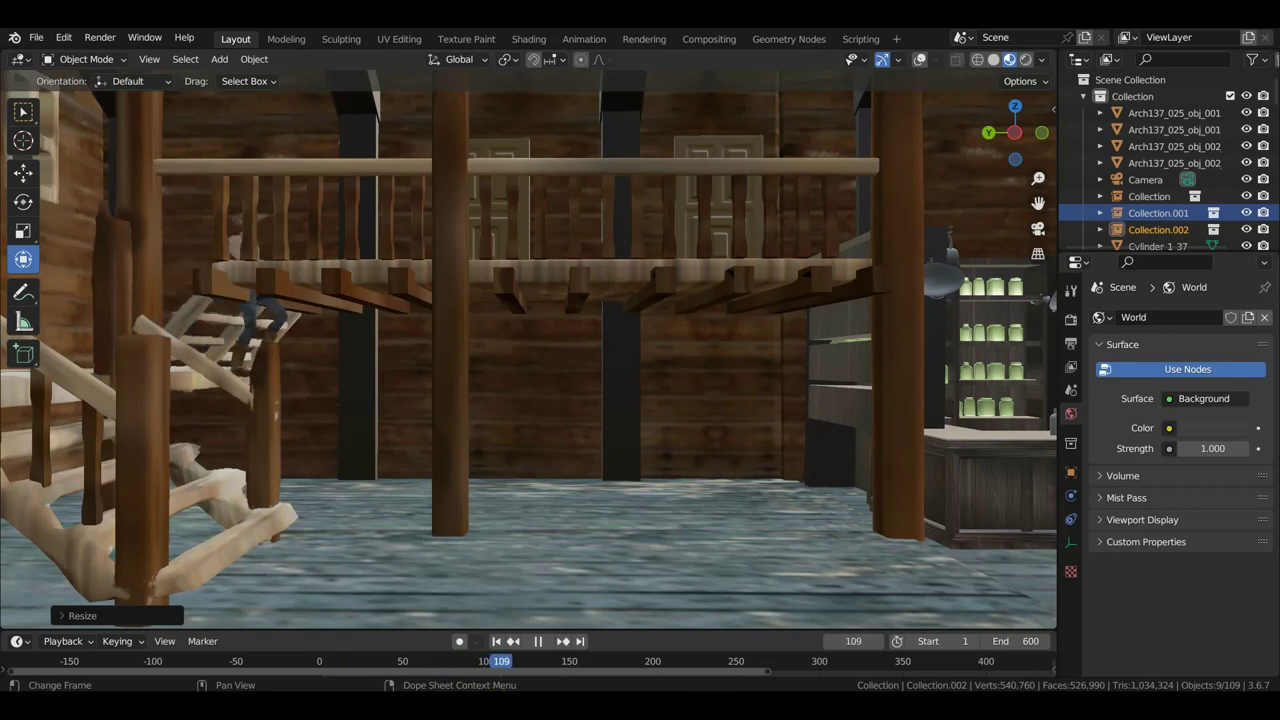
pyautogui.click(500, 661)
# - Move the cowboy along the Y axis and scrub to frame 181 to check
pyautogui.keyDown('shift'); pyautogui.moveTo(524, 583); pyautogui.dragTo(541, 580, button='middle'); pyautogui.keyUp('shift')
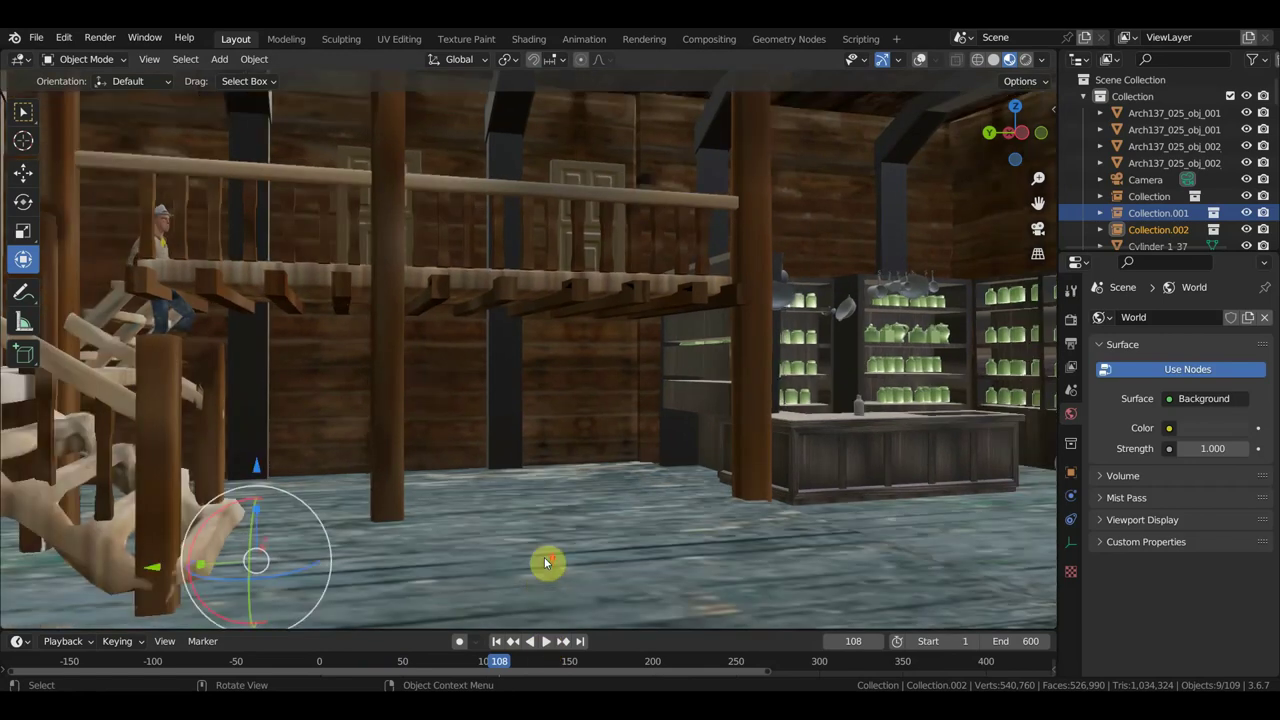
pyautogui.moveTo(545, 585)
pyautogui.mouseDown(button='middle')
pyautogui.moveTo(544, 556)
pyautogui.moveTo(531, 561)
pyautogui.mouseUp(button='middle')
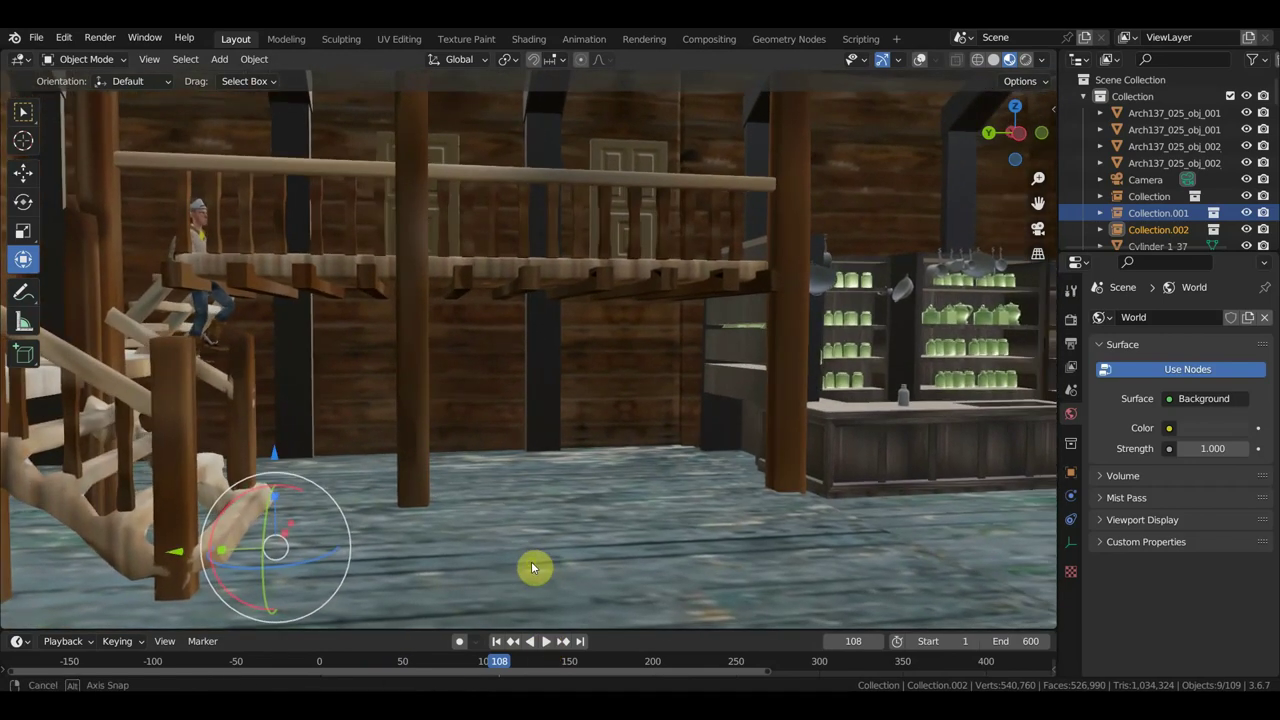
pyautogui.press('g')
pyautogui.press('y')
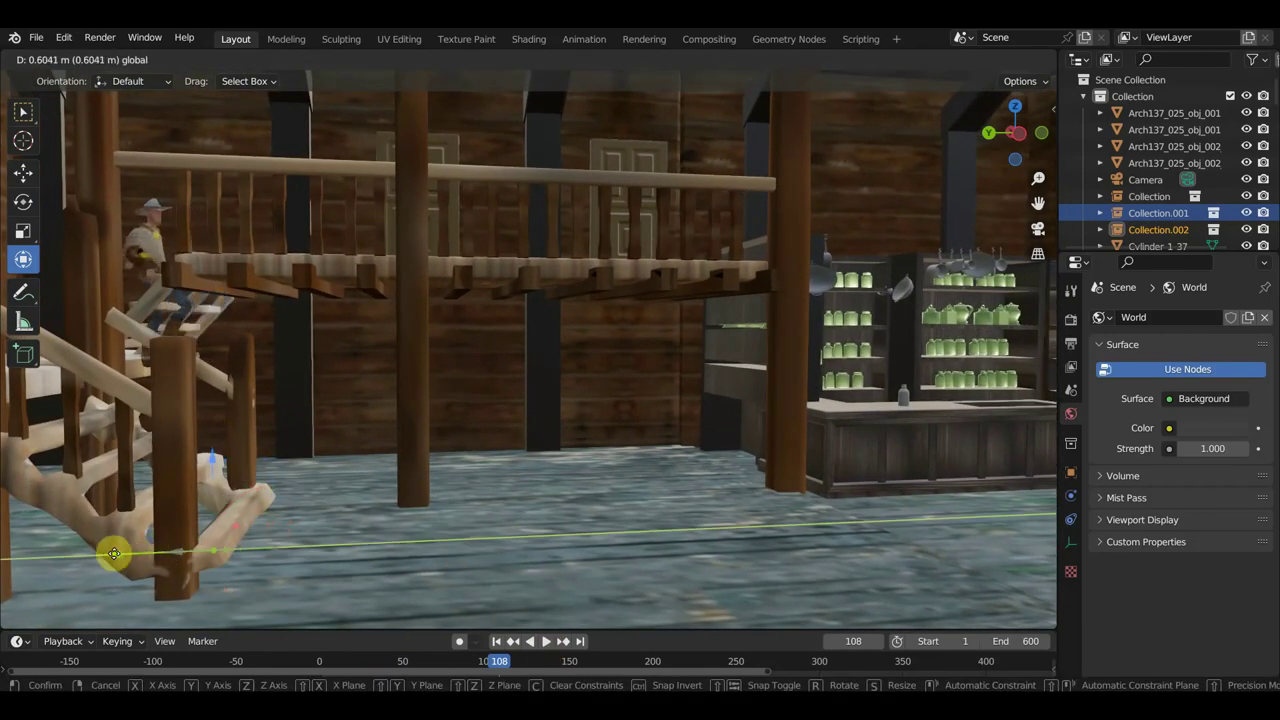
pyautogui.click(79, 555)
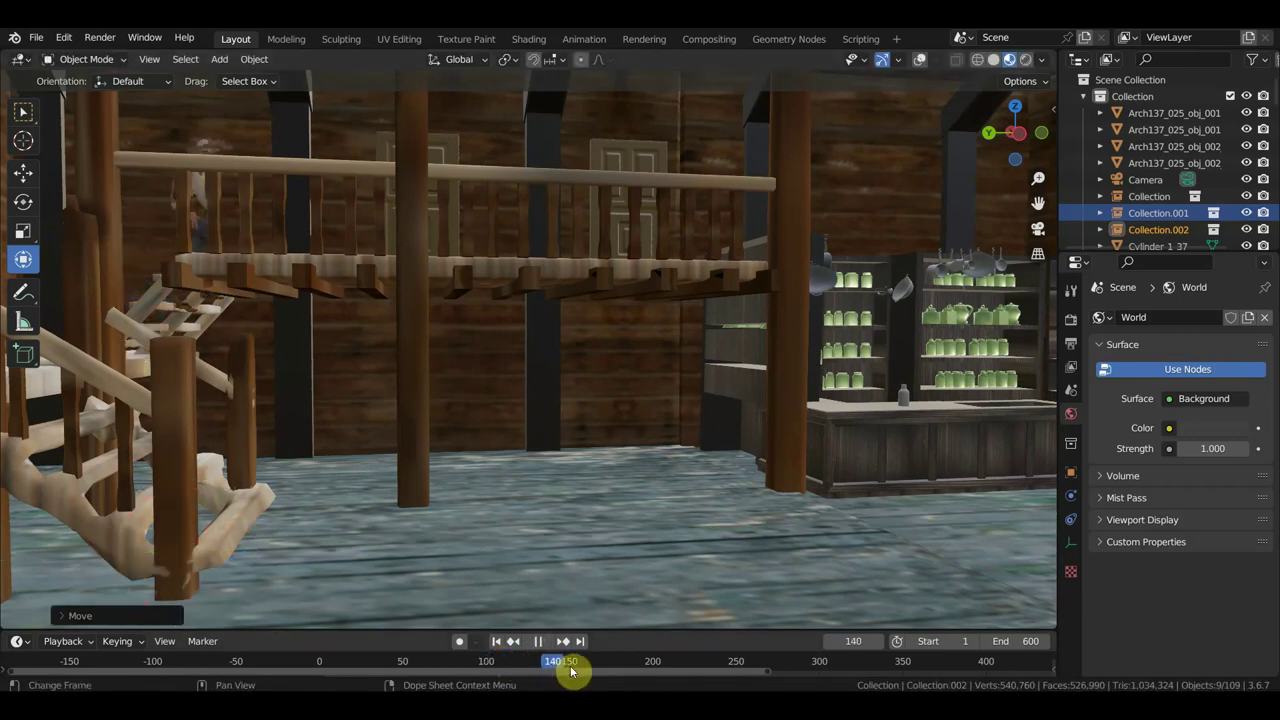
pyautogui.moveTo(508, 666); pyautogui.dragTo(633, 683)
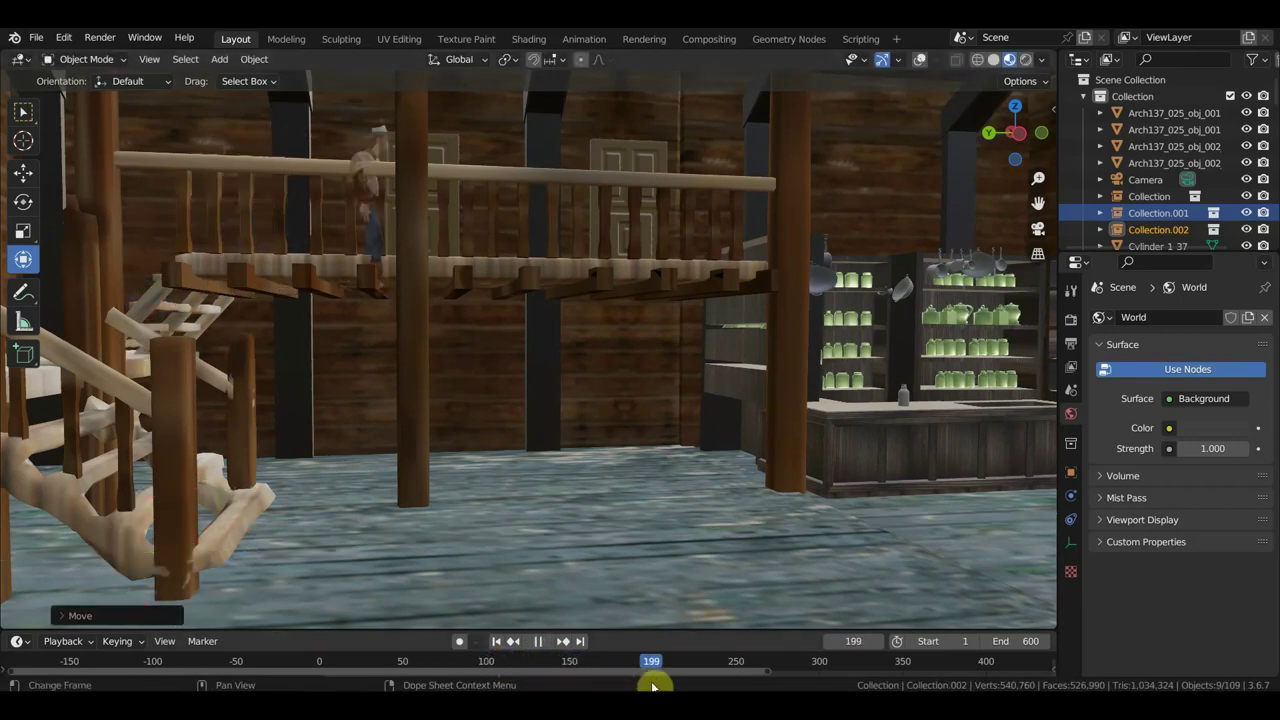
# - Stop playback and raise the selected collection along the Z axis
pyautogui.press('space')
pyautogui.press('g')
pyautogui.press('z')
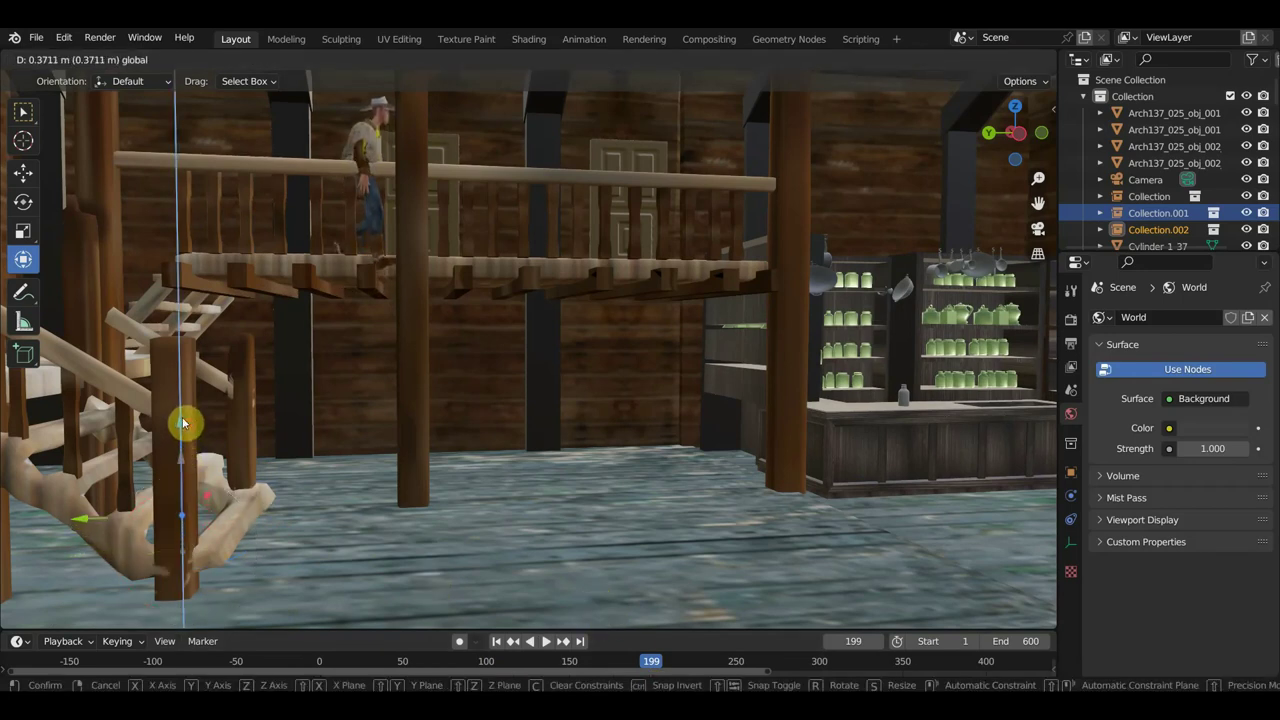
pyautogui.click(183, 423)
pyautogui.moveTo(629, 296)
pyautogui.mouseDown(button='middle')
pyautogui.moveTo(381, 328)
pyautogui.moveTo(334, 377)
pyautogui.moveTo(349, 397)
pyautogui.moveTo(891, 269)
pyautogui.moveTo(954, 280)
pyautogui.moveTo(789, 334)
pyautogui.mouseUp(button='middle')
# - Delete the two ceiling slabs and the dark beam
pyautogui.click(841, 390)
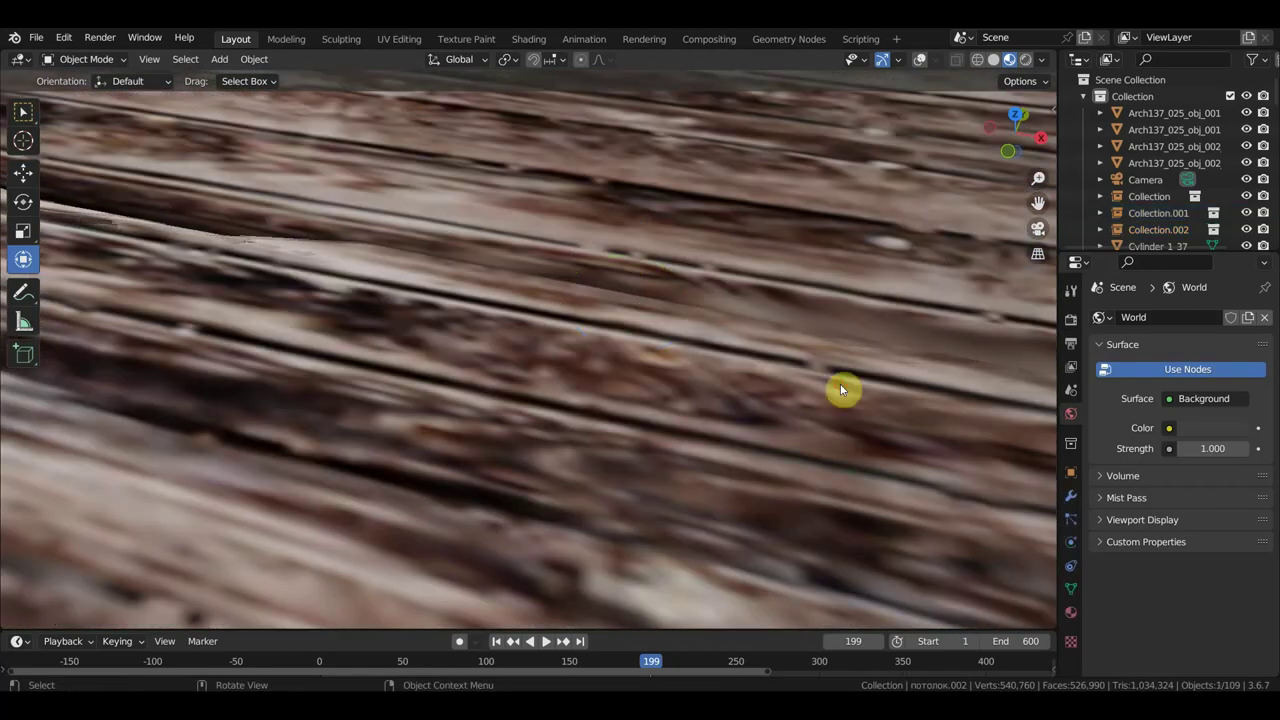
pyautogui.press('Delete')
pyautogui.click(826, 319)
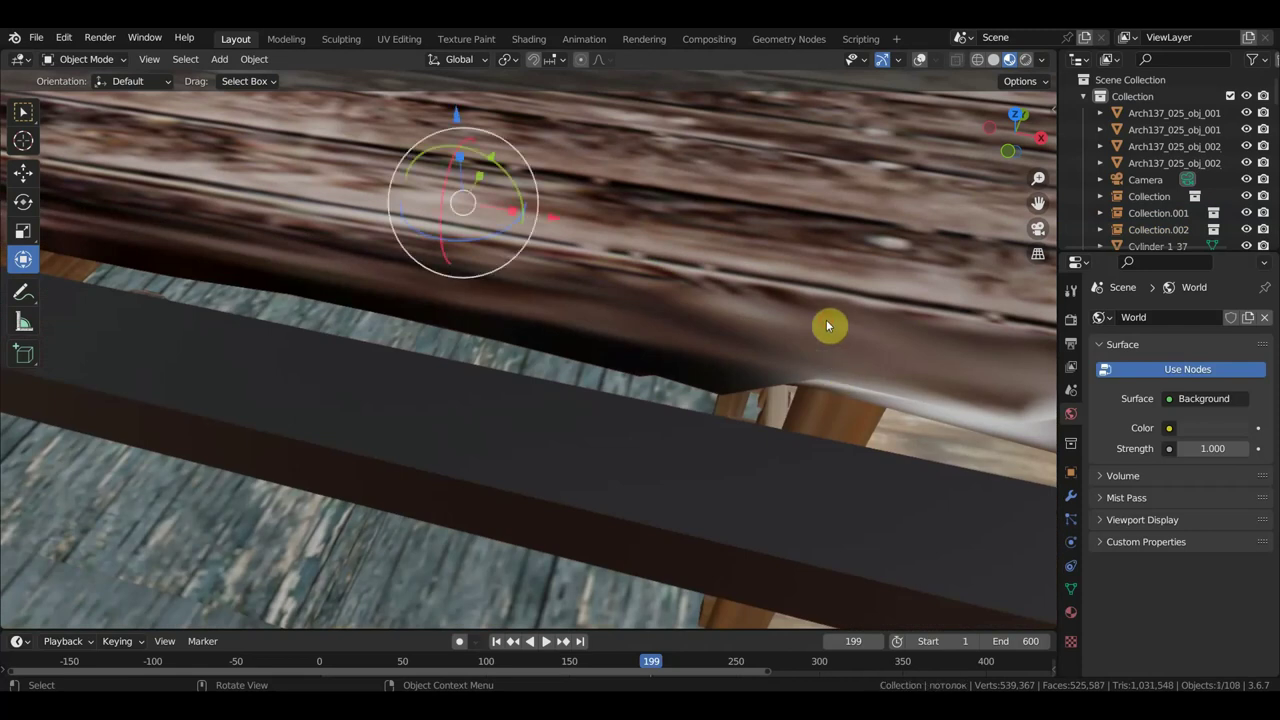
pyautogui.press('Delete')
pyautogui.click(806, 507)
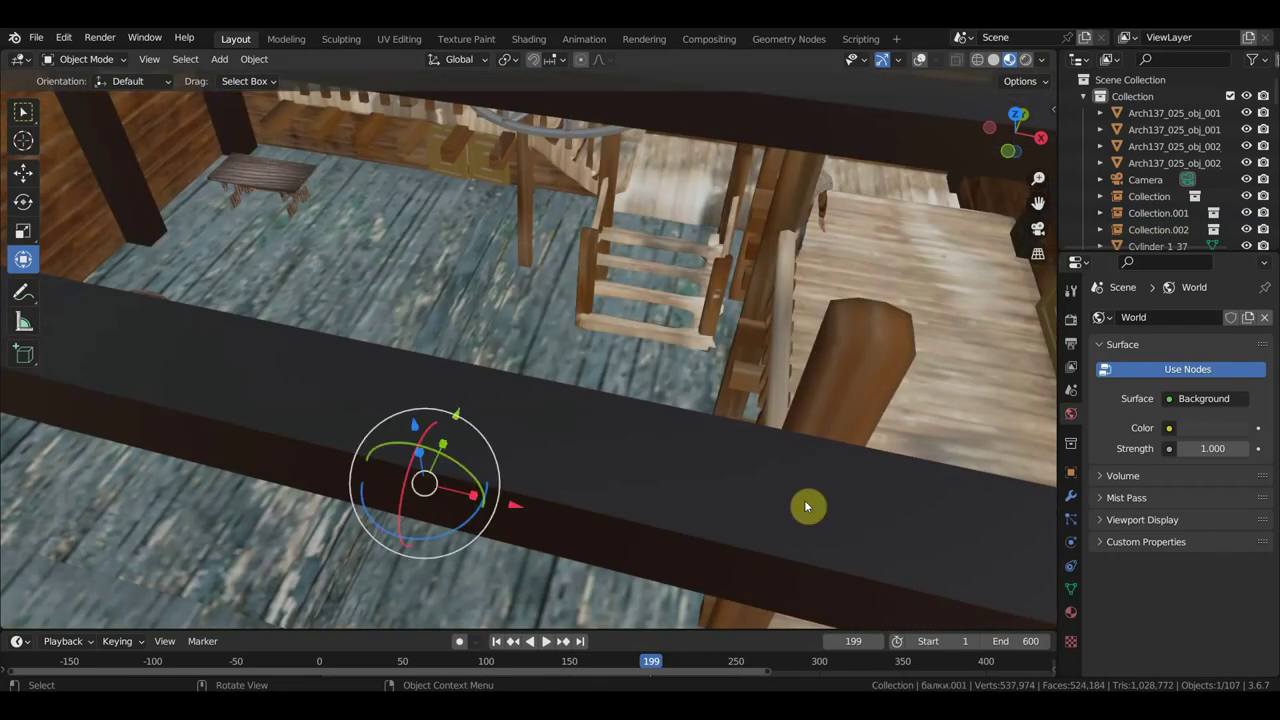
pyautogui.press('Delete')
# - Select Collection.002 and shift it along the X axis
pyautogui.moveTo(1006, 423)
pyautogui.mouseDown(button='middle')
pyautogui.moveTo(728, 423)
pyautogui.moveTo(634, 457)
pyautogui.moveTo(706, 457)
pyautogui.moveTo(561, 400)
pyautogui.mouseUp(button='middle')
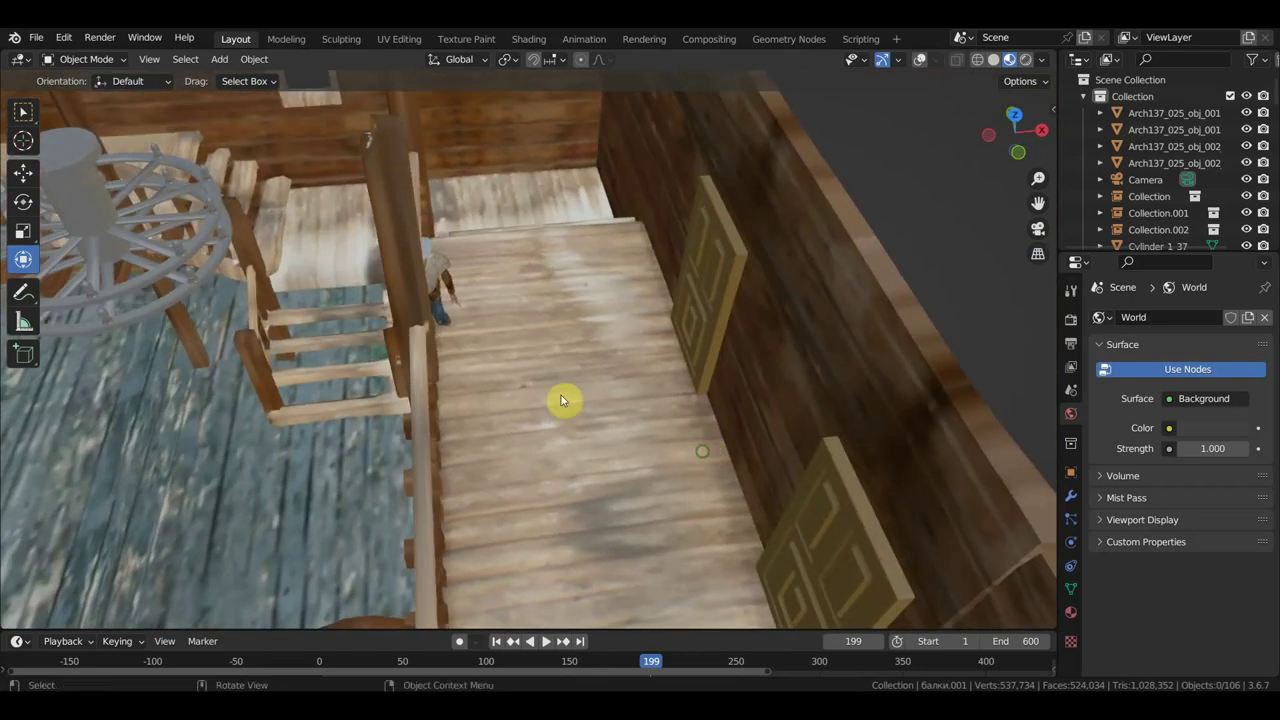
pyautogui.click(428, 270)
pyautogui.moveTo(415, 386); pyautogui.dragTo(471, 371)
pyautogui.moveTo(471, 371)
pyautogui.mouseDown(button='middle')
pyautogui.moveTo(562, 306)
pyautogui.moveTo(640, 286)
pyautogui.mouseUp(button='middle')
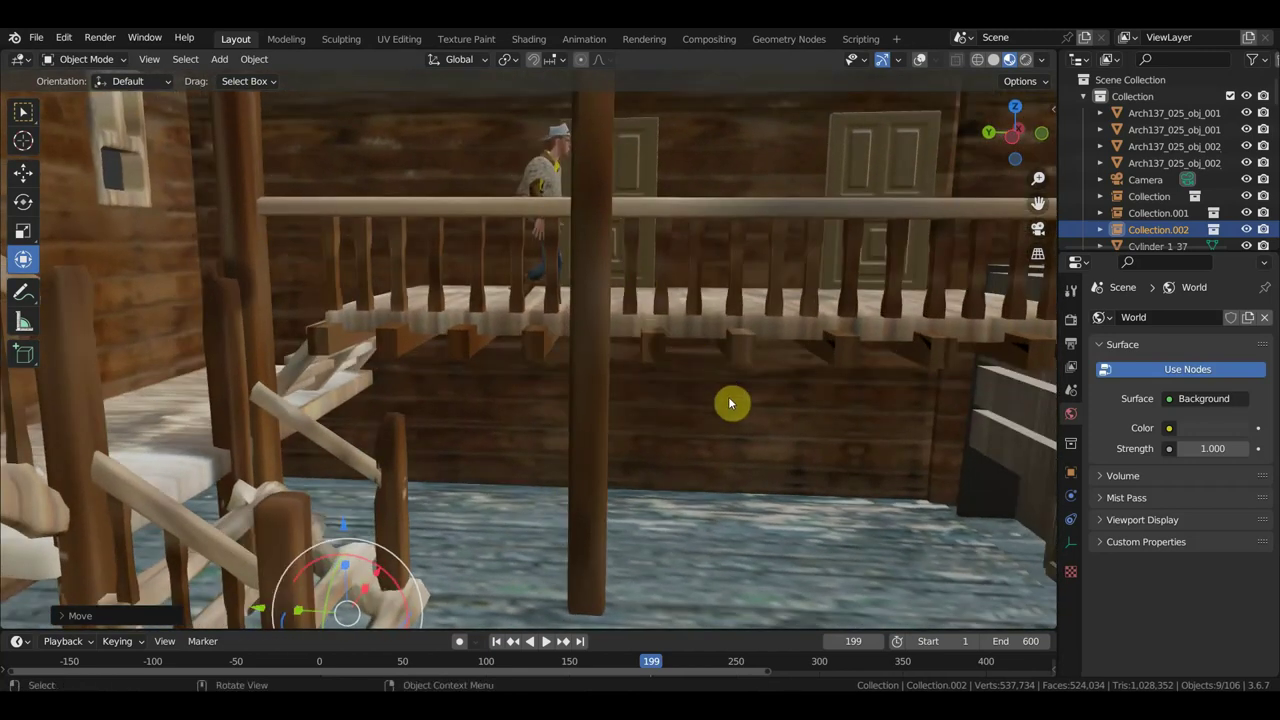
# - Scale Collection.002 to about 0.94, raise it along Z, and rewind toward frame 20
pyautogui.press('s')
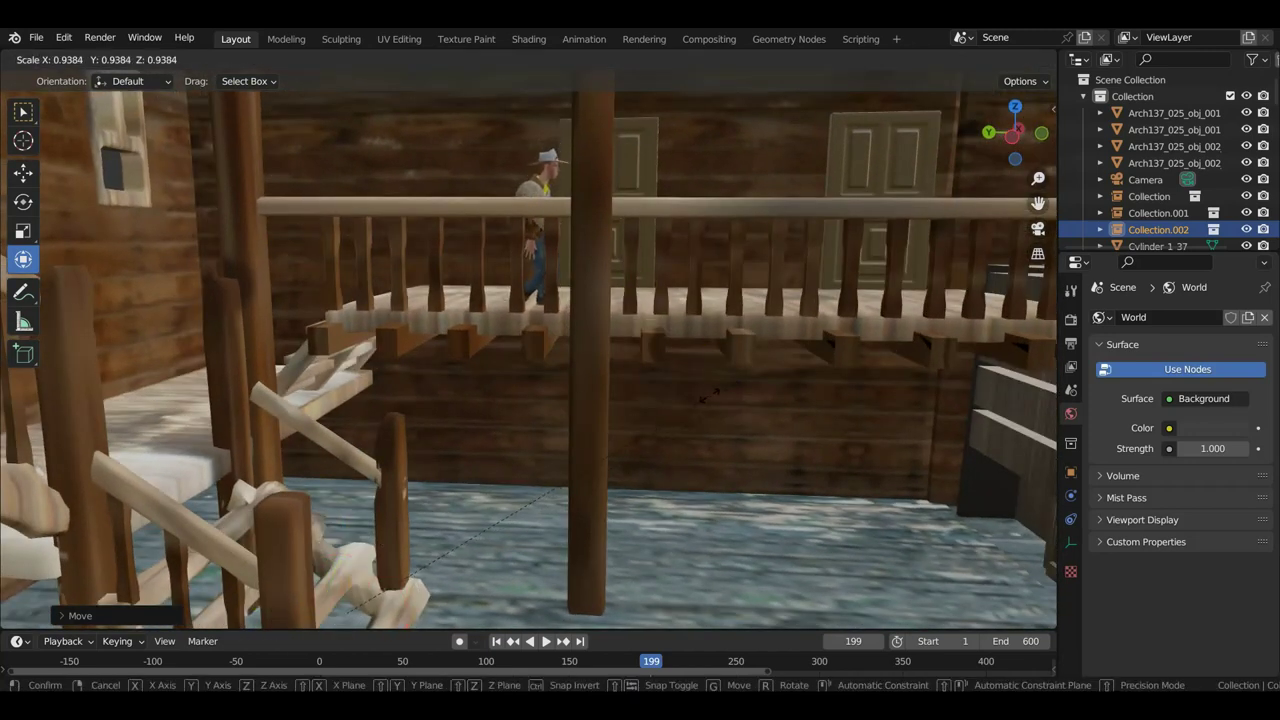
pyautogui.click(711, 400)
pyautogui.moveTo(348, 527); pyautogui.dragTo(349, 496)
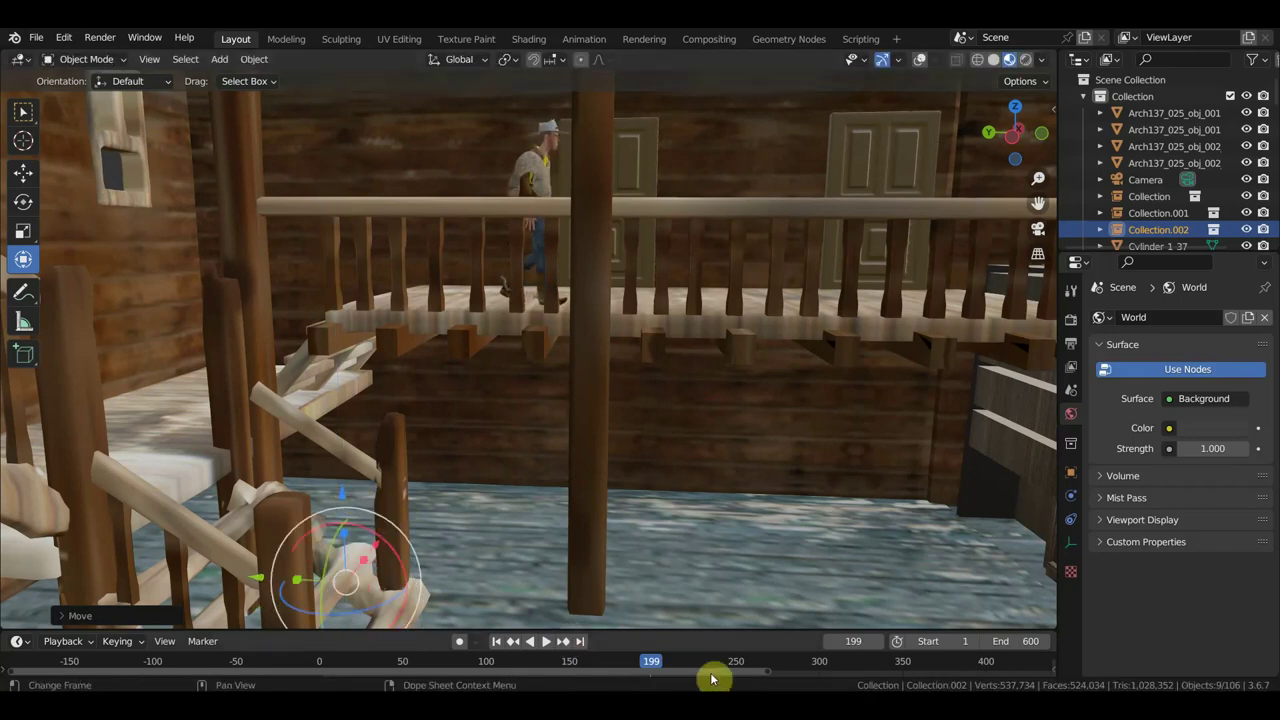
pyautogui.moveTo(652, 664); pyautogui.dragTo(472, 665)
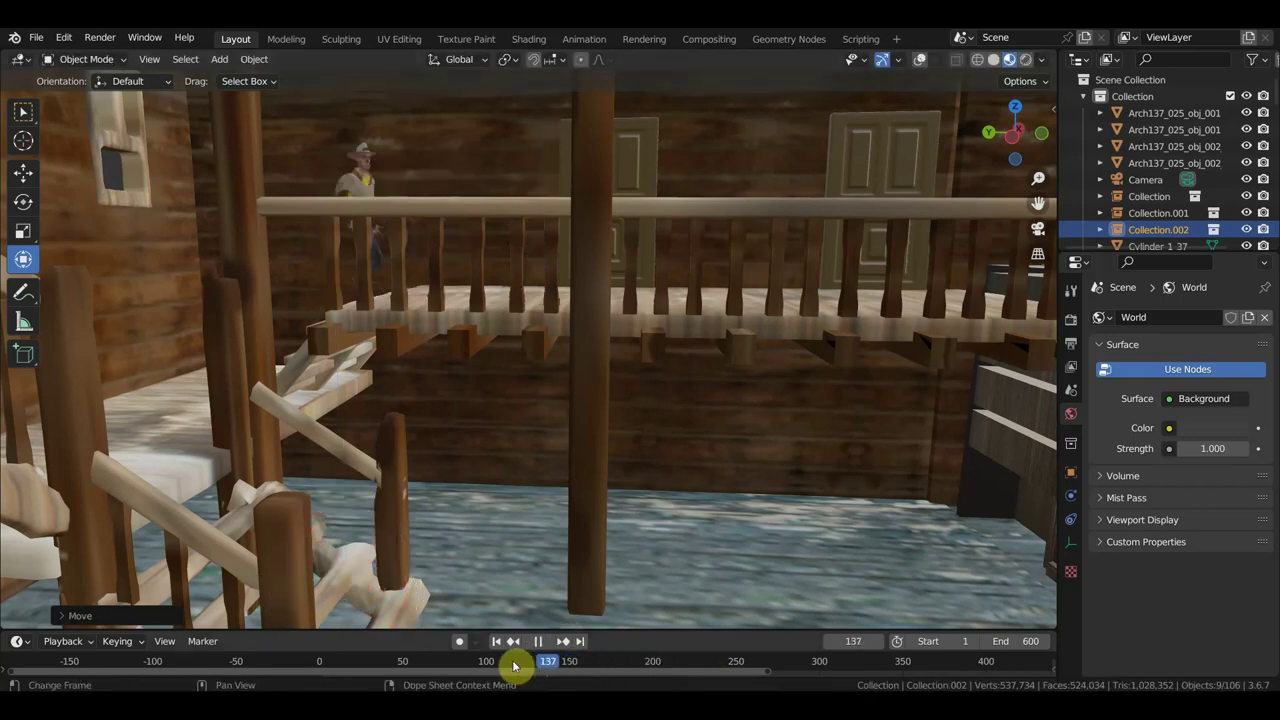
pyautogui.moveTo(449, 665); pyautogui.dragTo(290, 688)
# - Replay the cowboy's walk from frame 0, stopping at frame 46 on the stairs
pyautogui.moveTo(523, 586)
pyautogui.mouseDown(button='middle')
pyautogui.moveTo(571, 457)
pyautogui.moveTo(449, 457)
pyautogui.moveTo(530, 443)
pyautogui.moveTo(593, 466)
pyautogui.mouseUp(button='middle')
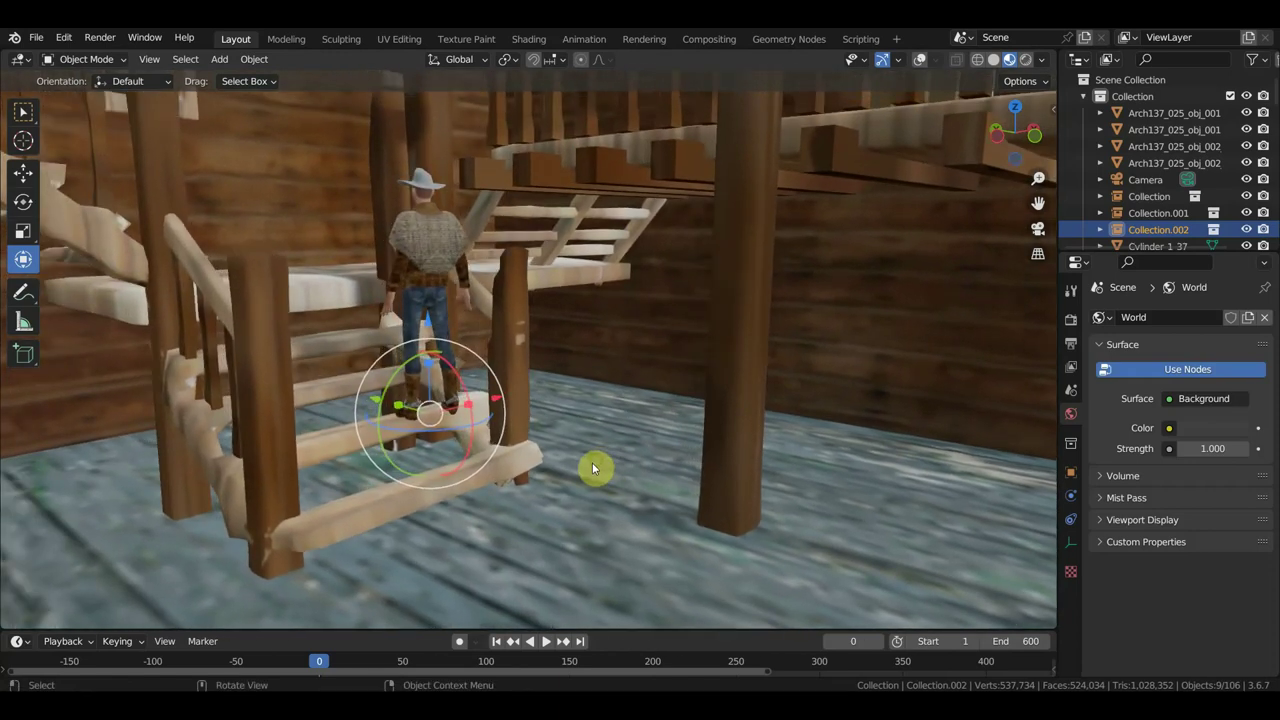
pyautogui.press('space')
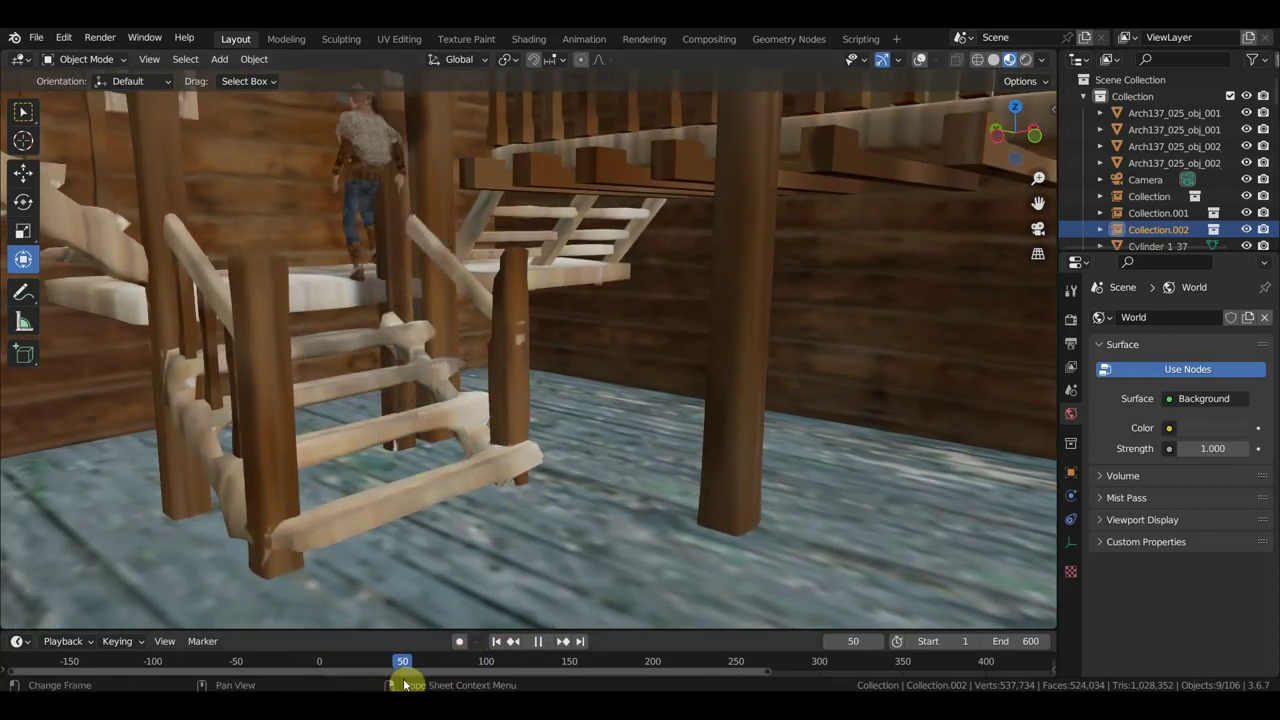
pyautogui.moveTo(378, 685); pyautogui.dragTo(308, 683)
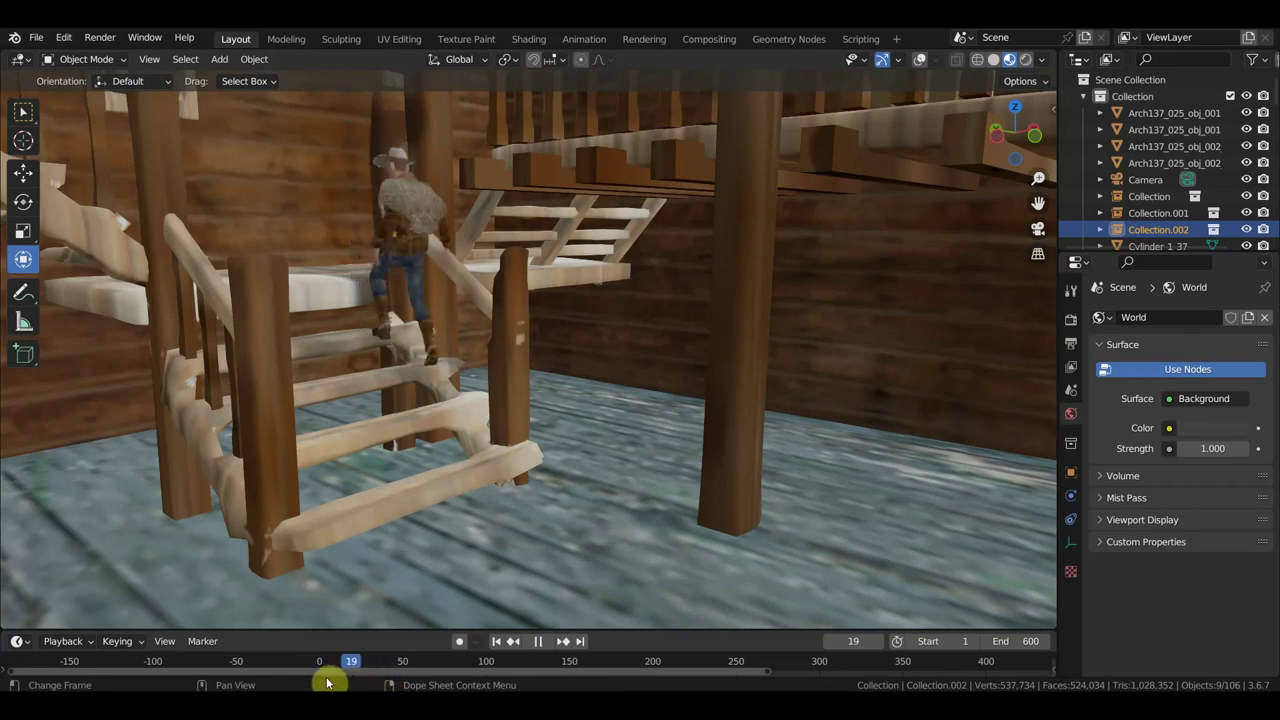
pyautogui.press('space')
pyautogui.moveTo(543, 523)
pyautogui.mouseDown(button='middle')
pyautogui.moveTo(661, 514)
pyautogui.moveTo(517, 458)
pyautogui.mouseUp(button='middle')
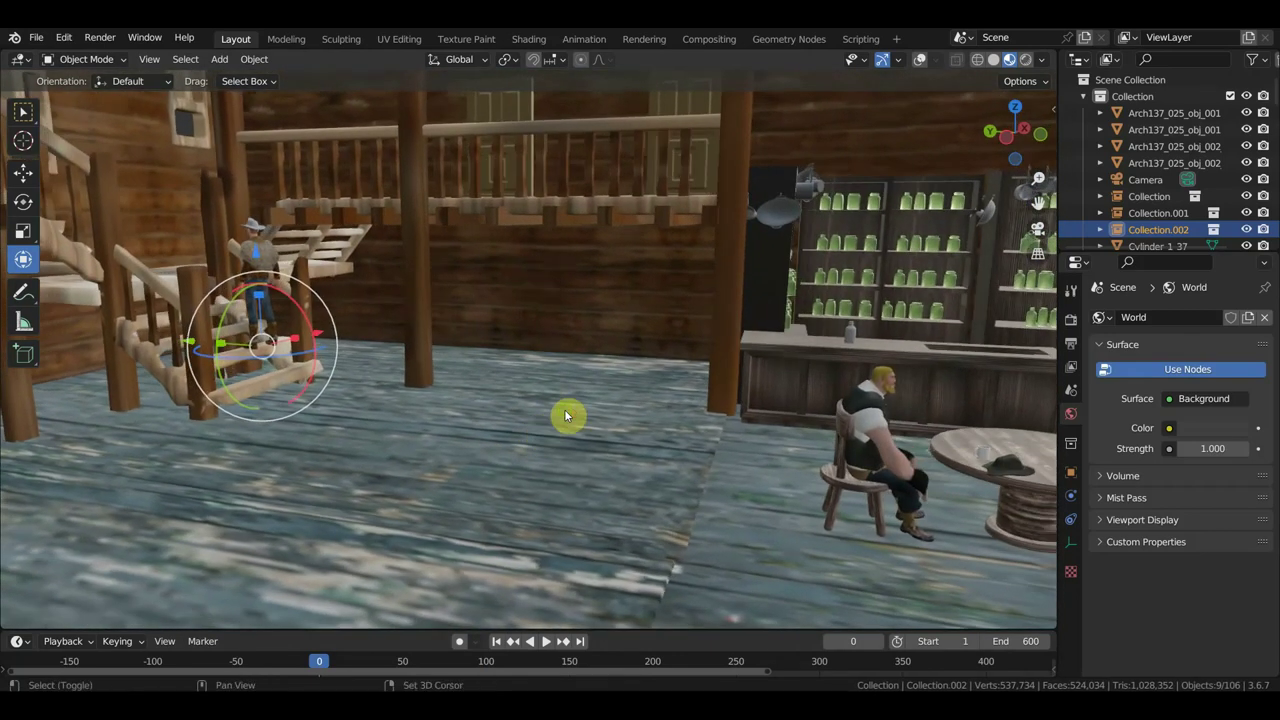
pyautogui.keyDown('ctrl'); pyautogui.moveTo(544, 425); pyautogui.dragTo(596, 427, button='middle'); pyautogui.keyUp('ctrl')
pyautogui.moveTo(480, 395)
pyautogui.mouseDown(button='middle')
pyautogui.moveTo(490, 386)
pyautogui.moveTo(411, 386)
pyautogui.mouseUp(button='middle')
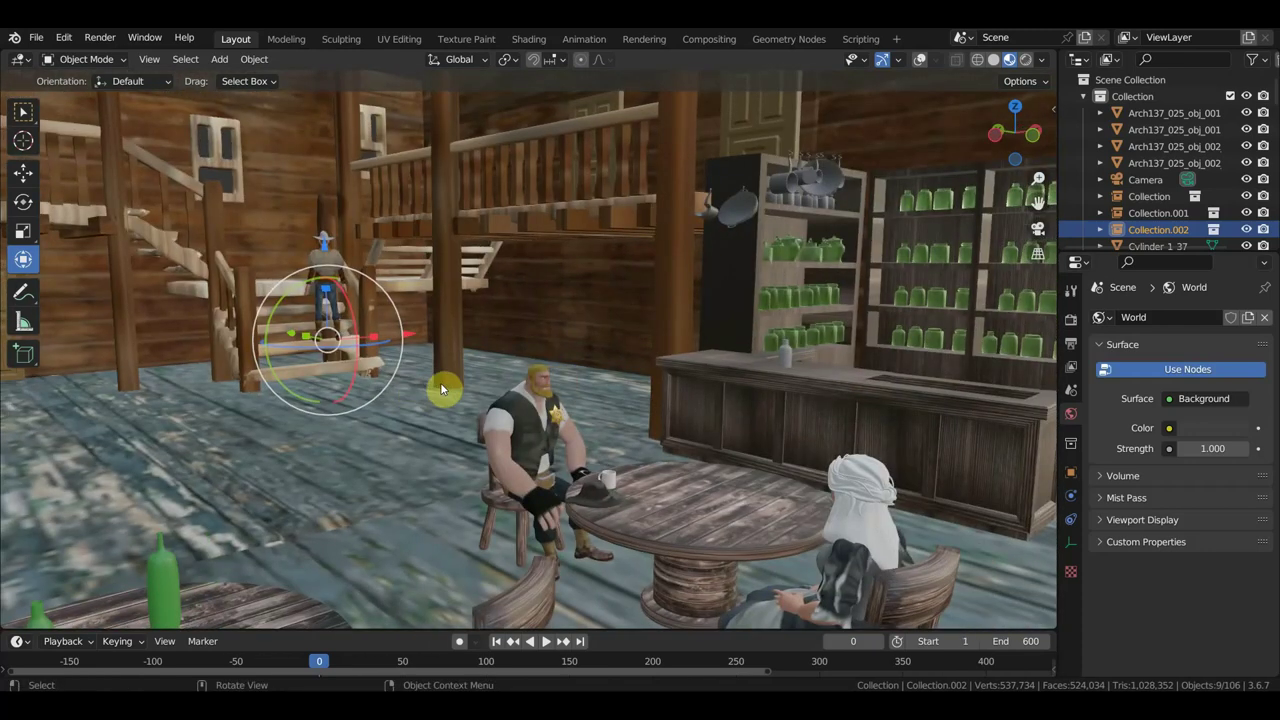
pyautogui.press('space')
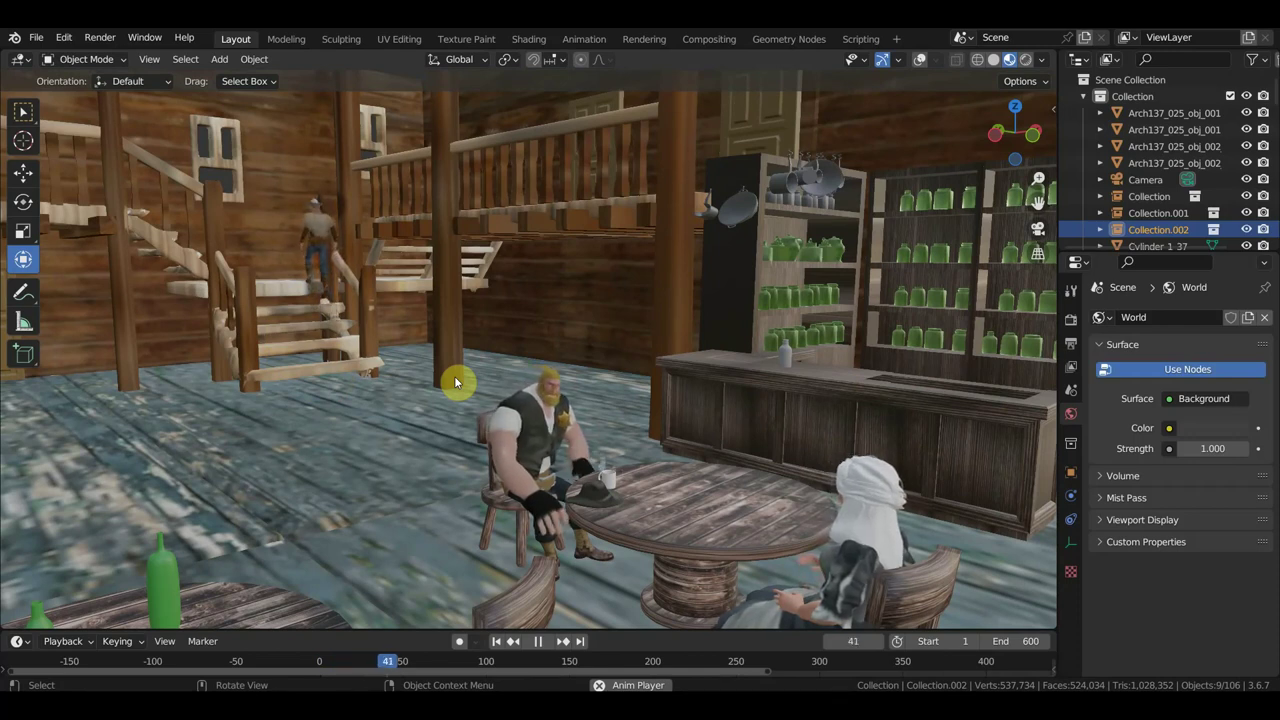
pyautogui.press('space')
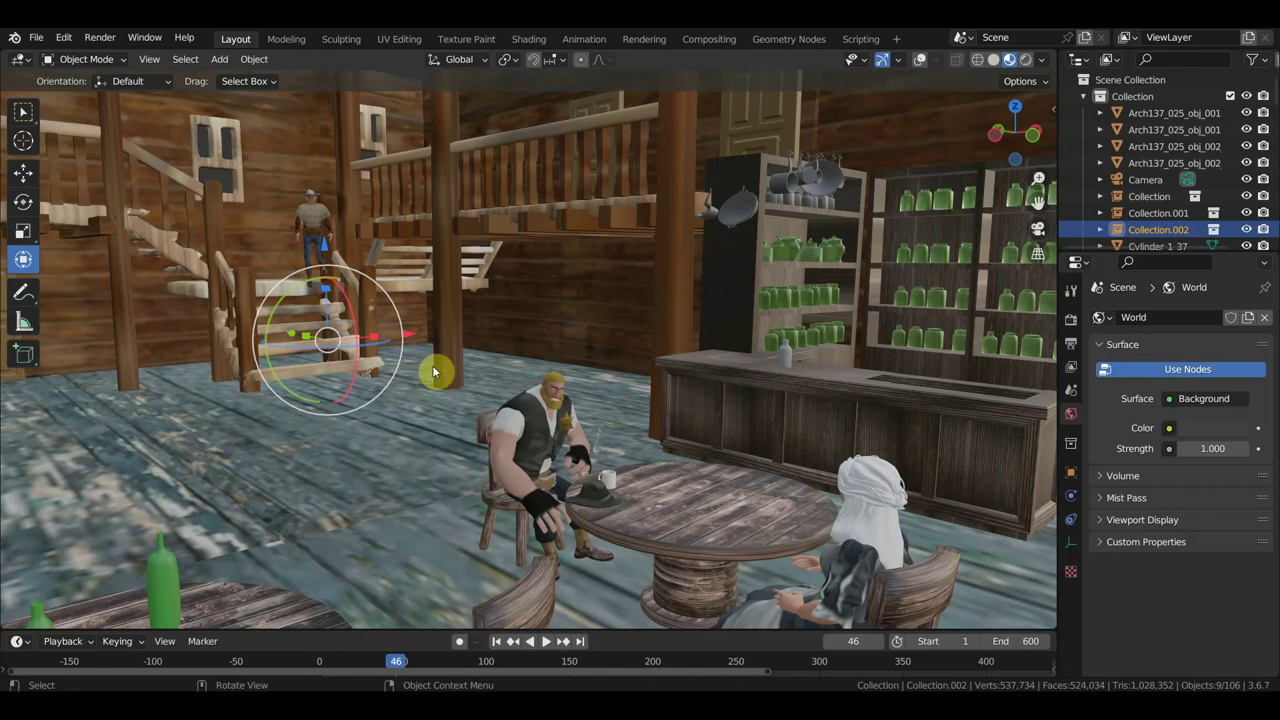
# - Enlarge Collection.002 to about 1.19 and play the walk to frame 62
pyautogui.press('s')
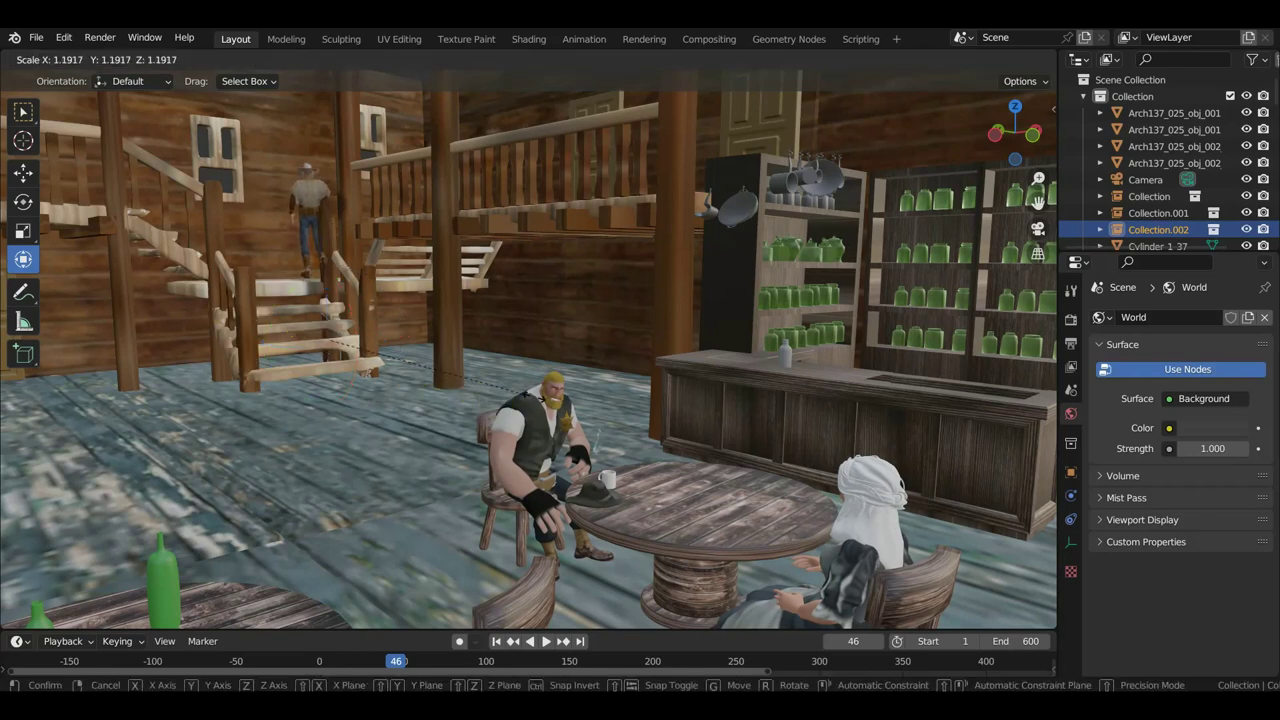
pyautogui.click(537, 398)
pyautogui.press('space')
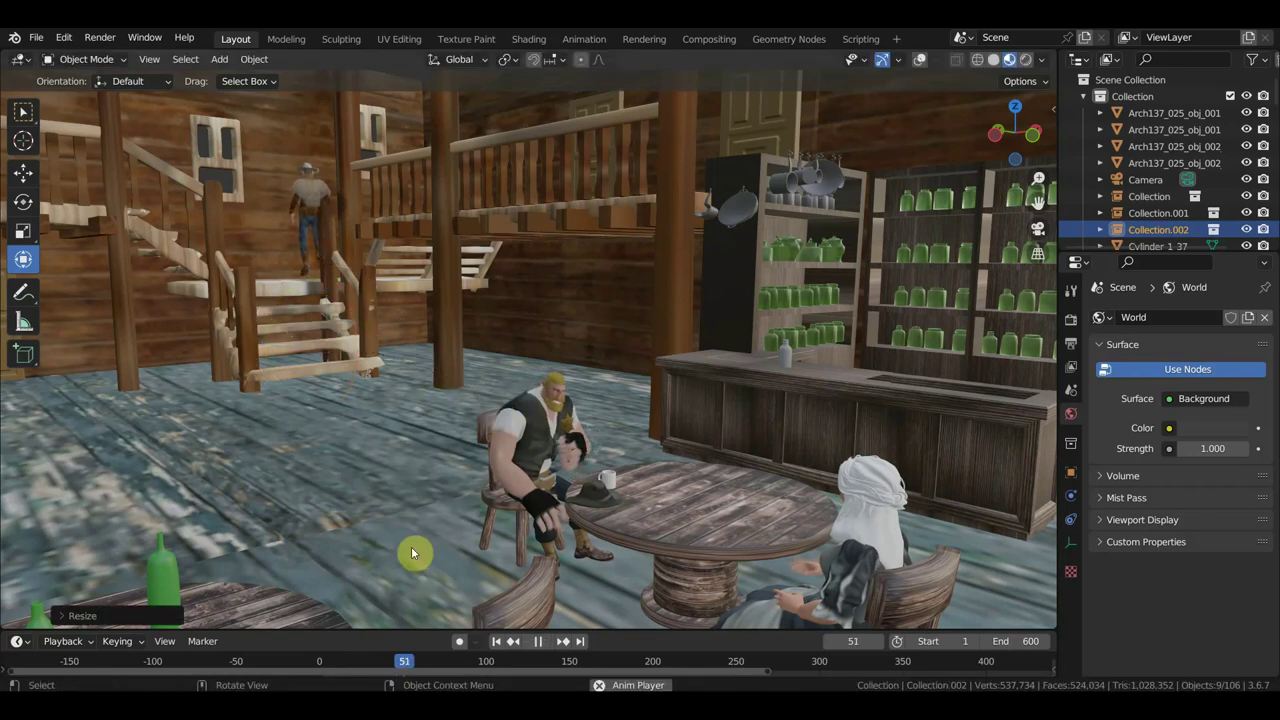
pyautogui.press('space')
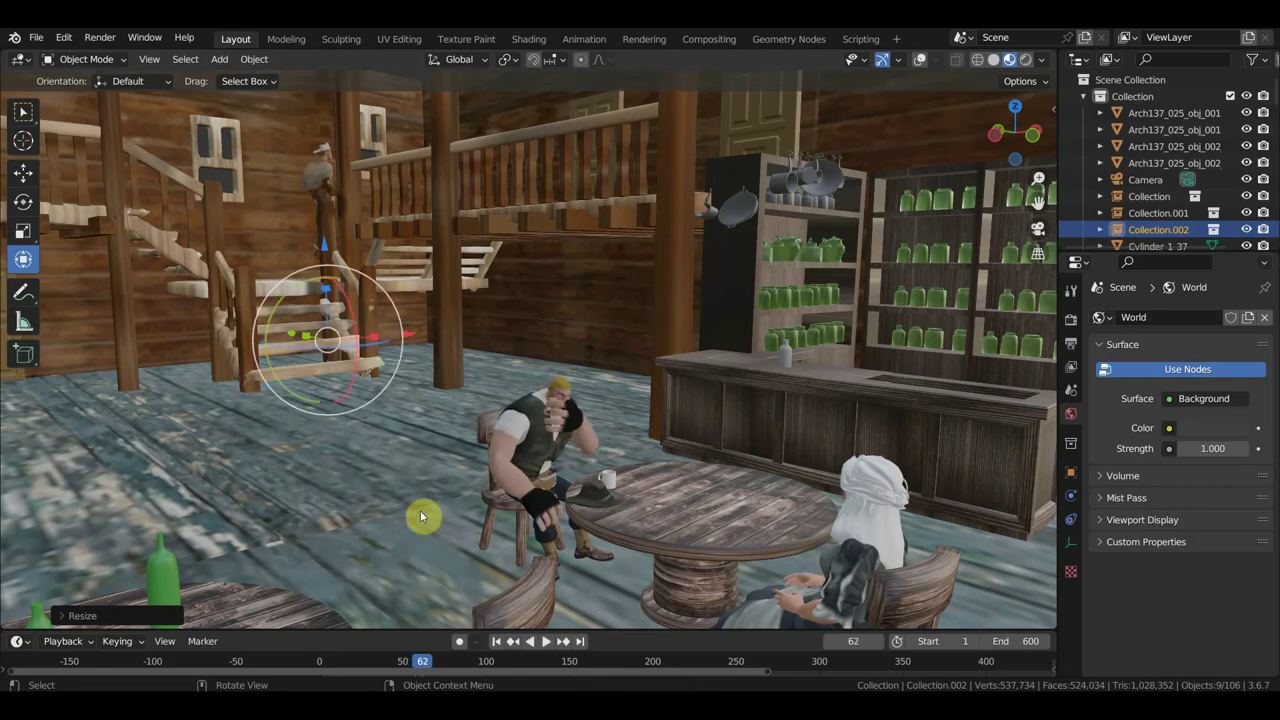
# - At frame 42, lower the collection along Z and replay the climb to check it
pyautogui.moveTo(420, 510); pyautogui.dragTo(546, 441, button='middle')
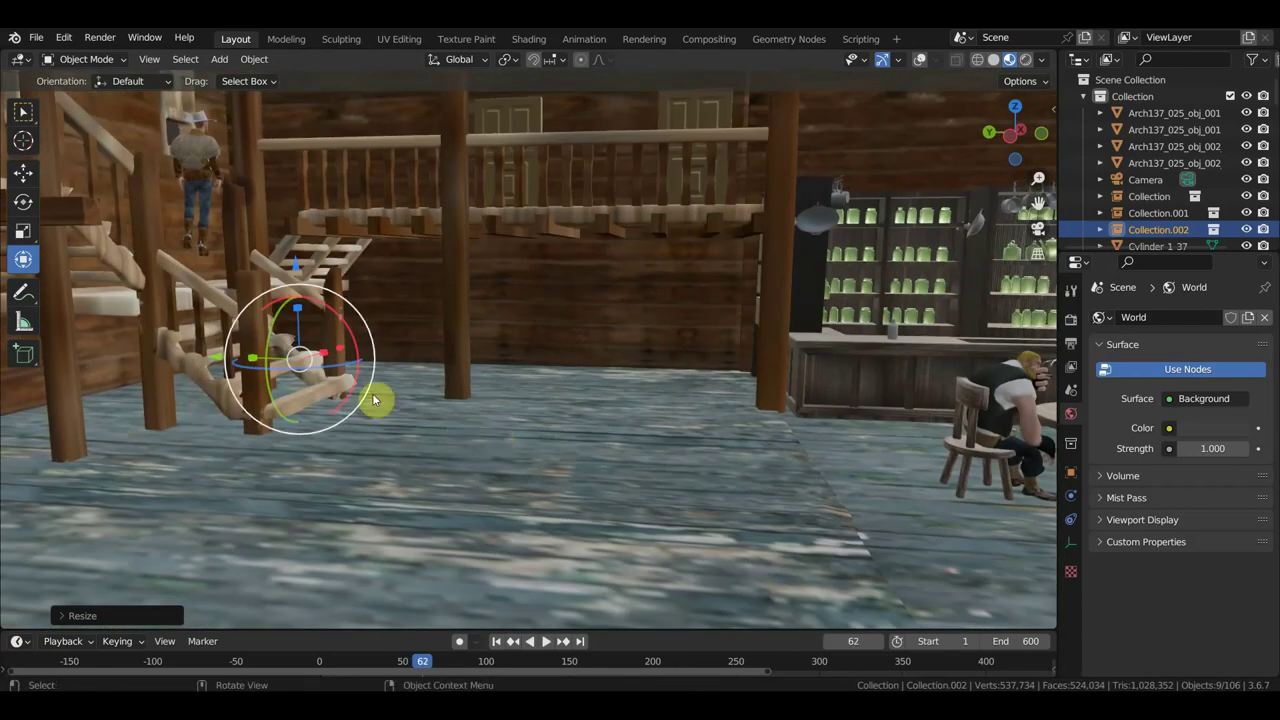
pyautogui.moveTo(425, 660)
pyautogui.mouseDown()
pyautogui.moveTo(484, 673)
pyautogui.moveTo(374, 668)
pyautogui.moveTo(428, 670)
pyautogui.mouseUp()
pyautogui.moveTo(328, 310); pyautogui.dragTo(311, 305)
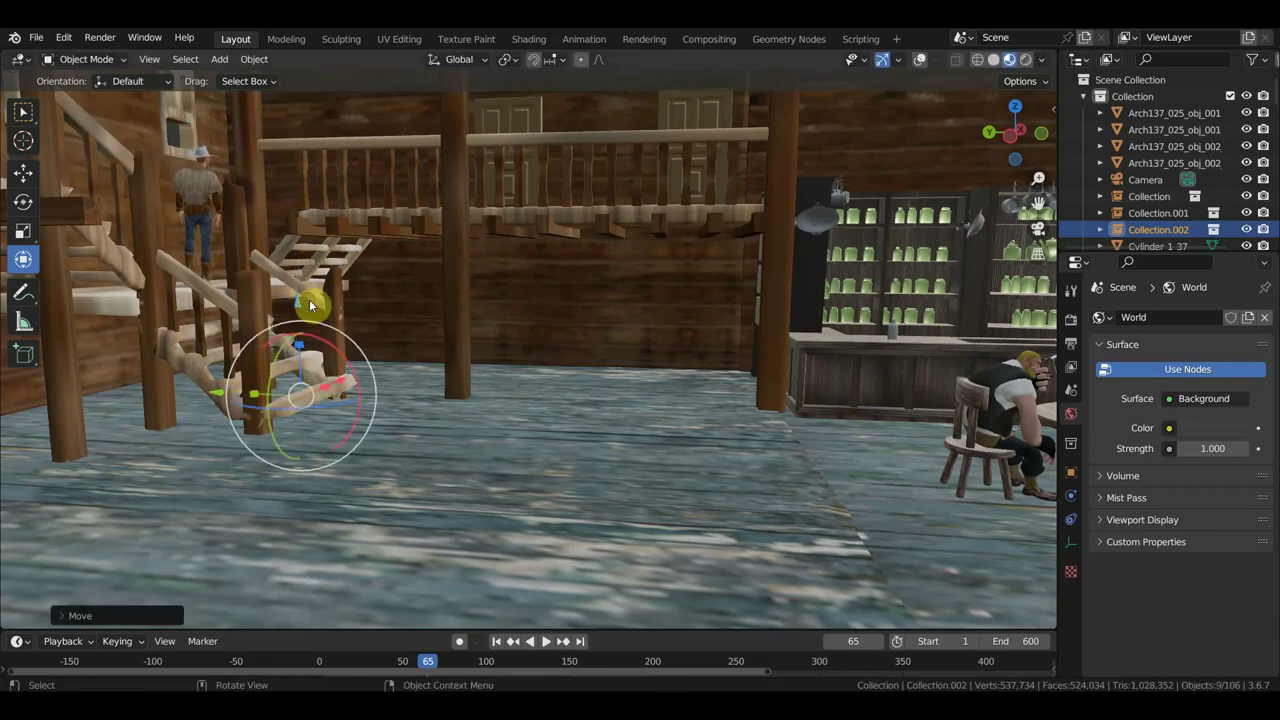
pyautogui.press('space')
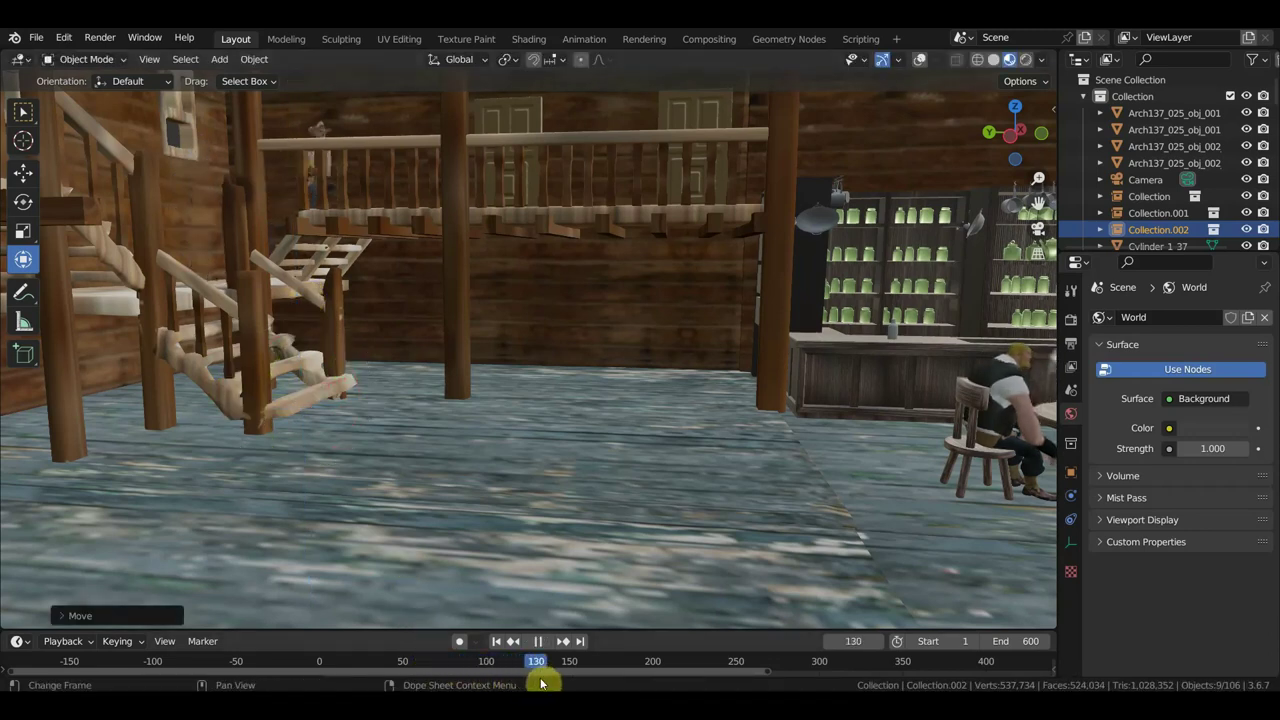
pyautogui.moveTo(588, 681); pyautogui.dragTo(320, 672)
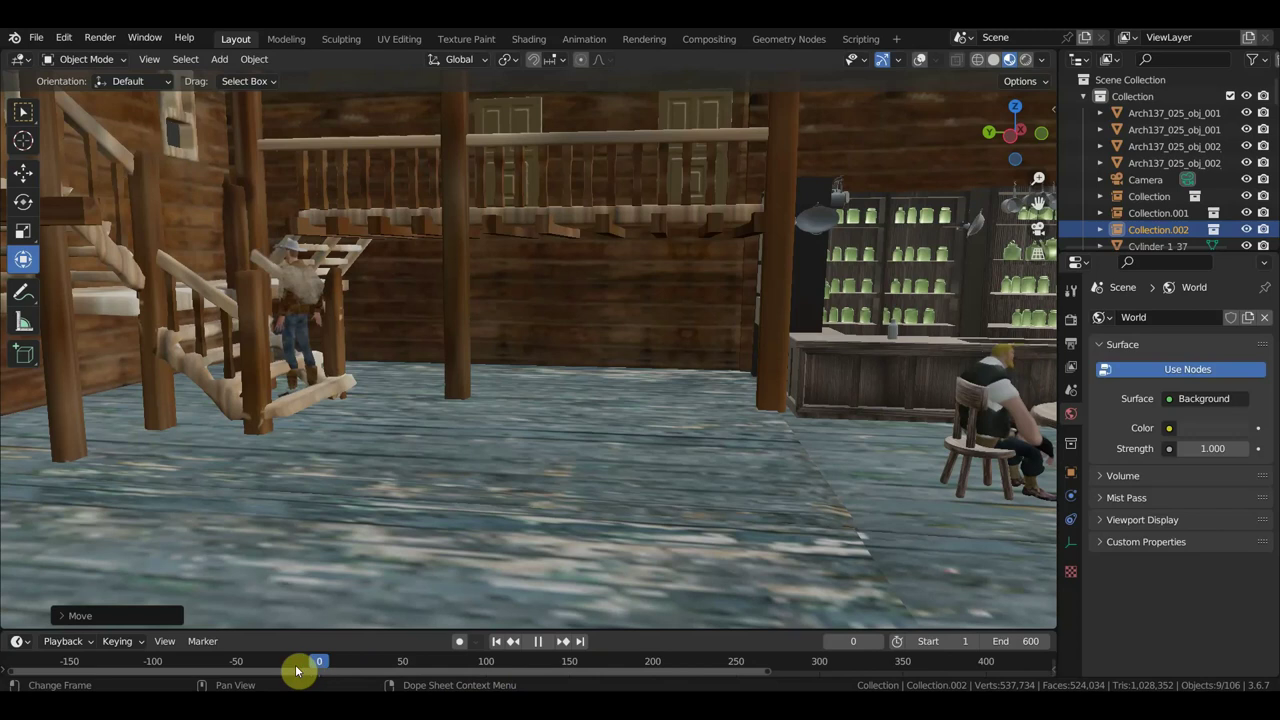
pyautogui.moveTo(313, 670); pyautogui.dragTo(517, 672)
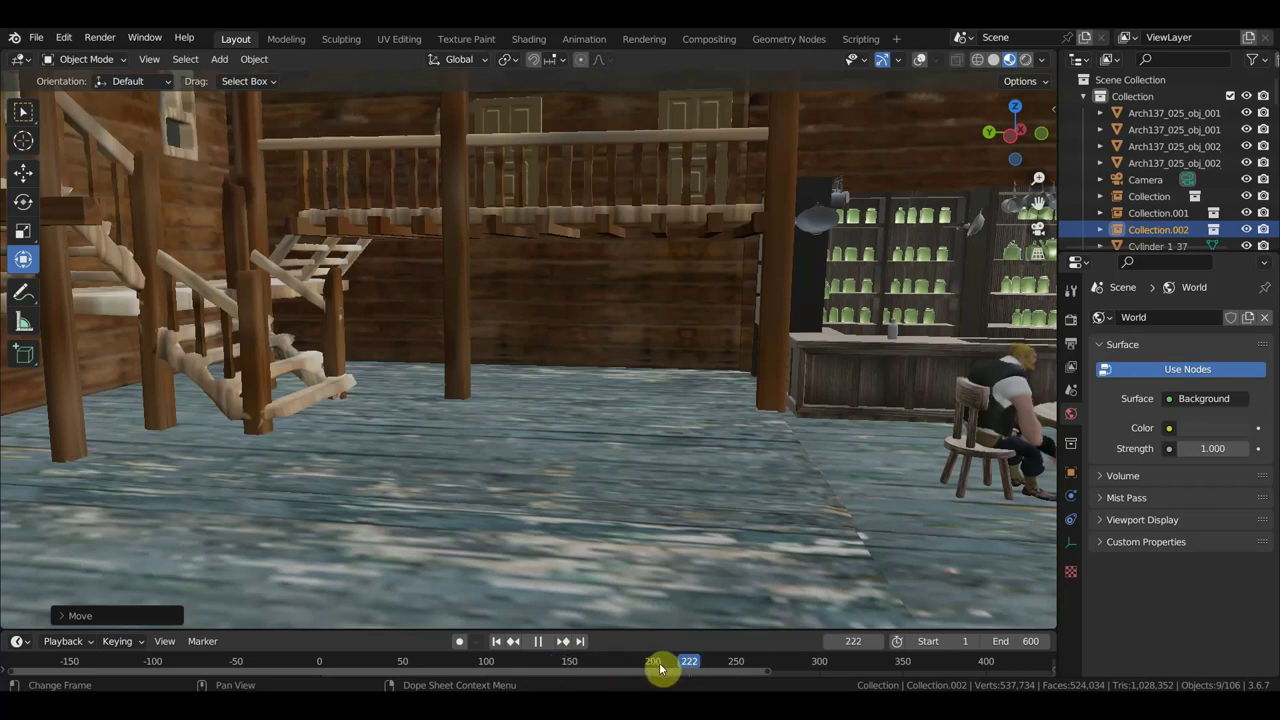
# - Stop playback at frame 222 and rewind the walk to frame 6
pyautogui.press('space')
pyautogui.moveTo(730, 560); pyautogui.dragTo(647, 547, button='middle')
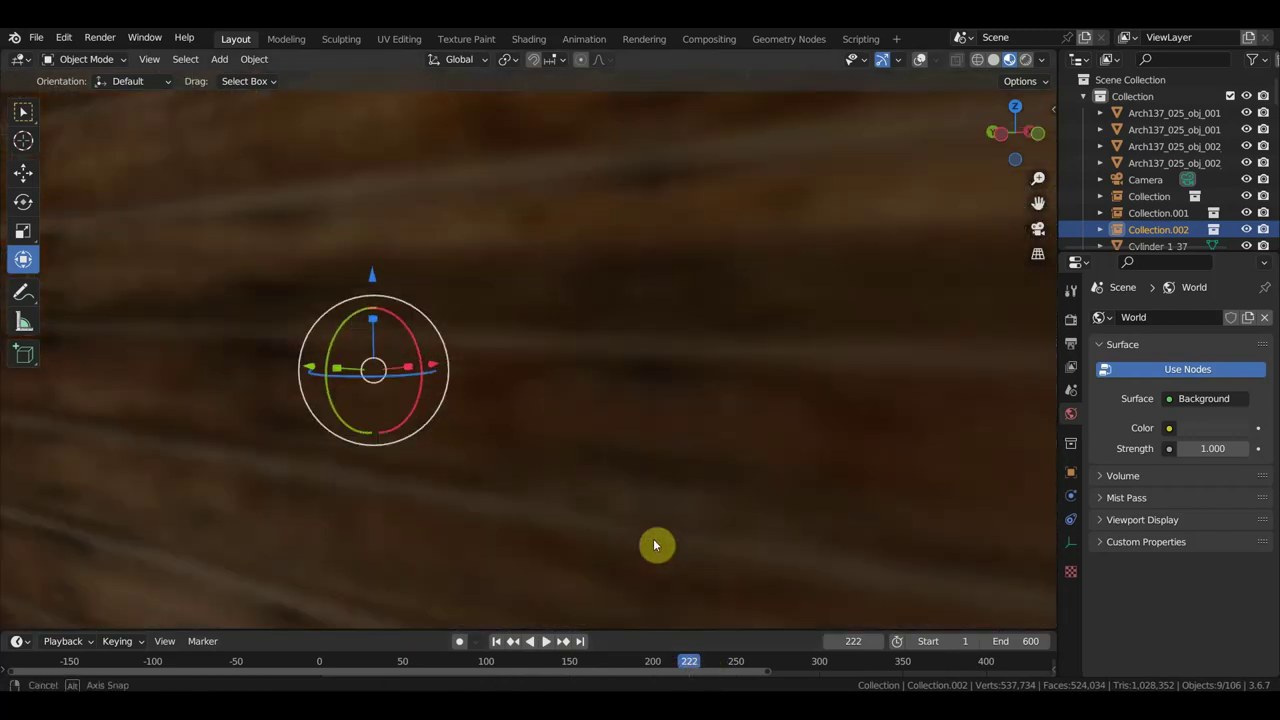
pyautogui.scroll(1, 647, 542)
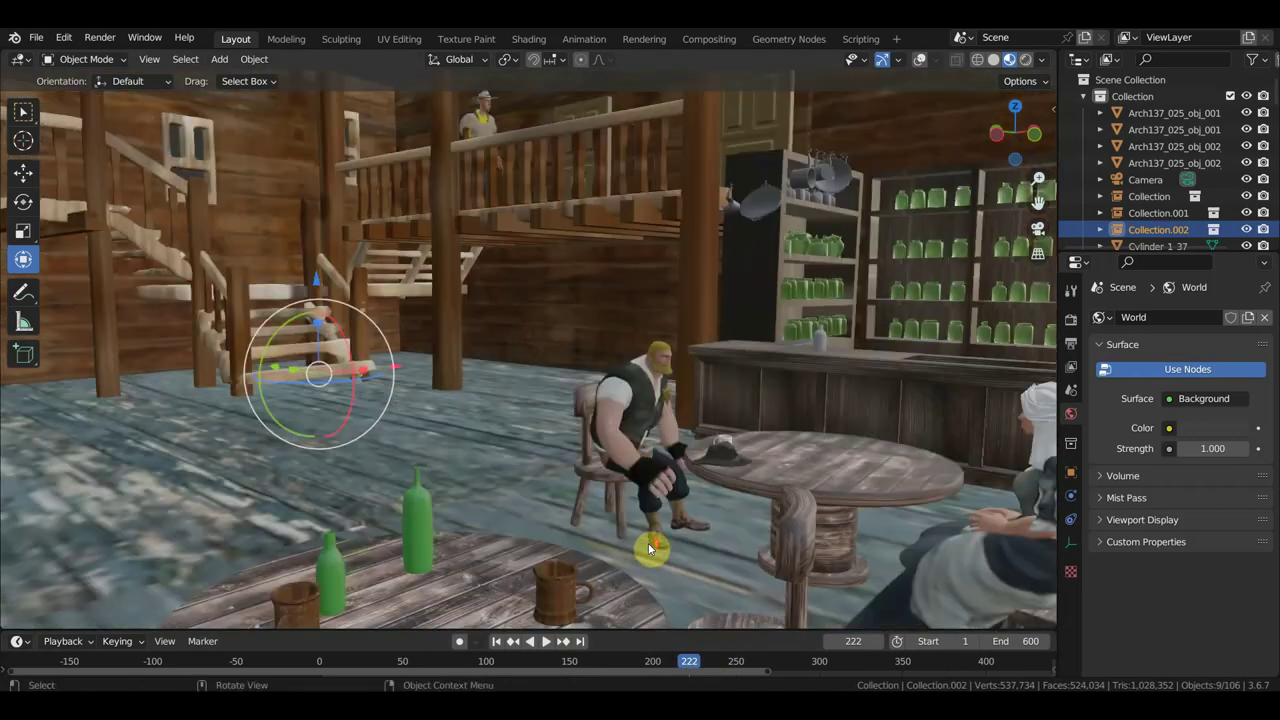
pyautogui.scroll(1, 646, 530)
pyautogui.scroll(1, 641, 525)
pyautogui.scroll(1, 638, 525)
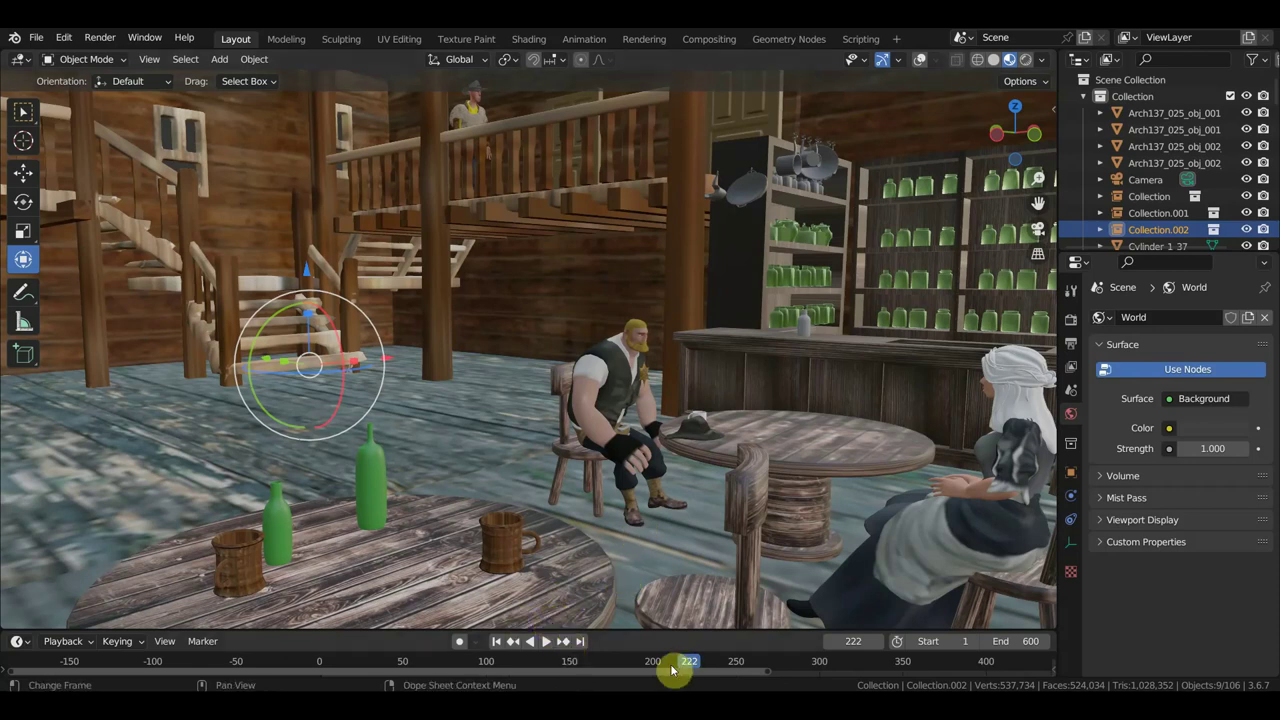
pyautogui.click(501, 665)
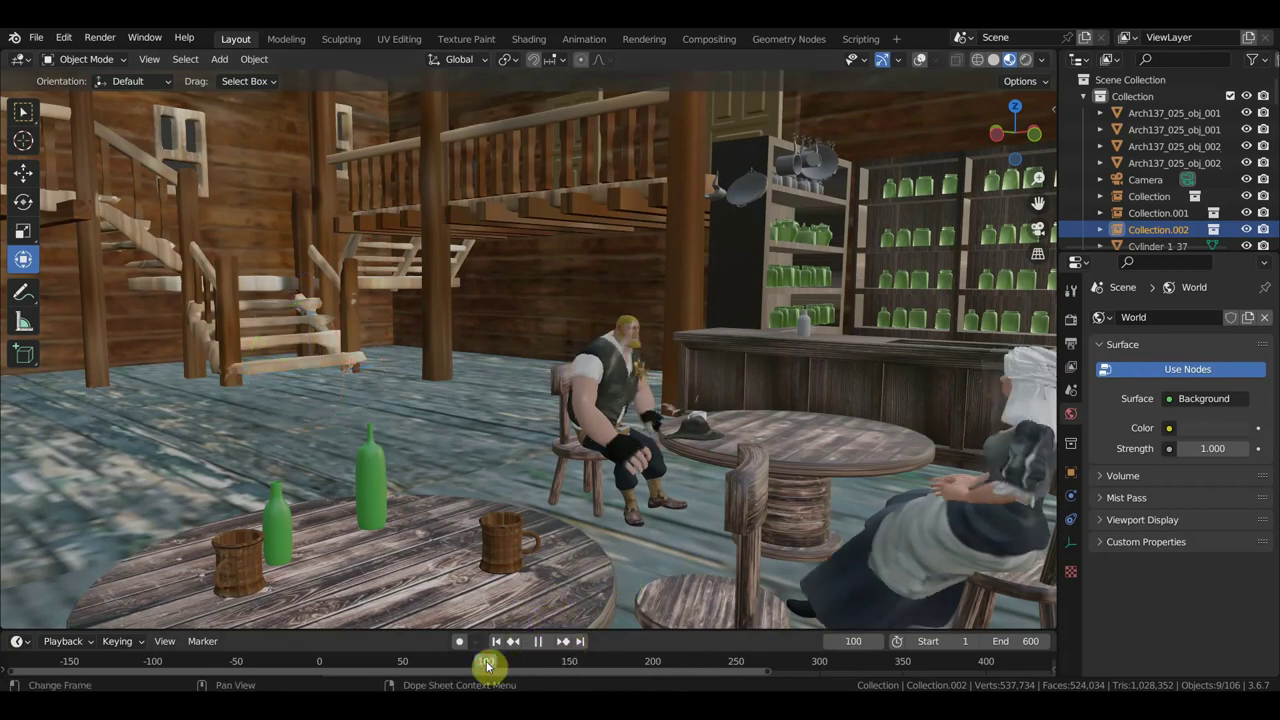
pyautogui.click(397, 665)
pyautogui.moveTo(398, 663); pyautogui.dragTo(332, 663)
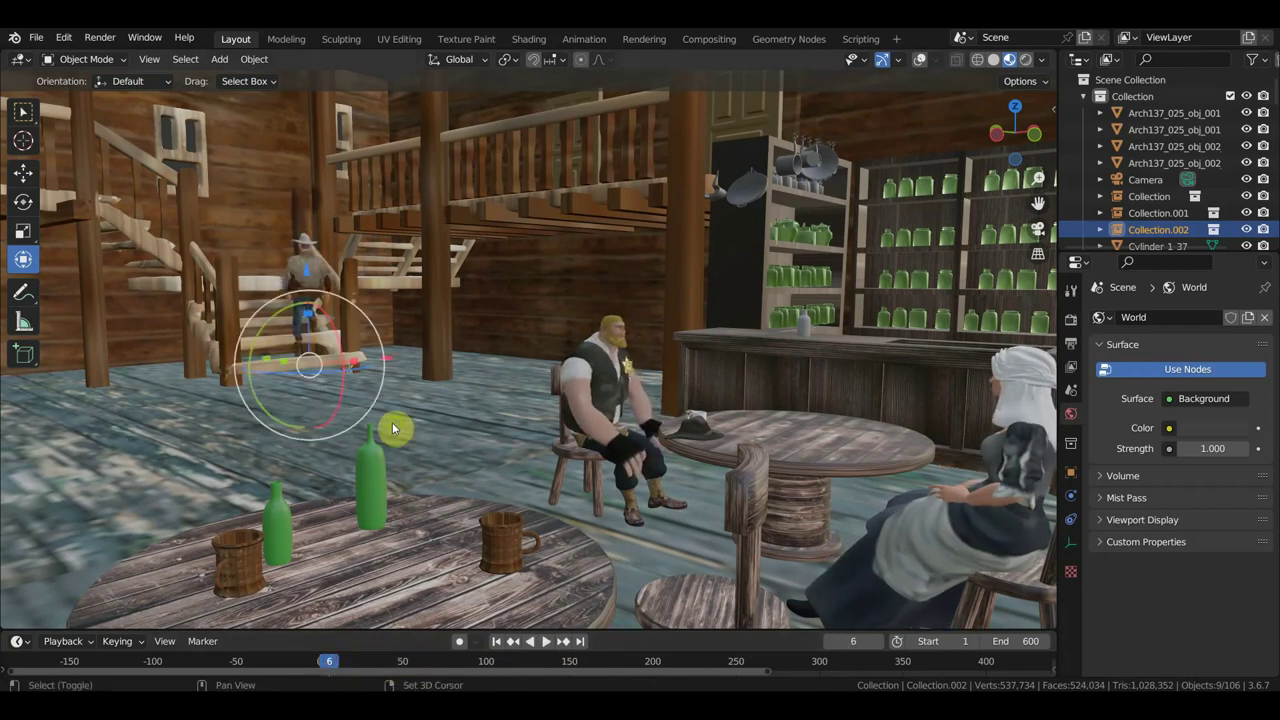
# - Slide Collection.002 toward the stairs and lower it along Z
pyautogui.moveTo(395, 423); pyautogui.dragTo(713, 452, button='middle')
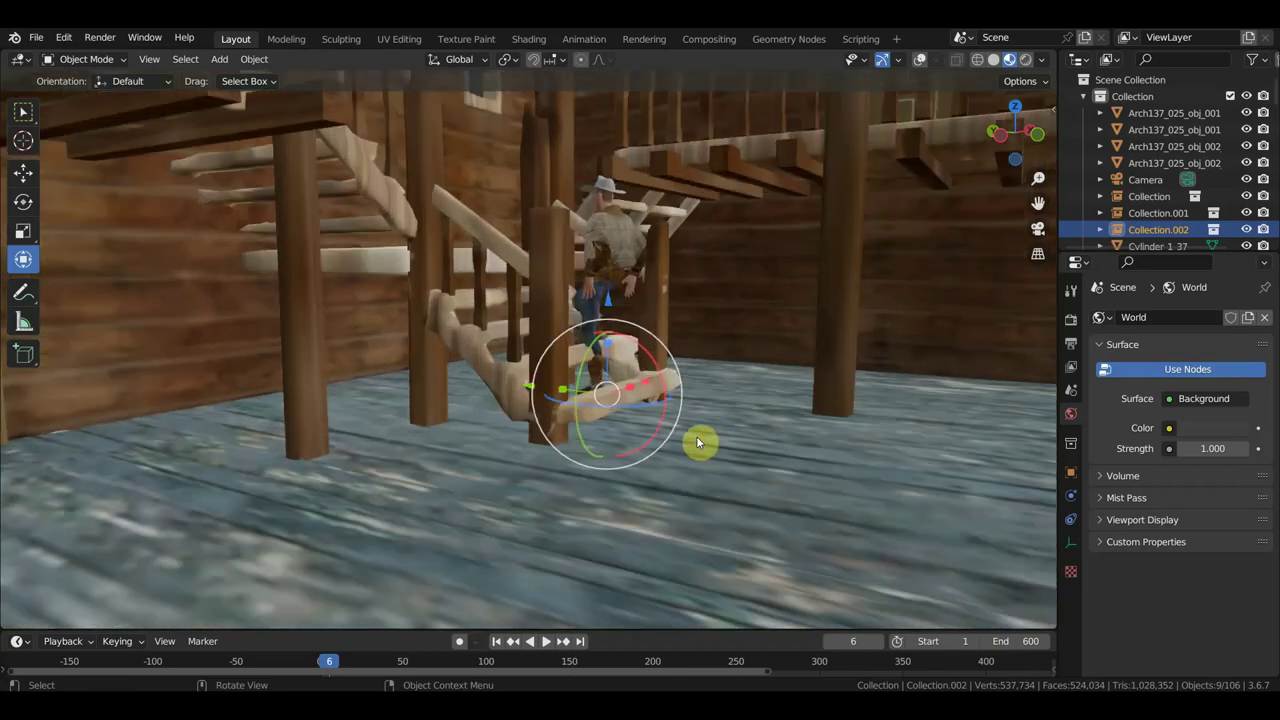
pyautogui.moveTo(713, 452); pyautogui.dragTo(545, 405, button='middle')
pyautogui.moveTo(545, 405)
pyautogui.mouseDown()
pyautogui.moveTo(583, 412)
pyautogui.moveTo(612, 438)
pyautogui.mouseUp()
pyautogui.moveTo(612, 438)
pyautogui.mouseDown(button='middle')
pyautogui.moveTo(803, 414)
pyautogui.moveTo(782, 392)
pyautogui.mouseUp(button='middle')
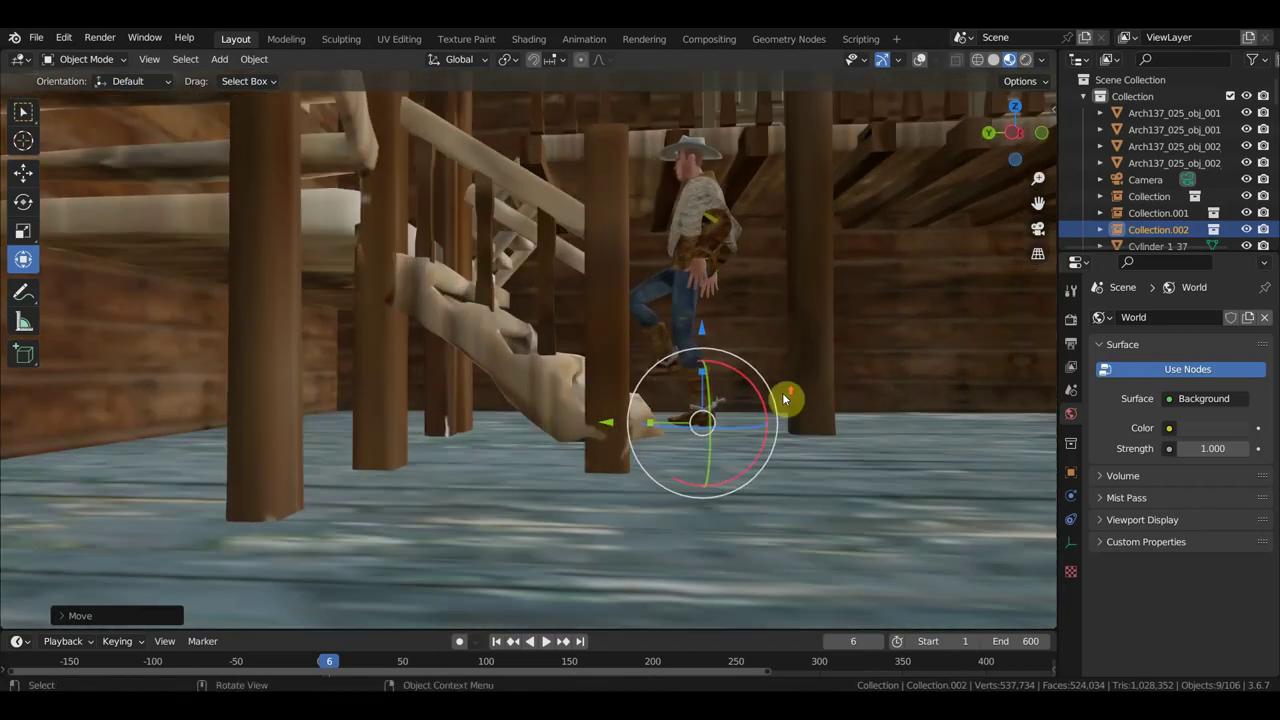
pyautogui.moveTo(706, 342)
pyautogui.mouseDown()
pyautogui.moveTo(711, 355)
pyautogui.moveTo(808, 380)
pyautogui.mouseUp()
# - Shift the cowboy sideways until he lines up with the bottom stair step
pyautogui.moveTo(808, 380)
pyautogui.mouseDown(button='middle')
pyautogui.moveTo(771, 391)
pyautogui.moveTo(786, 414)
pyautogui.moveTo(754, 432)
pyautogui.mouseUp(button='middle')
pyautogui.moveTo(638, 430); pyautogui.dragTo(597, 423)
pyautogui.moveTo(668, 406); pyautogui.dragTo(630, 402, button='middle')
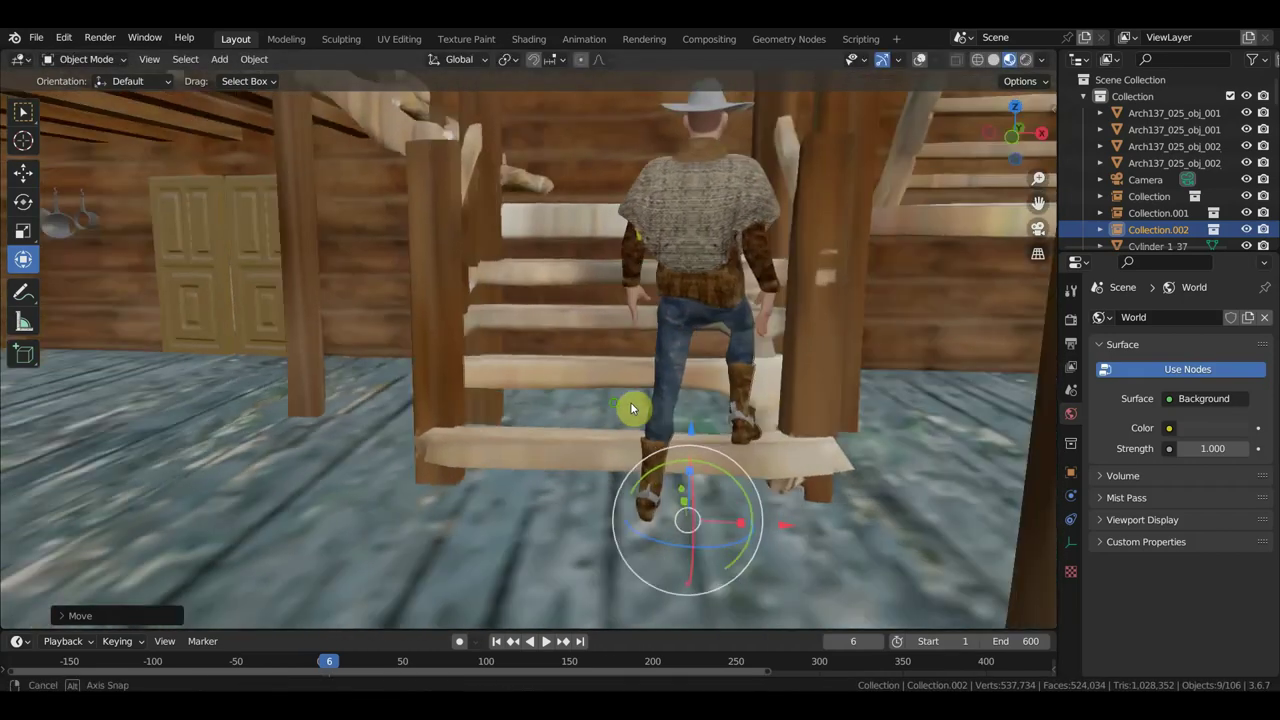
pyautogui.moveTo(814, 501)
pyautogui.mouseDown()
pyautogui.moveTo(791, 531)
pyautogui.moveTo(672, 534)
pyautogui.mouseUp()
pyautogui.moveTo(672, 534)
pyautogui.mouseDown(button='middle')
pyautogui.moveTo(780, 500)
pyautogui.moveTo(765, 505)
pyautogui.mouseUp(button='middle')
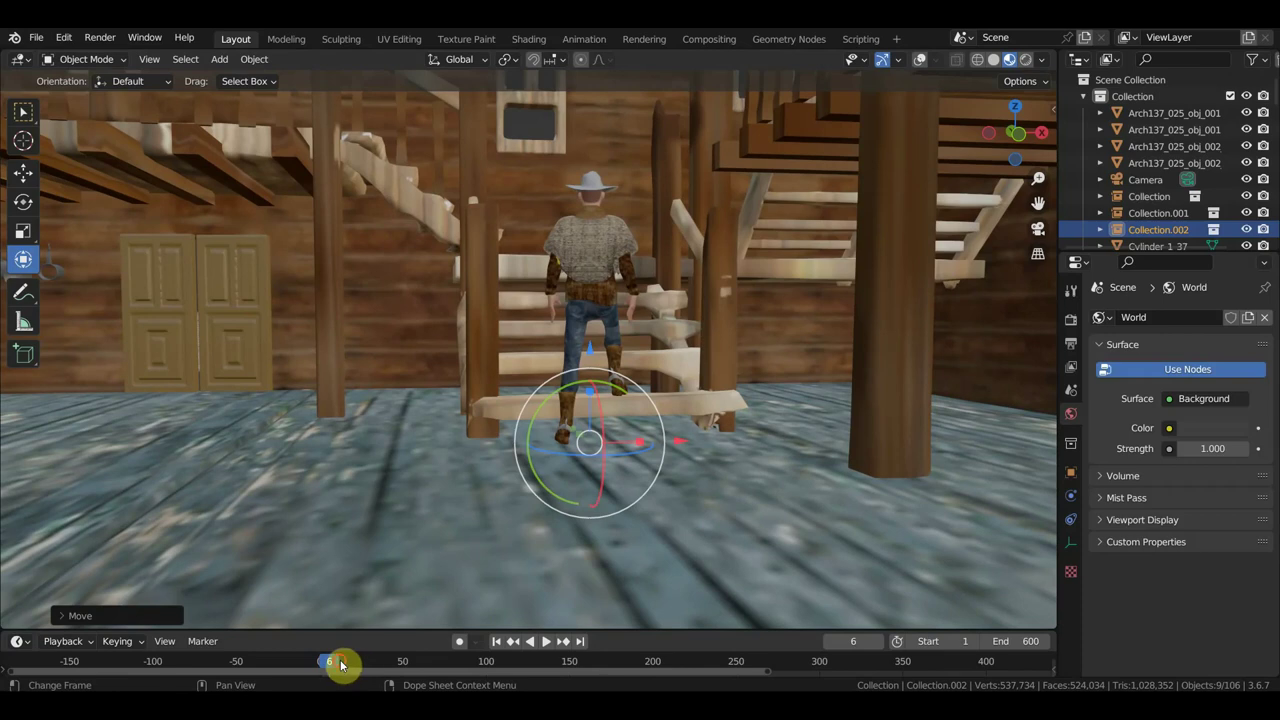
# - Play and rewind the climb to check where the cowboy's feet meet the treads
pyautogui.press('space')
pyautogui.moveTo(380, 668); pyautogui.dragTo(365, 676)
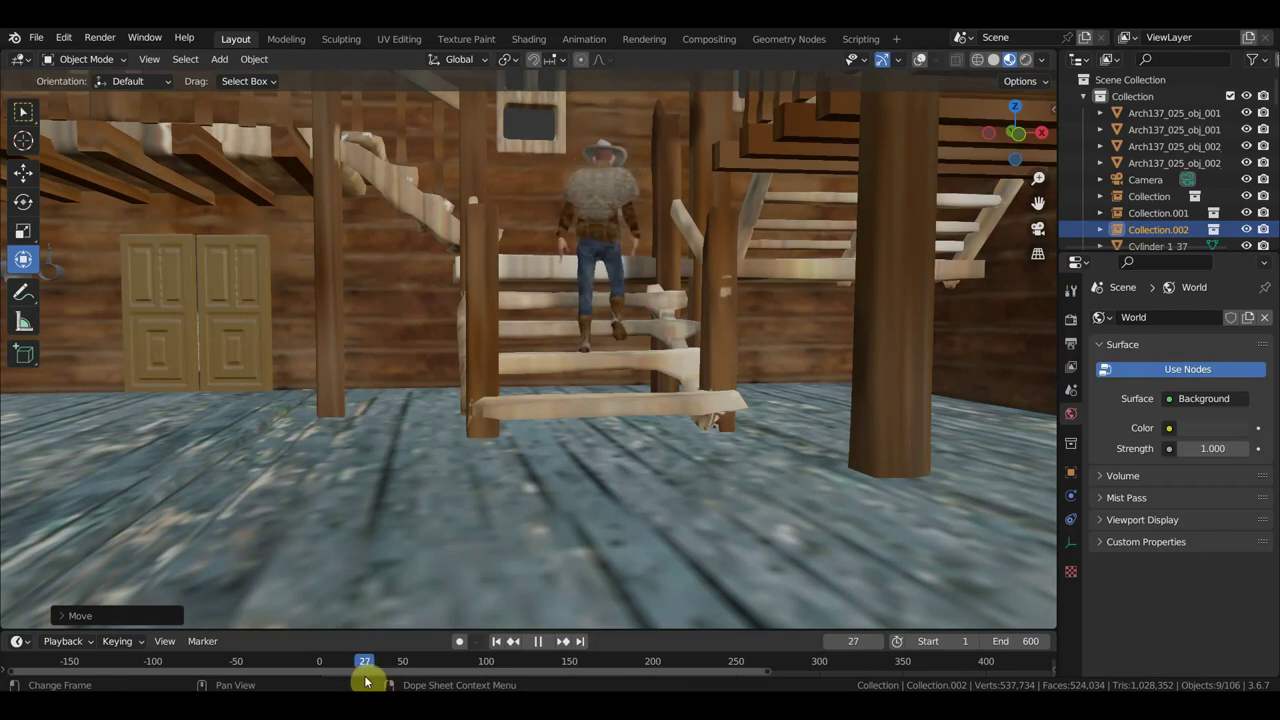
pyautogui.moveTo(509, 578)
pyautogui.mouseDown(button='middle')
pyautogui.moveTo(710, 486)
pyautogui.moveTo(697, 489)
pyautogui.mouseUp(button='middle')
pyautogui.press('space')
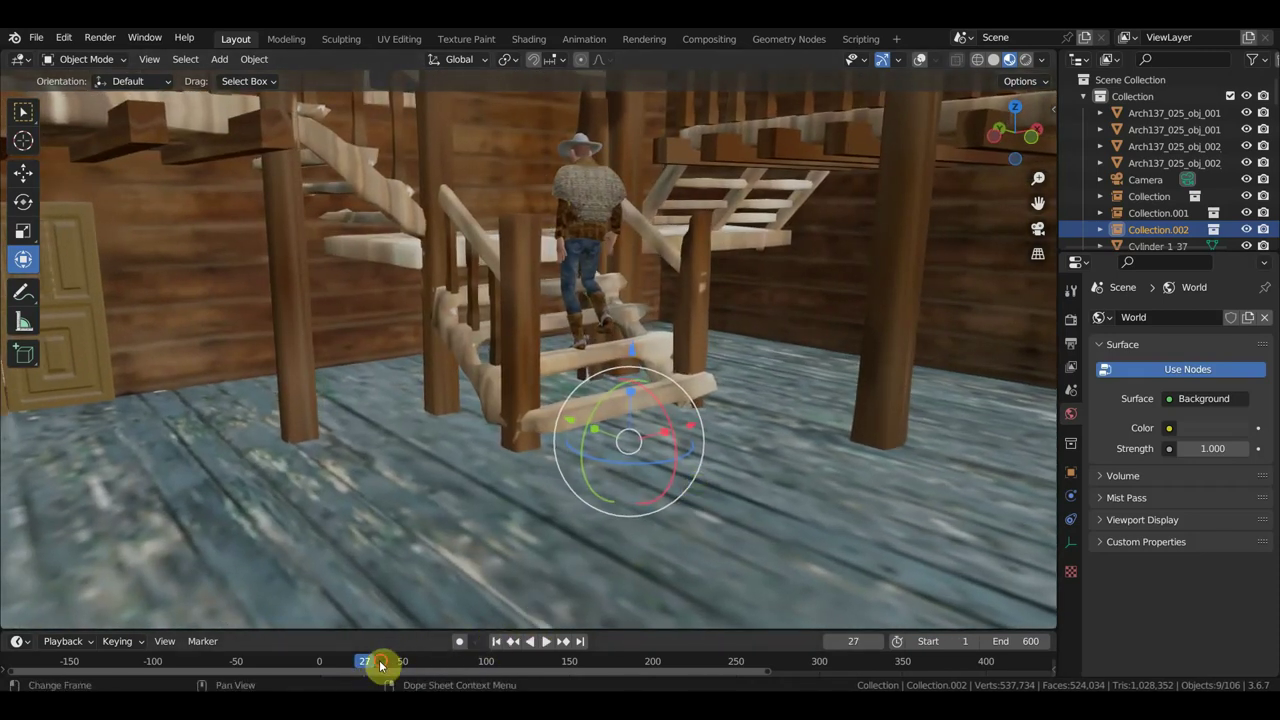
pyautogui.moveTo(380, 675)
pyautogui.mouseDown()
pyautogui.moveTo(334, 671)
pyautogui.moveTo(405, 672)
pyautogui.mouseUp()
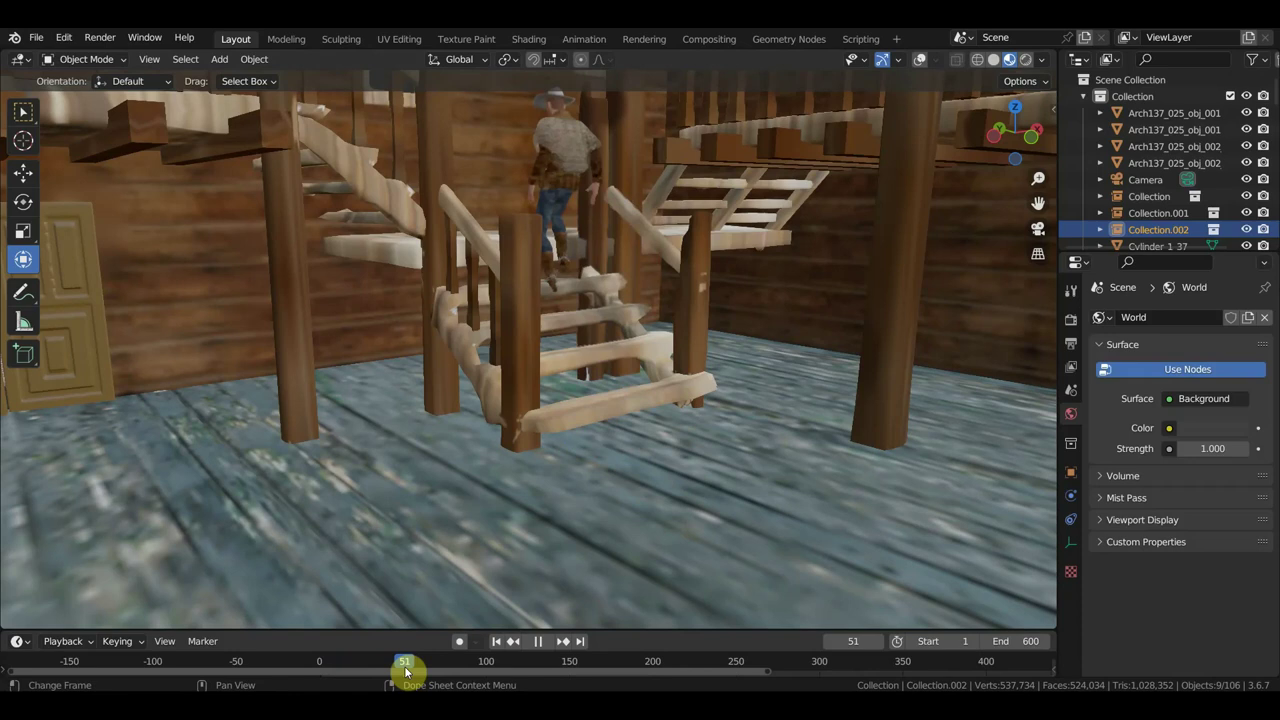
pyautogui.moveTo(752, 434); pyautogui.dragTo(609, 433, button='middle')
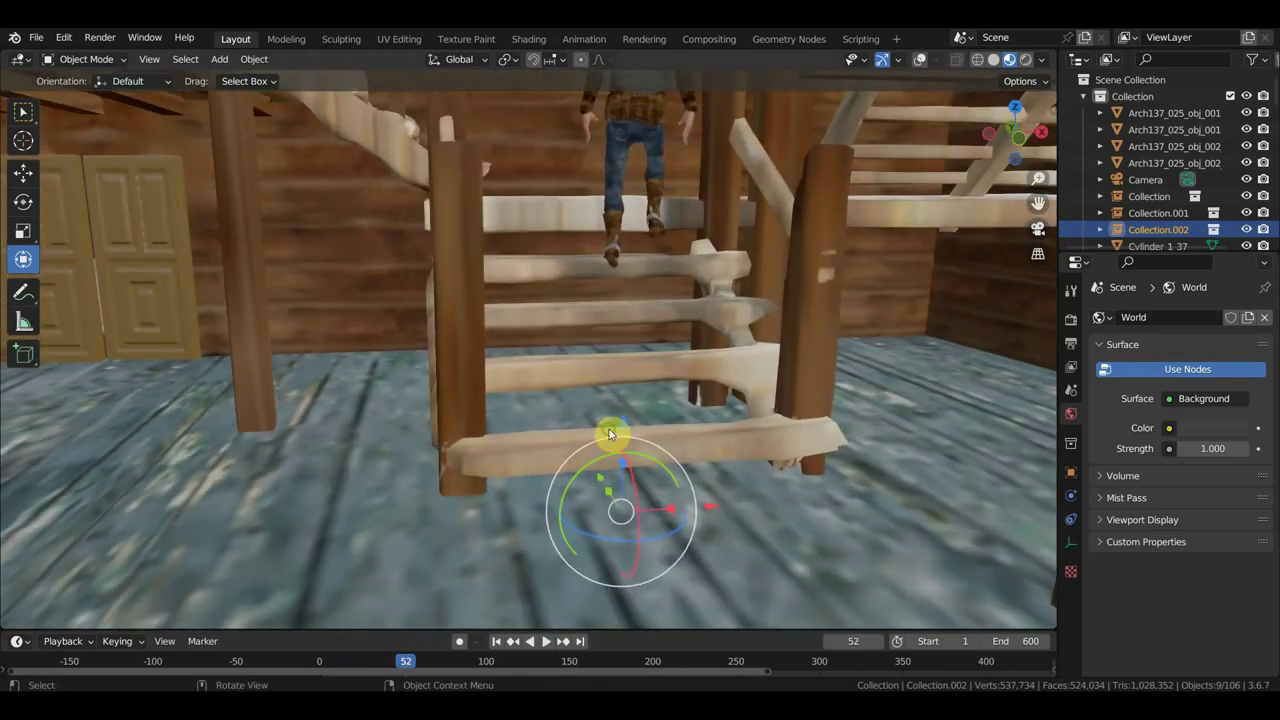
# - Raise the cowboy slightly along Z and recheck the climb around frames 42 and 107
pyautogui.moveTo(629, 434); pyautogui.dragTo(626, 407)
pyautogui.moveTo(405, 662)
pyautogui.mouseDown()
pyautogui.moveTo(322, 662)
pyautogui.moveTo(579, 681)
pyautogui.mouseUp()
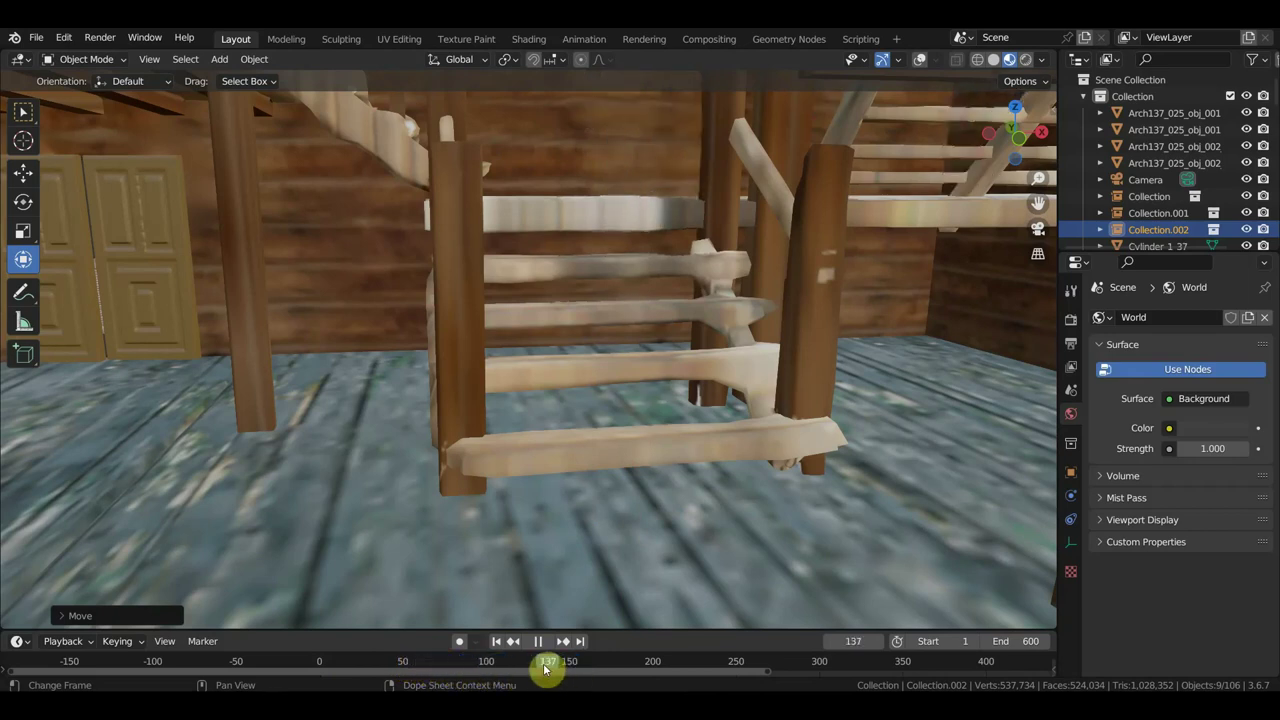
pyautogui.moveTo(512, 656); pyautogui.dragTo(494, 652)
pyautogui.moveTo(814, 466)
pyautogui.mouseDown(button='middle')
pyautogui.moveTo(891, 460)
pyautogui.moveTo(888, 445)
pyautogui.moveTo(760, 406)
pyautogui.moveTo(808, 407)
pyautogui.mouseUp(button='middle')
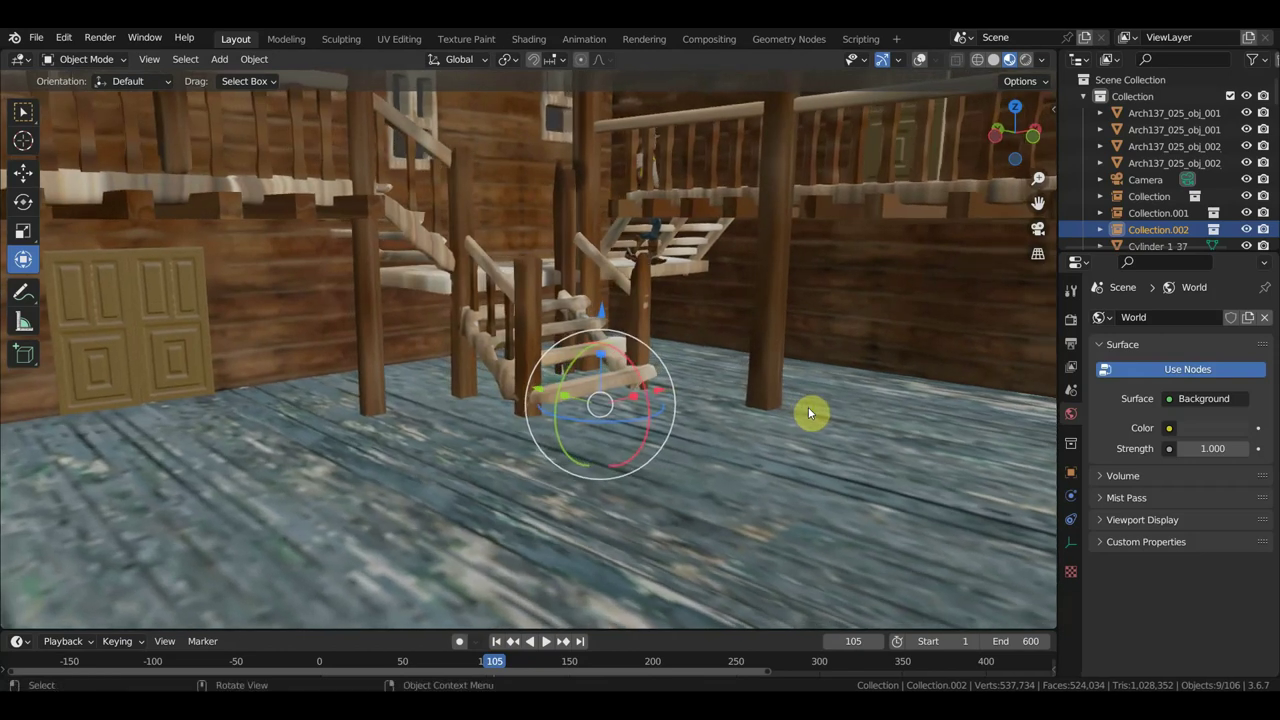
pyautogui.scroll(-2, 808, 407)
pyautogui.scroll(-2, 774, 347)
pyautogui.moveTo(843, 378)
pyautogui.keyDown('shift'); pyautogui.mouseDown(button='middle')
pyautogui.moveTo(770, 373)
pyautogui.moveTo(768, 361)
pyautogui.mouseUp(button='middle'); pyautogui.keyUp('shift')
pyautogui.scroll(2, 768, 361)
pyautogui.scroll(2, 785, 367)
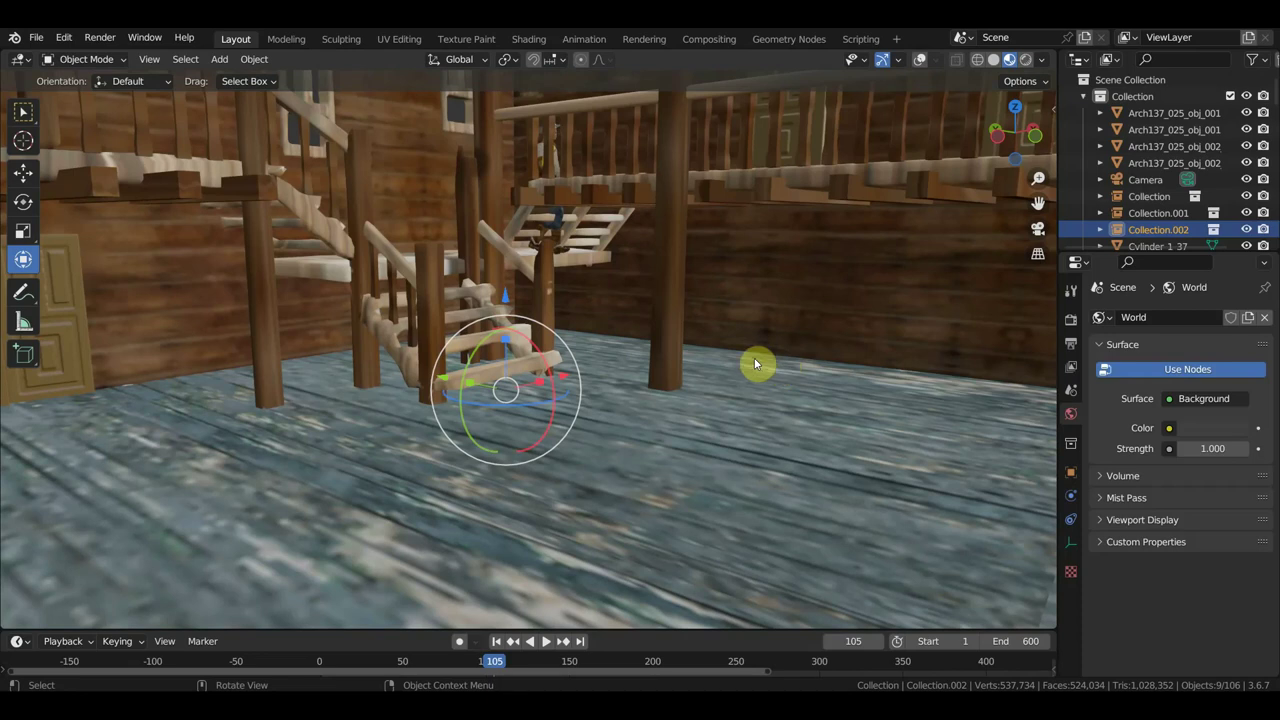
pyautogui.moveTo(750, 356)
pyautogui.mouseDown(button='middle')
pyautogui.moveTo(931, 374)
pyautogui.moveTo(920, 420)
pyautogui.moveTo(734, 369)
pyautogui.mouseUp(button='middle')
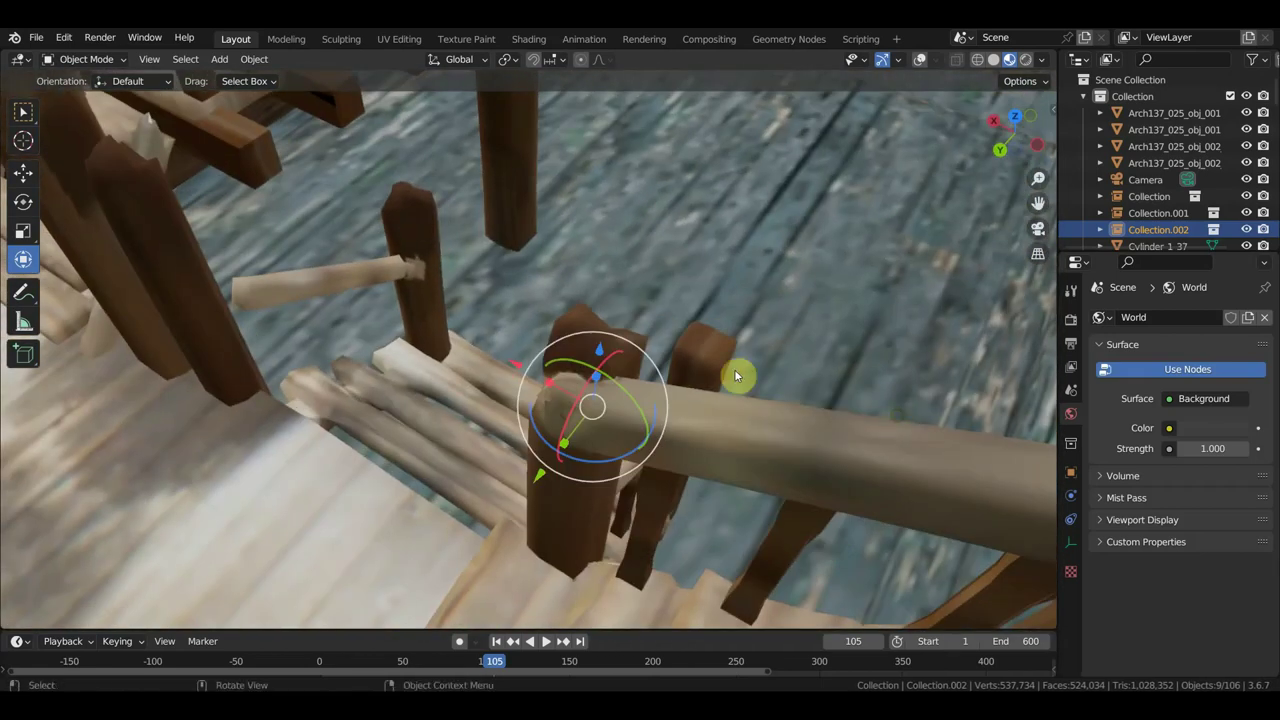
pyautogui.click(254, 59)
pyautogui.moveTo(283, 95)
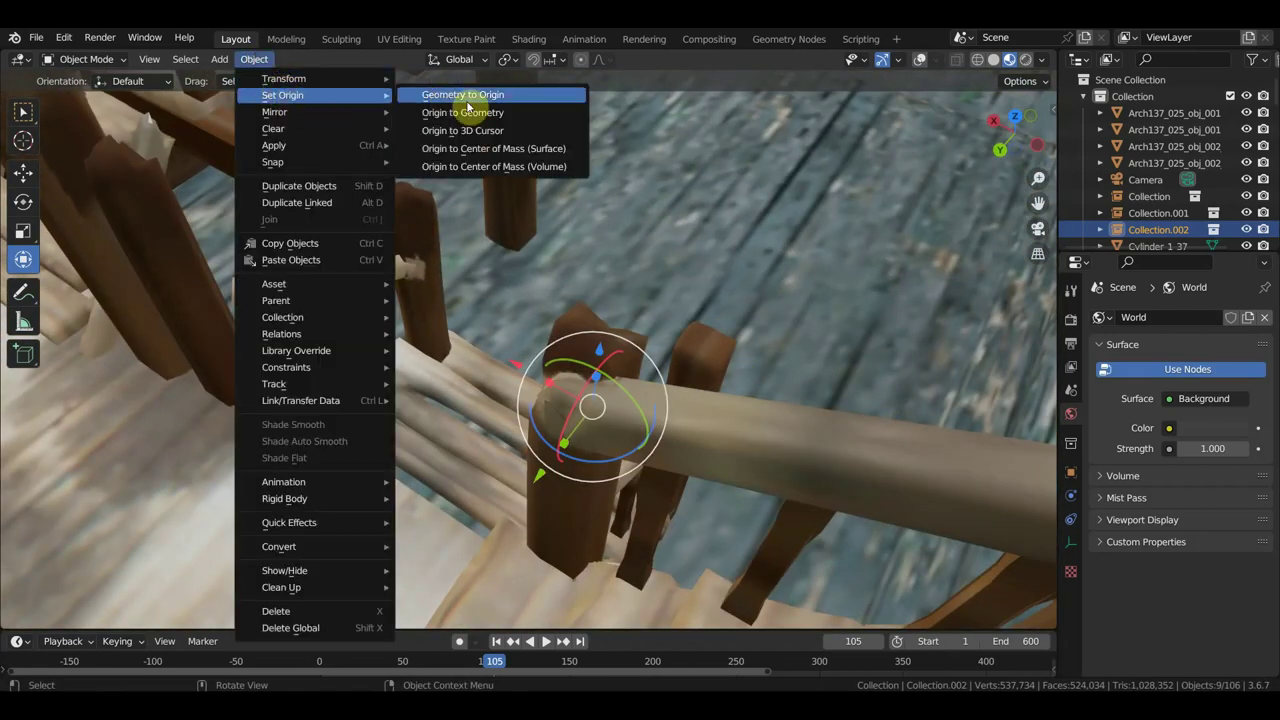
# - Set the cowboy's origin to its geometry
pyautogui.click(471, 112)
pyautogui.moveTo(580, 243)
pyautogui.mouseDown(button='middle')
pyautogui.moveTo(379, 196)
pyautogui.moveTo(479, 379)
pyautogui.mouseUp(button='middle')
pyautogui.moveTo(477, 443)
pyautogui.mouseDown(button='middle')
pyautogui.moveTo(540, 430)
pyautogui.moveTo(726, 449)
pyautogui.moveTo(700, 421)
pyautogui.moveTo(521, 442)
pyautogui.moveTo(486, 400)
pyautogui.moveTo(506, 399)
pyautogui.moveTo(497, 355)
pyautogui.moveTo(449, 357)
pyautogui.moveTo(490, 407)
pyautogui.mouseUp(button='middle')
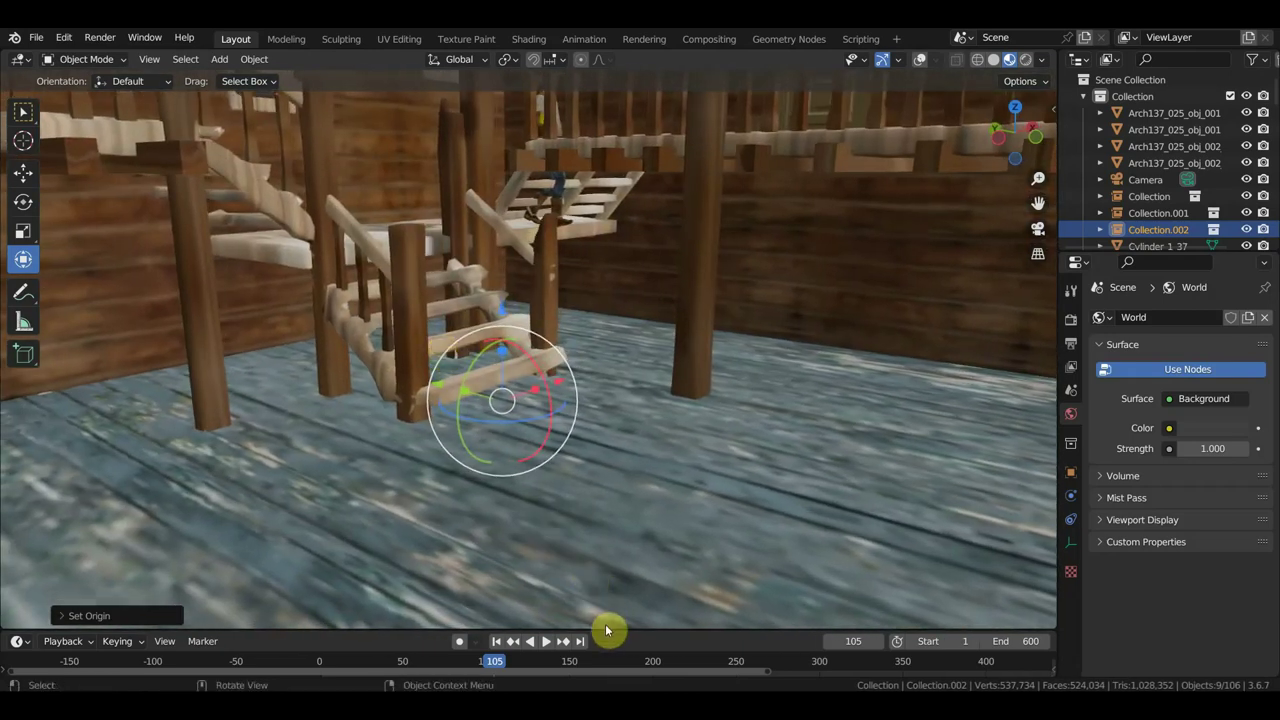
# - Enlarge the timeline and replay the climb from frame 2 to frame 103
pyautogui.moveTo(607, 630); pyautogui.dragTo(612, 551)
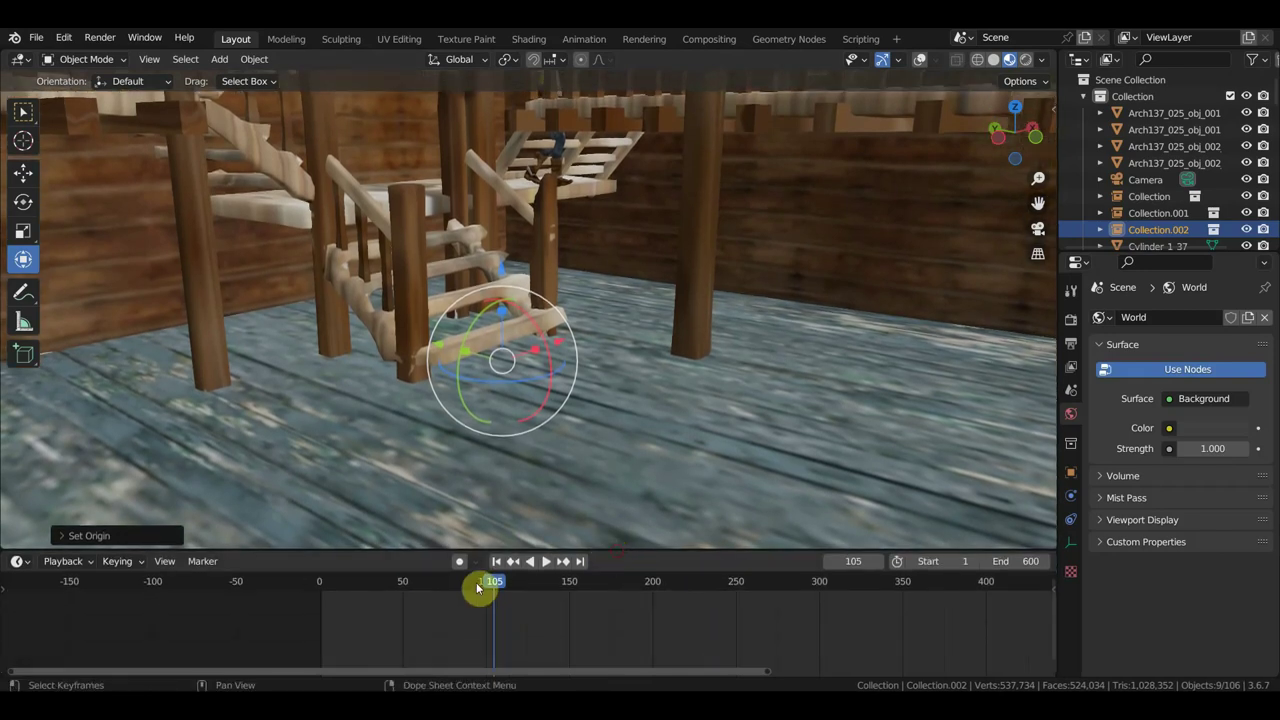
pyautogui.click(323, 591)
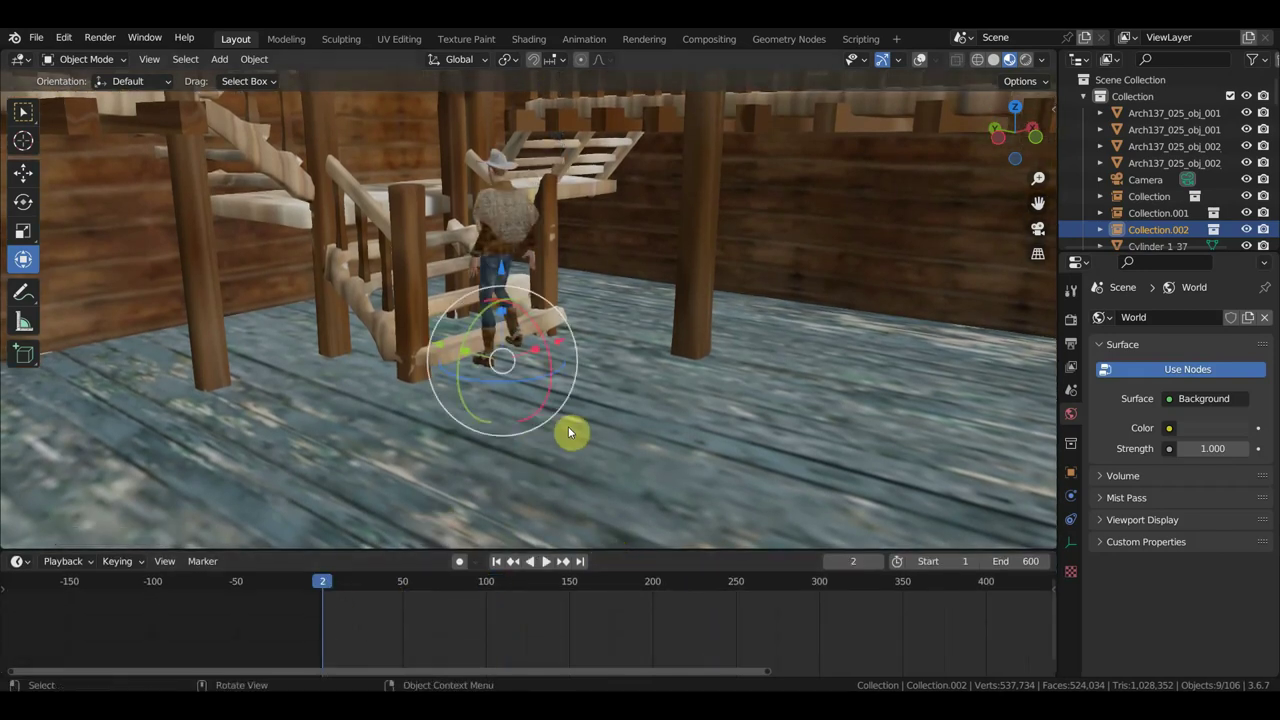
pyautogui.press('space')
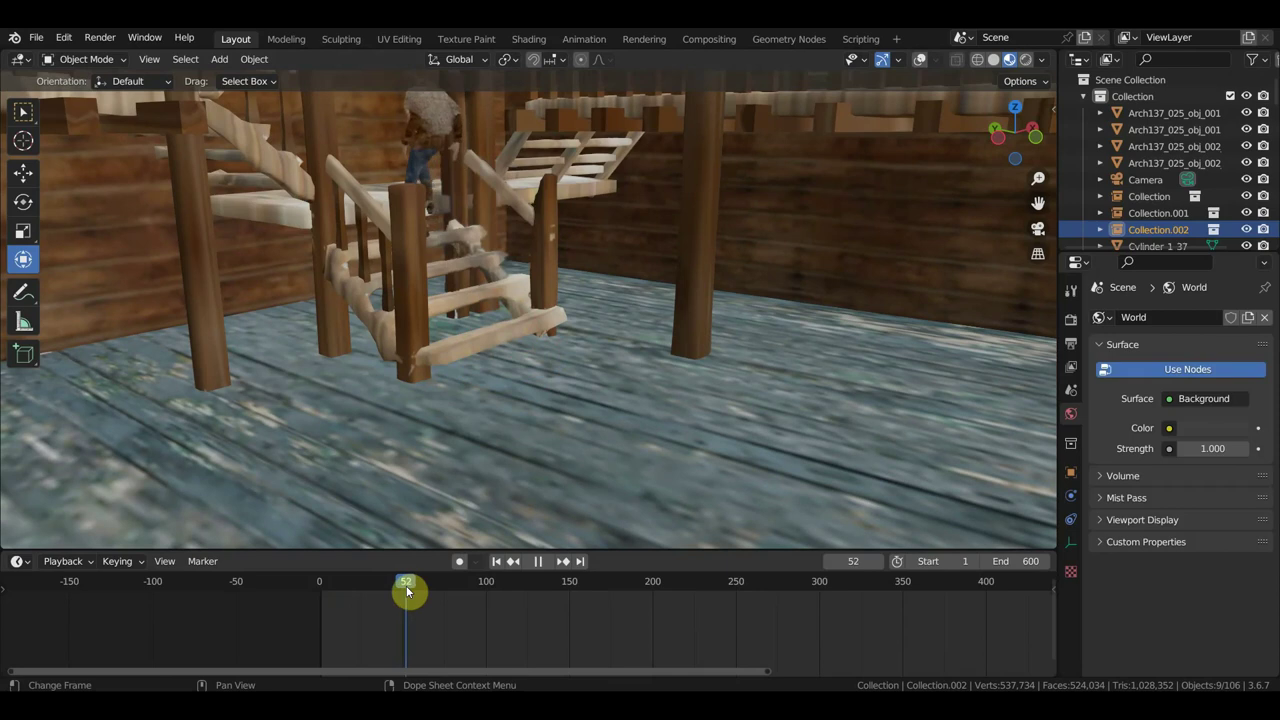
pyautogui.moveTo(406, 590); pyautogui.dragTo(437, 598)
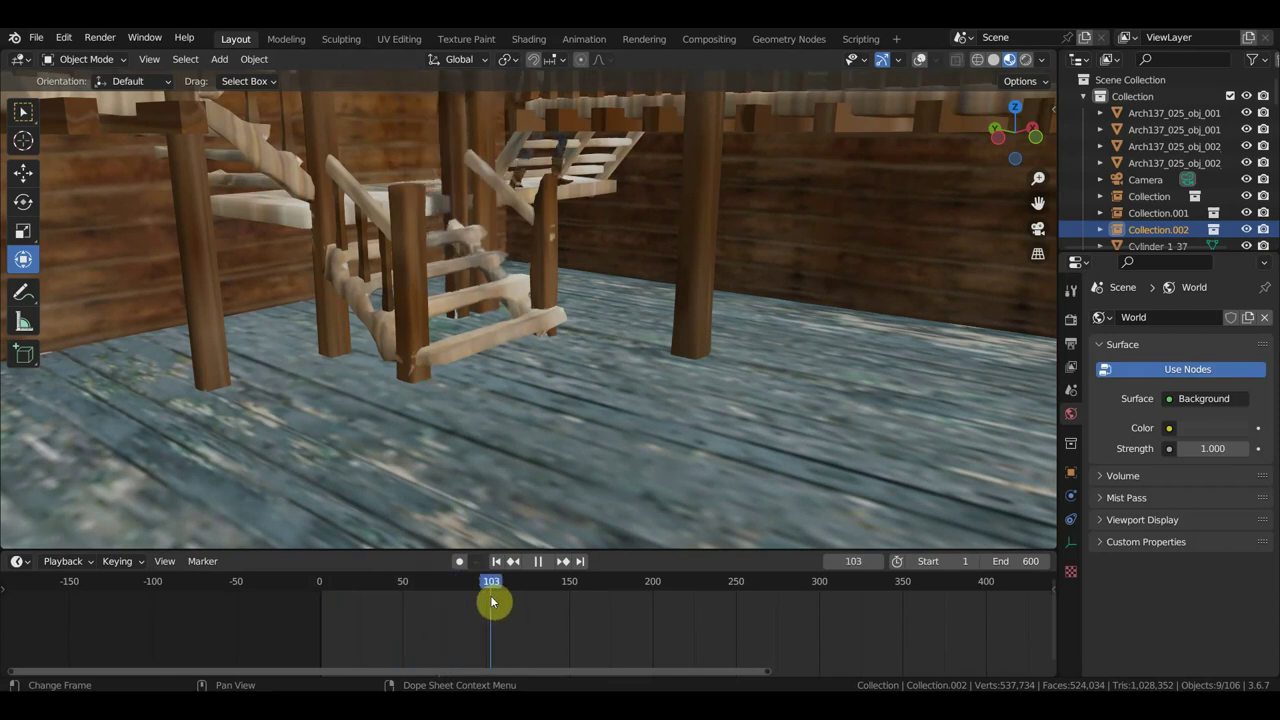
pyautogui.press('space')
pyautogui.moveTo(580, 403); pyautogui.dragTo(486, 400)
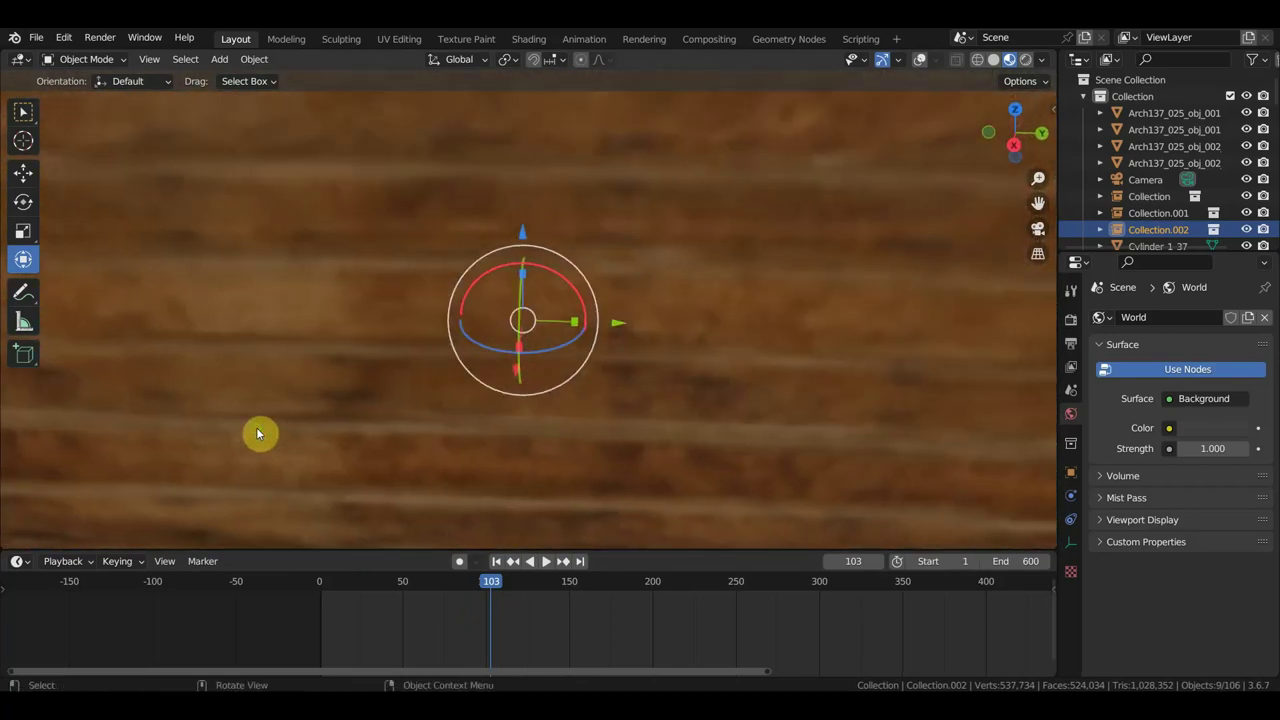
# - Select the walking cowboy Collection.002 and shift him about 1.5 m along Y toward the stairs
pyautogui.moveTo(486, 400); pyautogui.dragTo(673, 371, button='middle')
pyautogui.moveTo(703, 312)
pyautogui.mouseDown(button='middle')
pyautogui.moveTo(628, 246)
pyautogui.moveTo(573, 316)
pyautogui.mouseUp(button='middle')
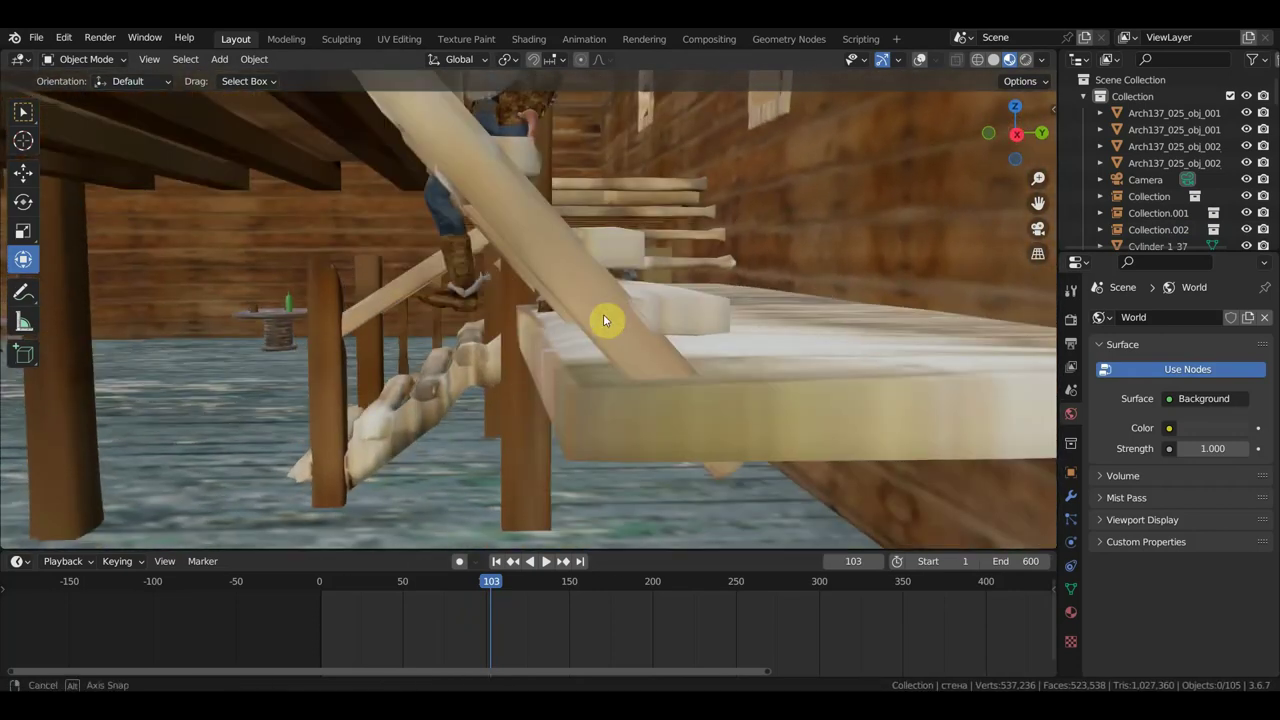
pyautogui.moveTo(573, 316); pyautogui.dragTo(605, 321, button='middle')
pyautogui.scroll(-3, 605, 321)
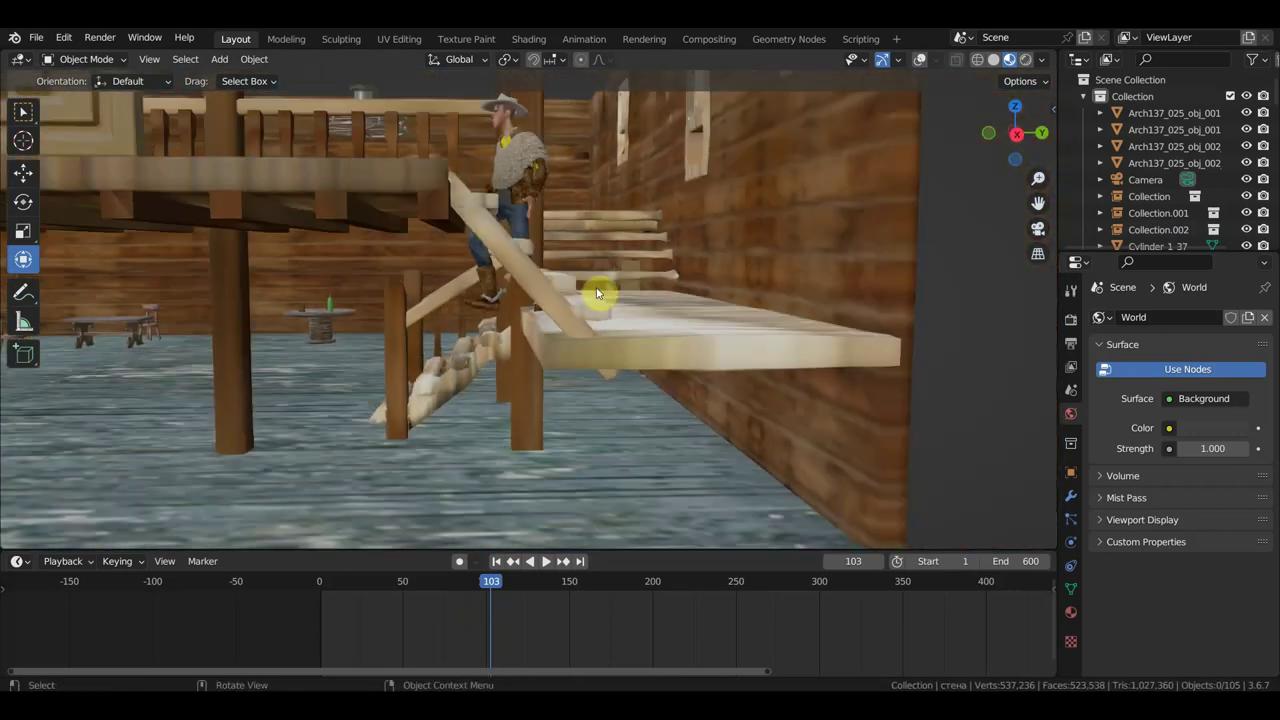
pyautogui.click(511, 147)
pyautogui.moveTo(462, 410); pyautogui.dragTo(532, 425)
pyautogui.moveTo(678, 369)
pyautogui.mouseDown(button='middle')
pyautogui.moveTo(660, 374)
pyautogui.moveTo(668, 389)
pyautogui.mouseUp(button='middle')
pyautogui.moveTo(508, 403); pyautogui.dragTo(564, 407)
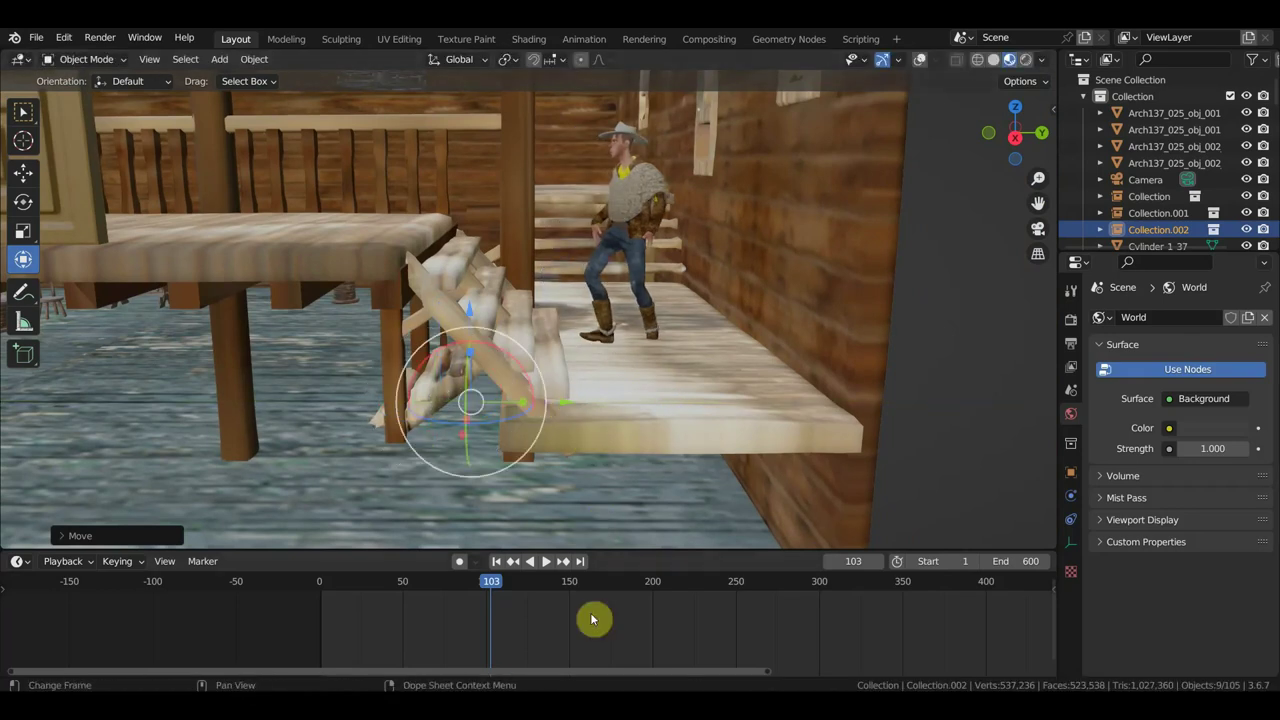
# - Scrub the climb to about frame 141, raise the cowboy about 0.25 m and nudge him along Y
pyautogui.moveTo(491, 588); pyautogui.dragTo(394, 585)
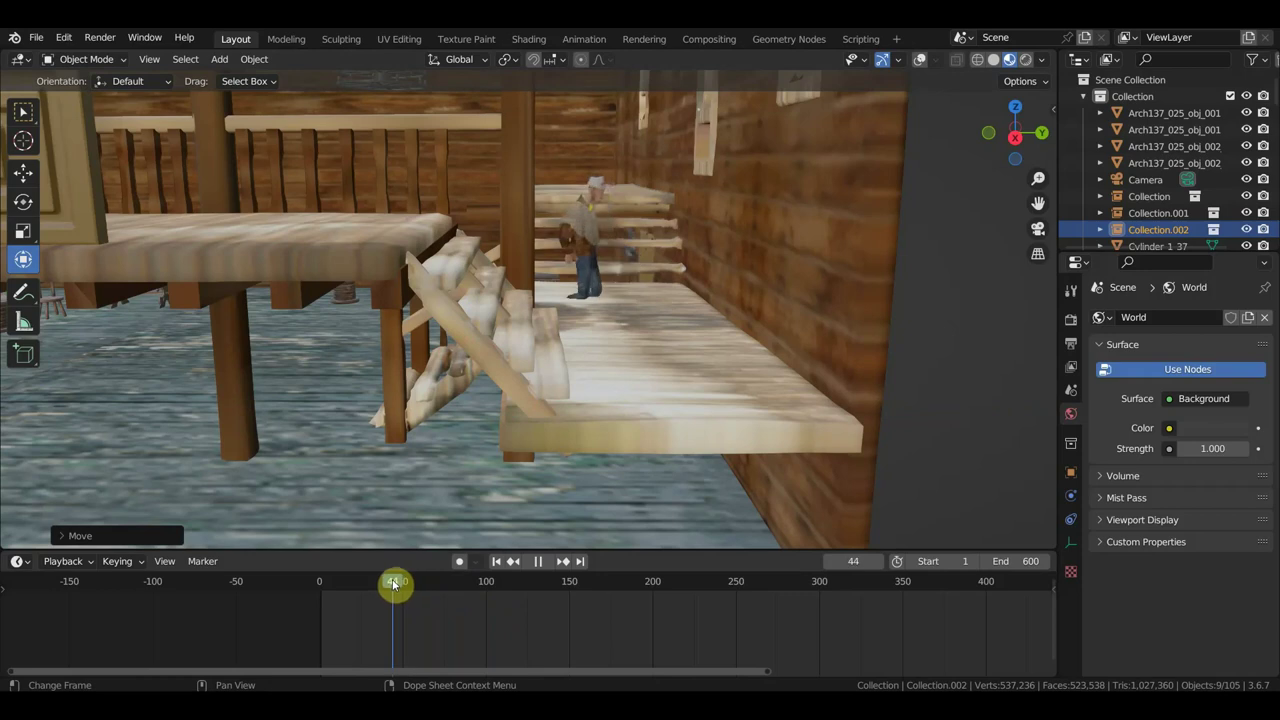
pyautogui.moveTo(396, 585)
pyautogui.mouseDown()
pyautogui.moveTo(560, 600)
pyautogui.moveTo(549, 605)
pyautogui.moveTo(592, 619)
pyautogui.moveTo(574, 620)
pyautogui.moveTo(573, 597)
pyautogui.mouseUp()
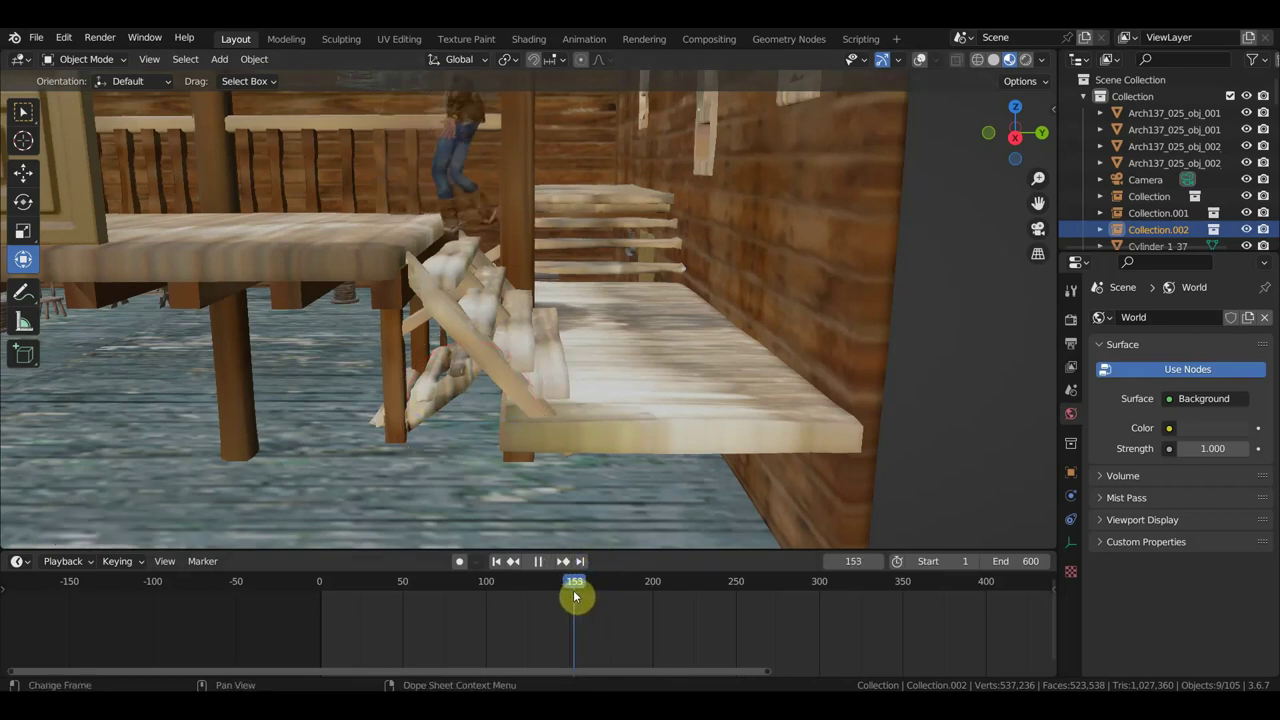
pyautogui.moveTo(572, 597); pyautogui.dragTo(589, 597)
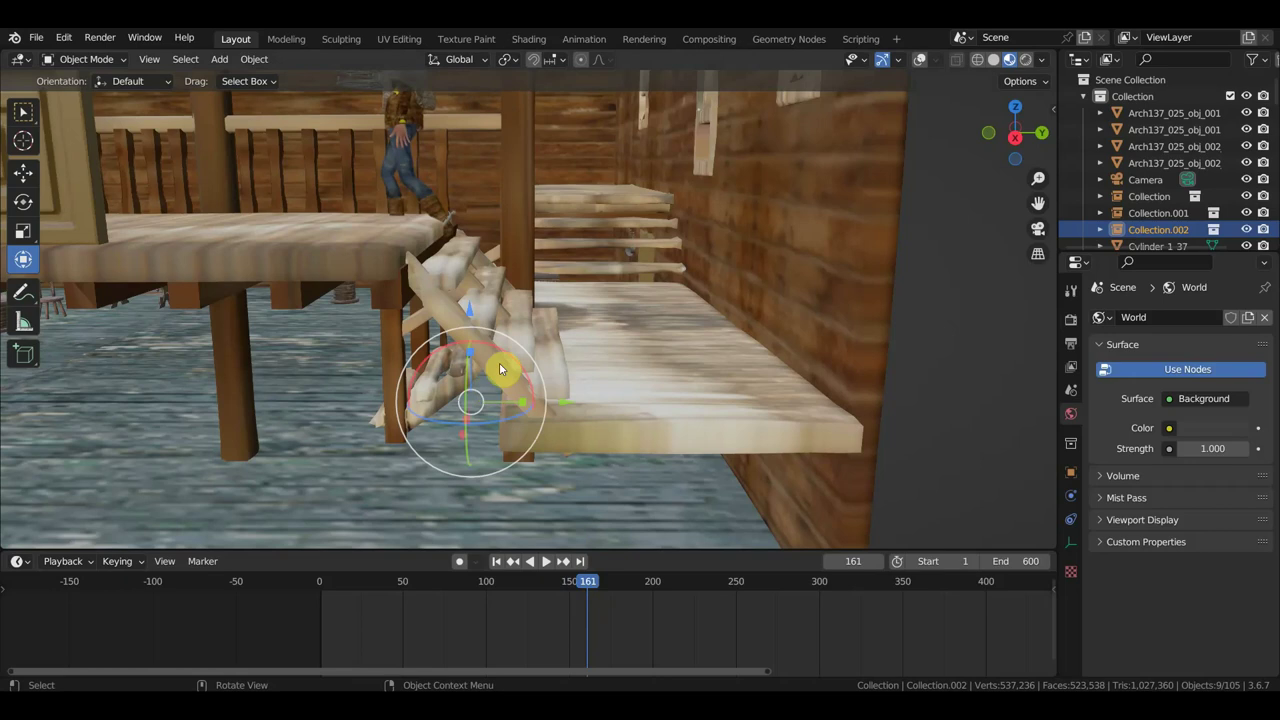
pyautogui.moveTo(468, 318); pyautogui.dragTo(468, 304)
pyautogui.moveTo(568, 391); pyautogui.dragTo(556, 399)
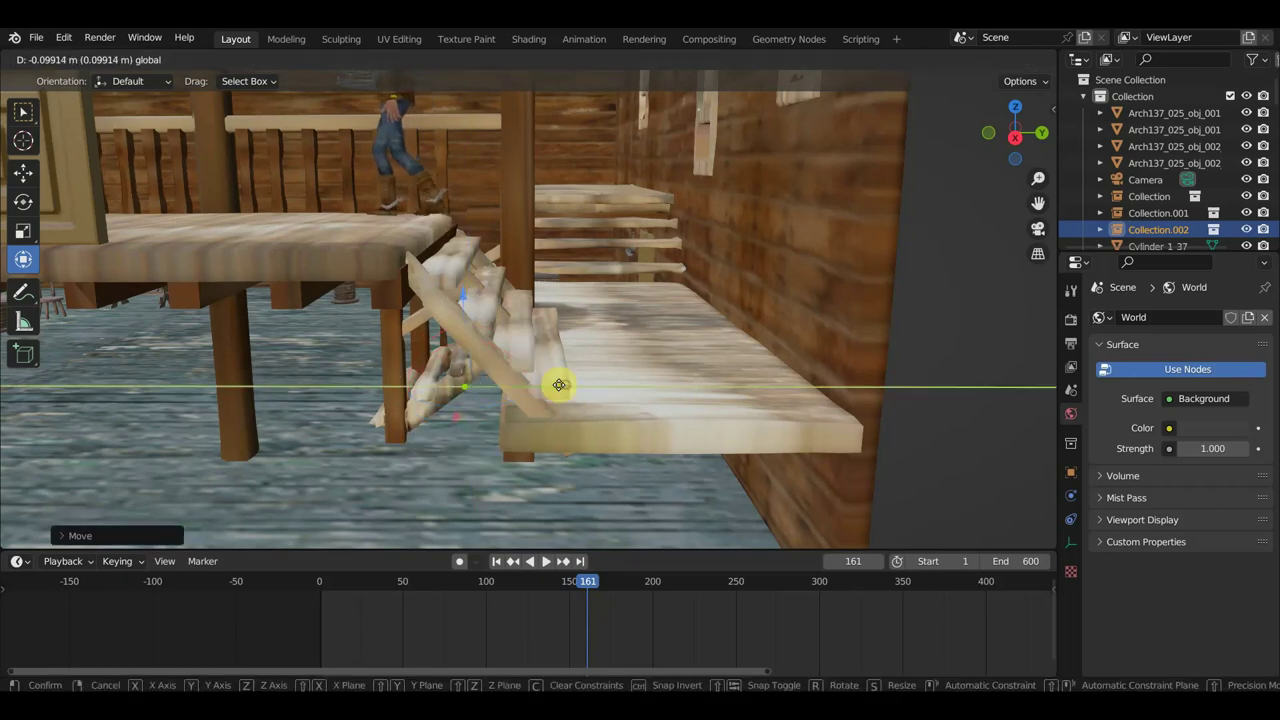
# - At frame 143, lower the cowboy about 0.25 m, nudge him along Y, then replay and rewind to frame 130
pyautogui.moveTo(588, 587); pyautogui.dragTo(559, 585)
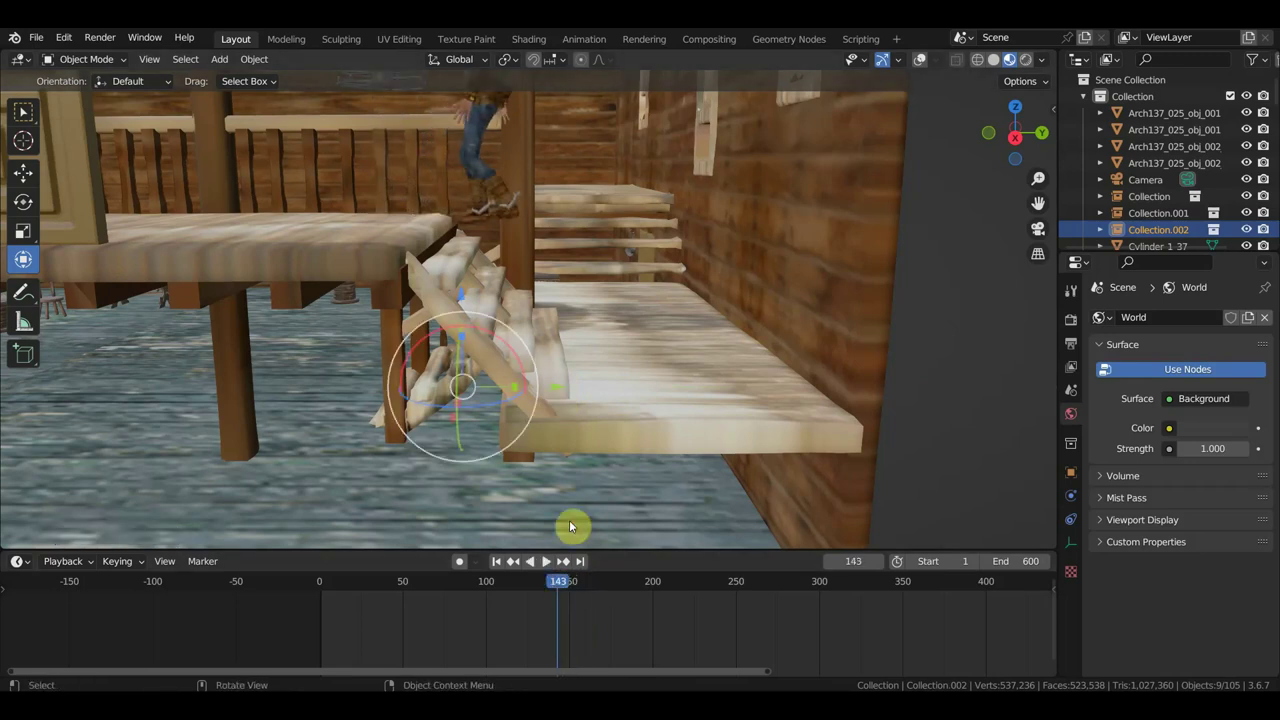
pyautogui.moveTo(457, 294)
pyautogui.mouseDown()
pyautogui.moveTo(457, 312)
pyautogui.moveTo(462, 302)
pyautogui.mouseUp()
pyautogui.moveTo(557, 400); pyautogui.dragTo(548, 402)
pyautogui.press('space')
pyautogui.moveTo(557, 585); pyautogui.dragTo(395, 589)
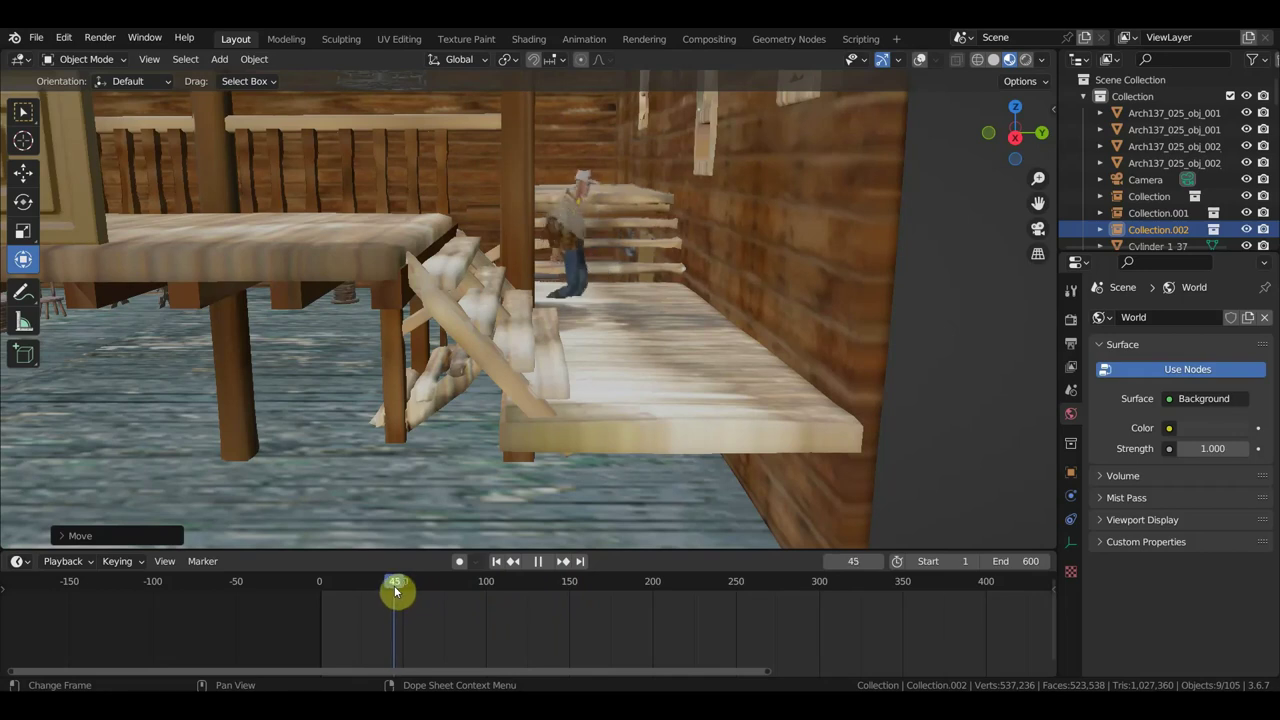
# - Stop playback, show viewport overlays and inspect the slab under the stairs together with the stairs and railing
pyautogui.click(459, 478)
pyautogui.click(615, 370)
pyautogui.moveTo(624, 371); pyautogui.dragTo(629, 430, button='middle')
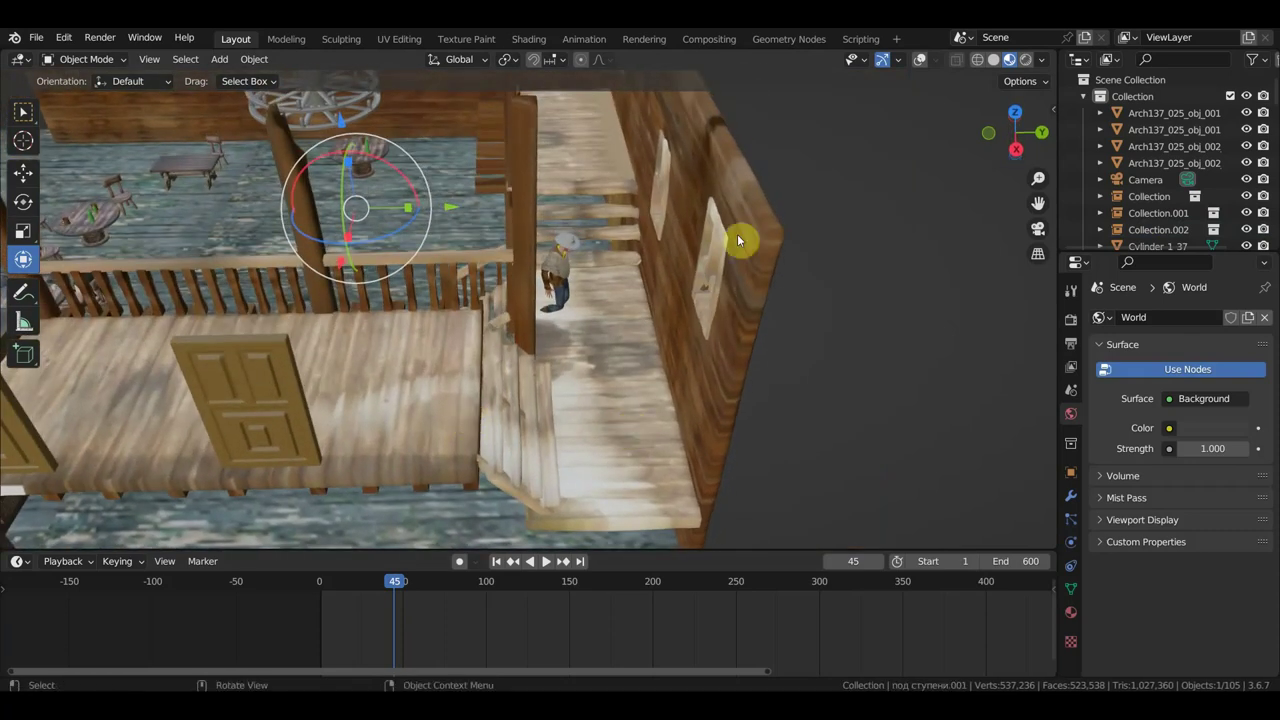
pyautogui.click(918, 62)
pyautogui.click(496, 424)
pyautogui.click(447, 425)
pyautogui.moveTo(447, 424)
pyautogui.mouseDown(button='middle')
pyautogui.moveTo(465, 398)
pyautogui.moveTo(488, 410)
pyautogui.mouseUp(button='middle')
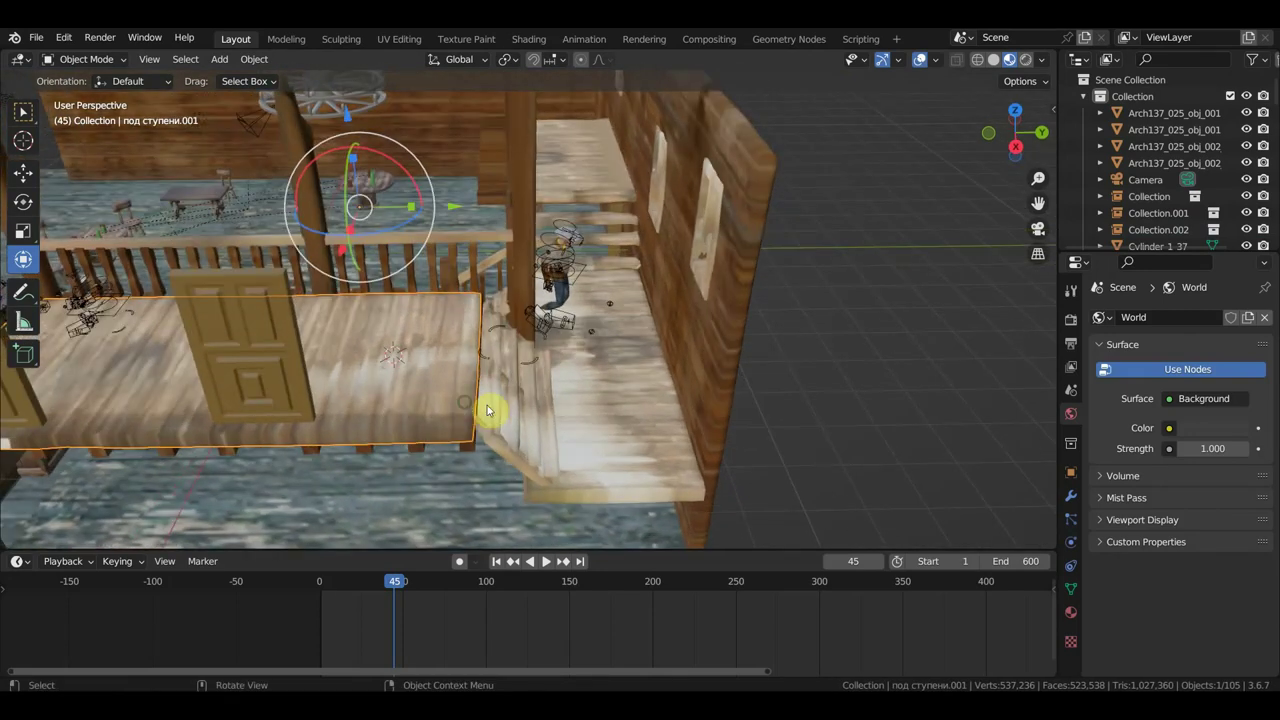
pyautogui.keyDown('shift'); pyautogui.click(491, 241); pyautogui.keyUp('shift')
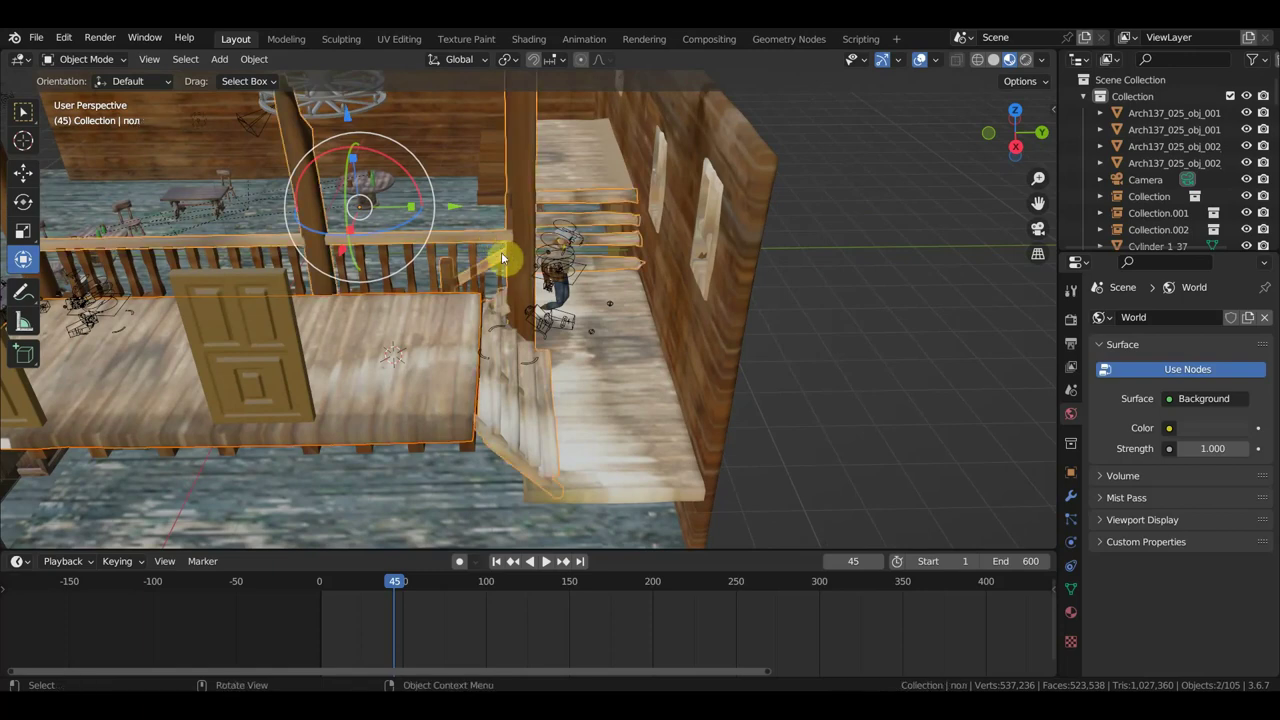
pyautogui.moveTo(598, 398)
pyautogui.mouseDown(button='middle')
pyautogui.moveTo(826, 394)
pyautogui.moveTo(886, 374)
pyautogui.moveTo(837, 357)
pyautogui.mouseUp(button='middle')
pyautogui.scroll(2, 677, 377)
pyautogui.moveTo(677, 378); pyautogui.dragTo(697, 373, button='middle')
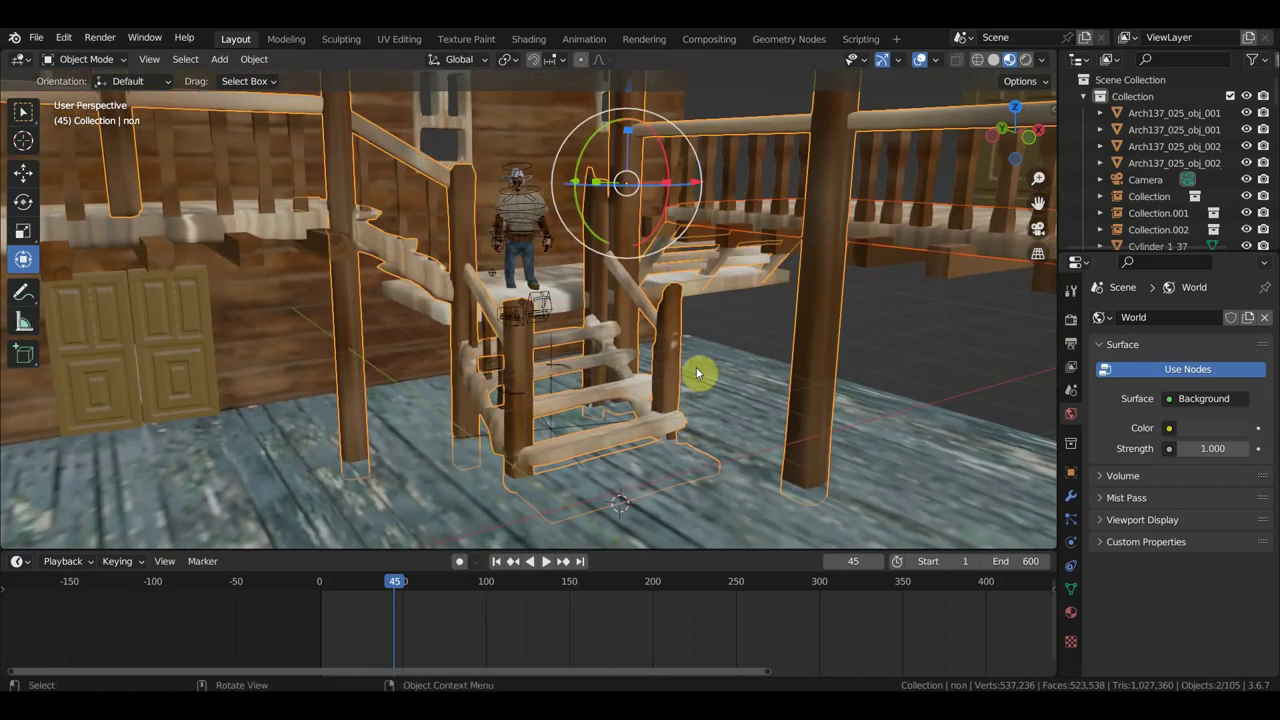
pyautogui.scroll(-2, 582, 500)
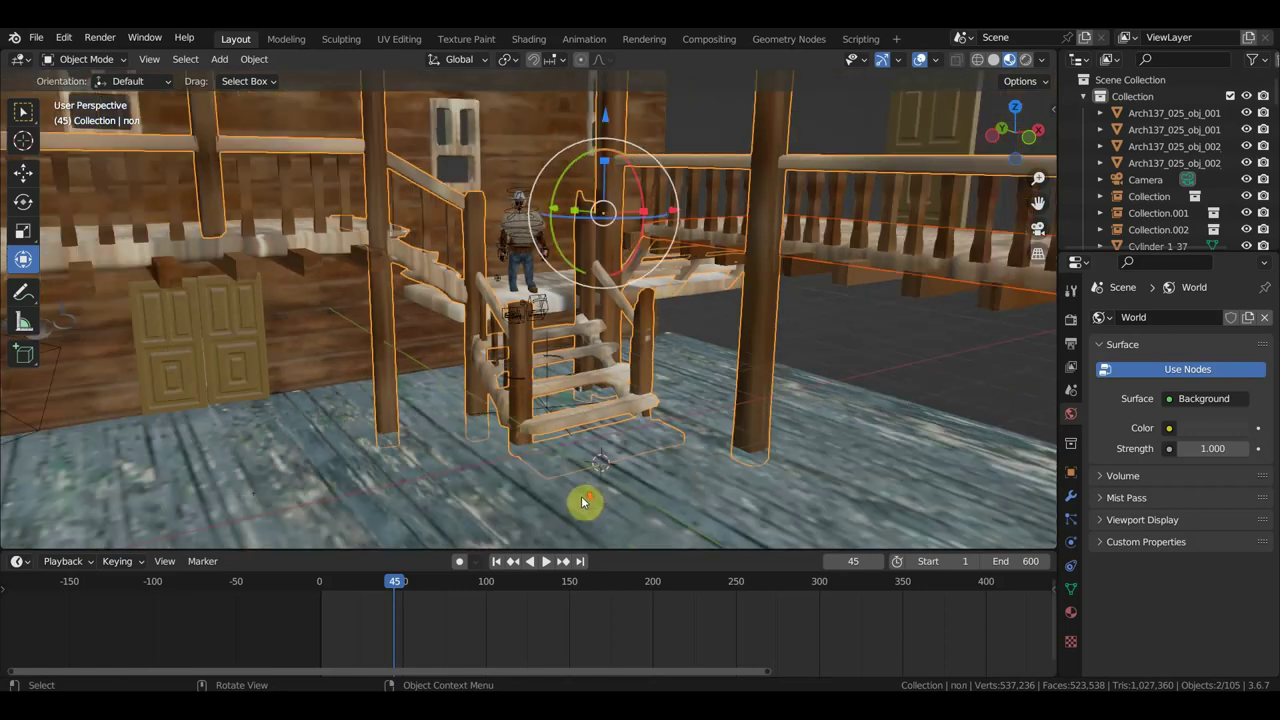
# - Check the upper window and doors from outside, then select the пол.001 floor slab and delete it
pyautogui.keyDown('shift'); pyautogui.click(477, 148); pyautogui.keyUp('shift')
pyautogui.keyDown('shift'); pyautogui.click(231, 343); pyautogui.keyUp('shift')
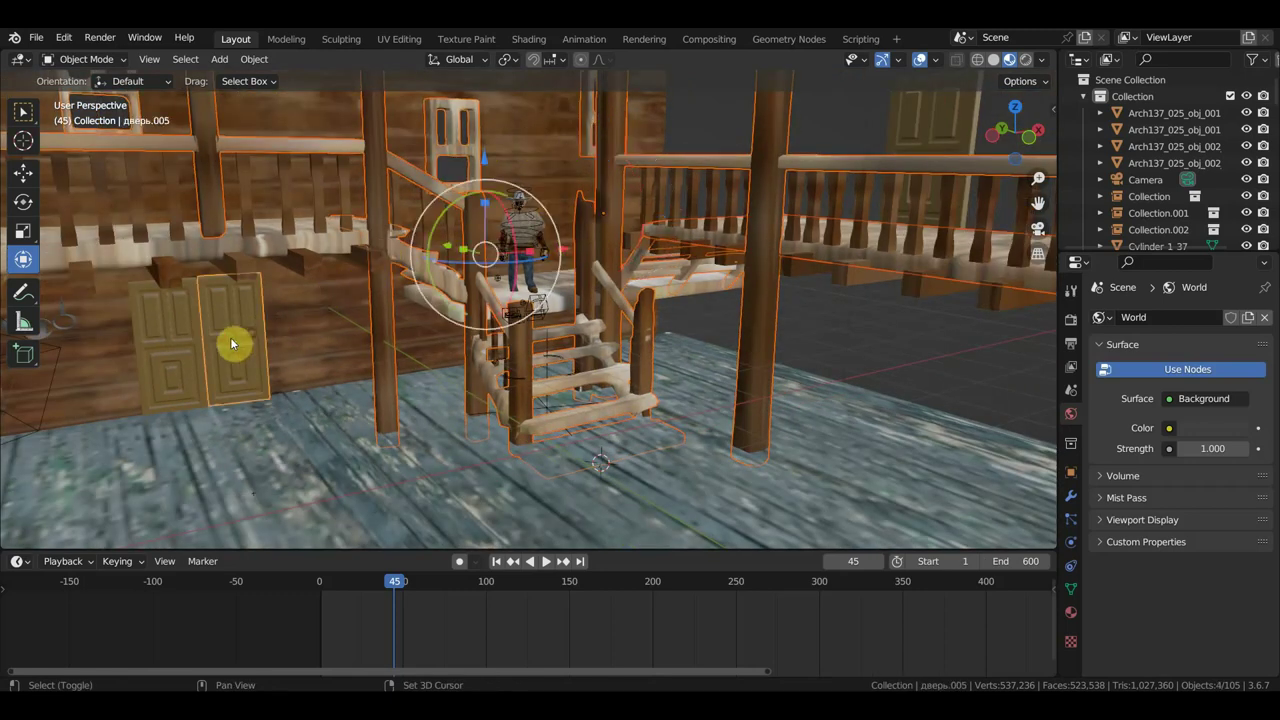
pyautogui.keyDown('shift'); pyautogui.click(161, 344); pyautogui.keyUp('shift')
pyautogui.keyDown('shift'); pyautogui.click(929, 133); pyautogui.keyUp('shift')
pyautogui.scroll(-5, 935, 180)
pyautogui.moveTo(929, 191)
pyautogui.mouseDown(button='middle')
pyautogui.moveTo(857, 251)
pyautogui.moveTo(866, 256)
pyautogui.moveTo(808, 246)
pyautogui.moveTo(826, 223)
pyautogui.mouseUp(button='middle')
pyautogui.scroll(3, 785, 242)
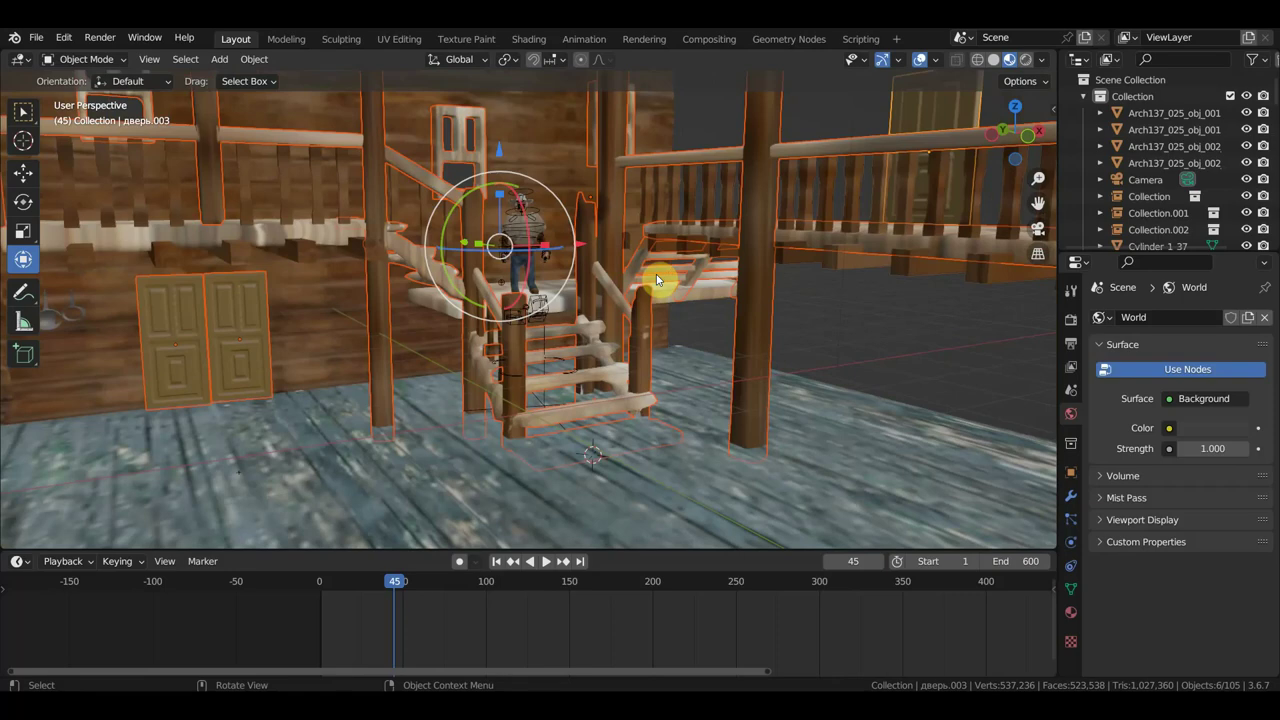
pyautogui.click(557, 463)
pyautogui.moveTo(566, 462)
pyautogui.mouseDown(button='middle')
pyautogui.moveTo(640, 417)
pyautogui.moveTo(664, 319)
pyautogui.moveTo(614, 460)
pyautogui.moveTo(629, 475)
pyautogui.mouseUp(button='middle')
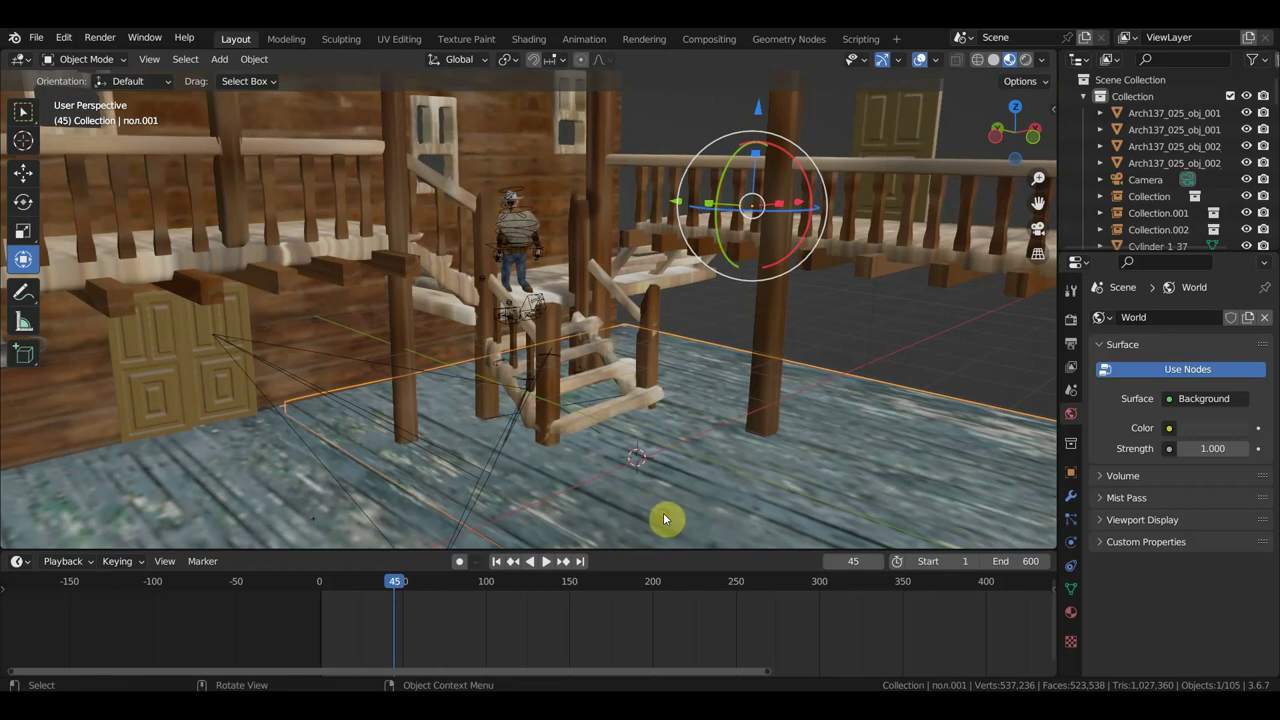
pyautogui.press('Delete')
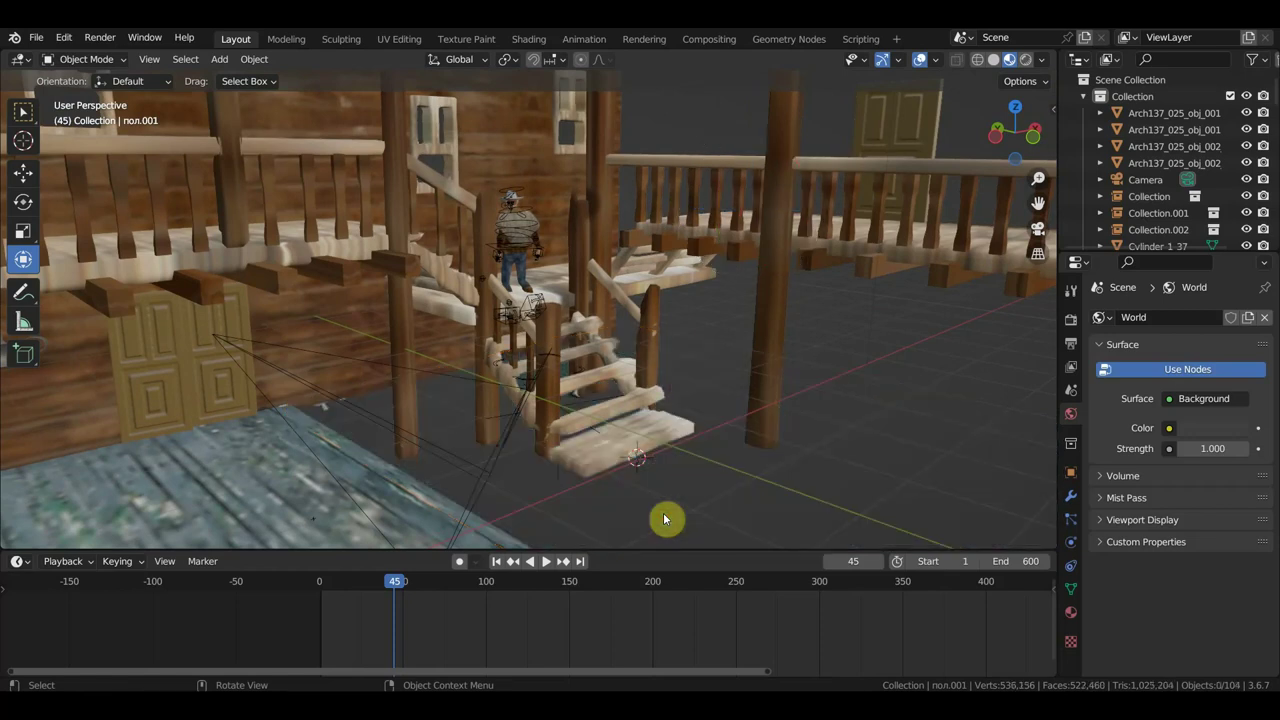
# - Select the staircase and zoom in to frame it in the viewport
pyautogui.click(629, 462)
pyautogui.scroll(2, 629, 455)
pyautogui.scroll(3, 634, 451)
pyautogui.scroll(2, 580, 340)
pyautogui.scroll(2, 593, 355)
pyautogui.scroll(2, 657, 400)
pyautogui.scroll(2, 714, 400)
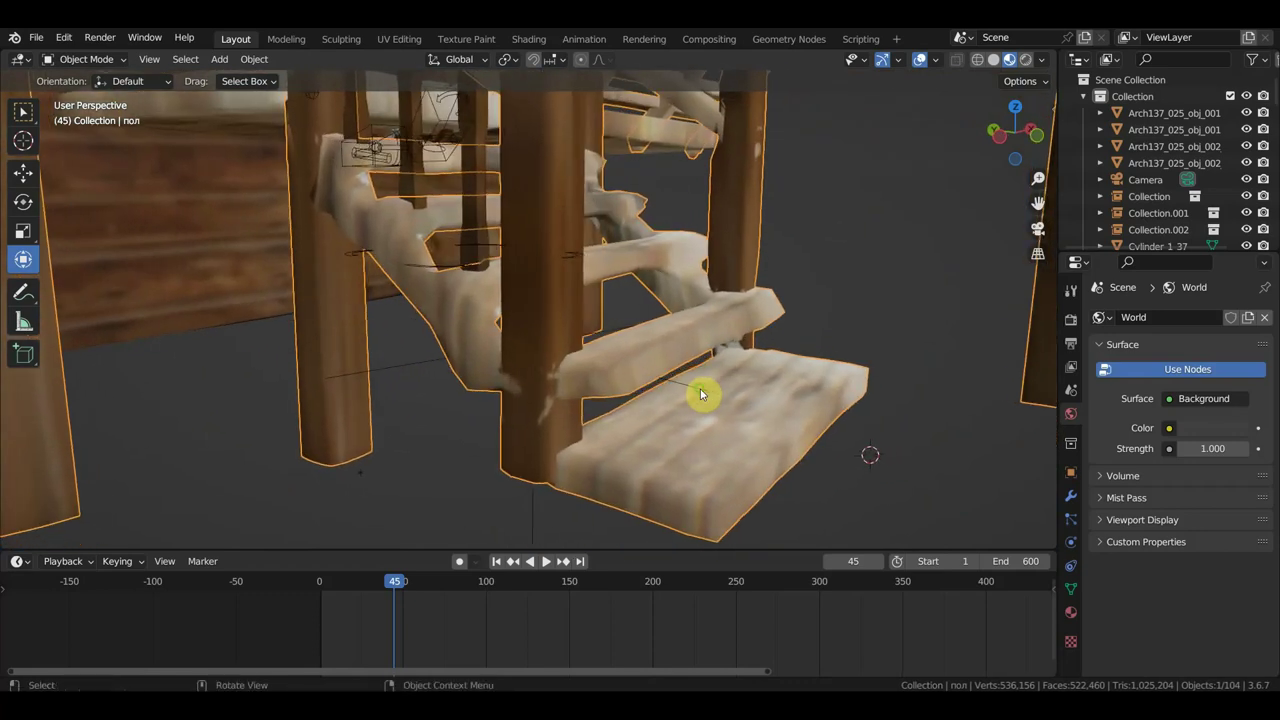
pyautogui.scroll(-5, 700, 393)
pyautogui.scroll(2, 665, 497)
pyautogui.keyDown('shift'); pyautogui.moveTo(651, 497); pyautogui.dragTo(590, 518, button='middle'); pyautogui.keyUp('shift')
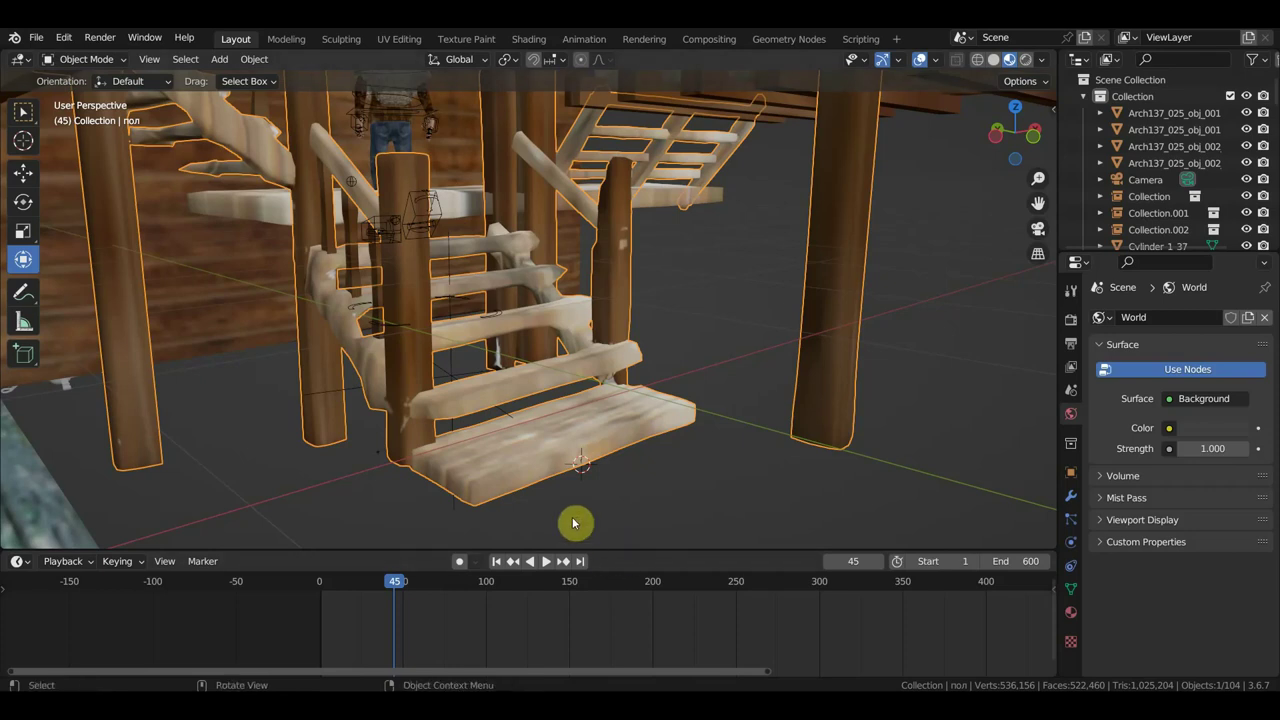
# - Scrub the animation to frame 139, then back to frame 2, and orbit around the staircase
pyautogui.moveTo(396, 585); pyautogui.dragTo(556, 614)
pyautogui.moveTo(459, 607); pyautogui.dragTo(323, 585)
pyautogui.moveTo(548, 490); pyautogui.dragTo(627, 488, button='middle')
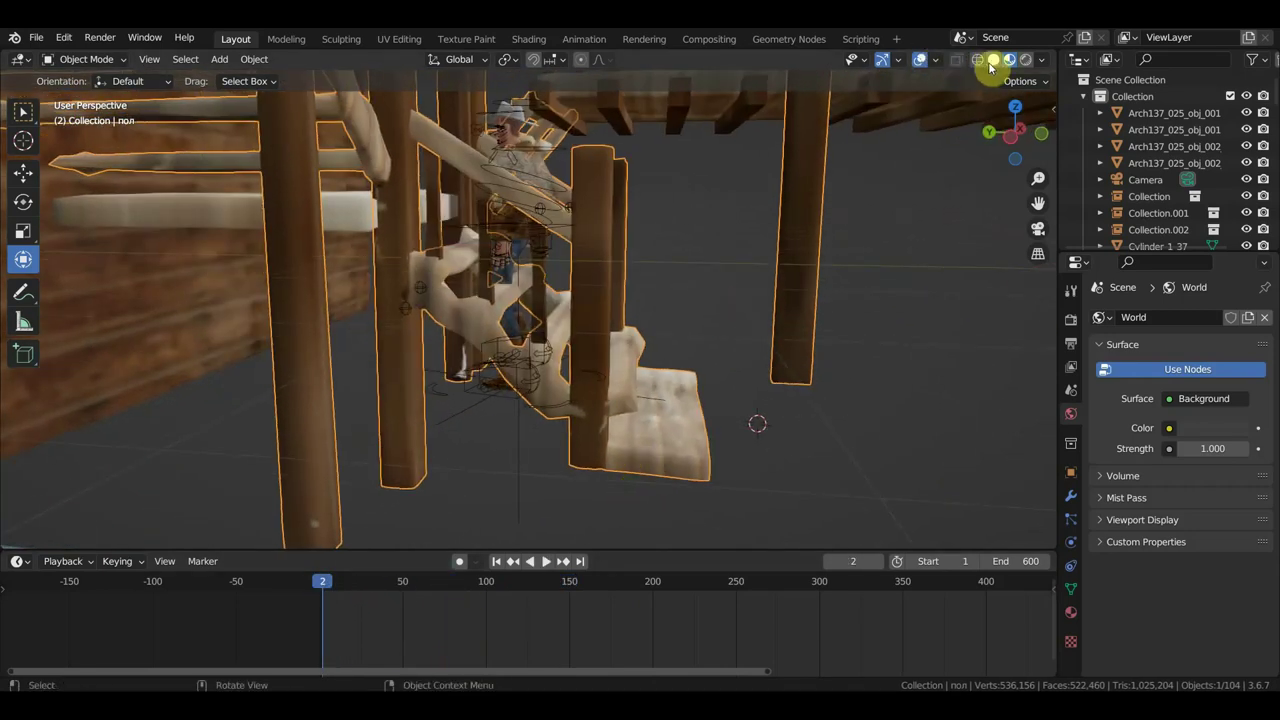
# - Move the cowboy rig onto the stairs and lower it along Z, then play back to check the walk
pyautogui.click(522, 241)
pyautogui.moveTo(433, 385)
pyautogui.mouseDown()
pyautogui.moveTo(500, 391)
pyautogui.moveTo(629, 438)
pyautogui.mouseUp()
pyautogui.moveTo(629, 438); pyautogui.dragTo(517, 423, button='middle')
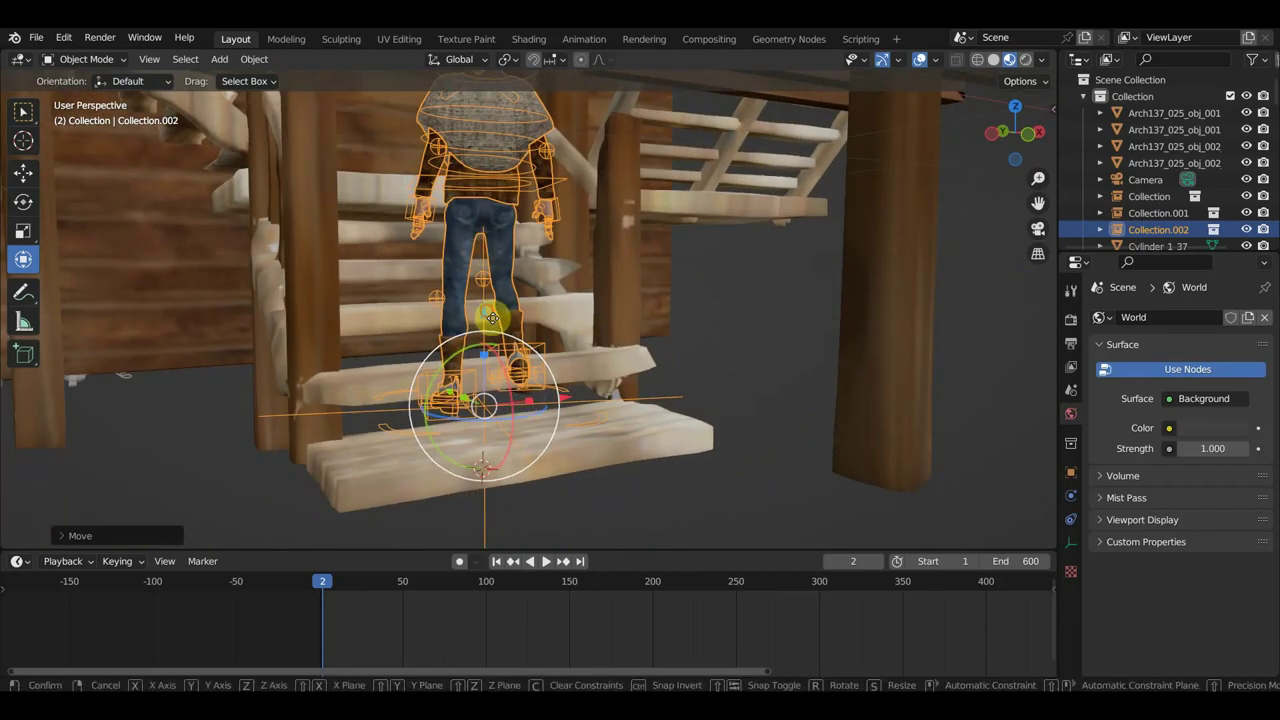
pyautogui.press('g')
pyautogui.press('z')
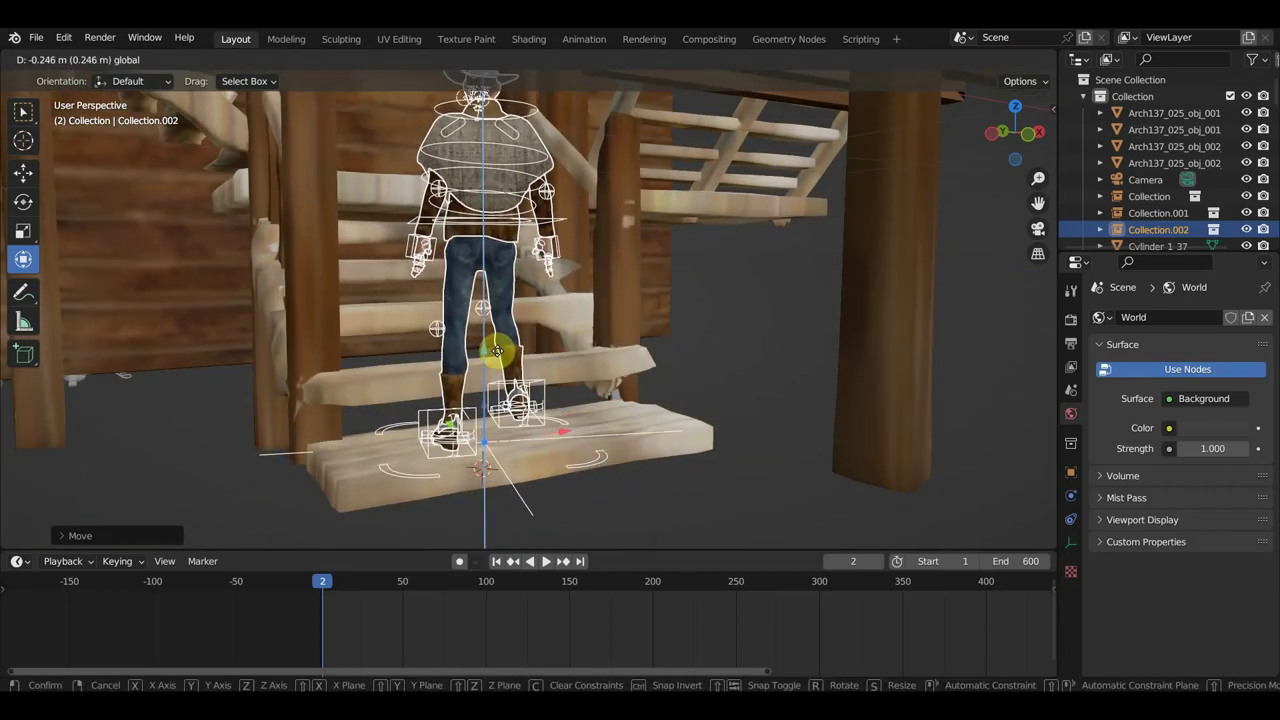
pyautogui.click(494, 356)
pyautogui.press('space')
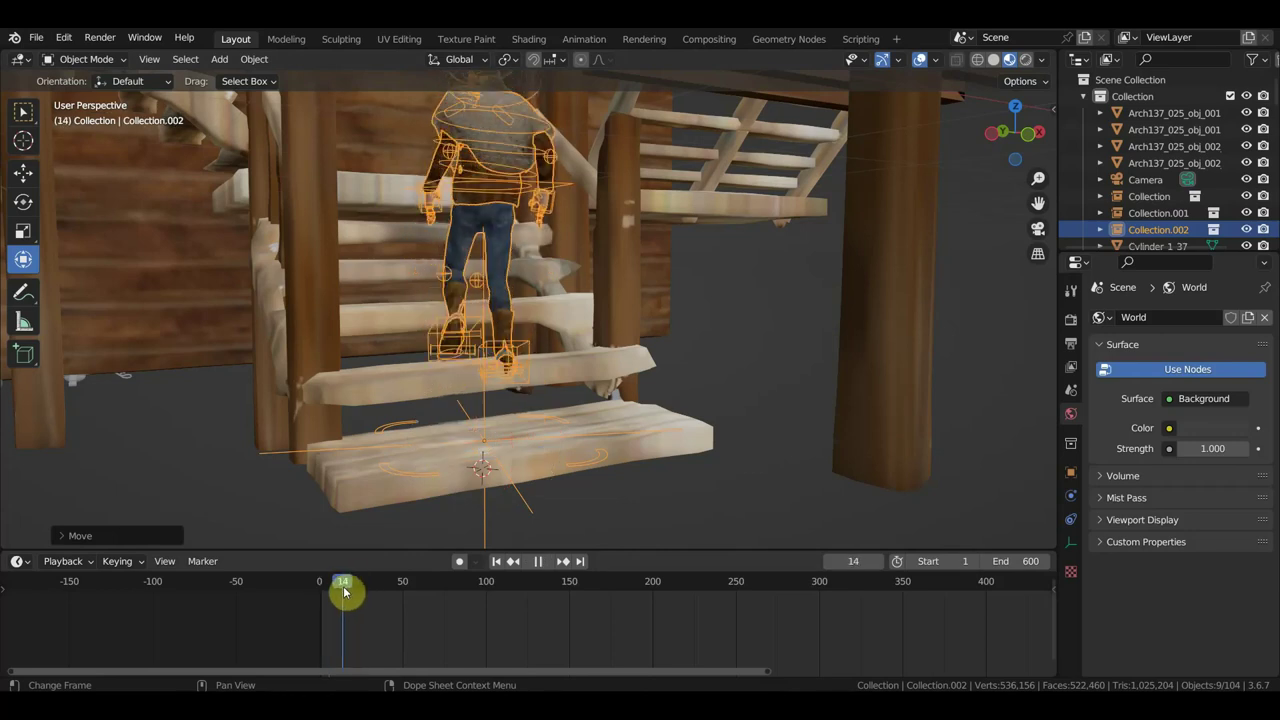
pyautogui.press('space')
# - Scale the cowboy up to about 1.12 and replay the climb around frame 34
pyautogui.moveTo(500, 463)
pyautogui.mouseDown(button='middle')
pyautogui.moveTo(539, 479)
pyautogui.moveTo(544, 469)
pyautogui.mouseUp(button='middle')
pyautogui.moveTo(657, 477); pyautogui.dragTo(674, 471)
pyautogui.moveTo(674, 471); pyautogui.dragTo(563, 469, button='middle')
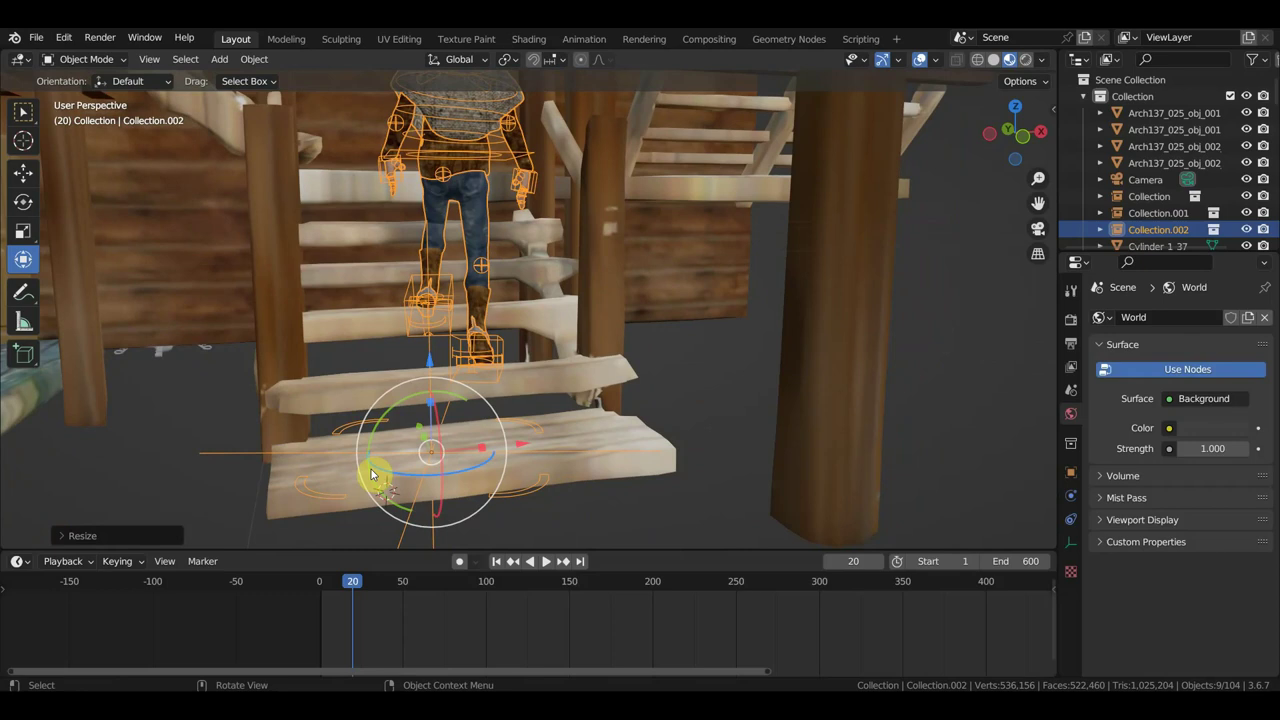
pyautogui.press('space')
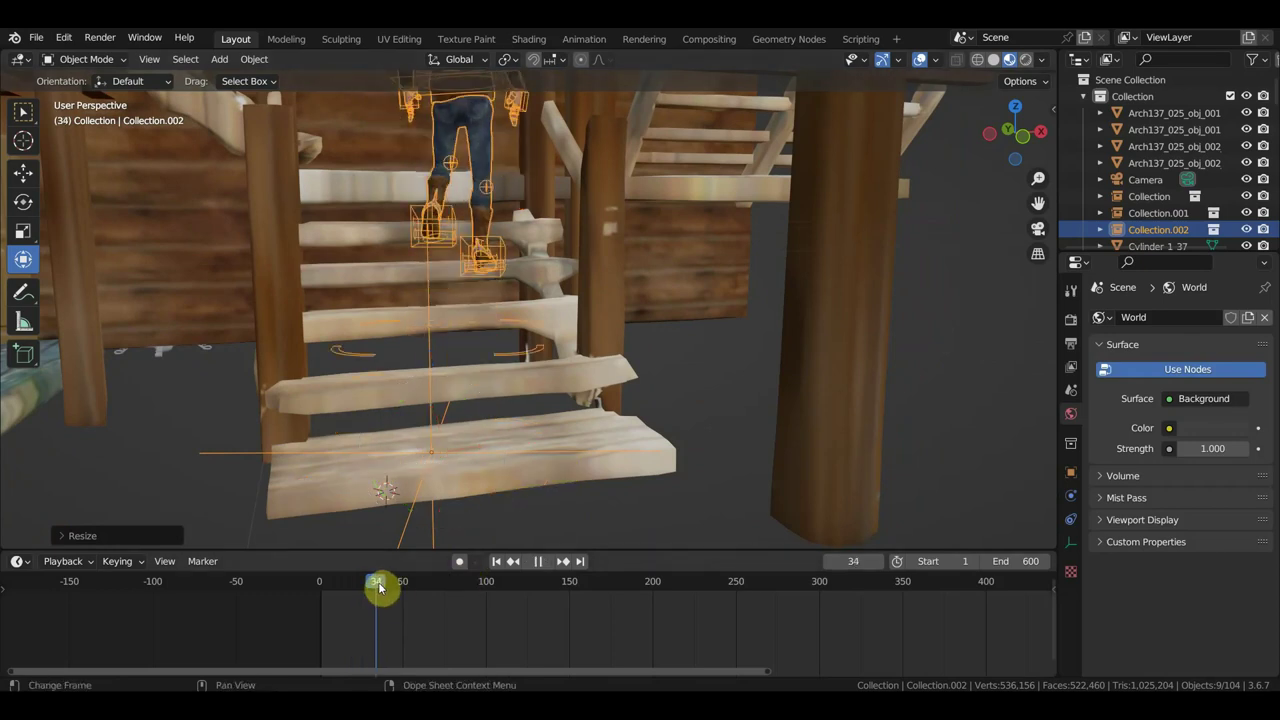
pyautogui.moveTo(364, 593); pyautogui.dragTo(394, 601)
# - Shift the cowboy sideways on the stairs, replay from frame 21, and nudge him along Y
pyautogui.moveTo(471, 529)
pyautogui.mouseDown(button='middle')
pyautogui.moveTo(543, 537)
pyautogui.moveTo(583, 466)
pyautogui.moveTo(623, 520)
pyautogui.moveTo(663, 517)
pyautogui.moveTo(662, 545)
pyautogui.mouseUp(button='middle')
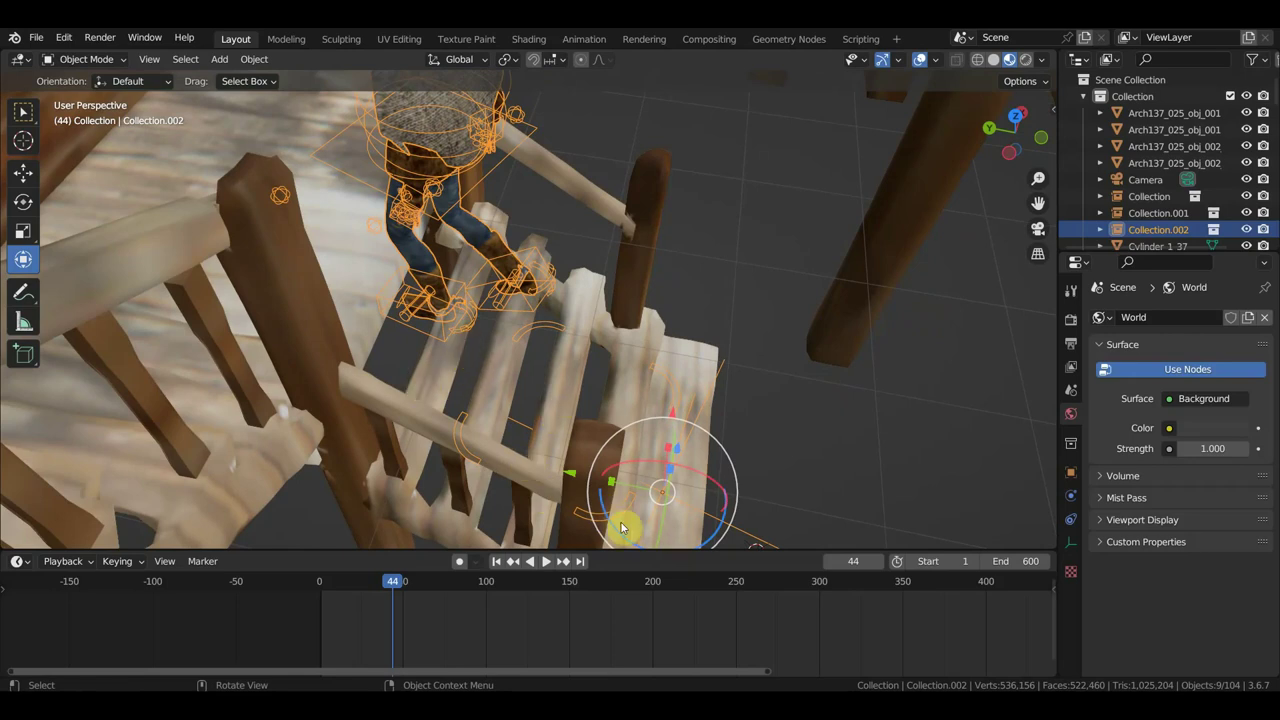
pyautogui.moveTo(574, 480); pyautogui.dragTo(591, 472)
pyautogui.moveTo(395, 585); pyautogui.dragTo(317, 594)
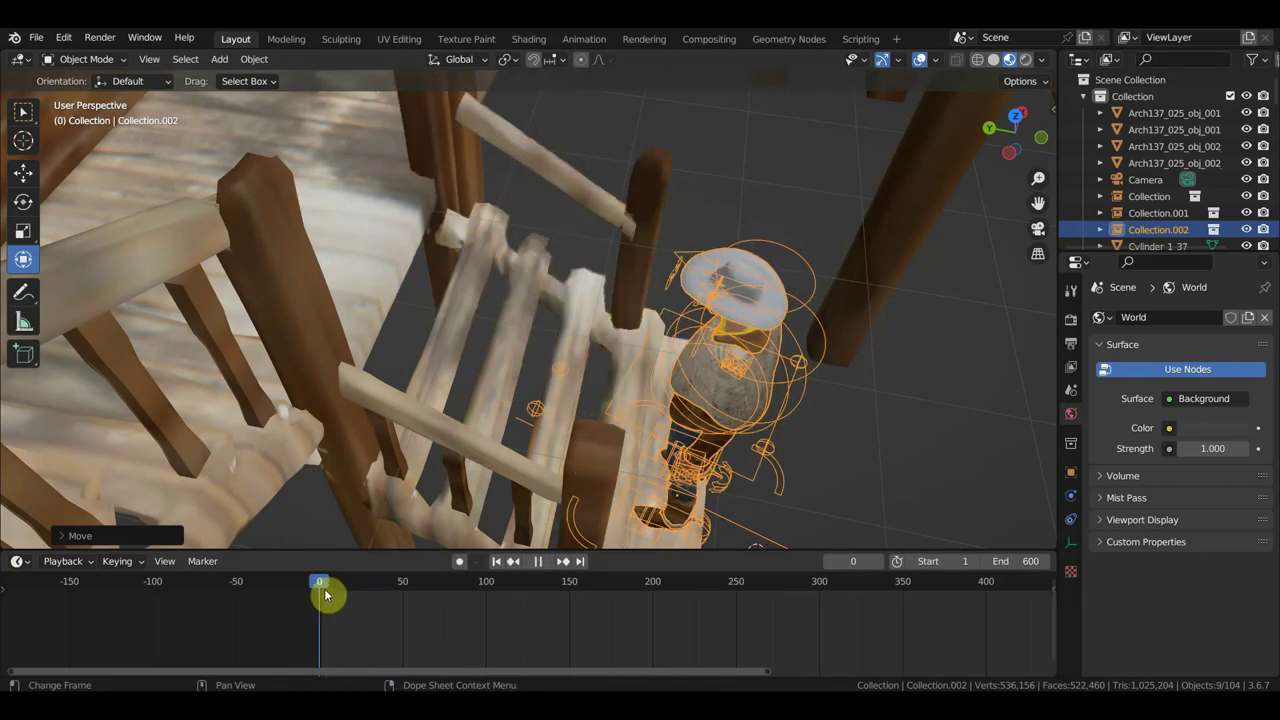
pyautogui.press('space')
pyautogui.moveTo(590, 494); pyautogui.dragTo(625, 483)
pyautogui.moveTo(625, 483); pyautogui.dragTo(493, 414, button='middle')
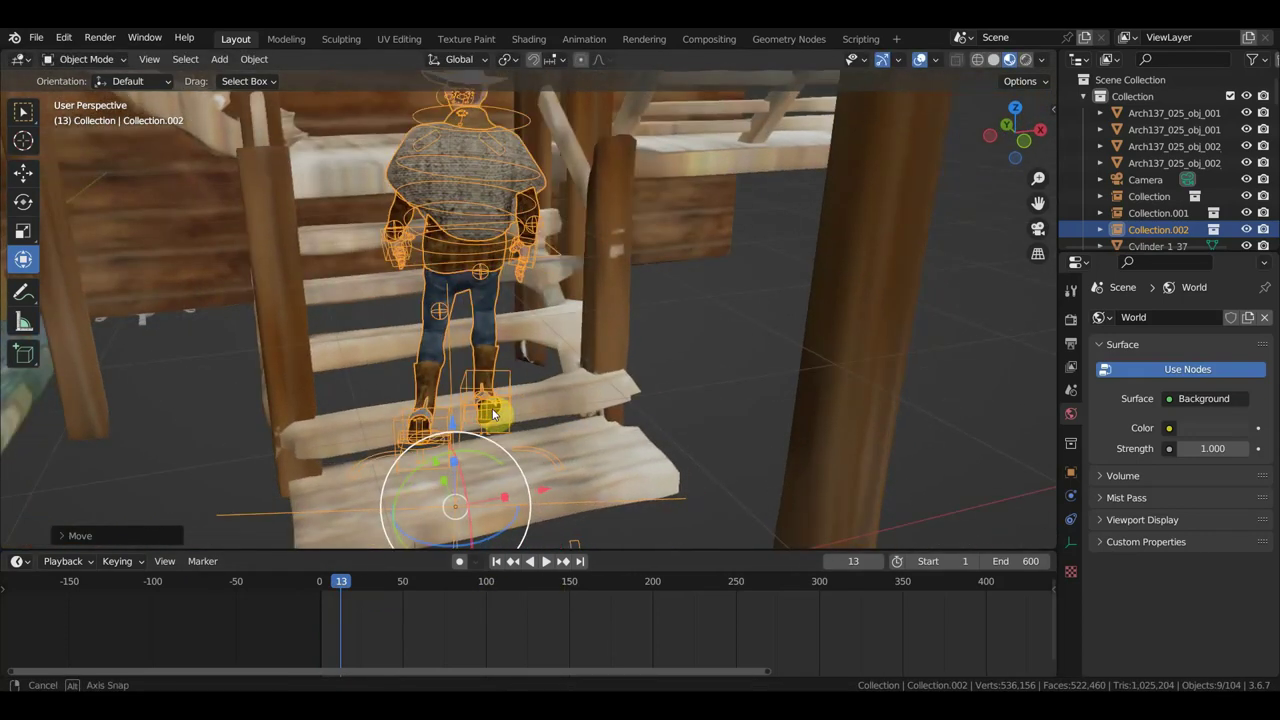
pyautogui.moveTo(493, 414); pyautogui.dragTo(427, 397, button='middle')
# - Nudge the cowboy about 0.03 m, then scrub to frame 47 and view the balcony railings
pyautogui.moveTo(355, 360); pyautogui.dragTo(325, 358)
pyautogui.moveTo(325, 358); pyautogui.dragTo(535, 405, button='middle')
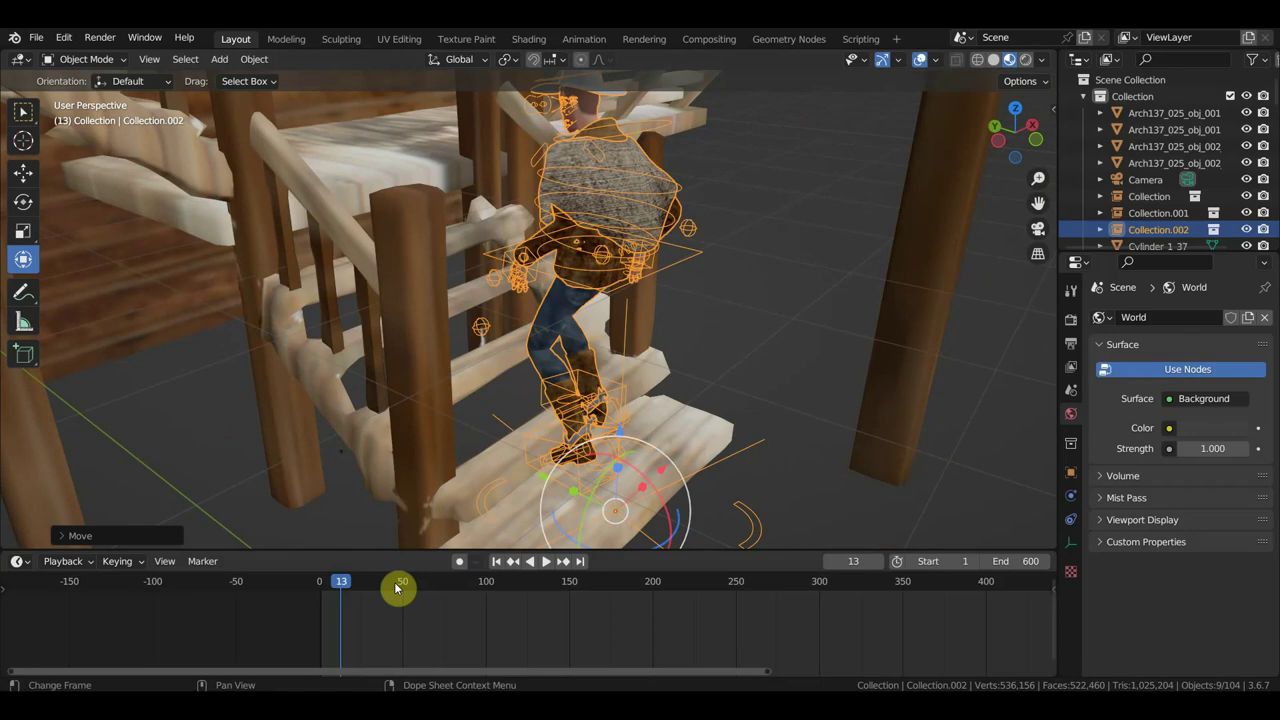
pyautogui.moveTo(348, 587); pyautogui.dragTo(503, 634)
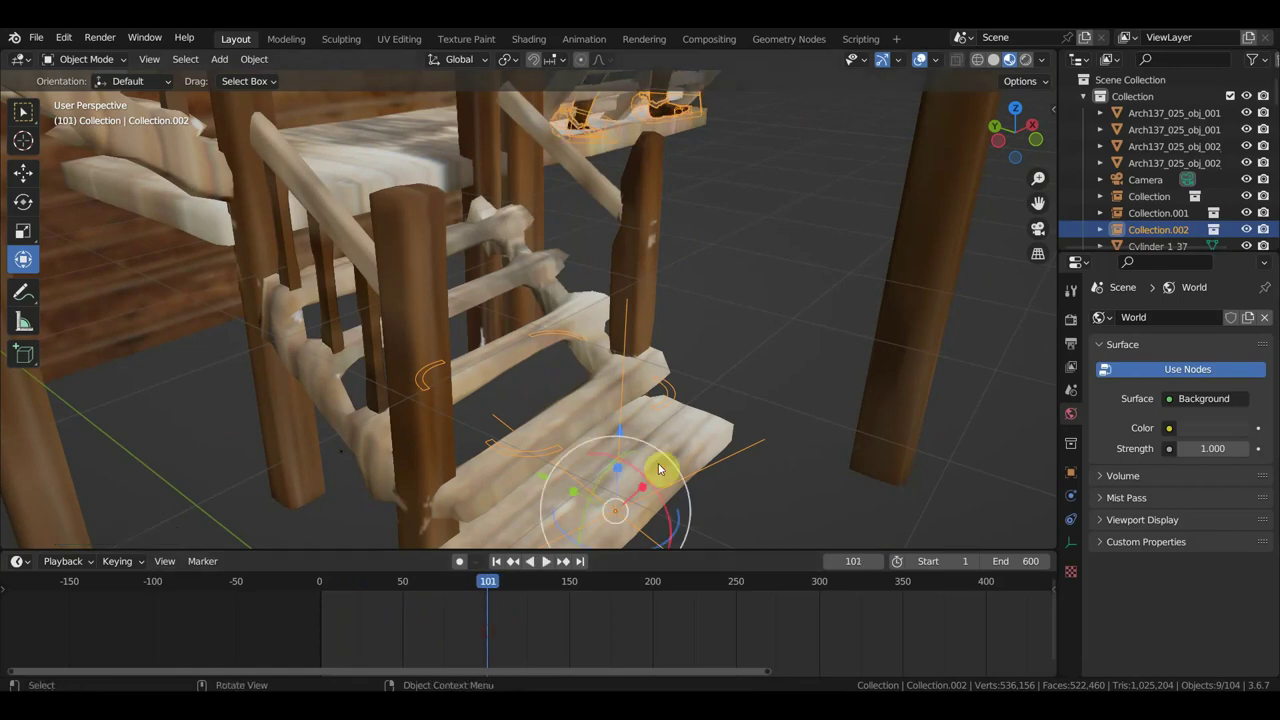
pyautogui.moveTo(680, 389)
pyautogui.mouseDown(button='middle')
pyautogui.moveTo(680, 543)
pyautogui.moveTo(700, 89)
pyautogui.moveTo(740, 110)
pyautogui.moveTo(909, 109)
pyautogui.moveTo(737, 109)
pyautogui.moveTo(661, 86)
pyautogui.moveTo(645, 540)
pyautogui.mouseUp(button='middle')
pyautogui.scroll(-2, 773, 432)
pyautogui.scroll(-2, 789, 409)
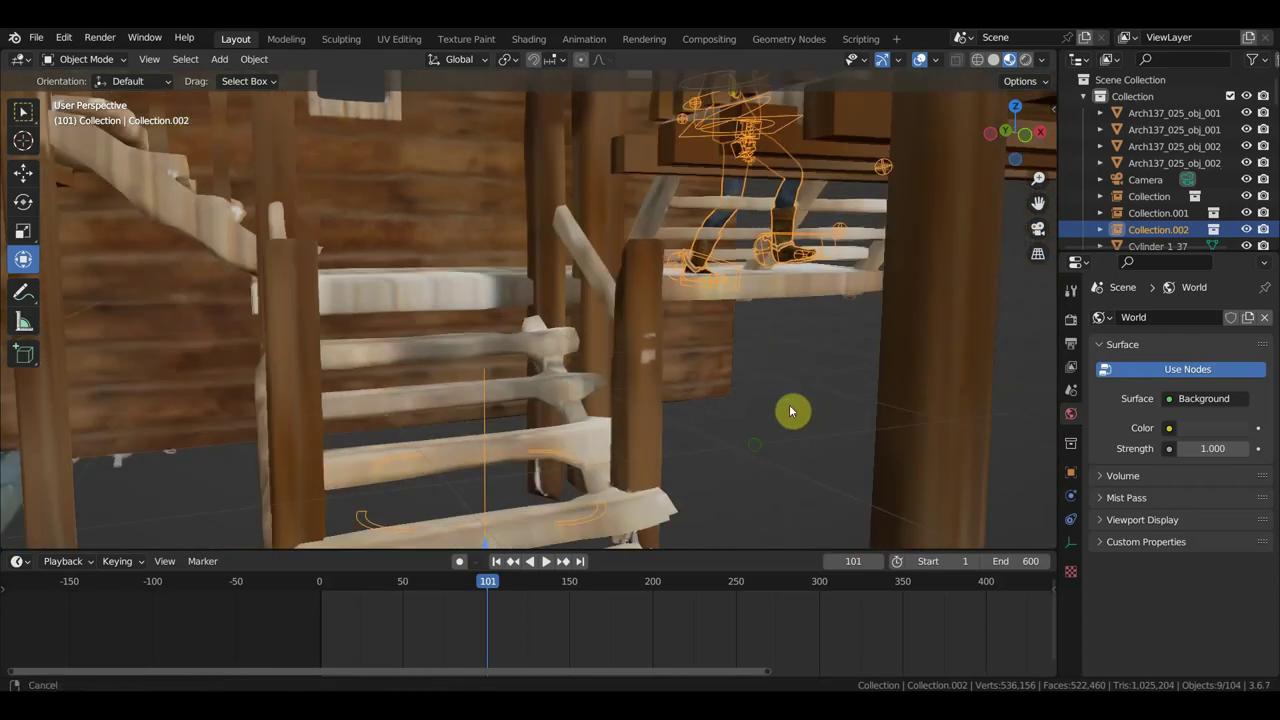
# - Undo the last change and zoom the view back in on the room
pyautogui.scroll(-2, 805, 360)
pyautogui.scroll(-2, 800, 335)
pyautogui.scroll(-3, 772, 350)
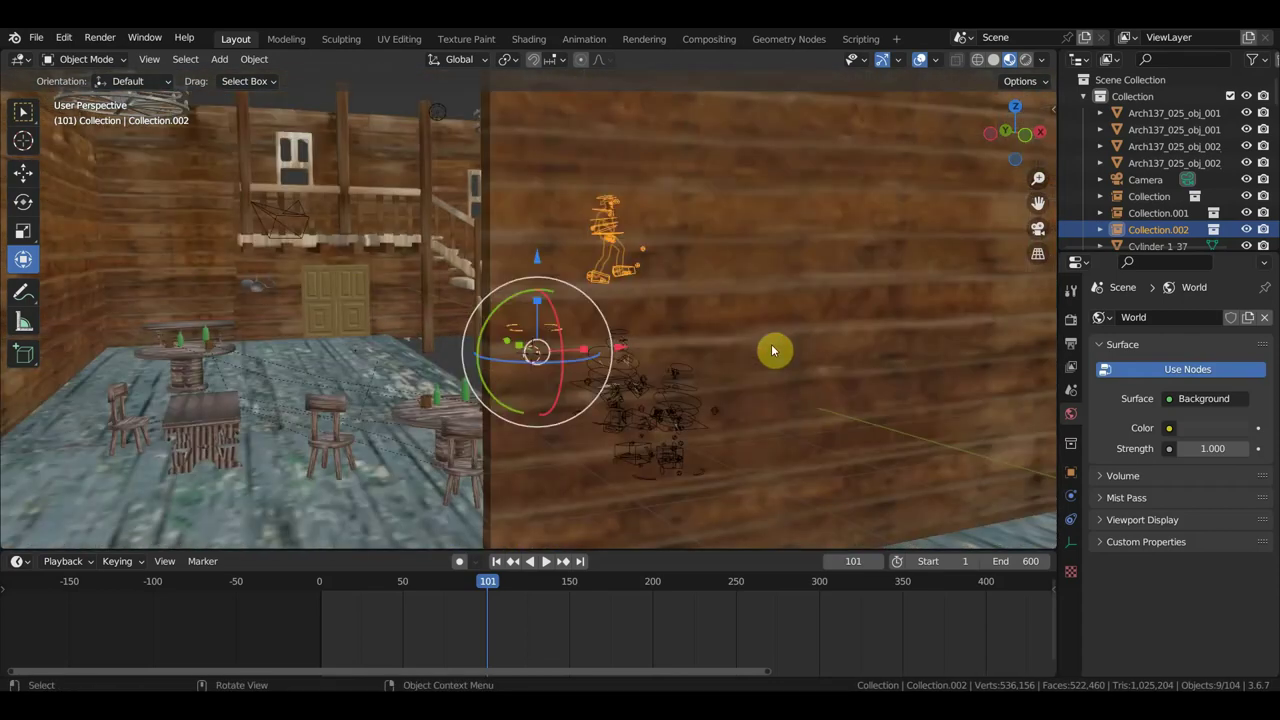
pyautogui.hotkey('ctrl', 'z')
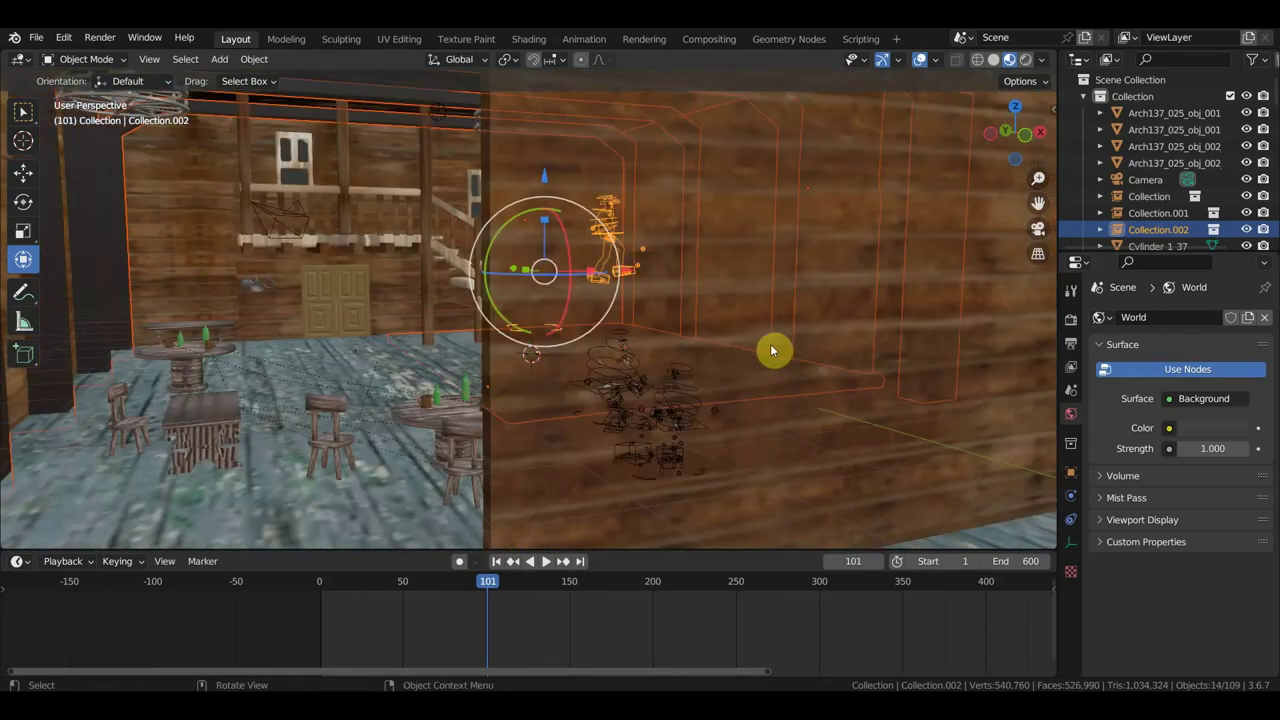
pyautogui.scroll(3, 594, 351)
pyautogui.scroll(3, 609, 357)
pyautogui.scroll(2, 617, 351)
pyautogui.scroll(2, 660, 355)
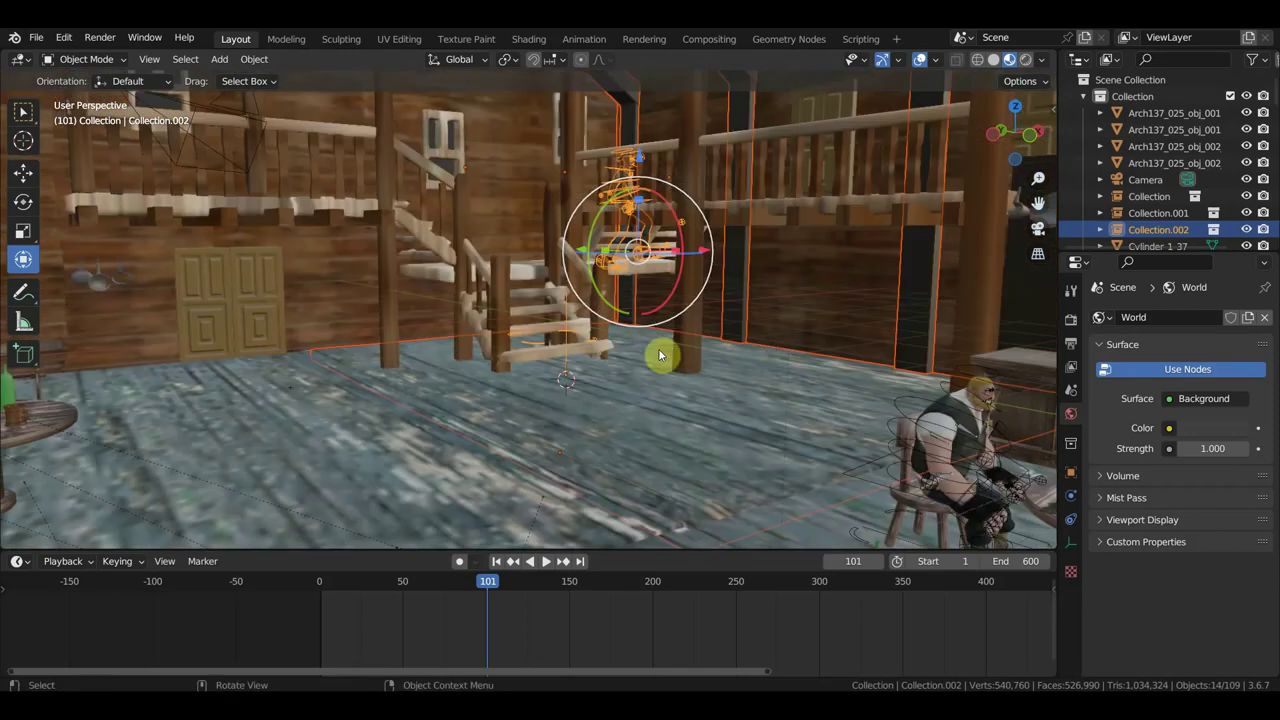
# - Frame the floor and orbit across the room to the table with the seated sheriff and woman
pyautogui.click(778, 375)
pyautogui.press('KP_Decimal')
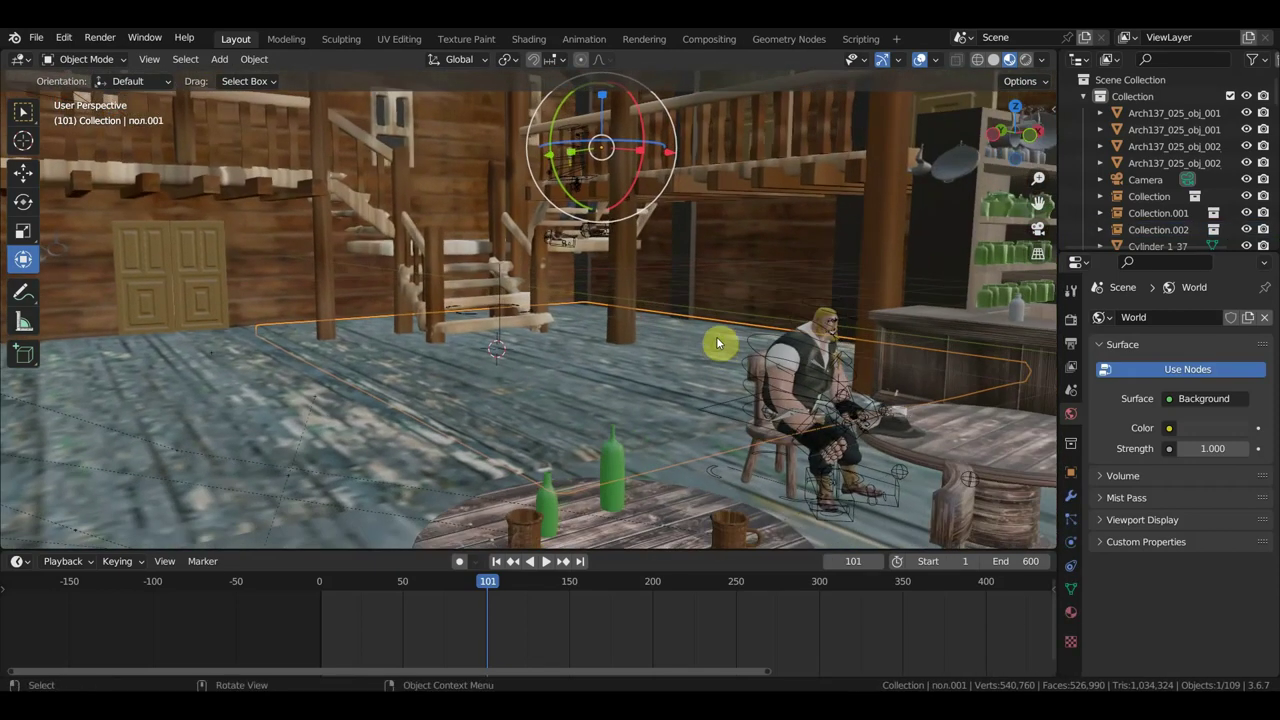
pyautogui.moveTo(670, 294); pyautogui.dragTo(698, 318, button='middle')
pyautogui.moveTo(778, 279); pyautogui.dragTo(688, 297, button='middle')
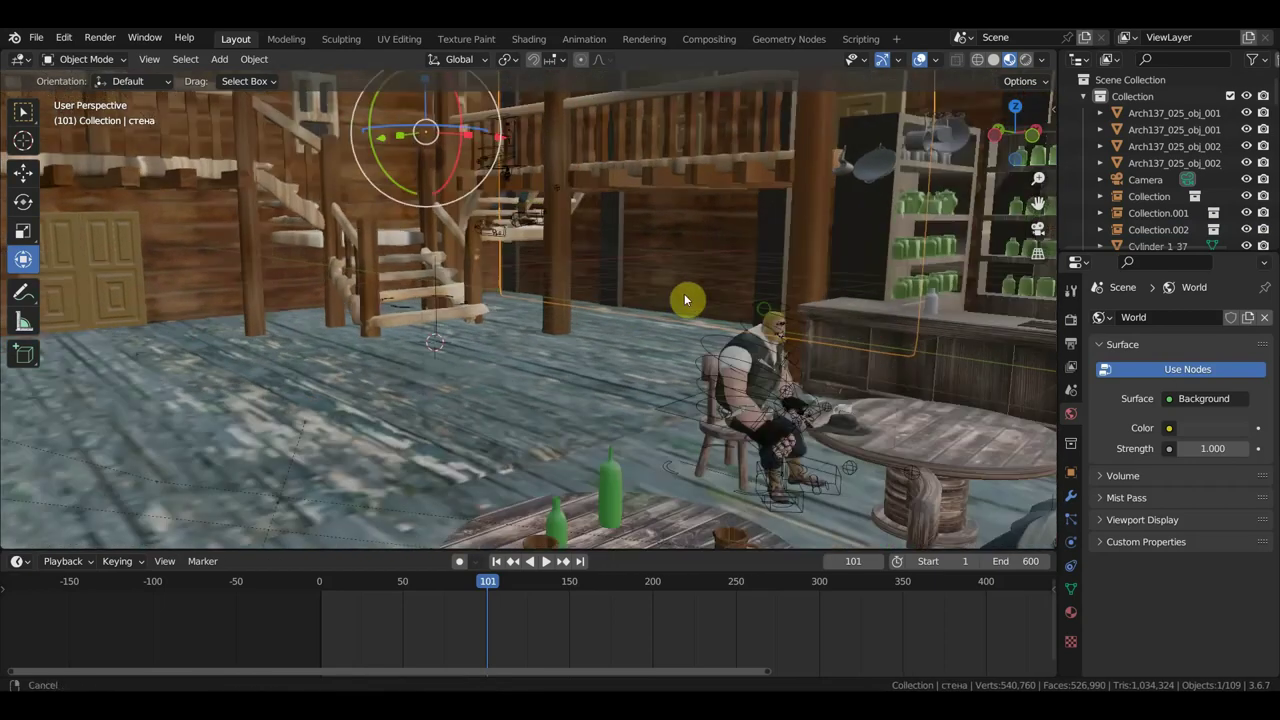
pyautogui.click(538, 258)
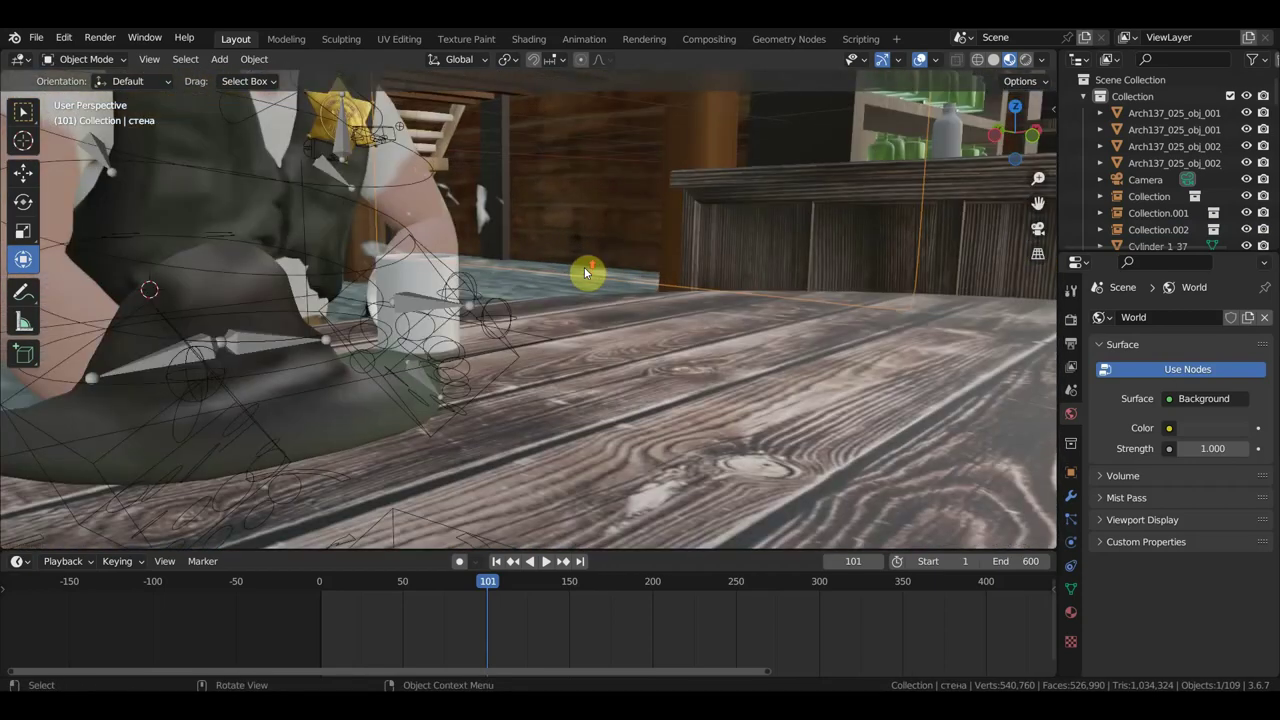
pyautogui.moveTo(585, 272)
pyautogui.mouseDown(button='middle')
pyautogui.moveTo(551, 269)
pyautogui.moveTo(591, 263)
pyautogui.moveTo(546, 260)
pyautogui.moveTo(569, 263)
pyautogui.moveTo(557, 266)
pyautogui.mouseUp(button='middle')
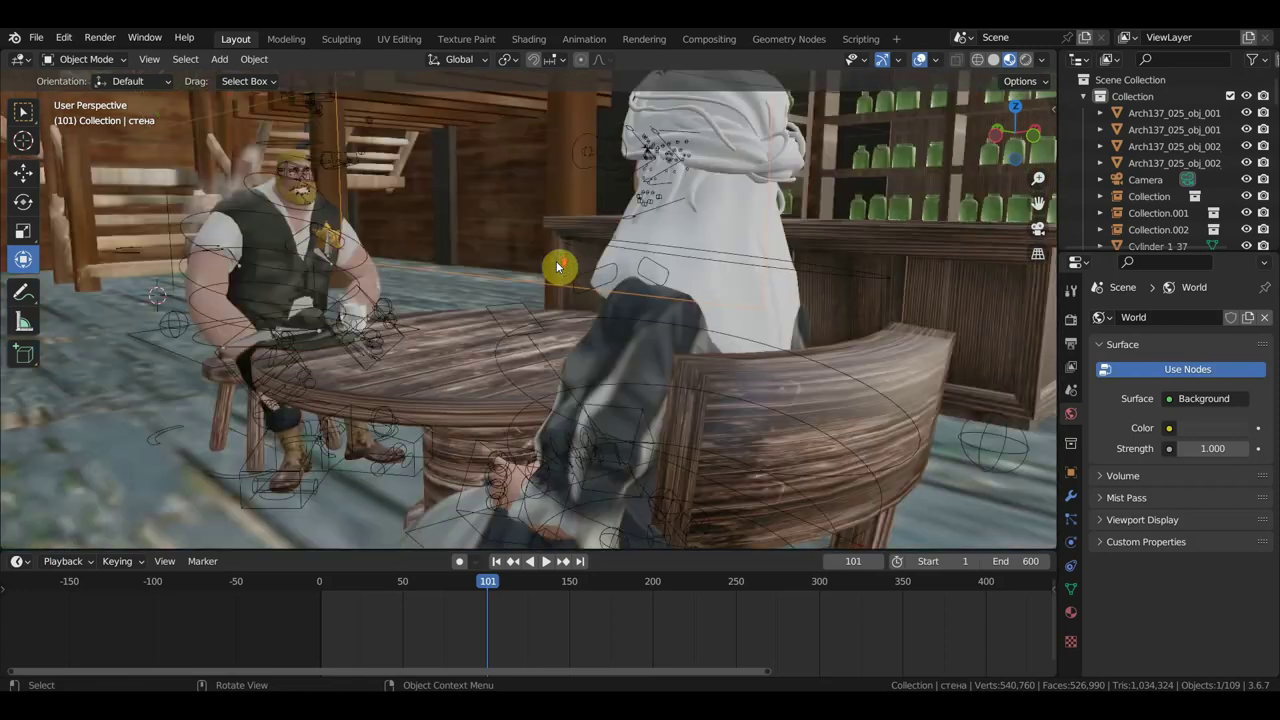
# - Scrub the table scene from frame 0 onward, play it, and stop at frame 336
pyautogui.moveTo(459, 596); pyautogui.dragTo(246, 600)
pyautogui.moveTo(354, 594); pyautogui.dragTo(655, 605)
pyautogui.moveTo(507, 605)
pyautogui.mouseDown()
pyautogui.moveTo(385, 594)
pyautogui.moveTo(304, 609)
pyautogui.moveTo(466, 614)
pyautogui.moveTo(341, 630)
pyautogui.moveTo(322, 627)
pyautogui.moveTo(547, 628)
pyautogui.moveTo(492, 620)
pyautogui.mouseUp()
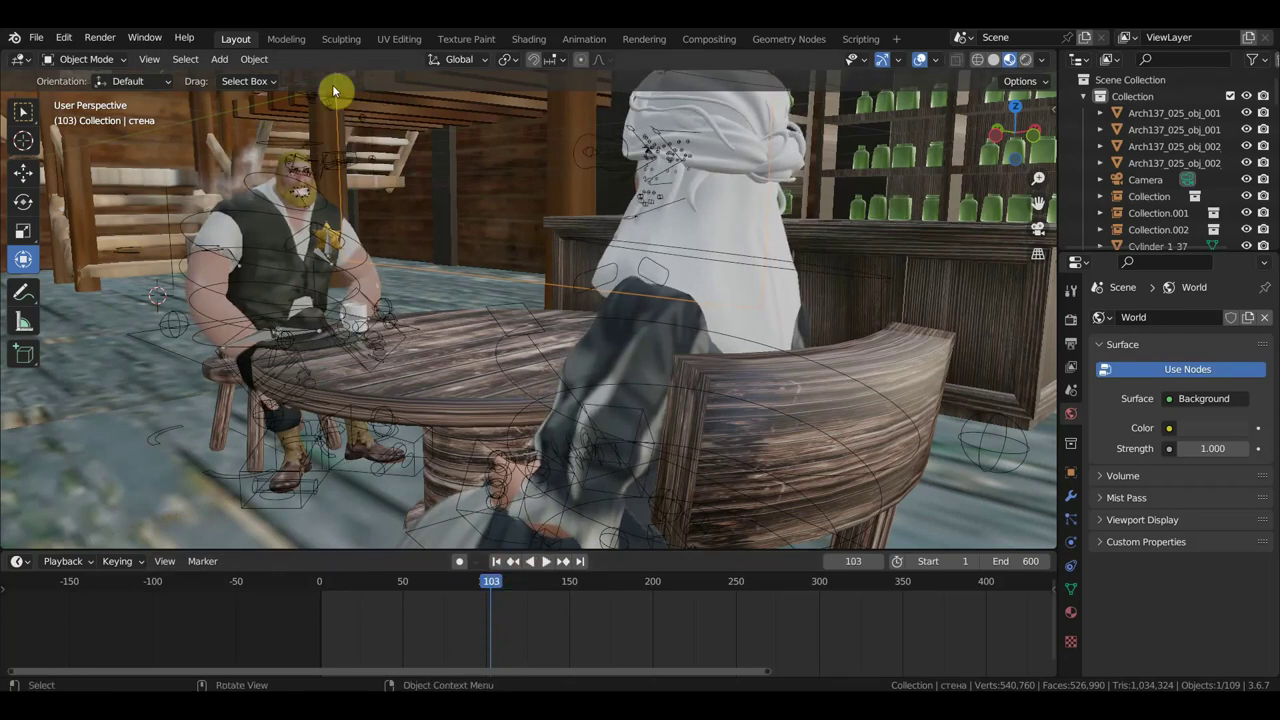
pyautogui.moveTo(336, 148)
pyautogui.mouseDown(button='middle')
pyautogui.moveTo(377, 160)
pyautogui.moveTo(351, 158)
pyautogui.mouseUp(button='middle')
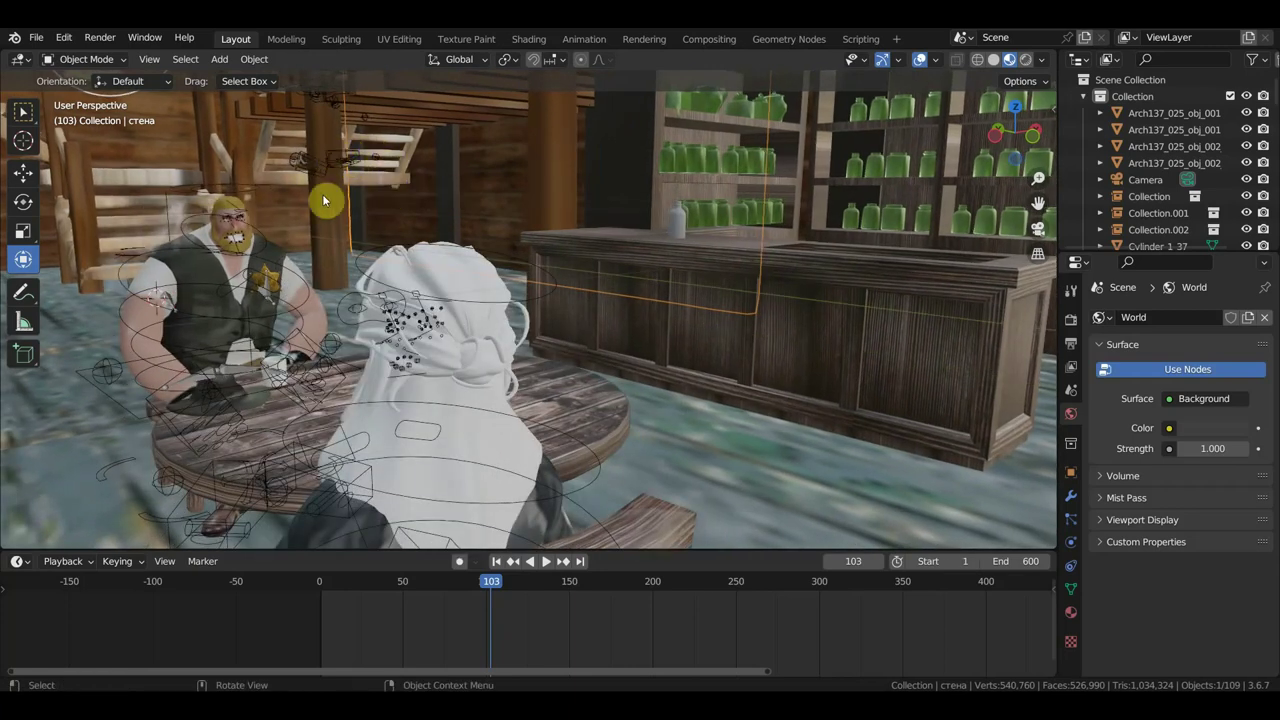
pyautogui.moveTo(305, 262)
pyautogui.mouseDown(button='middle')
pyautogui.moveTo(274, 246)
pyautogui.moveTo(300, 247)
pyautogui.moveTo(285, 253)
pyautogui.moveTo(354, 294)
pyautogui.moveTo(334, 265)
pyautogui.mouseUp(button='middle')
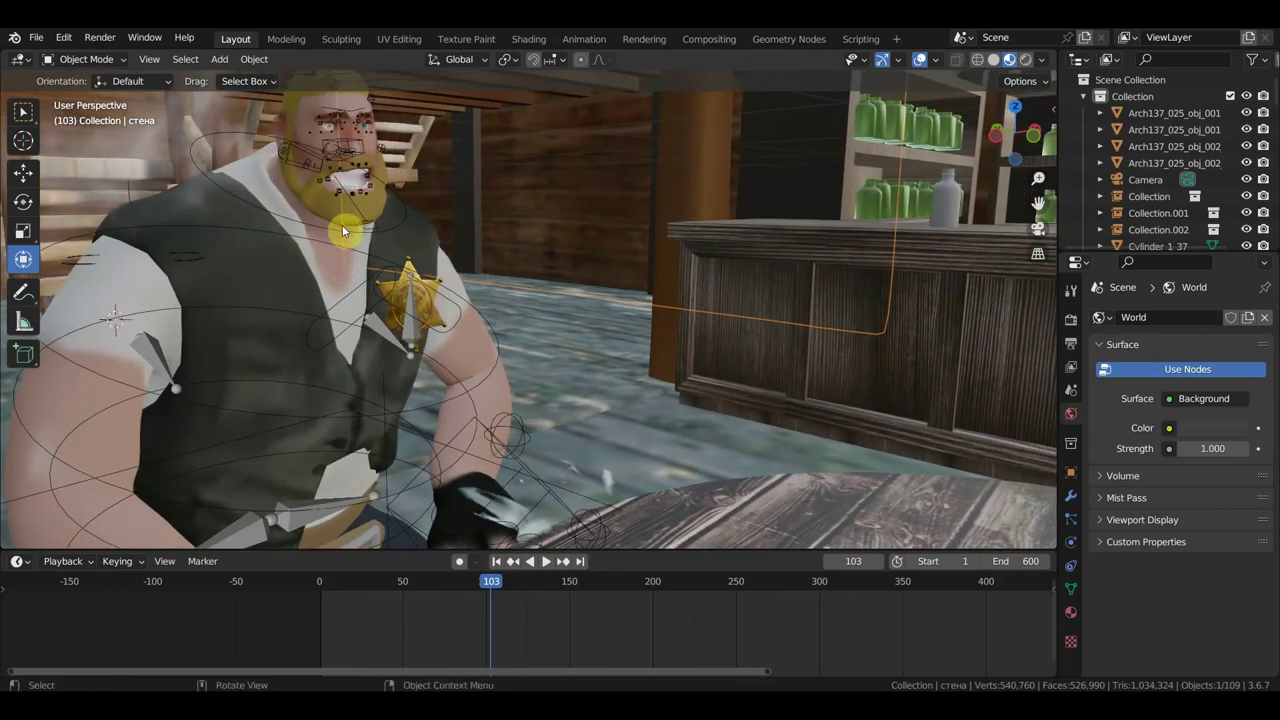
pyautogui.moveTo(493, 585); pyautogui.dragTo(638, 610)
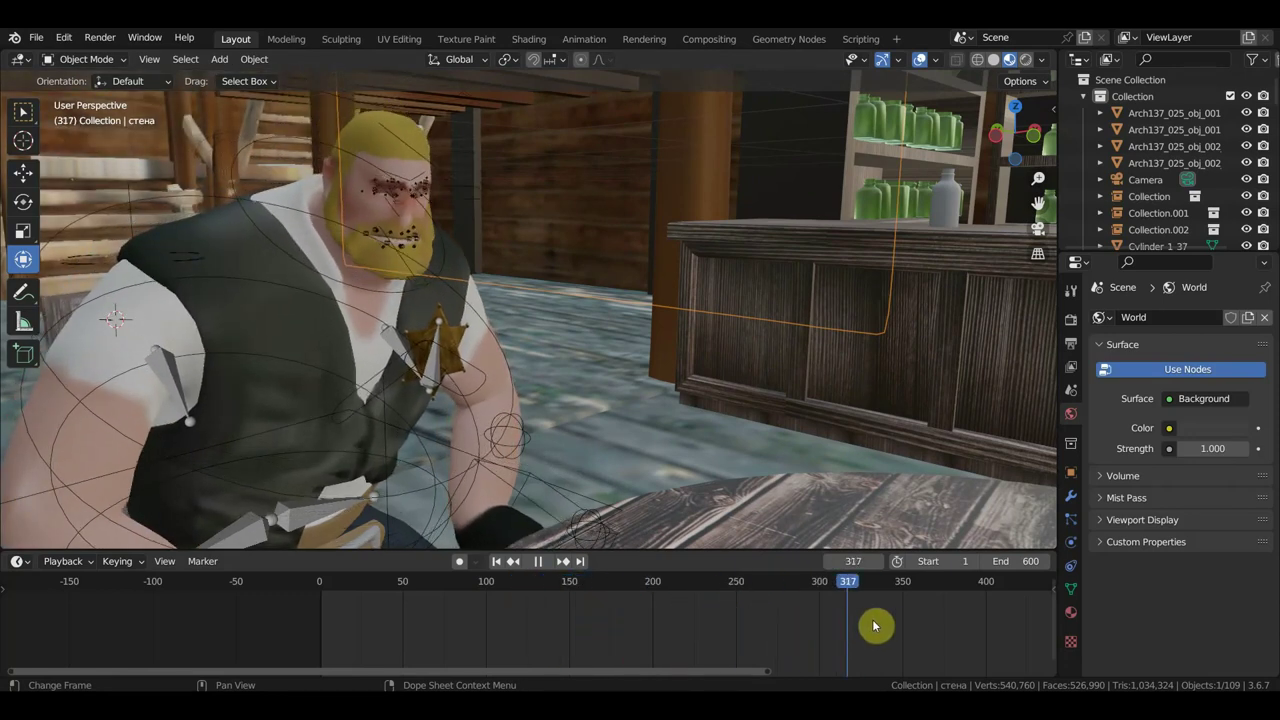
pyautogui.press('space')
pyautogui.scroll(-5, 665, 405)
pyautogui.moveTo(675, 393); pyautogui.dragTo(742, 398, button='middle')
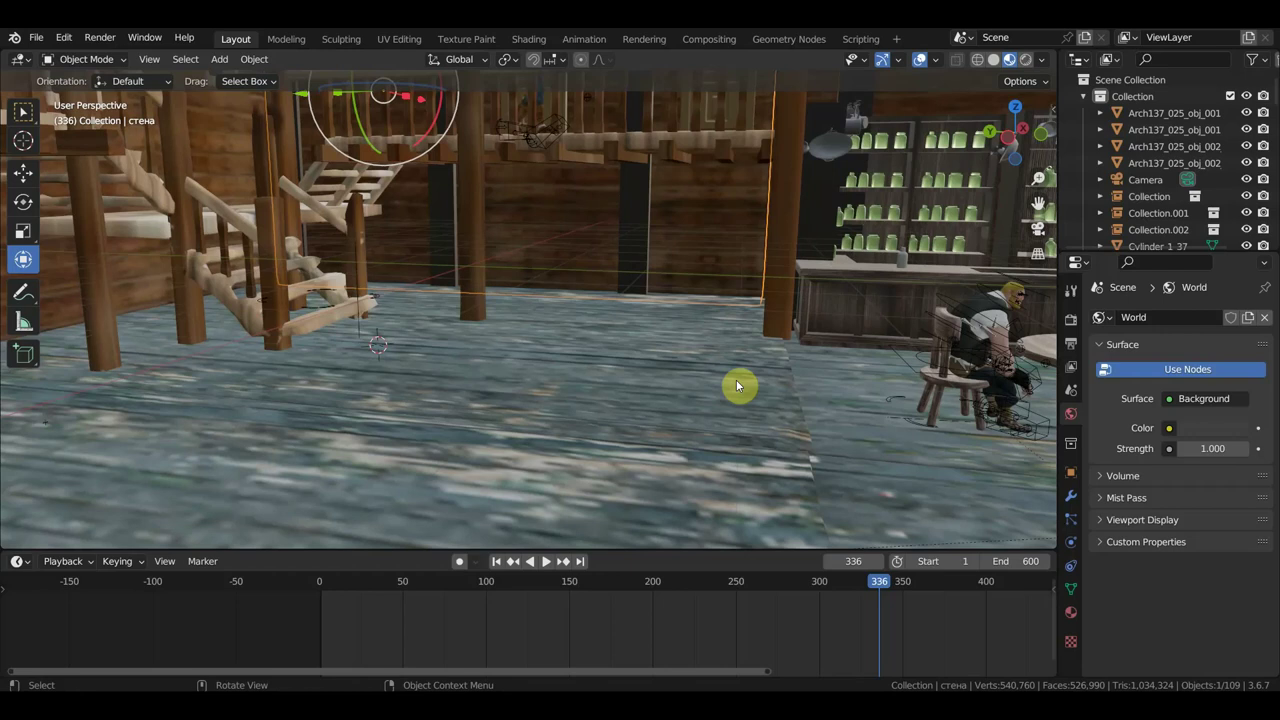
# - Orbit around the tavern's shelves, tables and door, then select the cowboy figure on the balcony
pyautogui.moveTo(666, 349)
pyautogui.mouseDown(button='middle')
pyautogui.moveTo(611, 343)
pyautogui.moveTo(740, 346)
pyautogui.moveTo(664, 346)
pyautogui.mouseUp(button='middle')
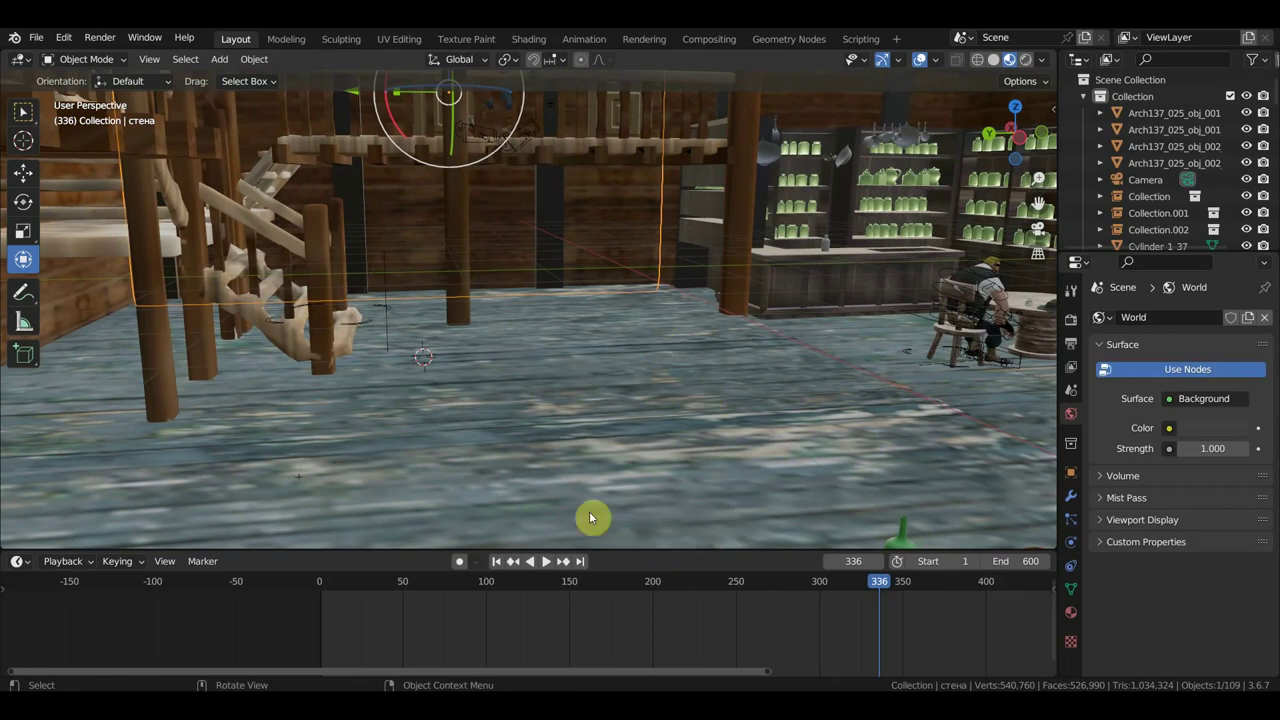
pyautogui.moveTo(669, 380)
pyautogui.mouseDown(button='middle')
pyautogui.moveTo(680, 377)
pyautogui.moveTo(560, 383)
pyautogui.moveTo(520, 338)
pyautogui.mouseUp(button='middle')
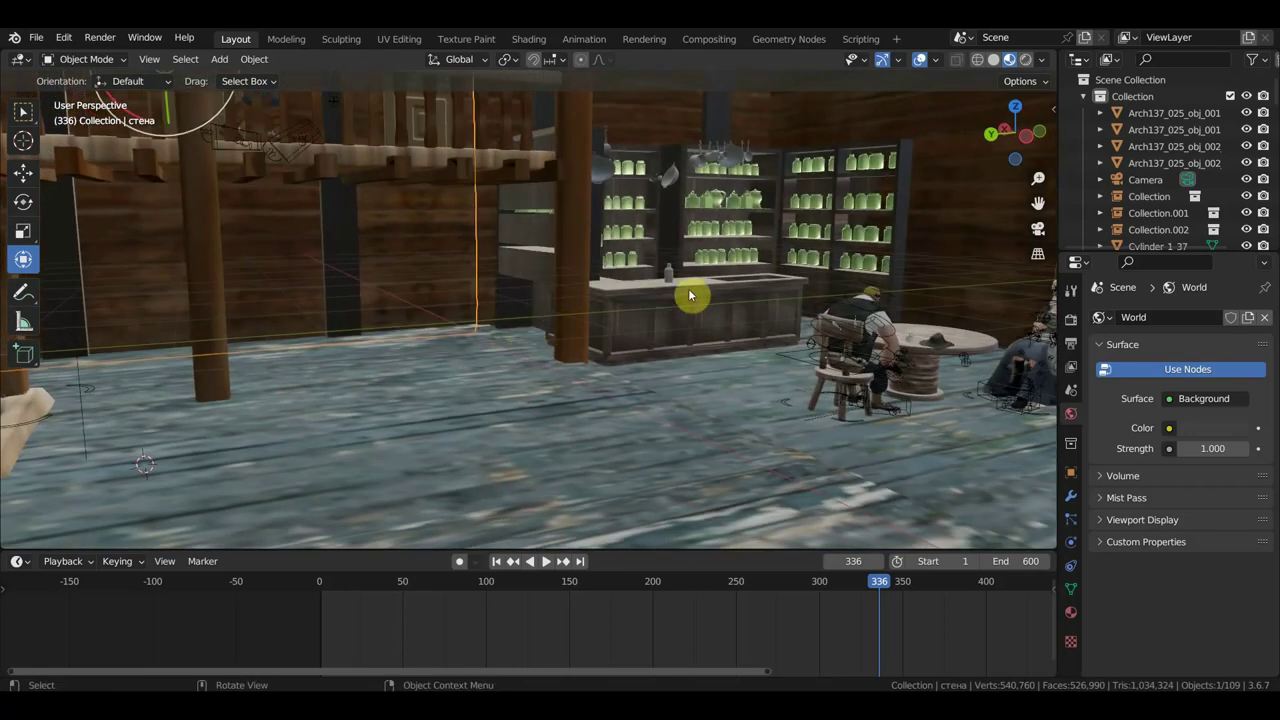
pyautogui.moveTo(717, 271); pyautogui.dragTo(731, 271, button='middle')
pyautogui.moveTo(828, 263)
pyautogui.mouseDown(button='middle')
pyautogui.moveTo(723, 240)
pyautogui.moveTo(585, 277)
pyautogui.moveTo(640, 267)
pyautogui.moveTo(206, 280)
pyautogui.moveTo(457, 391)
pyautogui.moveTo(403, 196)
pyautogui.mouseUp(button='middle')
pyautogui.click(396, 147)
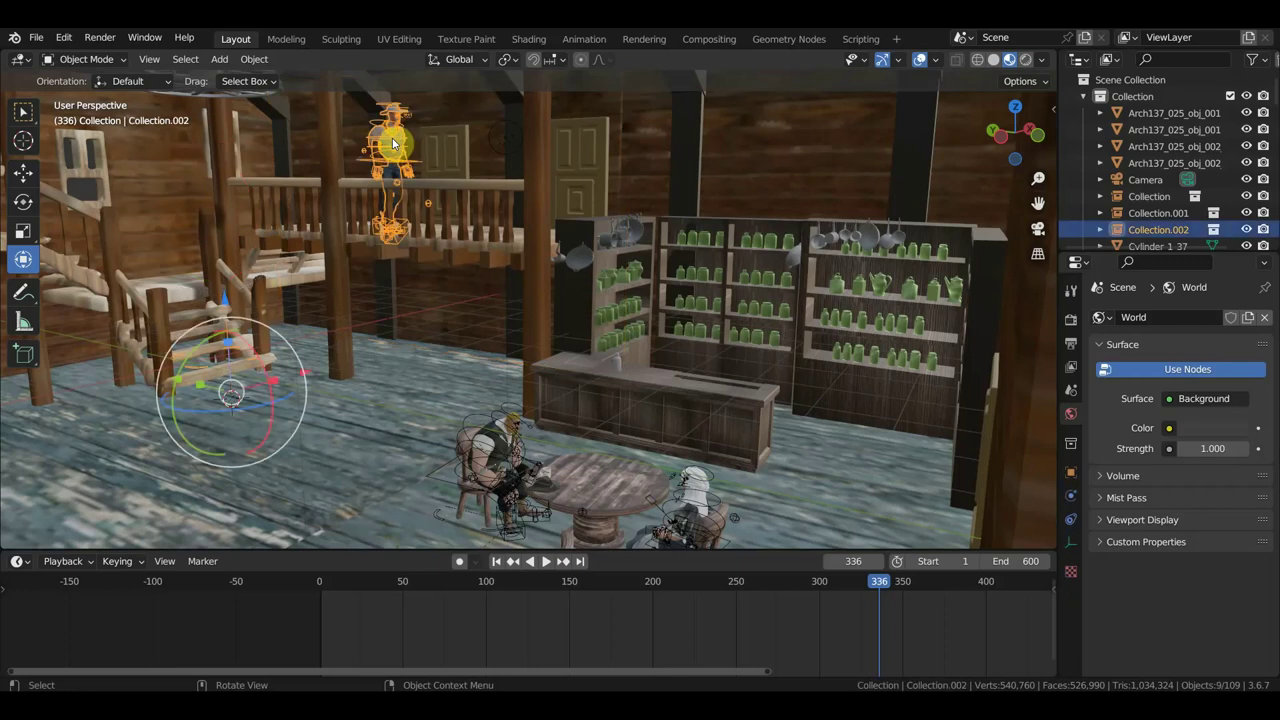
# - Save the scene as 'салун внутри мастерсон говорит.blend'
pyautogui.click(38, 40)
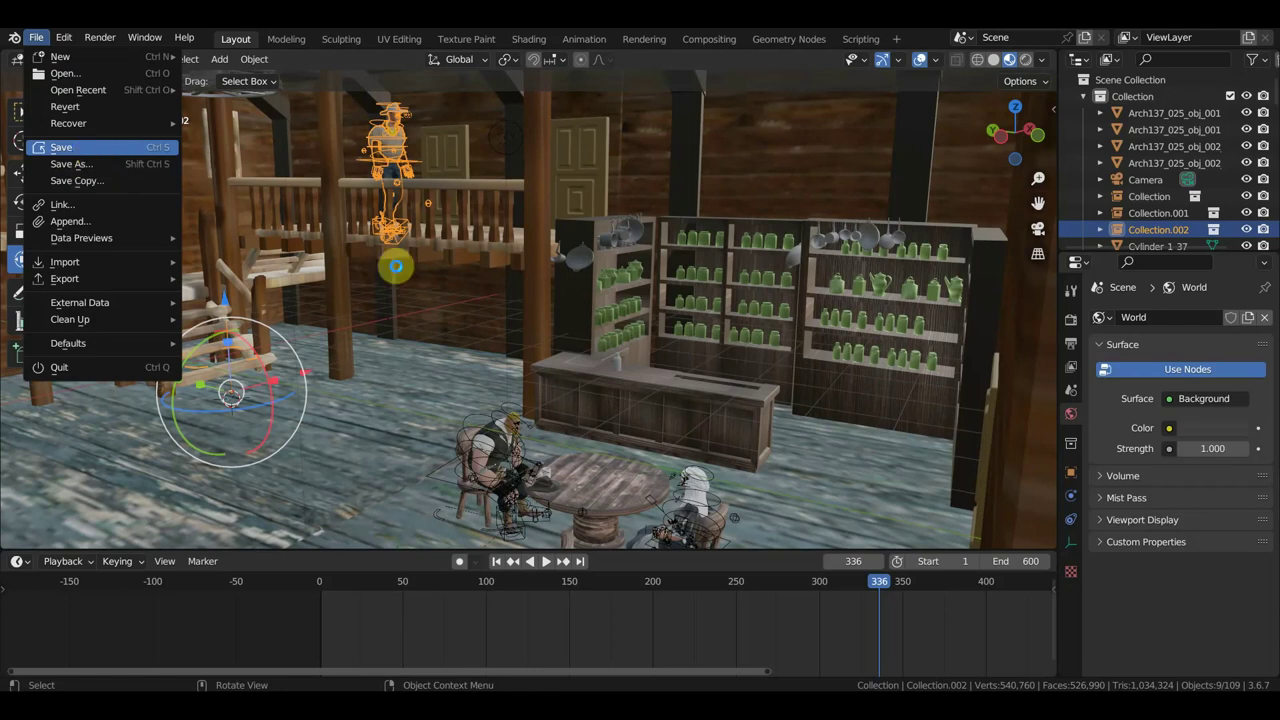
pyautogui.click(480, 207)
pyautogui.moveTo(491, 229); pyautogui.dragTo(666, 223, button='middle')
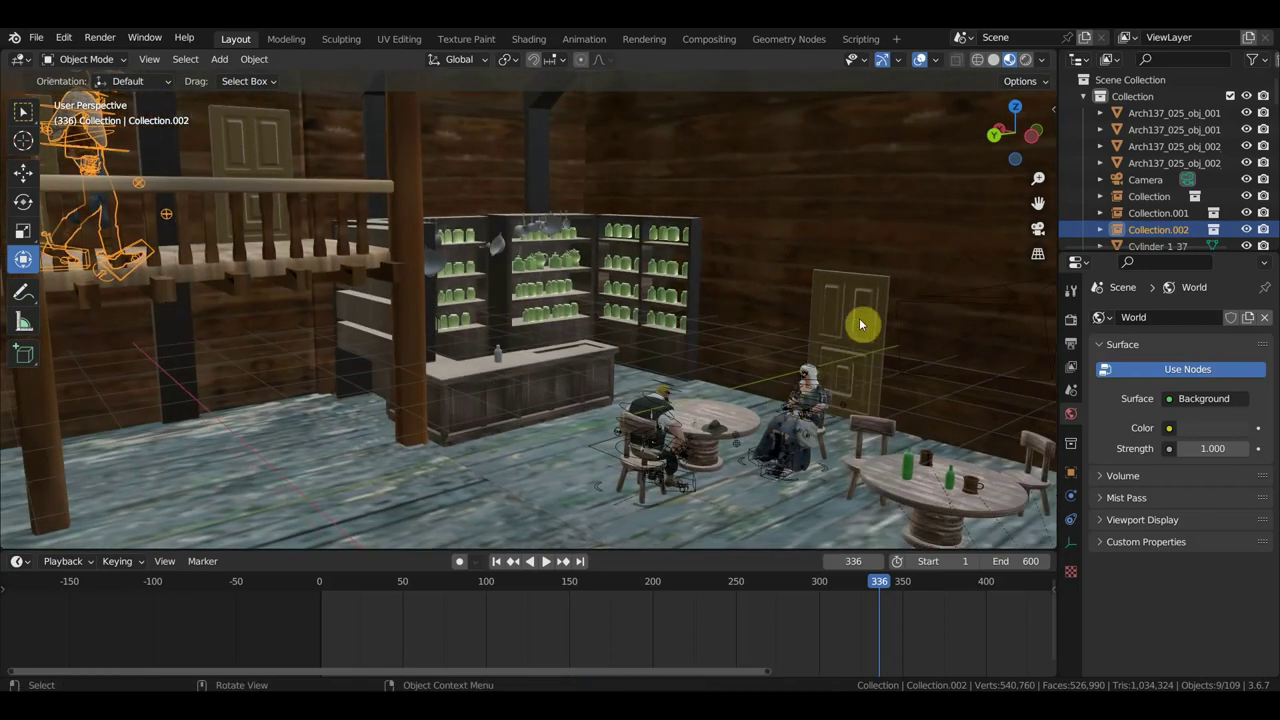
pyautogui.moveTo(620, 306)
pyautogui.mouseDown(button='middle')
pyautogui.moveTo(578, 307)
pyautogui.moveTo(521, 263)
pyautogui.mouseUp(button='middle')
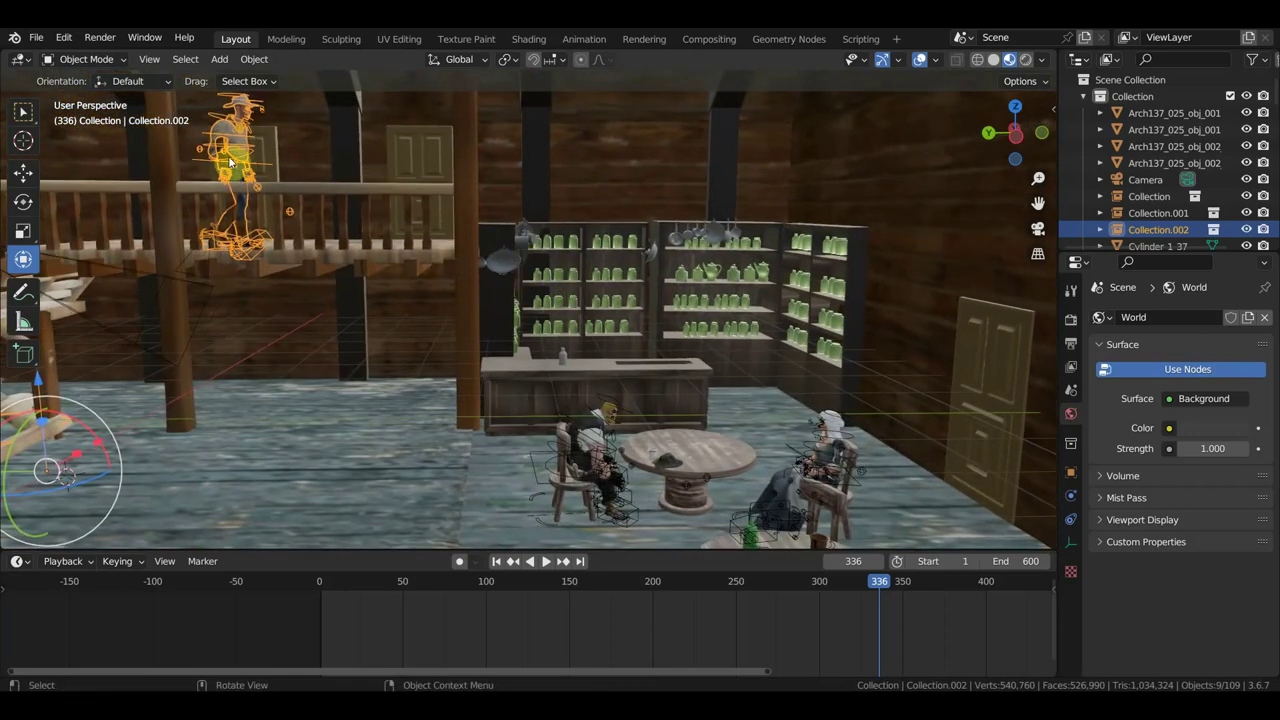
# - Scale both balcony doors taller along Z and wider along Y
pyautogui.click(410, 160)
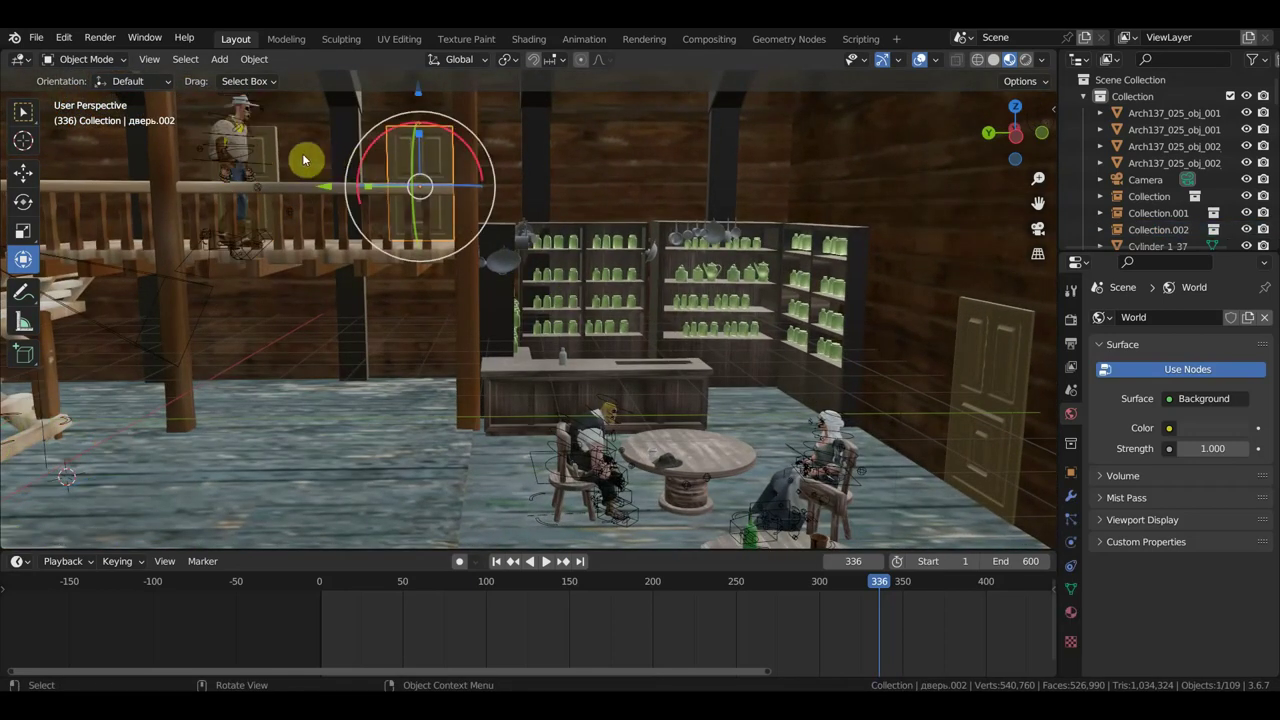
pyautogui.keyDown('shift'); pyautogui.click(277, 157); pyautogui.keyUp('shift')
pyautogui.moveTo(331, 133); pyautogui.dragTo(328, 87)
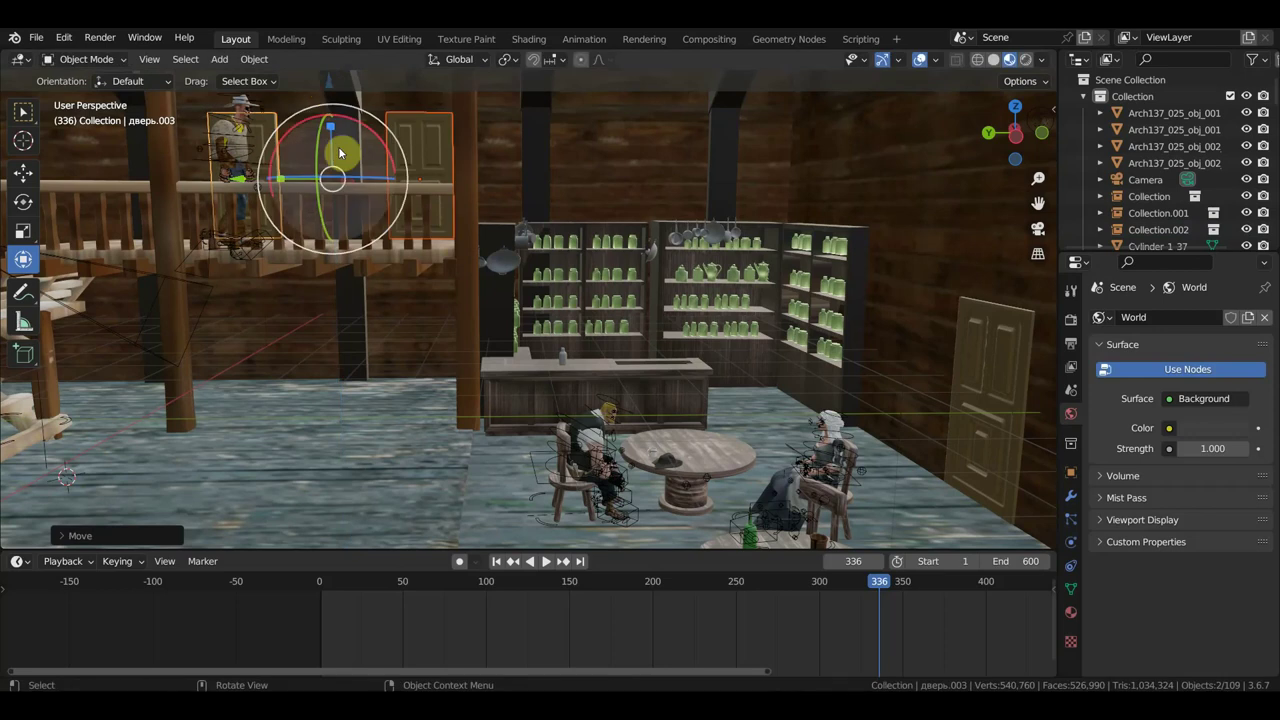
pyautogui.moveTo(278, 179)
pyautogui.mouseDown()
pyautogui.moveTo(256, 190)
pyautogui.moveTo(229, 177)
pyautogui.moveTo(233, 187)
pyautogui.mouseUp()
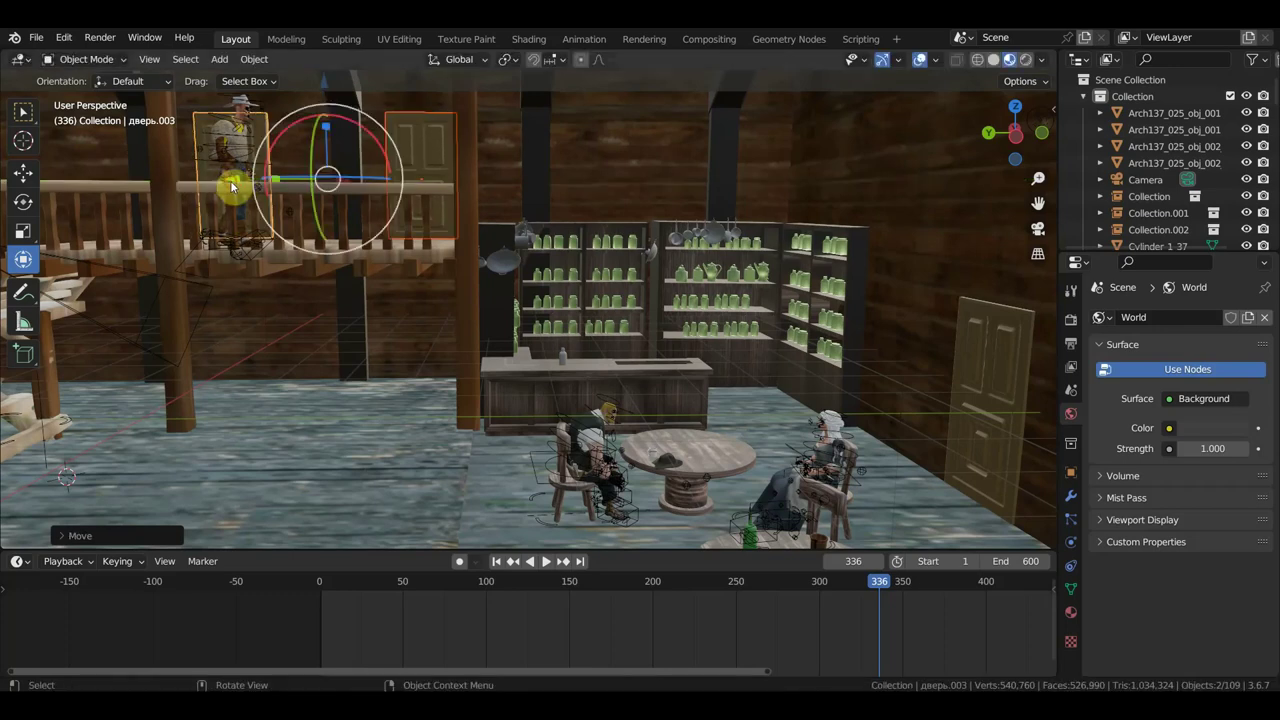
# - Slide the left balcony door about 0.4 m along the Y axis
pyautogui.click(200, 135)
pyautogui.press('g')
pyautogui.press('y')
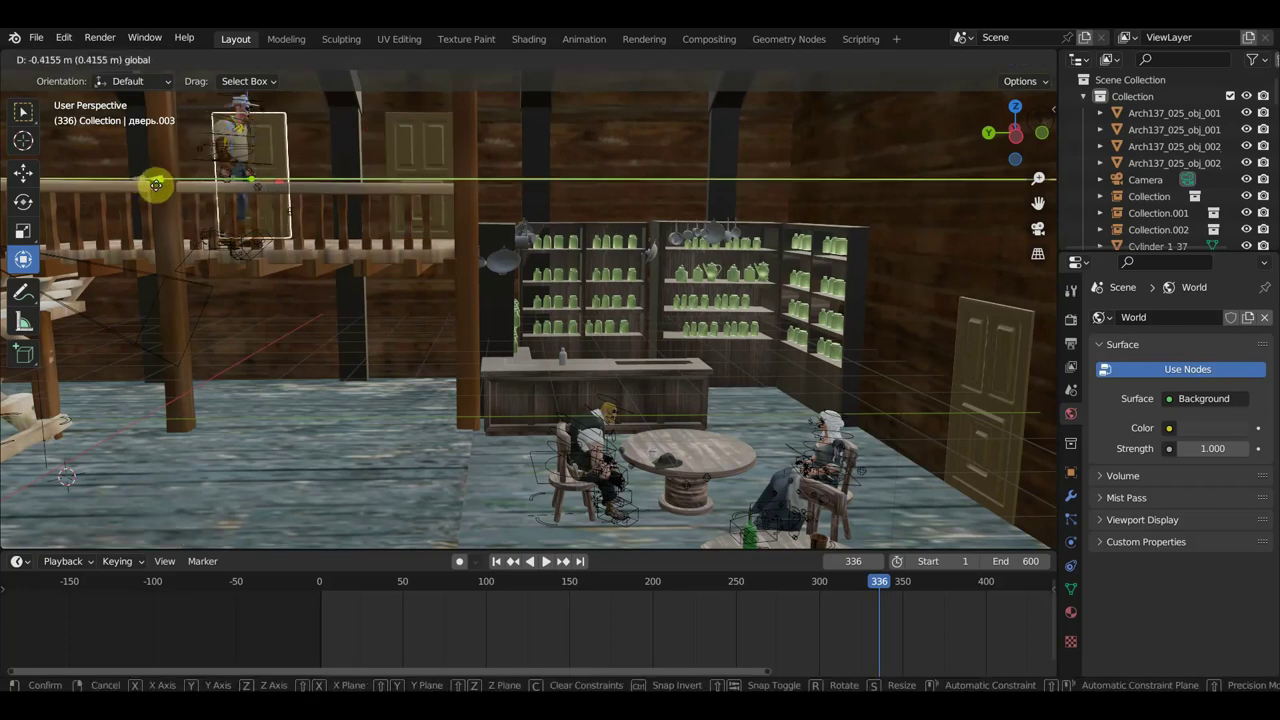
pyautogui.click(154, 184)
pyautogui.moveTo(157, 191); pyautogui.dragTo(434, 209, button='middle')
pyautogui.scroll(5, 471, 206)
pyautogui.scroll(-2, 557, 237)
pyautogui.moveTo(557, 237)
pyautogui.keyDown('shift'); pyautogui.mouseDown(button='middle')
pyautogui.moveTo(323, 203)
pyautogui.moveTo(491, 251)
pyautogui.moveTo(441, 207)
pyautogui.mouseUp(button='middle'); pyautogui.keyUp('shift')
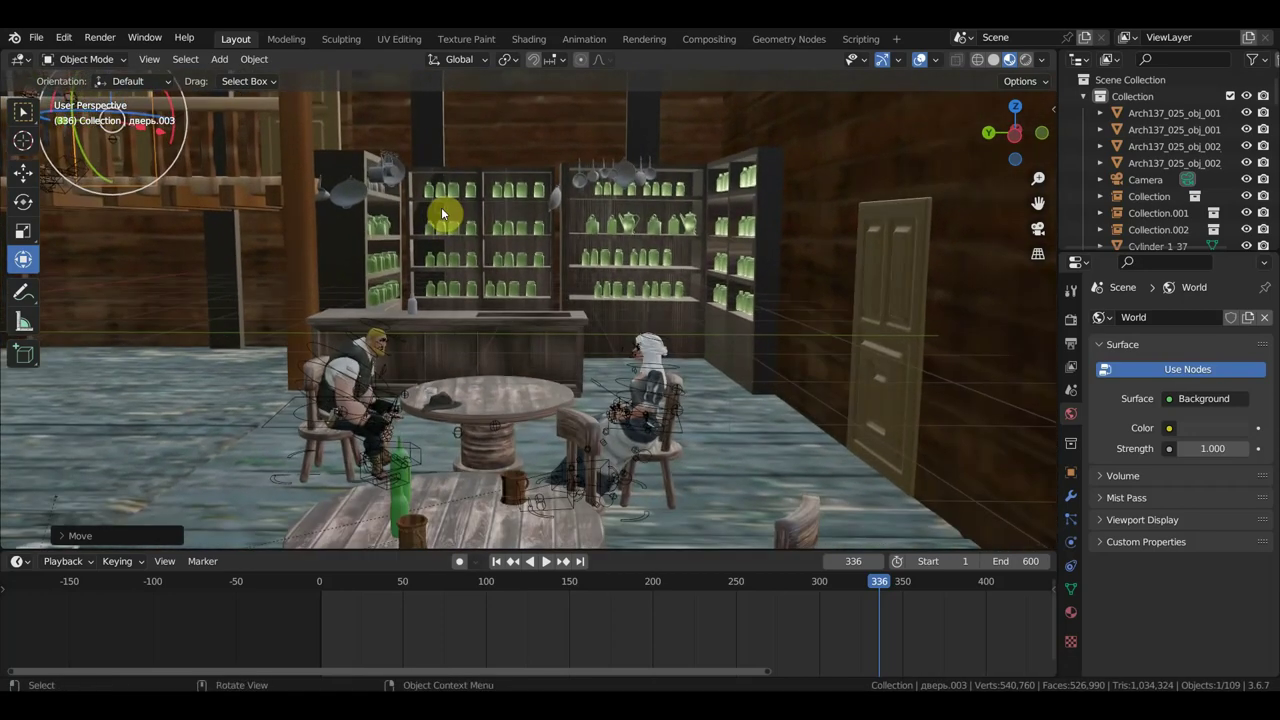
pyautogui.moveTo(557, 243)
pyautogui.mouseDown(button='middle')
pyautogui.moveTo(463, 283)
pyautogui.moveTo(313, 287)
pyautogui.moveTo(586, 309)
pyautogui.moveTo(418, 312)
pyautogui.moveTo(412, 303)
pyautogui.moveTo(563, 280)
pyautogui.moveTo(640, 292)
pyautogui.moveTo(569, 217)
pyautogui.moveTo(523, 191)
pyautogui.moveTo(571, 217)
pyautogui.moveTo(207, 82)
pyautogui.mouseUp(button='middle')
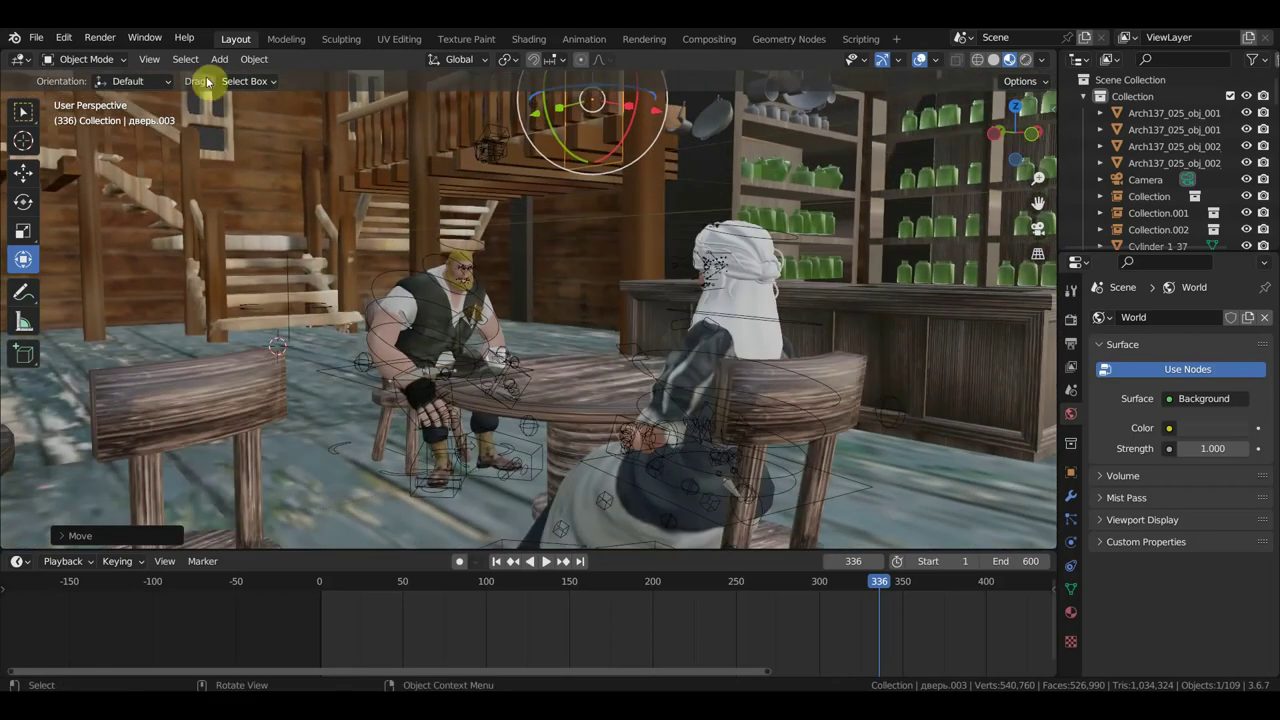
pyautogui.moveTo(226, 145)
pyautogui.keyDown('ctrl'); pyautogui.mouseDown(button='middle')
pyautogui.moveTo(279, 170)
pyautogui.moveTo(354, 263)
pyautogui.moveTo(247, 147)
pyautogui.mouseUp(button='middle'); pyautogui.keyUp('ctrl')
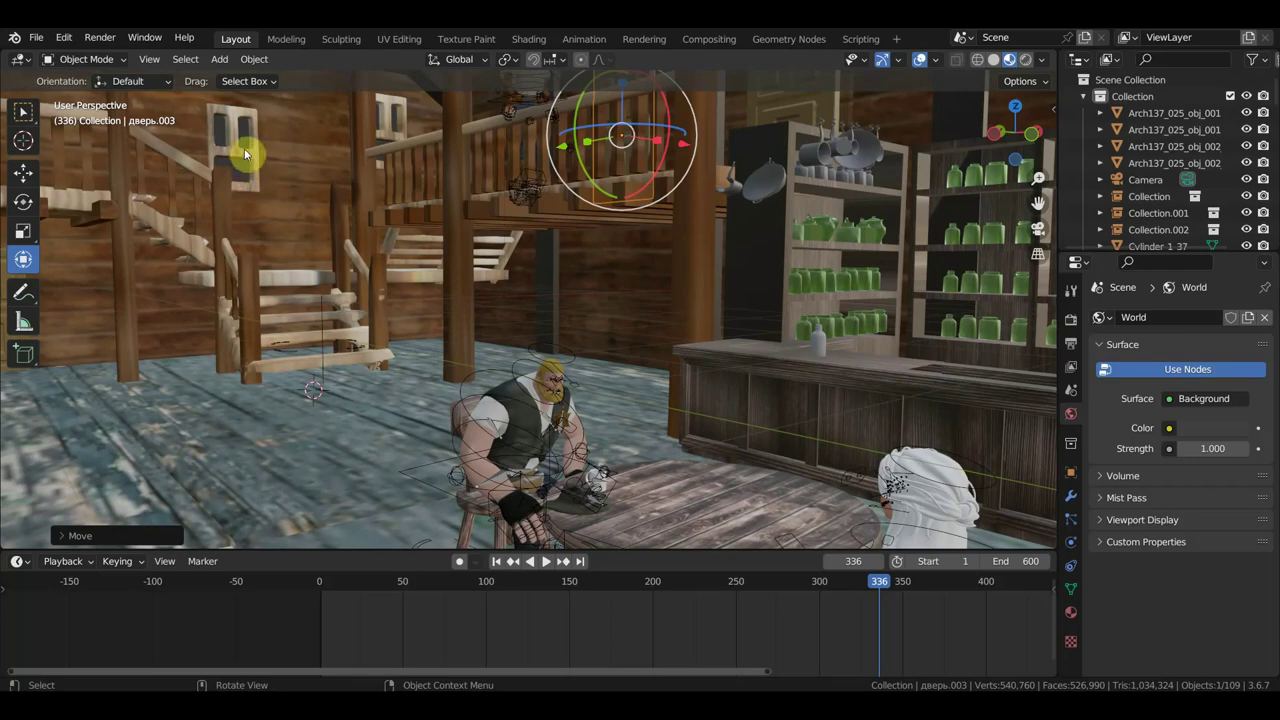
pyautogui.moveTo(680, 295); pyautogui.dragTo(496, 142, button='middle')
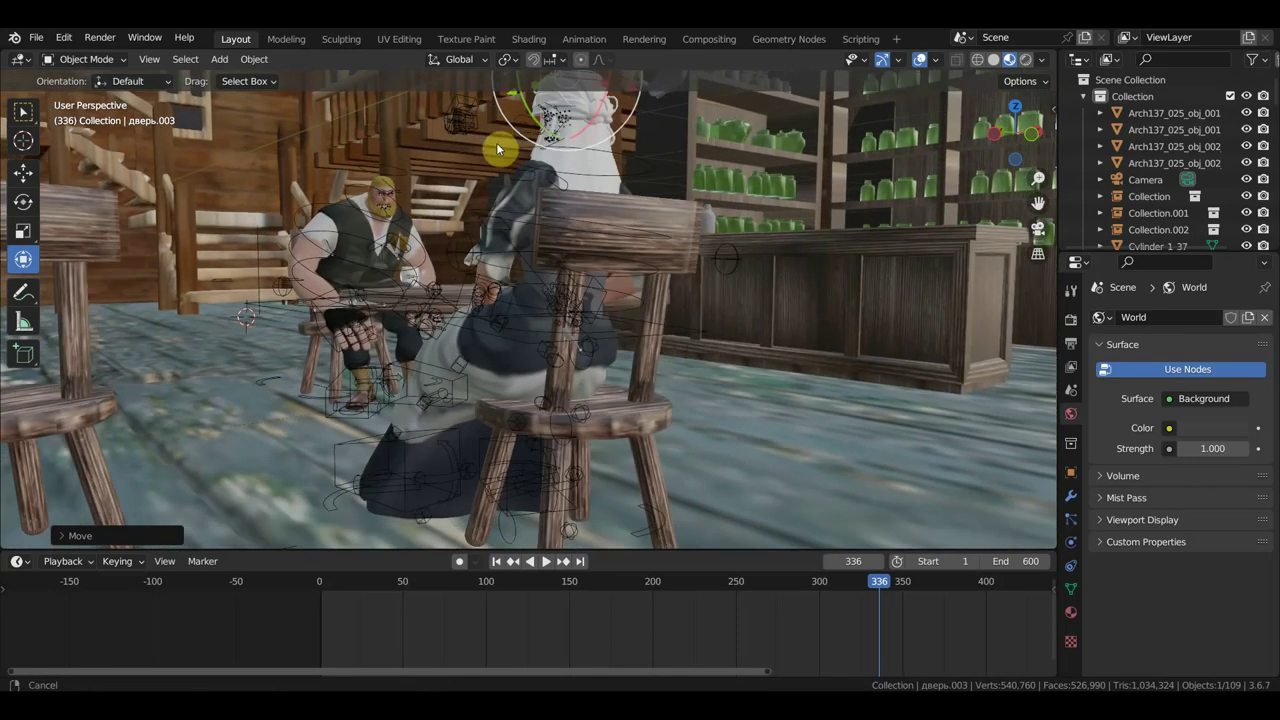
pyautogui.moveTo(574, 180)
pyautogui.mouseDown(button='middle')
pyautogui.moveTo(660, 251)
pyautogui.moveTo(723, 266)
pyautogui.moveTo(529, 271)
pyautogui.moveTo(737, 289)
pyautogui.moveTo(782, 320)
pyautogui.moveTo(737, 314)
pyautogui.moveTo(806, 323)
pyautogui.moveTo(762, 310)
pyautogui.moveTo(771, 300)
pyautogui.mouseUp(button='middle')
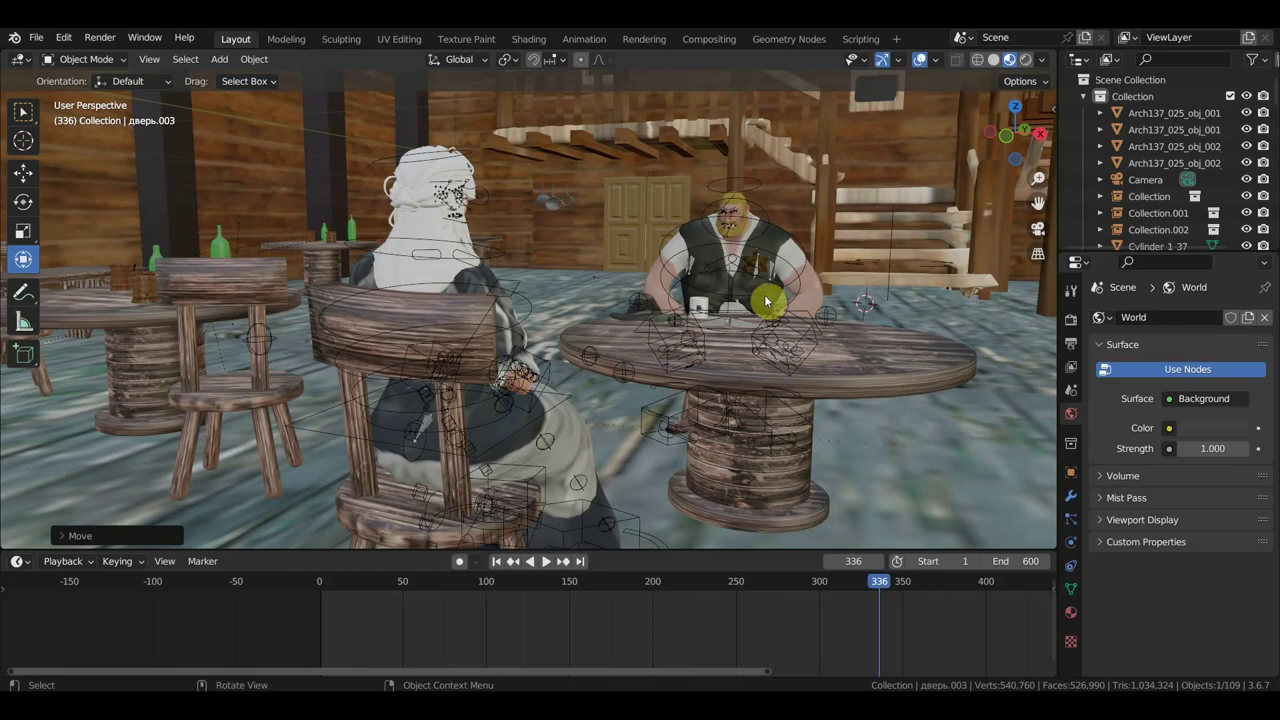
pyautogui.moveTo(765, 300)
pyautogui.mouseDown(button='middle')
pyautogui.moveTo(791, 289)
pyautogui.moveTo(902, 298)
pyautogui.mouseUp(button='middle')
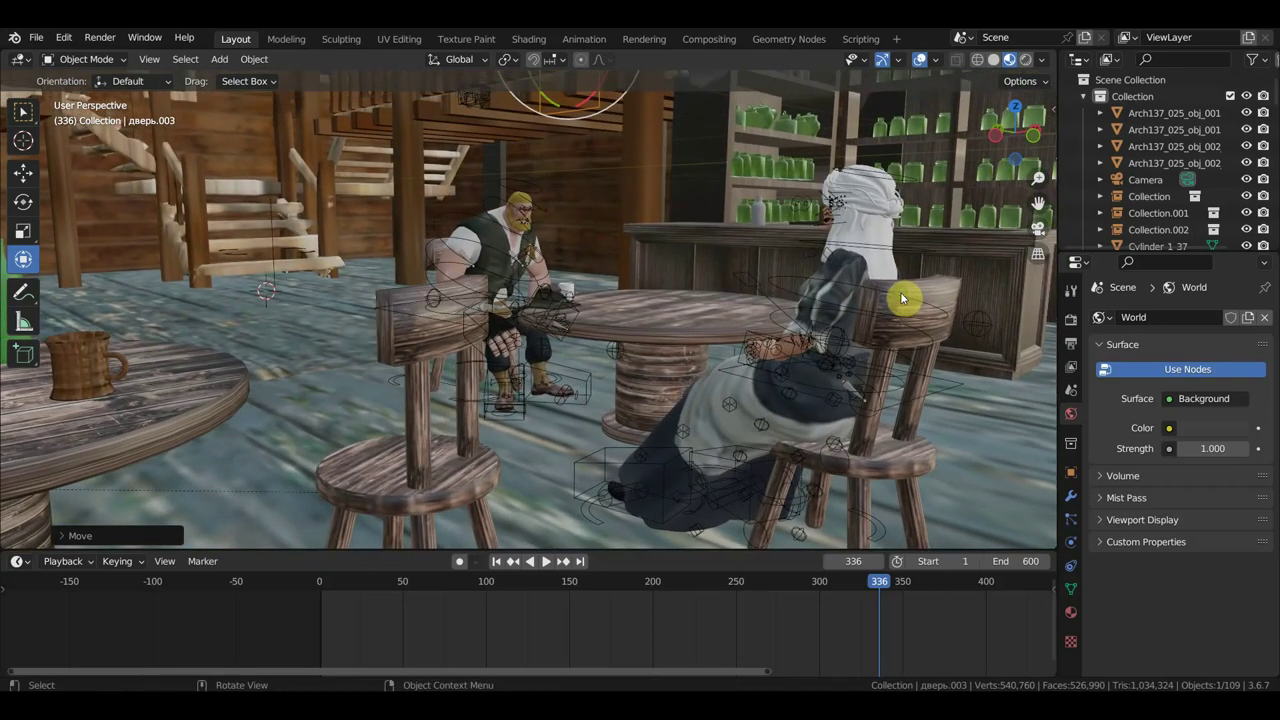